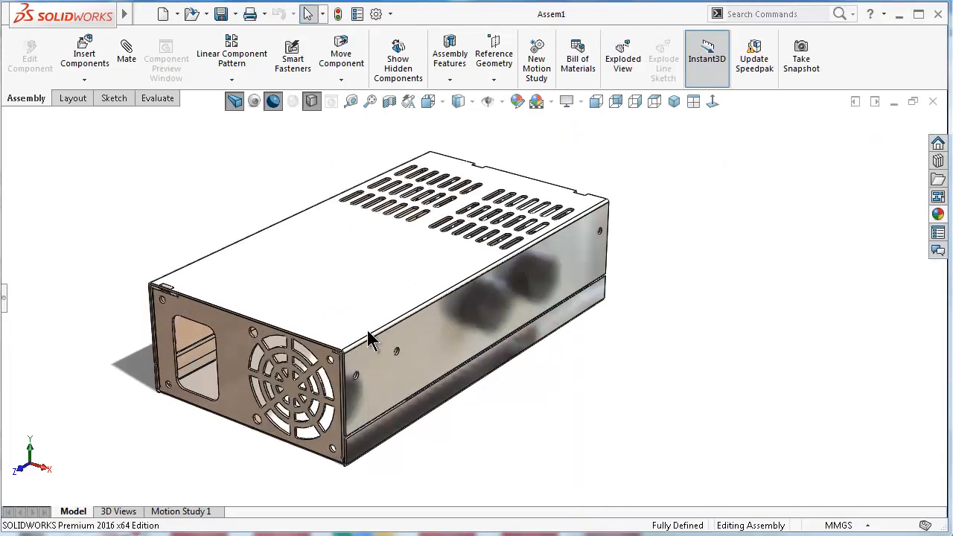
Create an exploded view step that moves the enclosure's slotted top cover upward along Y
{"action": "left_click", "coordinate": [622, 59]}
{"action": "left_click", "coordinate": [439, 346]}
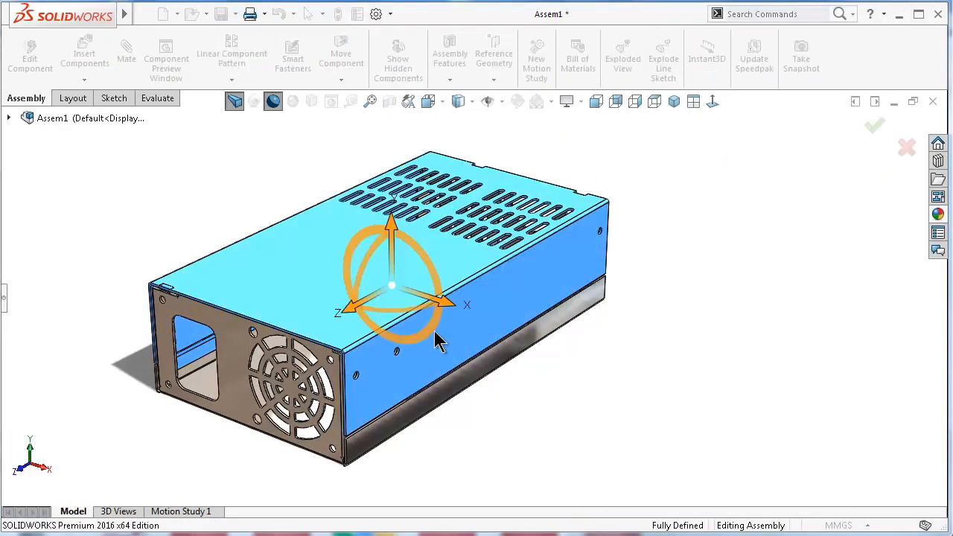
{"action": "left_click_drag", "start_coordinate": [393, 228], "coordinate": [354, 71]}
{"action": "left_click", "coordinate": [645, 373]}
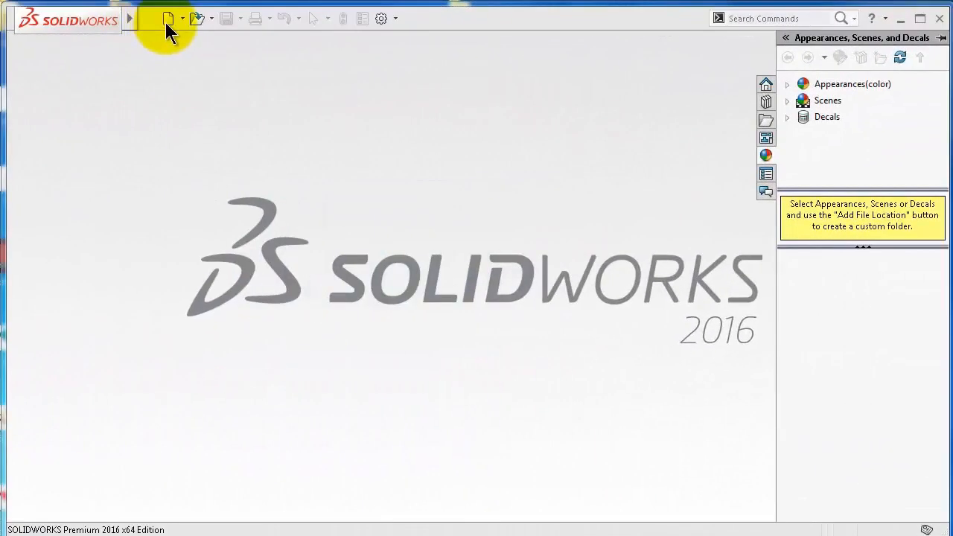
Create a new part document and maximize its window
{"action": "left_click", "coordinate": [168, 19]}
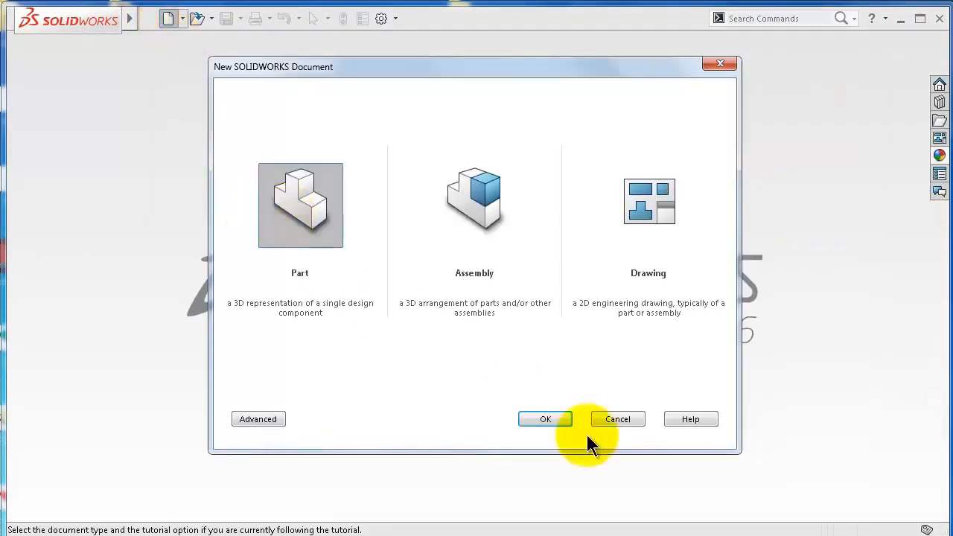
{"action": "left_click", "coordinate": [551, 421]}
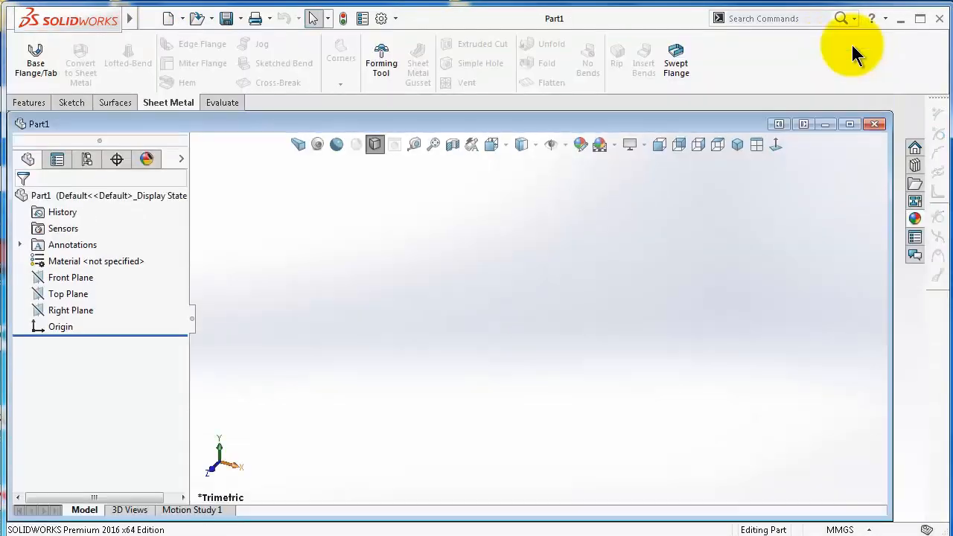
{"action": "left_click", "coordinate": [850, 124]}
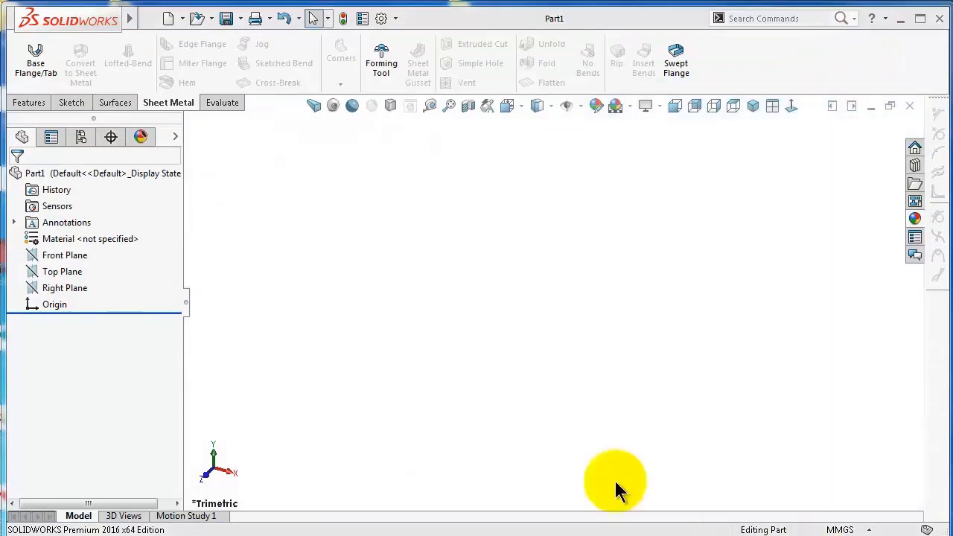
Sketch an open U-shaped line profile on the Front Plane with vertical legs about 34 mm high
{"action": "left_click", "coordinate": [74, 255]}
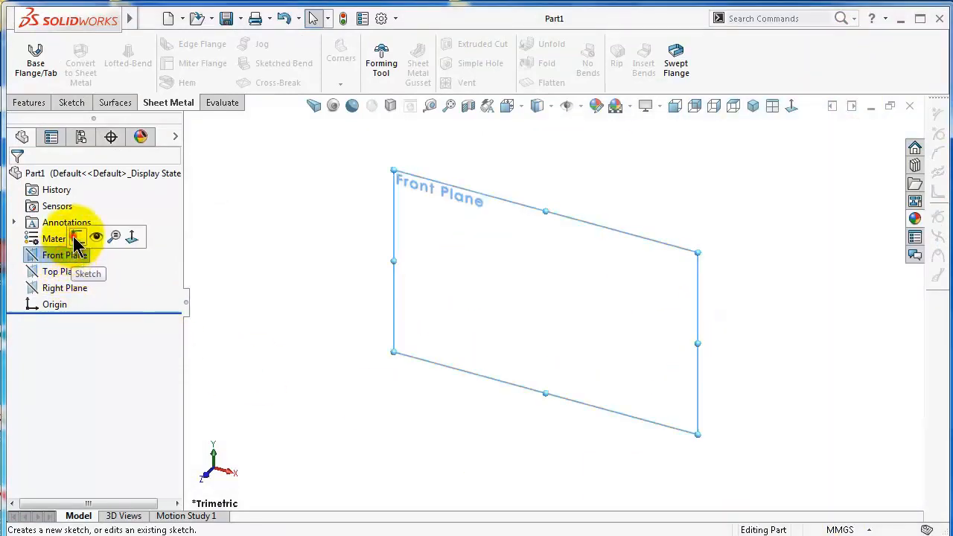
{"action": "left_click", "coordinate": [77, 238]}
{"action": "left_click", "coordinate": [104, 45]}
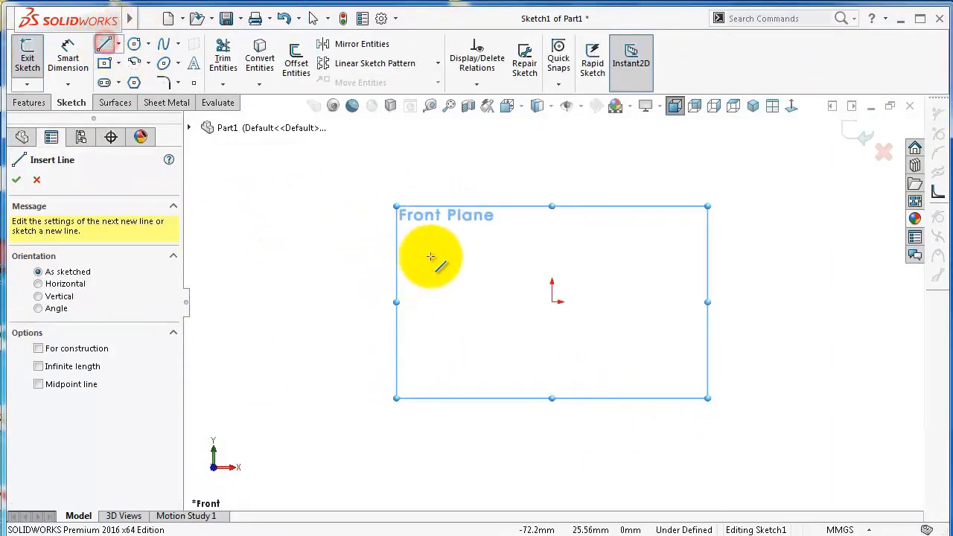
{"action": "left_click", "coordinate": [435, 253]}
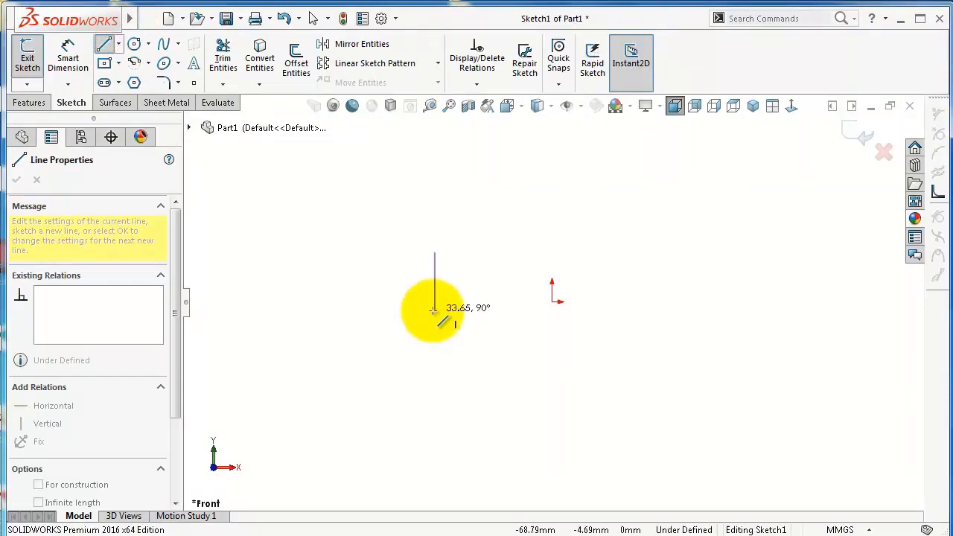
{"action": "left_click", "coordinate": [434, 310]}
{"action": "left_click", "coordinate": [774, 309]}
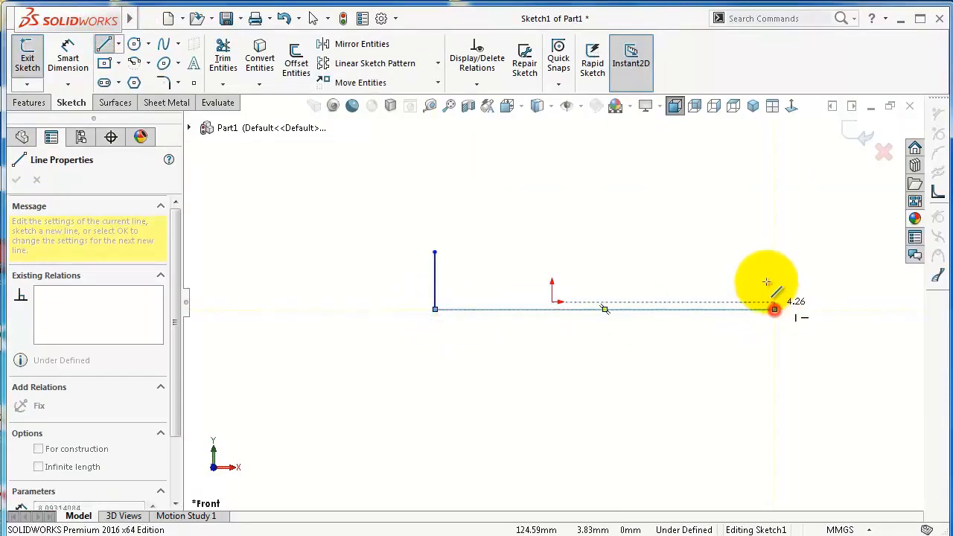
{"action": "left_click", "coordinate": [774, 253]}
{"action": "key", "text": "Escape"}
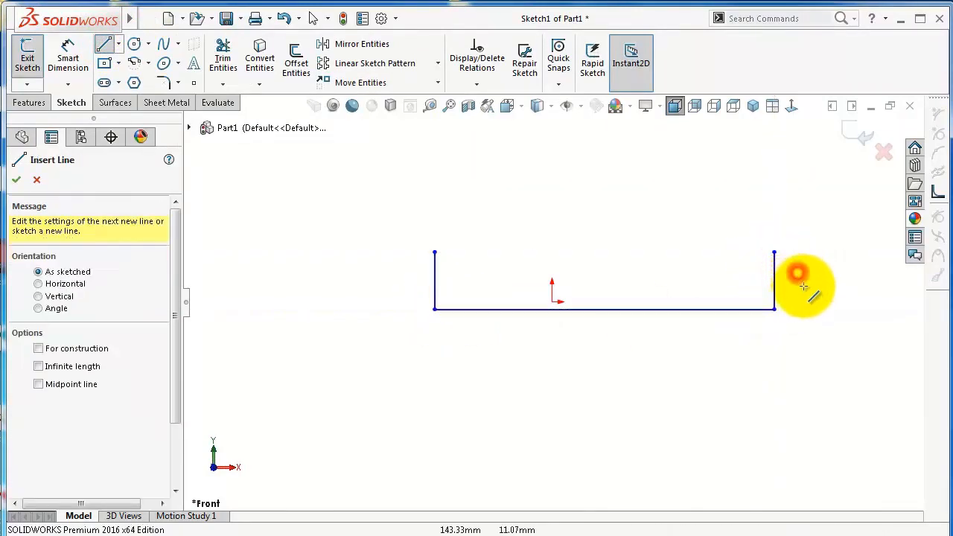
{"action": "key", "text": "Escape"}
{"action": "scroll", "coordinate": [713, 331], "scroll_direction": "down", "scroll_amount": 1}
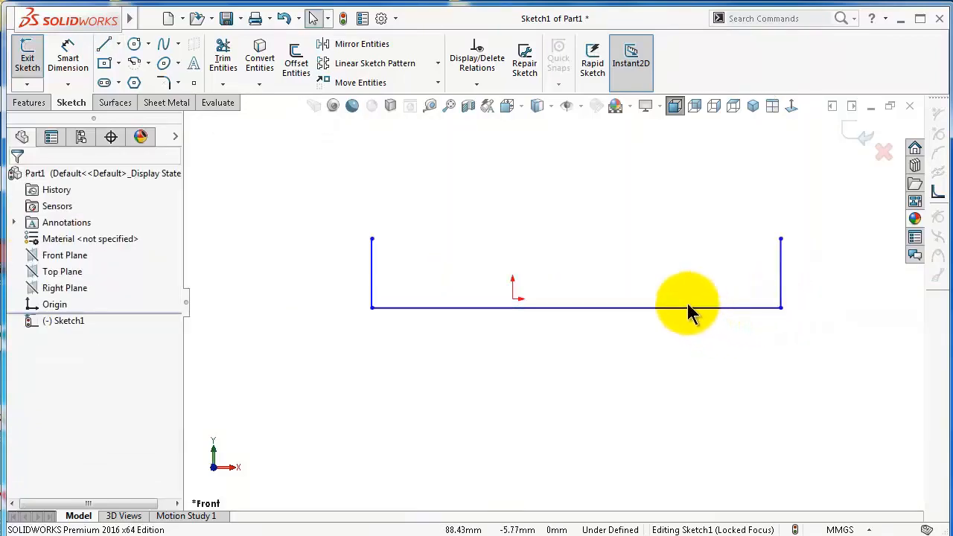
Add a midpoint relation between the profile's horizontal bottom line and the origin
{"action": "left_click", "coordinate": [686, 308]}
{"action": "left_click", "coordinate": [514, 299], "text": "ctrl"}
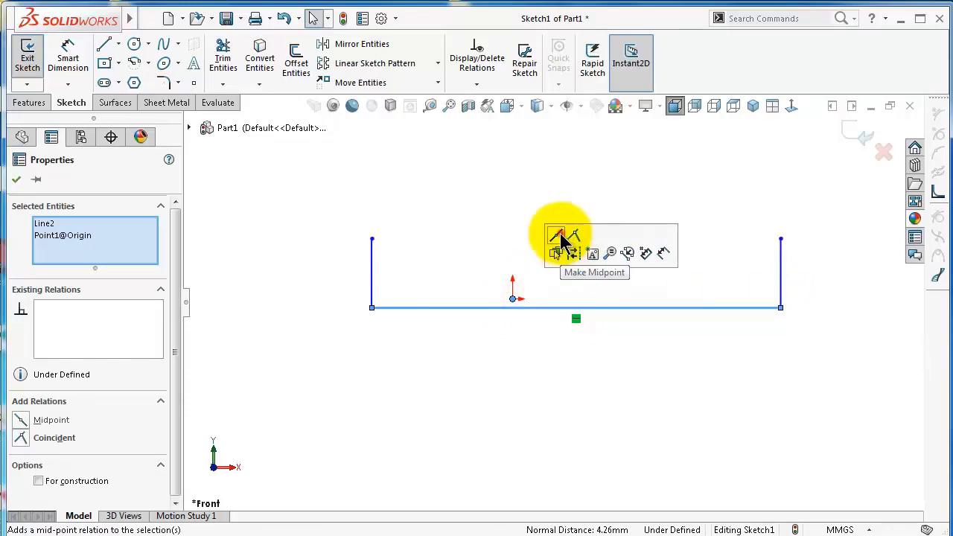
{"action": "left_click", "coordinate": [564, 242]}
{"action": "left_click", "coordinate": [316, 345]}
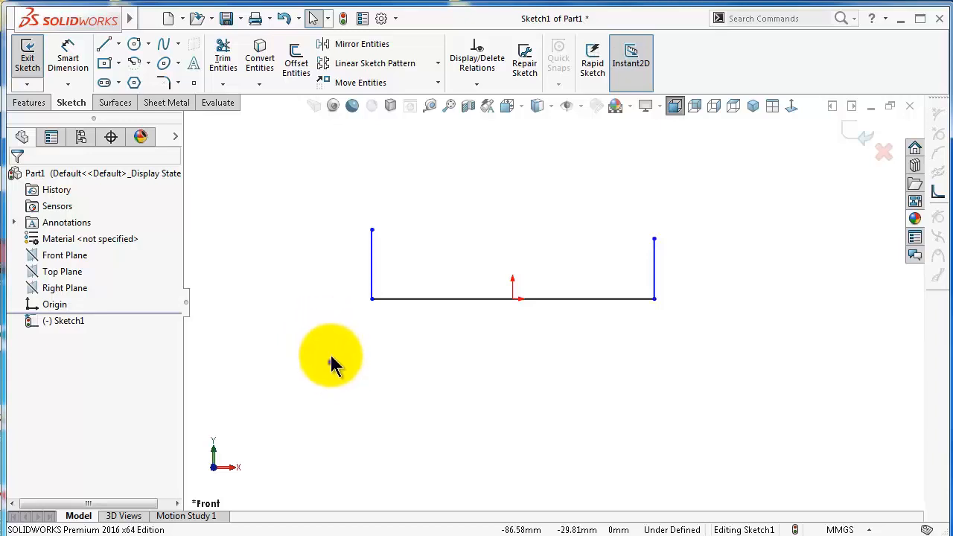
Dimension the length of the profile's horizontal bottom line as 80 mm
{"action": "right_click_drag", "start_coordinate": [330, 353], "coordinate": [330, 214]}
{"action": "left_click", "coordinate": [438, 302]}
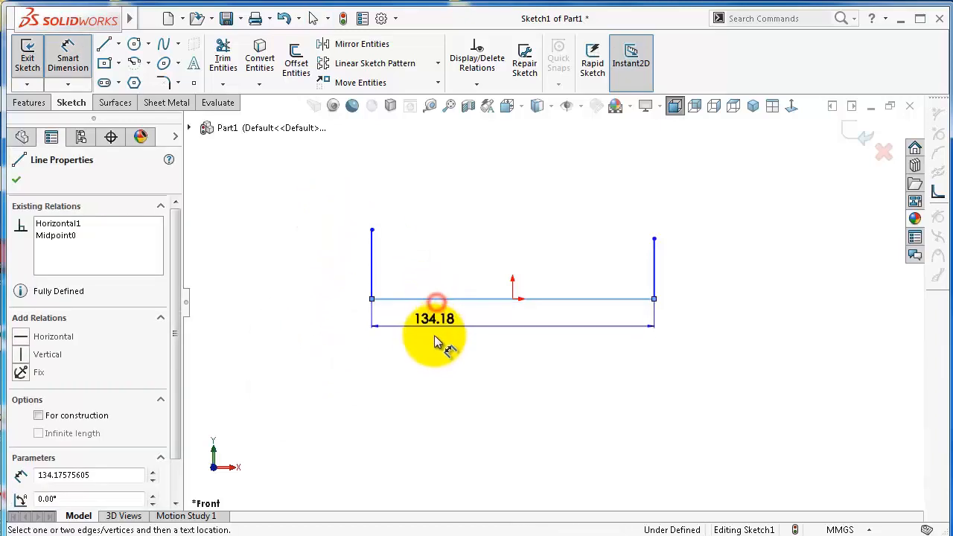
{"action": "left_click", "coordinate": [437, 346]}
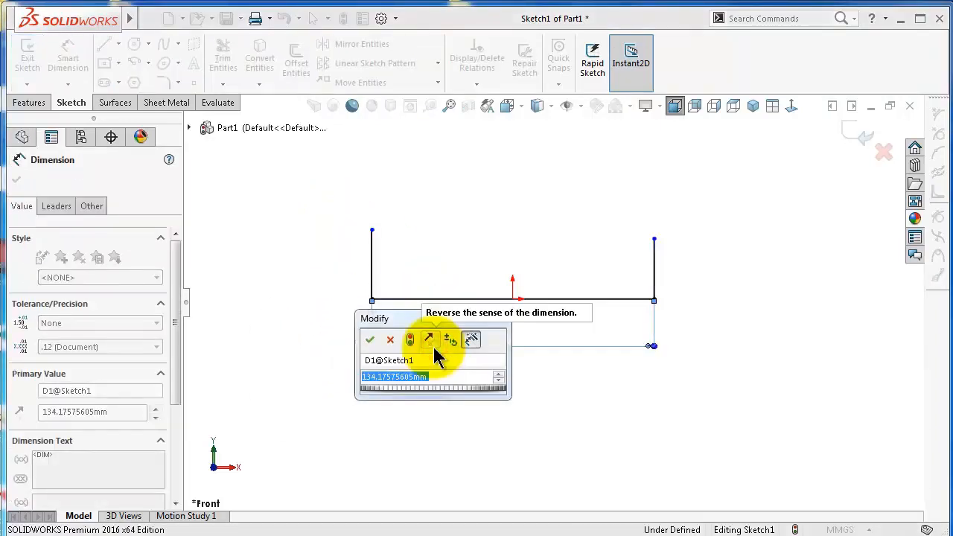
{"action": "type", "text": "80"}
{"action": "key", "text": "Return"}
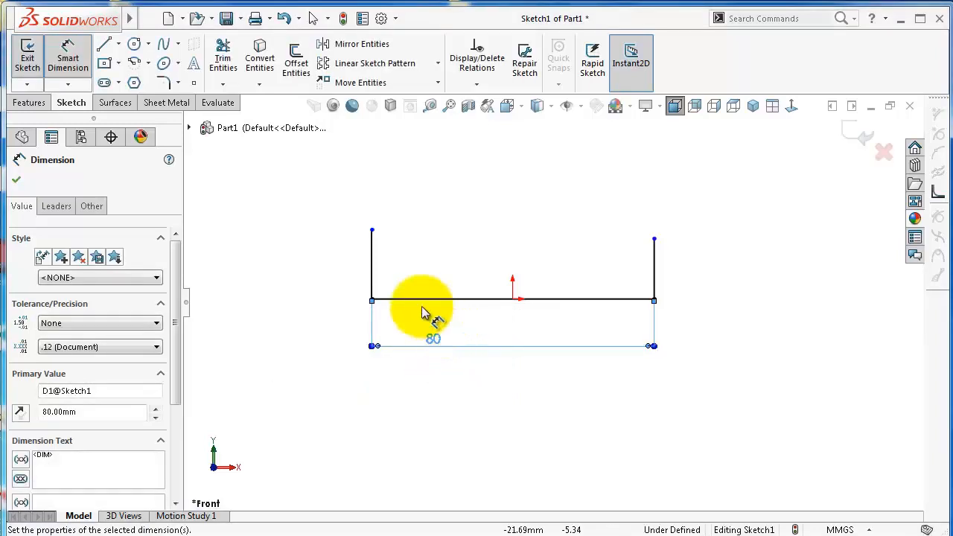
Dimension the height of the profile's left vertical line as 9.25 mm
{"action": "left_click", "coordinate": [372, 269]}
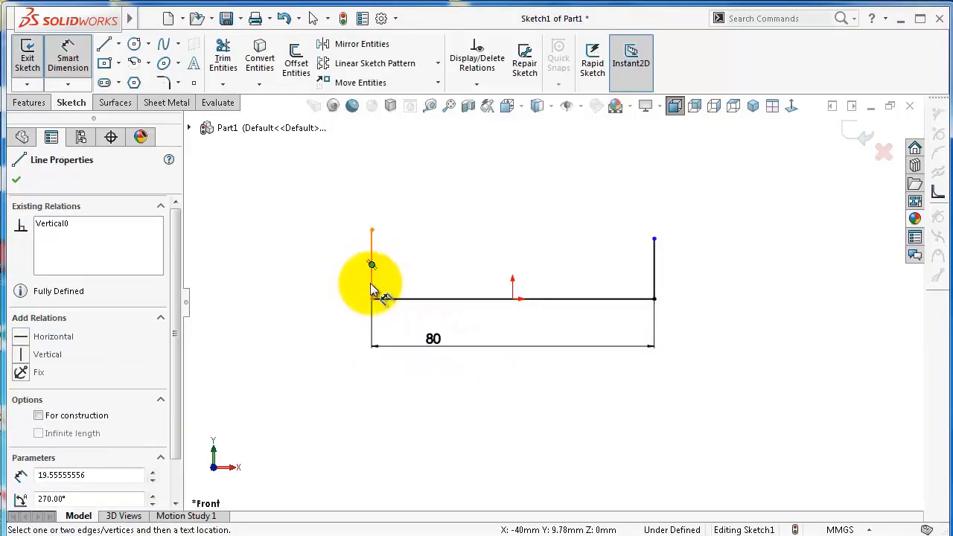
{"action": "left_click", "coordinate": [331, 283]}
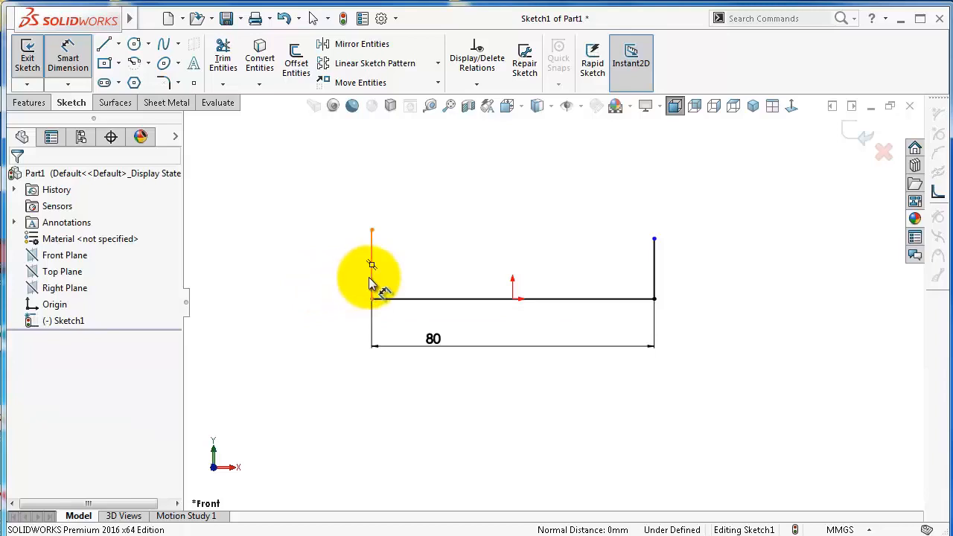
{"action": "left_click", "coordinate": [371, 283]}
{"action": "left_click", "coordinate": [348, 281]}
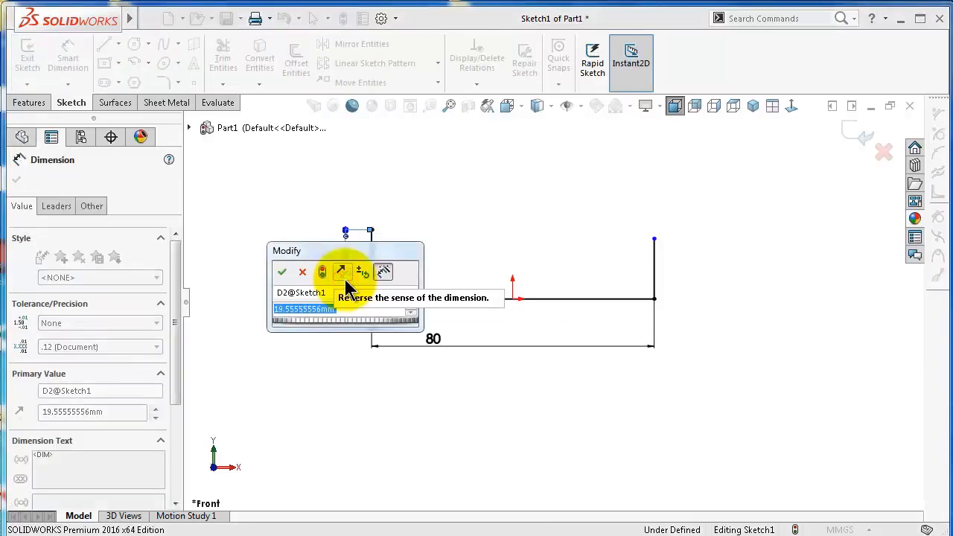
{"action": "type", "text": "9.25"}
{"action": "key", "text": "Return"}
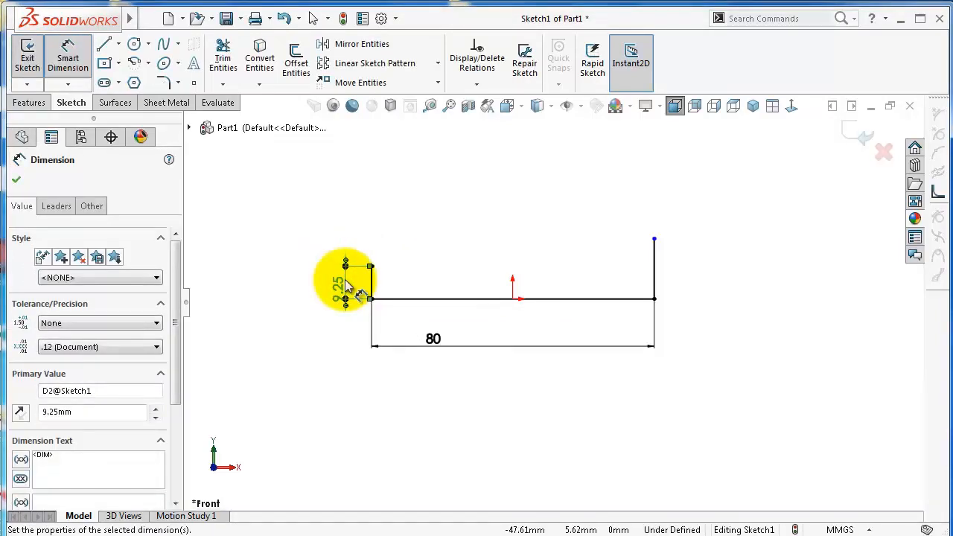
{"action": "left_click", "coordinate": [390, 213]}
{"action": "key", "text": "Escape"}
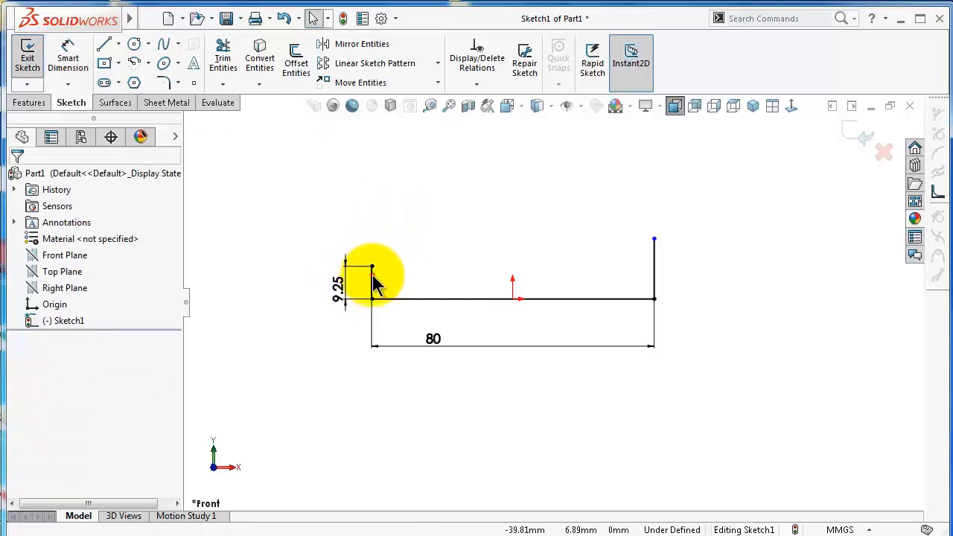
Add an equal relation between the profile's two vertical lines
{"action": "left_click", "coordinate": [372, 283]}
{"action": "left_click", "coordinate": [655, 266], "text": "ctrl"}
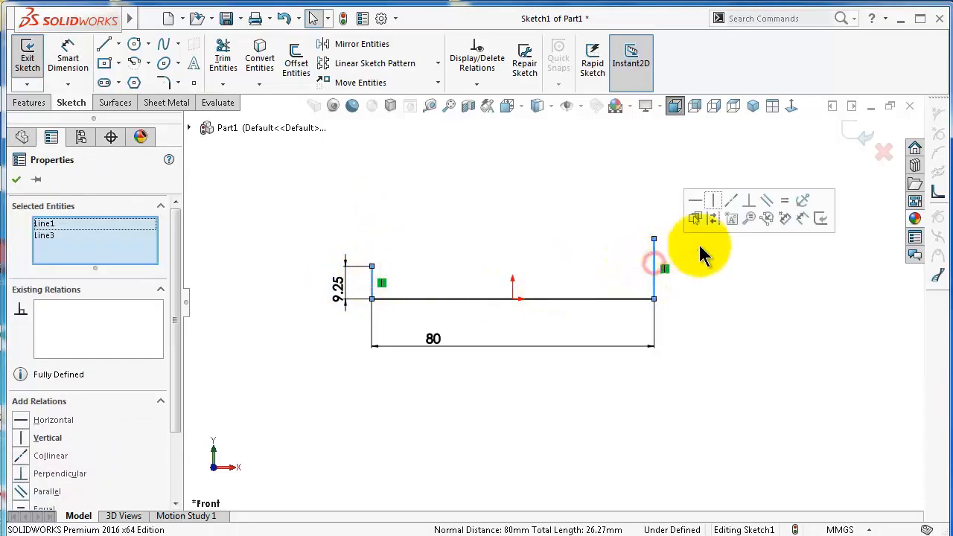
{"action": "left_click", "coordinate": [785, 201]}
{"action": "left_click", "coordinate": [753, 179]}
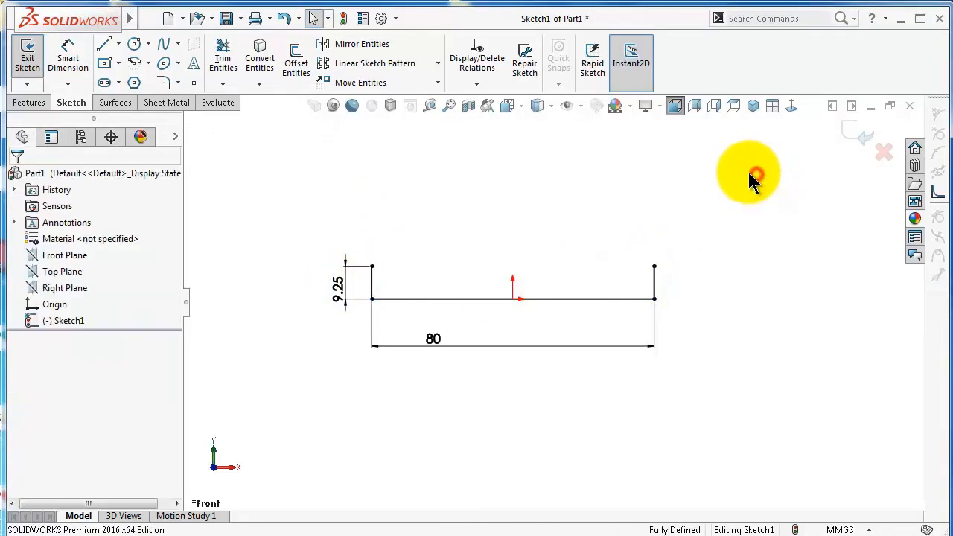
Start a Base Flange from the U-shaped sketch, with Direction 1 reversed and a blind depth of 150 mm
{"action": "key", "text": "ctrl+7"}
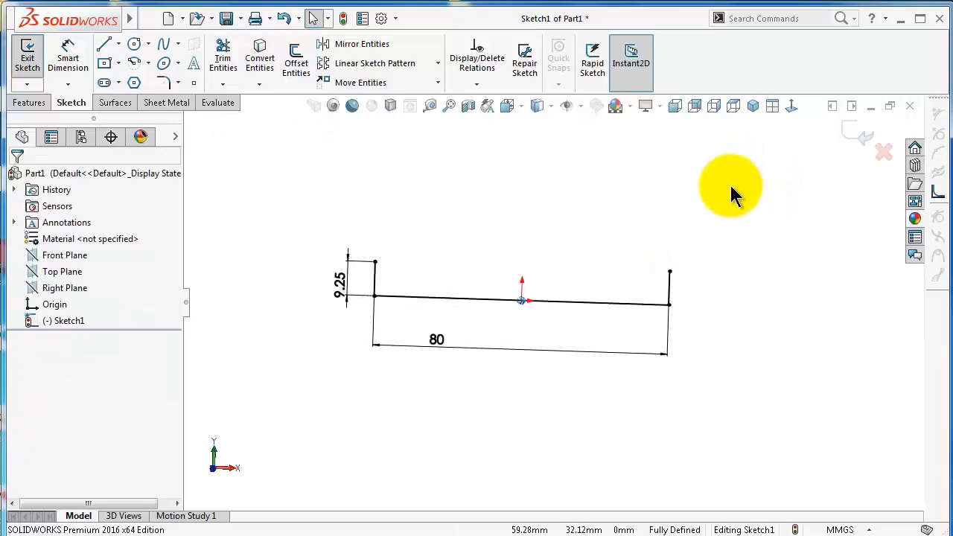
{"action": "left_click", "coordinate": [162, 102]}
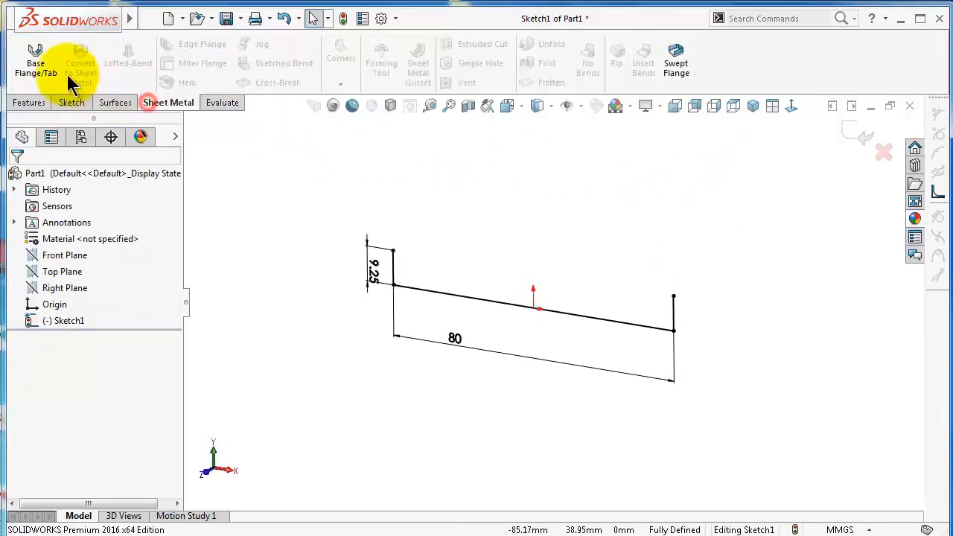
{"action": "left_click", "coordinate": [45, 67]}
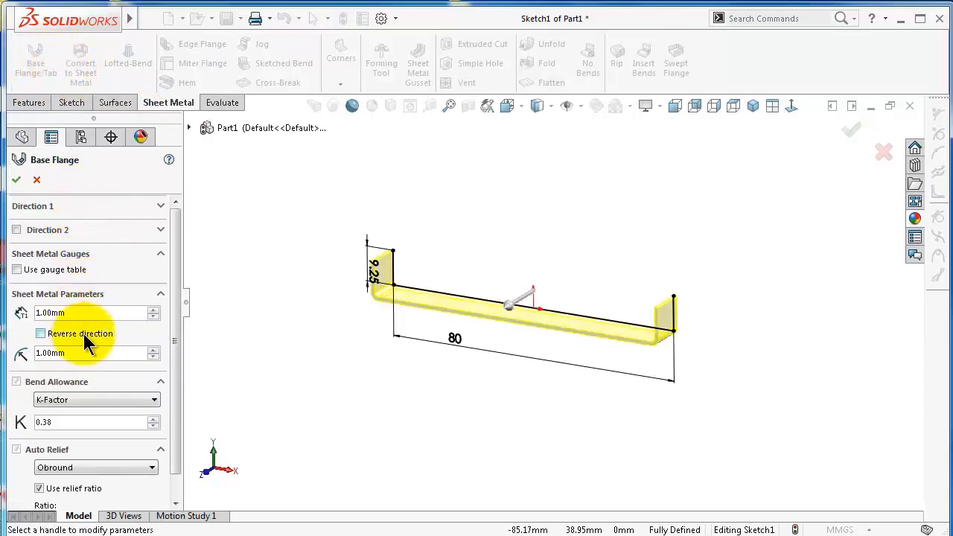
{"action": "left_click", "coordinate": [163, 204]}
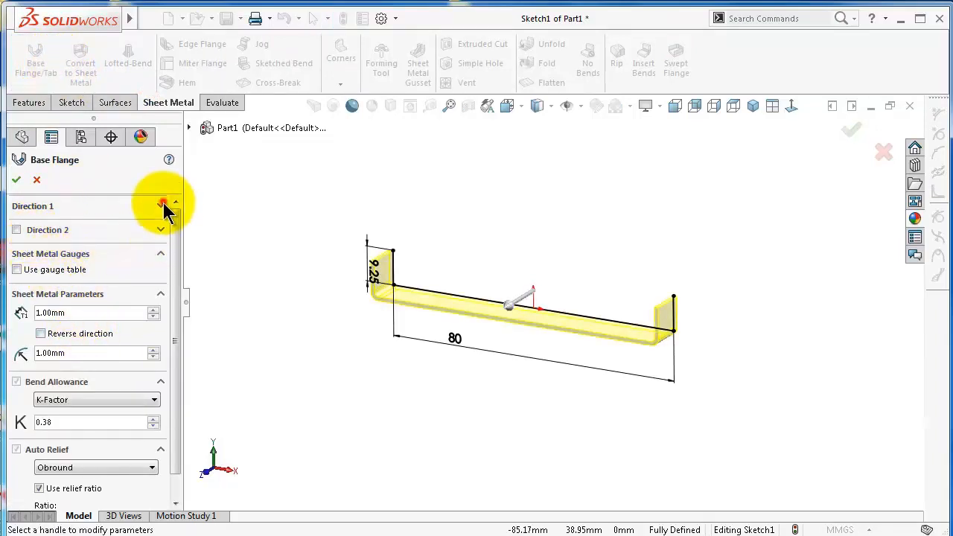
{"action": "left_click", "coordinate": [20, 225]}
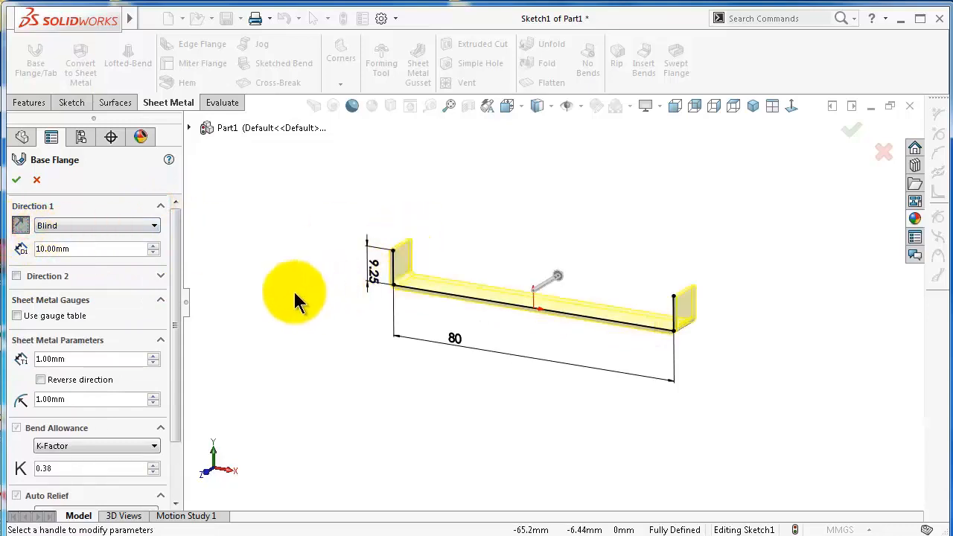
{"action": "double_click", "coordinate": [87, 251]}
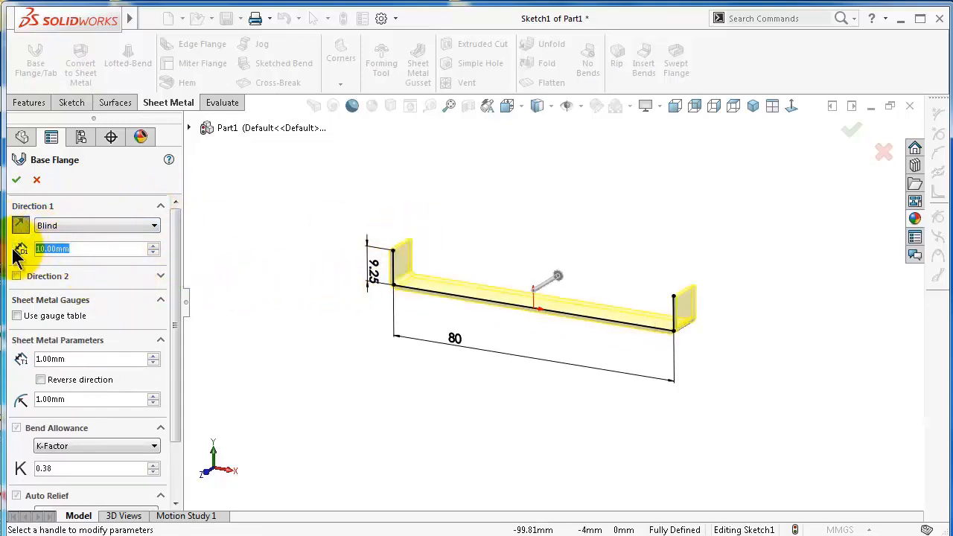
{"action": "type", "text": "150"}
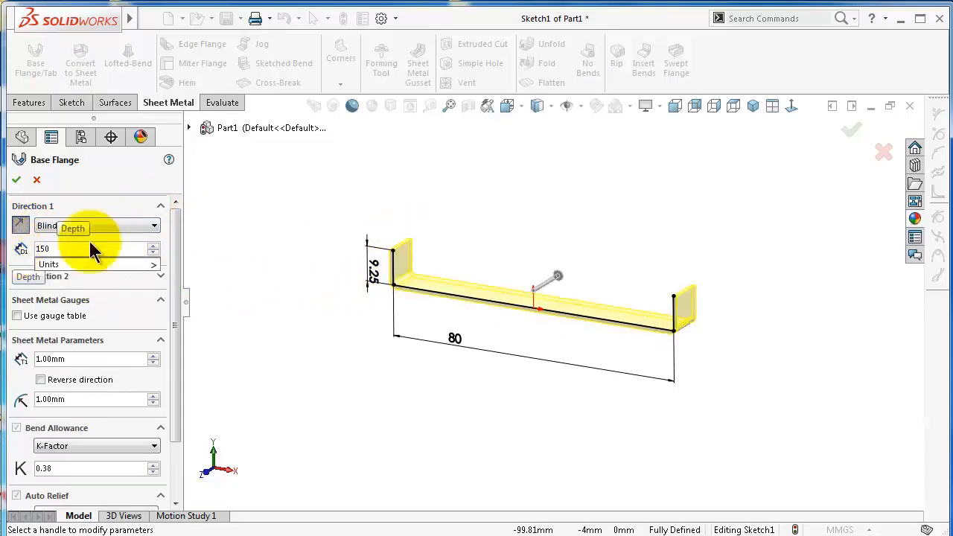
{"action": "left_click", "coordinate": [253, 266]}
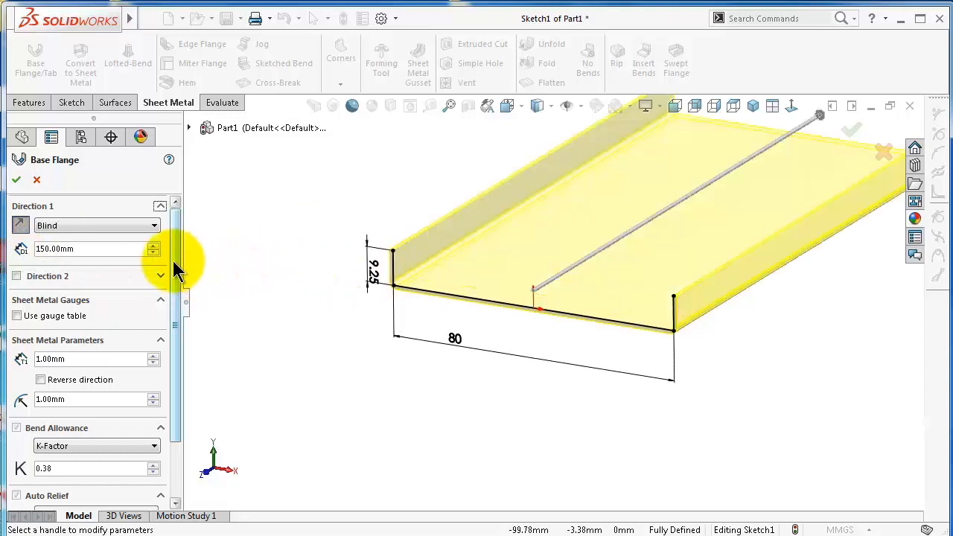
Set the base flange's sheet thickness to 0.75 mm and its bend radius to 0.25 mm
{"action": "left_click_drag", "start_coordinate": [173, 260], "coordinate": [173, 308]}
{"action": "left_click_drag", "start_coordinate": [85, 297], "coordinate": [20, 297]}
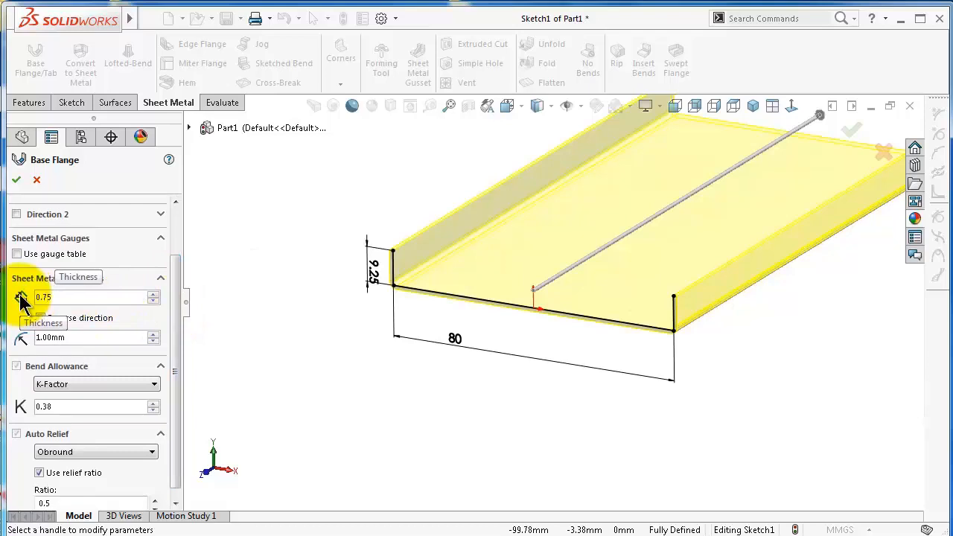
{"action": "left_click_drag", "start_coordinate": [77, 338], "coordinate": [35, 343]}
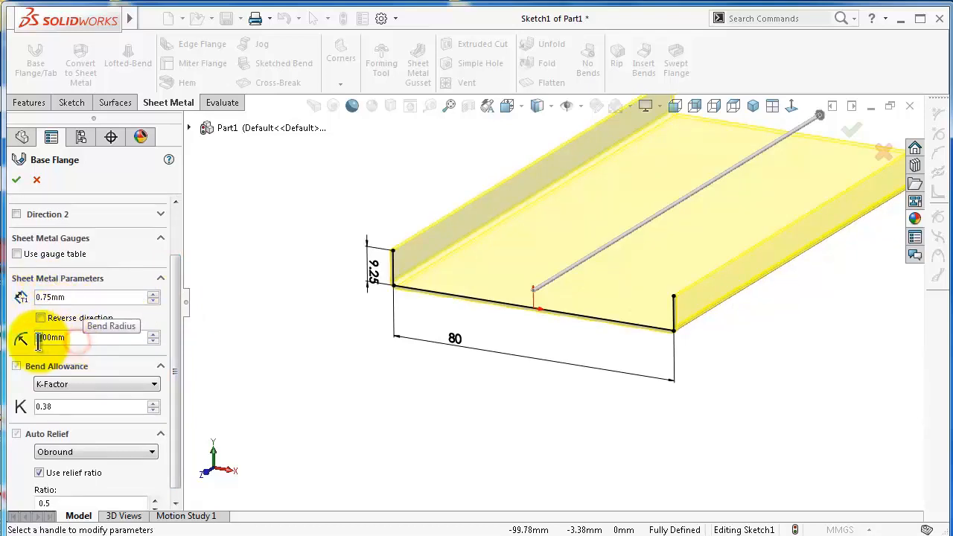
{"action": "type", "text": "0.25"}
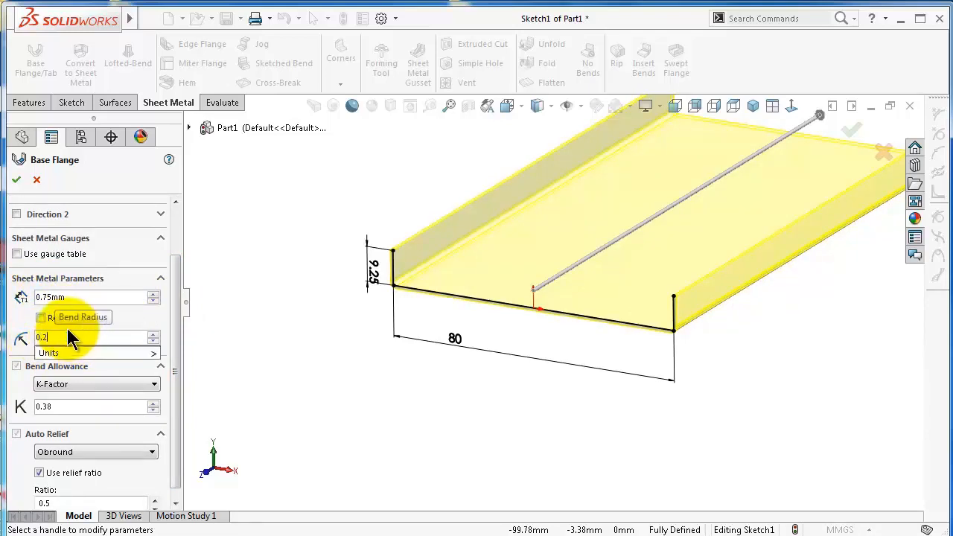
{"action": "left_click", "coordinate": [63, 406]}
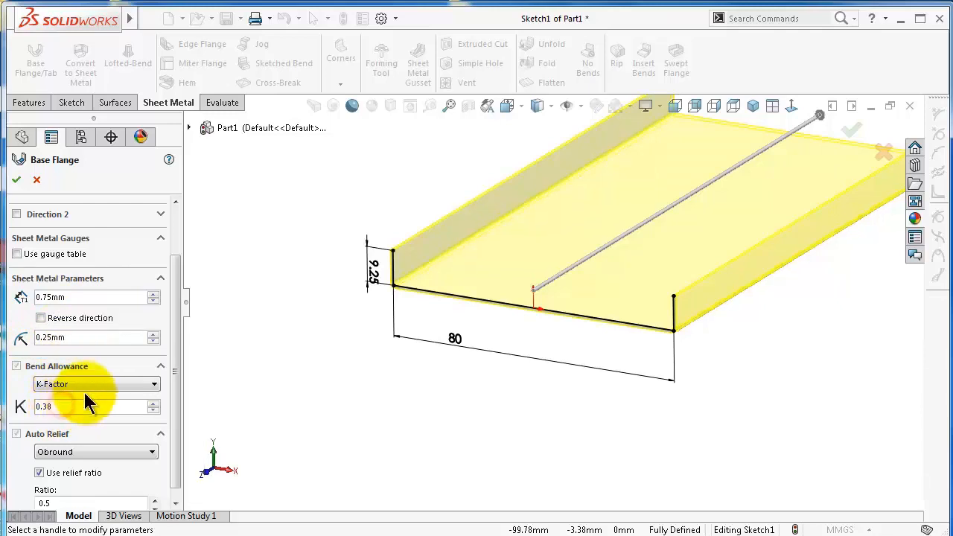
Set the base flange's auto relief to Rectangular and create the flange
{"action": "left_click_drag", "start_coordinate": [176, 385], "coordinate": [178, 412]}
{"action": "left_click", "coordinate": [152, 441]}
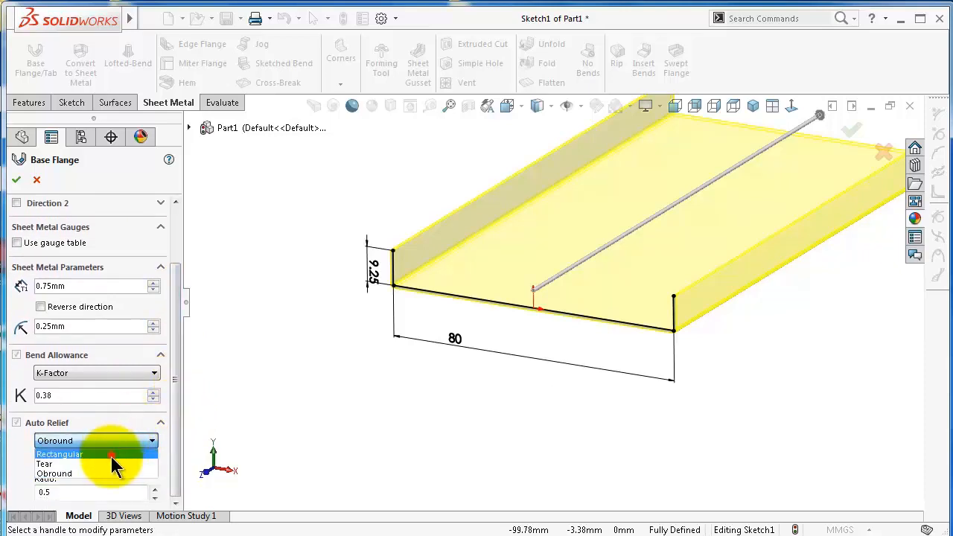
{"action": "left_click", "coordinate": [112, 454]}
{"action": "mouse_move", "coordinate": [172, 402]}
{"action": "left_mouse_down"}
{"action": "mouse_move", "coordinate": [175, 364]}
{"action": "mouse_move", "coordinate": [173, 409]}
{"action": "left_mouse_up"}
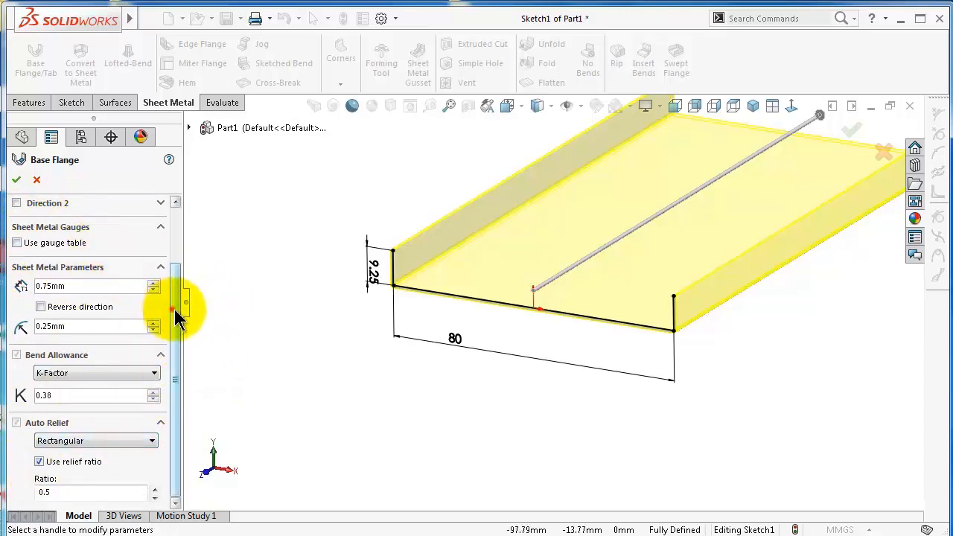
{"action": "left_click_drag", "start_coordinate": [176, 317], "coordinate": [179, 260]}
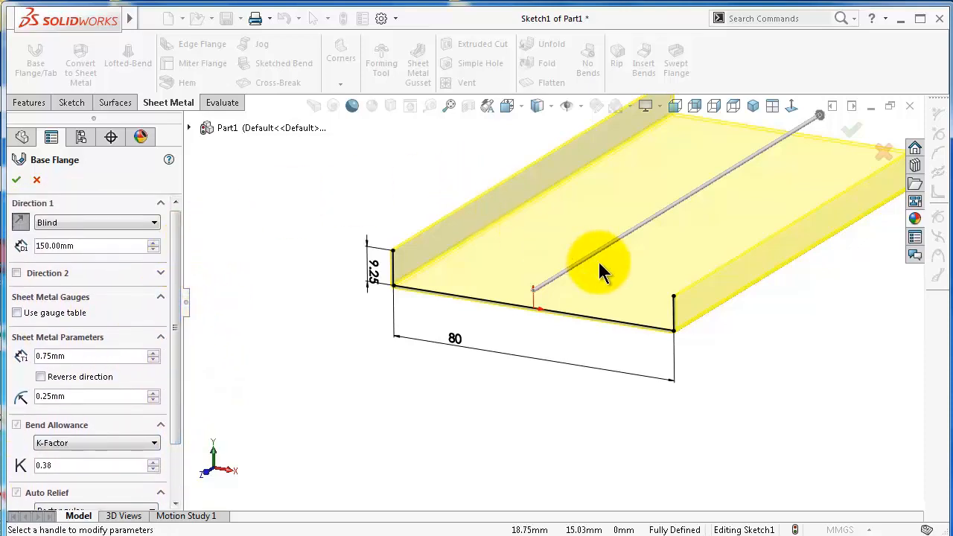
{"action": "left_click", "coordinate": [17, 181]}
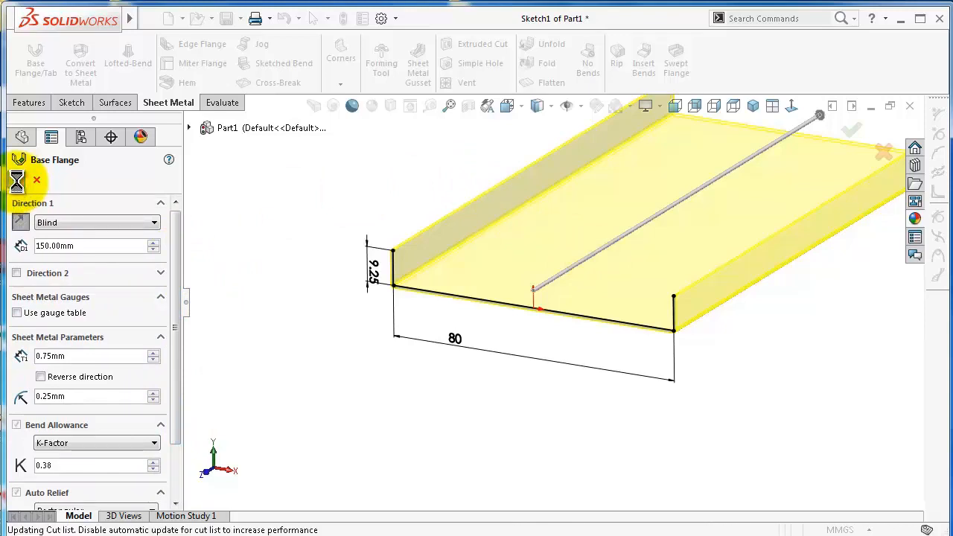
Apply the brushed steel appearance to the part
{"action": "left_click", "coordinate": [393, 408]}
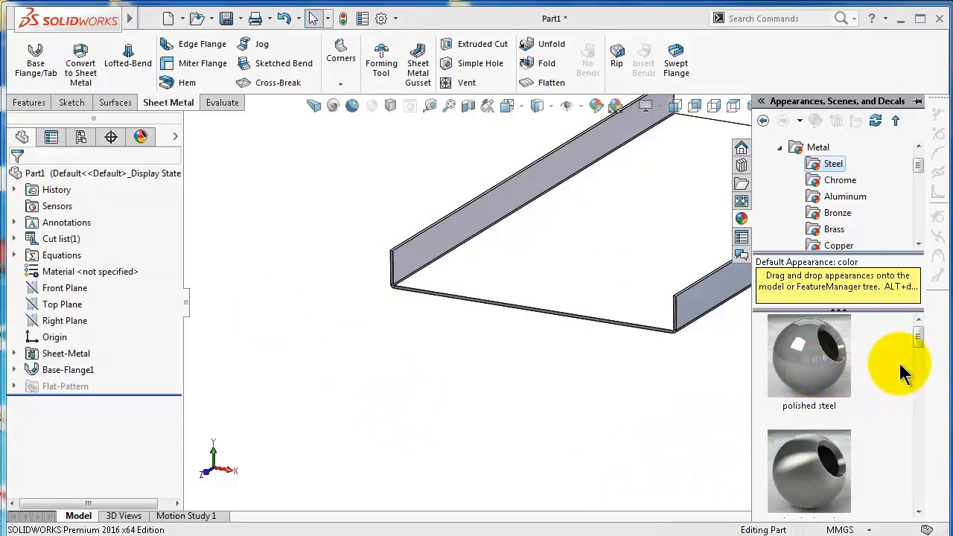
{"action": "scroll", "coordinate": [916, 502], "scroll_direction": "down", "scroll_amount": 1}
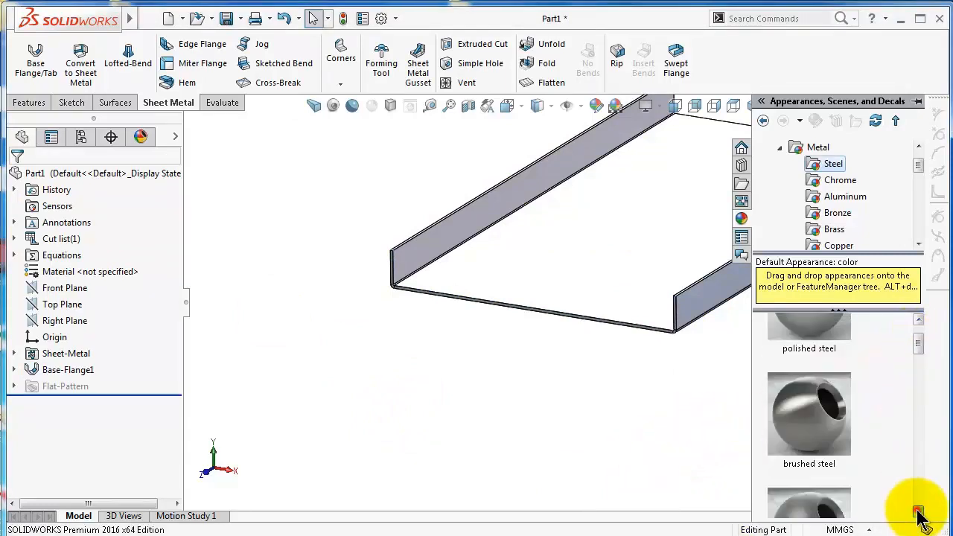
{"action": "double_click", "coordinate": [819, 414]}
{"action": "left_click", "coordinate": [628, 412]}
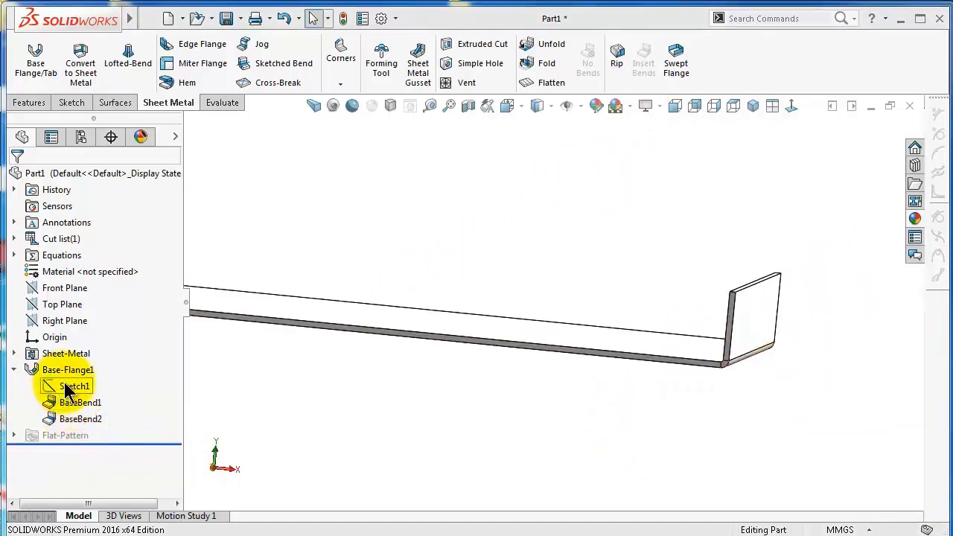
Review the base flange's sketch and feature definition, examining where the profile line lies relative to the sheet thickness at the bend
{"action": "left_click", "coordinate": [67, 389]}
{"action": "left_click", "coordinate": [78, 337]}
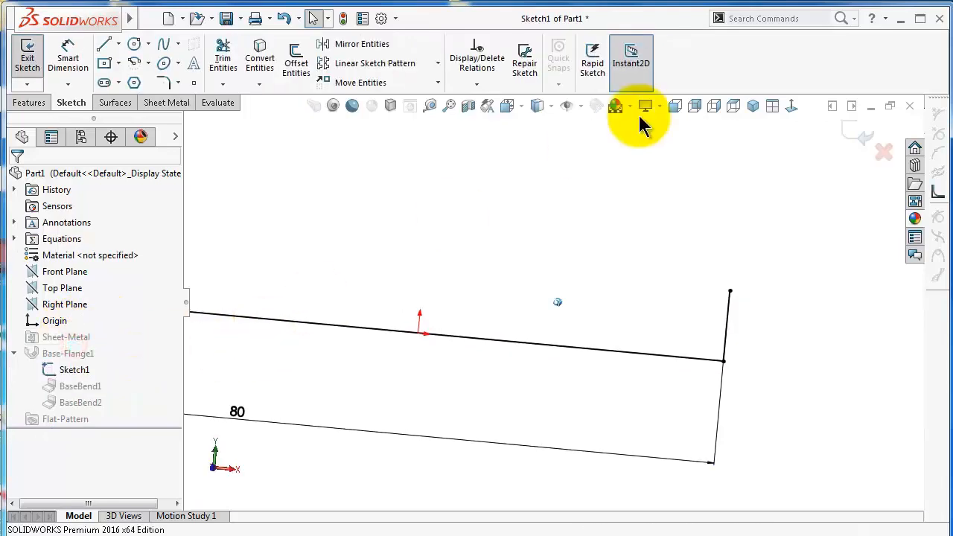
{"action": "left_click", "coordinate": [862, 134]}
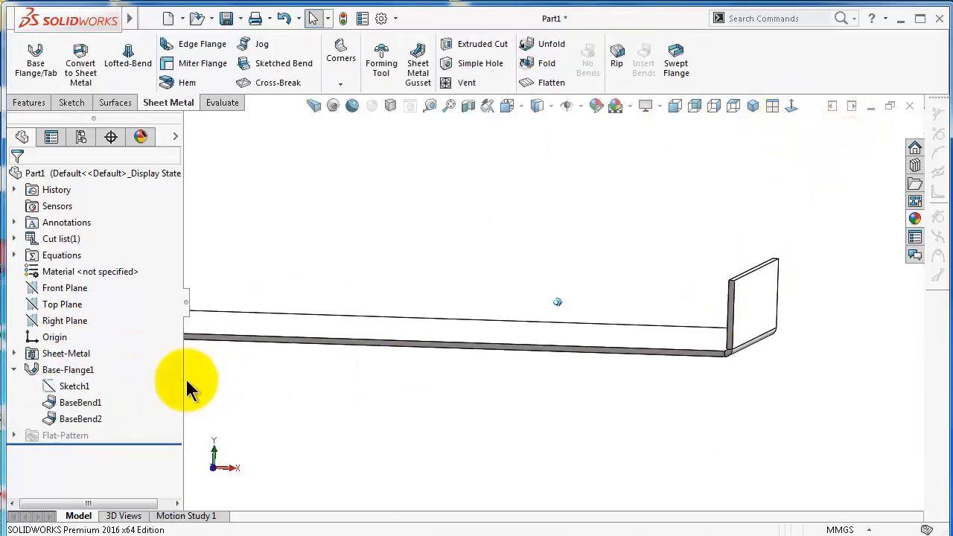
{"action": "left_click", "coordinate": [69, 373]}
{"action": "left_click", "coordinate": [81, 333]}
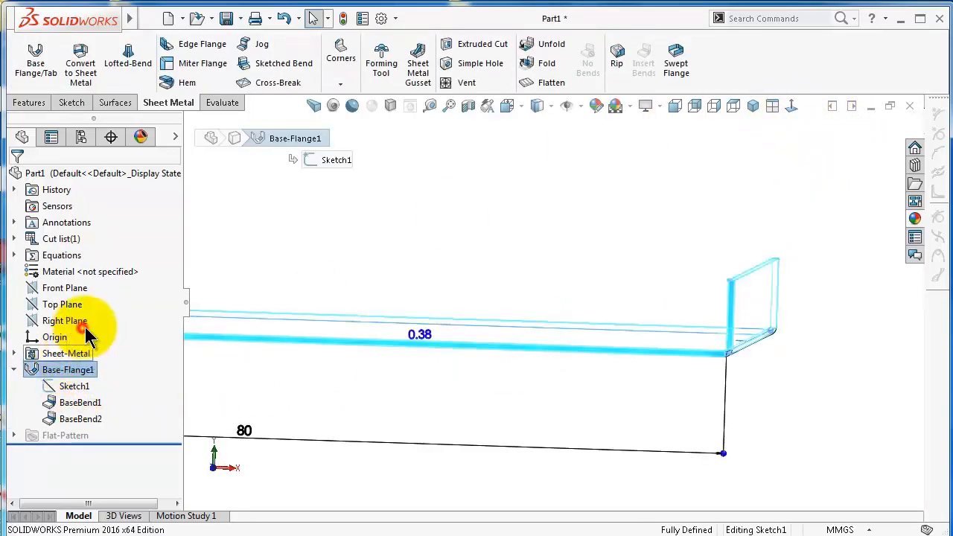
{"action": "mouse_move", "coordinate": [772, 323]}
{"action": "middle_mouse_down"}
{"action": "mouse_move", "coordinate": [738, 330]}
{"action": "mouse_move", "coordinate": [717, 355]}
{"action": "mouse_move", "coordinate": [768, 239]}
{"action": "middle_mouse_up"}
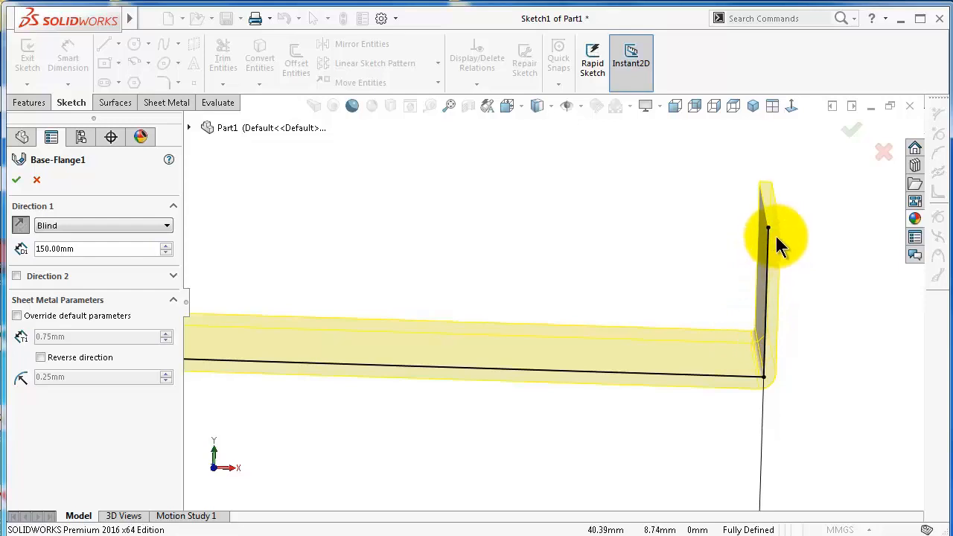
{"action": "middle_click_drag", "start_coordinate": [786, 235], "coordinate": [785, 227]}
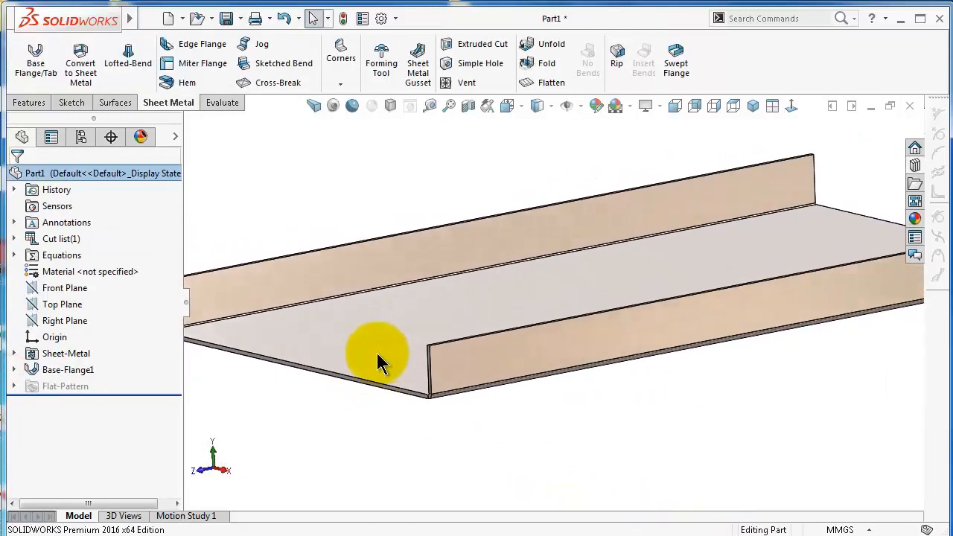
Start an edge flange on the front edge of the base plate, directed upward at about 26 mm long
{"action": "middle_click_drag", "start_coordinate": [399, 395], "coordinate": [465, 398], "text": "ctrl"}
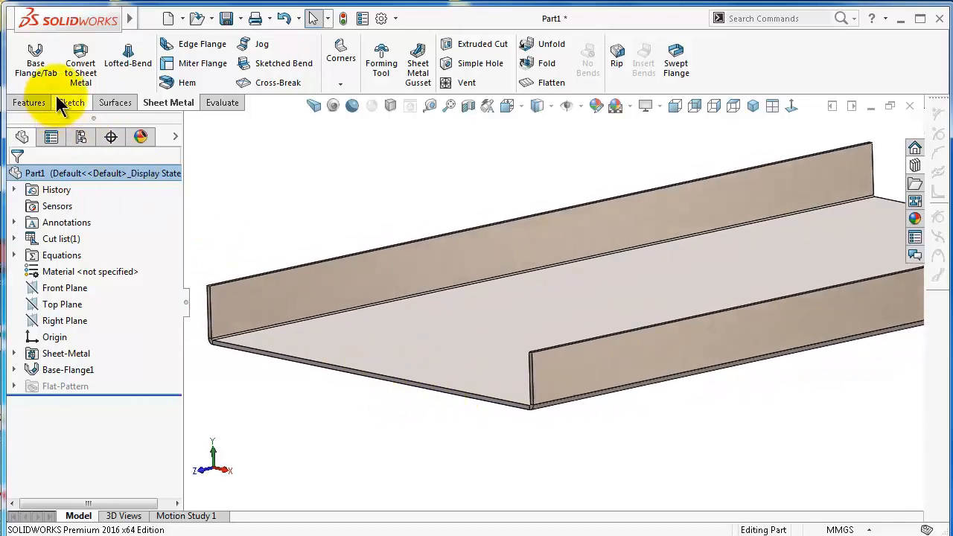
{"action": "left_click", "coordinate": [192, 48]}
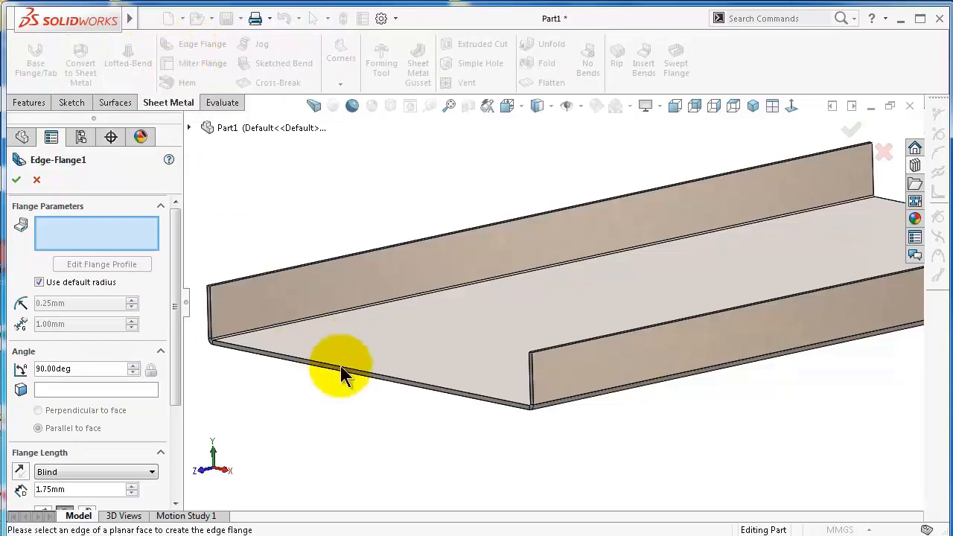
{"action": "left_click", "coordinate": [411, 384]}
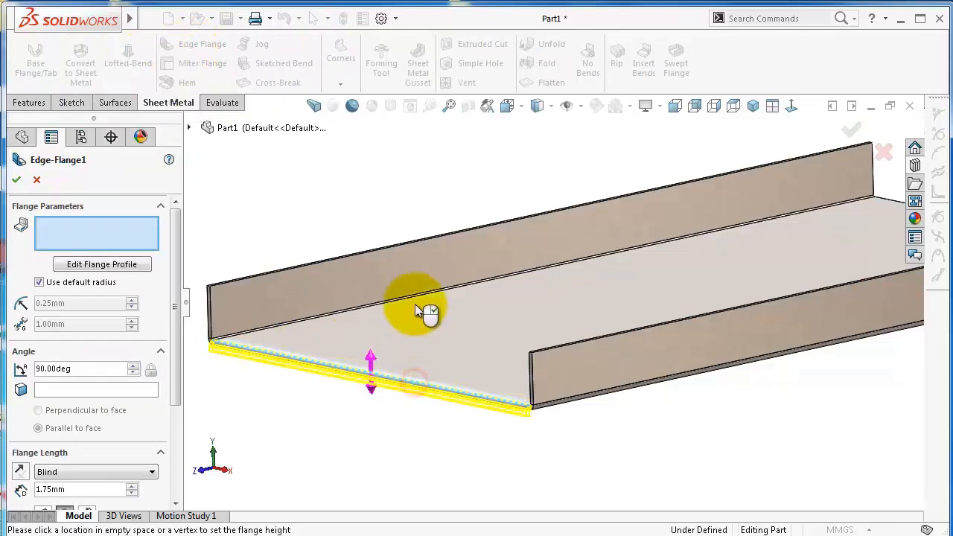
{"action": "left_click", "coordinate": [419, 246]}
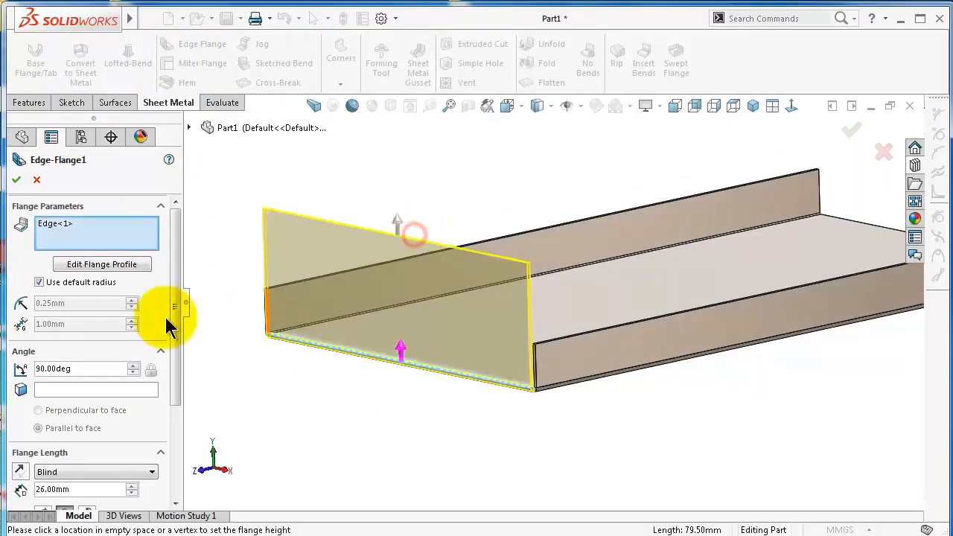
Set the edge flange's blind length to 38.75 mm
{"action": "left_click_drag", "start_coordinate": [179, 332], "coordinate": [171, 383]}
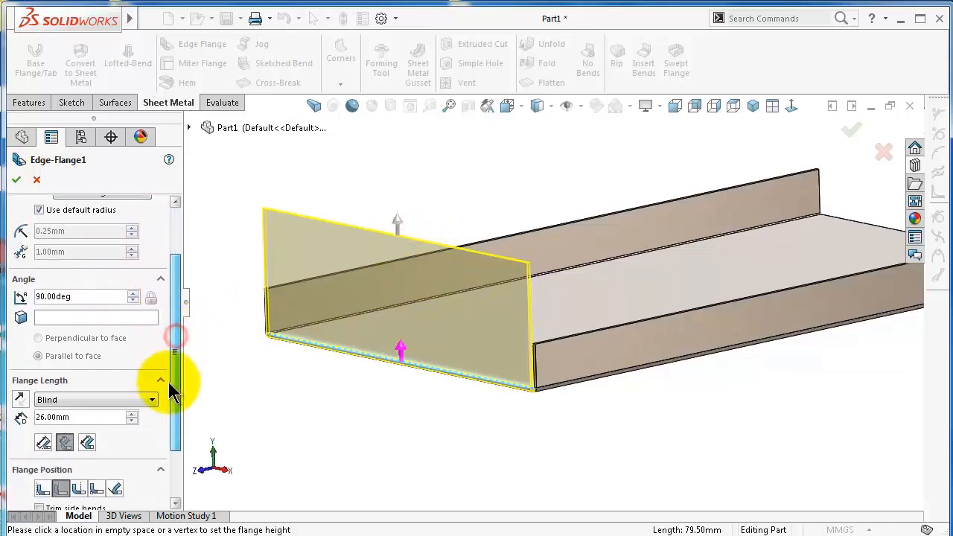
{"action": "double_click", "coordinate": [93, 411]}
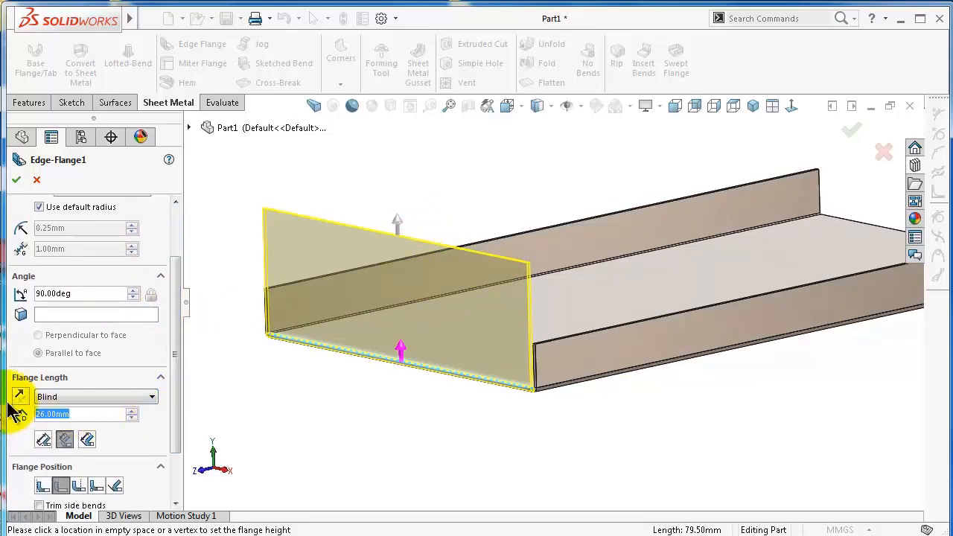
{"action": "type", "text": "38"}
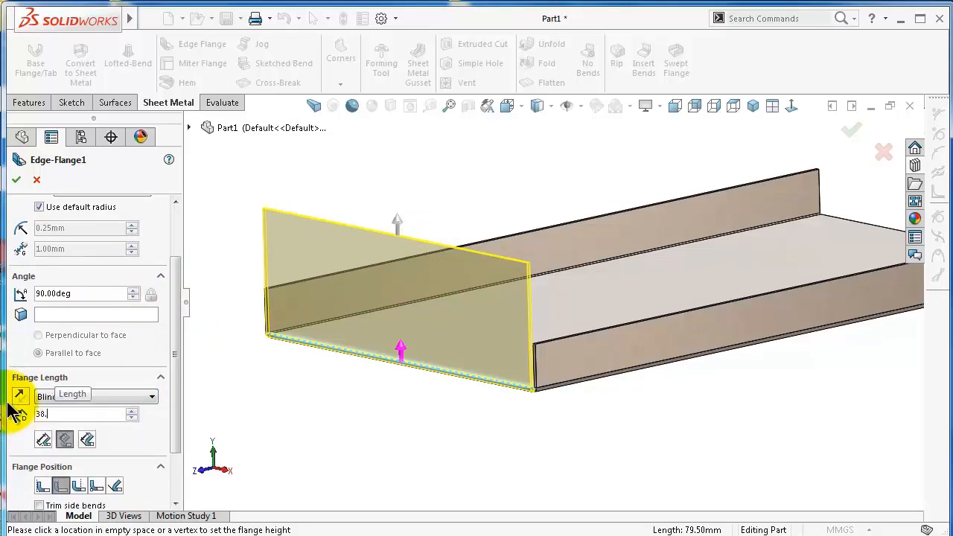
{"action": "type", "text": ".75"}
{"action": "key", "text": "Return"}
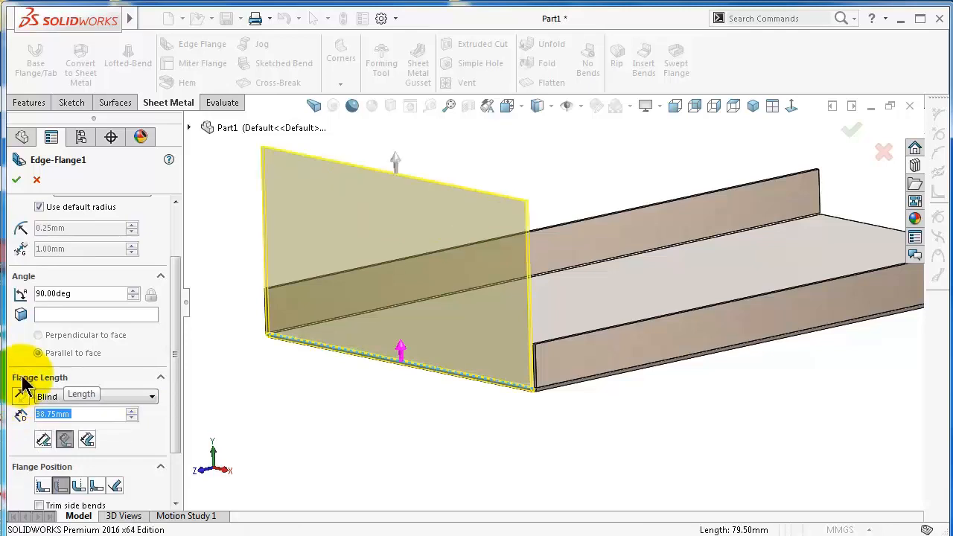
Correct the edge flange's length to 28.75 mm and set its flange position to Material Inside
{"action": "middle_click_drag", "start_coordinate": [542, 384], "coordinate": [421, 325]}
{"action": "scroll", "coordinate": [421, 356], "scroll_direction": "down", "scroll_amount": 3}
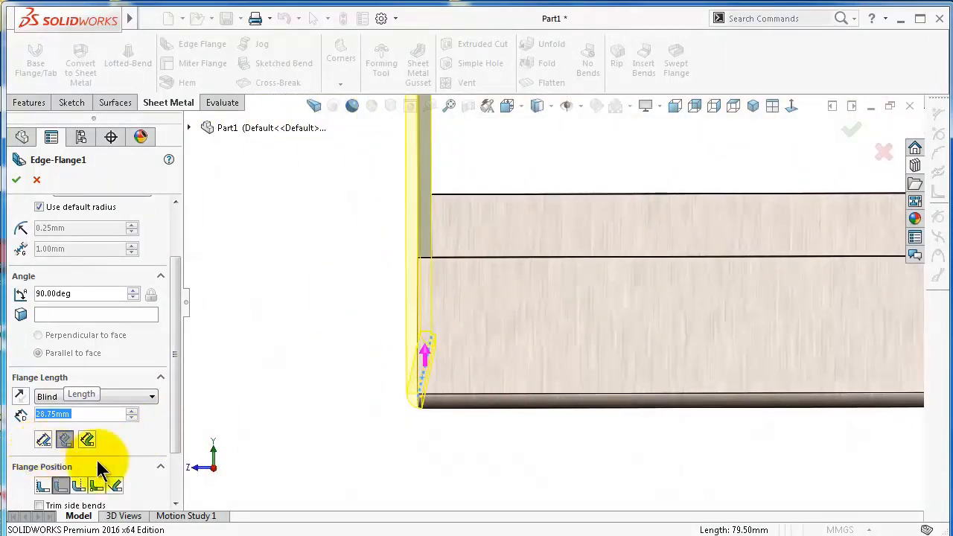
{"action": "left_click", "coordinate": [46, 487]}
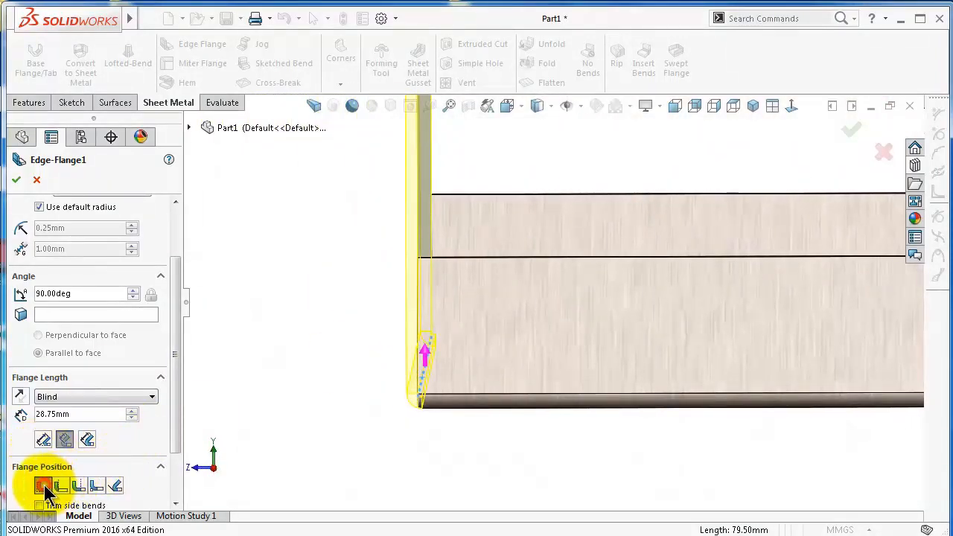
{"action": "left_click", "coordinate": [44, 486]}
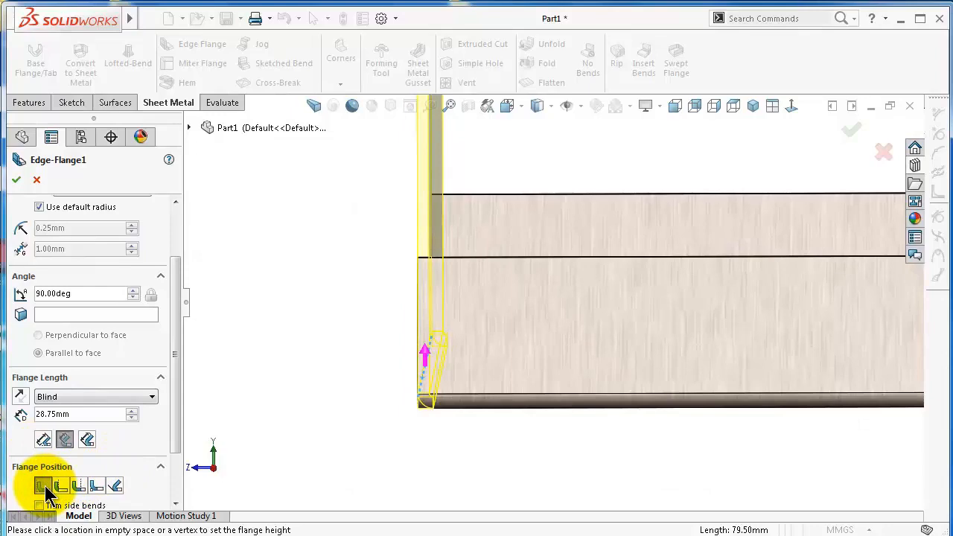
Enable the custom relief type for the edge flange
{"action": "left_click_drag", "start_coordinate": [174, 451], "coordinate": [173, 470]}
{"action": "middle_click_drag", "start_coordinate": [350, 430], "coordinate": [484, 408]}
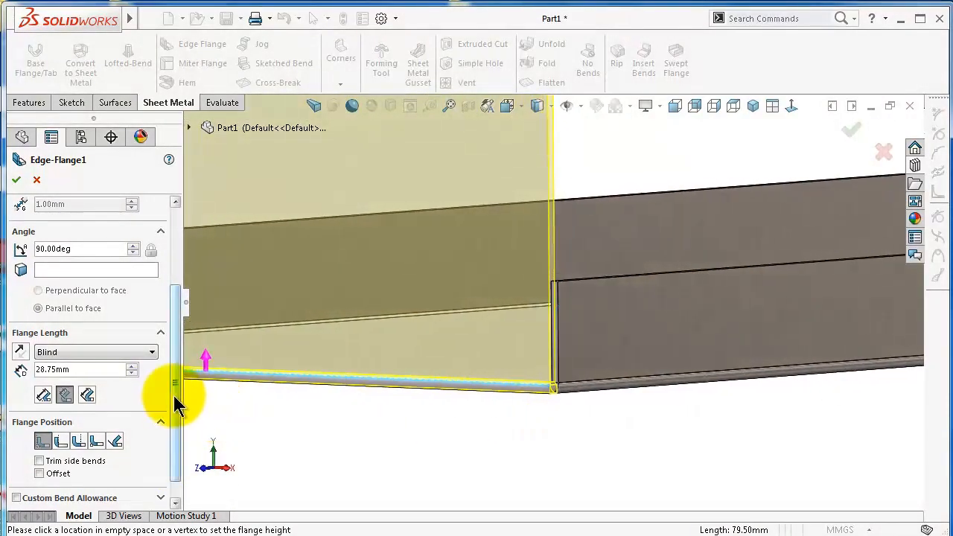
{"action": "left_click_drag", "start_coordinate": [174, 396], "coordinate": [174, 432]}
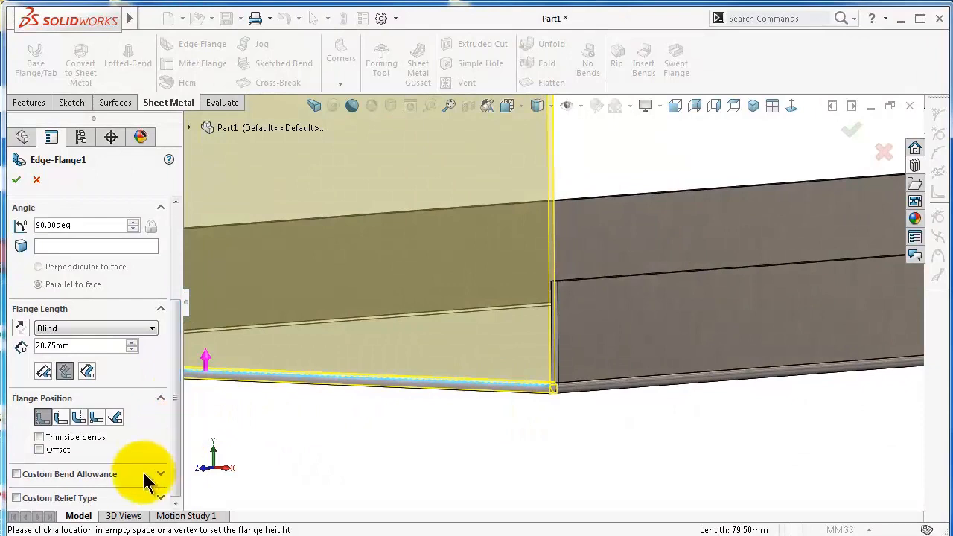
{"action": "left_click", "coordinate": [161, 497]}
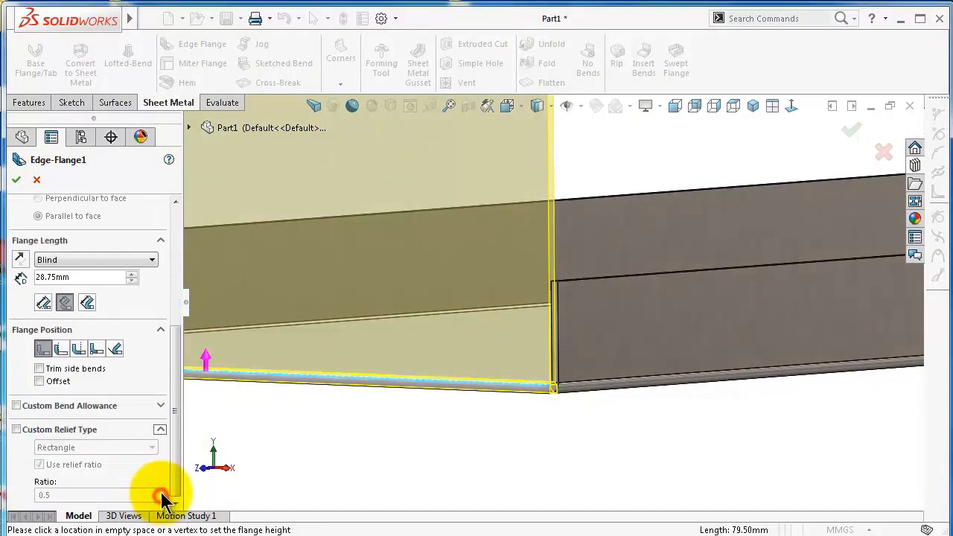
{"action": "left_click", "coordinate": [17, 430]}
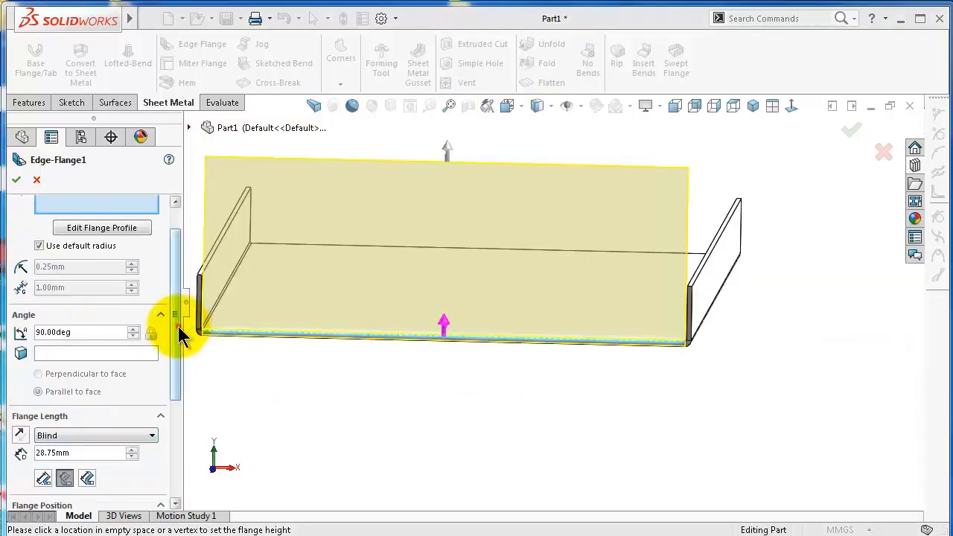
Edit the edge flange's profile sketch and pull its lower corner inward from the +X side wall to about X 38.94 mm
{"action": "scroll", "coordinate": [180, 335], "scroll_direction": "up", "scroll_amount": 1}
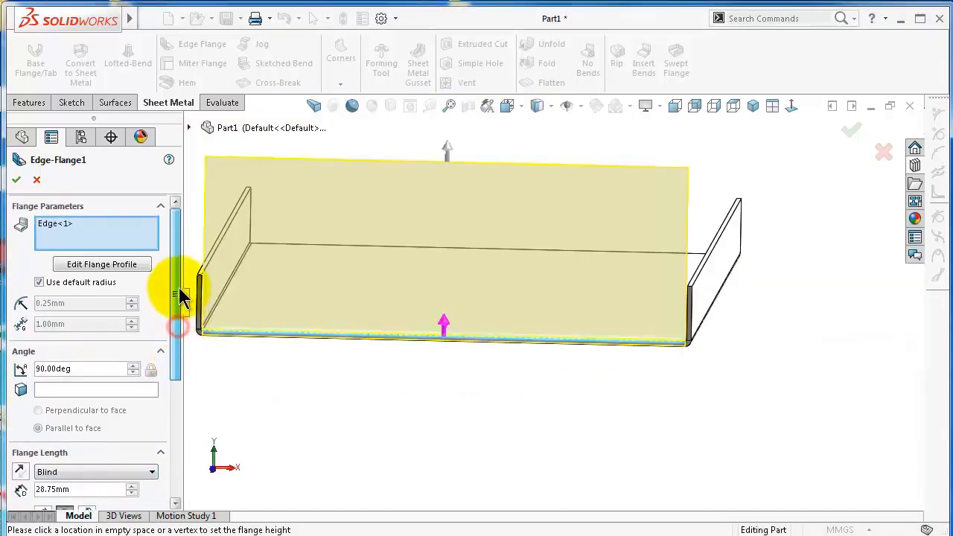
{"action": "left_click", "coordinate": [114, 268]}
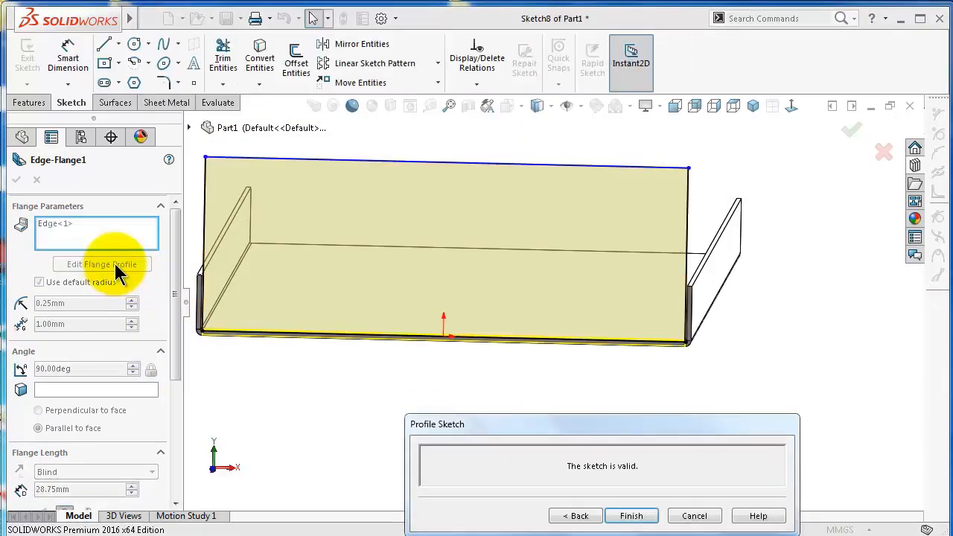
{"action": "scroll", "coordinate": [716, 237], "scroll_direction": "down", "scroll_amount": 5}
{"action": "scroll", "coordinate": [591, 373], "scroll_direction": "up", "scroll_amount": 5}
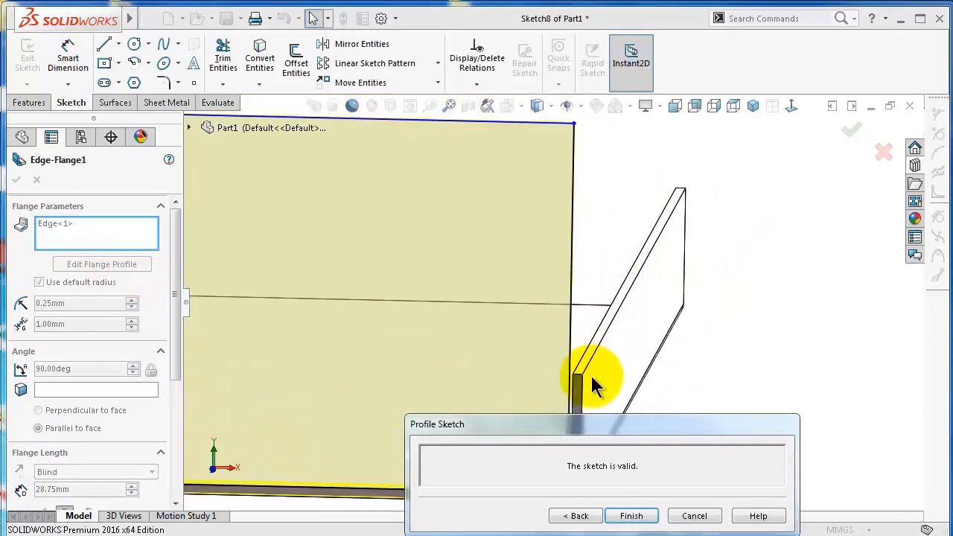
{"action": "scroll", "coordinate": [565, 381], "scroll_direction": "down", "scroll_amount": 3}
{"action": "scroll", "coordinate": [554, 363], "scroll_direction": "down", "scroll_amount": 2}
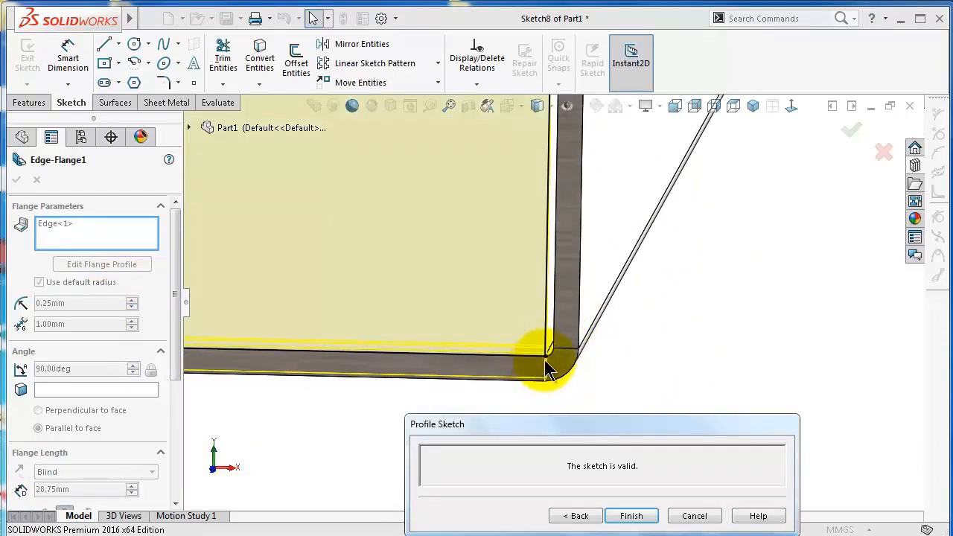
{"action": "left_click_drag", "start_coordinate": [548, 365], "coordinate": [519, 357]}
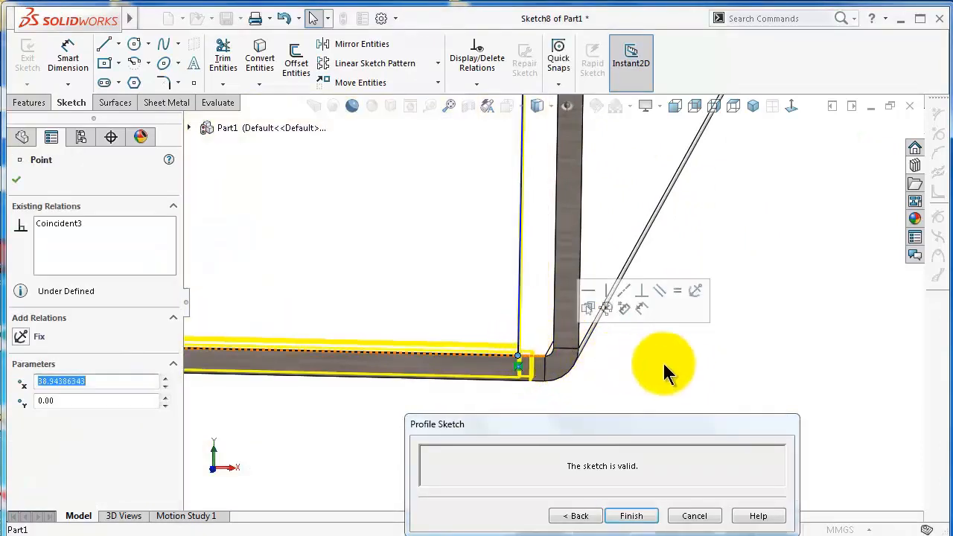
Dimension the gap between the profile's +X vertical line and the inner edge of the adjacent side wall to 0.8 mm
{"action": "left_click", "coordinate": [641, 313]}
{"action": "left_click", "coordinate": [519, 313]}
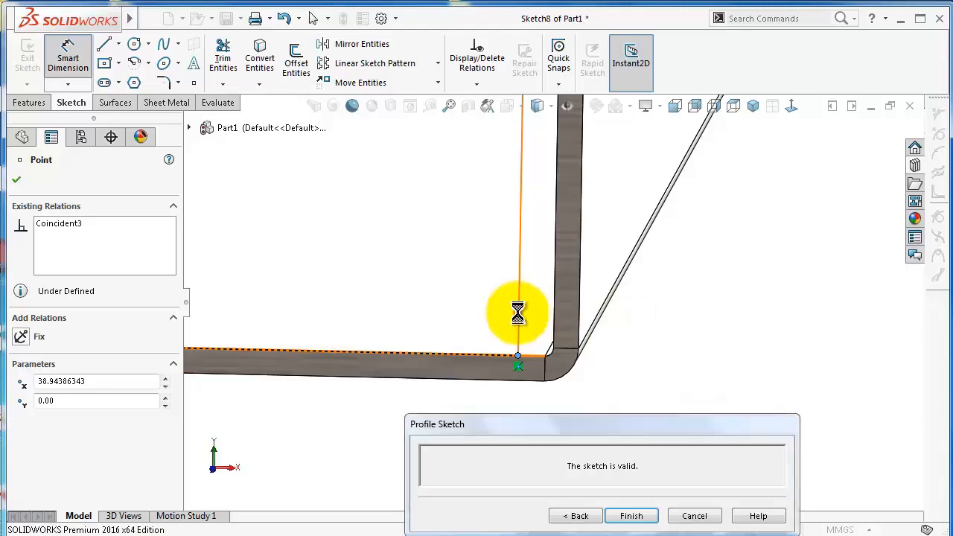
{"action": "left_click", "coordinate": [555, 326]}
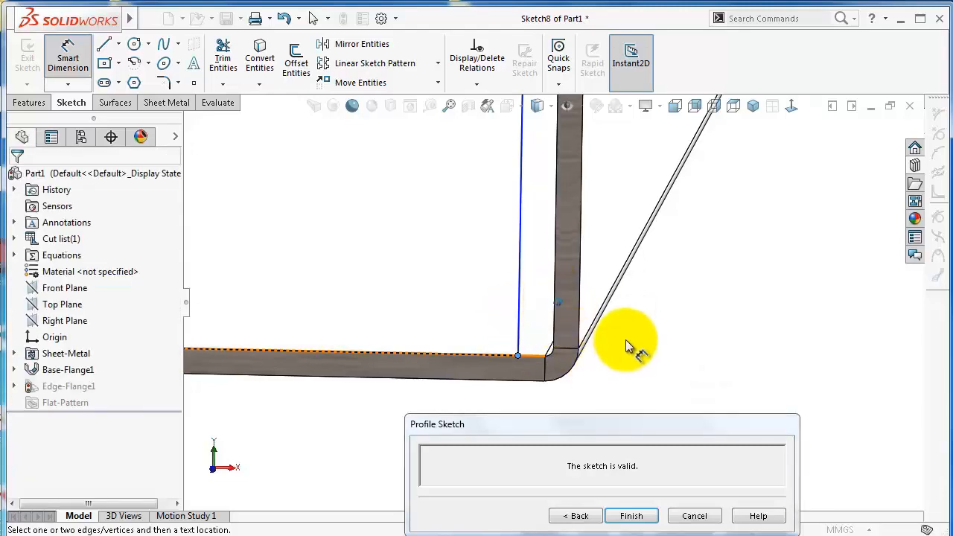
{"action": "mouse_move", "coordinate": [627, 336]}
{"action": "middle_mouse_down"}
{"action": "mouse_move", "coordinate": [567, 337]}
{"action": "mouse_move", "coordinate": [559, 353]}
{"action": "middle_mouse_up"}
{"action": "left_click", "coordinate": [564, 356]}
{"action": "left_click", "coordinate": [555, 326]}
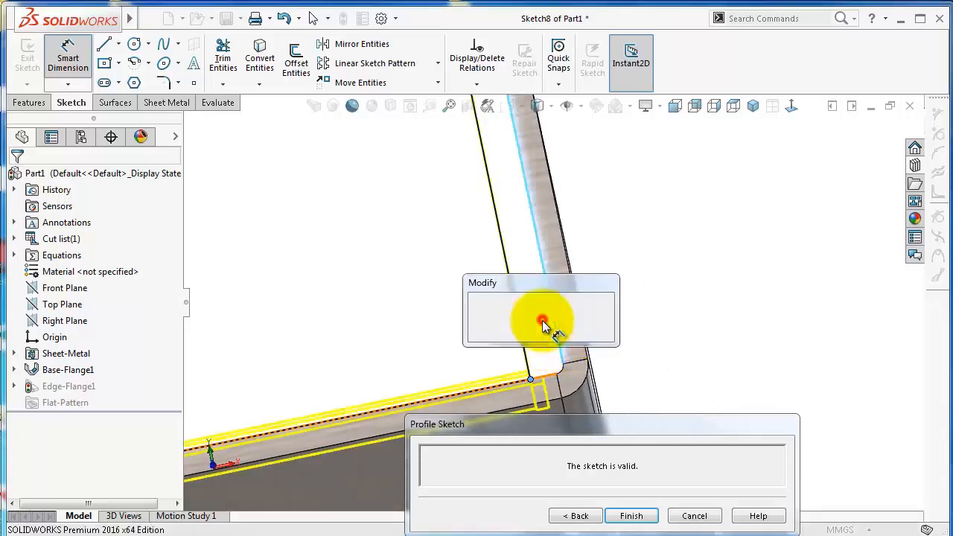
{"action": "type", "text": "0.8"}
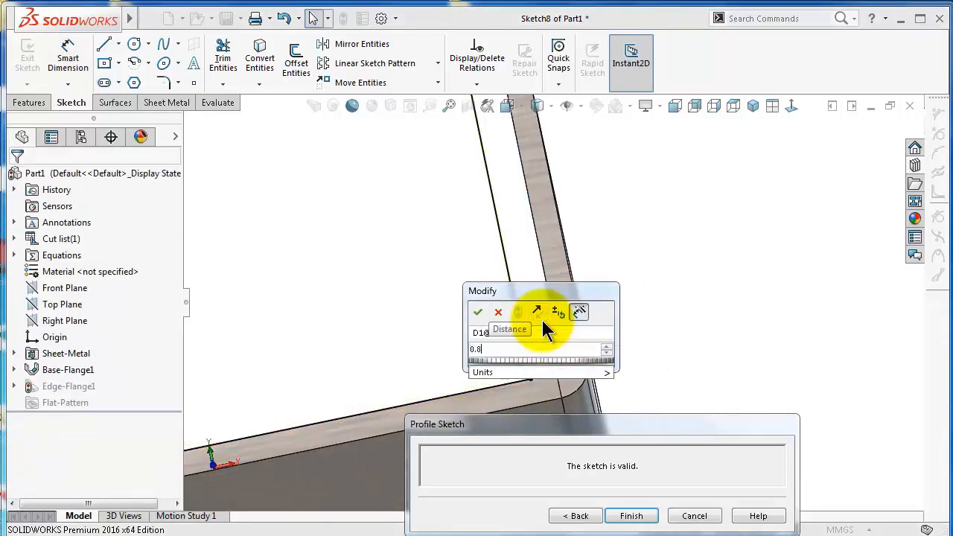
{"action": "key", "text": "Return"}
Dimension the gap between the profile's -X vertical line and that side wall's inner edge to 0.8 mm
{"action": "scroll", "coordinate": [544, 328], "scroll_direction": "up", "scroll_amount": 10}
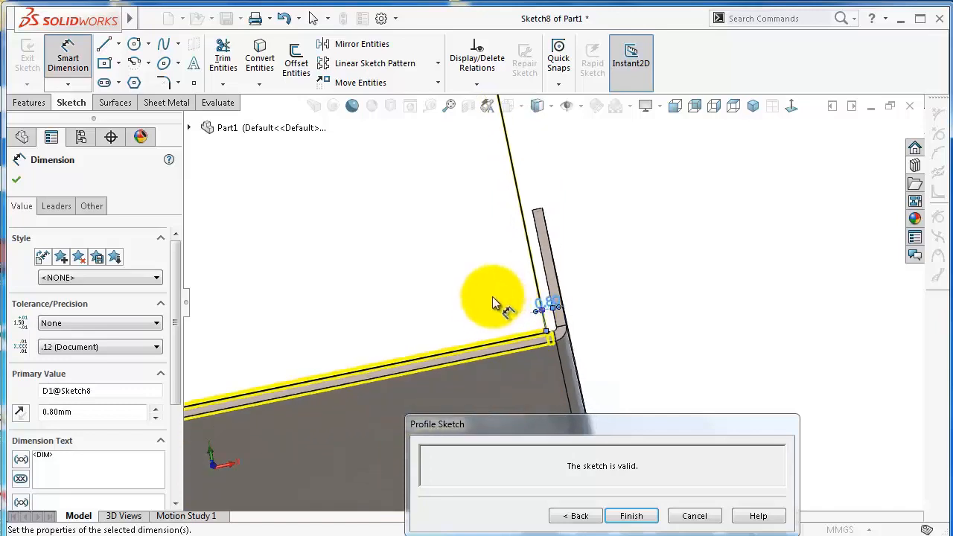
{"action": "scroll", "coordinate": [365, 333], "scroll_direction": "down", "scroll_amount": 10}
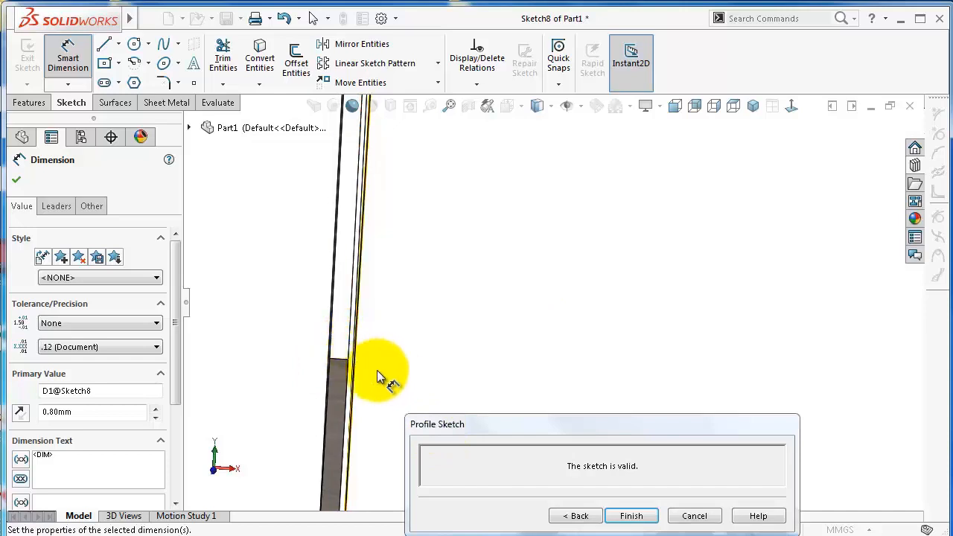
{"action": "key", "text": "ctrl+8"}
{"action": "left_click", "coordinate": [496, 356]}
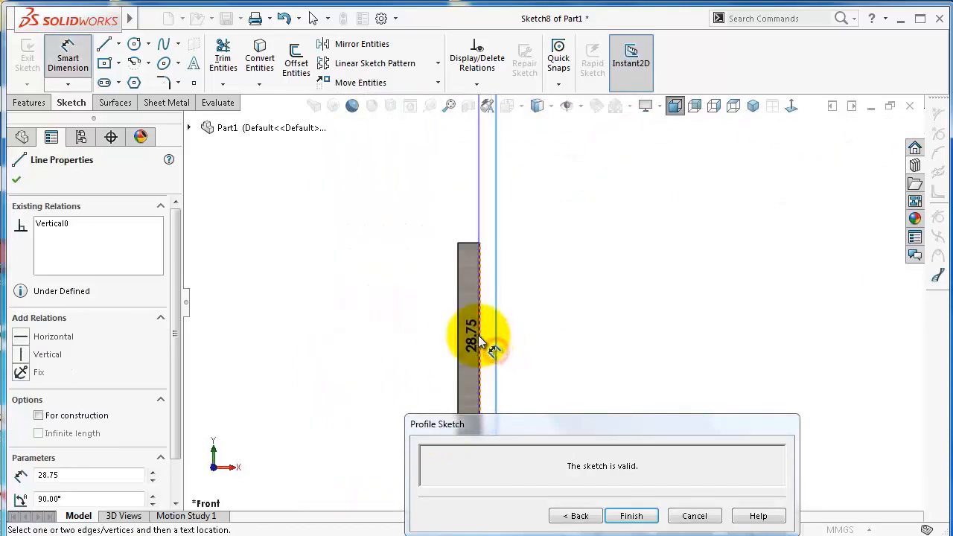
{"action": "left_click", "coordinate": [481, 339]}
{"action": "left_click", "coordinate": [367, 284]}
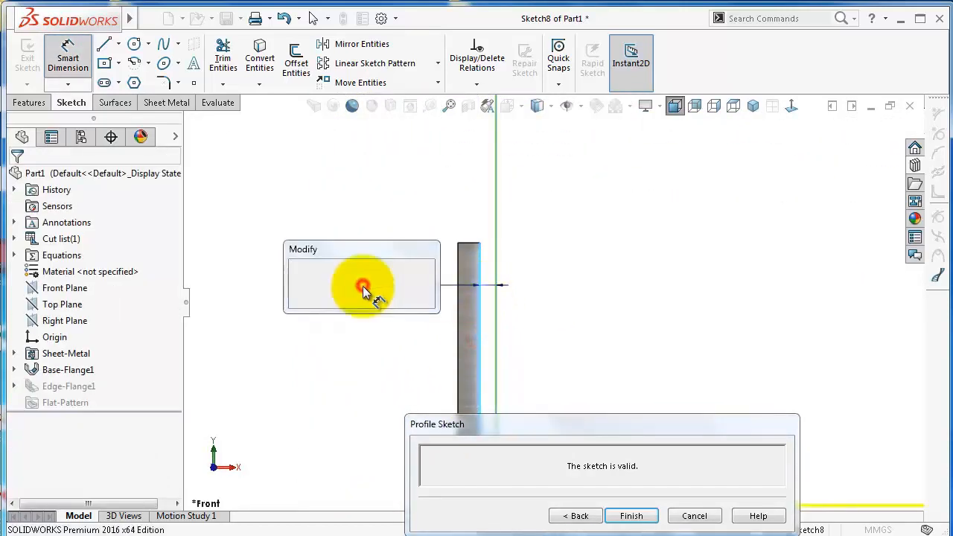
{"action": "type", "text": "0.8"}
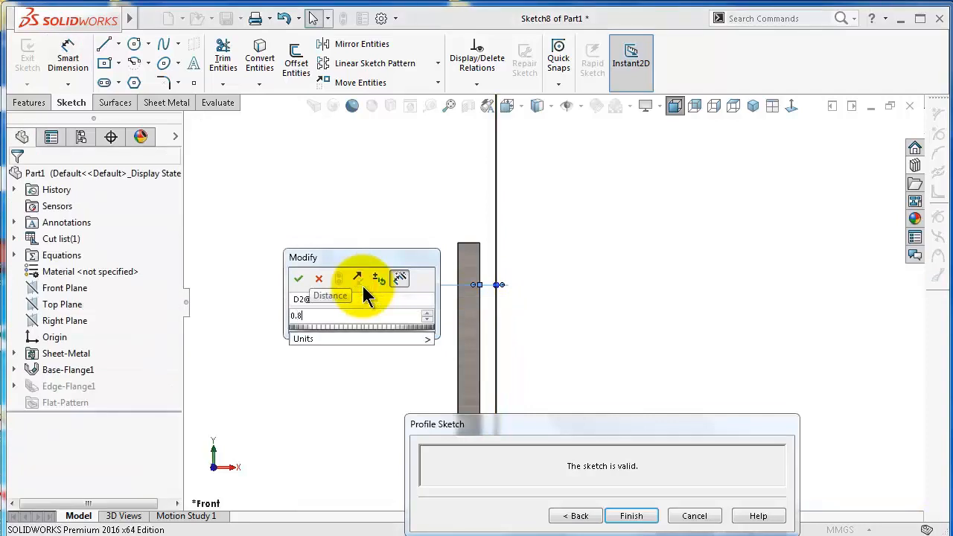
{"action": "key", "text": "Return"}
{"action": "left_click", "coordinate": [368, 184]}
Dimension the height of the flange profile's -X vertical line to 38.8 mm
{"action": "scroll", "coordinate": [495, 231], "scroll_direction": "down", "scroll_amount": 2}
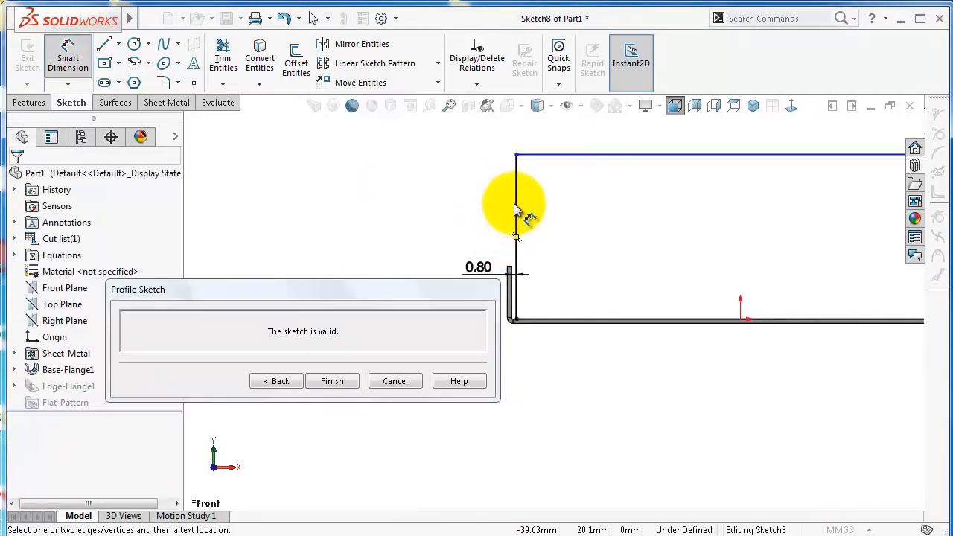
{"action": "left_click", "coordinate": [516, 201]}
{"action": "left_click", "coordinate": [438, 200]}
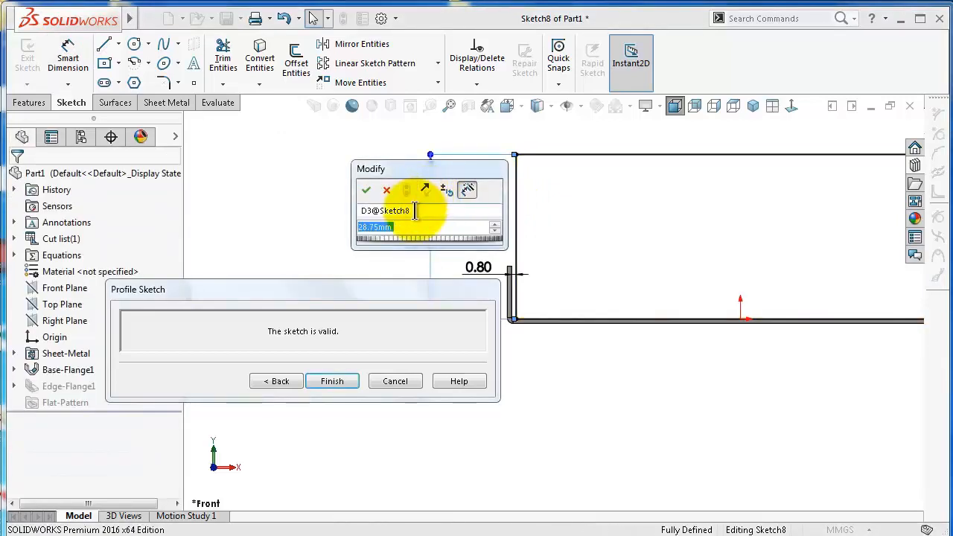
{"action": "type", "text": "38"}
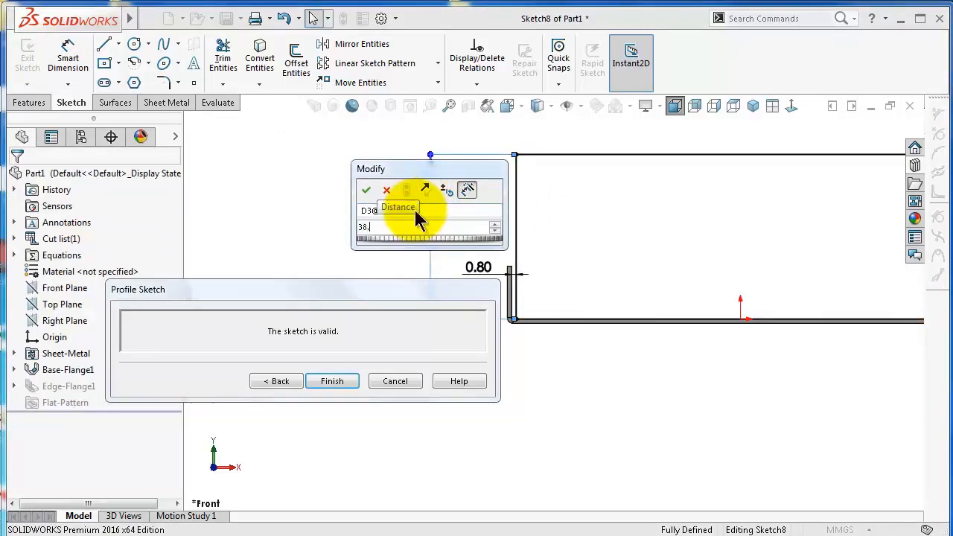
{"action": "type", "text": ".8"}
{"action": "key", "text": "Return"}
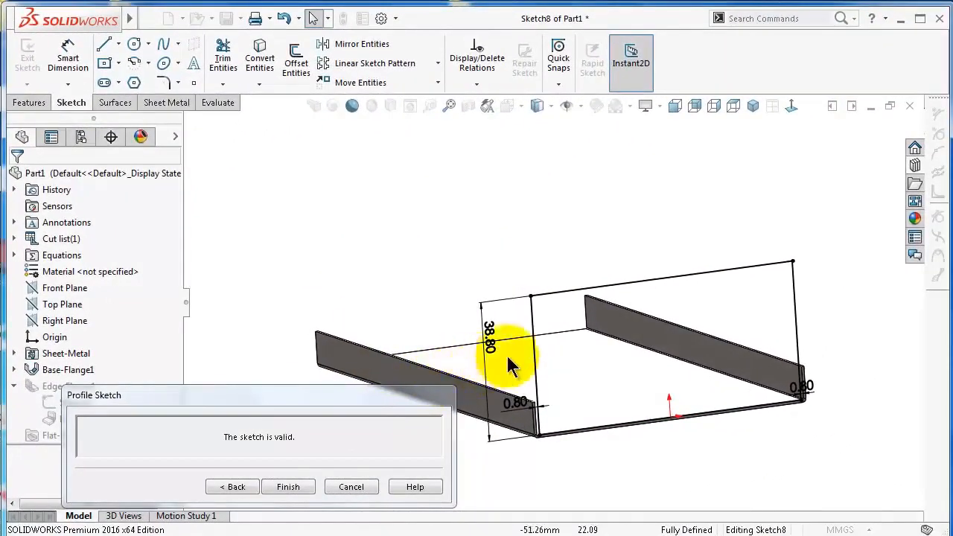
Convert the profile's -X vertical line and its upper horizontal line to construction geometry
{"action": "scroll", "coordinate": [549, 335], "scroll_direction": "down", "scroll_amount": 2}
{"action": "middle_click_drag", "start_coordinate": [549, 339], "coordinate": [564, 302]}
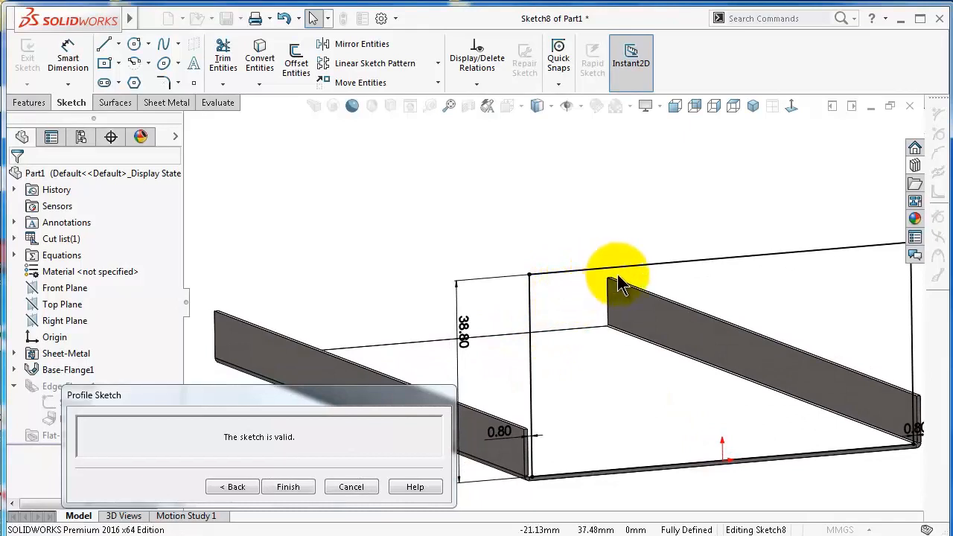
{"action": "key", "text": "ctrl+Left"}
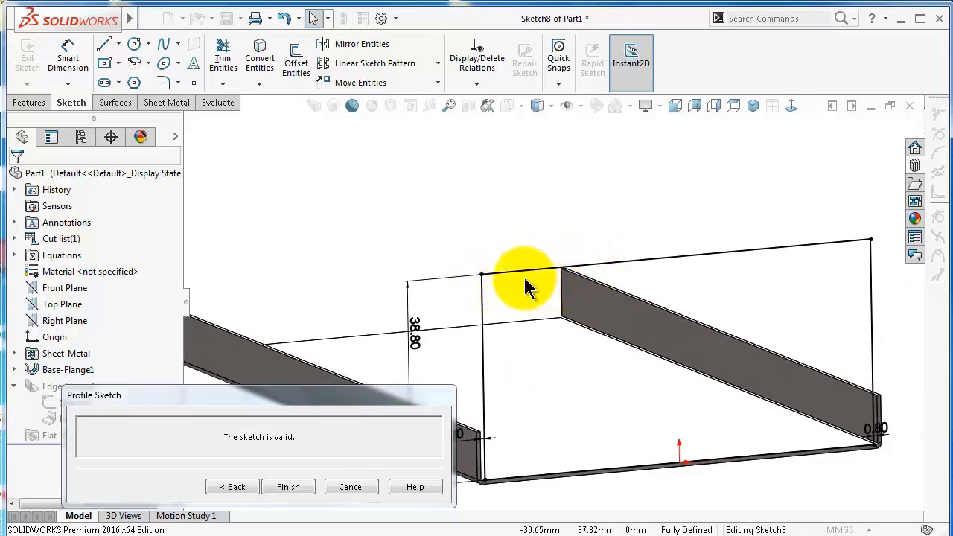
{"action": "middle_click_drag", "start_coordinate": [532, 269], "coordinate": [506, 279]}
{"action": "left_click", "coordinate": [471, 289]}
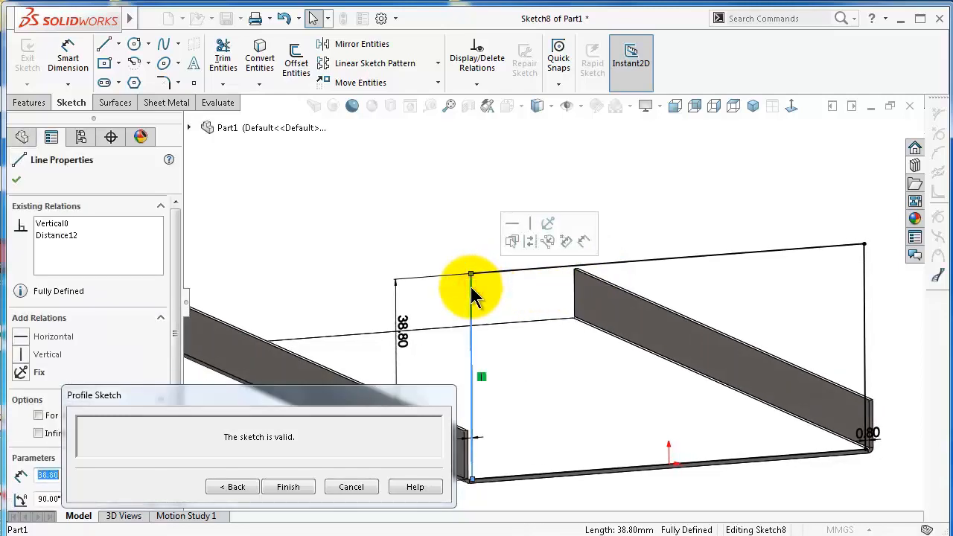
{"action": "left_click", "coordinate": [528, 243]}
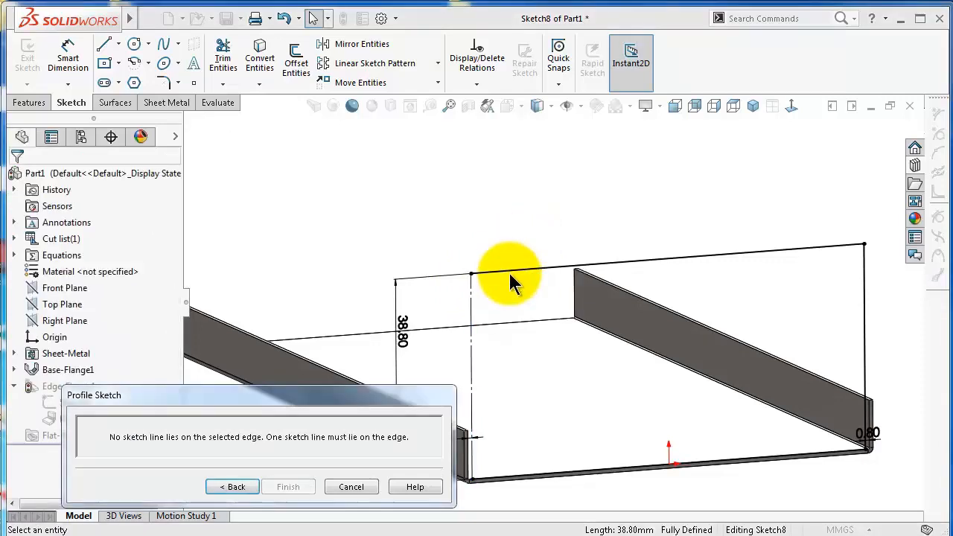
{"action": "left_click", "coordinate": [512, 270]}
{"action": "left_click", "coordinate": [565, 226]}
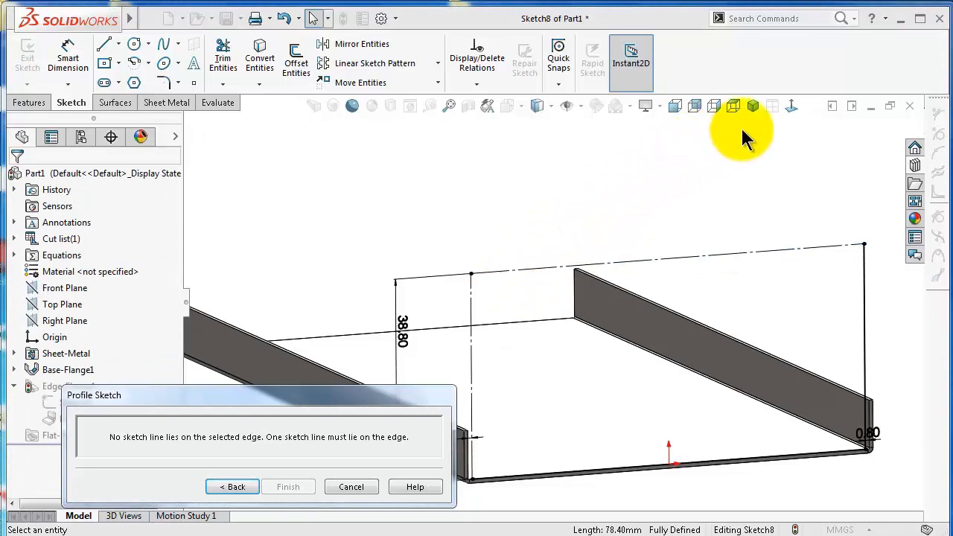
Sketch a corner notch at the upper -X corner: a horizontal line about 19.5 mm long and a vertical line about 2.06 mm up to the construction line
{"action": "left_click", "coordinate": [788, 108]}
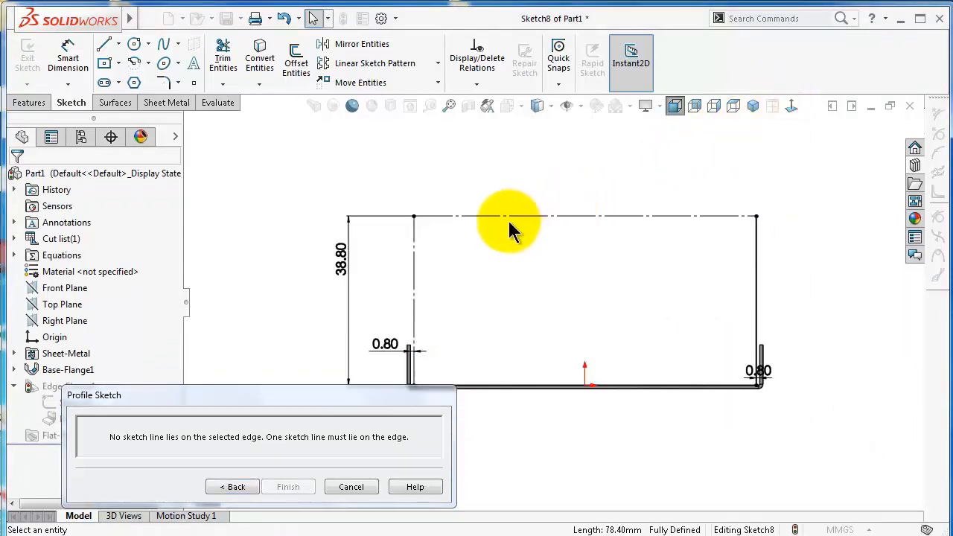
{"action": "scroll", "coordinate": [504, 221], "scroll_direction": "down", "scroll_amount": 3}
{"action": "left_click", "coordinate": [104, 44]}
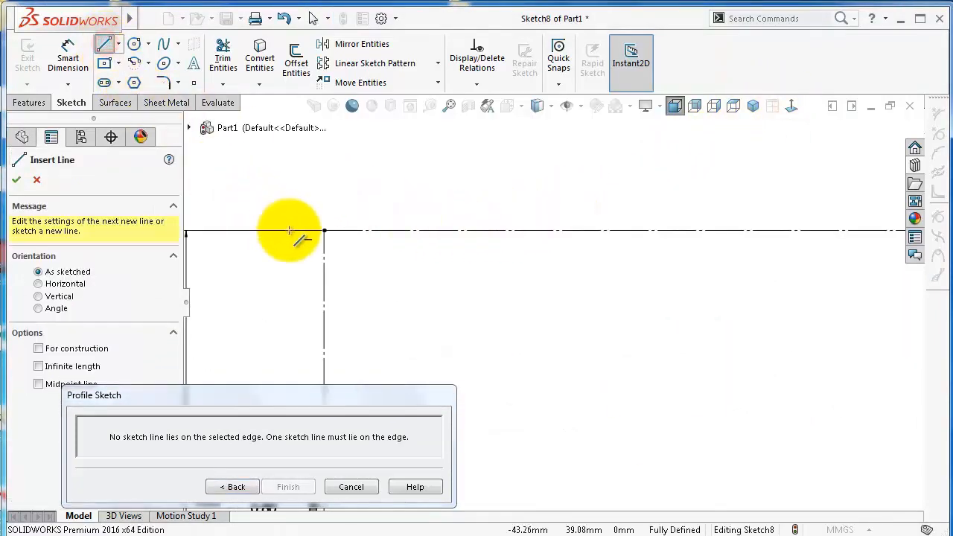
{"action": "left_click", "coordinate": [325, 250]}
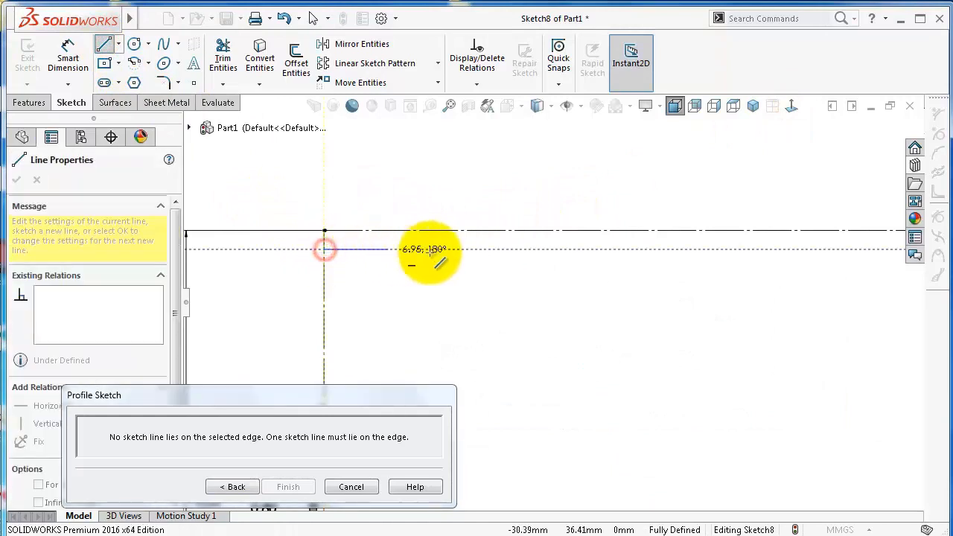
{"action": "left_click", "coordinate": [504, 249]}
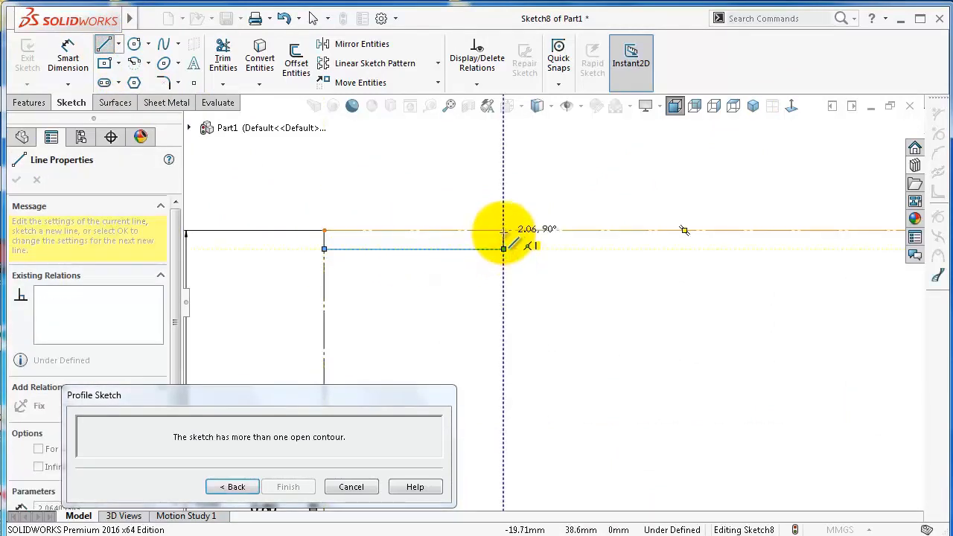
{"action": "left_click", "coordinate": [505, 231]}
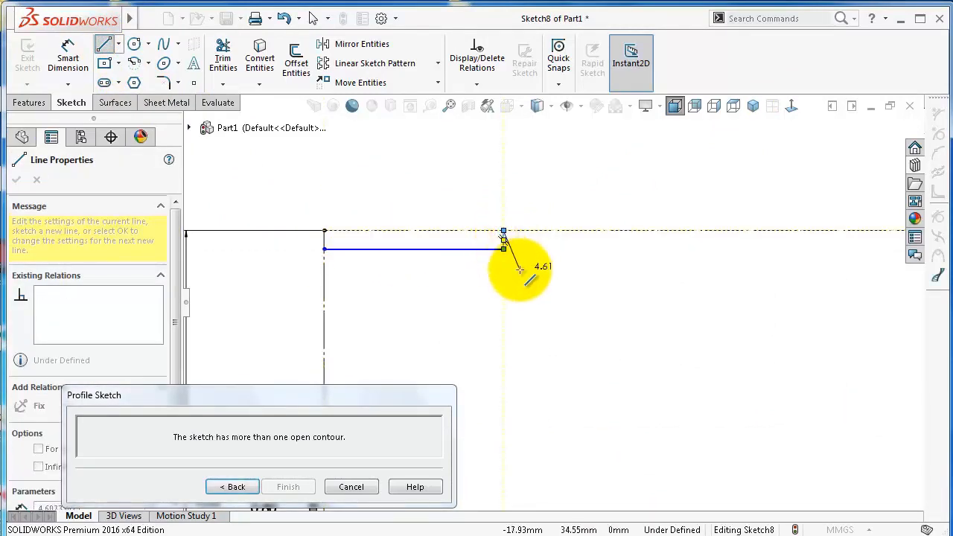
{"action": "key", "text": "Escape"}
Dimension the notch's horizontal line to 11.75 mm
{"action": "scroll", "coordinate": [514, 257], "scroll_direction": "down", "scroll_amount": 1}
{"action": "scroll", "coordinate": [484, 261], "scroll_direction": "up", "scroll_amount": 1}
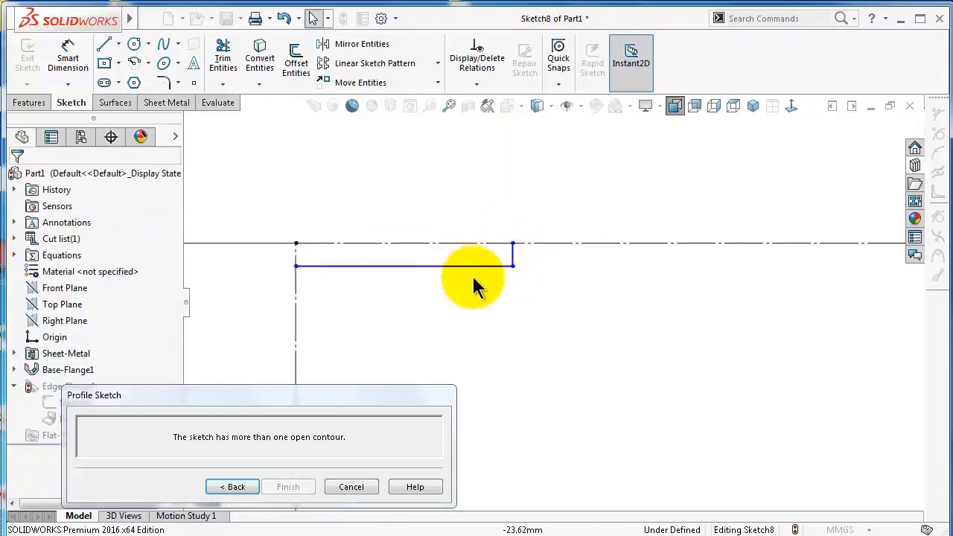
{"action": "right_click_drag", "start_coordinate": [547, 335], "coordinate": [564, 215]}
{"action": "left_click", "coordinate": [498, 266]}
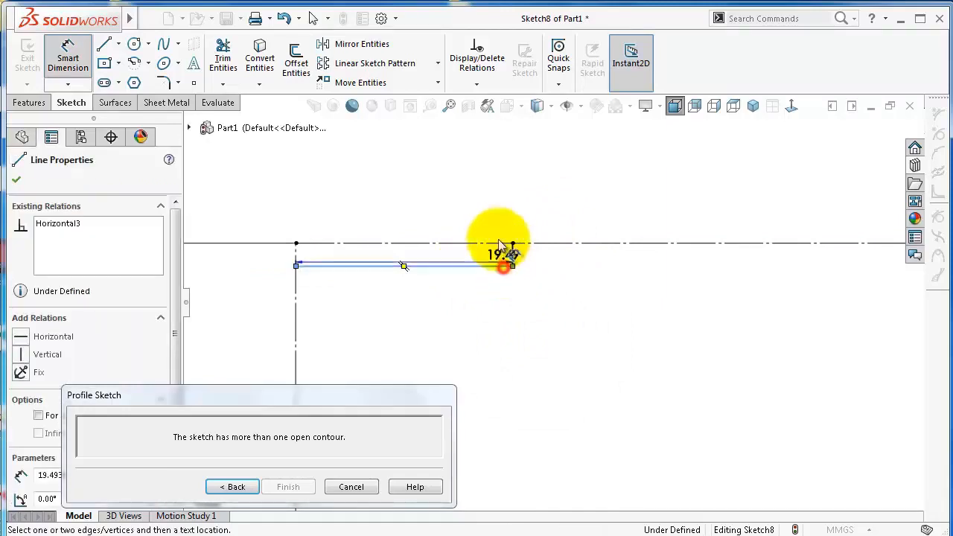
{"action": "left_click", "coordinate": [456, 192]}
{"action": "type", "text": "11."}
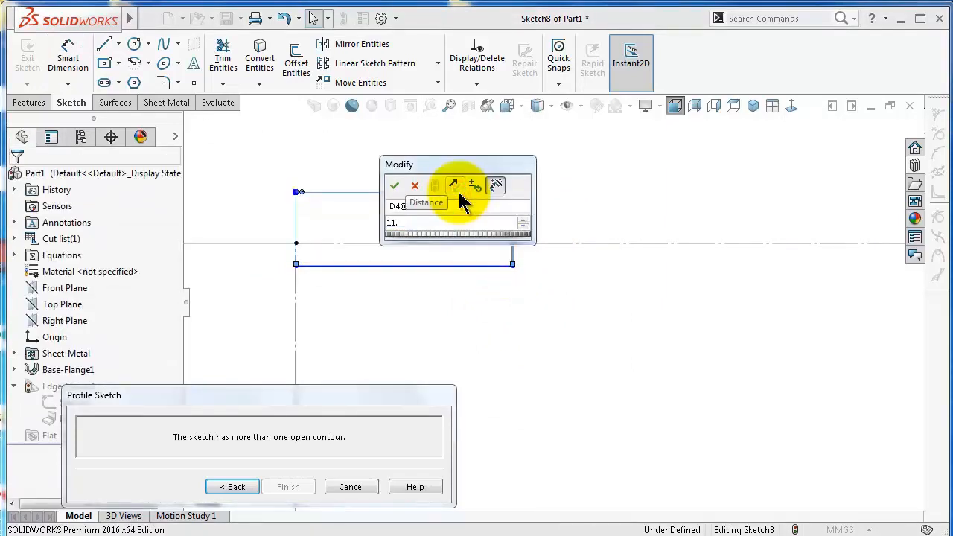
{"action": "type", "text": "75"}
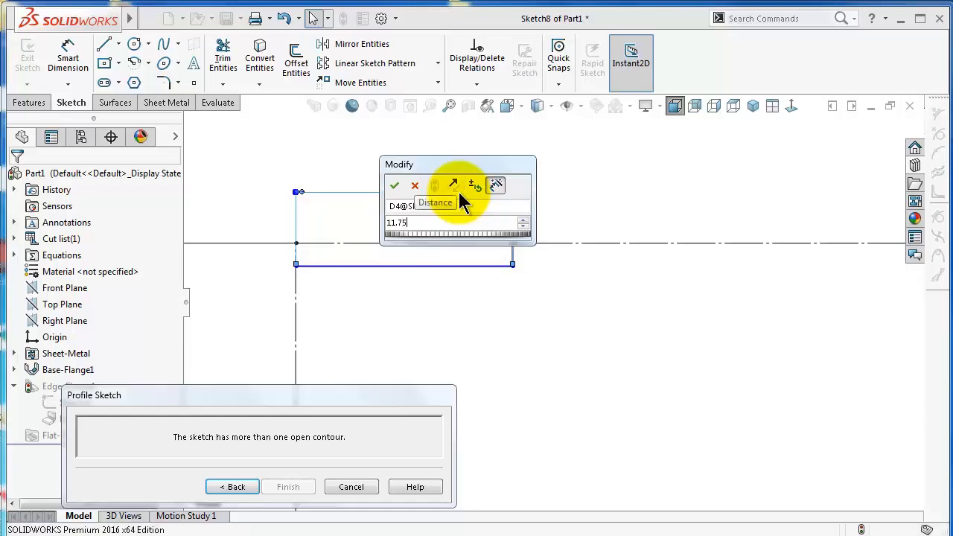
{"action": "key", "text": "Return"}
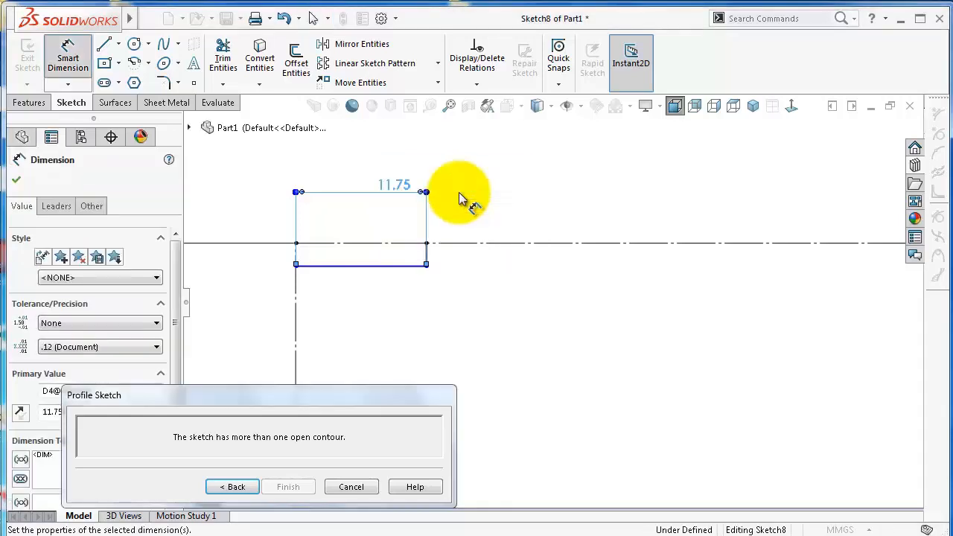
Dimension the notch's short vertical line to 0.8 mm
{"action": "left_click", "coordinate": [428, 256]}
{"action": "left_click", "coordinate": [506, 255]}
{"action": "type", "text": "0."}
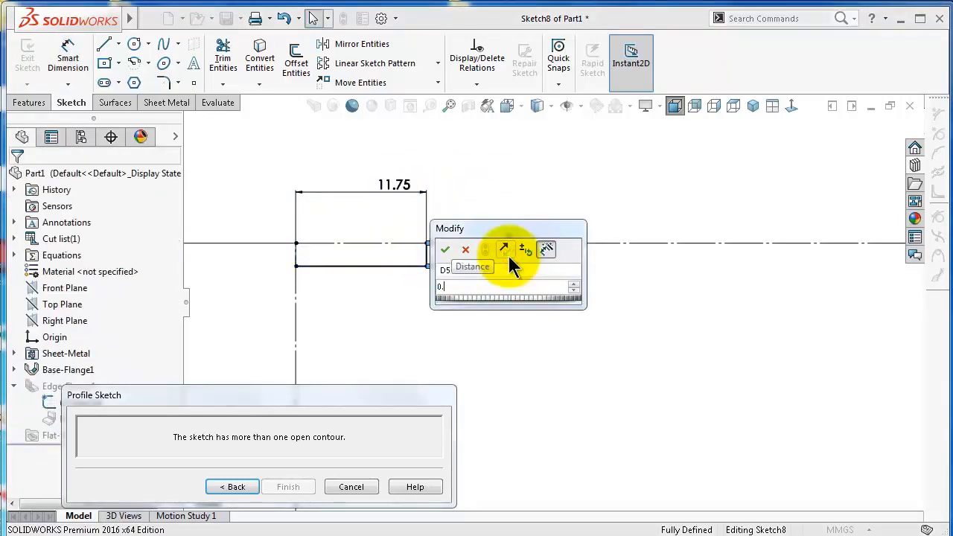
{"action": "type", "text": "8"}
{"action": "key", "text": "Return"}
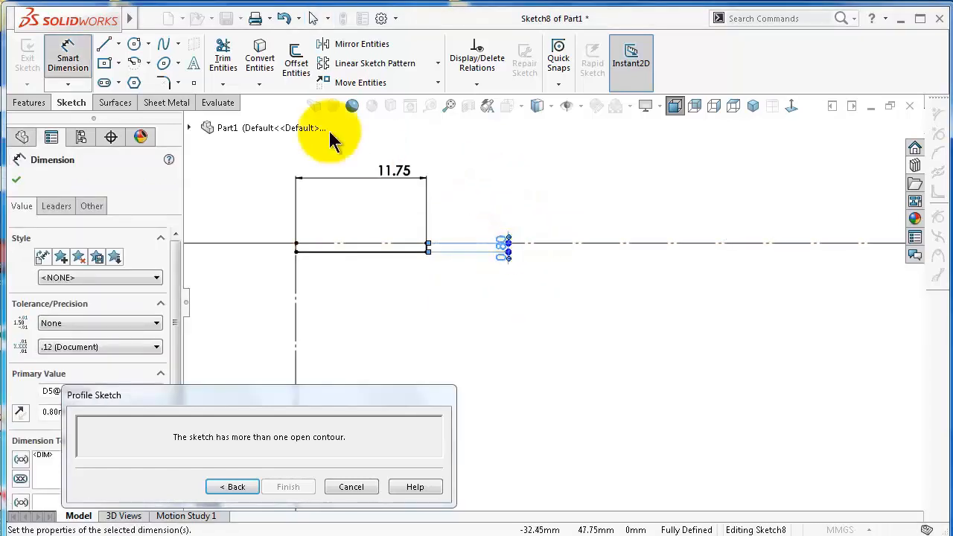
Draw a solid vertical line over the -X construction line, from the base edge up to the start of the notch
{"action": "left_click", "coordinate": [104, 43]}
{"action": "scroll", "coordinate": [545, 336], "scroll_direction": "up", "scroll_amount": 3}
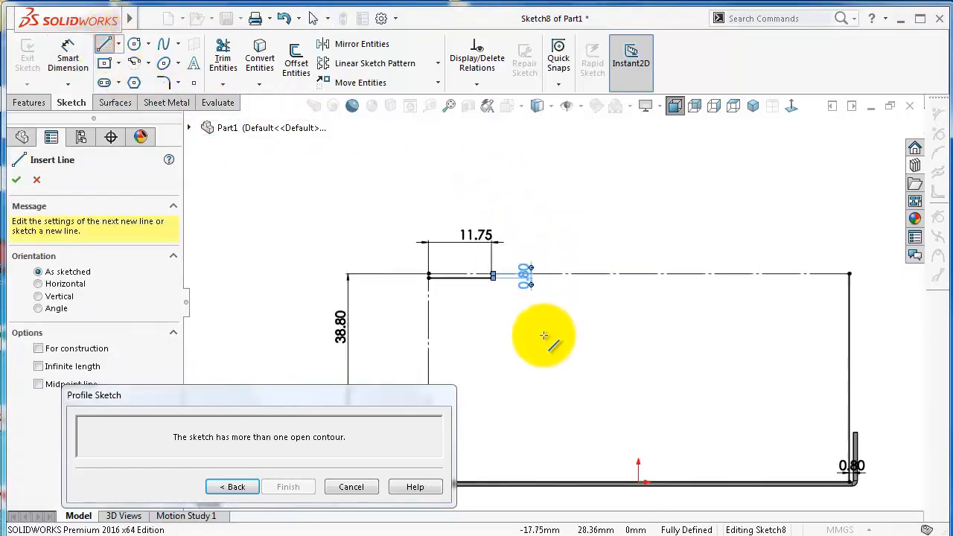
{"action": "scroll", "coordinate": [543, 335], "scroll_direction": "up", "scroll_amount": 3}
{"action": "scroll", "coordinate": [526, 378], "scroll_direction": "down", "scroll_amount": 1}
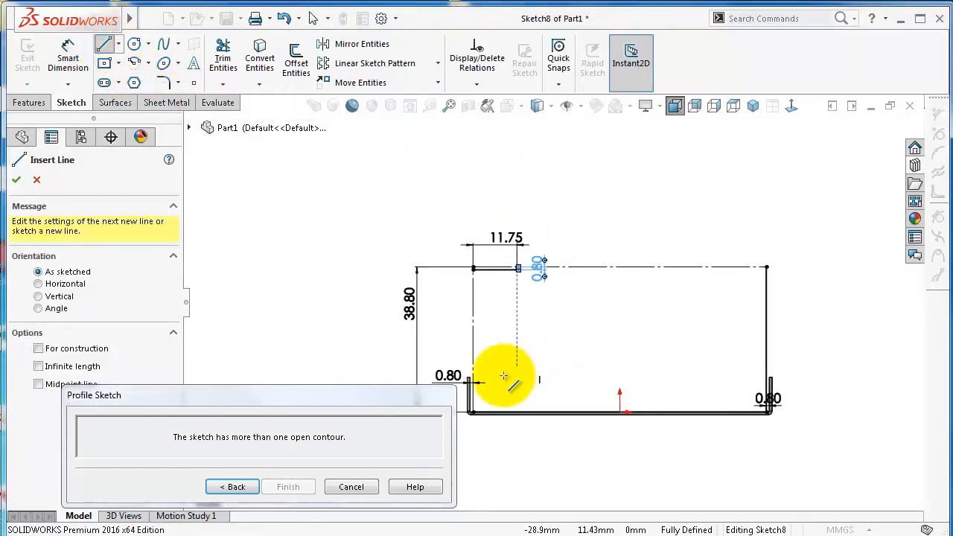
{"action": "left_click", "coordinate": [474, 414]}
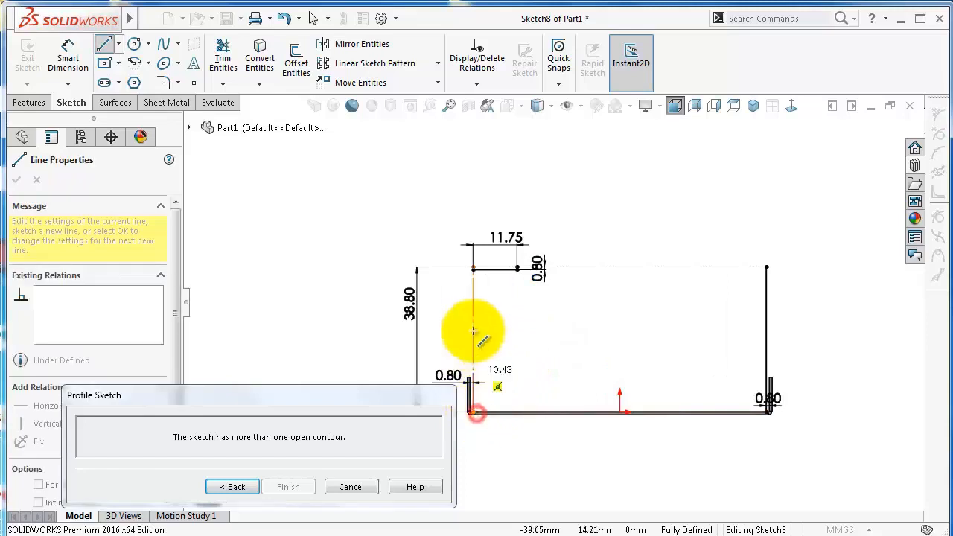
{"action": "left_click", "coordinate": [473, 268]}
Draw a solid horizontal line along the upper construction line, from the notch's upper end to the +X corner, closing the profile
{"action": "scroll", "coordinate": [612, 274], "scroll_direction": "down", "scroll_amount": 2}
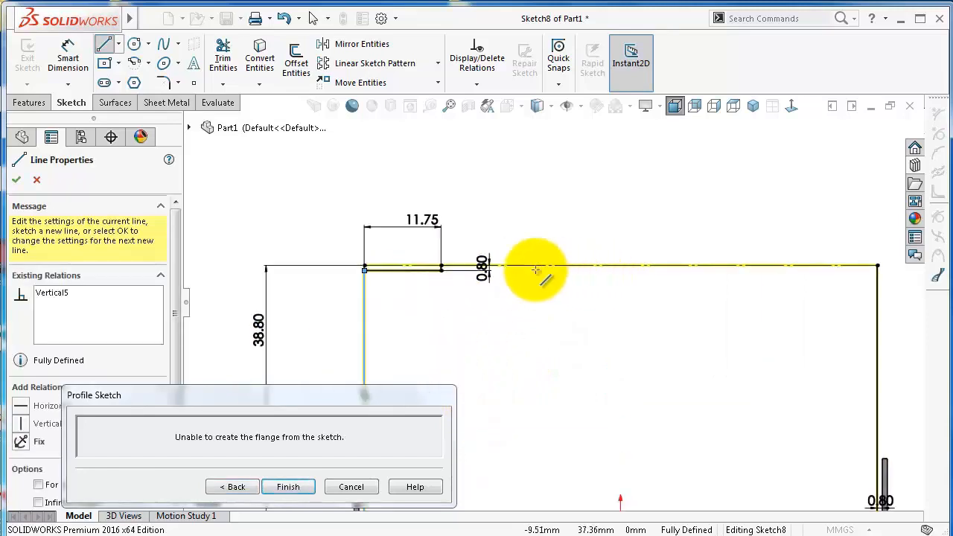
{"action": "left_click", "coordinate": [441, 266]}
{"action": "left_click", "coordinate": [879, 268]}
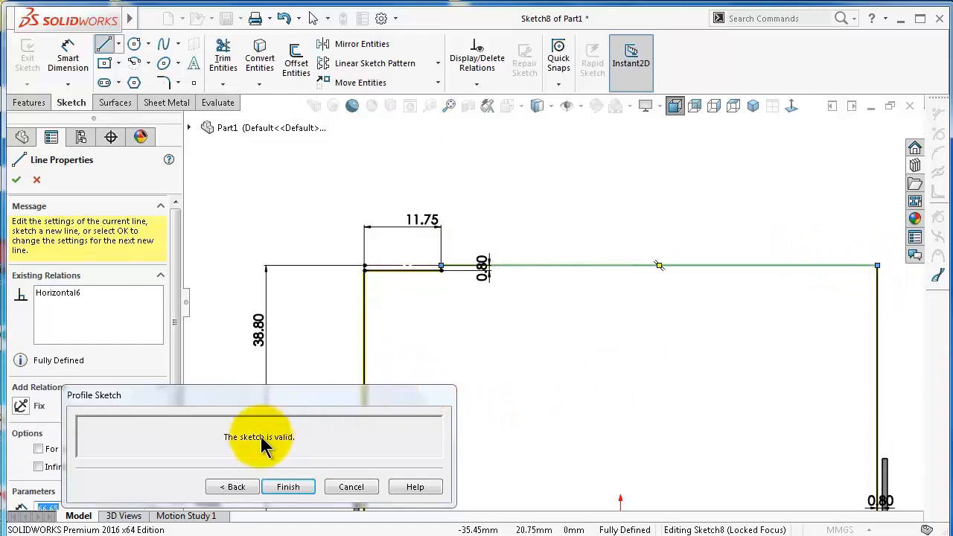
Finish the notched edge flange from its profile sketch, check its bend corner and notch, and save the part
{"action": "mouse_move", "coordinate": [324, 393]}
{"action": "left_mouse_down"}
{"action": "mouse_move", "coordinate": [309, 341]}
{"action": "mouse_move", "coordinate": [283, 311]}
{"action": "mouse_move", "coordinate": [273, 326]}
{"action": "left_mouse_up"}
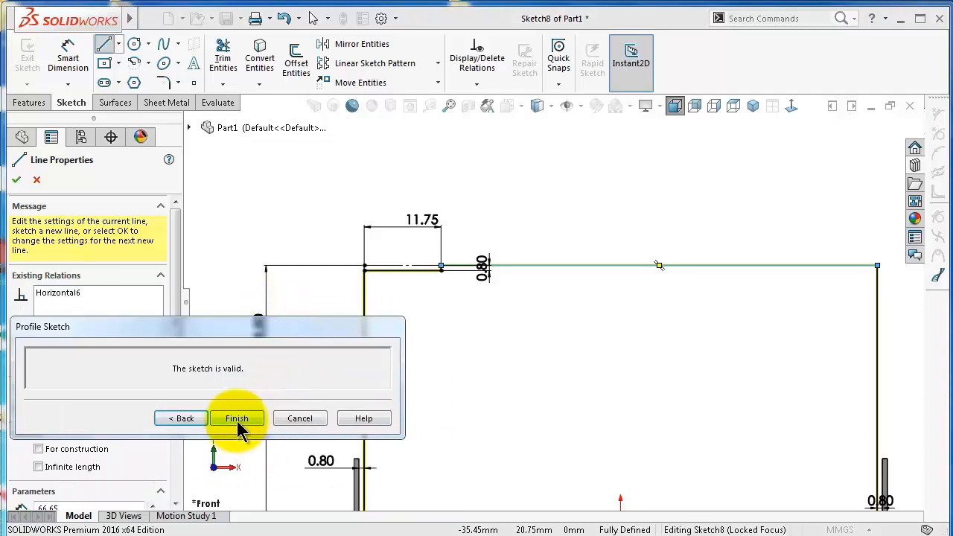
{"action": "left_click", "coordinate": [238, 418]}
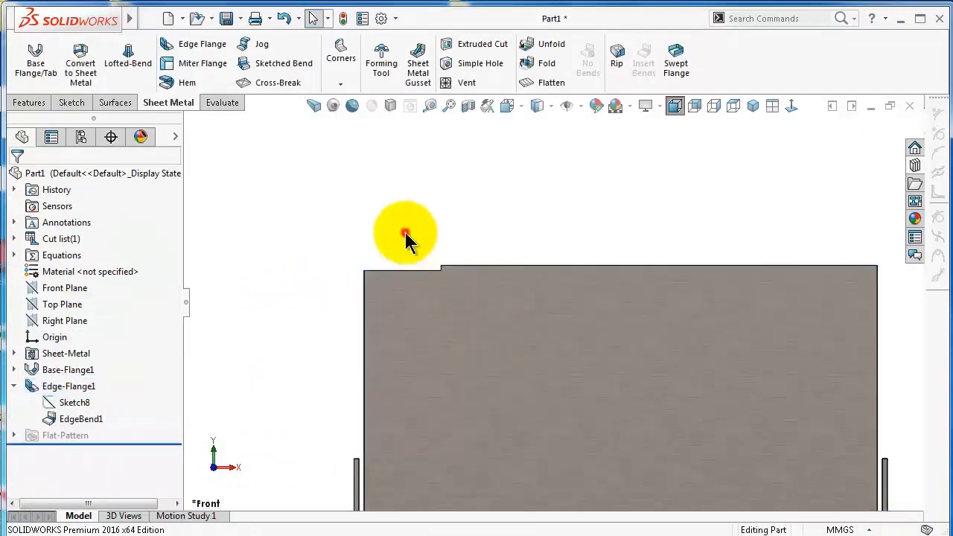
{"action": "mouse_move", "coordinate": [511, 315]}
{"action": "middle_mouse_down"}
{"action": "mouse_move", "coordinate": [566, 409]}
{"action": "mouse_move", "coordinate": [569, 471]}
{"action": "mouse_move", "coordinate": [733, 492]}
{"action": "mouse_move", "coordinate": [770, 479]}
{"action": "mouse_move", "coordinate": [755, 472]}
{"action": "mouse_move", "coordinate": [711, 287]}
{"action": "mouse_move", "coordinate": [724, 166]}
{"action": "mouse_move", "coordinate": [515, 303]}
{"action": "mouse_move", "coordinate": [408, 138]}
{"action": "mouse_move", "coordinate": [454, 166]}
{"action": "mouse_move", "coordinate": [423, 136]}
{"action": "mouse_move", "coordinate": [506, 235]}
{"action": "middle_mouse_up"}
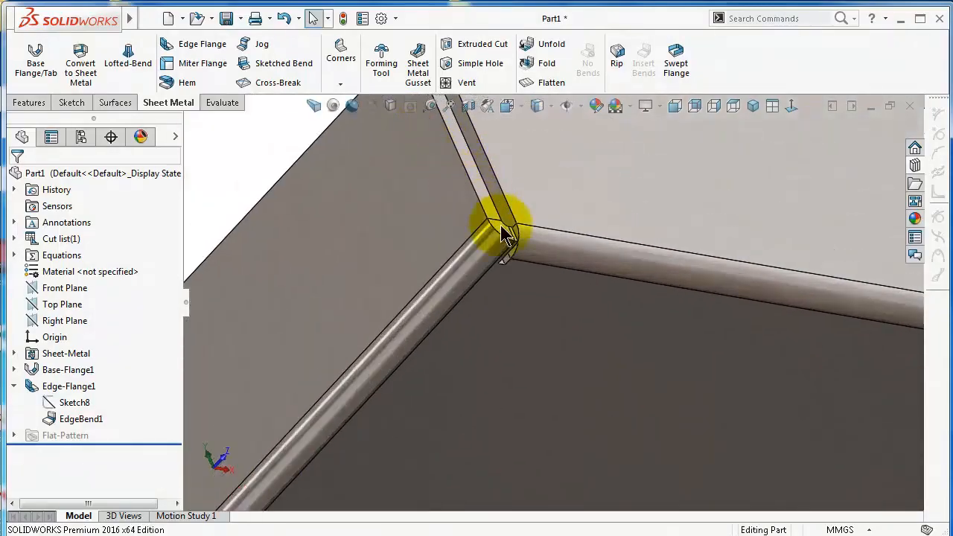
{"action": "mouse_move", "coordinate": [531, 273]}
{"action": "middle_mouse_down"}
{"action": "mouse_move", "coordinate": [614, 209]}
{"action": "mouse_move", "coordinate": [671, 209]}
{"action": "mouse_move", "coordinate": [621, 219]}
{"action": "middle_mouse_up"}
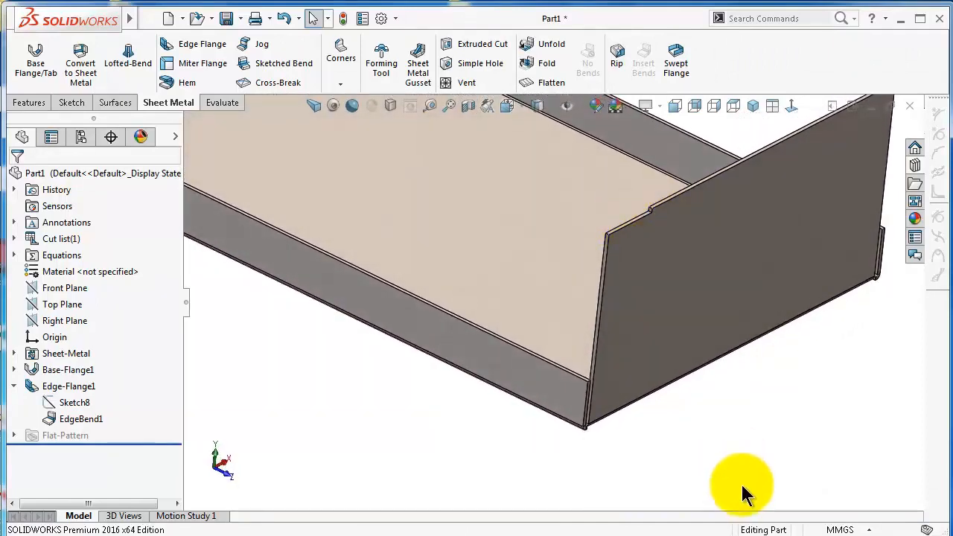
{"action": "key", "text": "ctrl+s"}
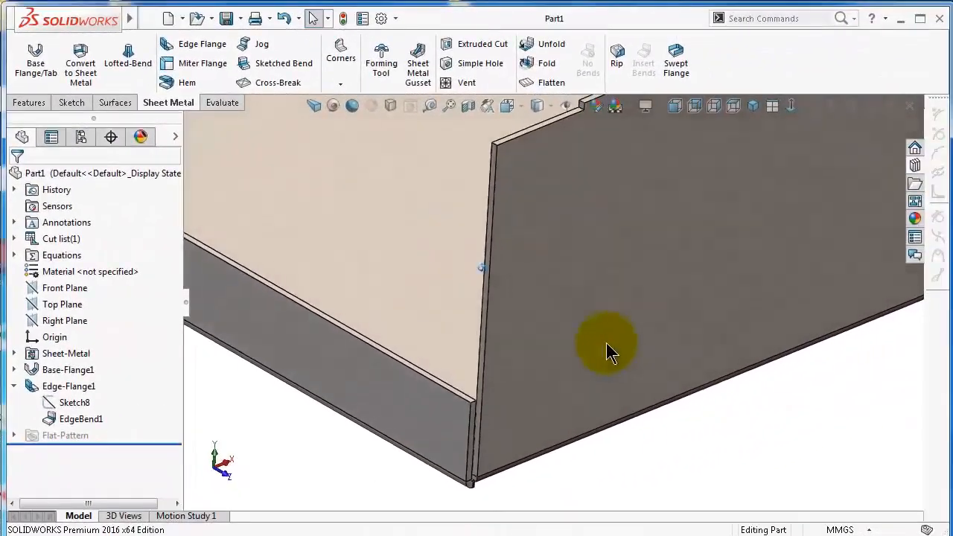
Start an edge flange about 8.75 mm long on the end flange's vertical inner edge below the notch and open its profile for editing face-on
{"action": "middle_click_drag", "start_coordinate": [606, 351], "coordinate": [467, 334]}
{"action": "left_click", "coordinate": [202, 46]}
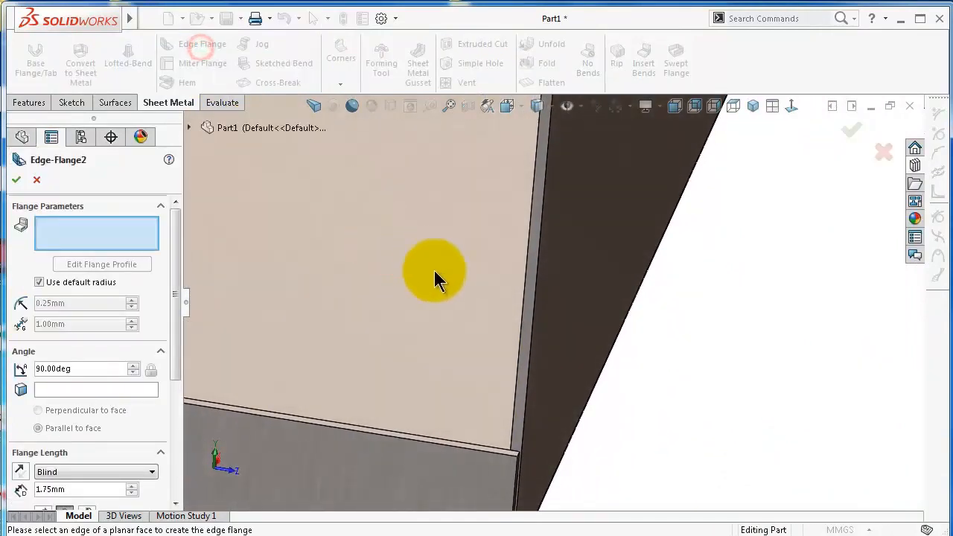
{"action": "left_click", "coordinate": [525, 284]}
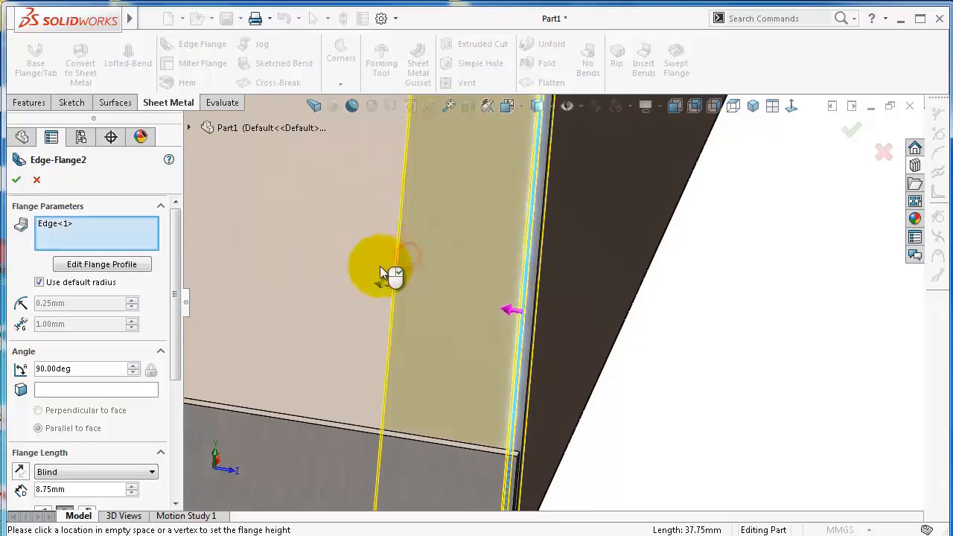
{"action": "left_click", "coordinate": [125, 268]}
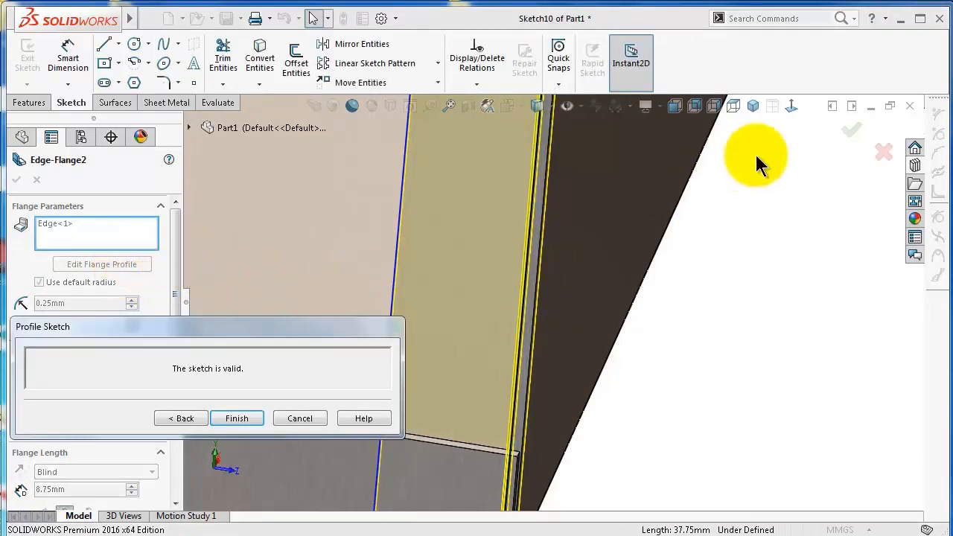
{"action": "left_click", "coordinate": [792, 108]}
{"action": "scroll", "coordinate": [575, 443], "scroll_direction": "down", "scroll_amount": 5}
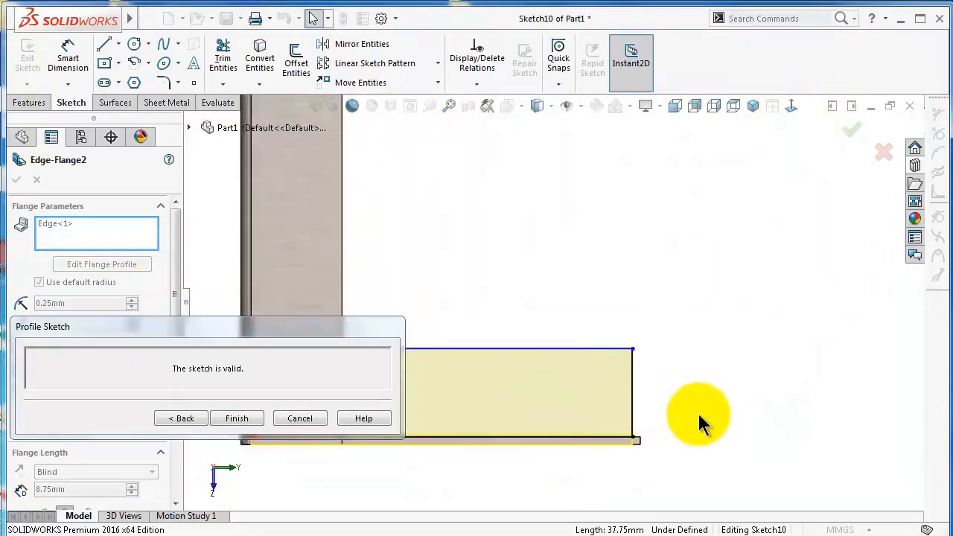
Dimension the new flange profile's end line to a height of 8 mm
{"action": "right_click_drag", "start_coordinate": [698, 421], "coordinate": [696, 312]}
{"action": "left_click", "coordinate": [633, 367]}
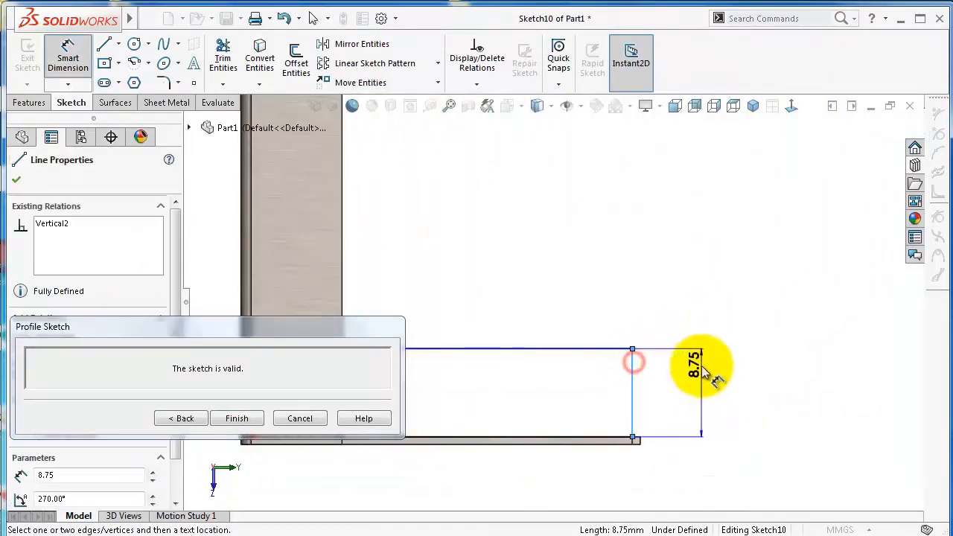
{"action": "left_click", "coordinate": [701, 367]}
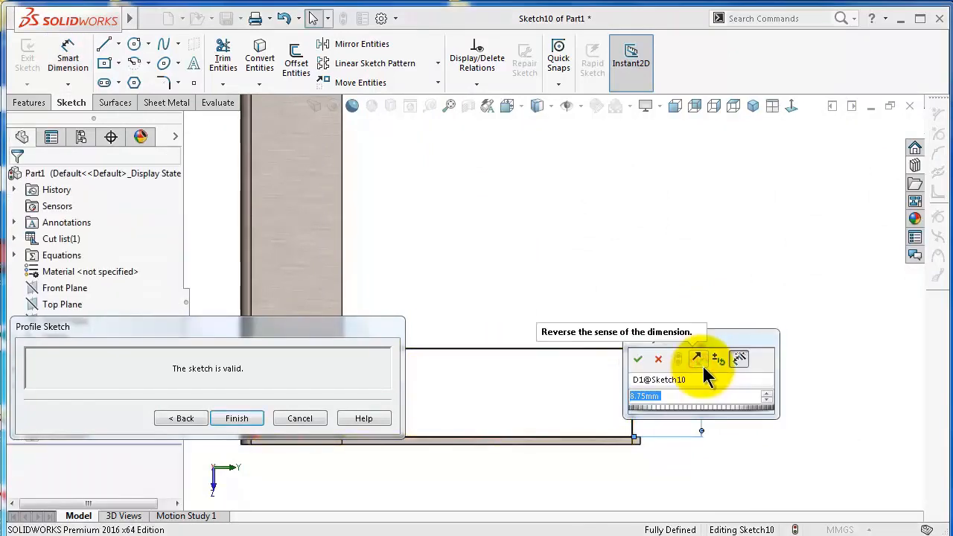
{"action": "key", "text": "Return"}
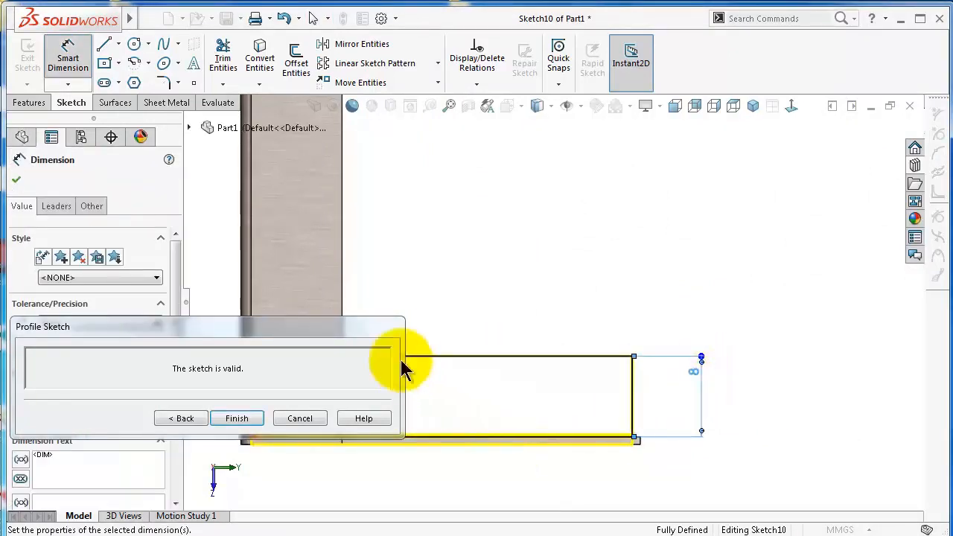
Pull the profile's lower end line about 3.37 mm inward, away from the base bend
{"action": "left_click_drag", "start_coordinate": [365, 328], "coordinate": [768, 215]}
{"action": "scroll", "coordinate": [328, 392], "scroll_direction": "down", "scroll_amount": 2}
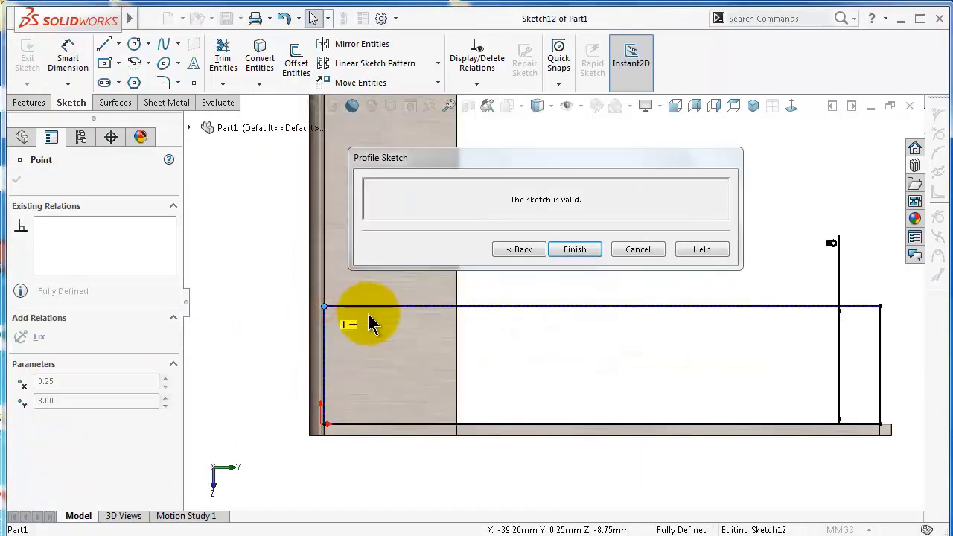
{"action": "scroll", "coordinate": [316, 406], "scroll_direction": "down", "scroll_amount": 2}
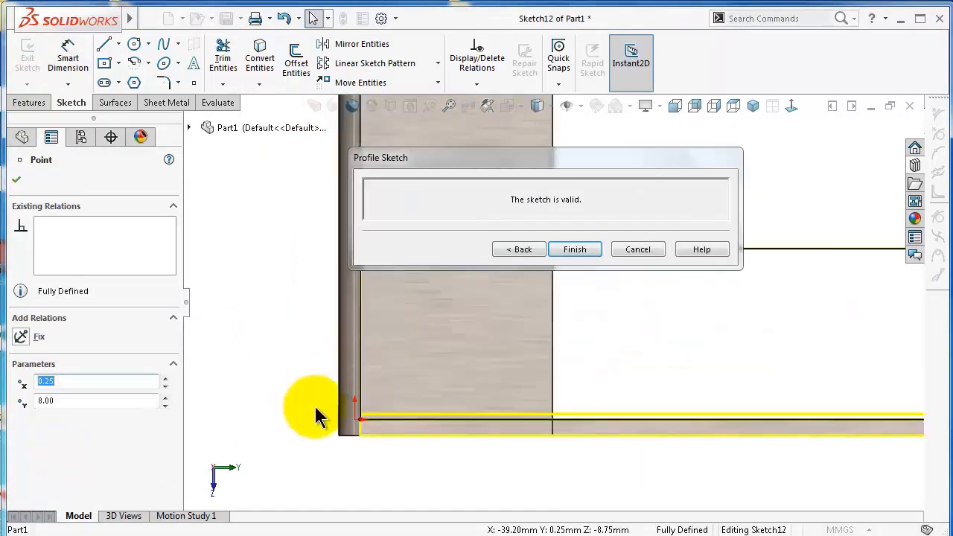
{"action": "left_click", "coordinate": [326, 423]}
{"action": "left_click_drag", "start_coordinate": [441, 411], "coordinate": [569, 416]}
Dimension the gap between the profile's lower end line and the bend-side edge to 2 mm
{"action": "right_click_drag", "start_coordinate": [319, 404], "coordinate": [296, 264]}
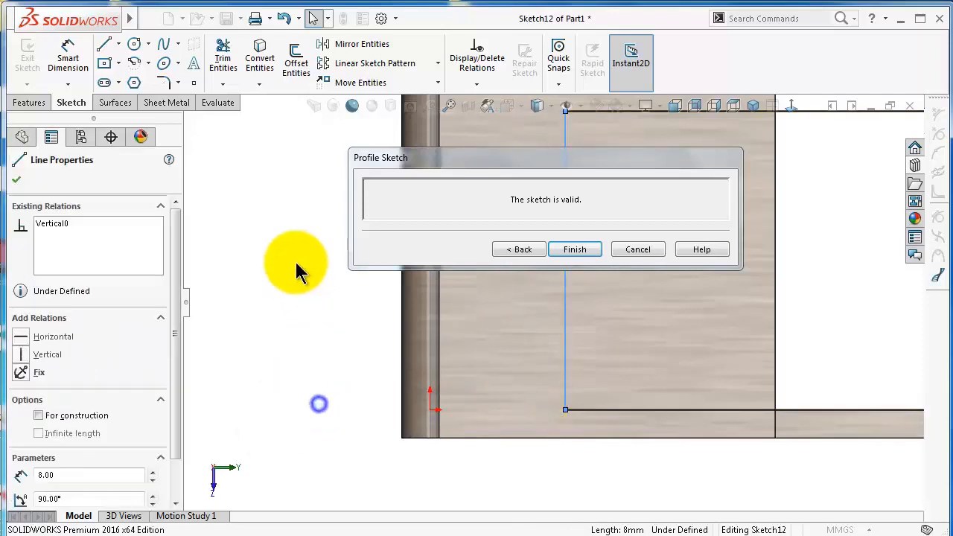
{"action": "left_click_drag", "start_coordinate": [543, 363], "coordinate": [450, 362]}
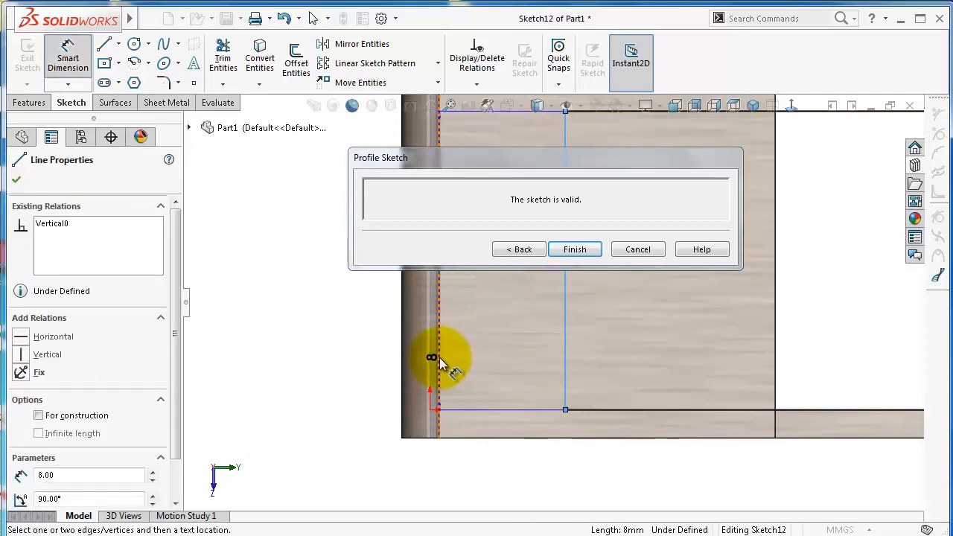
{"action": "left_click", "coordinate": [439, 364]}
{"action": "left_click", "coordinate": [333, 365]}
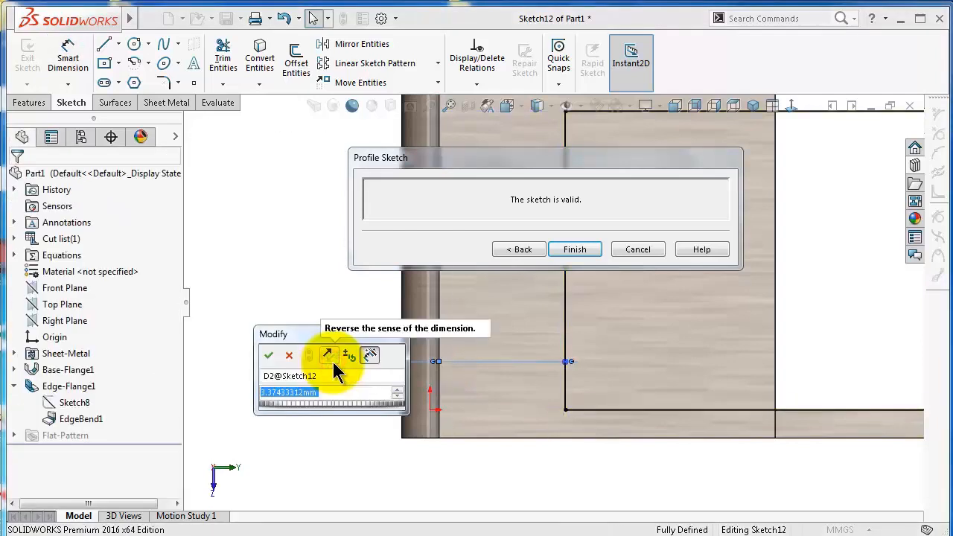
{"action": "type", "text": "2"}
{"action": "key", "text": "Return"}
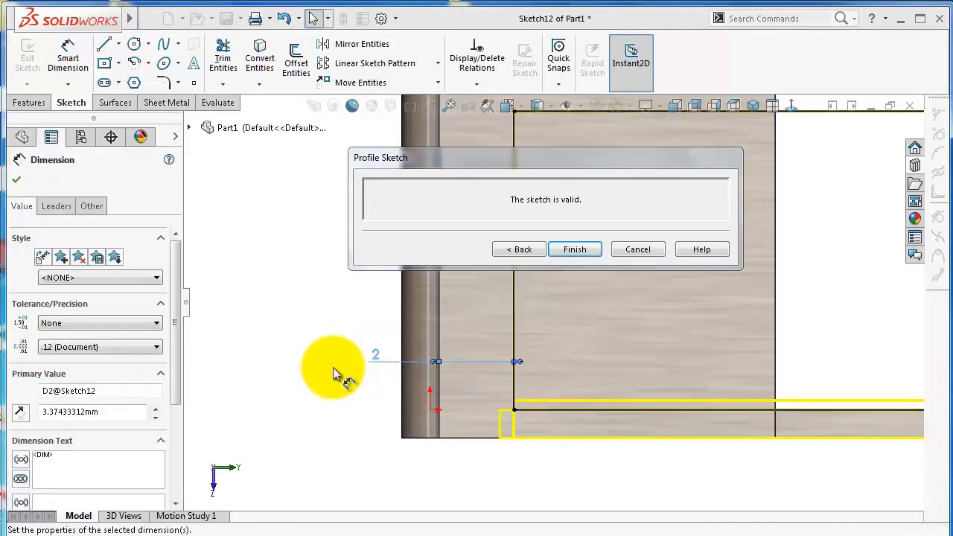
Draw a diagonal line about 10.5 mm long across the profile's free corner at the +Y end, from the outer long line to the end line
{"action": "left_click_drag", "start_coordinate": [355, 169], "coordinate": [355, 169]}
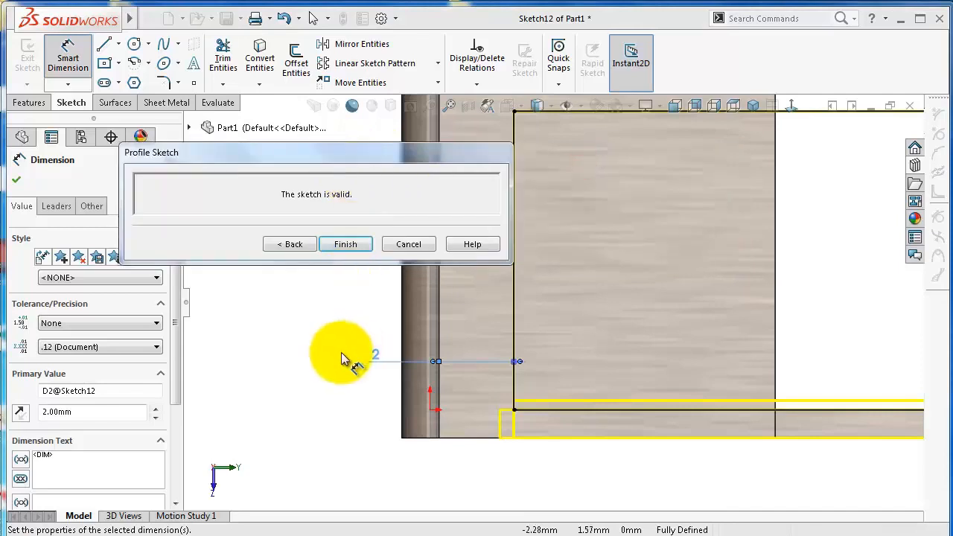
{"action": "left_click", "coordinate": [313, 342]}
{"action": "scroll", "coordinate": [709, 234], "scroll_direction": "up", "scroll_amount": 5}
{"action": "scroll", "coordinate": [774, 253], "scroll_direction": "down", "scroll_amount": 5}
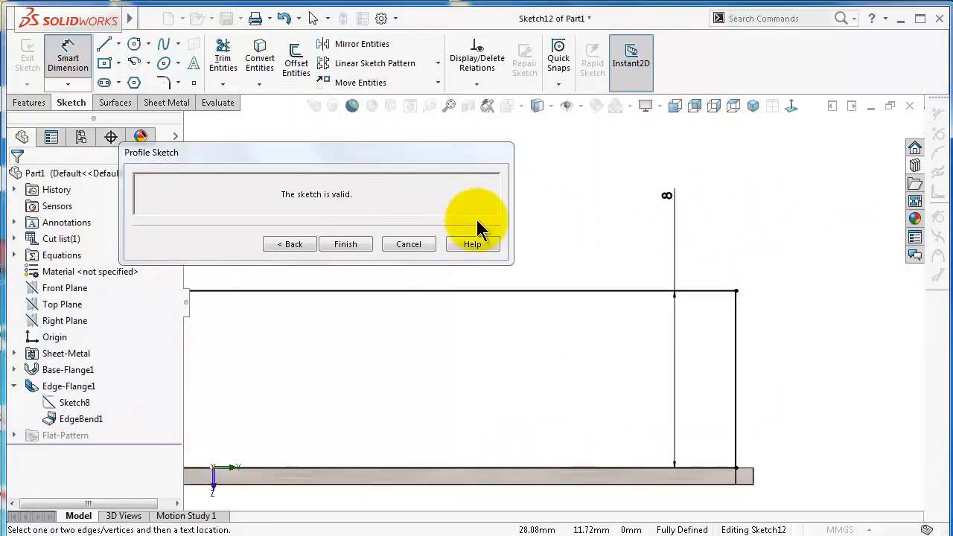
{"action": "left_click", "coordinate": [105, 44]}
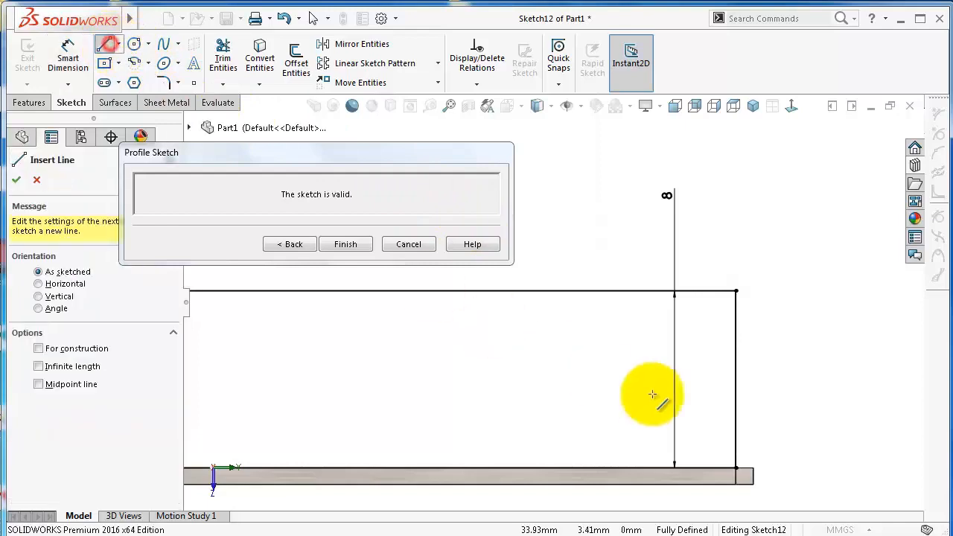
{"action": "left_click", "coordinate": [536, 291]}
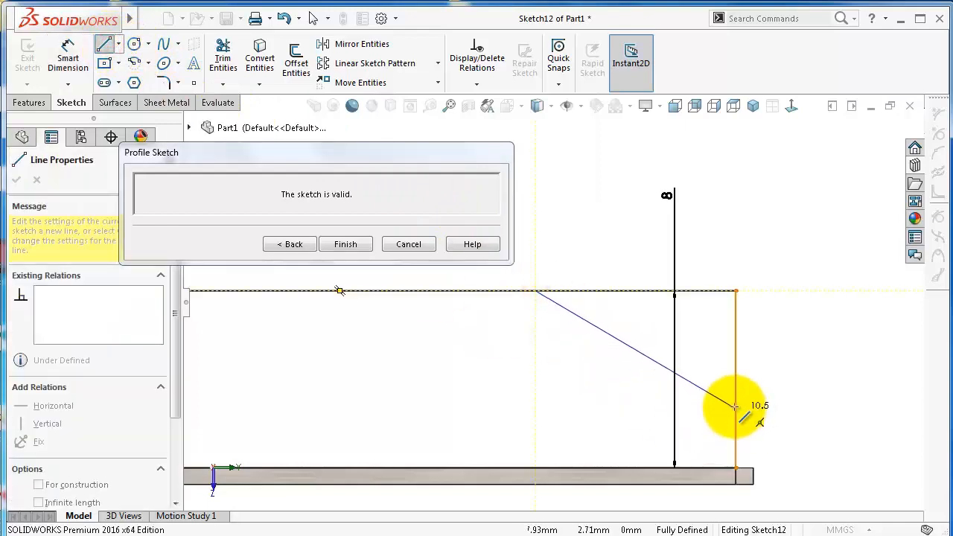
{"action": "left_click", "coordinate": [735, 407]}
Dimension the distance from the outer long line to the diagonal's lower endpoint as 6.75 mm
{"action": "right_click_drag", "start_coordinate": [826, 434], "coordinate": [811, 311]}
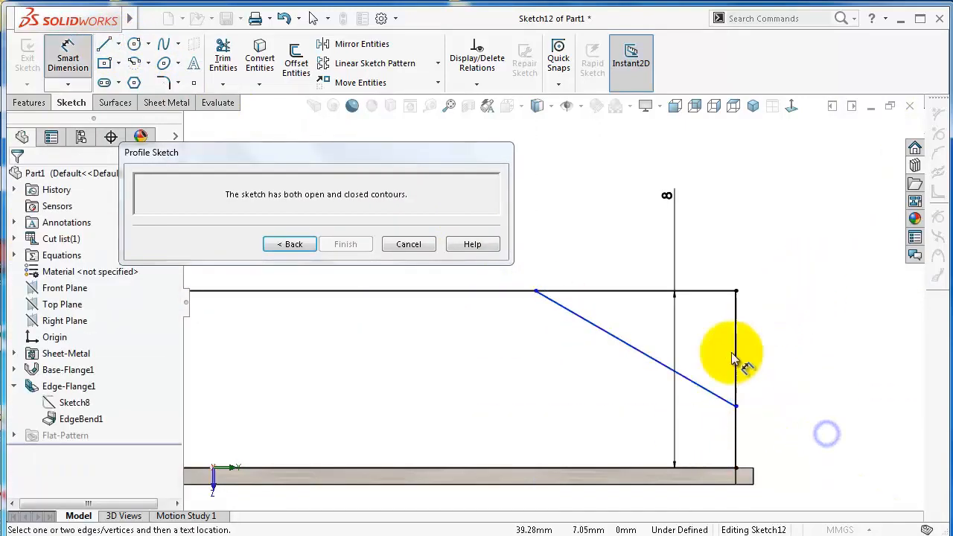
{"action": "left_click", "coordinate": [736, 407]}
{"action": "left_click", "coordinate": [729, 291]}
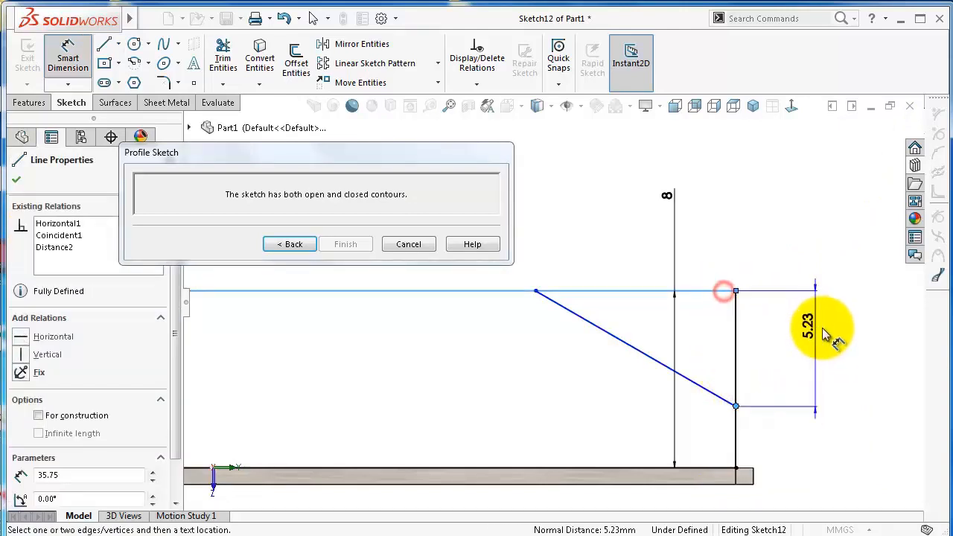
{"action": "left_click", "coordinate": [823, 331]}
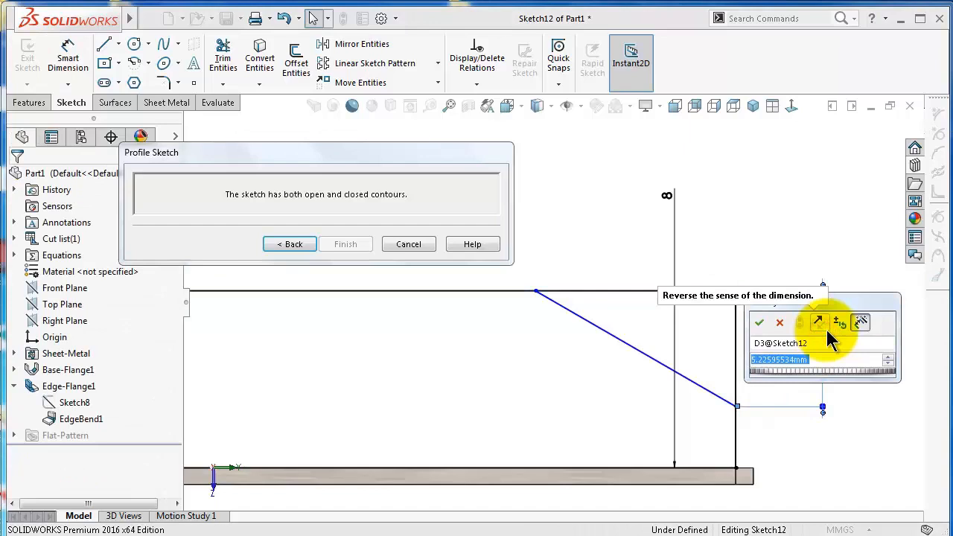
{"action": "type", "text": "6"}
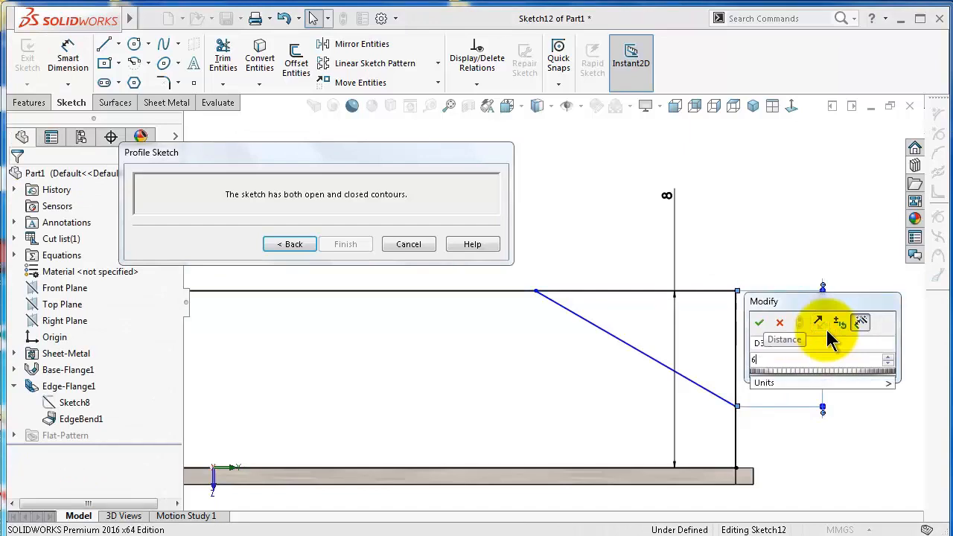
{"action": "type", "text": ".75"}
{"action": "key", "text": "Return"}
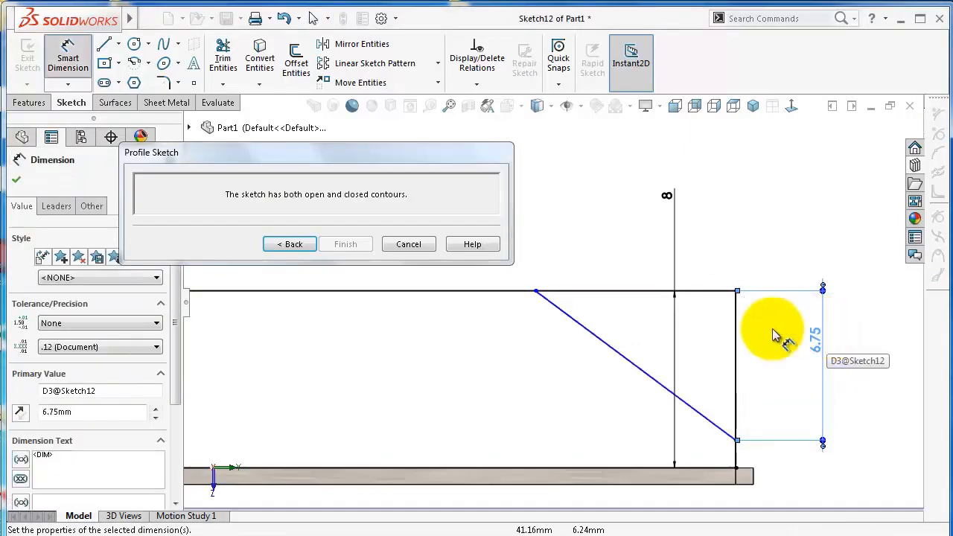
Dimension the diagonal's horizontal extent to 9 mm
{"action": "left_click", "coordinate": [585, 335]}
{"action": "left_click", "coordinate": [585, 230]}
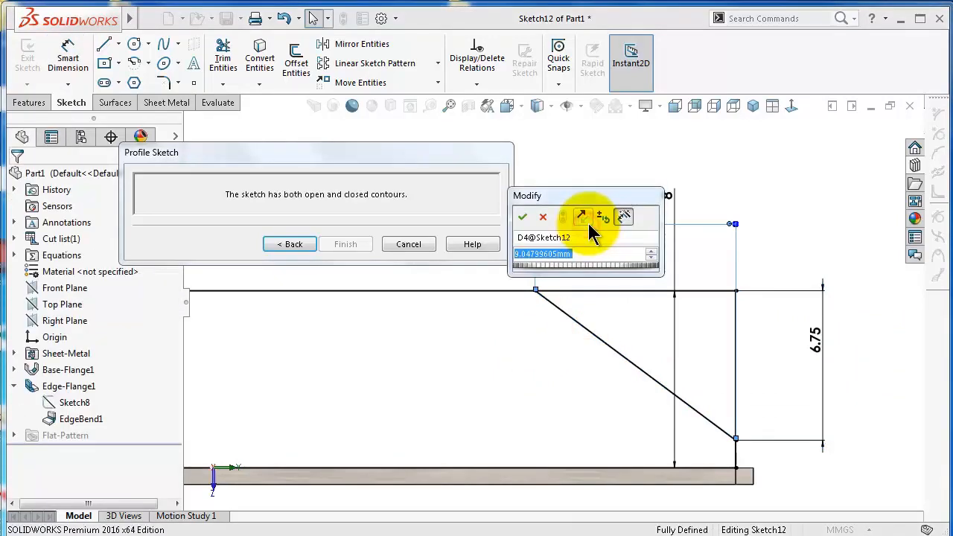
{"action": "type", "text": "9"}
{"action": "key", "text": "Return"}
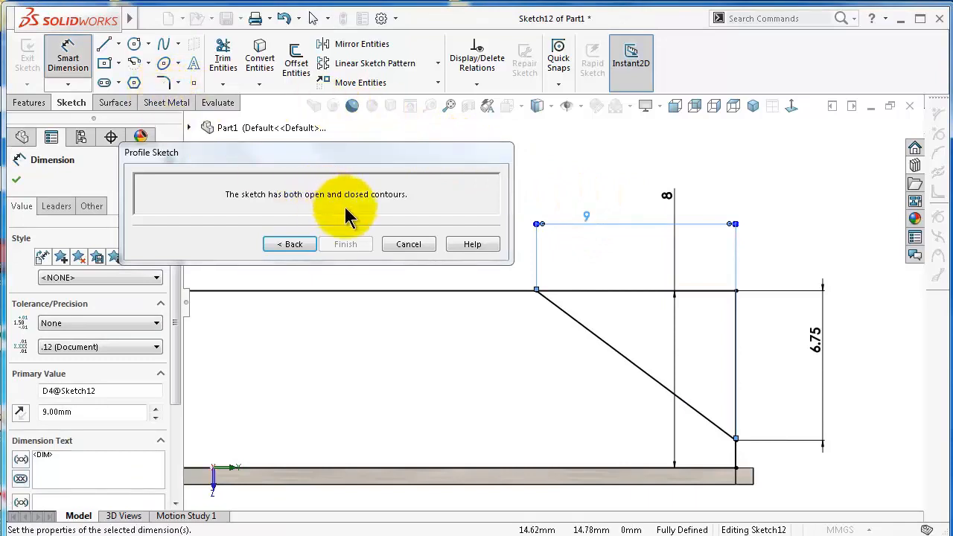
Trim away the two corner segments outside the diagonal, leaving a single closed profile with a chamfered end
{"action": "scroll", "coordinate": [564, 277], "scroll_direction": "up", "scroll_amount": 3}
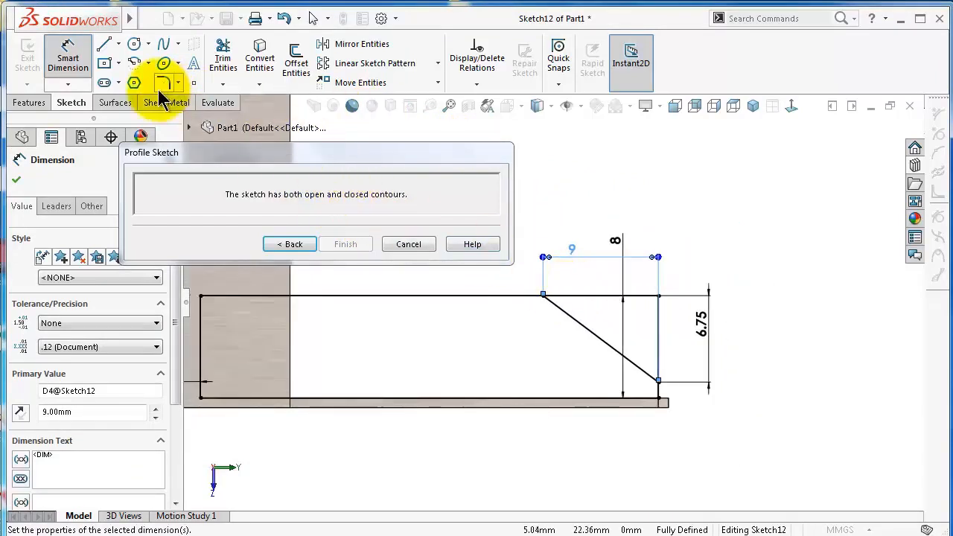
{"action": "left_click", "coordinate": [221, 59]}
{"action": "mouse_move", "coordinate": [571, 249]}
{"action": "left_mouse_down"}
{"action": "mouse_move", "coordinate": [666, 330]}
{"action": "mouse_move", "coordinate": [682, 356]}
{"action": "mouse_move", "coordinate": [671, 311]}
{"action": "left_mouse_up"}
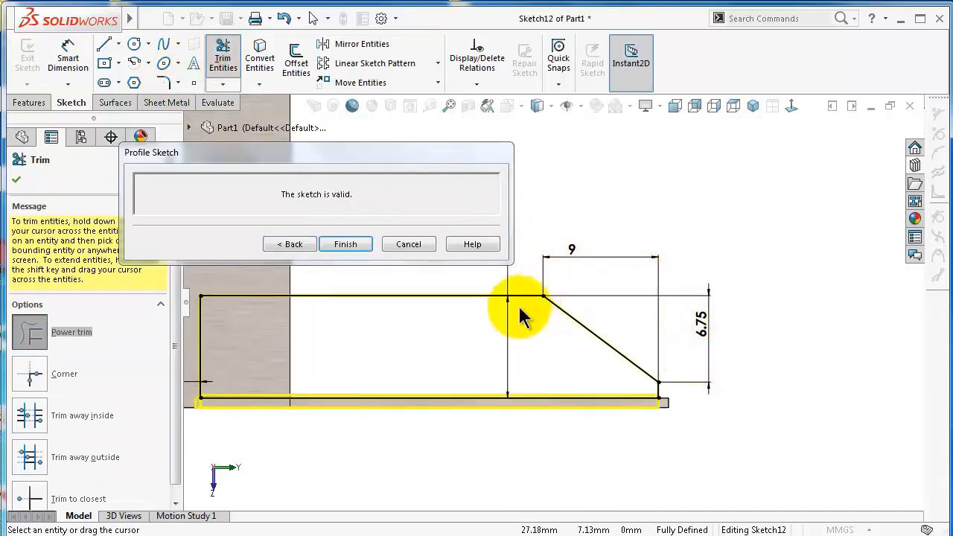
{"action": "scroll", "coordinate": [520, 317], "scroll_direction": "up", "scroll_amount": 2}
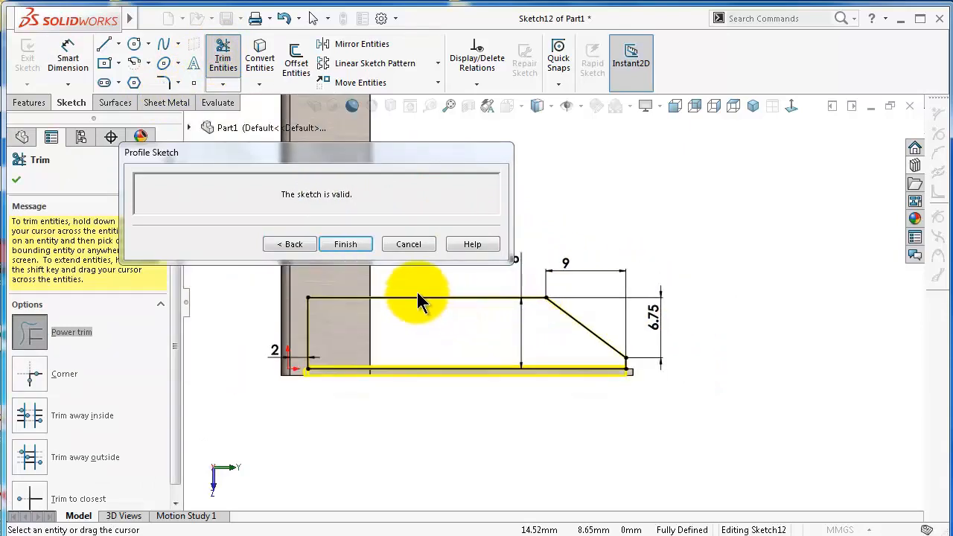
Finish the chamfered profile sketch to build the second edge flange
{"action": "left_click", "coordinate": [354, 244]}
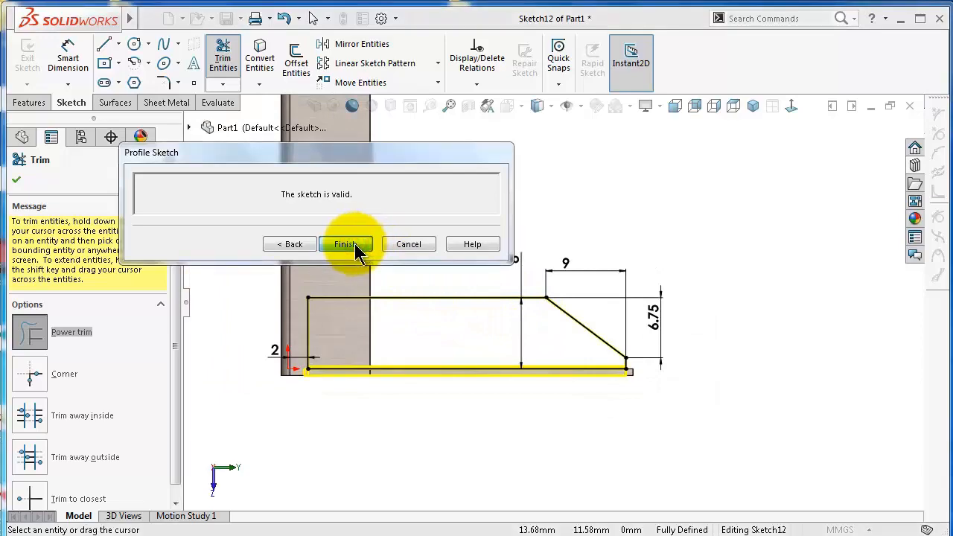
{"action": "mouse_move", "coordinate": [674, 426]}
{"action": "middle_mouse_down"}
{"action": "mouse_move", "coordinate": [574, 365]}
{"action": "mouse_move", "coordinate": [668, 447]}
{"action": "mouse_move", "coordinate": [498, 434]}
{"action": "middle_mouse_up"}
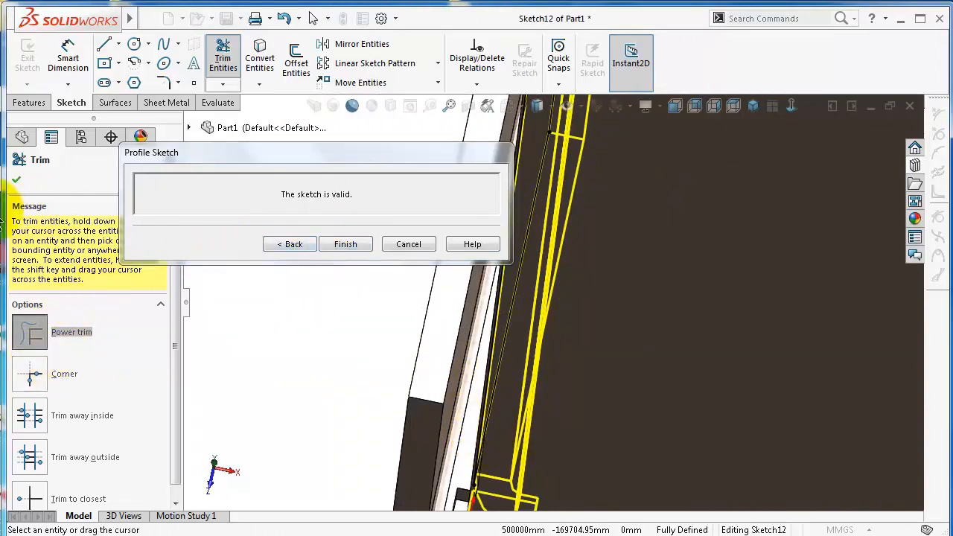
{"action": "left_click", "coordinate": [15, 180]}
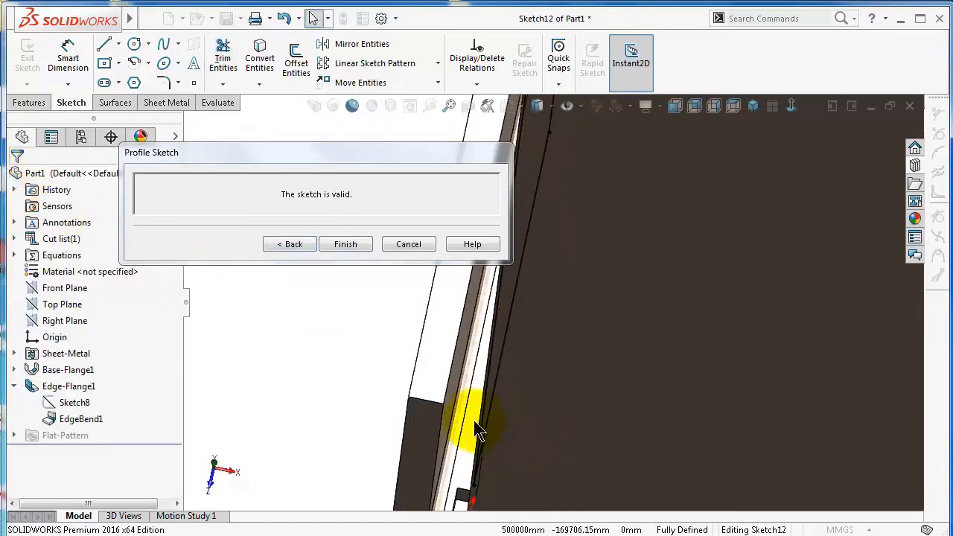
{"action": "left_click", "coordinate": [351, 246]}
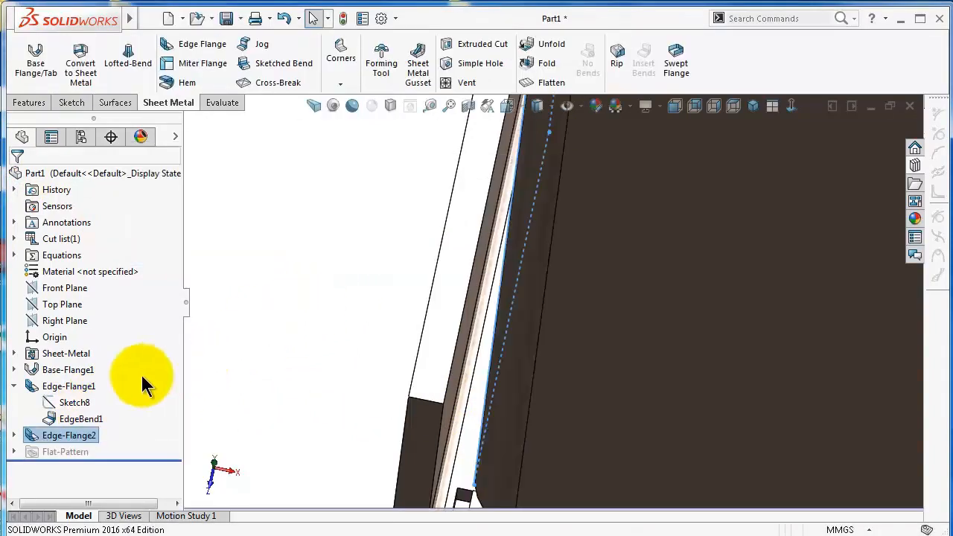
Change the second edge flange's position to Material Outside
{"action": "left_click", "coordinate": [30, 435]}
{"action": "left_click", "coordinate": [42, 393]}
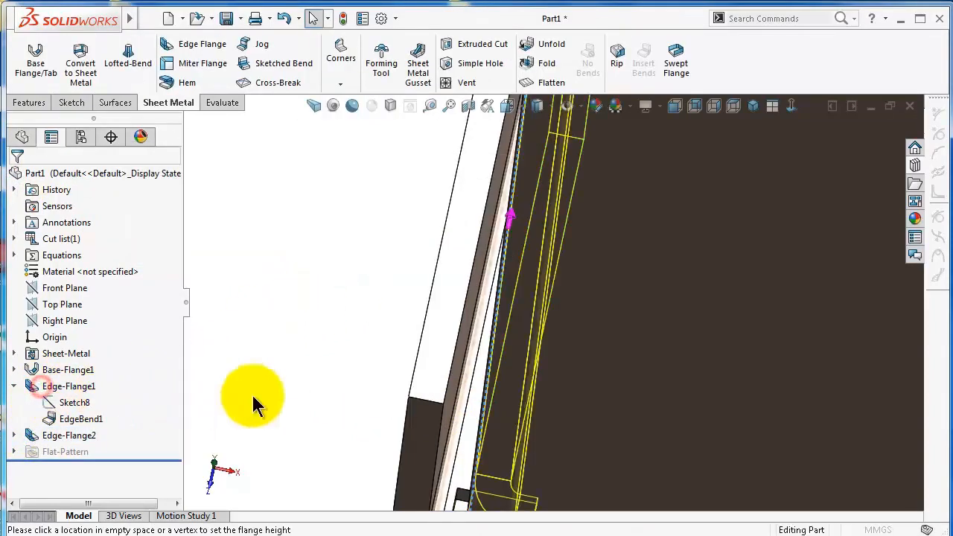
{"action": "left_click_drag", "start_coordinate": [172, 345], "coordinate": [180, 414]}
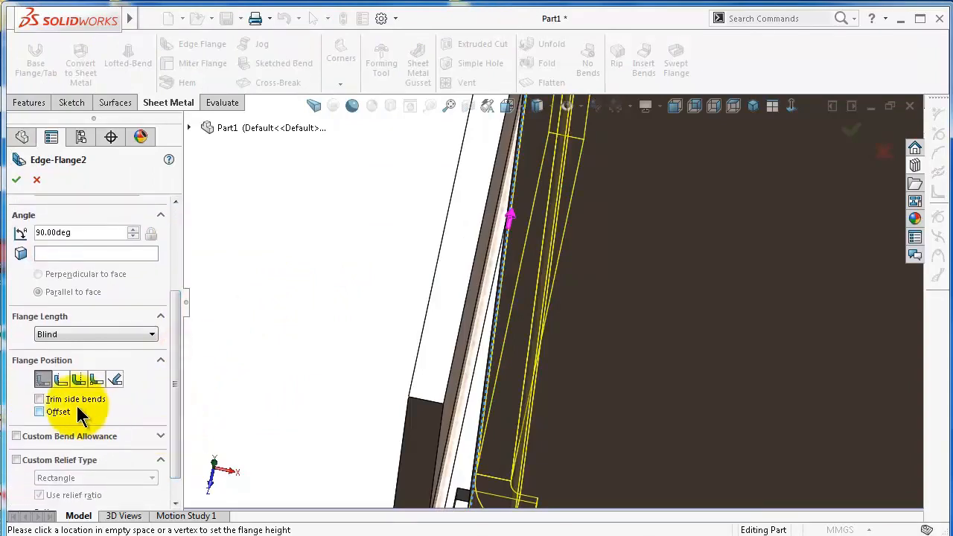
{"action": "left_click", "coordinate": [62, 382]}
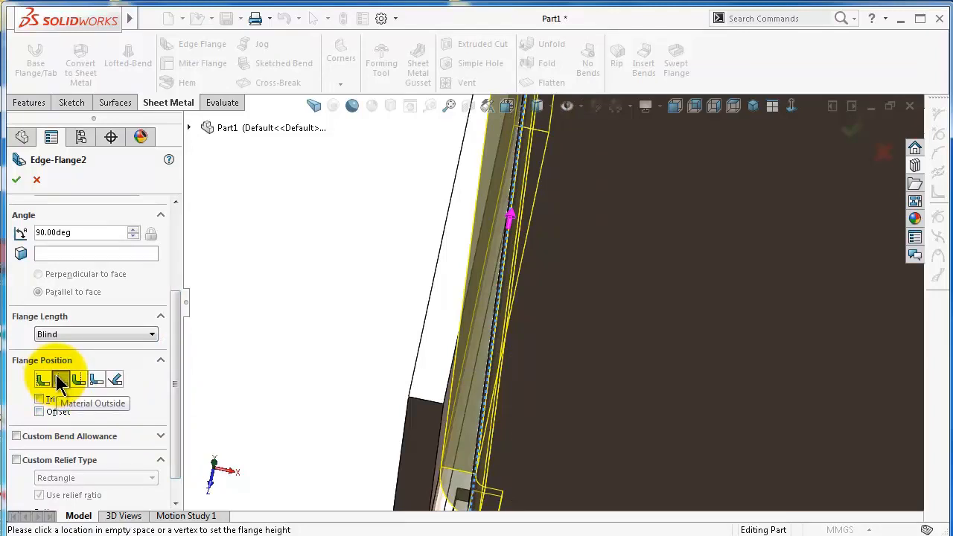
{"action": "left_click", "coordinate": [17, 180]}
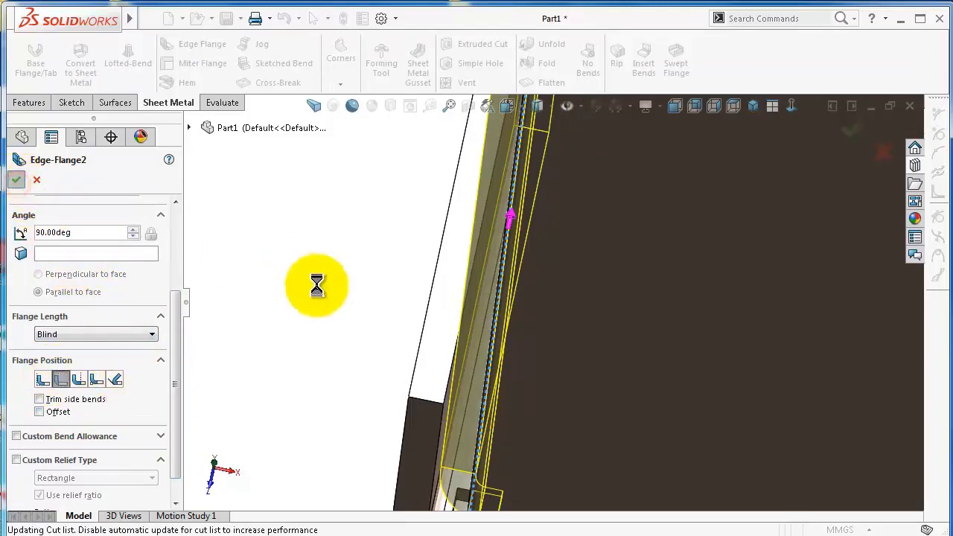
{"action": "left_click", "coordinate": [348, 361]}
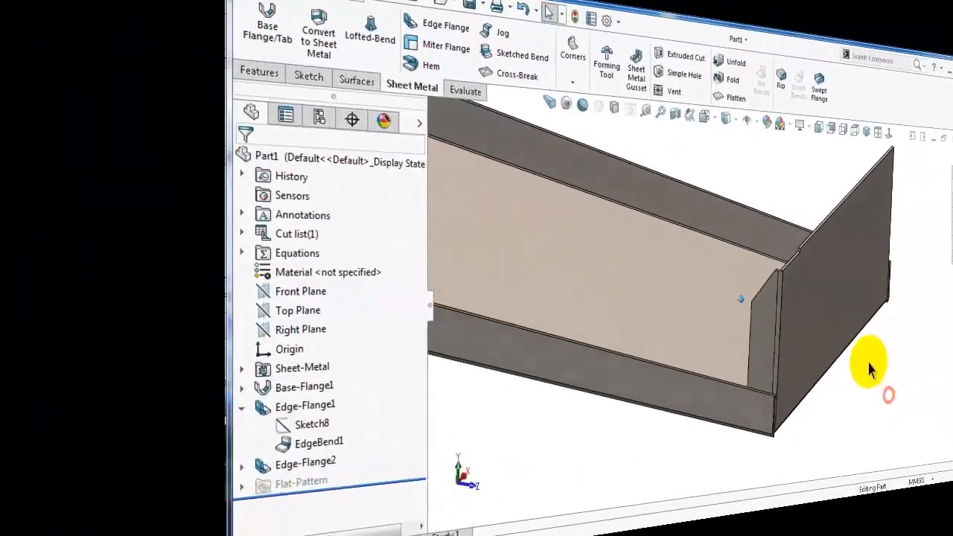
Add an edge flange about 9.75 mm long on the short recessed edge of the end flange and open its profile sketch for editing
{"action": "scroll", "coordinate": [660, 251], "scroll_direction": "down", "scroll_amount": 5}
{"action": "scroll", "coordinate": [663, 298], "scroll_direction": "down", "scroll_amount": 2}
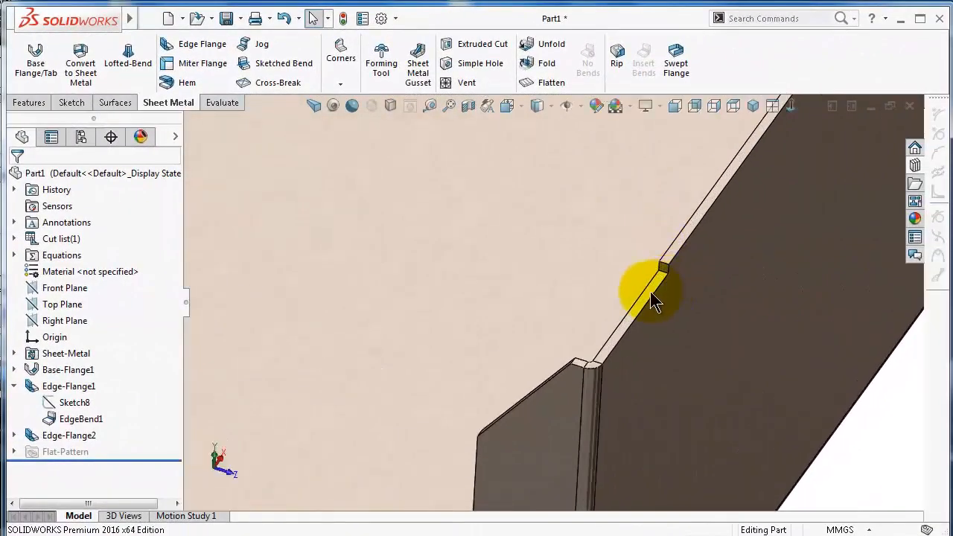
{"action": "left_click", "coordinate": [197, 56]}
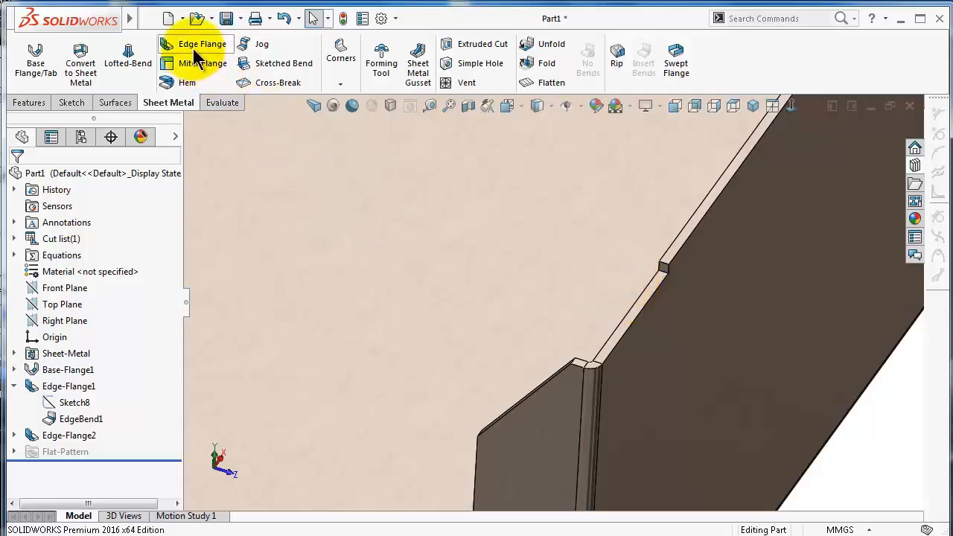
{"action": "left_click", "coordinate": [633, 311]}
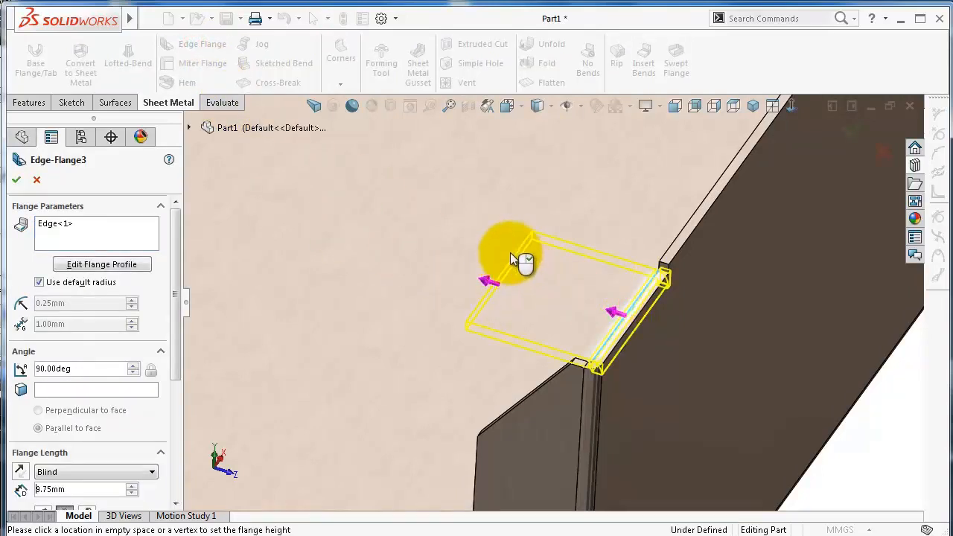
{"action": "left_click", "coordinate": [511, 258]}
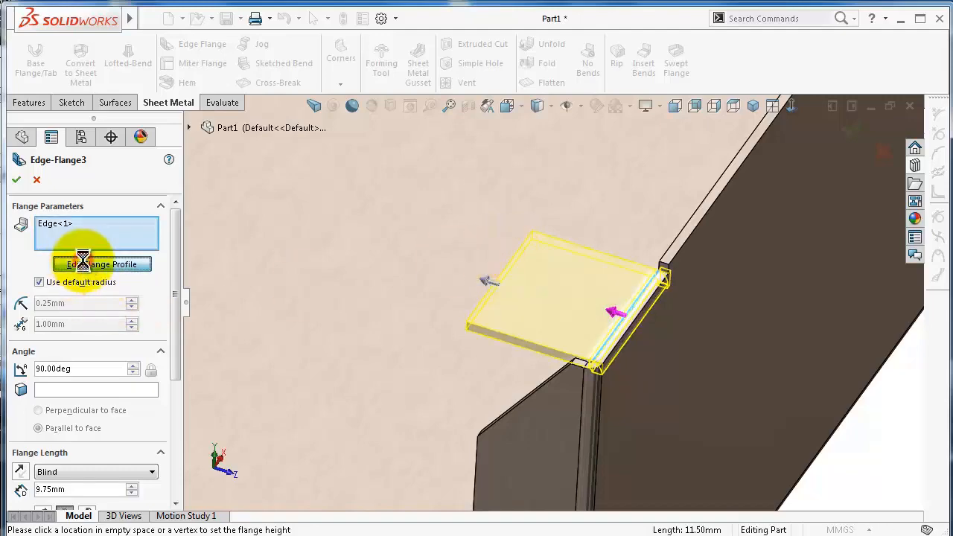
{"action": "left_click", "coordinate": [83, 263]}
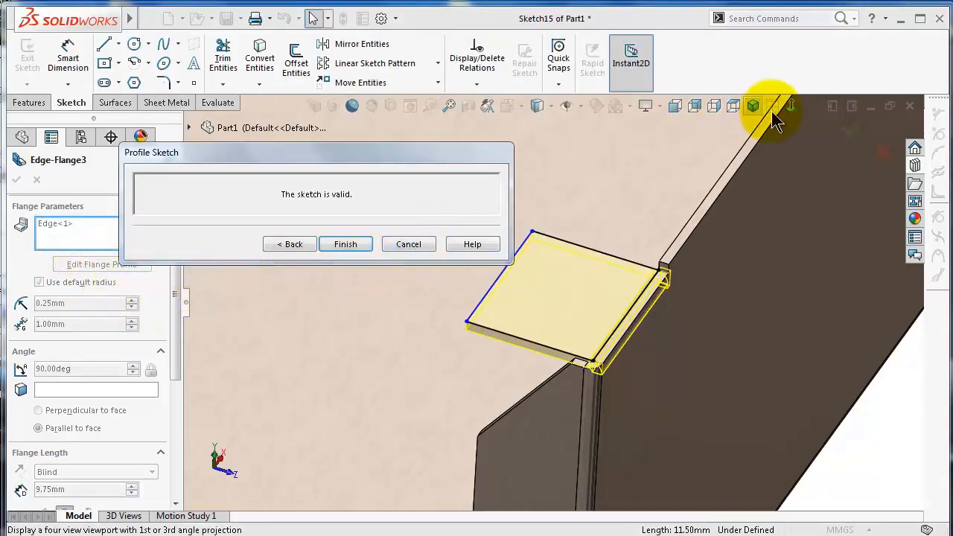
{"action": "left_click", "coordinate": [791, 107]}
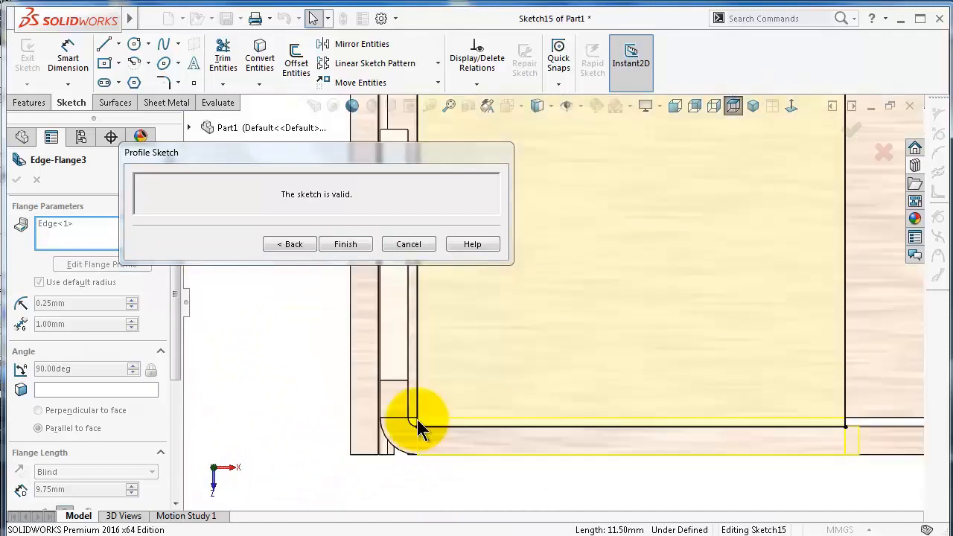
{"action": "scroll", "coordinate": [420, 422], "scroll_direction": "down", "scroll_amount": 3}
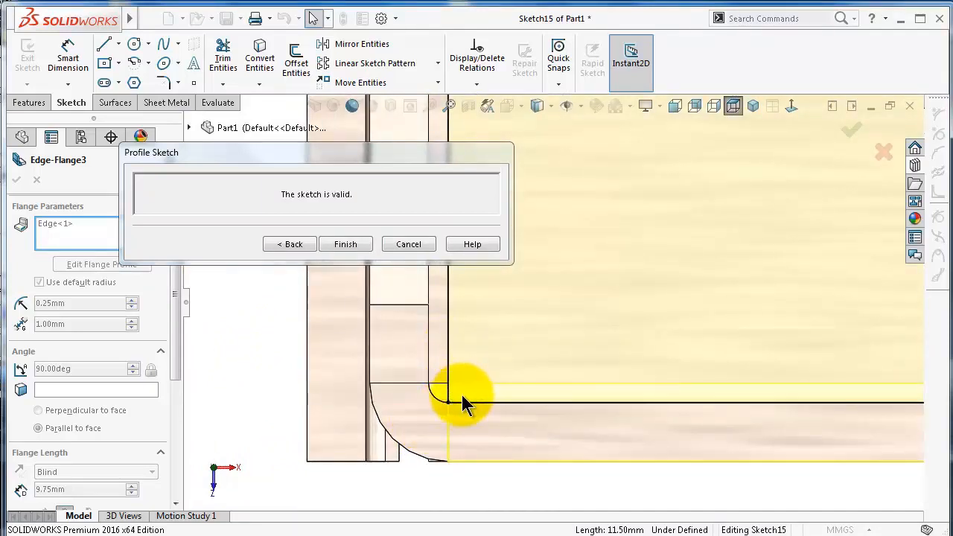
{"action": "scroll", "coordinate": [541, 307], "scroll_direction": "up", "scroll_amount": 4}
{"action": "scroll", "coordinate": [591, 215], "scroll_direction": "up", "scroll_amount": 1}
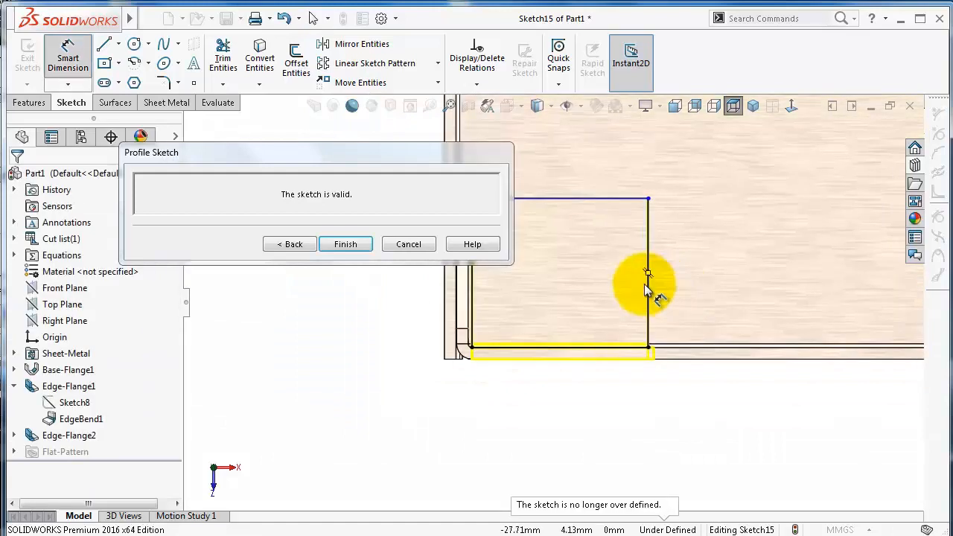
{"action": "left_click", "coordinate": [649, 284]}
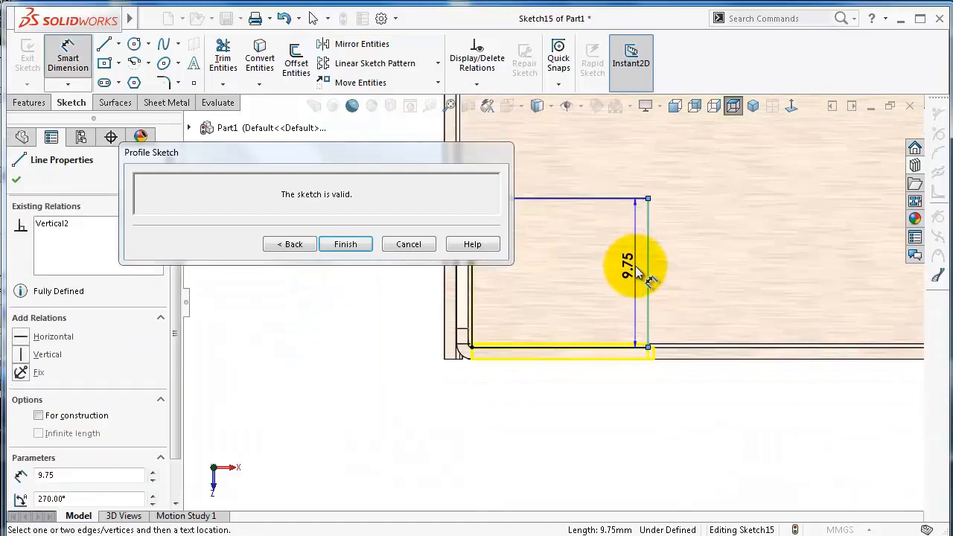
{"action": "key", "text": "Escape"}
{"action": "left_click", "coordinate": [649, 288]}
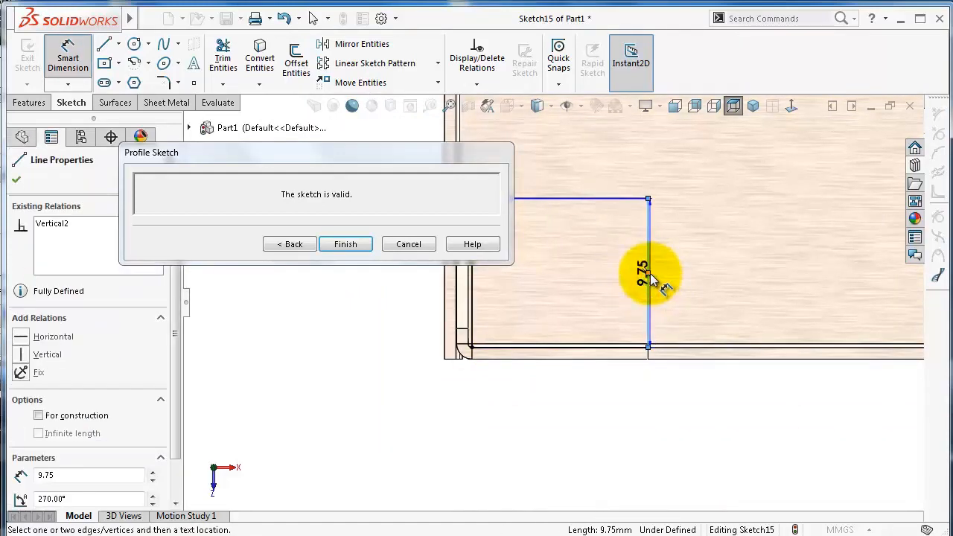
{"action": "key", "text": "Escape"}
{"action": "left_click", "coordinate": [648, 276]}
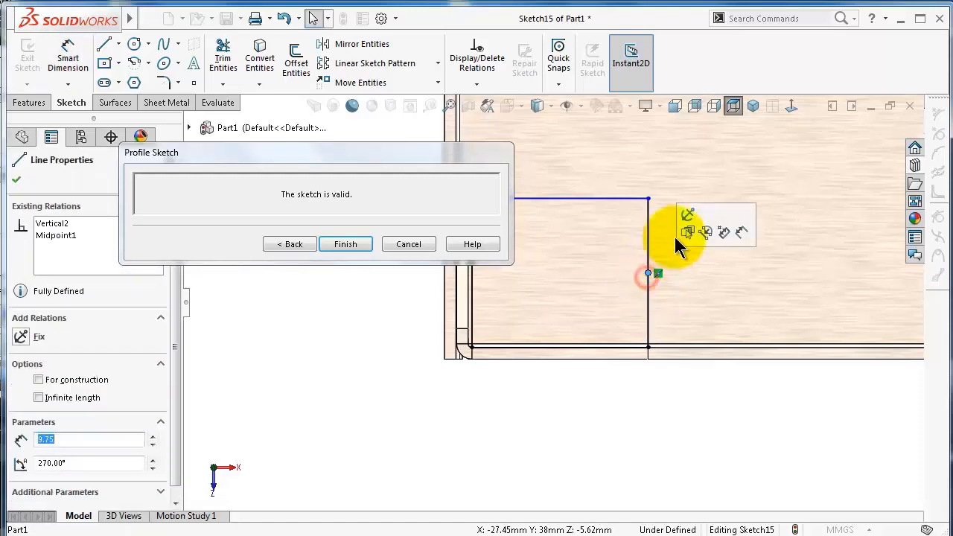
{"action": "left_click", "coordinate": [612, 409]}
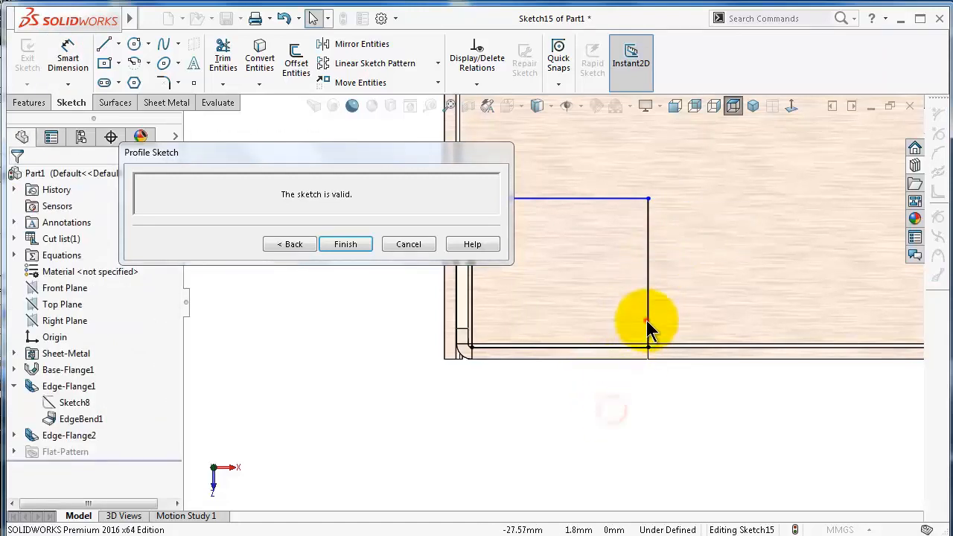
Convert the profile's +X side line to construction and draw a stepped outline beyond it, returning to the bend edge with a vertical line about 2.9 mm long
{"action": "left_click", "coordinate": [646, 320]}
{"action": "left_click", "coordinate": [700, 277]}
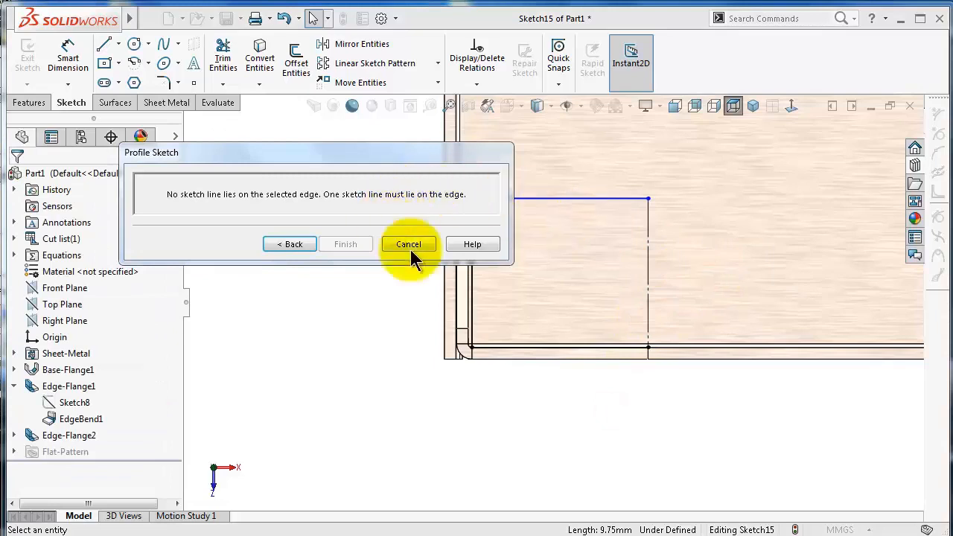
{"action": "scroll", "coordinate": [551, 305], "scroll_direction": "up", "scroll_amount": 2}
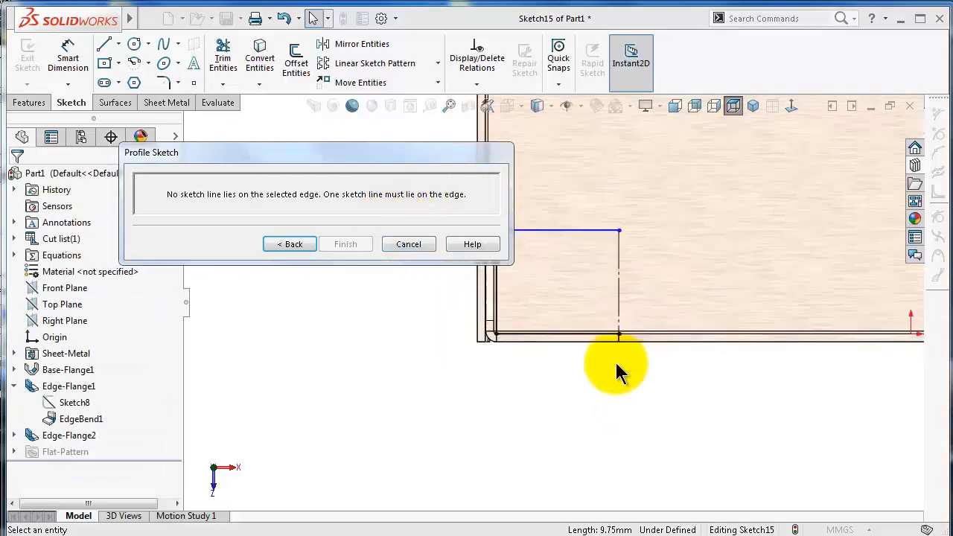
{"action": "left_click", "coordinate": [105, 46]}
{"action": "left_click", "coordinate": [619, 229]}
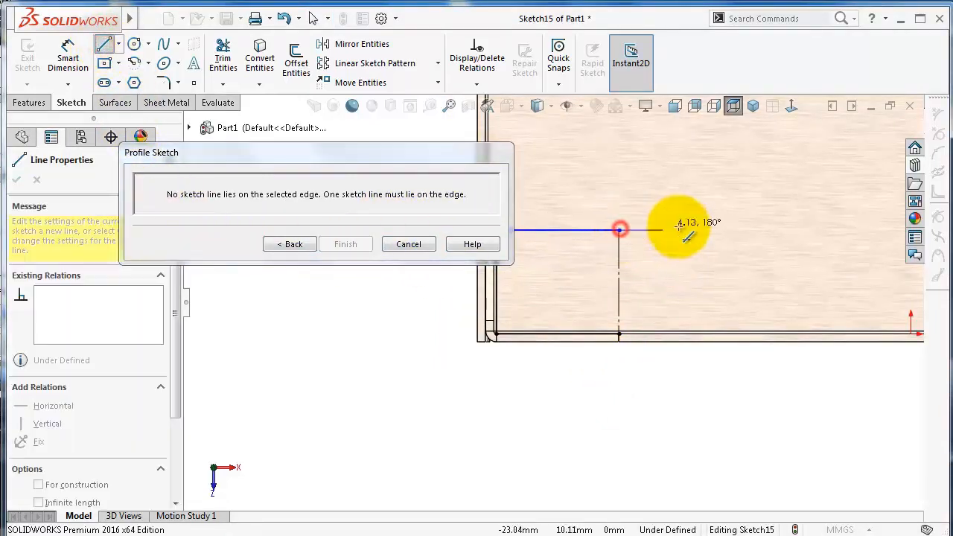
{"action": "left_click", "coordinate": [685, 229]}
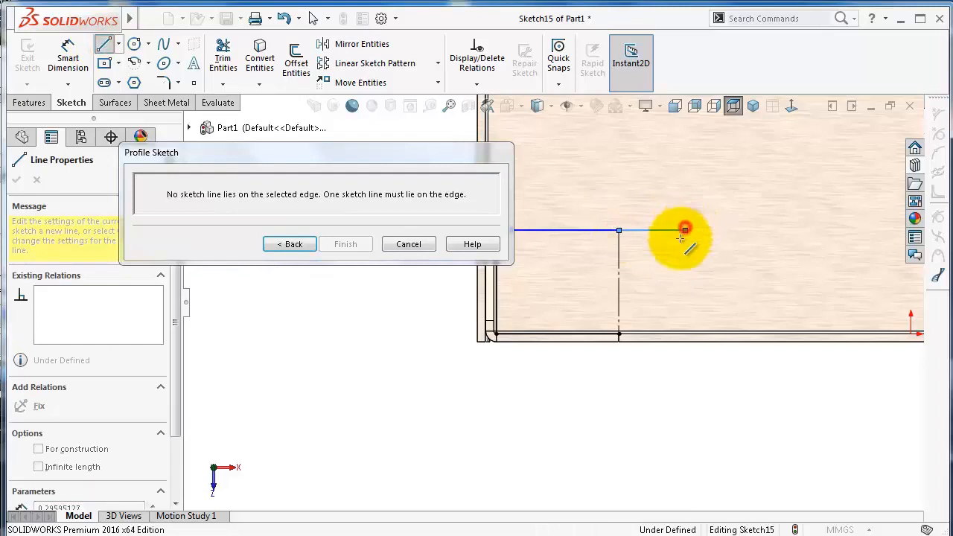
{"action": "left_click", "coordinate": [685, 303]}
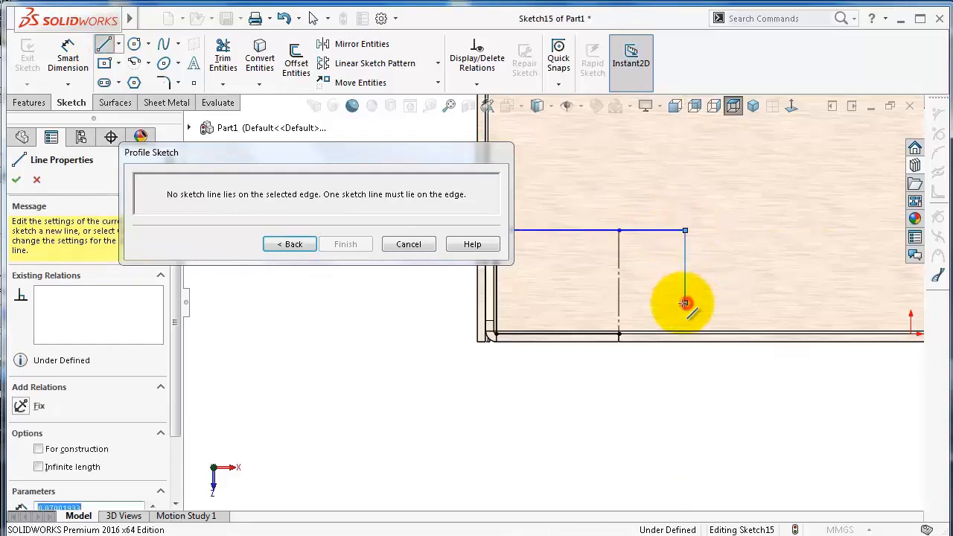
{"action": "left_click", "coordinate": [619, 303]}
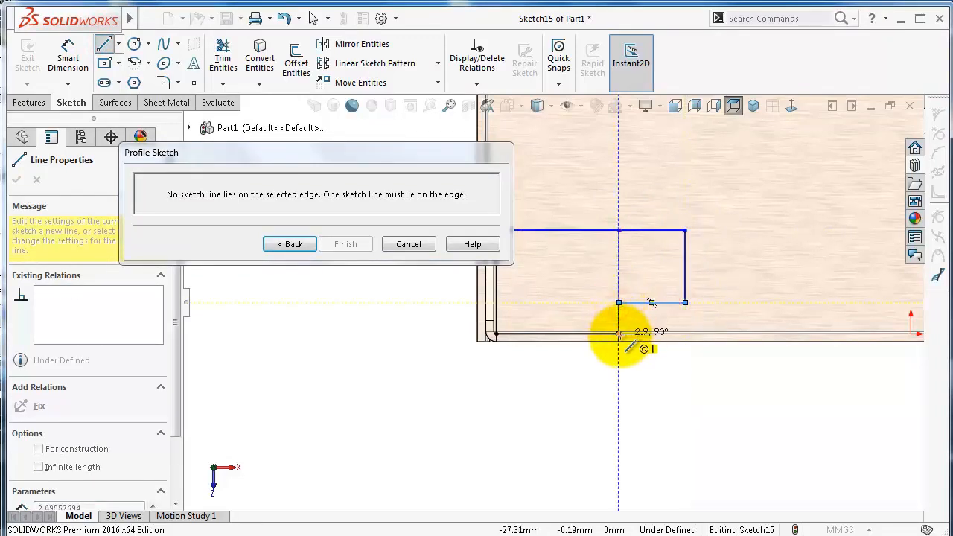
{"action": "left_click", "coordinate": [620, 336]}
{"action": "scroll", "coordinate": [630, 339], "scroll_direction": "down", "scroll_amount": 5}
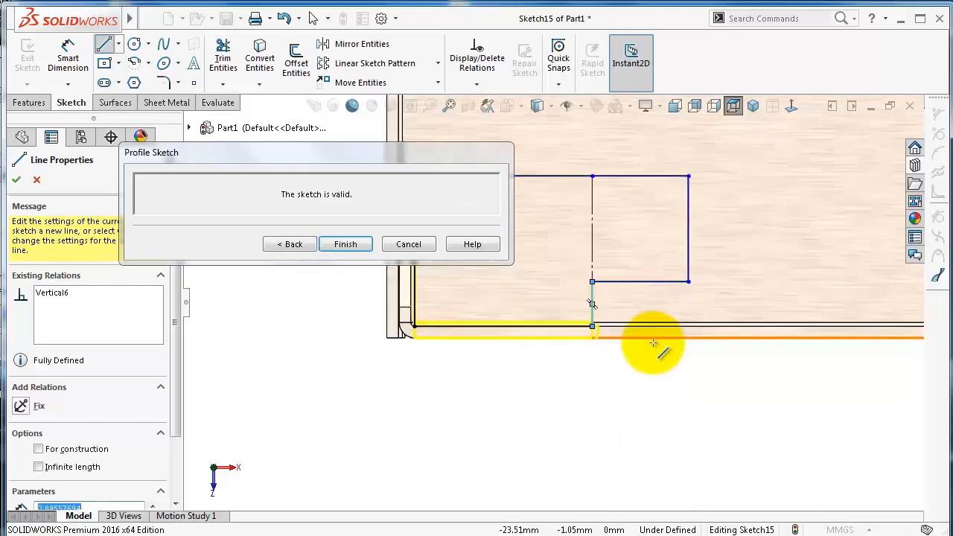
{"action": "key", "text": "Escape"}
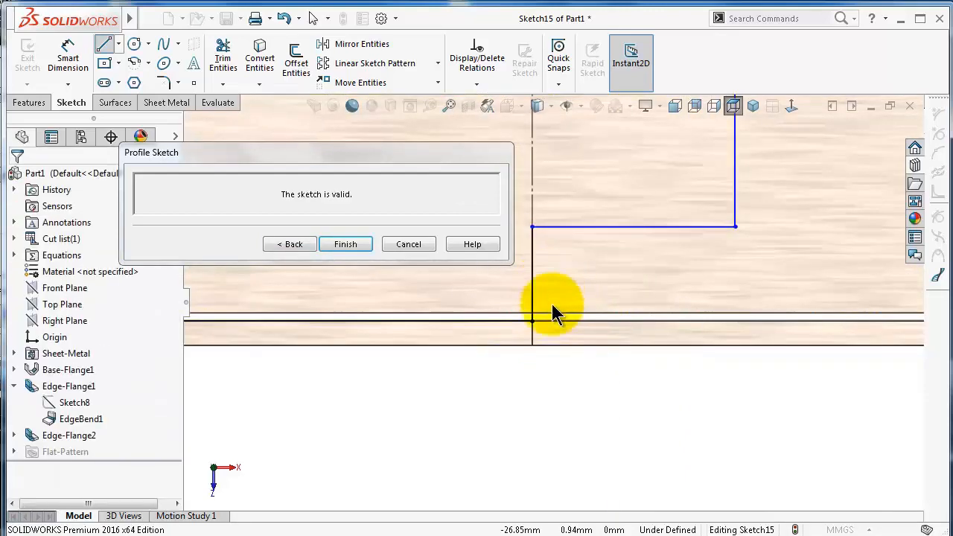
Move the short vertical line's lower endpoint inward along the bend edge and dimension its offset from the notch's short edge as 0.8 mm
{"action": "left_click_drag", "start_coordinate": [532, 322], "coordinate": [511, 320]}
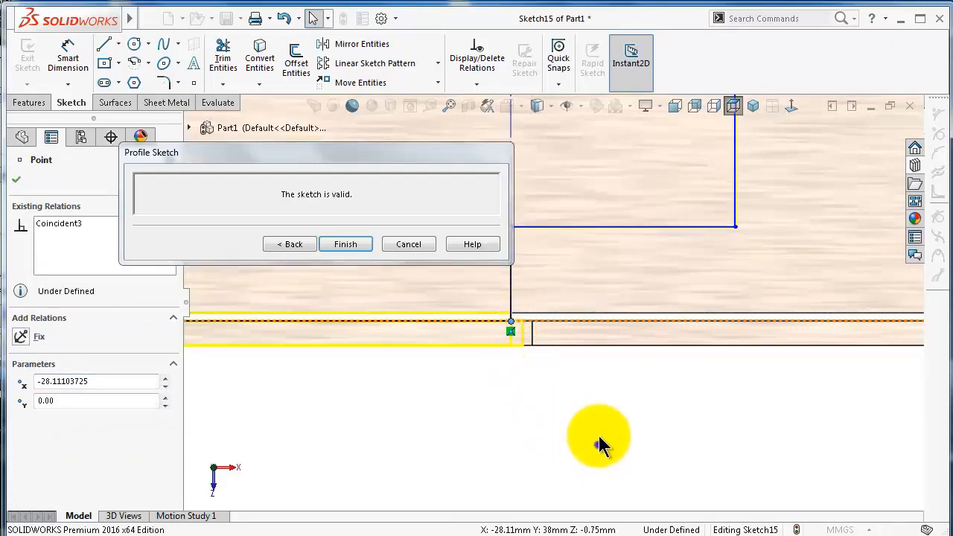
{"action": "right_click_drag", "start_coordinate": [598, 442], "coordinate": [602, 358]}
{"action": "left_click", "coordinate": [511, 302]}
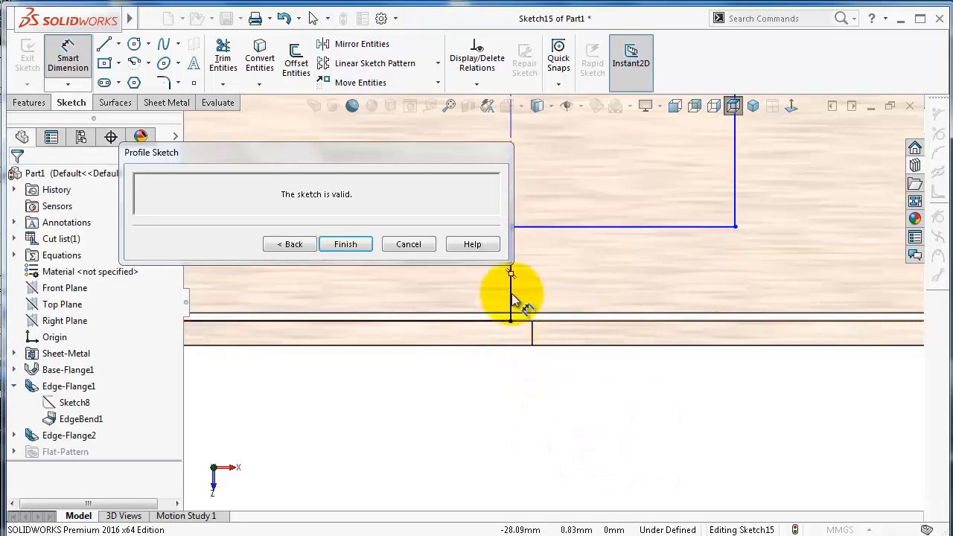
{"action": "left_click", "coordinate": [514, 303]}
{"action": "left_click", "coordinate": [534, 335]}
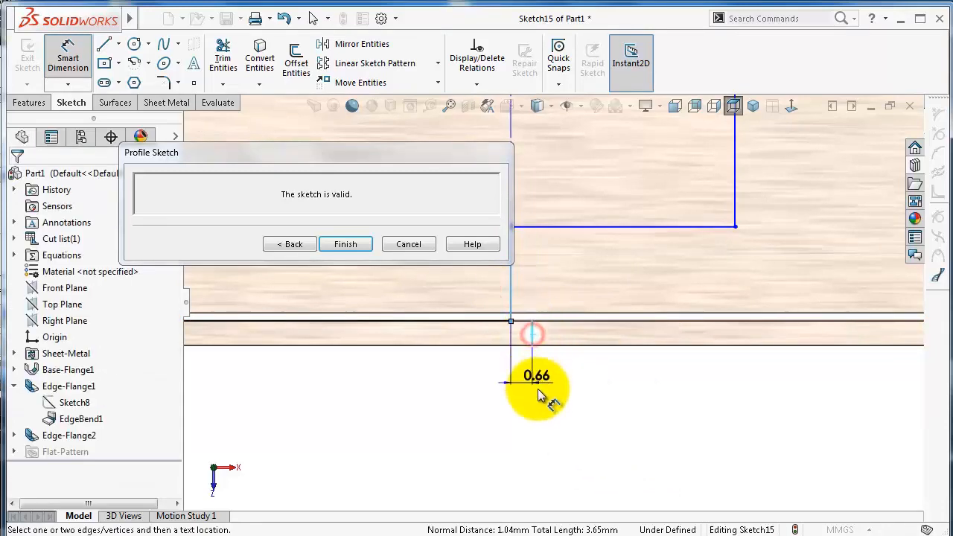
{"action": "left_click", "coordinate": [538, 388]}
{"action": "type", "text": "0.8"}
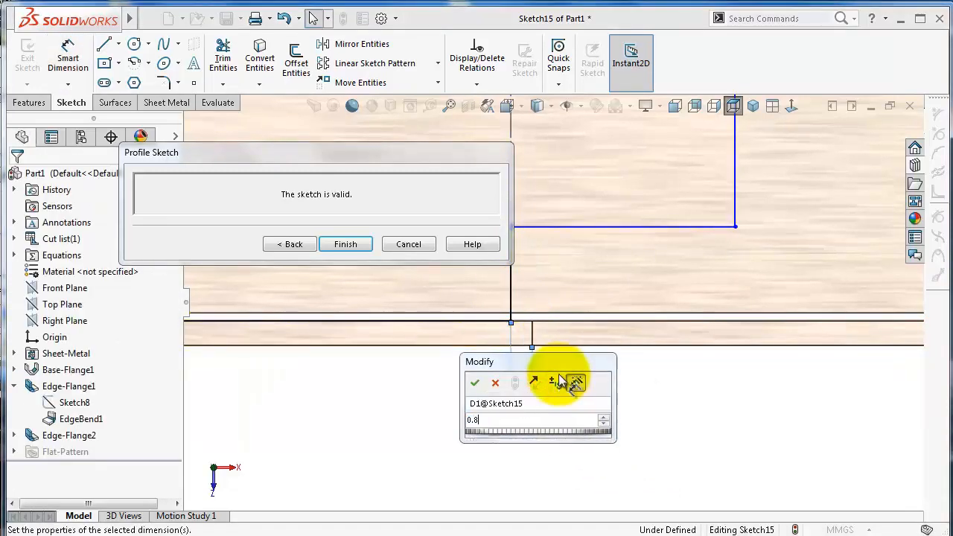
{"action": "key", "text": "Return"}
Dimension the short vertical line rising from the bend edge as 1.25 mm
{"action": "scroll", "coordinate": [586, 301], "scroll_direction": "up", "scroll_amount": 2}
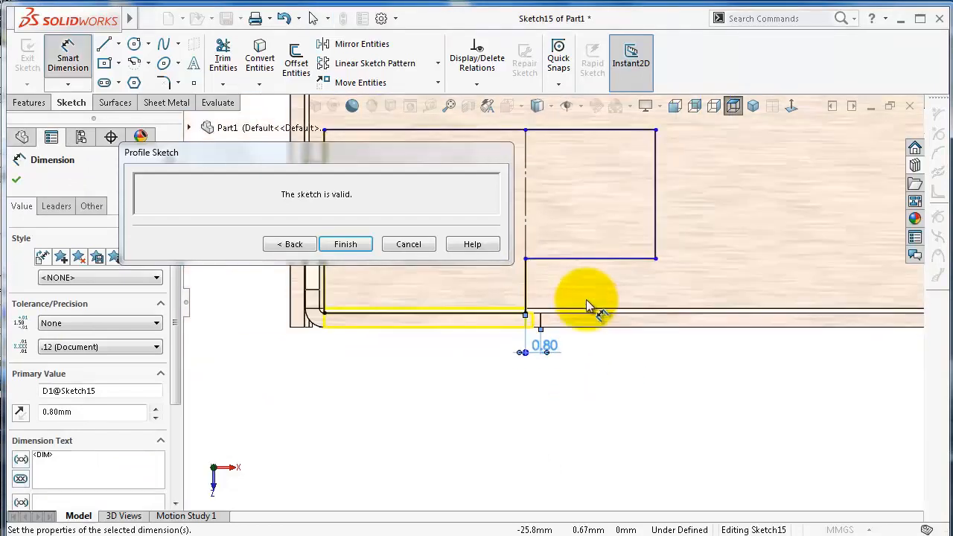
{"action": "left_click", "coordinate": [526, 282]}
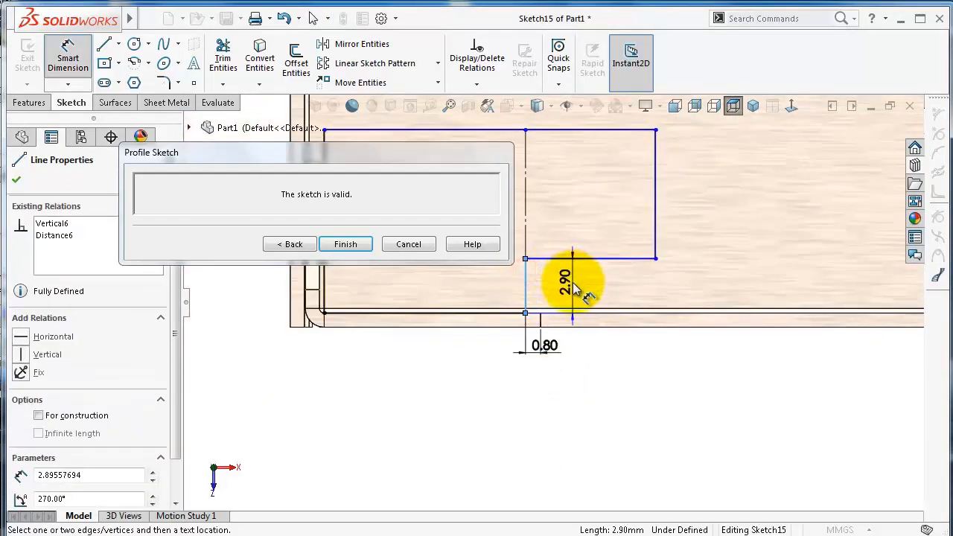
{"action": "left_click", "coordinate": [574, 286]}
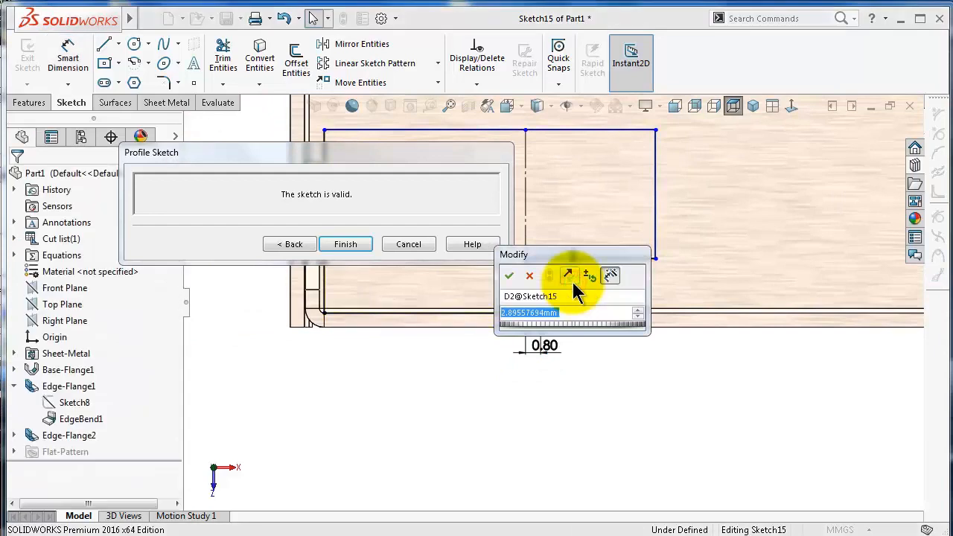
{"action": "type", "text": "1.25"}
{"action": "key", "text": "Return"}
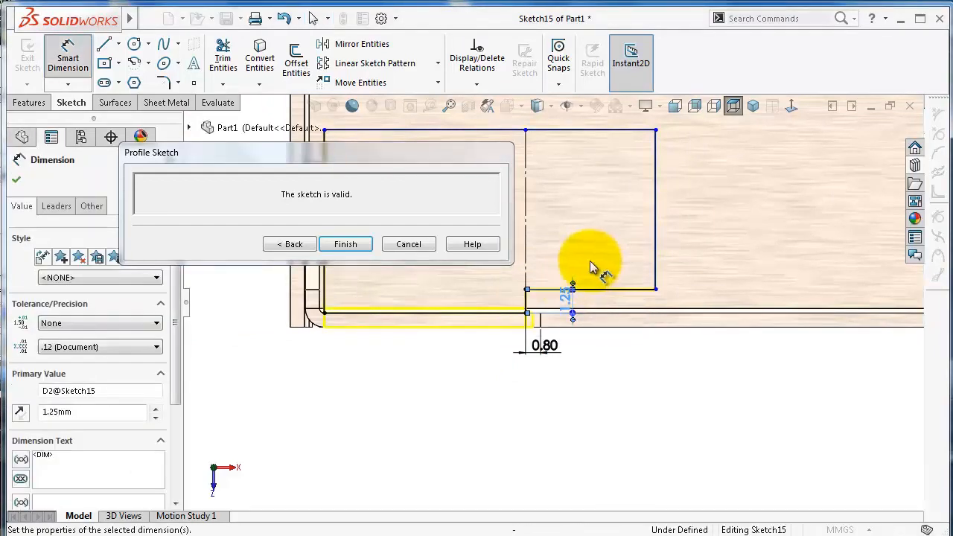
Dimension the overall width between the profile's two outer vertical lines as 15.5 mm
{"action": "scroll", "coordinate": [540, 167], "scroll_direction": "up", "scroll_amount": 2}
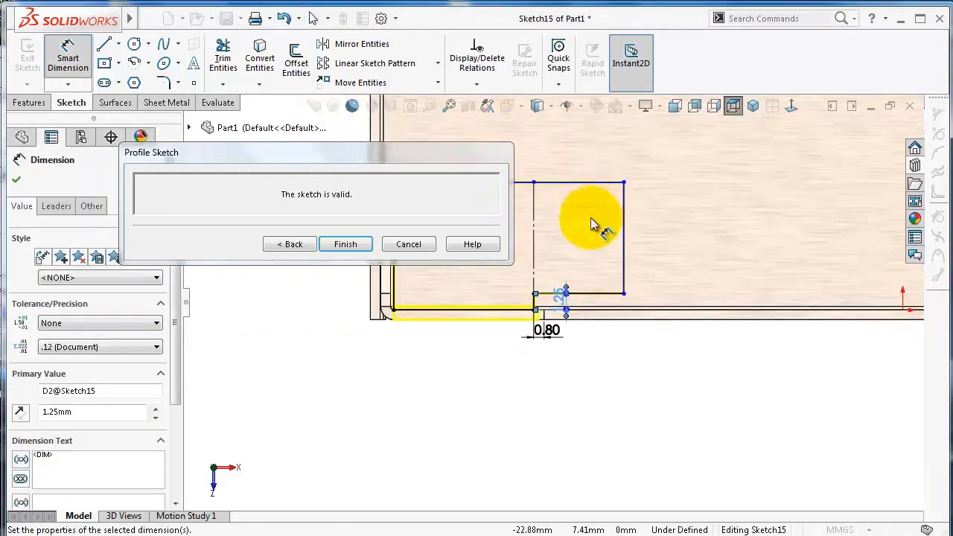
{"action": "left_click_drag", "start_coordinate": [467, 152], "coordinate": [501, 383]}
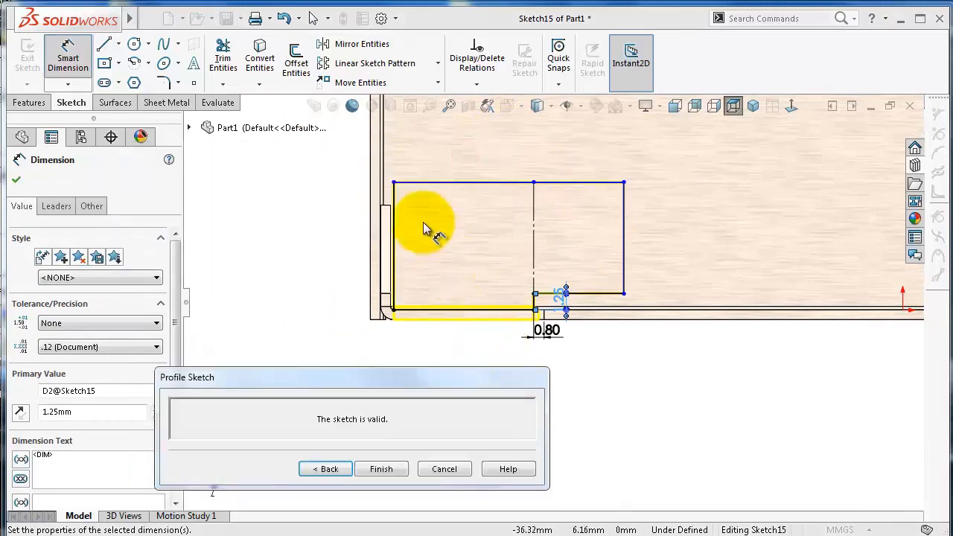
{"action": "left_click", "coordinate": [395, 196]}
{"action": "left_click", "coordinate": [596, 182]}
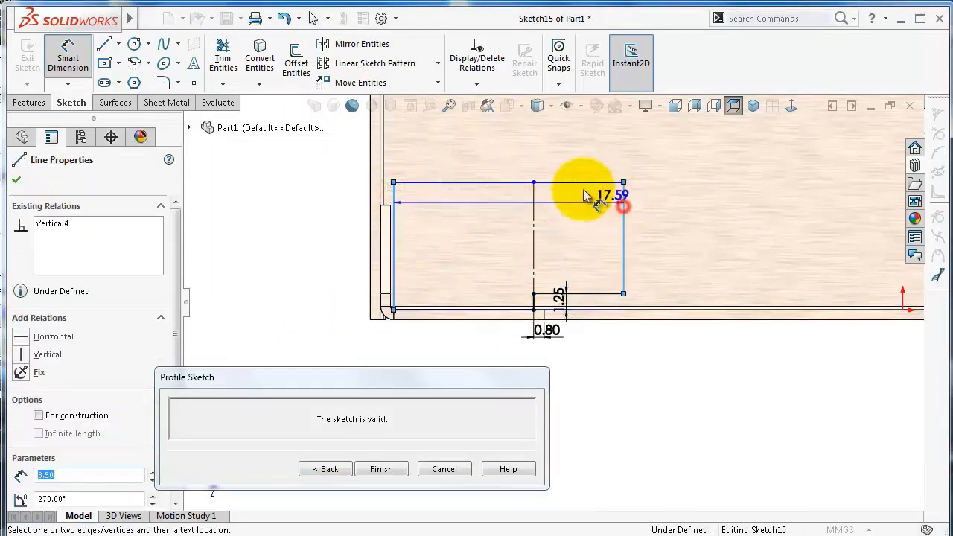
{"action": "left_click", "coordinate": [535, 149]}
{"action": "type", "text": "15.5"}
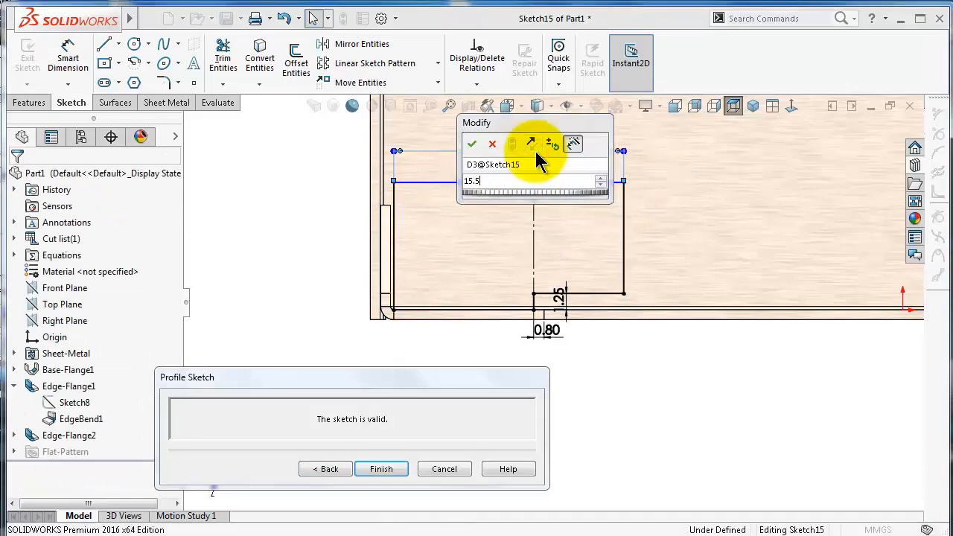
{"action": "key", "text": "Return"}
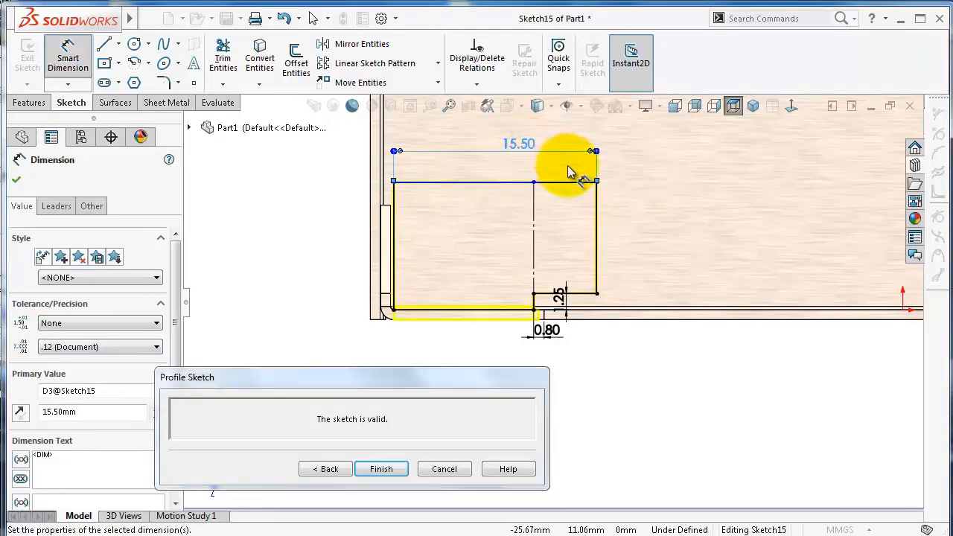
Dimension the stepped portion's outer vertical line as 10 mm and finish the flange profile
{"action": "left_click", "coordinate": [596, 196]}
{"action": "left_click", "coordinate": [651, 198]}
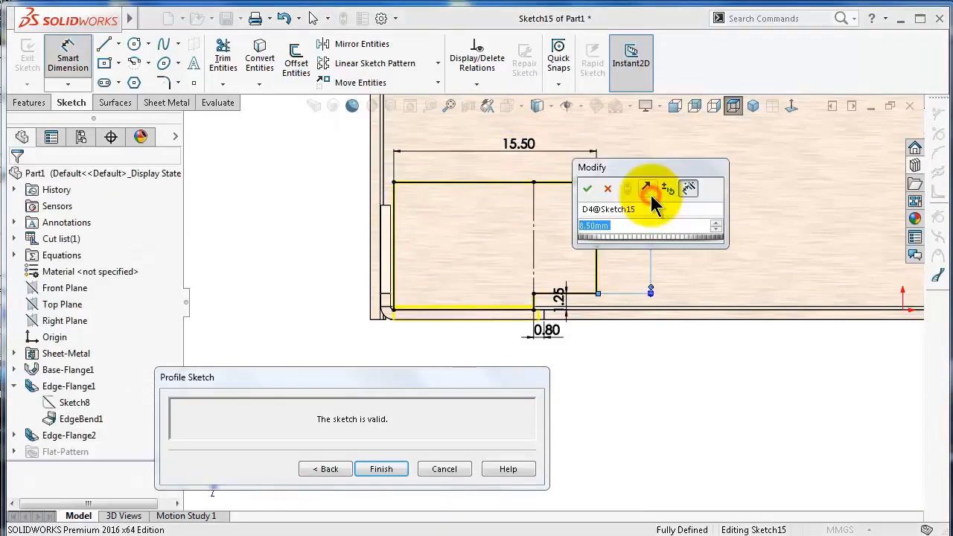
{"action": "type", "text": "10"}
{"action": "key", "text": "Return"}
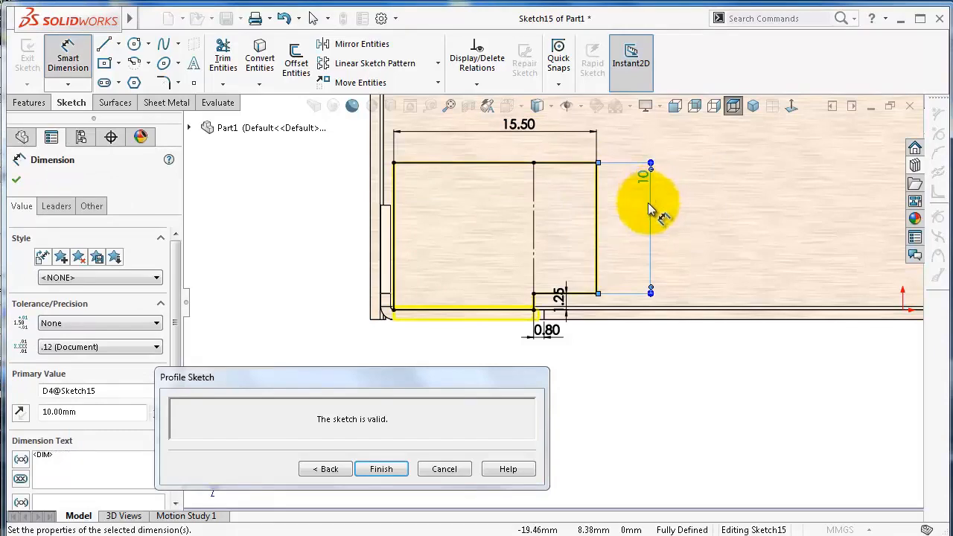
{"action": "middle_click_drag", "start_coordinate": [658, 360], "coordinate": [653, 335]}
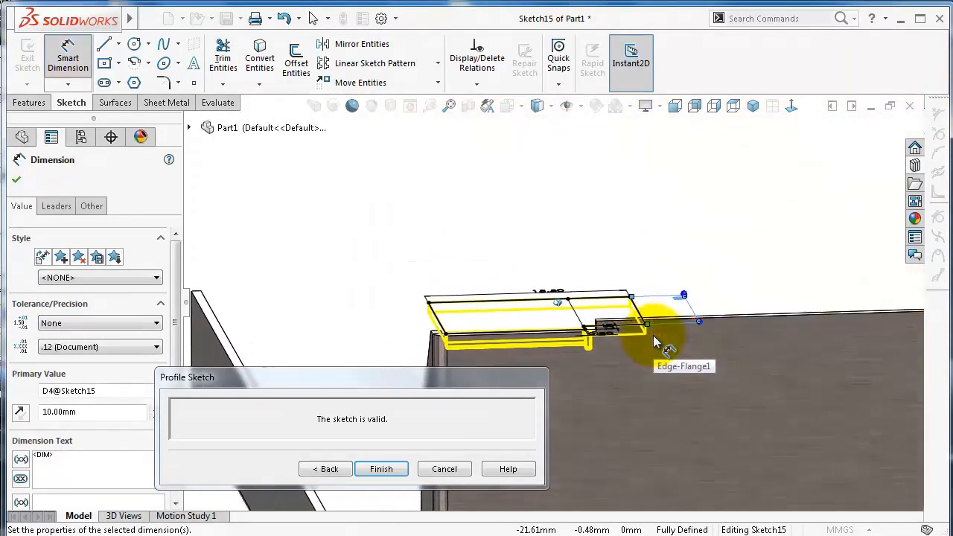
{"action": "left_click", "coordinate": [393, 468]}
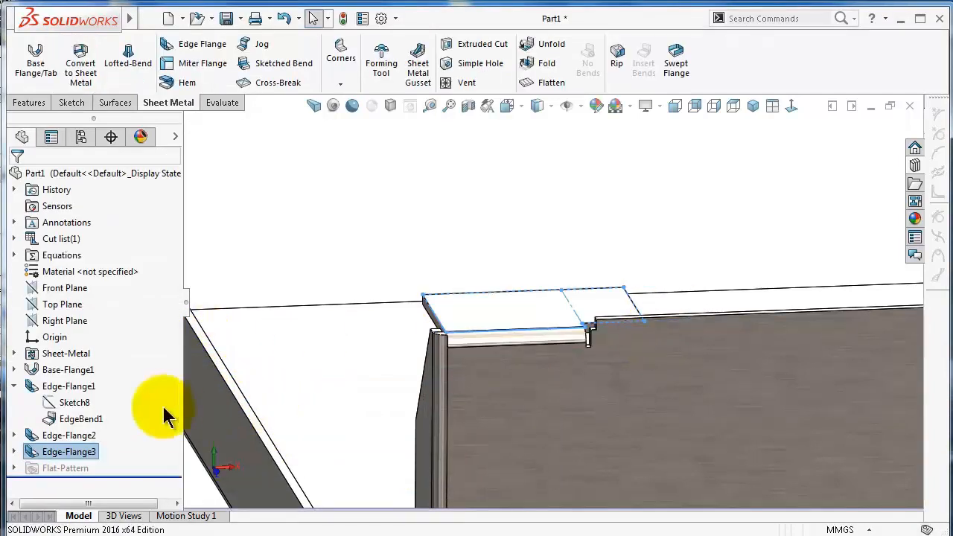
Edit the third edge flange and change its flange position to Material Outside
{"action": "left_click", "coordinate": [34, 450]}
{"action": "left_click", "coordinate": [36, 406]}
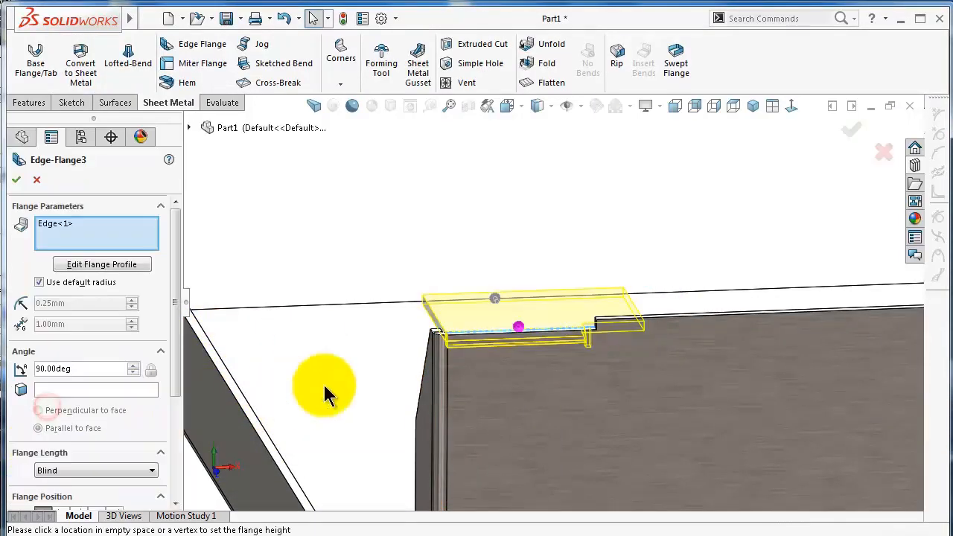
{"action": "scroll", "coordinate": [173, 417], "scroll_direction": "down", "scroll_amount": 3}
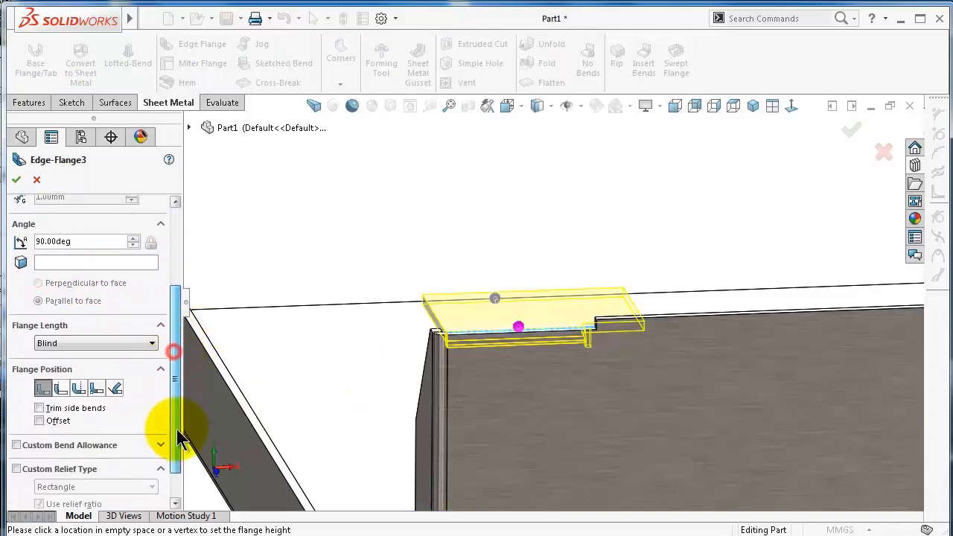
{"action": "left_click", "coordinate": [61, 386]}
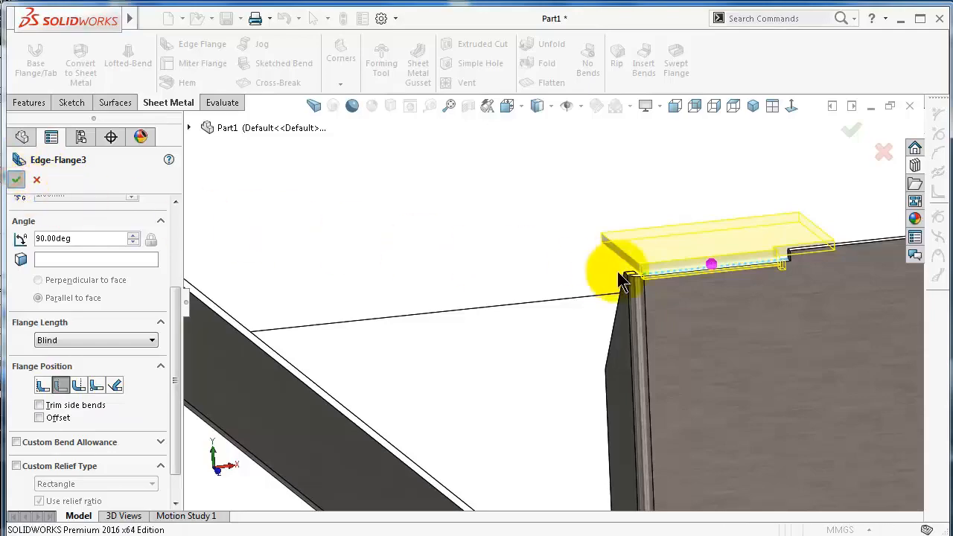
Start a sketch on the third edge flange's long thin front face and view it face-on
{"action": "mouse_move", "coordinate": [841, 308]}
{"action": "middle_mouse_down"}
{"action": "mouse_move", "coordinate": [808, 354]}
{"action": "mouse_move", "coordinate": [594, 410]}
{"action": "mouse_move", "coordinate": [715, 375]}
{"action": "middle_mouse_up"}
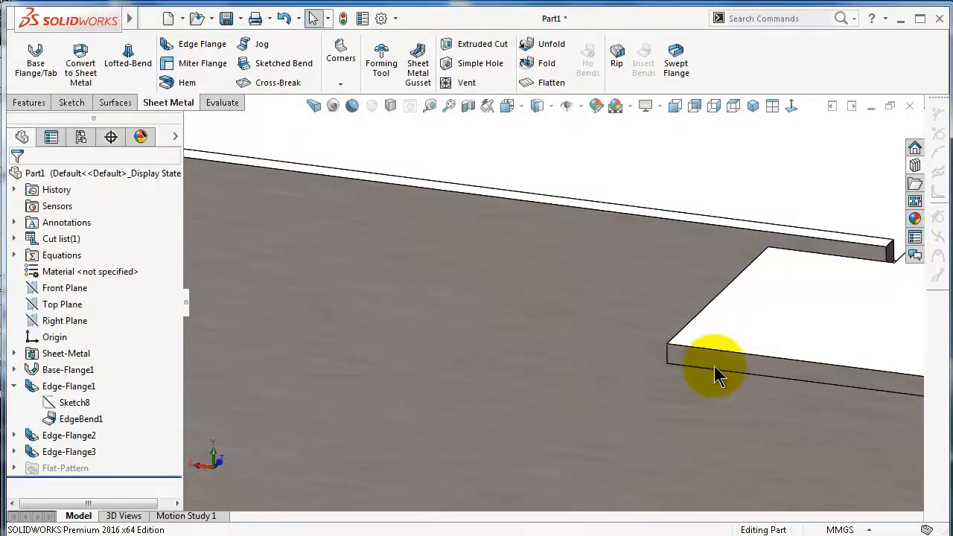
{"action": "left_click", "coordinate": [719, 370]}
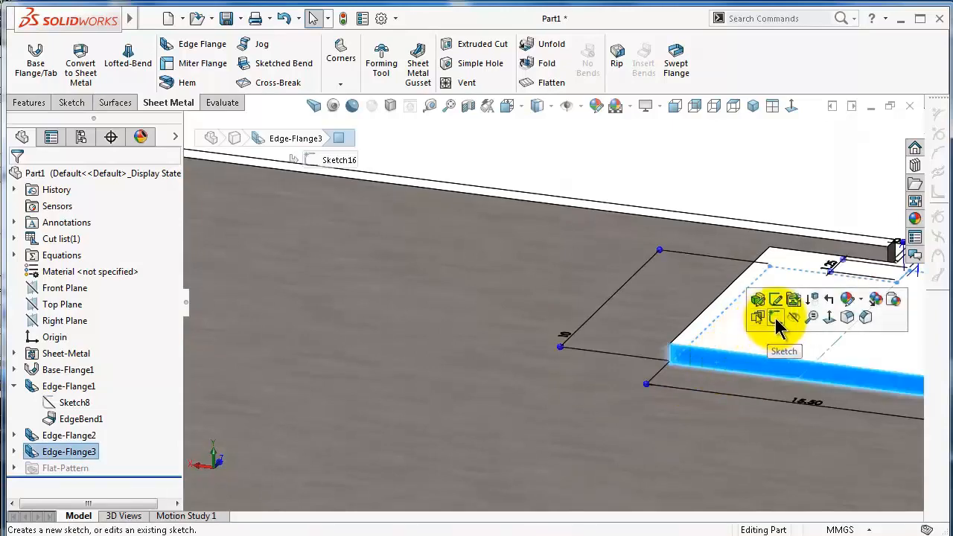
{"action": "left_click", "coordinate": [777, 318]}
{"action": "left_click", "coordinate": [795, 110]}
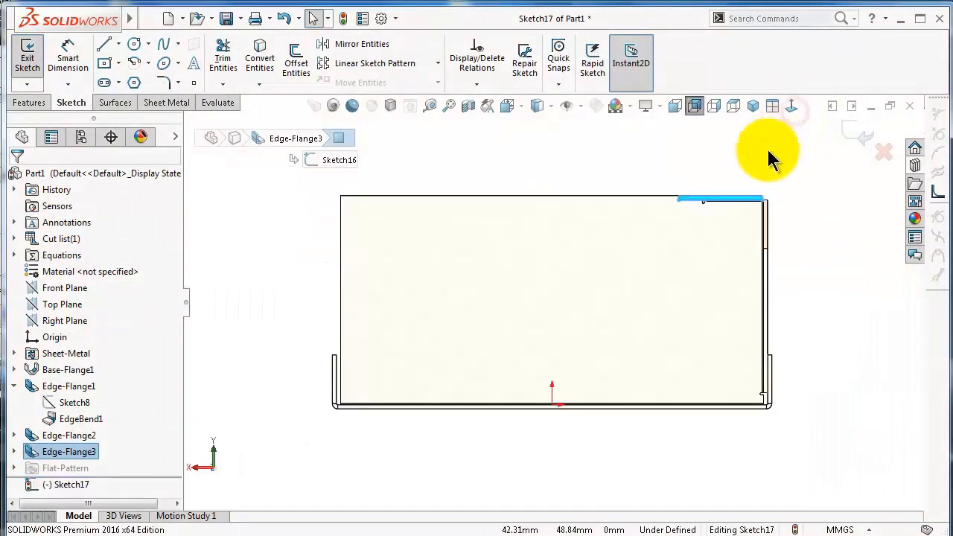
{"action": "scroll", "coordinate": [684, 190], "scroll_direction": "down", "scroll_amount": 4}
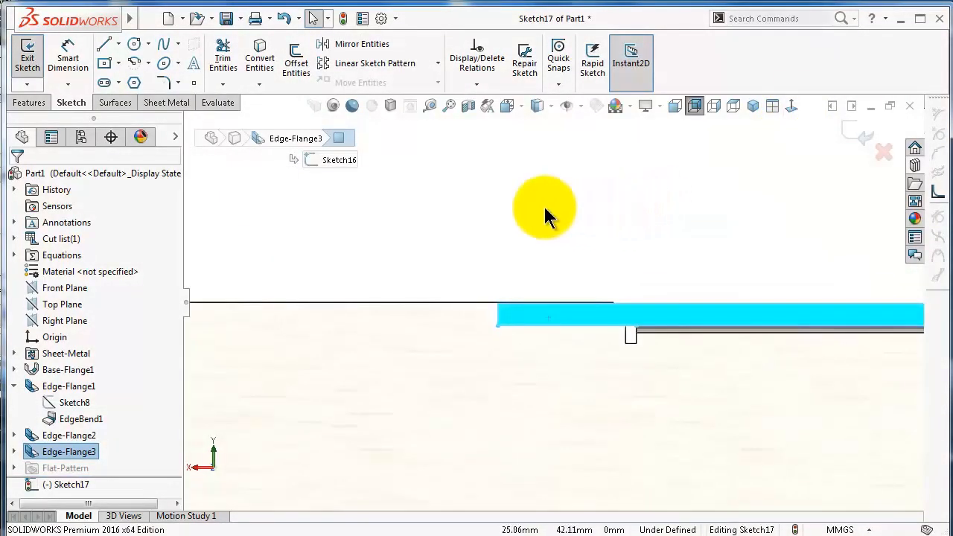
Sketch a line sloping down about 6.45 mm from the flange's upper outer corner, continued by an outward horizontal line about 7.56 mm long
{"action": "left_click", "coordinate": [104, 44]}
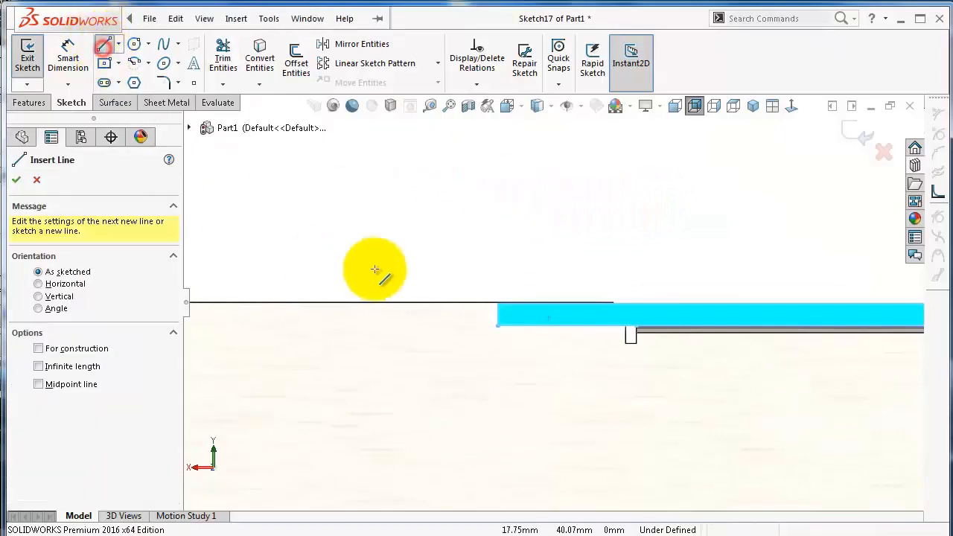
{"action": "left_click", "coordinate": [499, 304]}
{"action": "scroll", "coordinate": [395, 387], "scroll_direction": "up", "scroll_amount": 3}
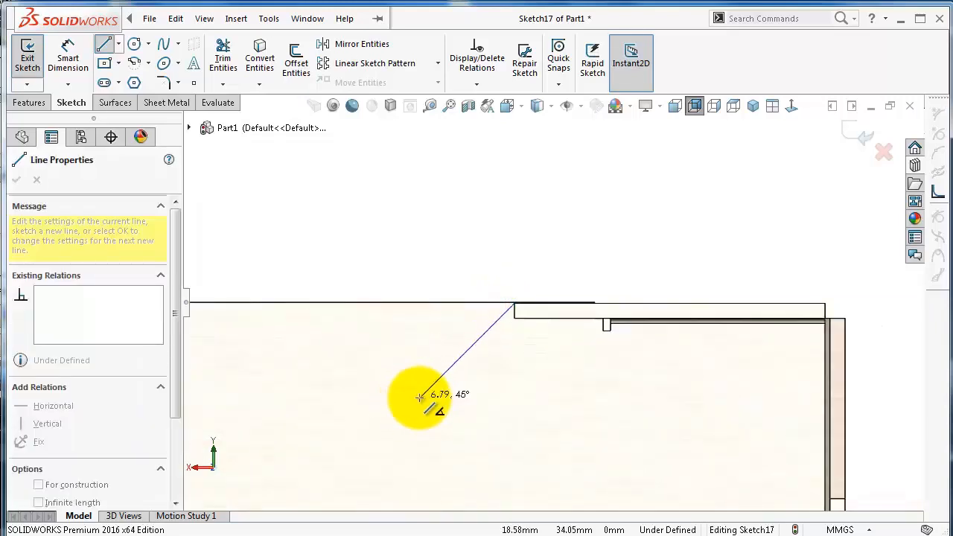
{"action": "left_click", "coordinate": [423, 393]}
{"action": "left_click", "coordinate": [283, 394]}
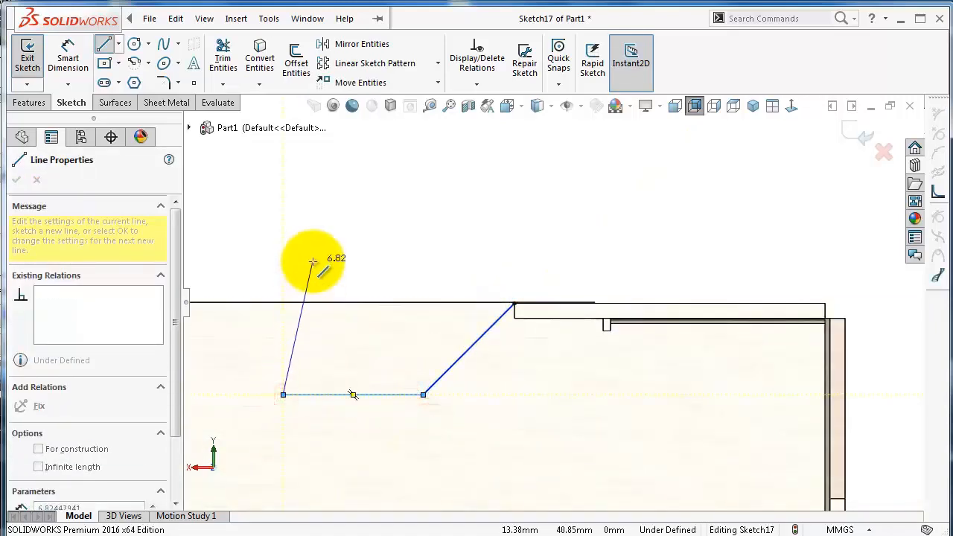
{"action": "key", "text": "Escape"}
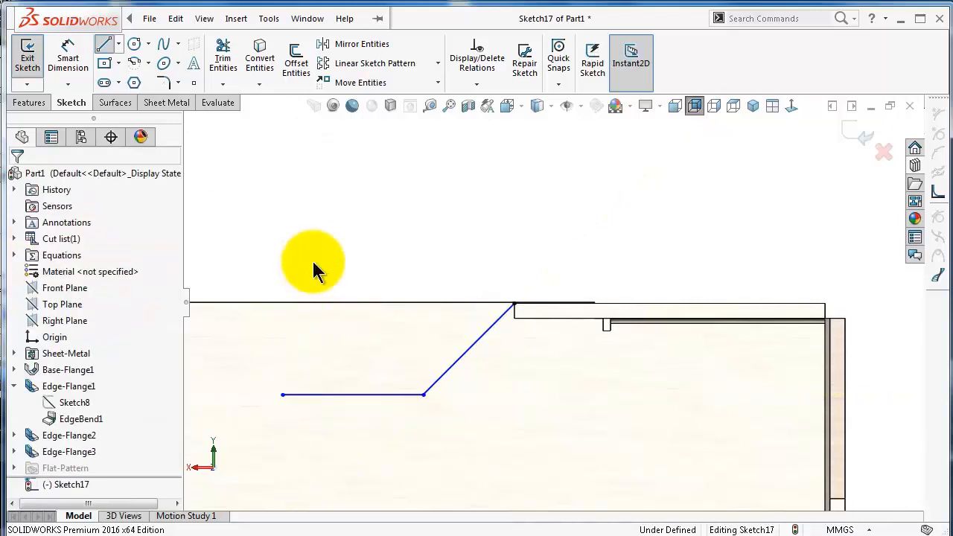
Dimension the angle between the sloping line and the flange's short vertical edge as 45°
{"action": "scroll", "coordinate": [464, 362], "scroll_direction": "down", "scroll_amount": 5}
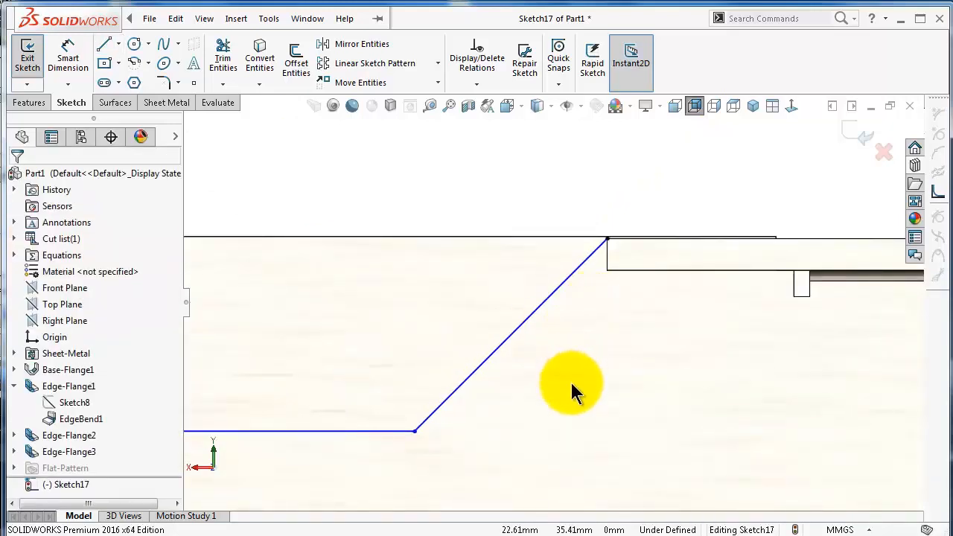
{"action": "right_click_drag", "start_coordinate": [565, 402], "coordinate": [567, 290]}
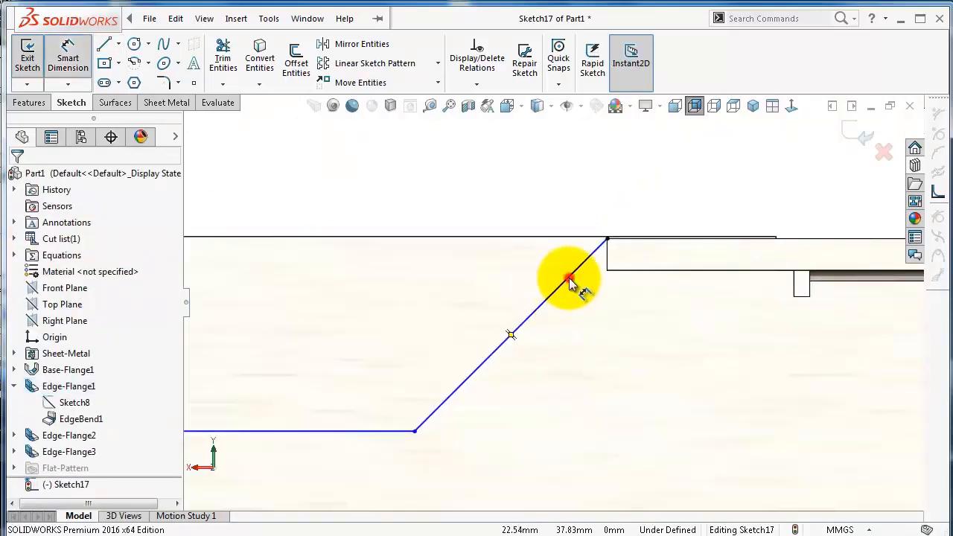
{"action": "left_click", "coordinate": [570, 282]}
{"action": "scroll", "coordinate": [715, 209], "scroll_direction": "down", "scroll_amount": 4}
{"action": "left_click", "coordinate": [719, 199]}
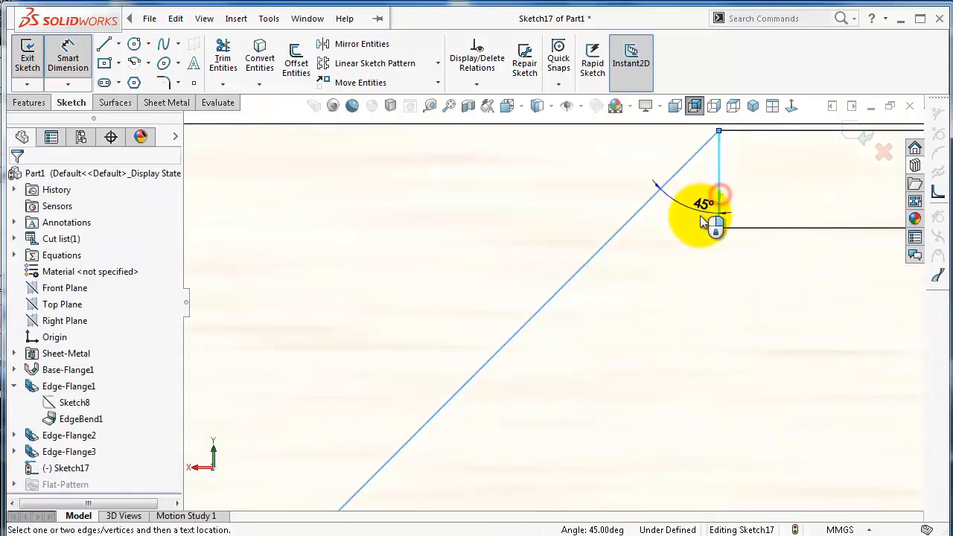
{"action": "left_click", "coordinate": [701, 221]}
{"action": "type", "text": "45"}
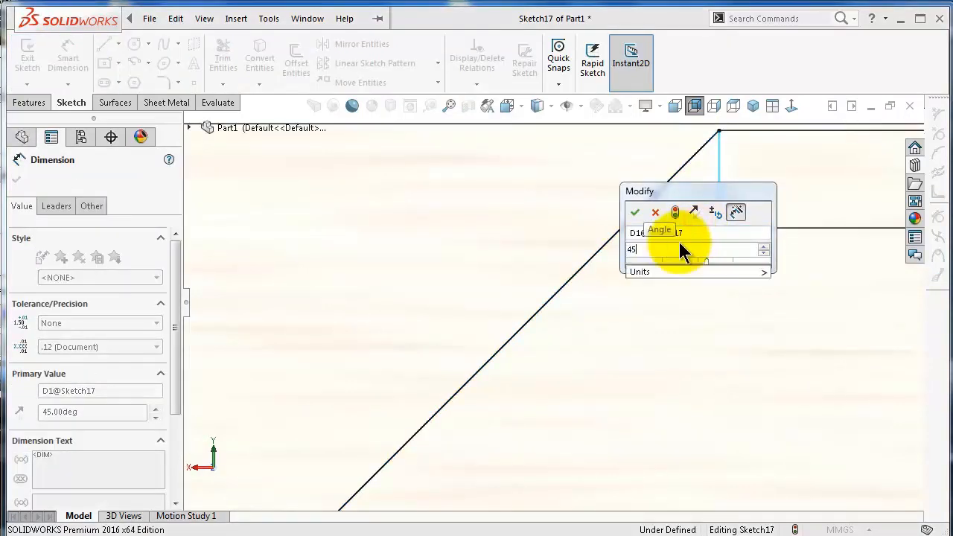
{"action": "key", "text": "Return"}
Dimension the sloping line's vertical height as 4 mm
{"action": "scroll", "coordinate": [568, 319], "scroll_direction": "up", "scroll_amount": 2}
{"action": "left_click", "coordinate": [564, 295]}
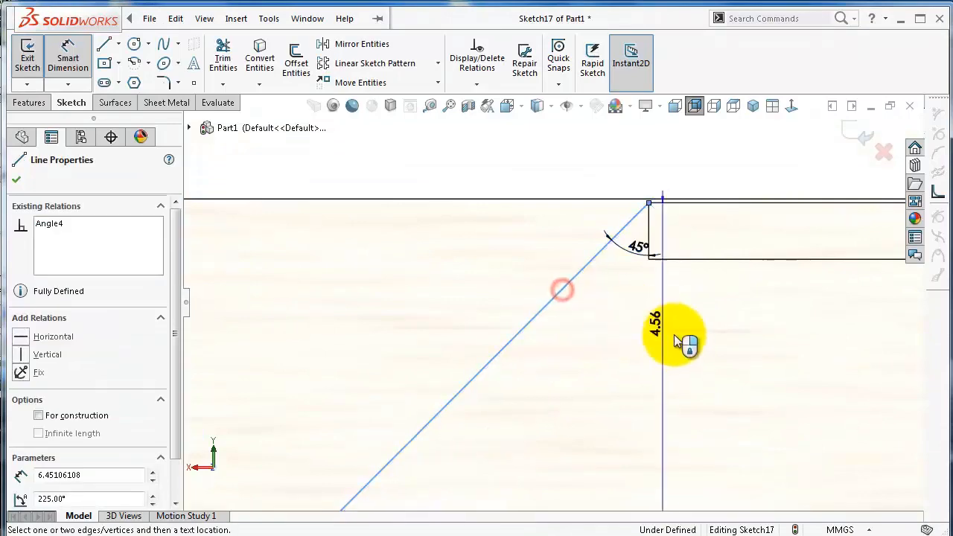
{"action": "scroll", "coordinate": [681, 350], "scroll_direction": "up", "scroll_amount": 2}
{"action": "left_click", "coordinate": [663, 374]}
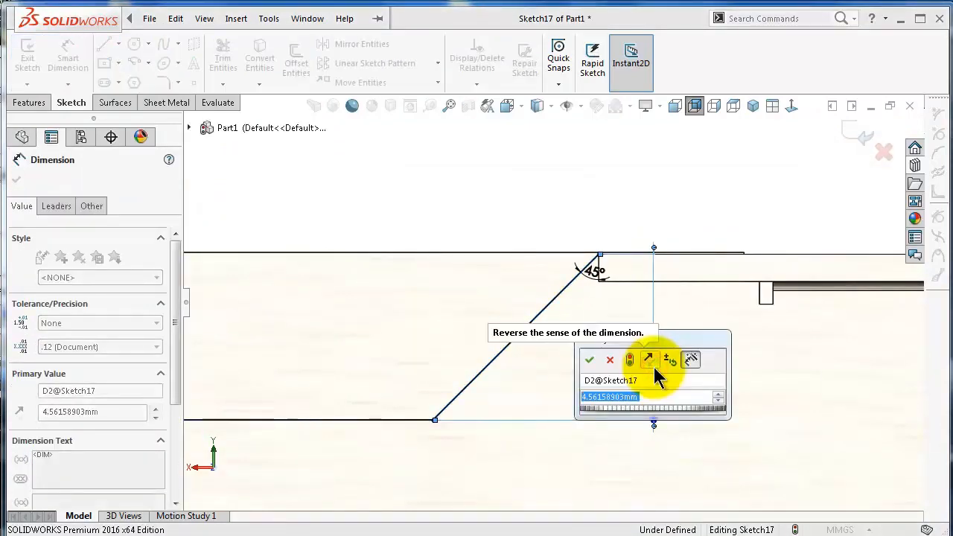
{"action": "type", "text": "4"}
{"action": "key", "text": "Return"}
Dimension the horizontal line's length as 10 mm
{"action": "scroll", "coordinate": [632, 398], "scroll_direction": "up", "scroll_amount": 2}
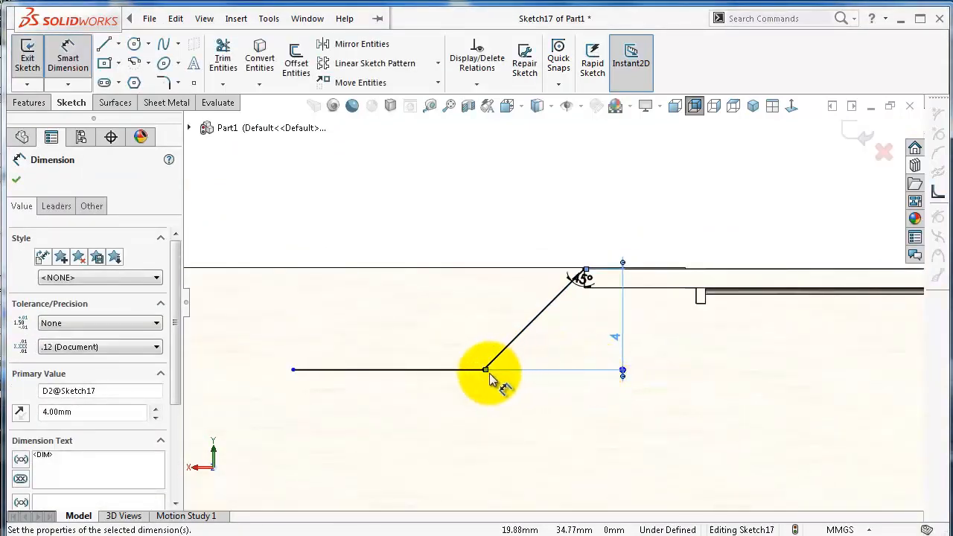
{"action": "left_click", "coordinate": [468, 371]}
{"action": "left_click", "coordinate": [421, 195]}
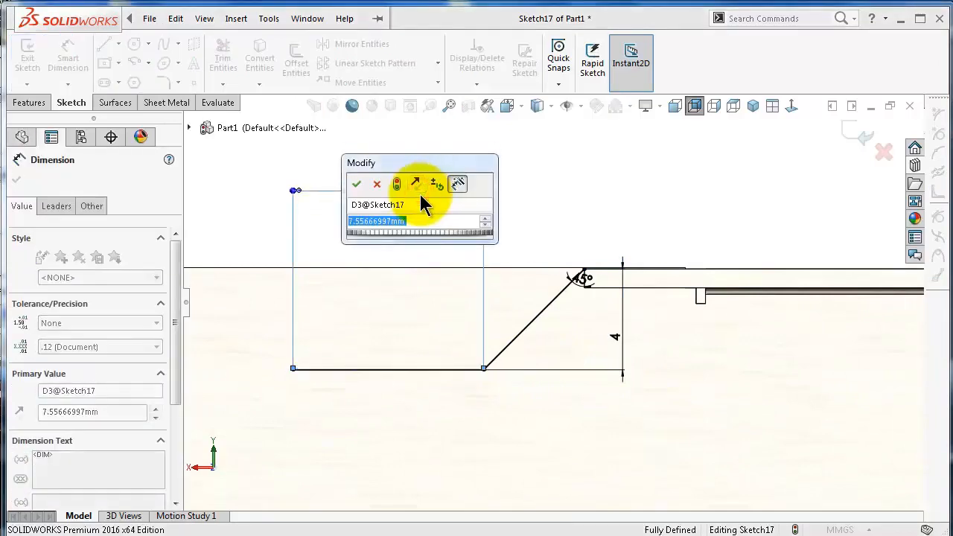
{"action": "type", "text": "10"}
{"action": "key", "text": "Return"}
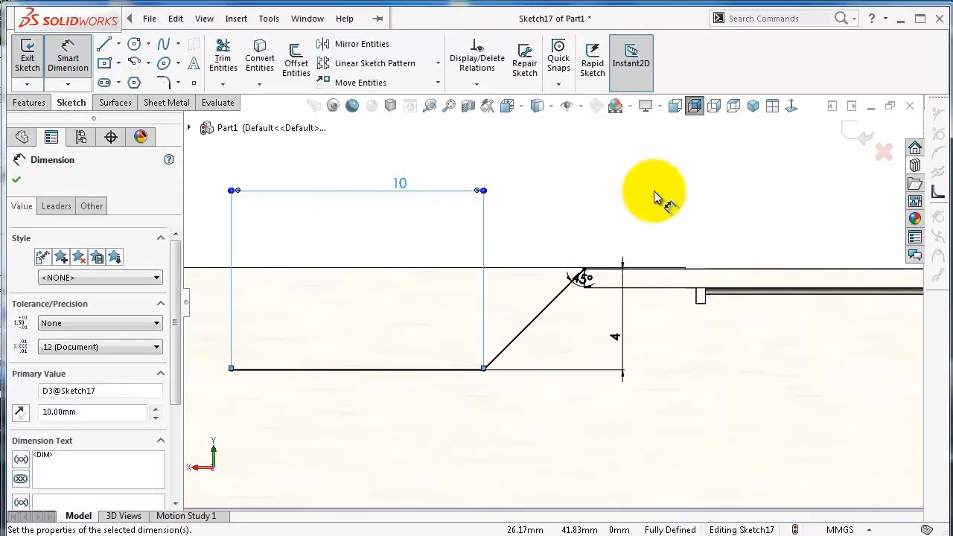
Create a miter flange from the angled profile along the stepped flange's edge, keeping the default bend radius, position and gap distance
{"action": "middle_click_drag", "start_coordinate": [654, 191], "coordinate": [655, 201]}
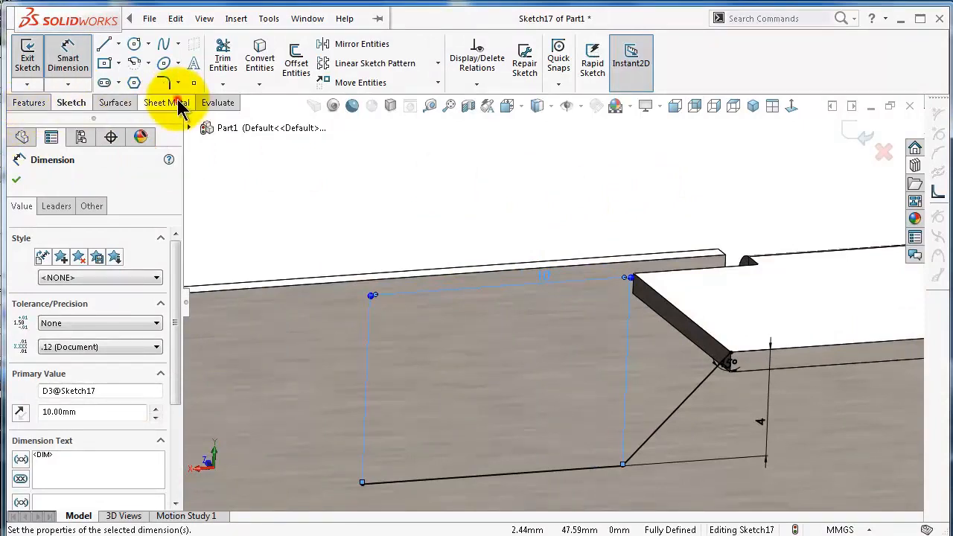
{"action": "left_click", "coordinate": [179, 104]}
{"action": "left_click", "coordinate": [211, 66]}
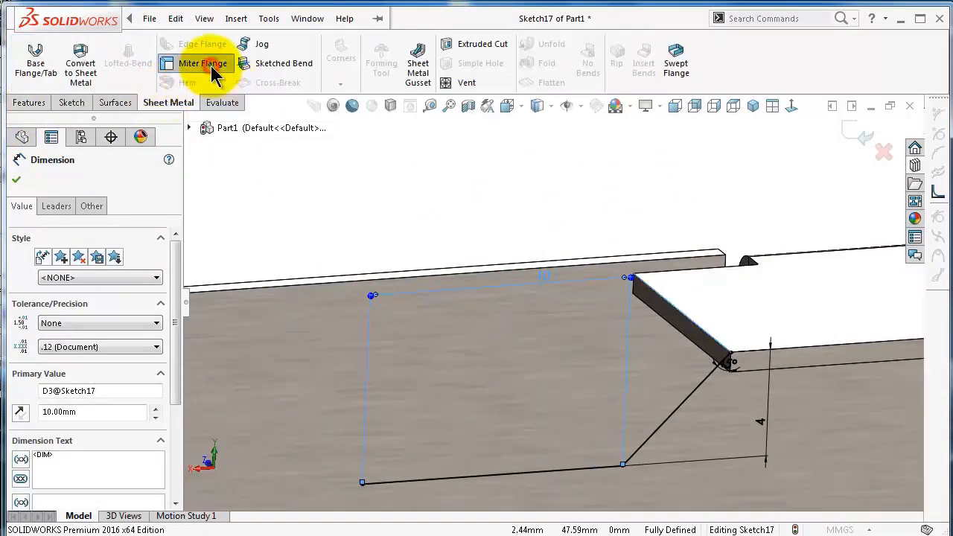
{"action": "scroll", "coordinate": [691, 370], "scroll_direction": "down", "scroll_amount": 5}
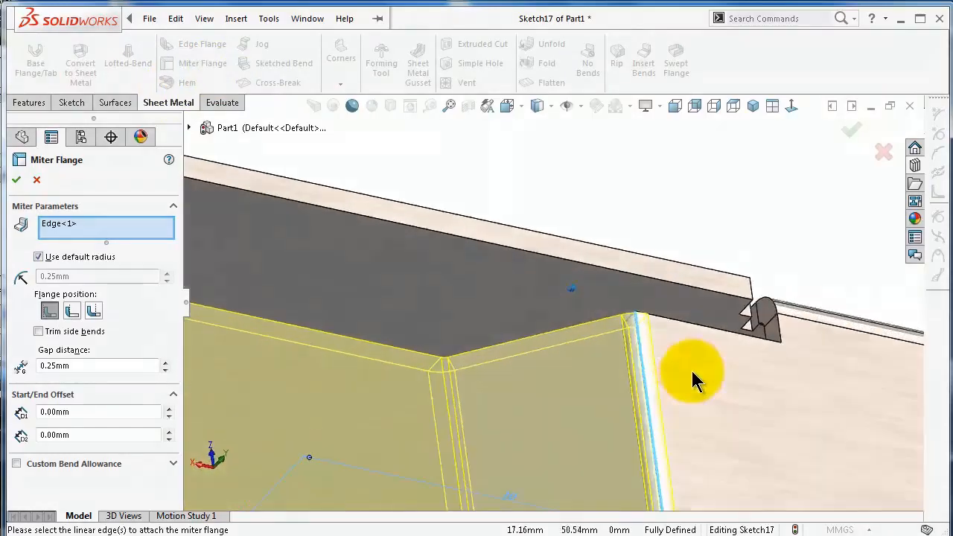
{"action": "mouse_move", "coordinate": [692, 371]}
{"action": "middle_mouse_down"}
{"action": "mouse_move", "coordinate": [641, 373]}
{"action": "mouse_move", "coordinate": [635, 344]}
{"action": "mouse_move", "coordinate": [654, 317]}
{"action": "mouse_move", "coordinate": [755, 281]}
{"action": "mouse_move", "coordinate": [823, 179]}
{"action": "mouse_move", "coordinate": [484, 303]}
{"action": "mouse_move", "coordinate": [242, 253]}
{"action": "middle_mouse_up"}
{"action": "left_click", "coordinate": [17, 181]}
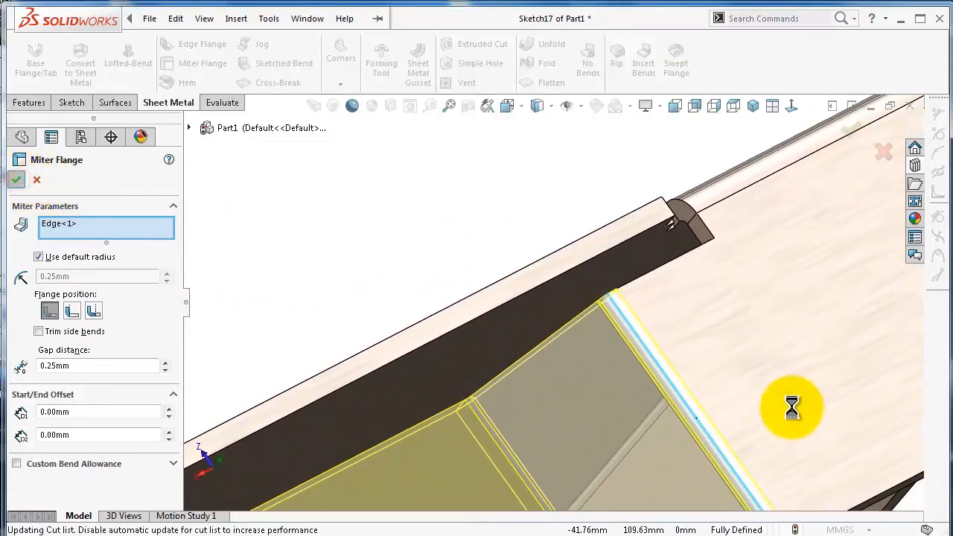
Open the profile sketch of the first edge flange, the large front wall, for editing and view it face-on
{"action": "middle_click_drag", "start_coordinate": [780, 417], "coordinate": [770, 425]}
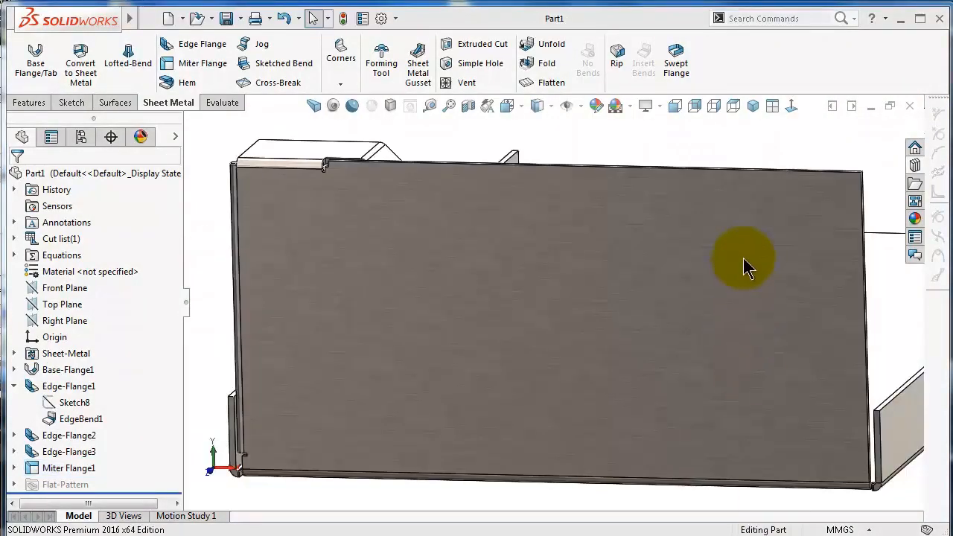
{"action": "left_click", "coordinate": [706, 243]}
{"action": "middle_click_drag", "start_coordinate": [708, 246], "coordinate": [707, 261]}
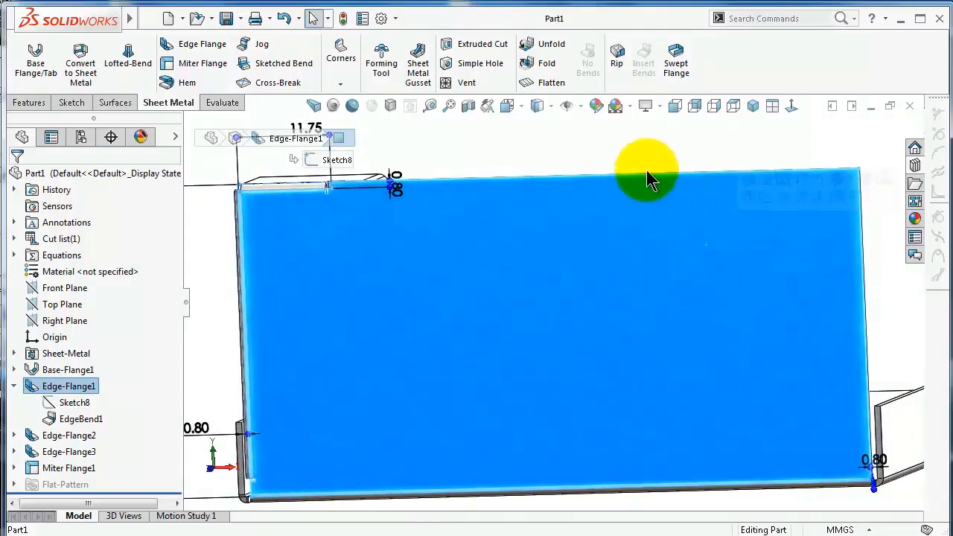
{"action": "left_click", "coordinate": [634, 145]}
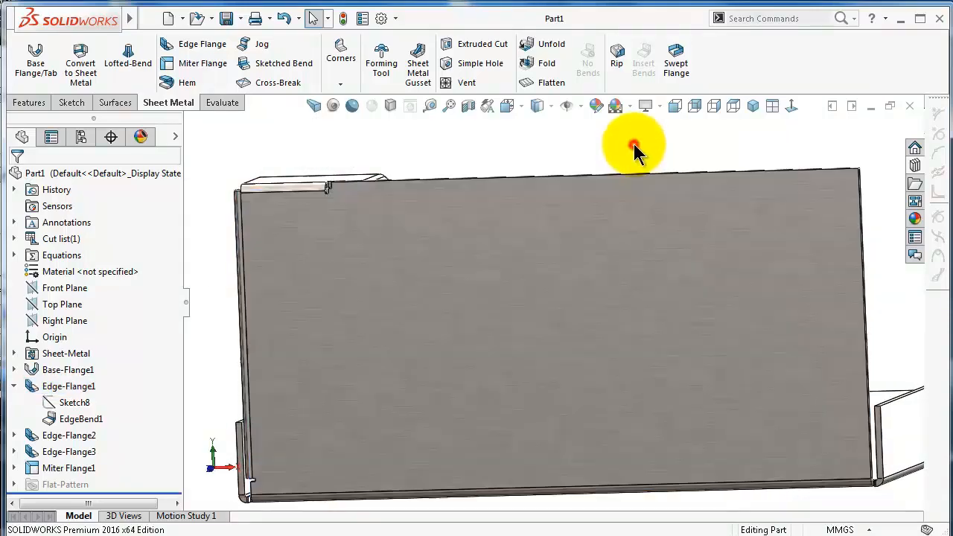
{"action": "left_click", "coordinate": [50, 391]}
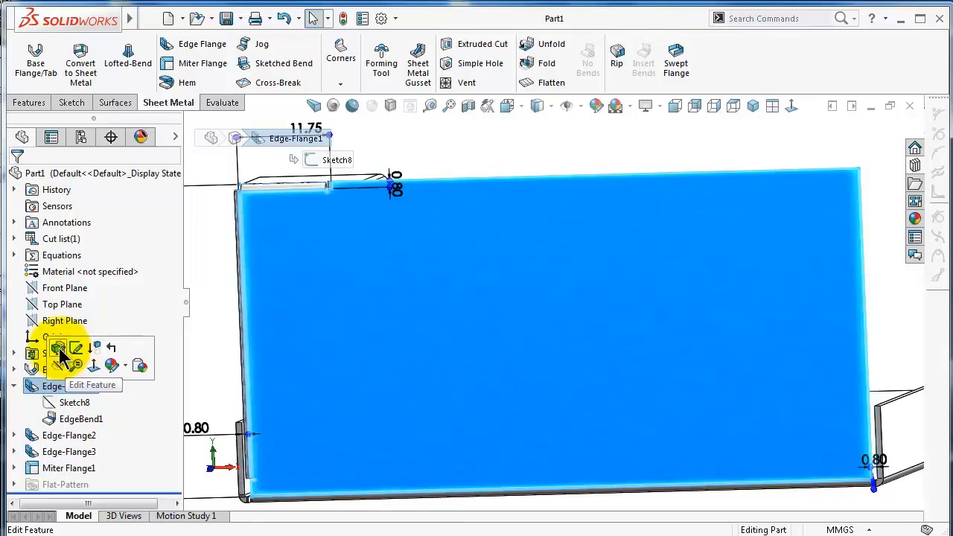
{"action": "left_click", "coordinate": [60, 351]}
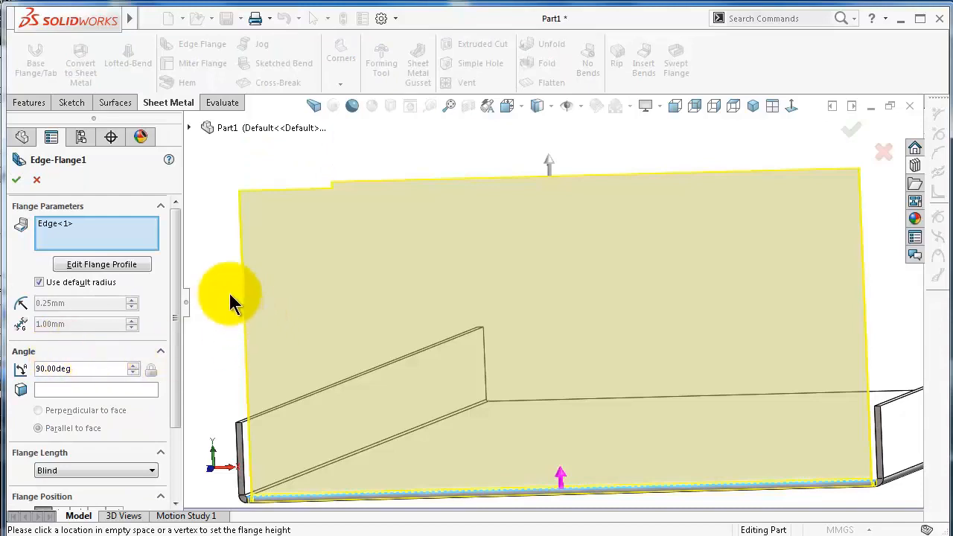
{"action": "left_click", "coordinate": [121, 270]}
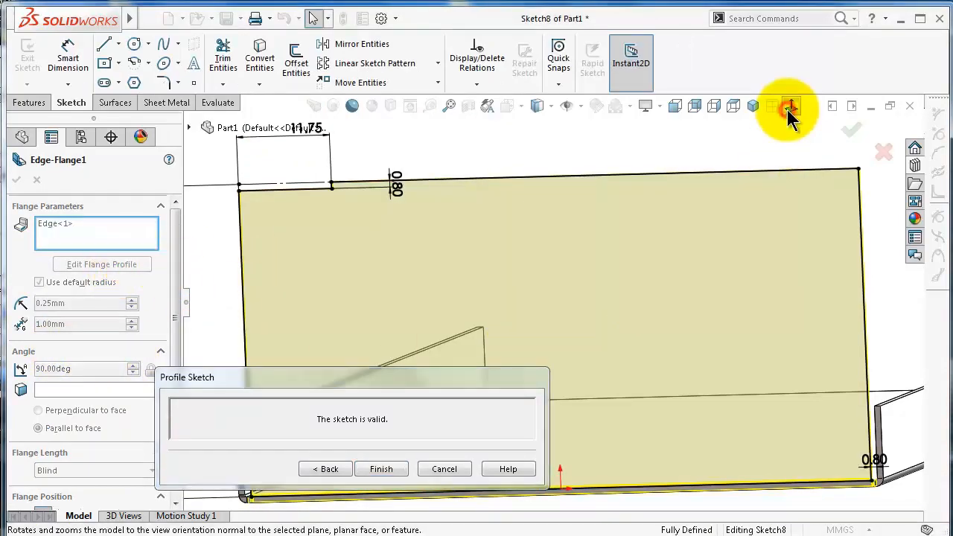
{"action": "left_click", "coordinate": [792, 106]}
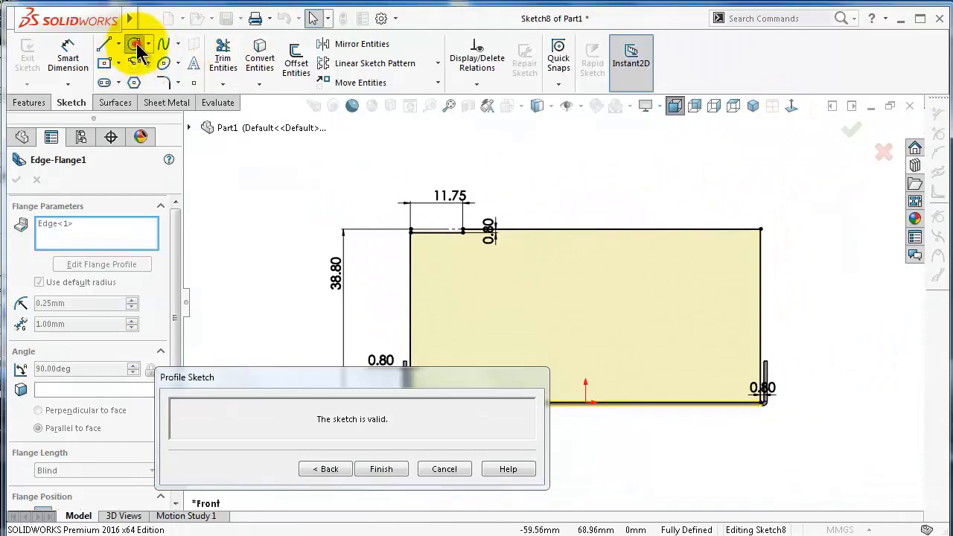
Sketch two large vertically aligned circles right of the flange's middle, the upper one about 3.5 mm in radius and the other near the bottom edge
{"action": "left_click", "coordinate": [134, 45]}
{"action": "left_click", "coordinate": [606, 257]}
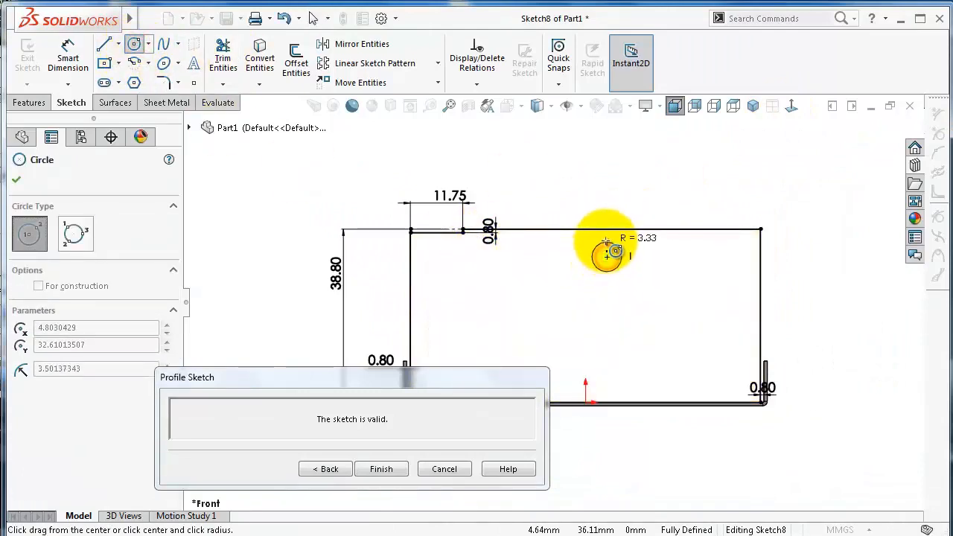
{"action": "left_click", "coordinate": [606, 241]}
{"action": "scroll", "coordinate": [630, 313], "scroll_direction": "down", "scroll_amount": 3}
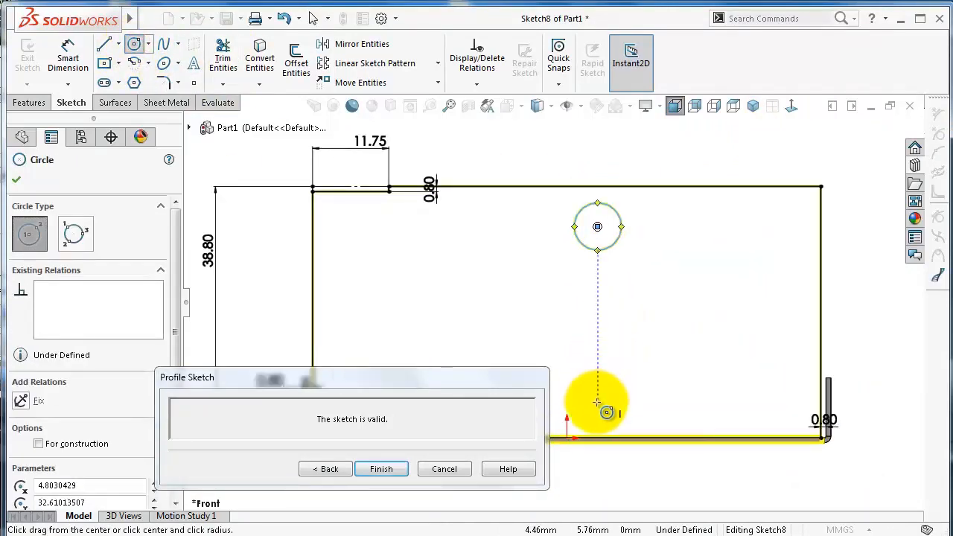
{"action": "left_click", "coordinate": [597, 392]}
{"action": "left_click", "coordinate": [604, 386]}
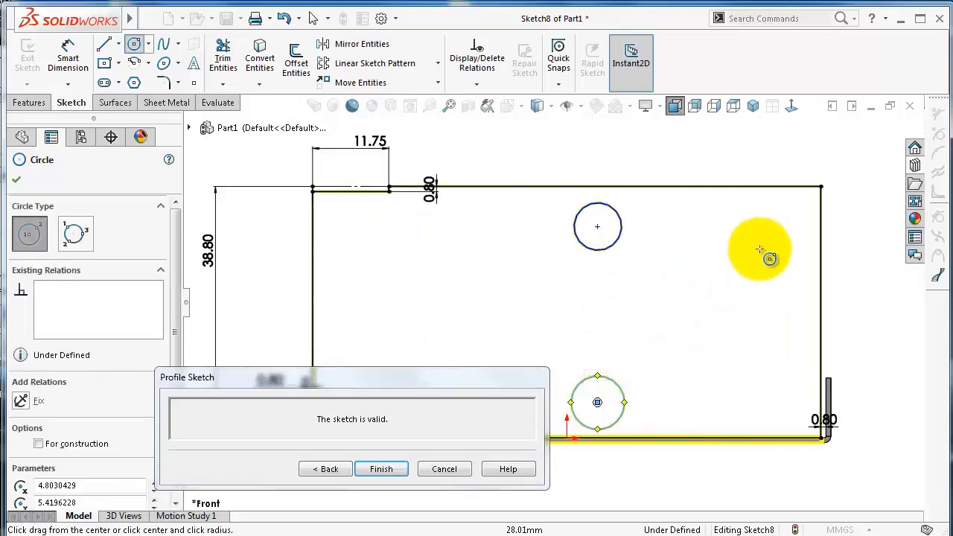
Sketch two small circles near the flange's right edge, level with the large ones, the upper one about 1.4 mm in radius
{"action": "left_click", "coordinate": [785, 226]}
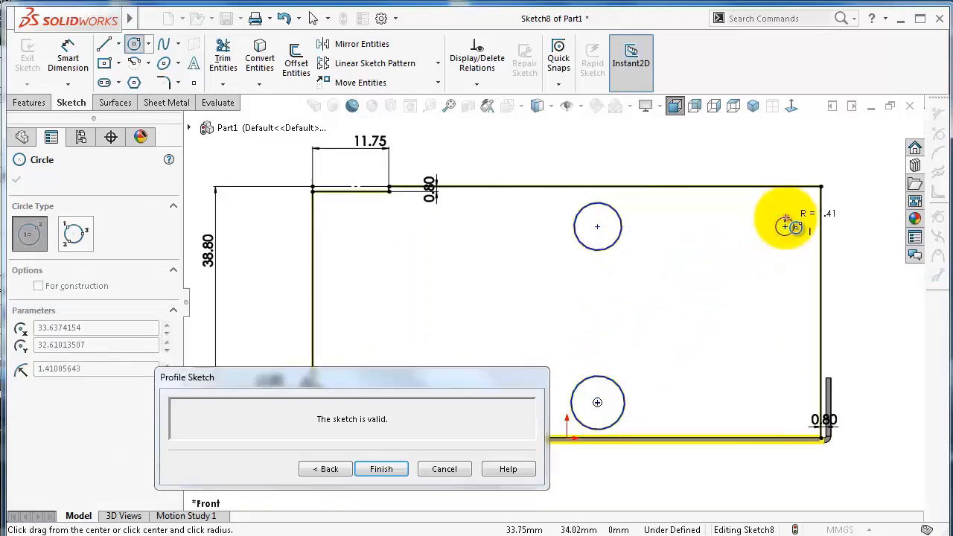
{"action": "left_click", "coordinate": [790, 225]}
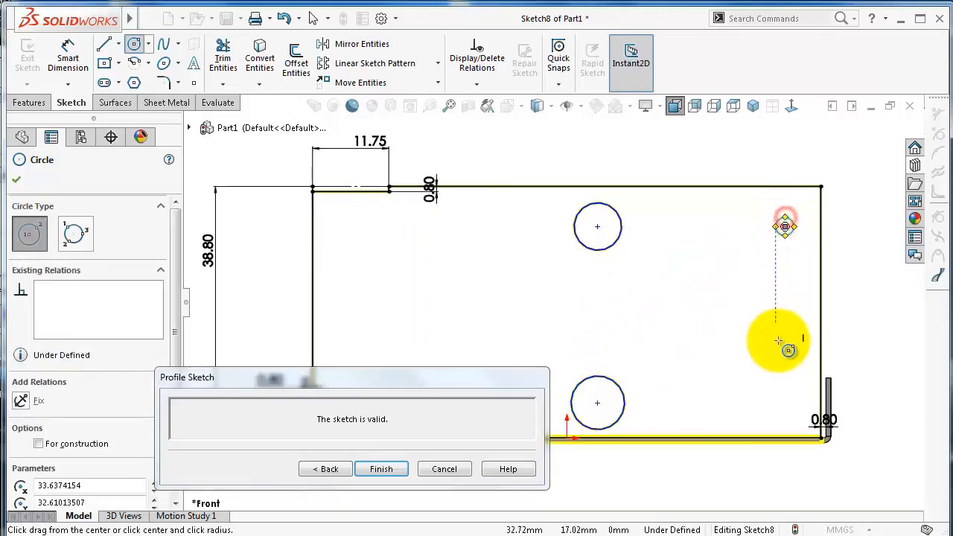
{"action": "left_click", "coordinate": [785, 406]}
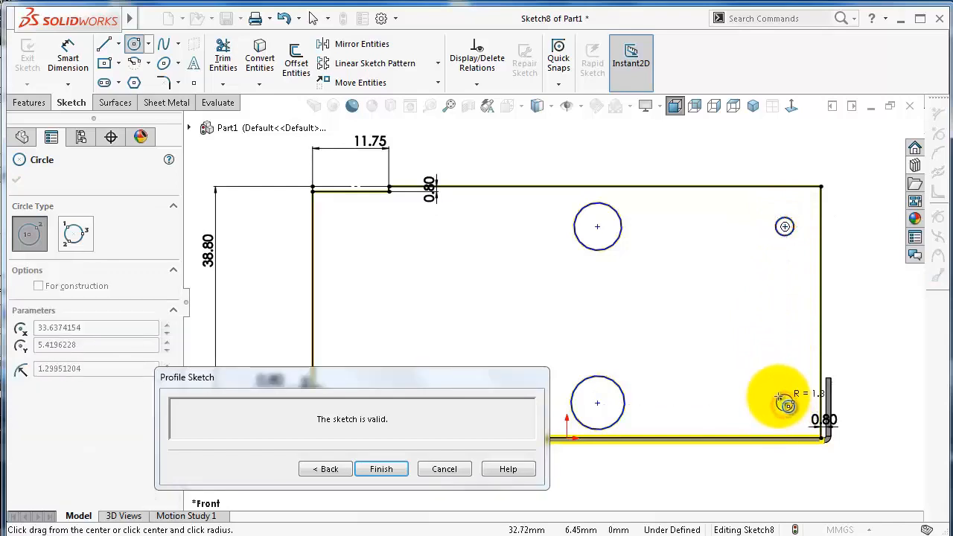
{"action": "left_click", "coordinate": [779, 394]}
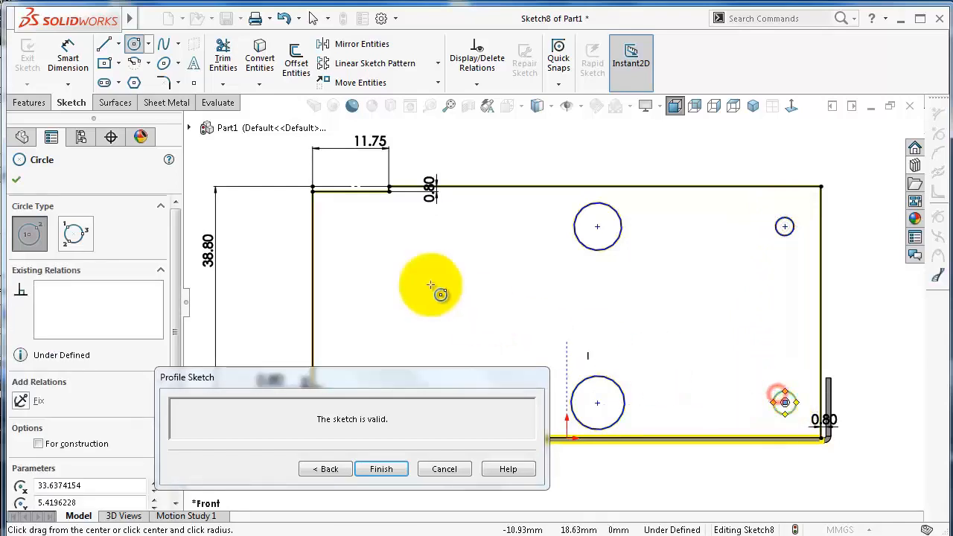
Sketch two more small circles near the flange's left edge, one in the upper corner and one in the lower corner
{"action": "left_click", "coordinate": [334, 218]}
{"action": "left_click", "coordinate": [332, 214]}
{"action": "mouse_move", "coordinate": [432, 377]}
{"action": "left_mouse_down"}
{"action": "mouse_move", "coordinate": [388, 429]}
{"action": "mouse_move", "coordinate": [730, 358]}
{"action": "mouse_move", "coordinate": [756, 365]}
{"action": "mouse_move", "coordinate": [692, 139]}
{"action": "mouse_move", "coordinate": [580, 112]}
{"action": "left_mouse_up"}
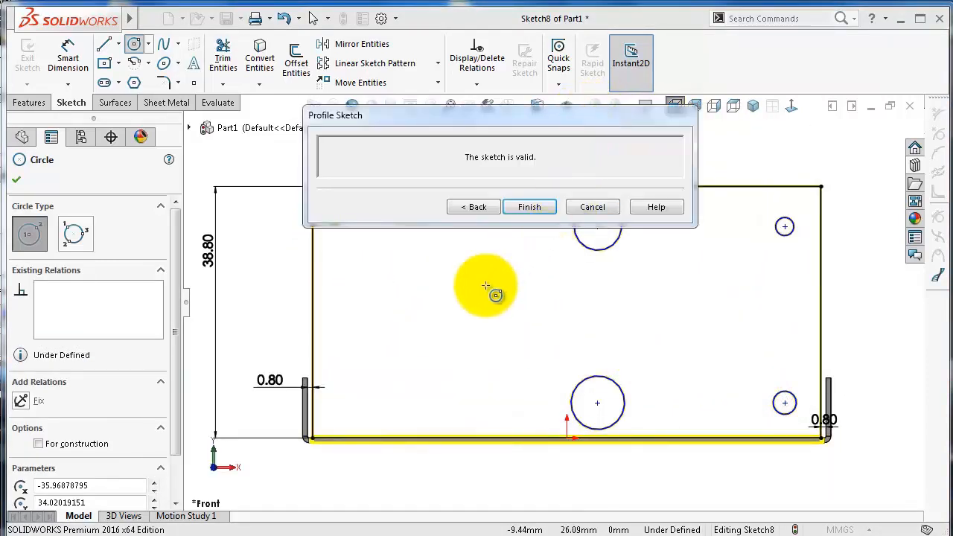
{"action": "left_click", "coordinate": [341, 405]}
{"action": "left_click", "coordinate": [344, 407]}
{"action": "mouse_move", "coordinate": [524, 116]}
{"action": "left_mouse_down"}
{"action": "mouse_move", "coordinate": [227, 156]}
{"action": "mouse_move", "coordinate": [171, 251]}
{"action": "mouse_move", "coordinate": [272, 419]}
{"action": "mouse_move", "coordinate": [246, 423]}
{"action": "mouse_move", "coordinate": [255, 414]}
{"action": "left_mouse_up"}
{"action": "scroll", "coordinate": [607, 298], "scroll_direction": "up", "scroll_amount": 3}
{"action": "scroll", "coordinate": [603, 301], "scroll_direction": "down", "scroll_amount": 1}
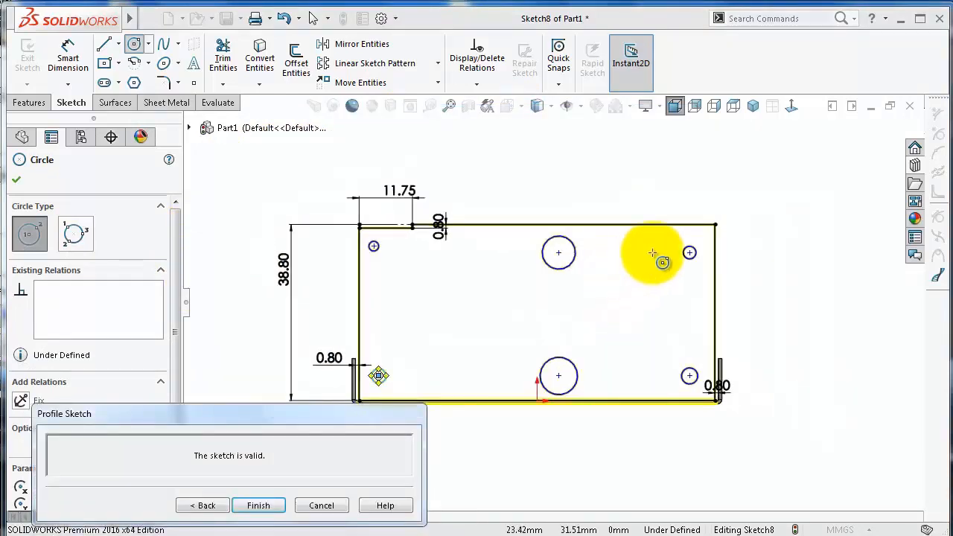
{"action": "scroll", "coordinate": [670, 249], "scroll_direction": "down", "scroll_amount": 3}
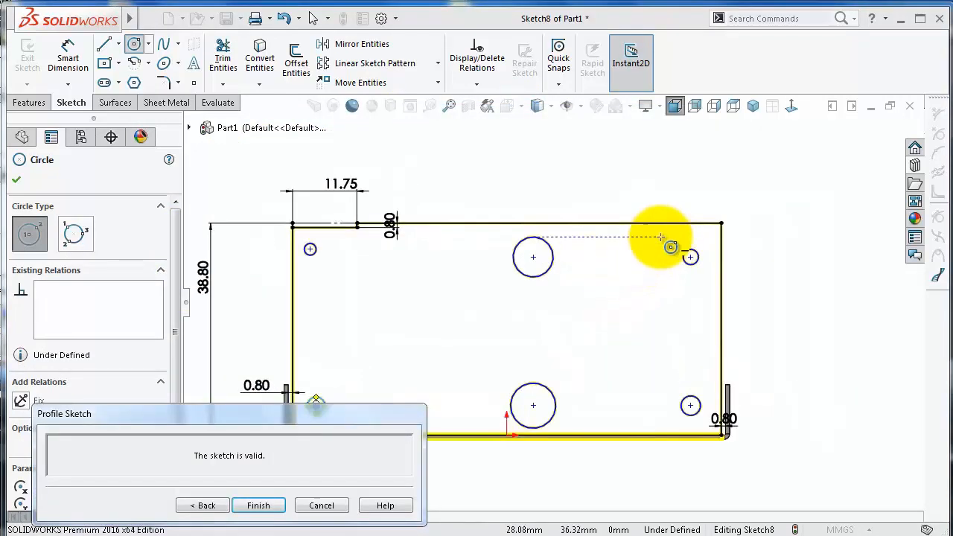
{"action": "left_click", "coordinate": [106, 49]}
{"action": "scroll", "coordinate": [599, 186], "scroll_direction": "down", "scroll_amount": 2}
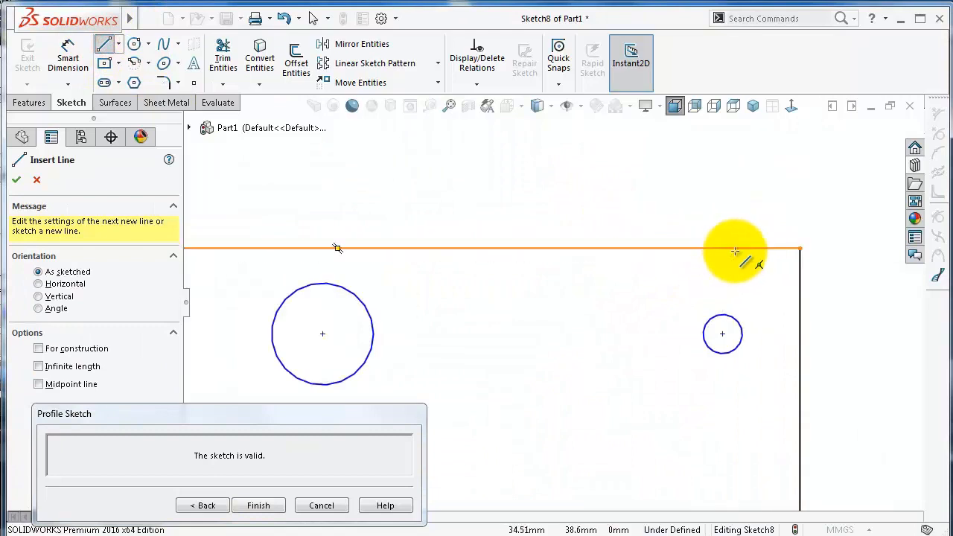
{"action": "key", "text": "Escape"}
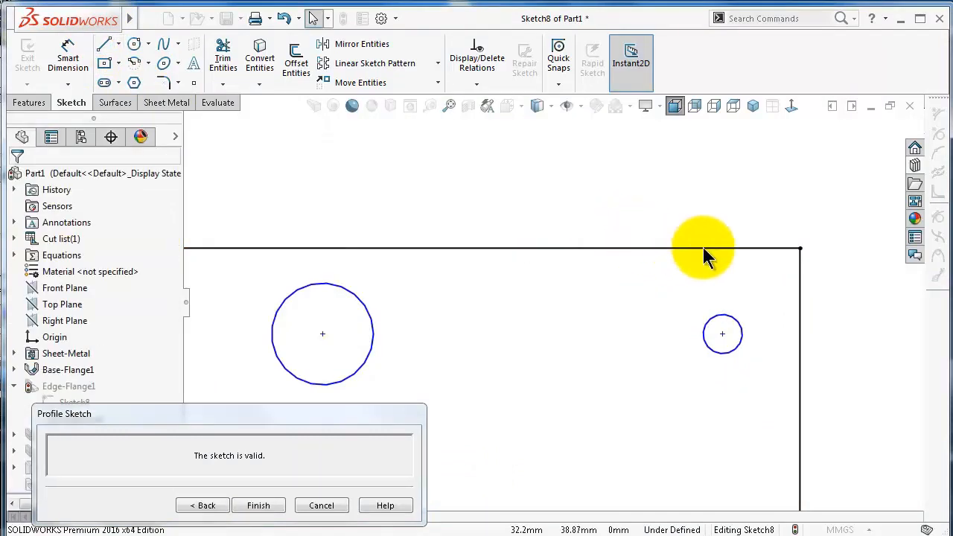
Convert the flange profile's long top edge and its right vertical edge into construction lines
{"action": "left_click", "coordinate": [704, 248]}
{"action": "left_click", "coordinate": [759, 203]}
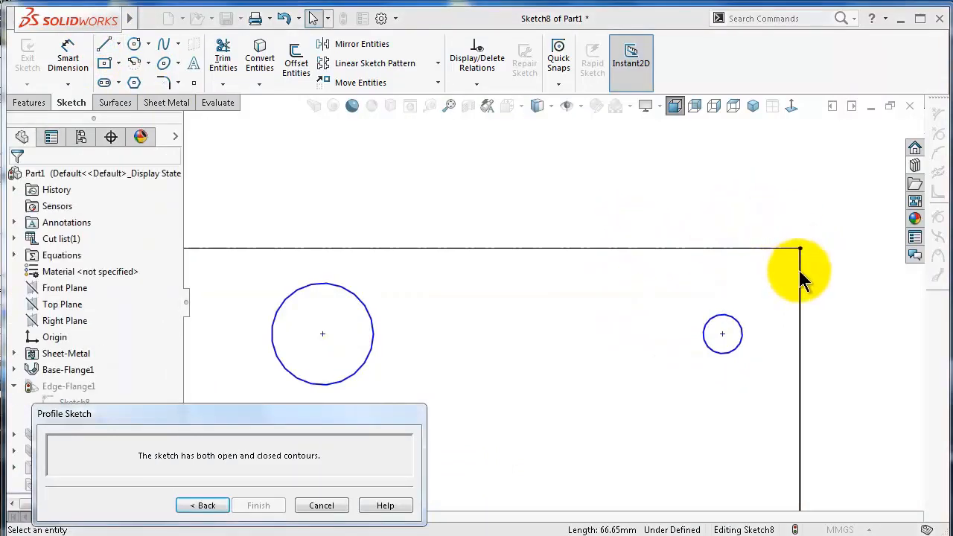
{"action": "left_click", "coordinate": [801, 274]}
{"action": "left_click", "coordinate": [855, 230]}
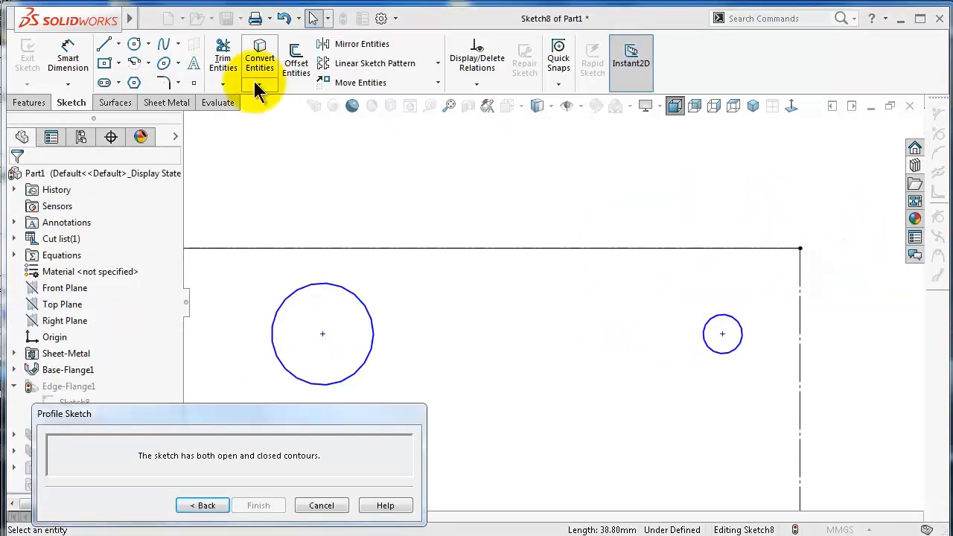
Sketch a corner notch with a line about 2.3 mm down from the top edge and a horizontal line to the right edge
{"action": "left_click", "coordinate": [105, 45]}
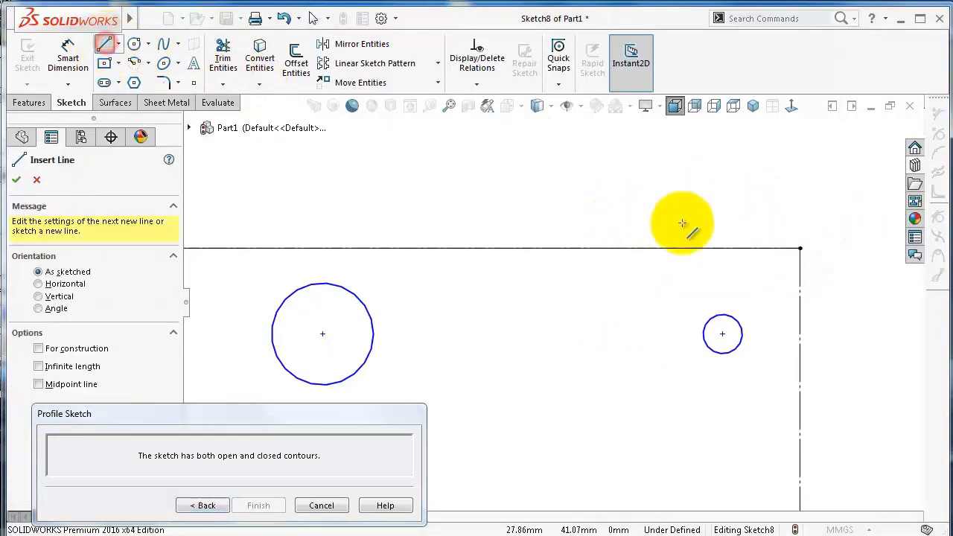
{"action": "left_click", "coordinate": [748, 248]}
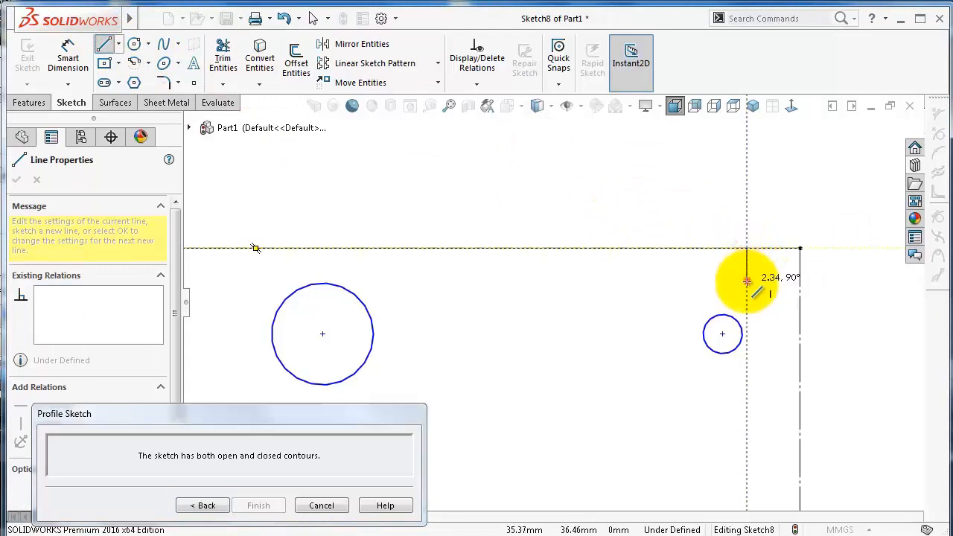
{"action": "left_click", "coordinate": [747, 280]}
{"action": "left_click", "coordinate": [800, 280]}
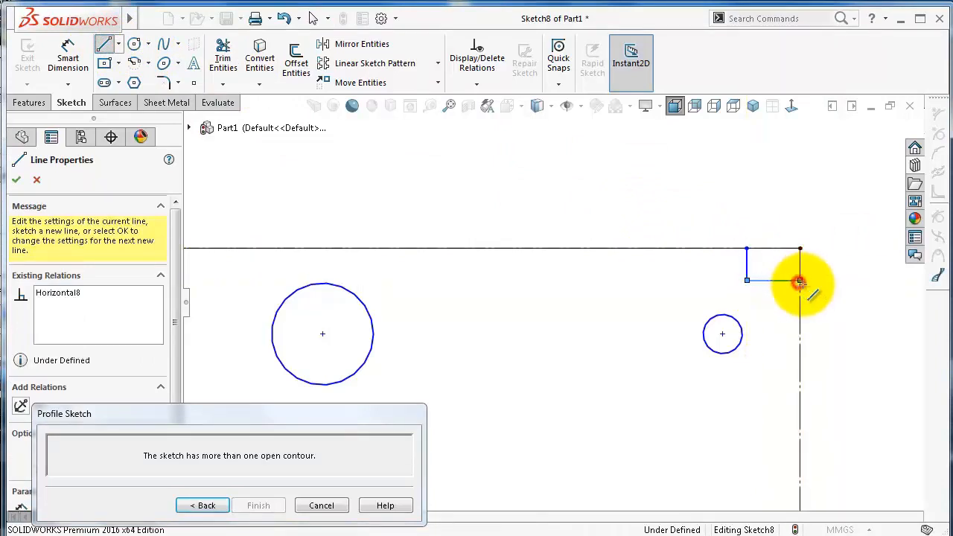
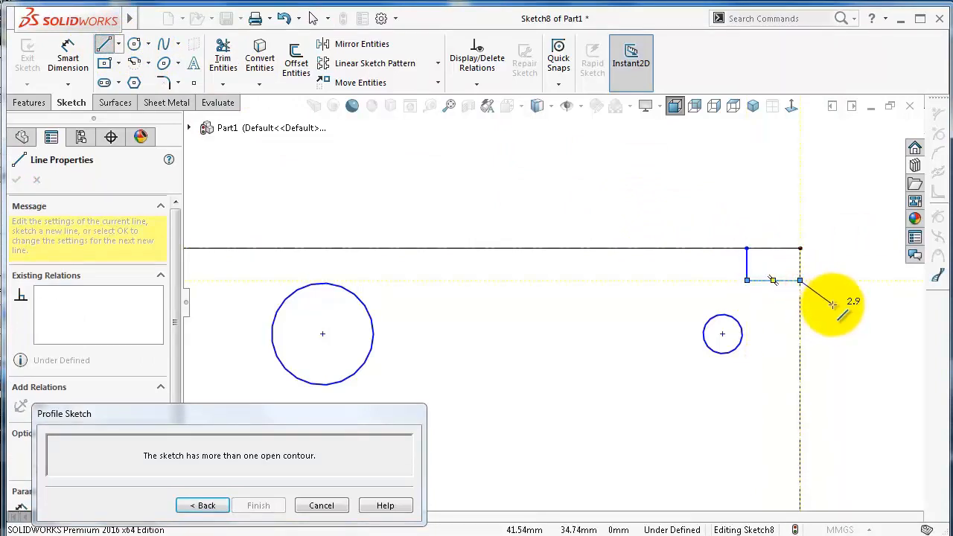
{"action": "key", "text": "Escape"}
Close the profile with a vertical line from the notch to the lower right corner and a horizontal line from the notch to the upper left step
{"action": "scroll", "coordinate": [824, 304], "scroll_direction": "up", "scroll_amount": 3}
{"action": "right_click_drag", "start_coordinate": [795, 345], "coordinate": [713, 335]}
{"action": "left_click", "coordinate": [696, 290]}
{"action": "scroll", "coordinate": [700, 328], "scroll_direction": "up", "scroll_amount": 2}
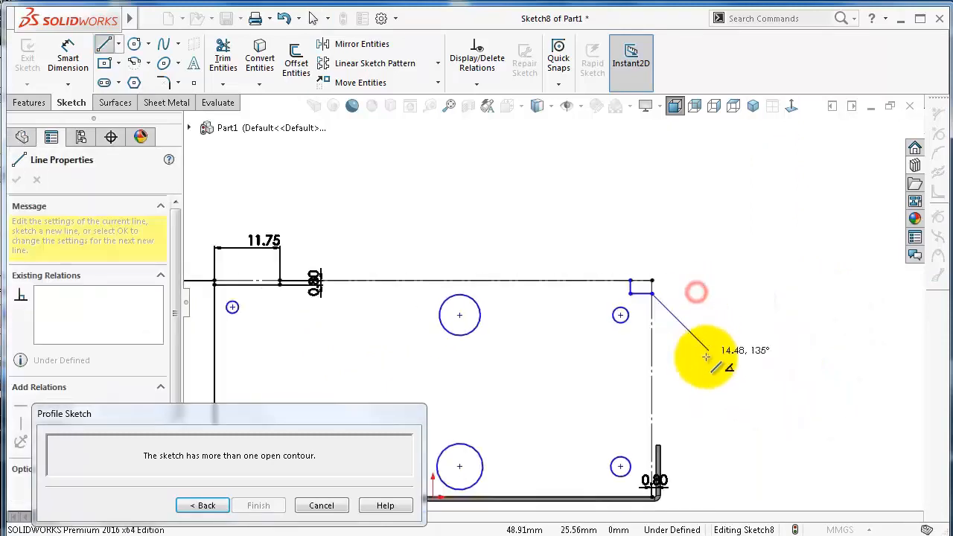
{"action": "left_click", "coordinate": [637, 462]}
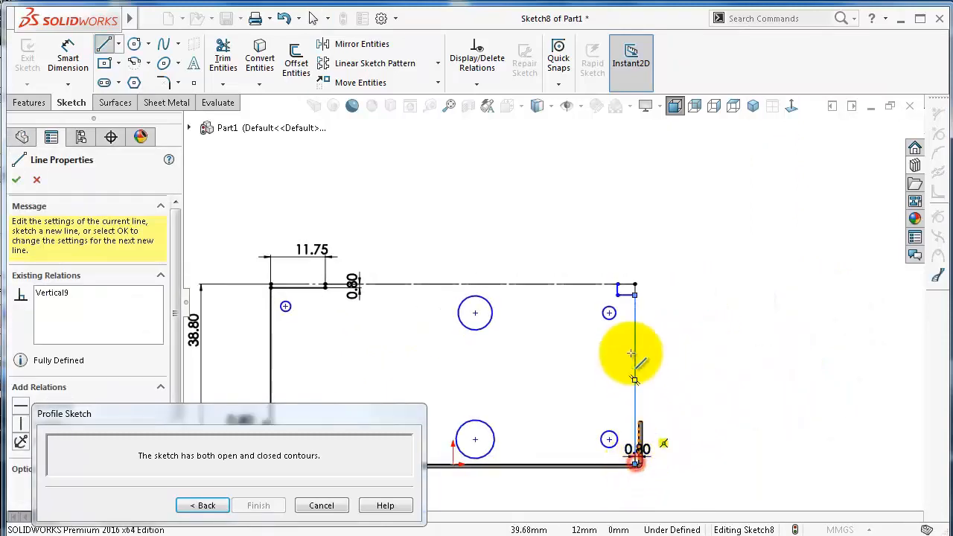
{"action": "left_click", "coordinate": [618, 284]}
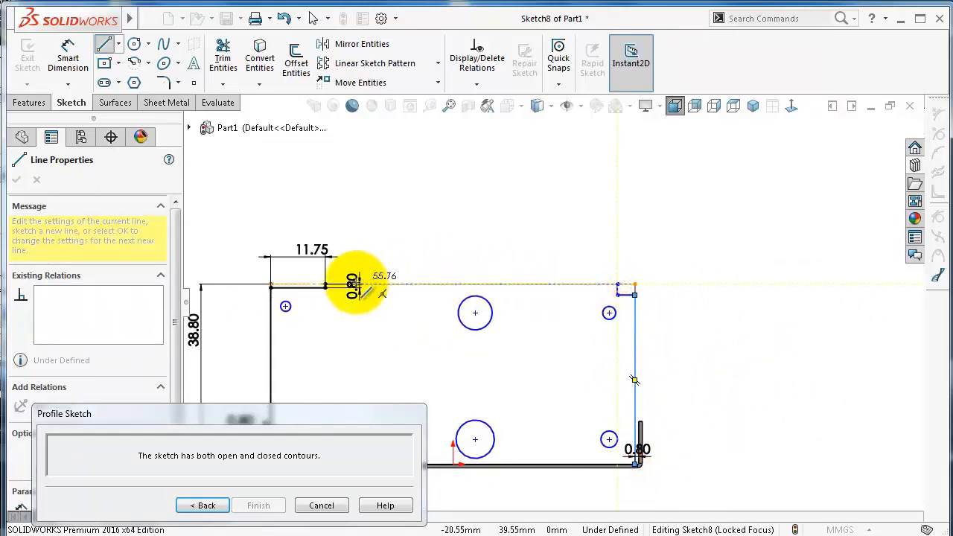
{"action": "left_click", "coordinate": [325, 284]}
Dimension the upper right corner notch as 1 mm deep and 3 mm wide
{"action": "scroll", "coordinate": [626, 313], "scroll_direction": "down", "scroll_amount": 5}
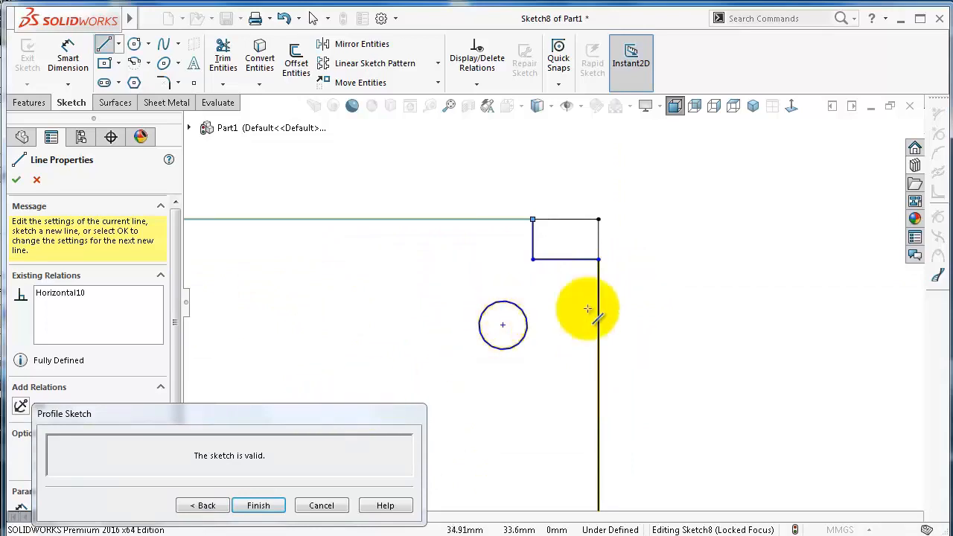
{"action": "right_click_drag", "start_coordinate": [705, 317], "coordinate": [696, 203]}
{"action": "left_click", "coordinate": [534, 238]}
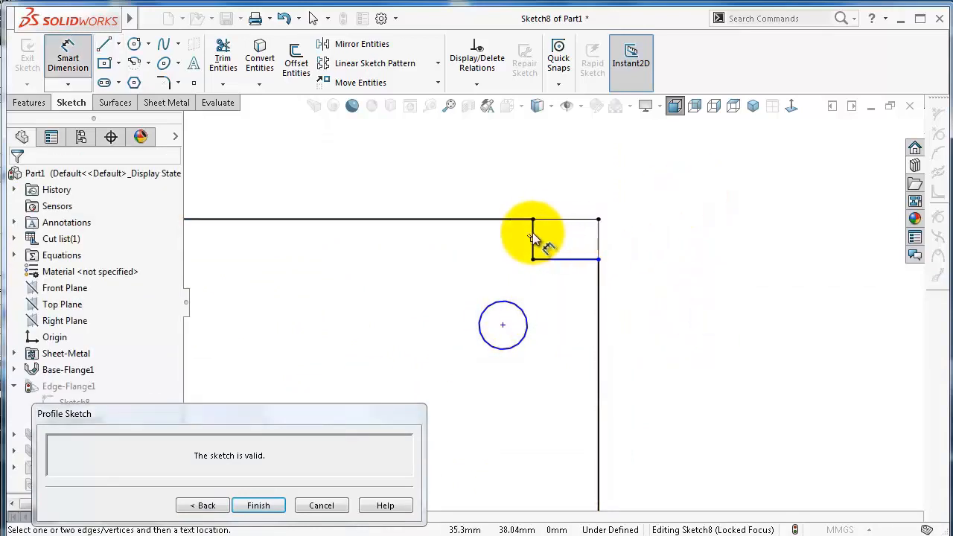
{"action": "left_click", "coordinate": [494, 190]}
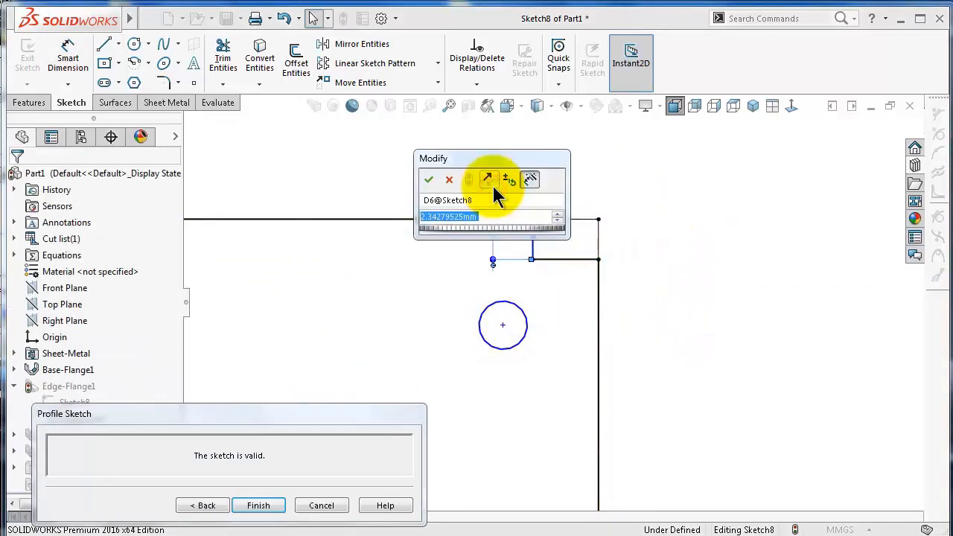
{"action": "type", "text": "1"}
{"action": "key", "text": "Return"}
{"action": "left_click", "coordinate": [580, 237]}
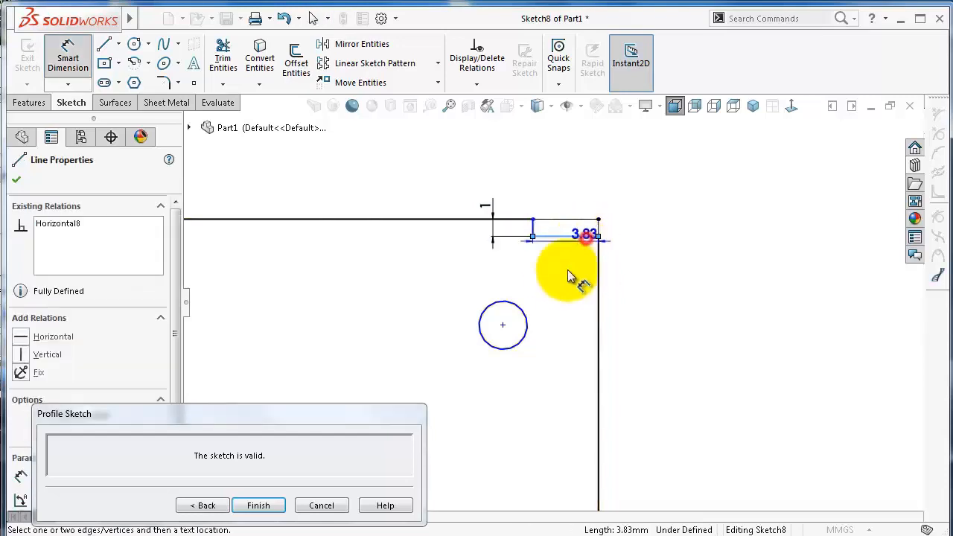
{"action": "left_click", "coordinate": [438, 280]}
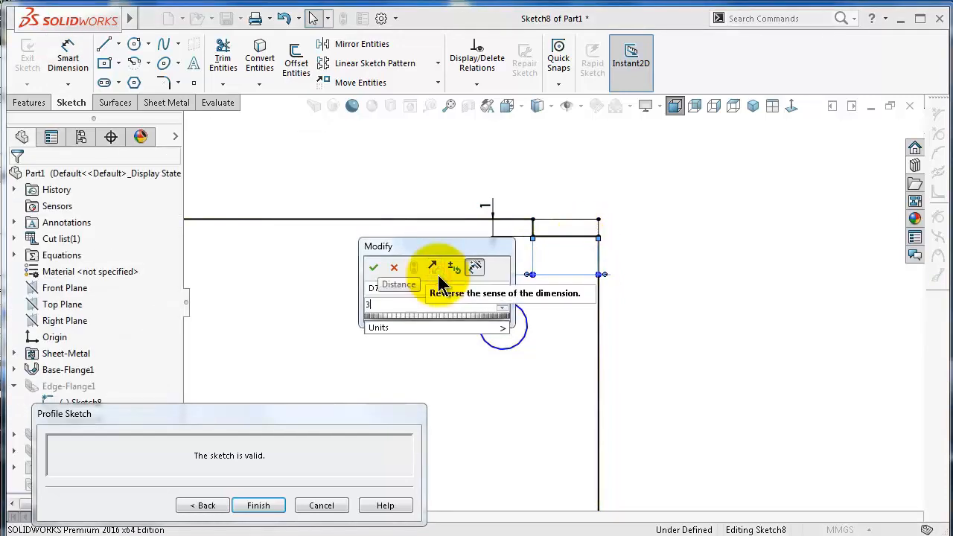
{"action": "type", "text": "3"}
{"action": "key", "text": "Return"}
Dimension the small circle in the flange's upper right corner with a 2.5 mm diameter
{"action": "scroll", "coordinate": [544, 364], "scroll_direction": "up", "scroll_amount": 8}
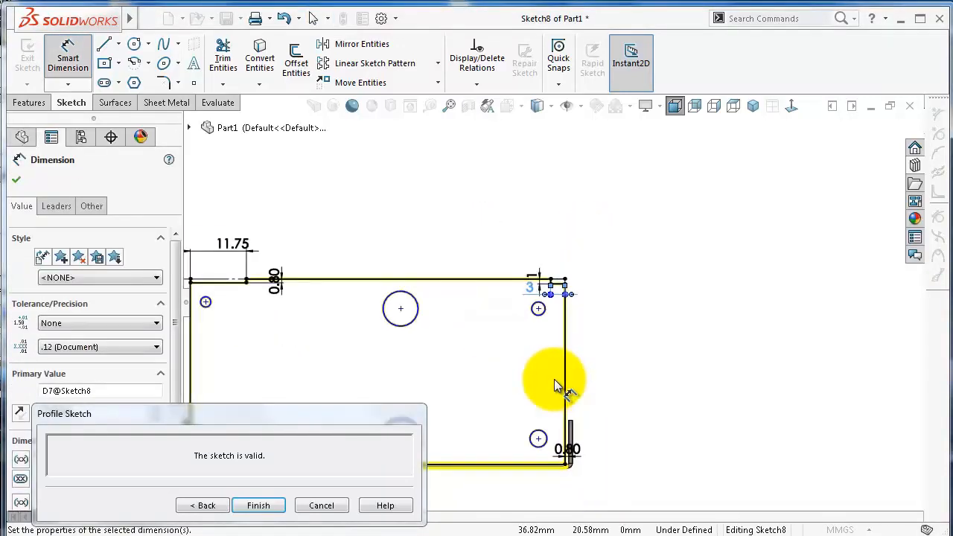
{"action": "scroll", "coordinate": [524, 349], "scroll_direction": "down", "scroll_amount": 3}
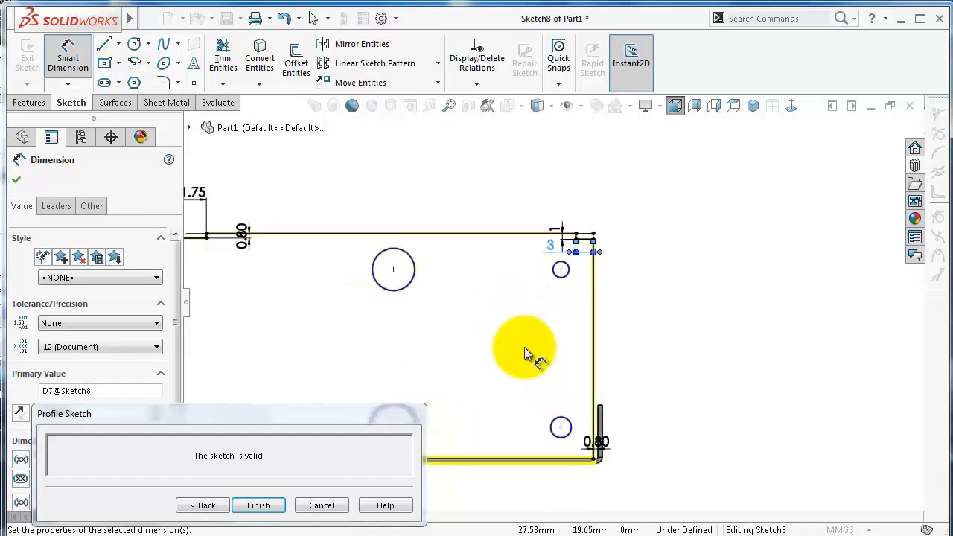
{"action": "left_click", "coordinate": [569, 269]}
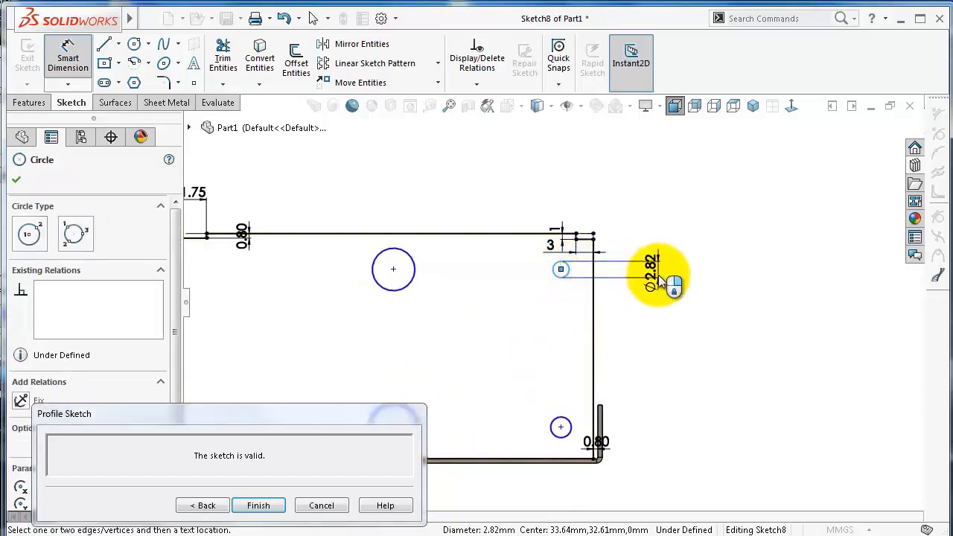
{"action": "left_click", "coordinate": [662, 277]}
{"action": "type", "text": "2.5"}
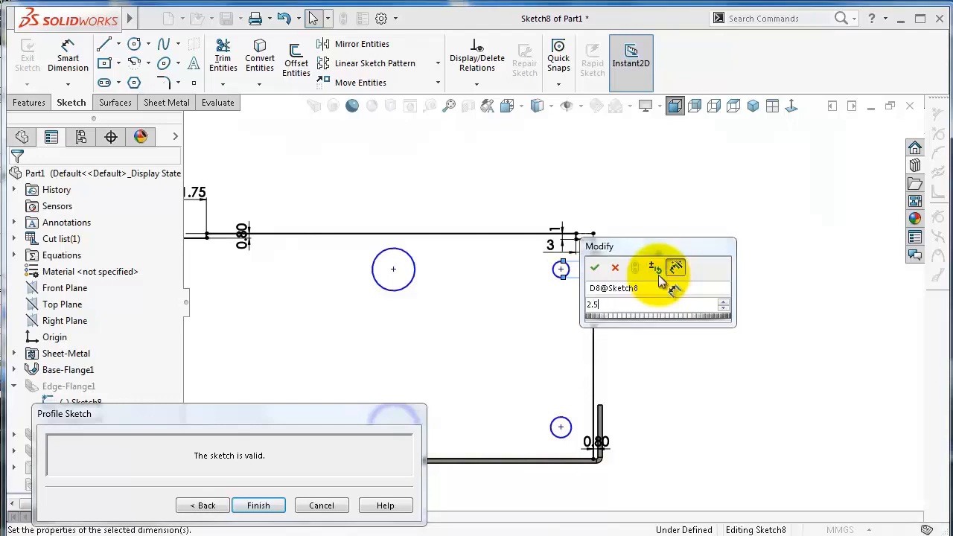
{"action": "key", "text": "Return"}
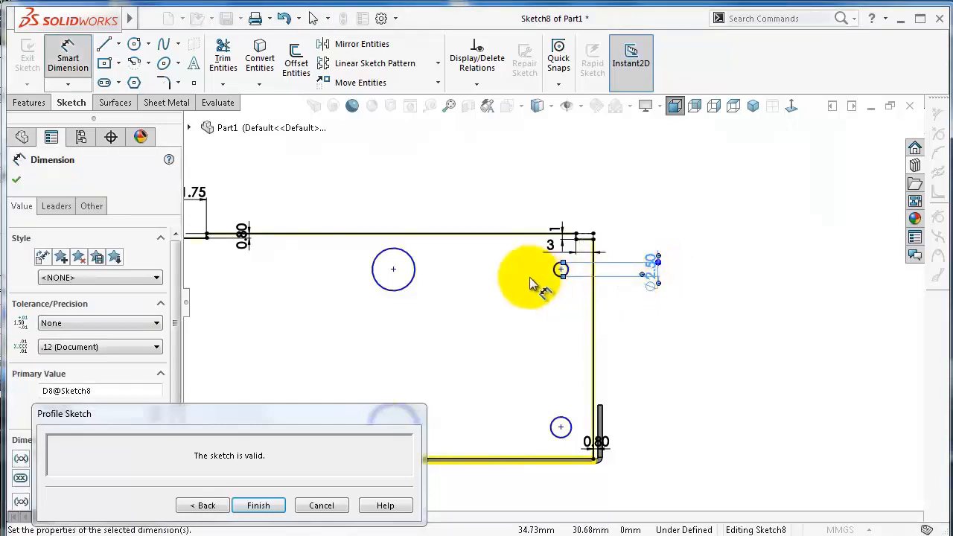
Dimension the large circle near the flange's top edge with a 3.5 mm diameter
{"action": "left_click", "coordinate": [415, 268]}
{"action": "left_click", "coordinate": [447, 202]}
{"action": "type", "text": "3"}
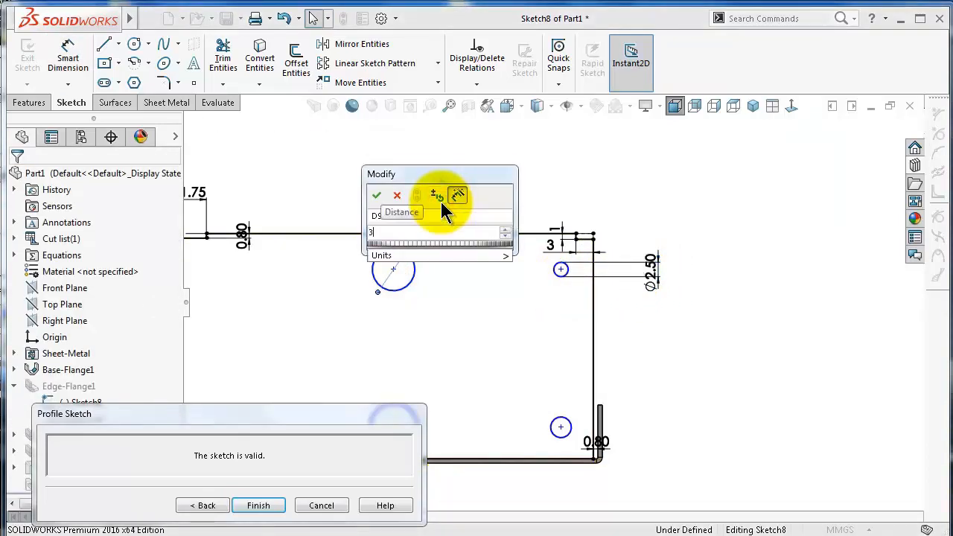
{"action": "type", "text": ".5"}
{"action": "key", "text": "Return"}
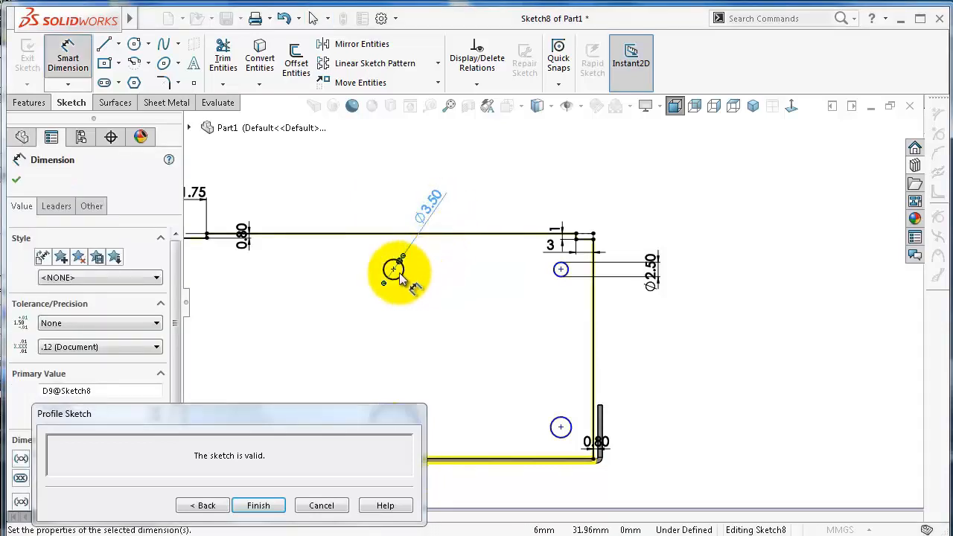
Place the 3.5 mm circle's centre 25 mm from the flange's right vertical edge
{"action": "scroll", "coordinate": [413, 268], "scroll_direction": "down", "scroll_amount": 3}
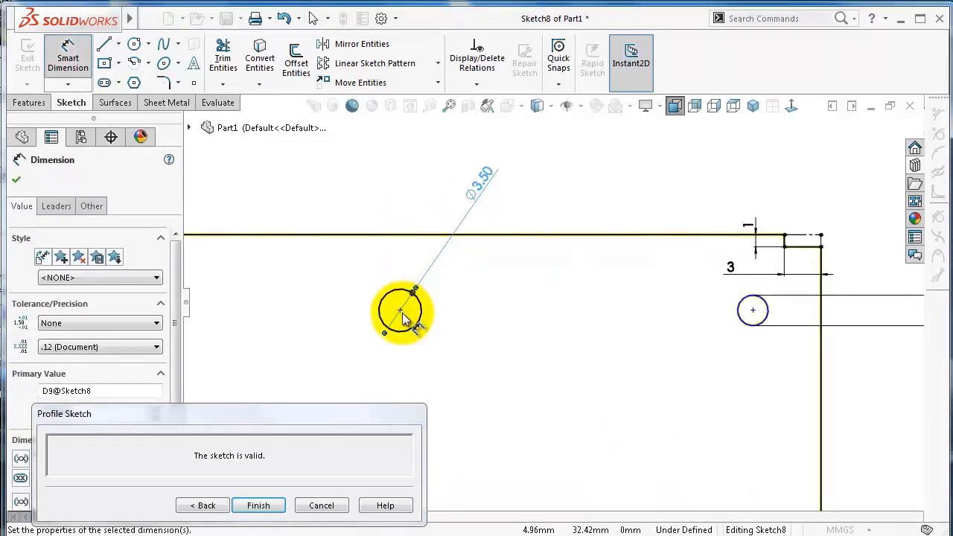
{"action": "left_click", "coordinate": [401, 311]}
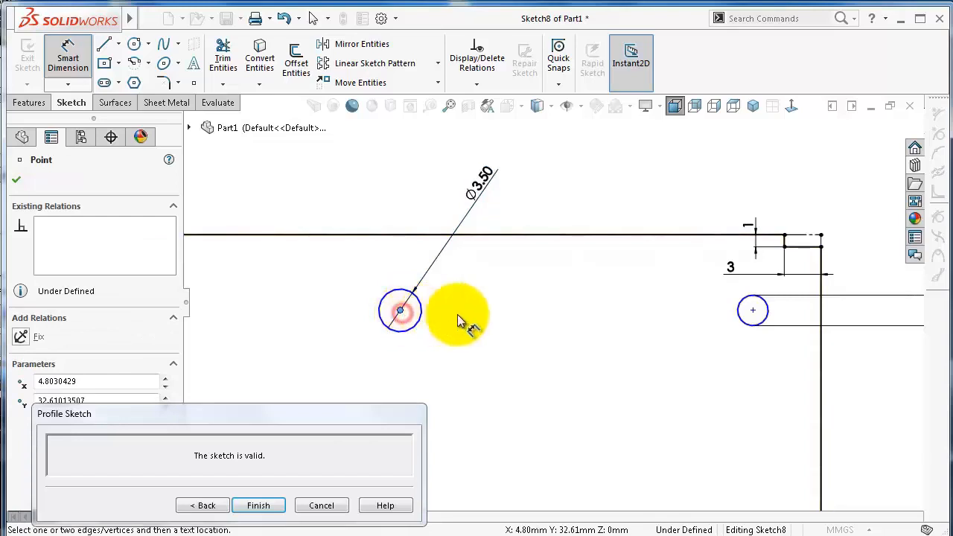
{"action": "left_click", "coordinate": [820, 367]}
{"action": "left_click", "coordinate": [722, 179]}
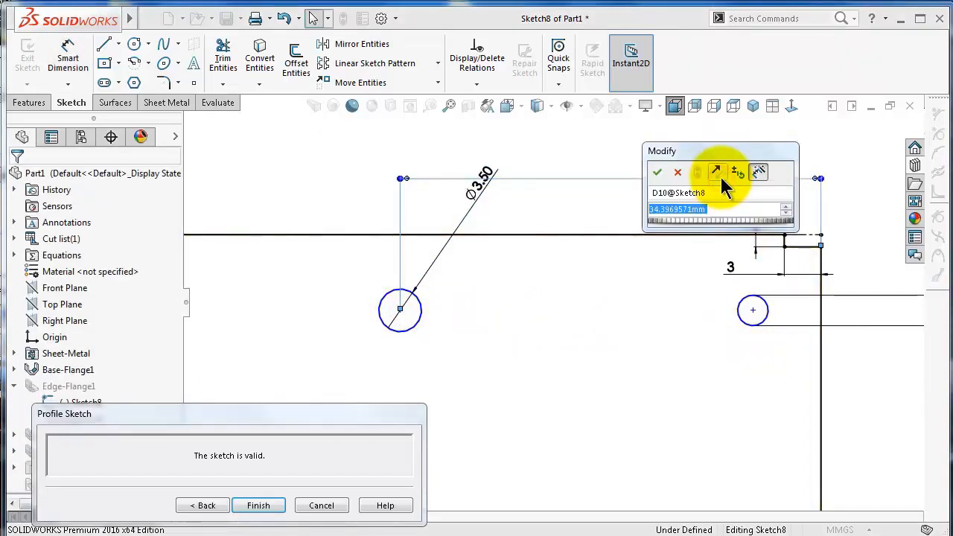
{"action": "type", "text": "25"}
{"action": "key", "text": "Return"}
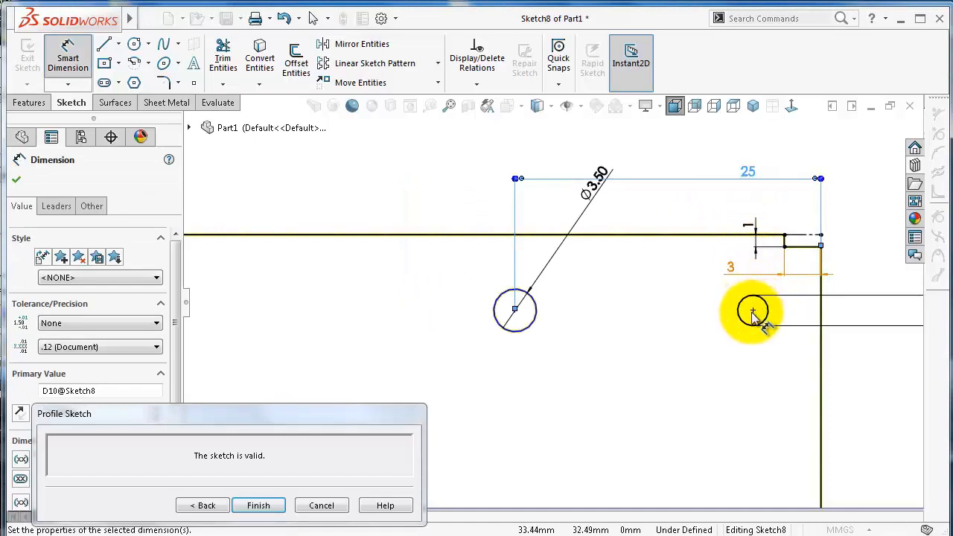
Place the 2.5 mm circle's centre 4 mm from the flange's right vertical edge
{"action": "left_click", "coordinate": [753, 311]}
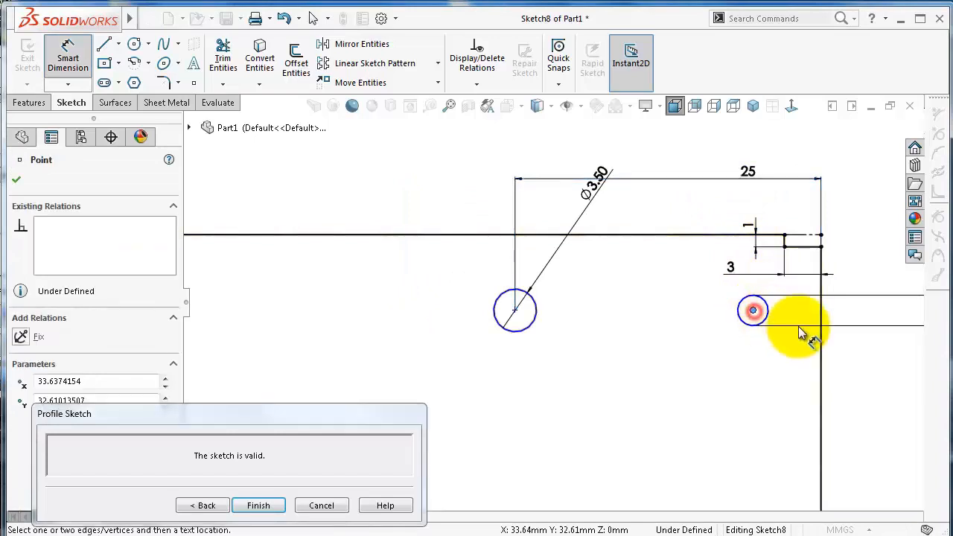
{"action": "key", "text": "z"}
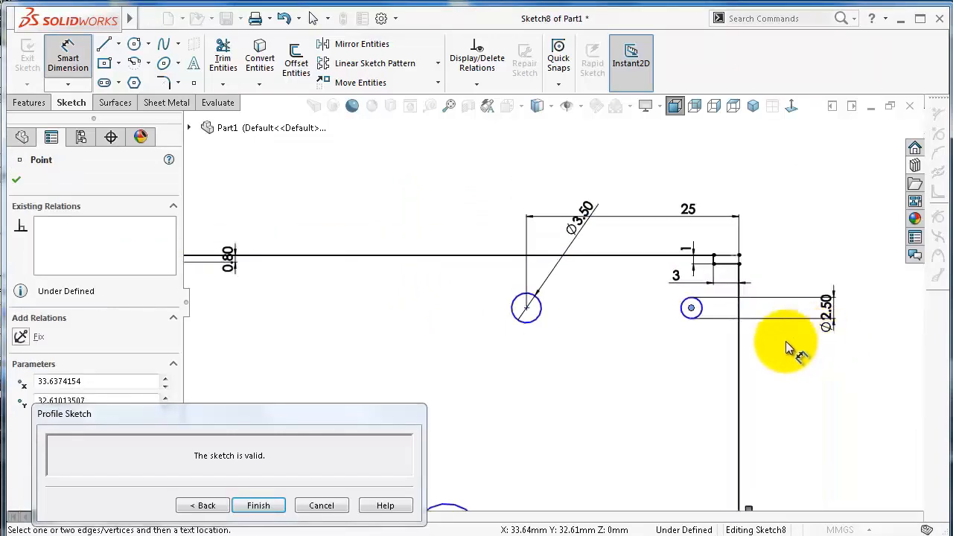
{"action": "left_click", "coordinate": [740, 341]}
{"action": "left_click", "coordinate": [804, 173]}
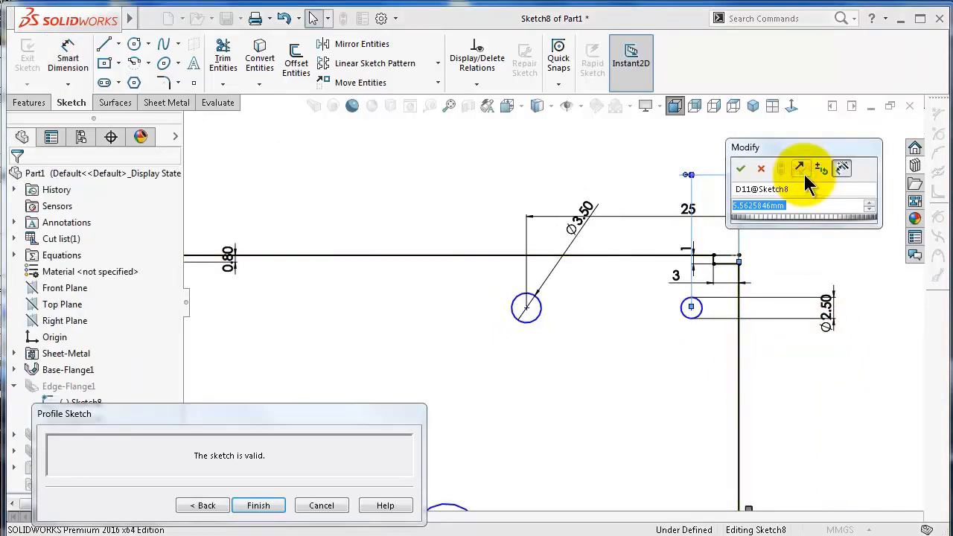
{"action": "type", "text": "4"}
{"action": "key", "text": "Return"}
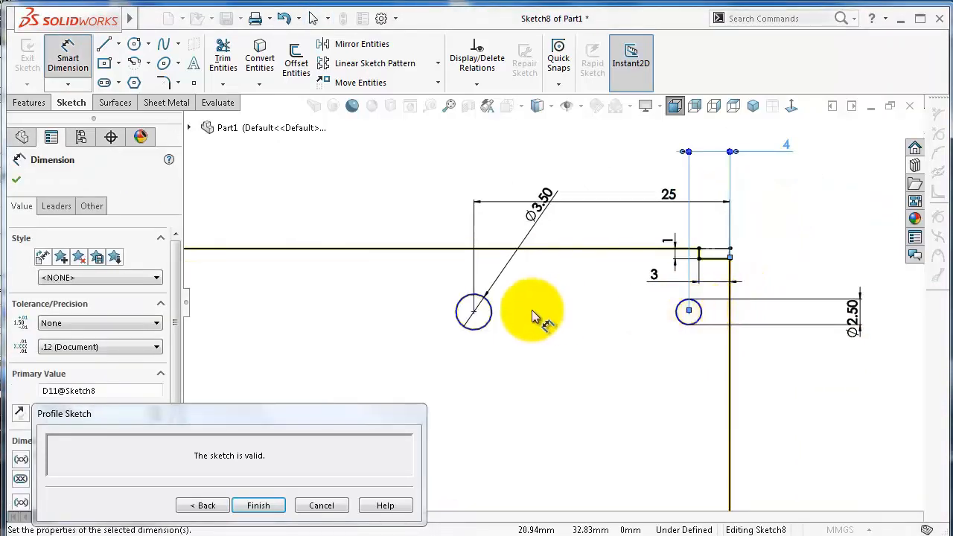
Place the 3.5 mm circle's centre 4 mm below the flange's top edge
{"action": "left_click", "coordinate": [475, 312]}
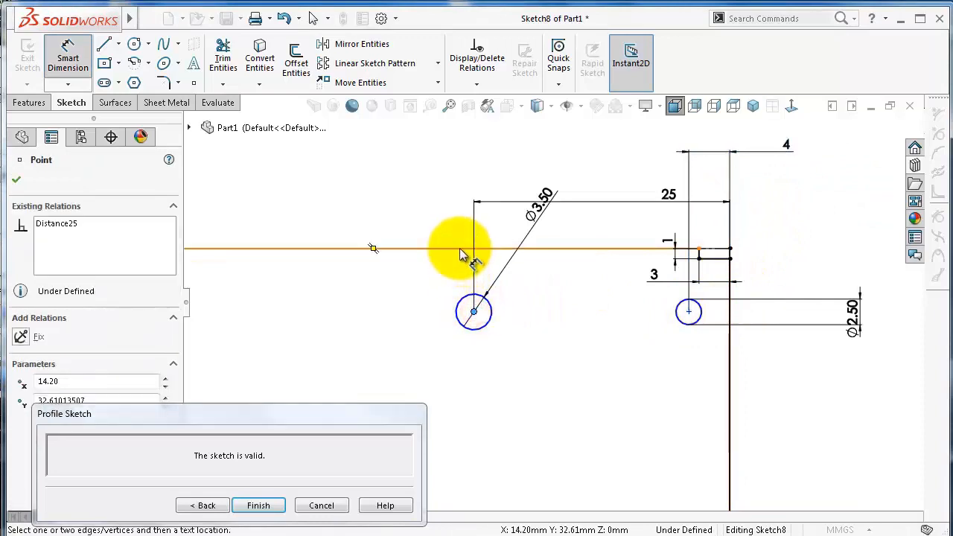
{"action": "left_click", "coordinate": [460, 251]}
{"action": "left_click", "coordinate": [406, 195]}
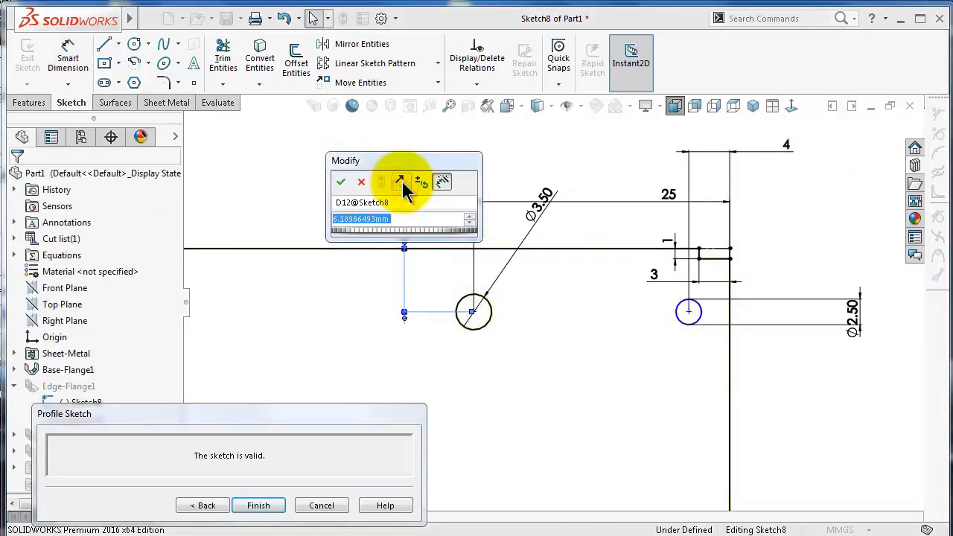
{"action": "type", "text": "4"}
{"action": "key", "text": "Return"}
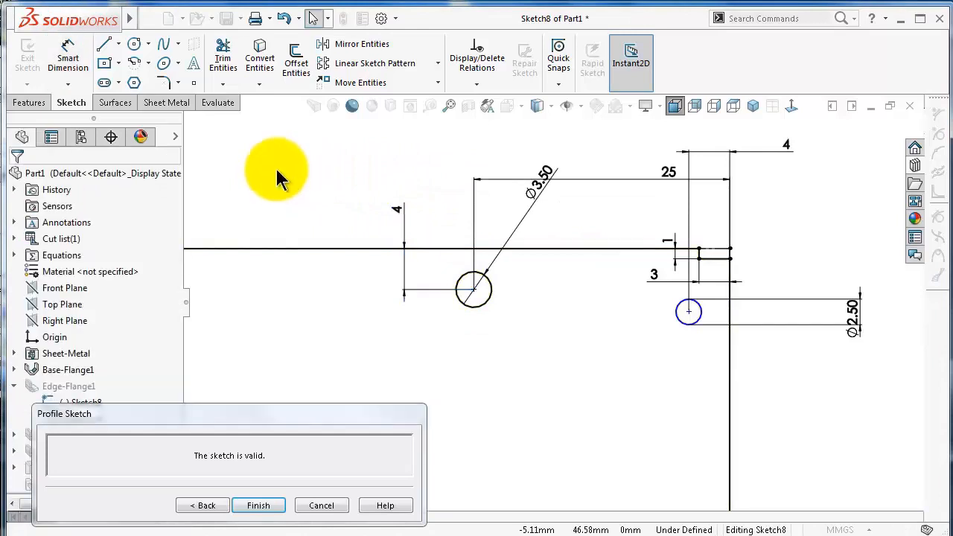
Align the centres of the 3.5 mm and 2.5 mm circles with a horizontal relation
{"action": "left_click", "coordinate": [473, 290]}
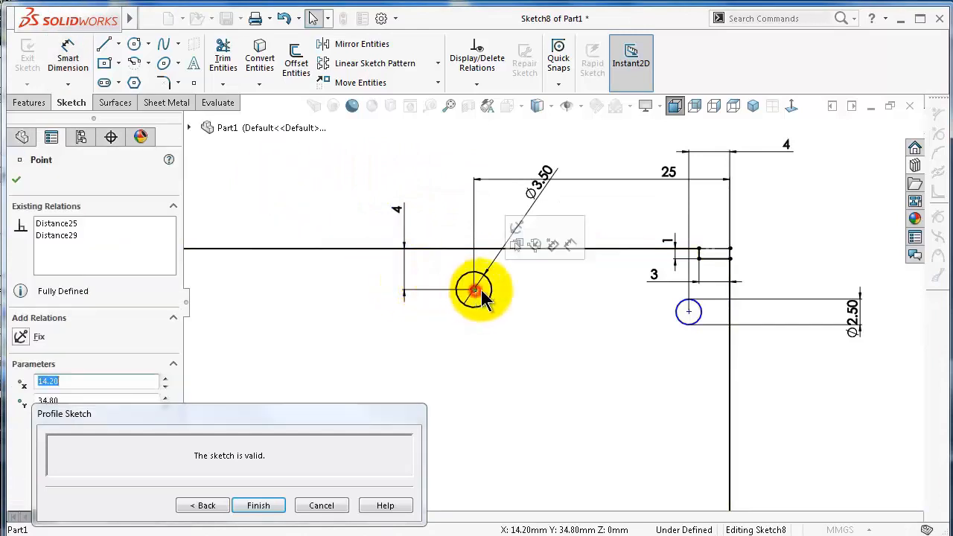
{"action": "left_click", "coordinate": [689, 312], "text": "ctrl"}
{"action": "left_click", "coordinate": [731, 258]}
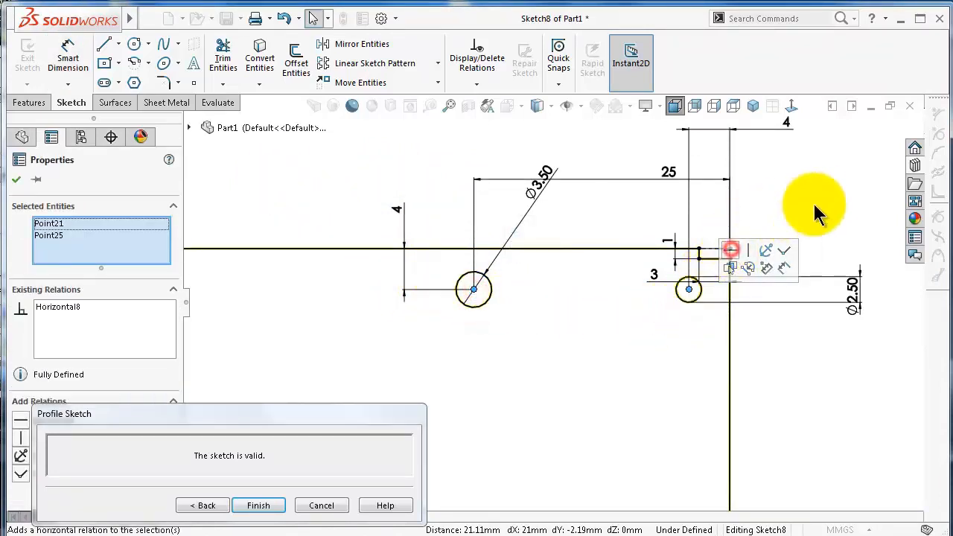
{"action": "left_click", "coordinate": [828, 202]}
Align the lower right circle's centre with the 2.5 mm circle's centre using a vertical relation
{"action": "scroll", "coordinate": [745, 313], "scroll_direction": "up", "scroll_amount": 3}
{"action": "left_click", "coordinate": [621, 466]}
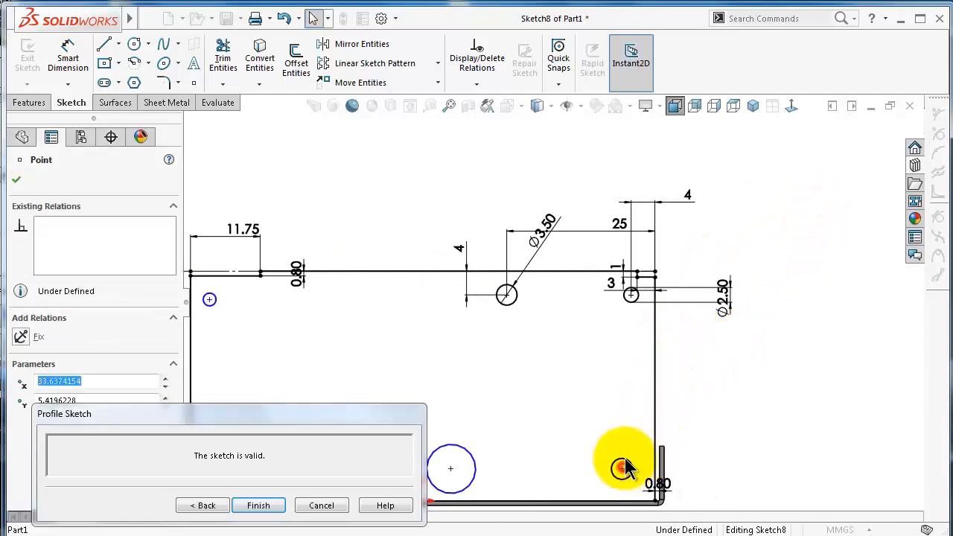
{"action": "left_click", "coordinate": [632, 296], "text": "ctrl"}
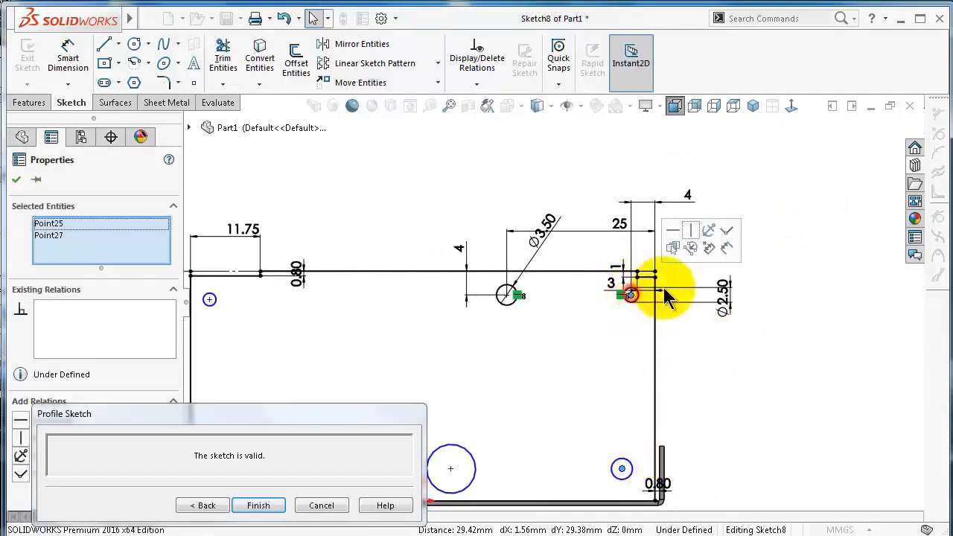
{"action": "left_click", "coordinate": [692, 231]}
{"action": "left_click", "coordinate": [779, 345]}
Align the large lower circle vertically with the 3.5 mm circle and make both circles equal in size
{"action": "left_click", "coordinate": [451, 469]}
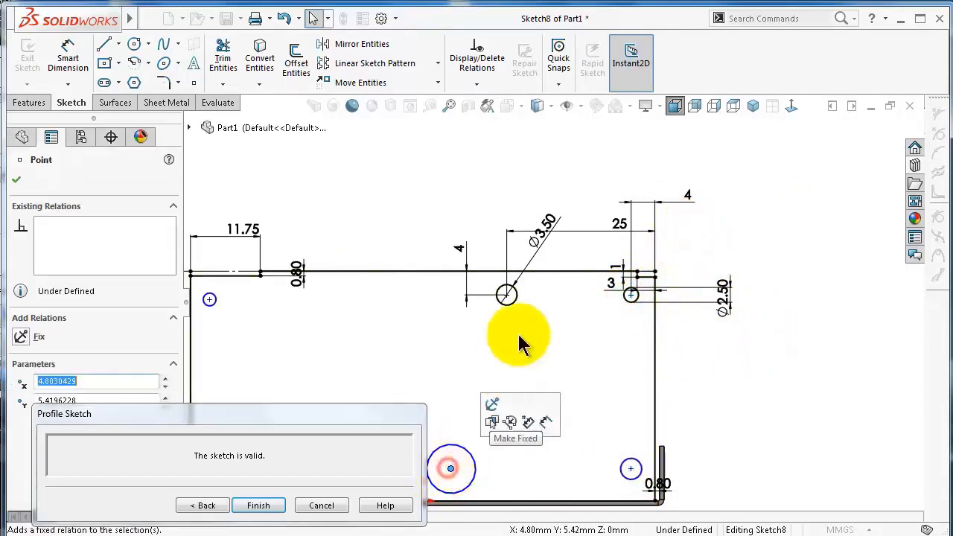
{"action": "left_click", "coordinate": [506, 297], "text": "ctrl"}
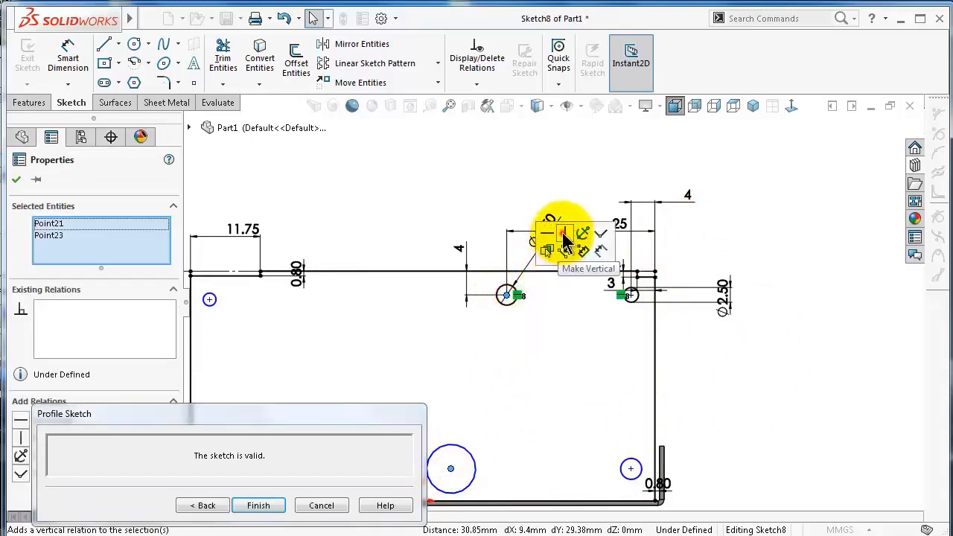
{"action": "left_click", "coordinate": [563, 233]}
{"action": "left_click", "coordinate": [521, 448]}
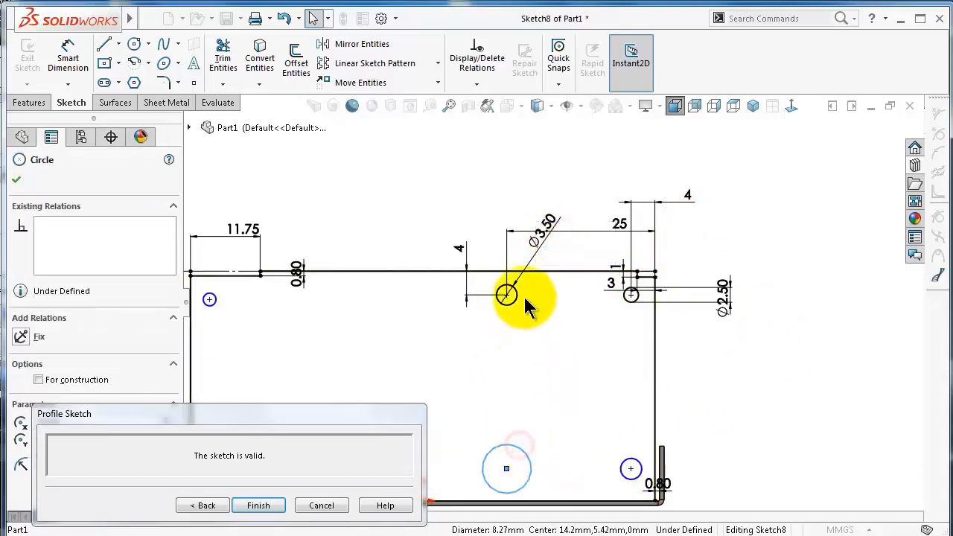
{"action": "left_click", "coordinate": [516, 298], "text": "ctrl"}
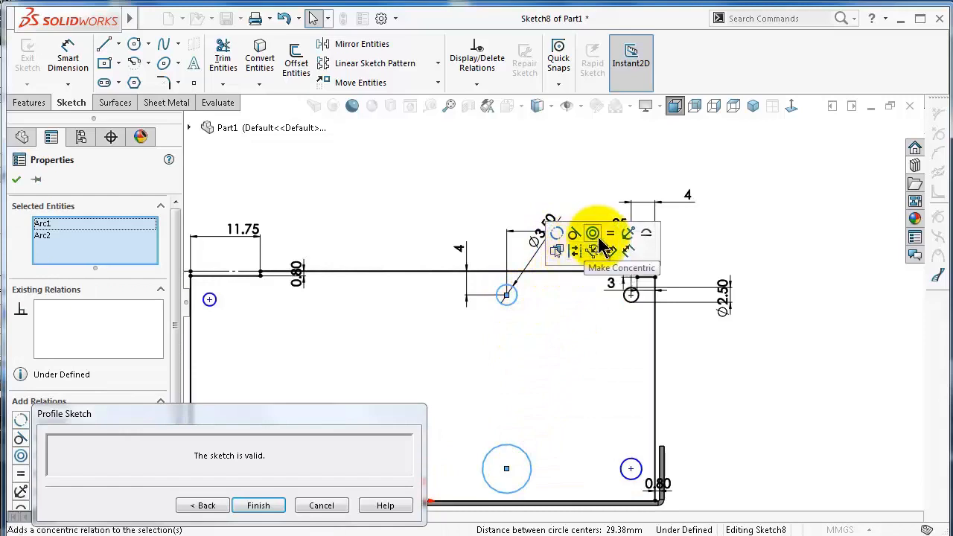
{"action": "left_click", "coordinate": [611, 235]}
{"action": "left_click", "coordinate": [789, 392]}
{"action": "scroll", "coordinate": [607, 458], "scroll_direction": "down", "scroll_amount": 3}
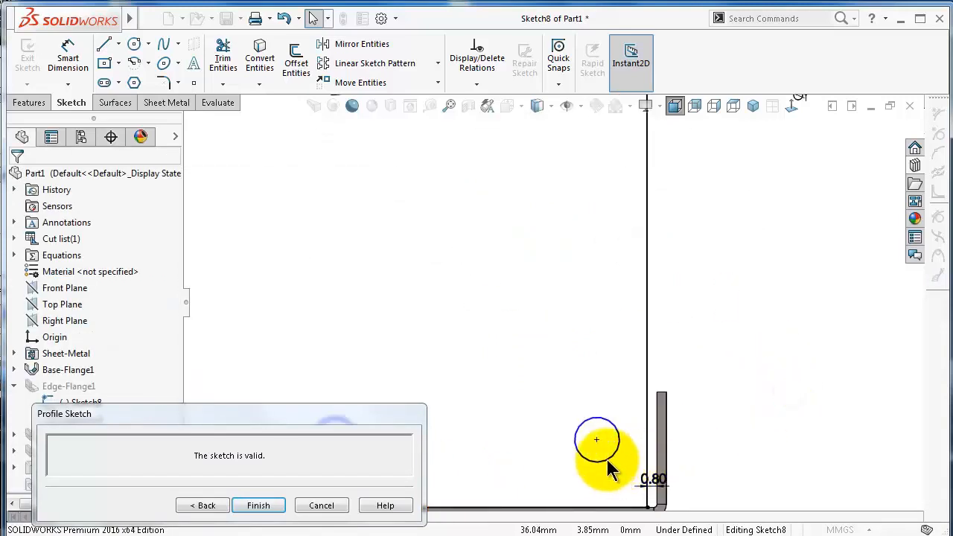
{"action": "left_click", "coordinate": [609, 458]}
{"action": "scroll", "coordinate": [609, 458], "scroll_direction": "up", "scroll_amount": 5}
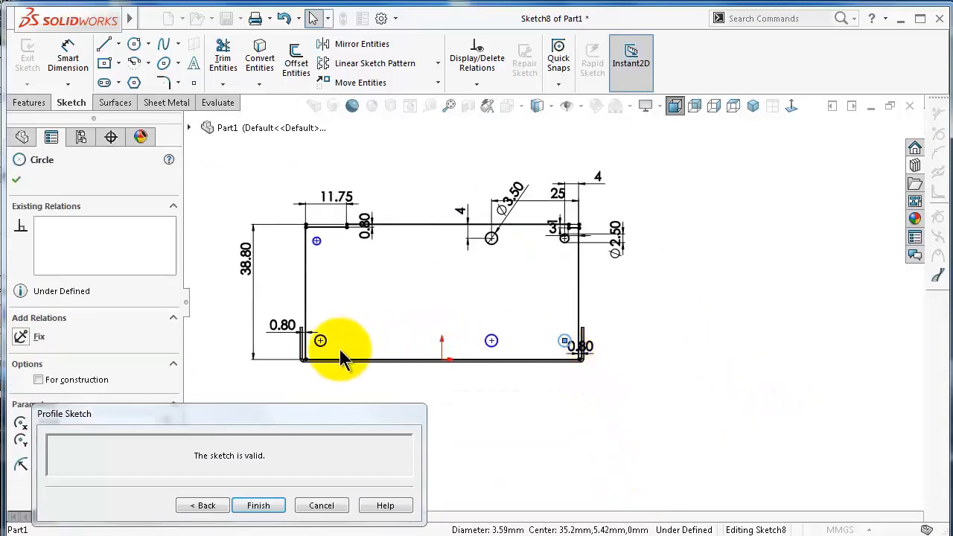
{"action": "left_click", "coordinate": [320, 341], "text": "ctrl"}
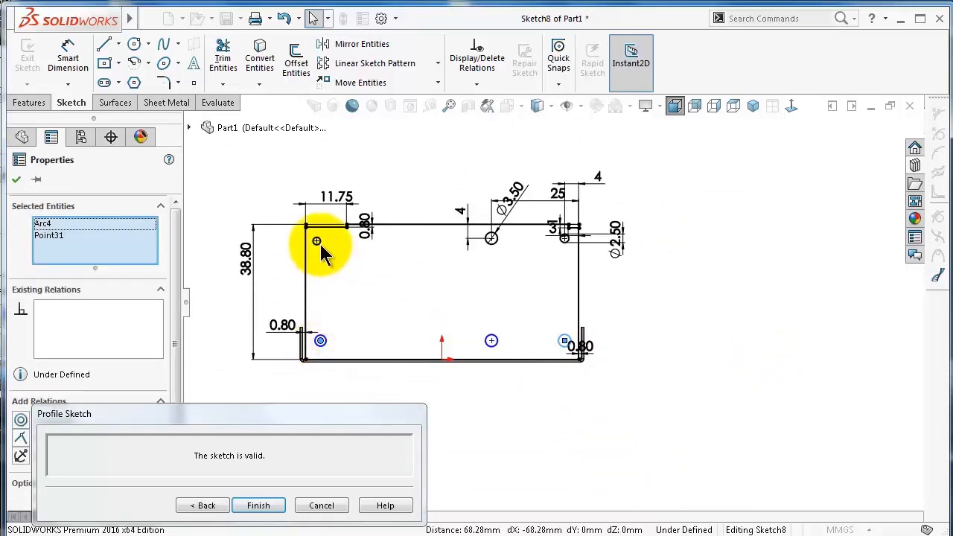
{"action": "left_click", "coordinate": [317, 241], "text": "ctrl"}
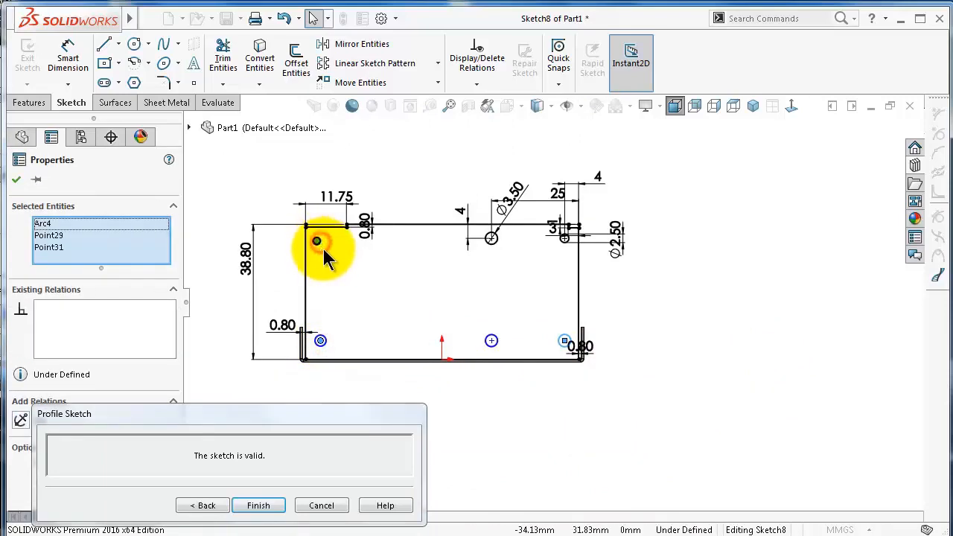
{"action": "left_click", "coordinate": [564, 239], "text": "ctrl"}
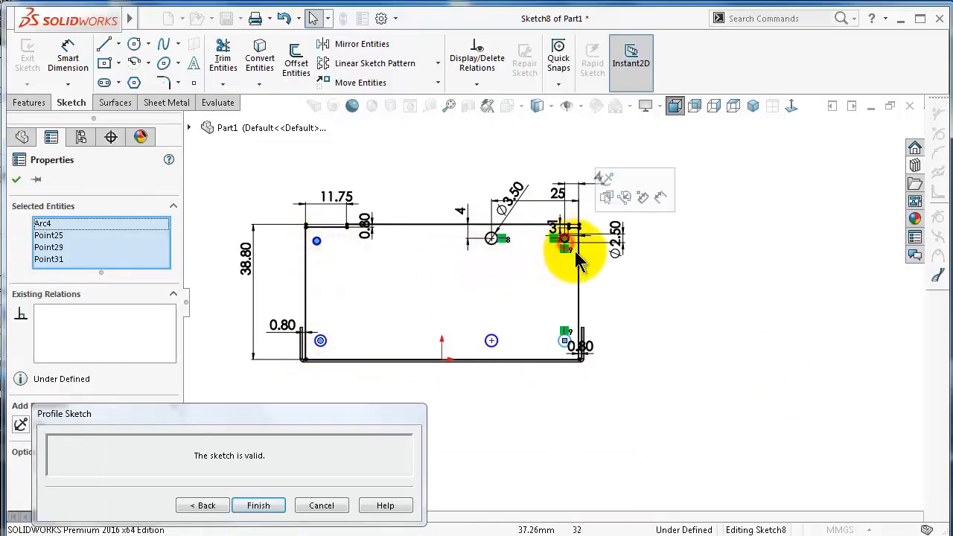
{"action": "left_click", "coordinate": [695, 368]}
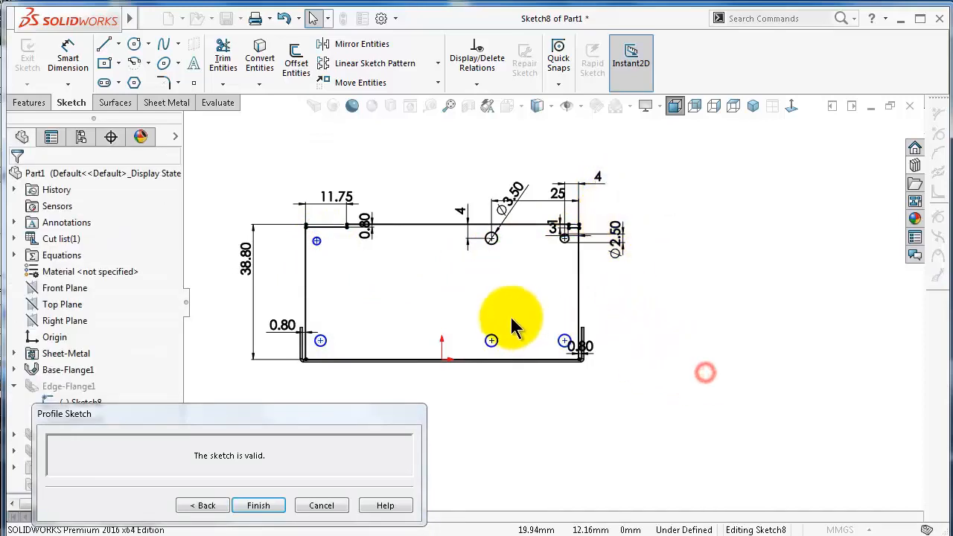
Make the lower right circle equal in size to the 2.5 mm circle
{"action": "scroll", "coordinate": [633, 365], "scroll_direction": "up", "scroll_amount": 4}
{"action": "left_click", "coordinate": [636, 364]}
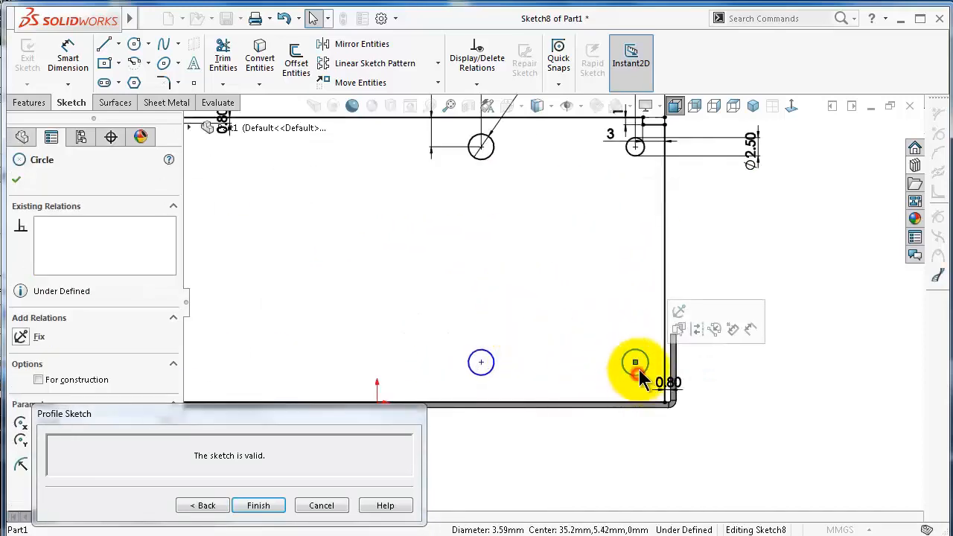
{"action": "left_click", "coordinate": [633, 158], "text": "ctrl"}
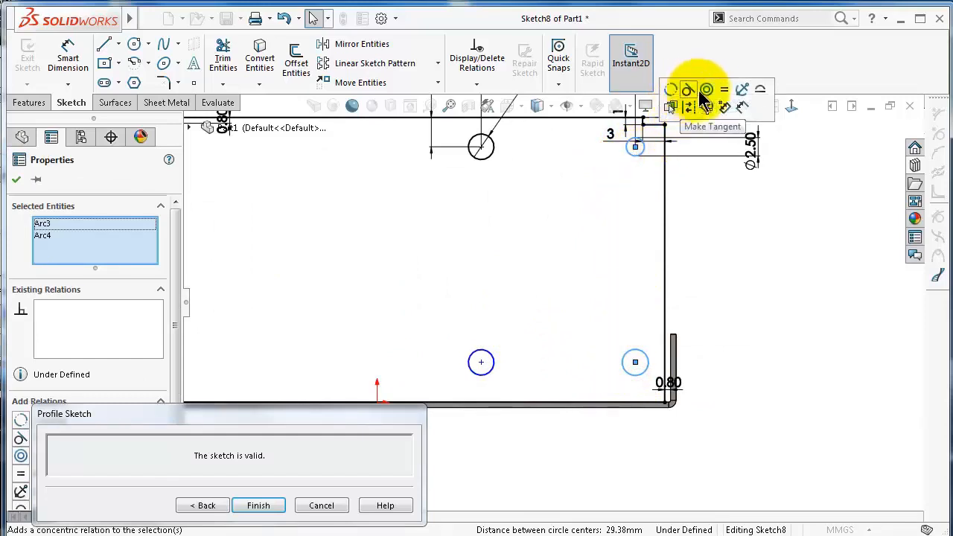
{"action": "left_click", "coordinate": [724, 90]}
{"action": "scroll", "coordinate": [502, 274], "scroll_direction": "down", "scroll_amount": 3}
{"action": "scroll", "coordinate": [660, 341], "scroll_direction": "up", "scroll_amount": 1}
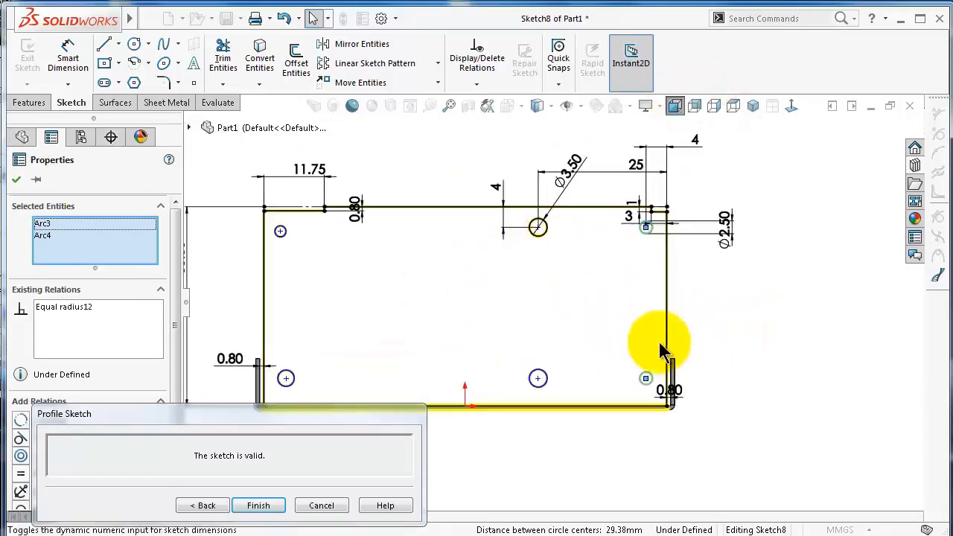
{"action": "left_click", "coordinate": [761, 358]}
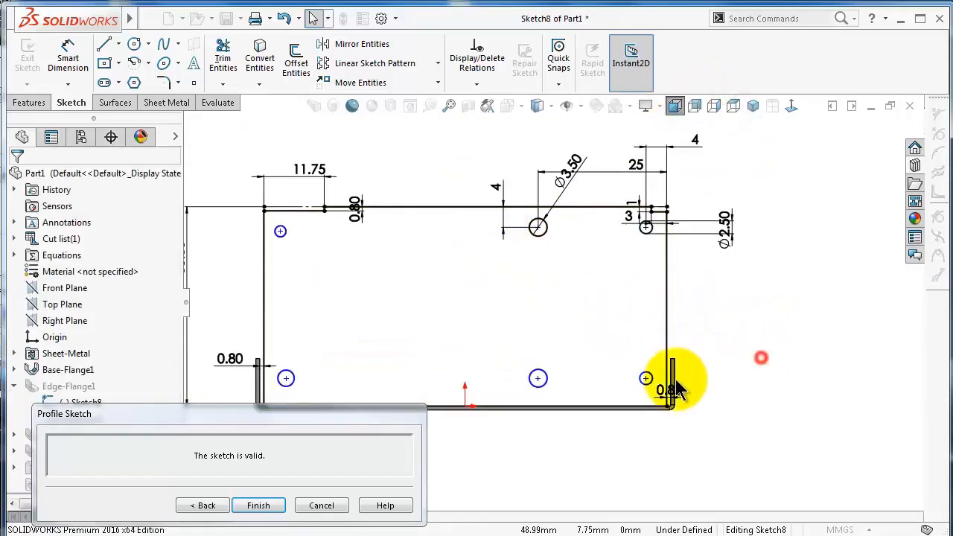
{"action": "left_click", "coordinate": [648, 229]}
{"action": "left_click", "coordinate": [293, 377], "text": "ctrl"}
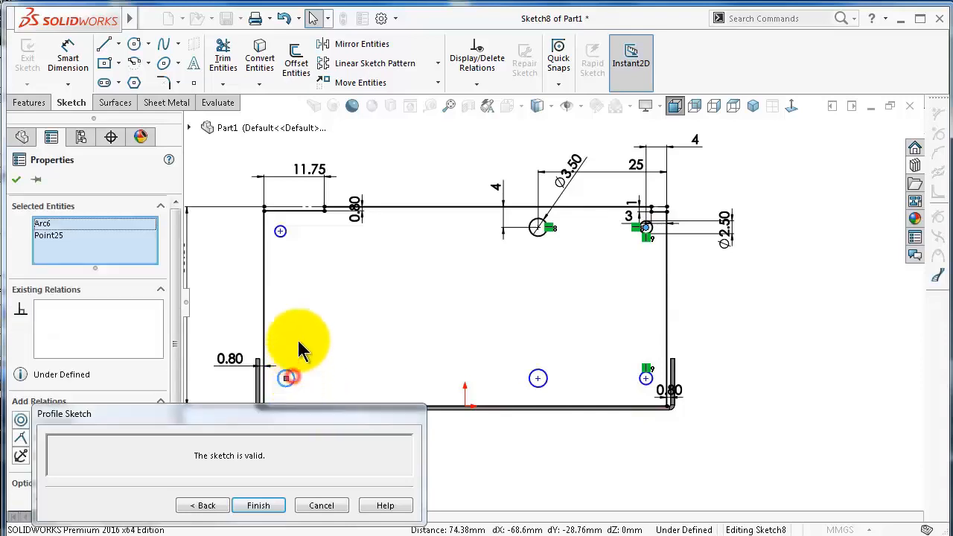
{"action": "left_click", "coordinate": [281, 231], "text": "ctrl"}
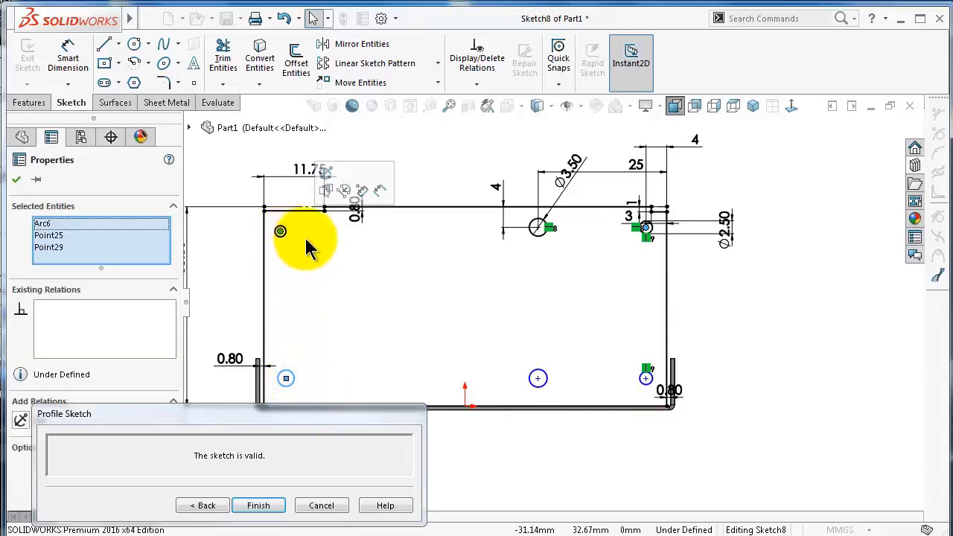
{"action": "scroll", "coordinate": [303, 246], "scroll_direction": "down", "scroll_amount": 5}
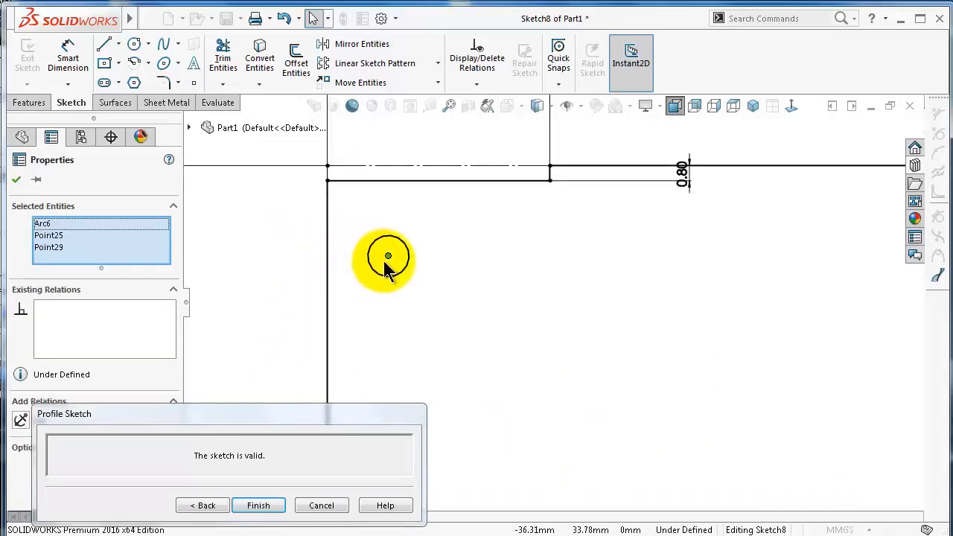
{"action": "left_click", "coordinate": [52, 248]}
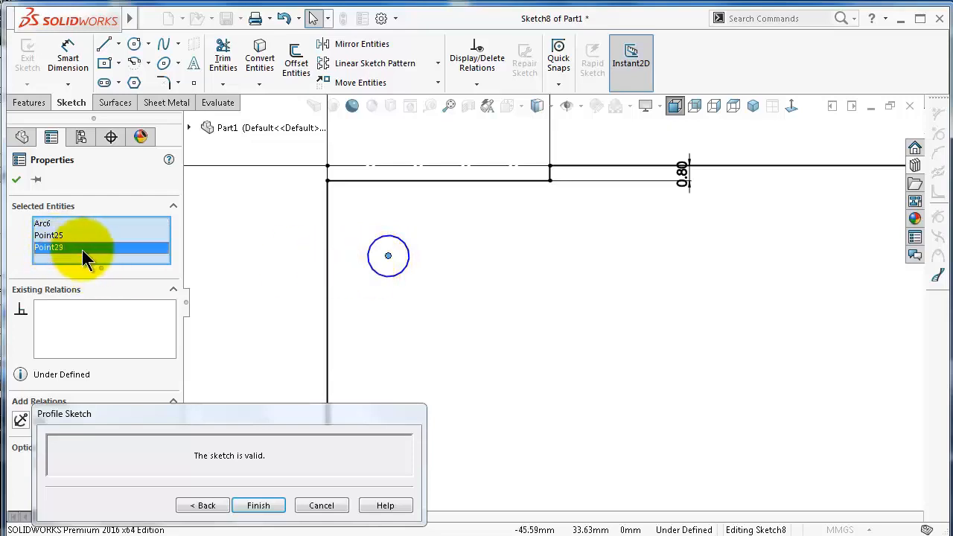
{"action": "left_click", "coordinate": [254, 259]}
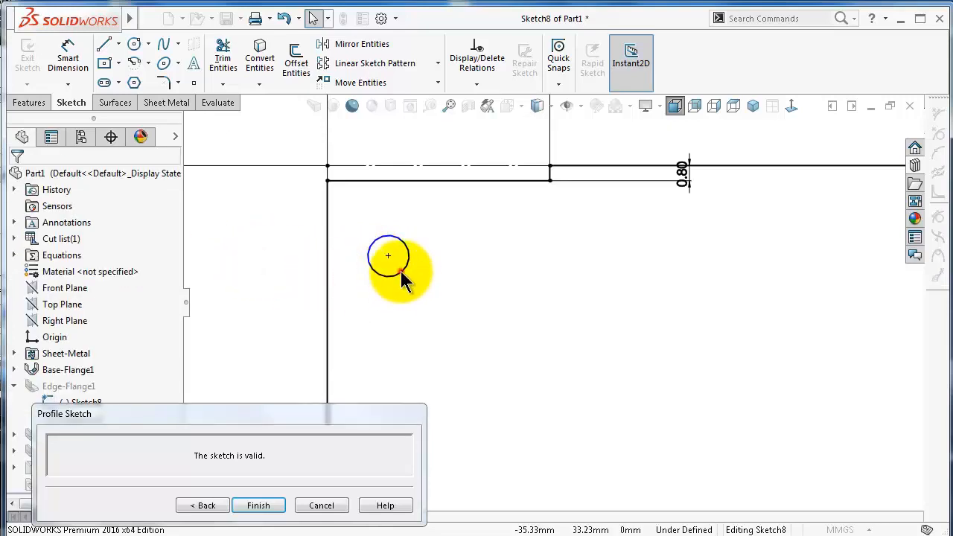
Make the upper left and lower left circles equal in size to the lower right circle
{"action": "left_click", "coordinate": [401, 272]}
{"action": "scroll", "coordinate": [533, 429], "scroll_direction": "up", "scroll_amount": 1}
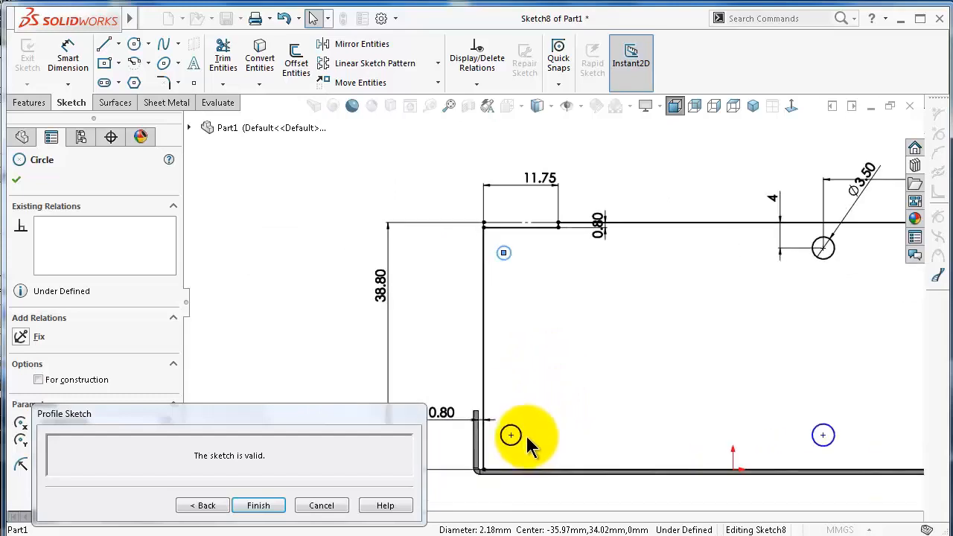
{"action": "left_click", "coordinate": [519, 440], "text": "ctrl"}
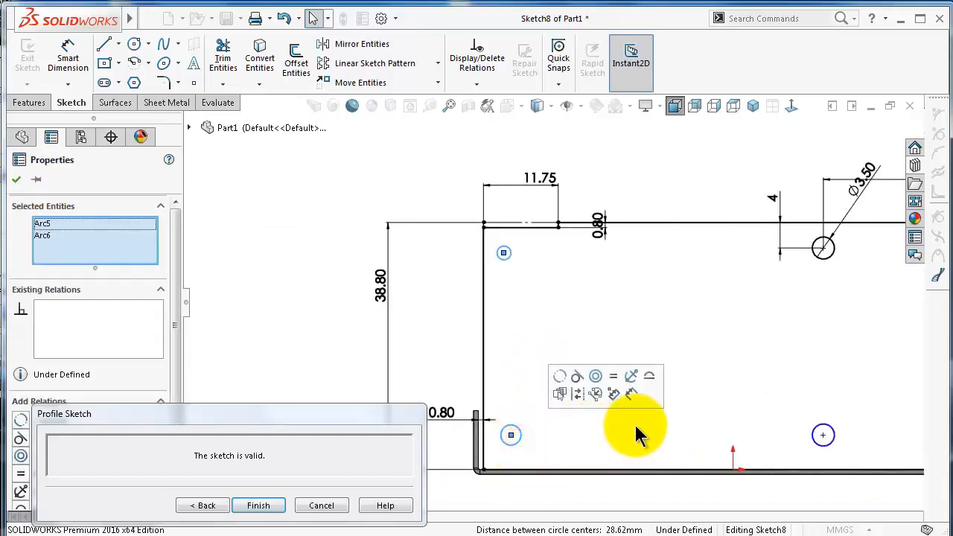
{"action": "scroll", "coordinate": [674, 413], "scroll_direction": "up", "scroll_amount": 4}
{"action": "scroll", "coordinate": [805, 392], "scroll_direction": "down", "scroll_amount": 3}
{"action": "scroll", "coordinate": [709, 350], "scroll_direction": "down", "scroll_amount": 5}
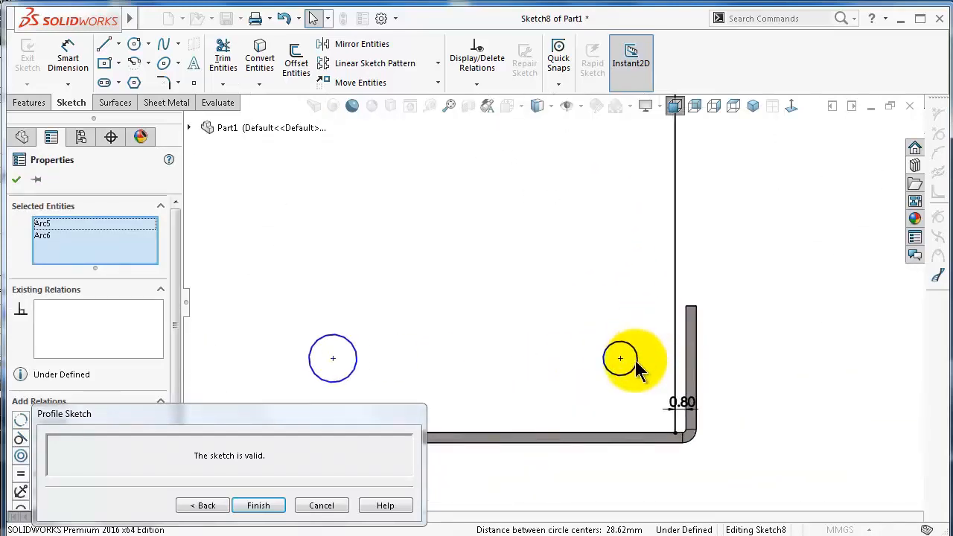
{"action": "left_click", "coordinate": [638, 374], "text": "ctrl"}
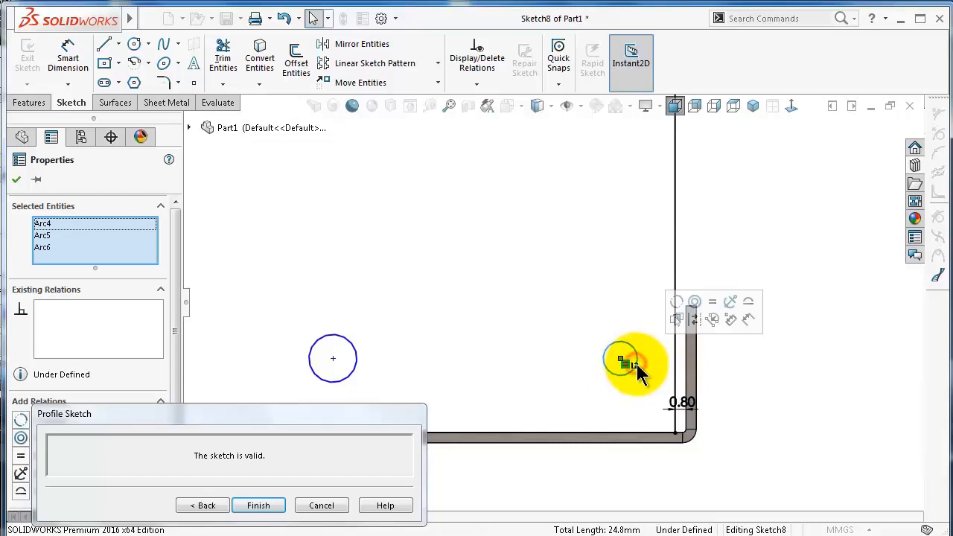
{"action": "left_click", "coordinate": [713, 302]}
{"action": "left_click", "coordinate": [825, 347]}
Place the large lower circle's centre 4 mm above the flange's bottom edge
{"action": "scroll", "coordinate": [521, 301], "scroll_direction": "up", "scroll_amount": 3}
{"action": "scroll", "coordinate": [543, 257], "scroll_direction": "up", "scroll_amount": 2}
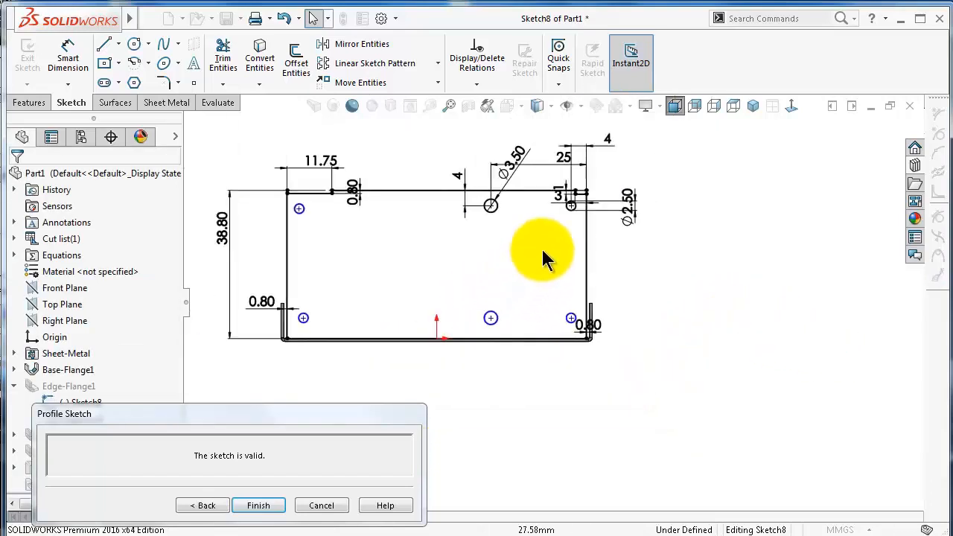
{"action": "scroll", "coordinate": [708, 306], "scroll_direction": "down", "scroll_amount": 2}
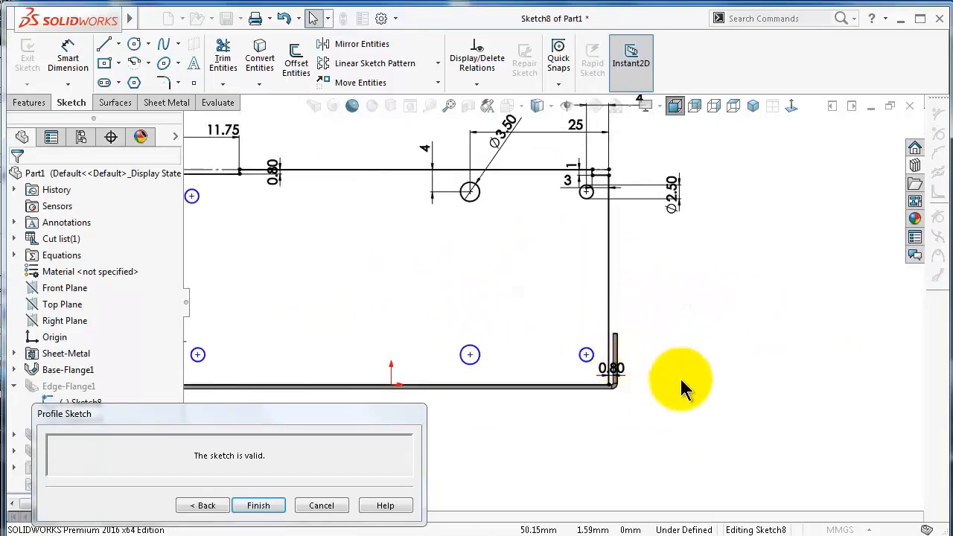
{"action": "right_click_drag", "start_coordinate": [720, 399], "coordinate": [722, 299]}
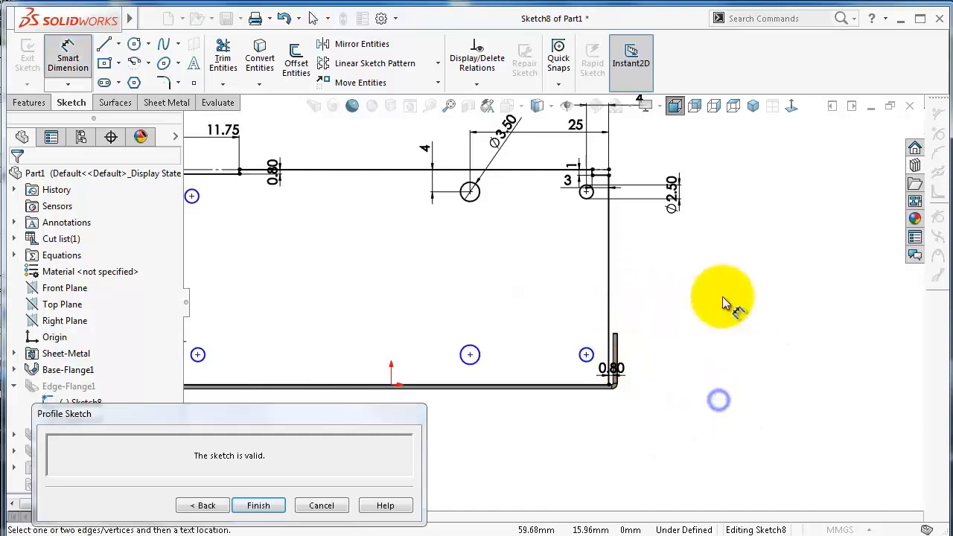
{"action": "left_click", "coordinate": [471, 355]}
{"action": "left_click", "coordinate": [478, 385]}
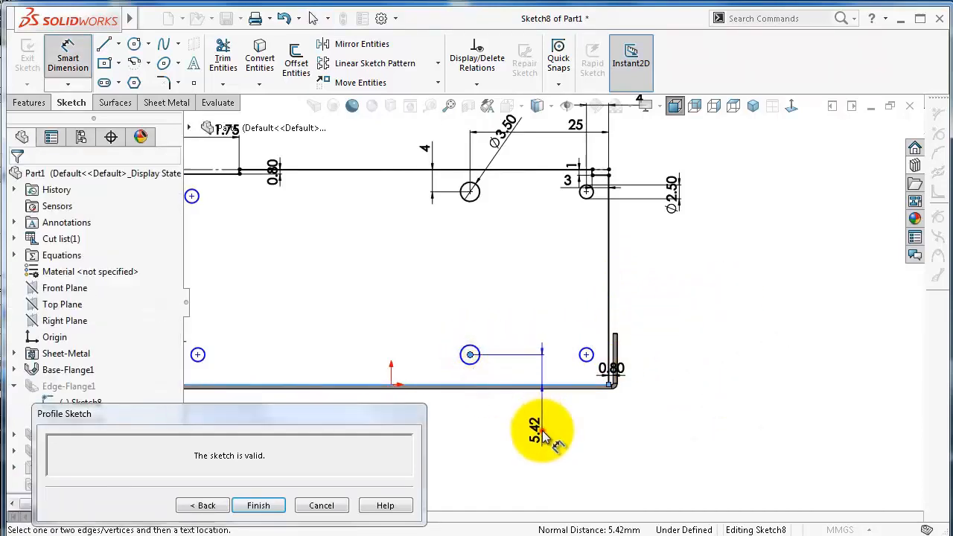
{"action": "left_click", "coordinate": [544, 438]}
{"action": "type", "text": "4"}
{"action": "key", "text": "Return"}
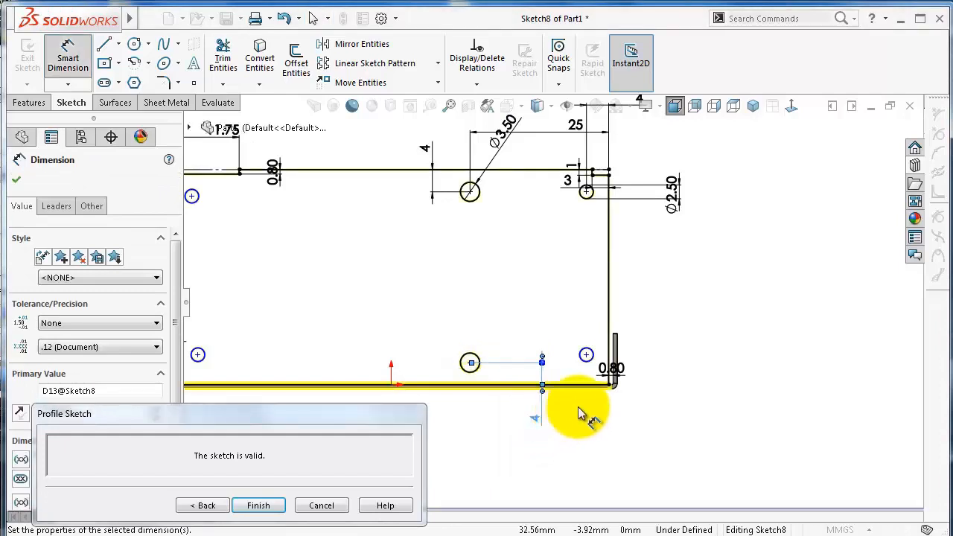
{"action": "scroll", "coordinate": [580, 414], "scroll_direction": "down", "scroll_amount": 3}
{"action": "key", "text": "Escape"}
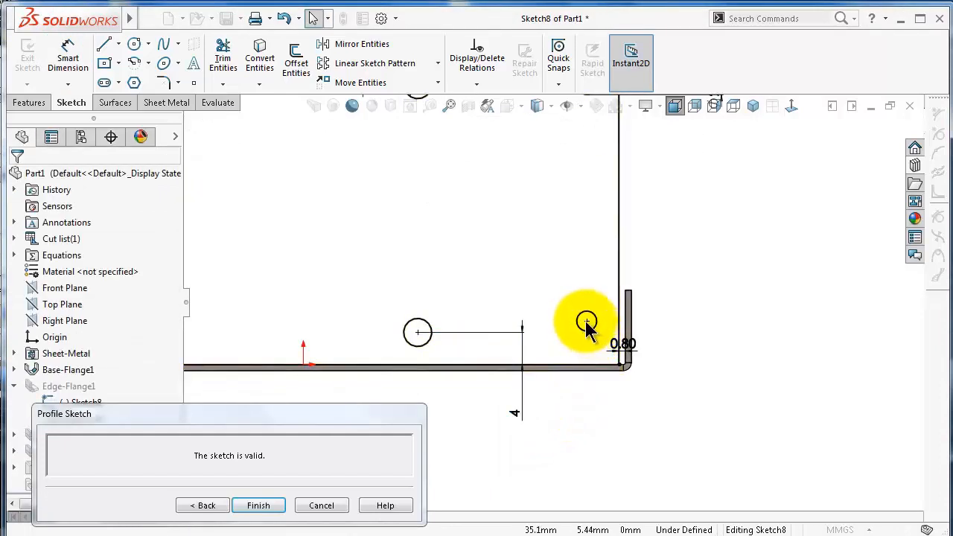
Align the lower right circle's centre with the large lower circle's centre using a horizontal relation
{"action": "left_click", "coordinate": [587, 323]}
{"action": "left_click", "coordinate": [418, 333], "text": "ctrl"}
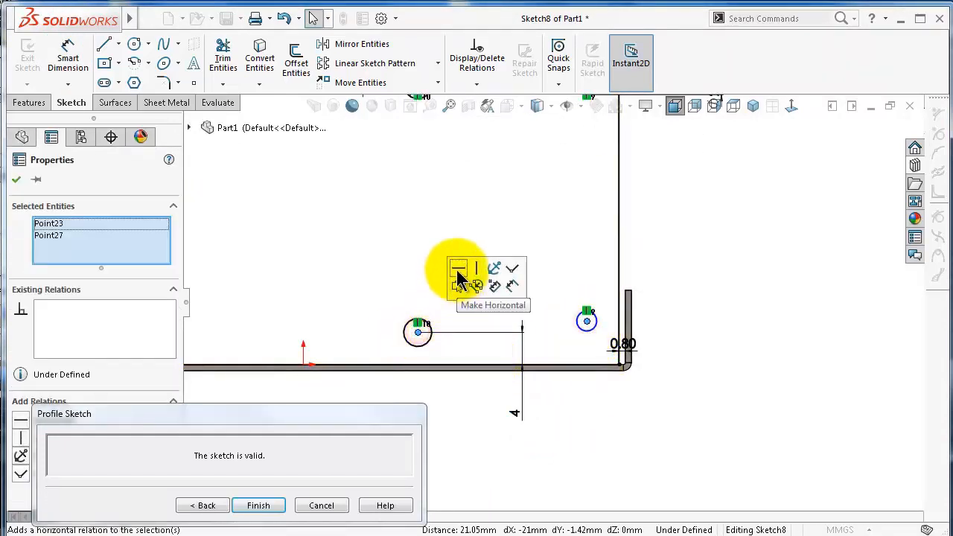
{"action": "left_click", "coordinate": [453, 265]}
{"action": "left_click", "coordinate": [736, 267]}
Align the upper left circle's centre with the upper 3.5 mm circle's centre using a horizontal relation
{"action": "scroll", "coordinate": [563, 267], "scroll_direction": "up", "scroll_amount": 6}
{"action": "scroll", "coordinate": [380, 268], "scroll_direction": "down", "scroll_amount": 3}
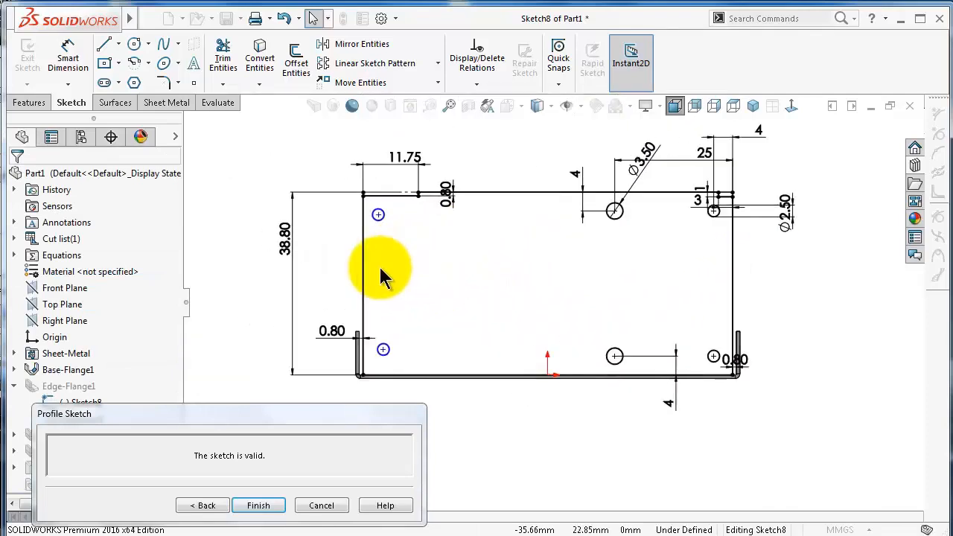
{"action": "left_click", "coordinate": [379, 215]}
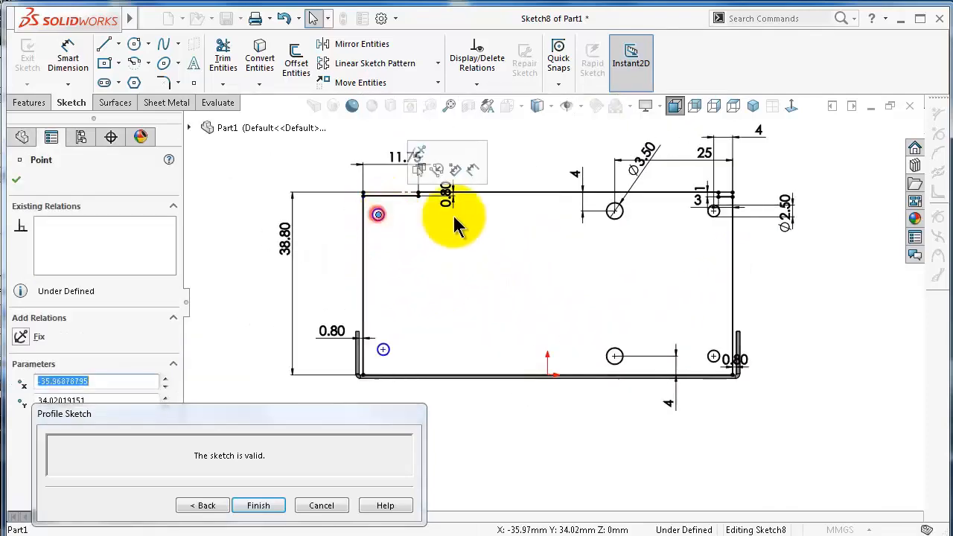
{"action": "left_click", "coordinate": [615, 211], "text": "ctrl"}
{"action": "left_click", "coordinate": [655, 153]}
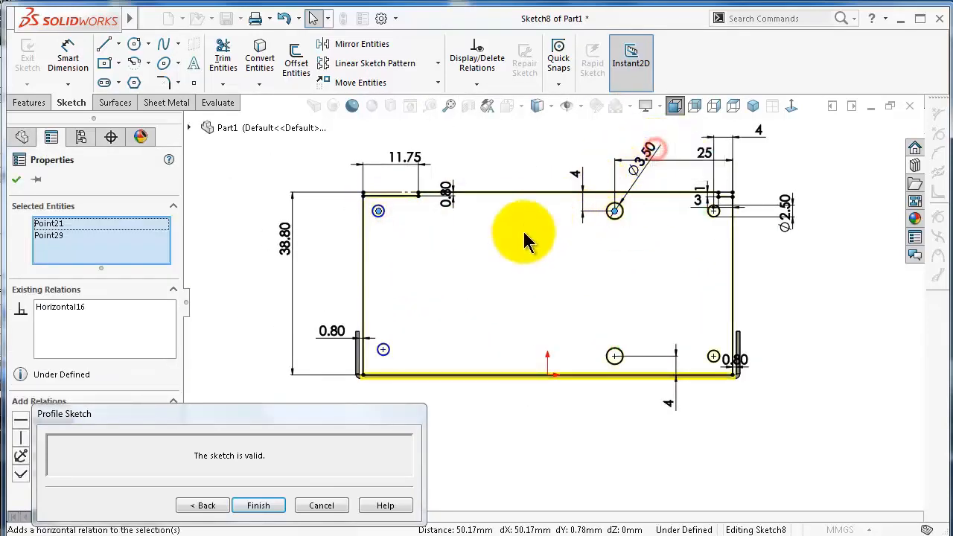
Align the lower left circle's centre with the large lower circle's centre using a horizontal relation
{"action": "left_click", "coordinate": [384, 350]}
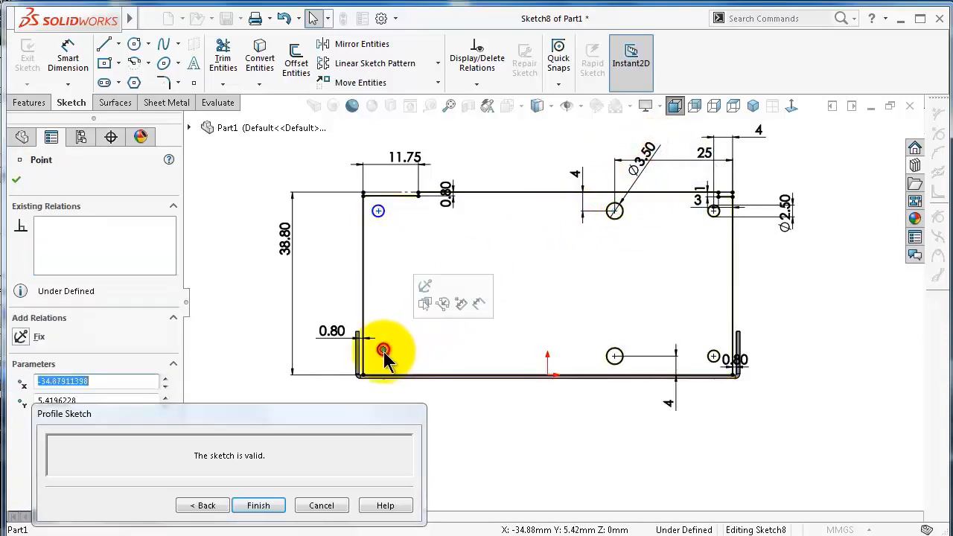
{"action": "left_click", "coordinate": [615, 356], "text": "ctrl"}
{"action": "left_click", "coordinate": [657, 291]}
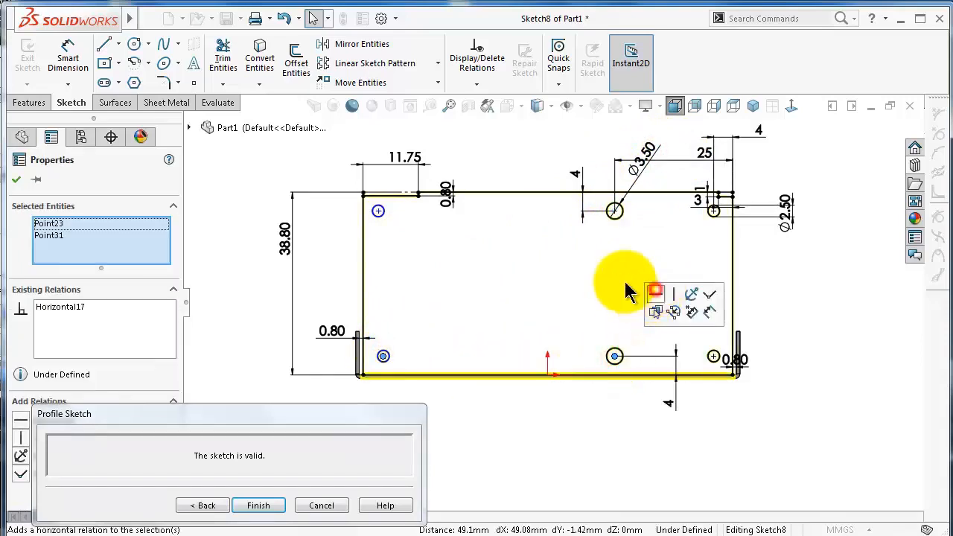
{"action": "left_click", "coordinate": [241, 298]}
Dimension the horizontal distance from the lower left circle's centre to the flange's left edge
{"action": "right_click_drag", "start_coordinate": [237, 378], "coordinate": [232, 296]}
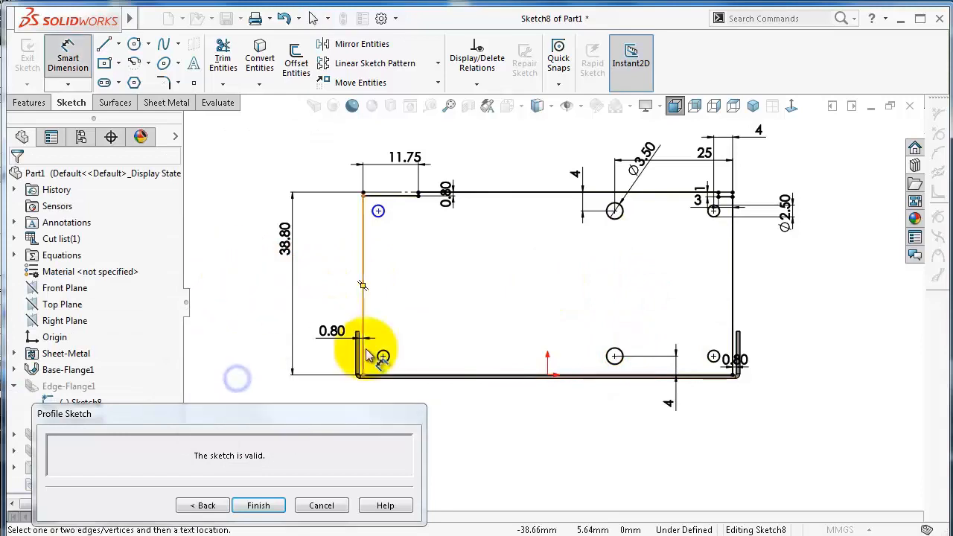
{"action": "left_click", "coordinate": [381, 359]}
{"action": "left_click", "coordinate": [363, 362]}
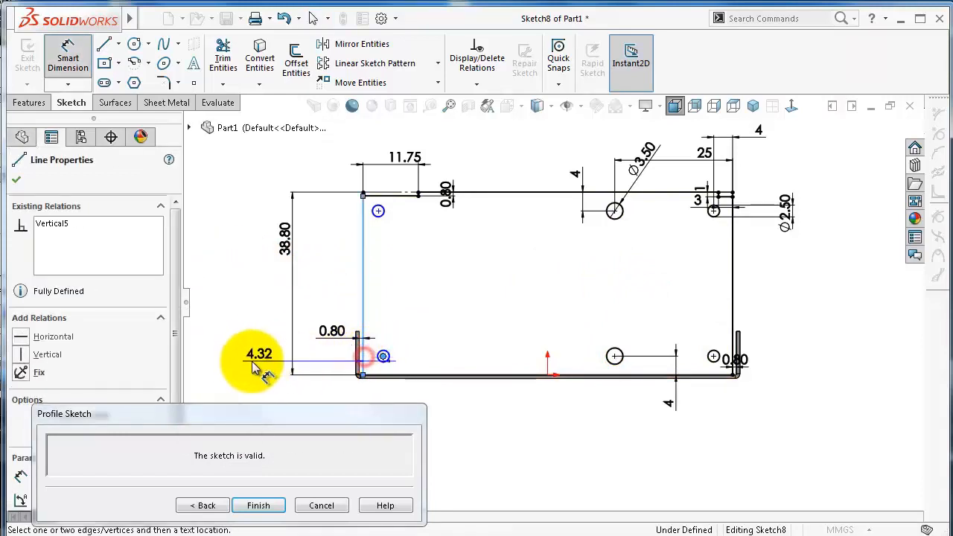
{"action": "left_click", "coordinate": [251, 362]}
{"action": "type", "text": "4"}
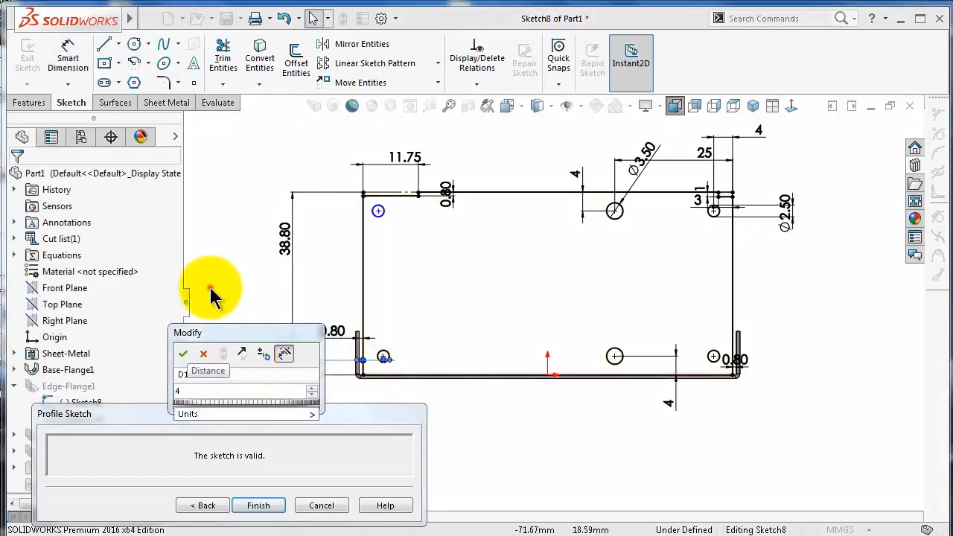
{"action": "left_click", "coordinate": [379, 211]}
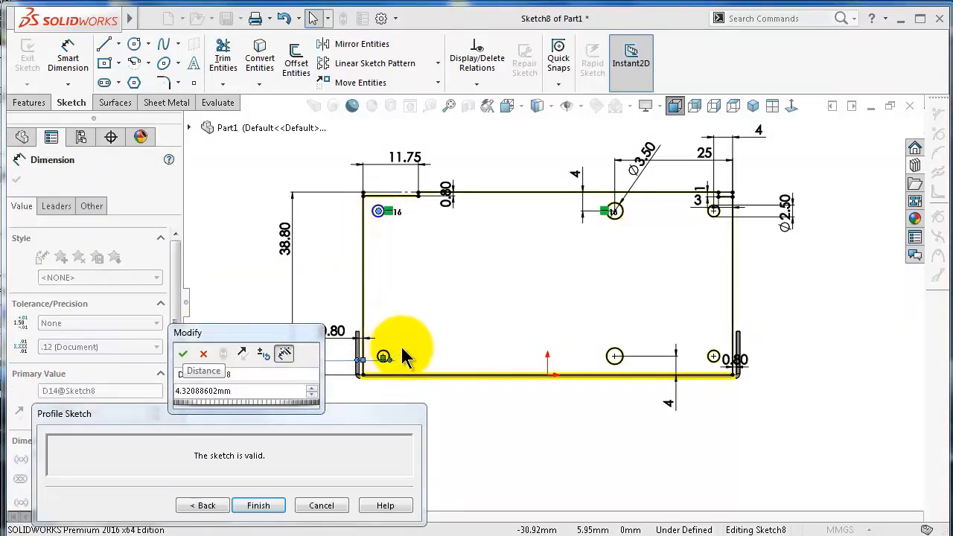
{"action": "key", "text": "Return"}
Align the upper left circle's centre with the lower left circle's centre using a vertical relation and finish the flange profile
{"action": "left_click", "coordinate": [378, 212]}
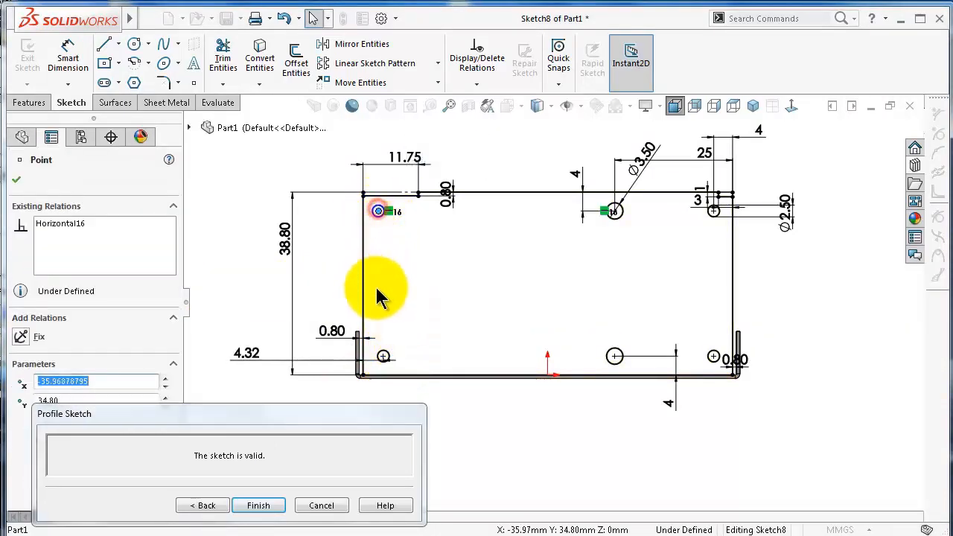
{"action": "left_click", "coordinate": [384, 356], "text": "ctrl"}
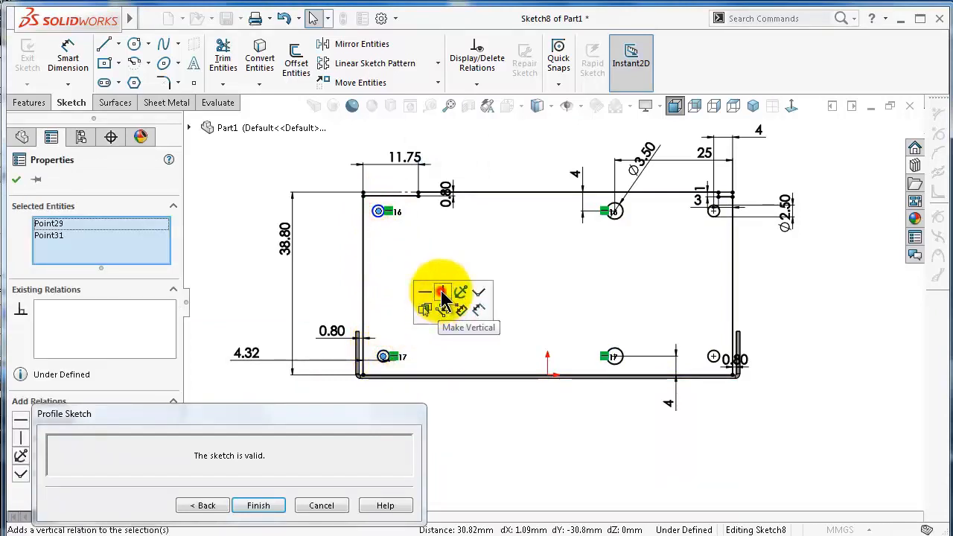
{"action": "left_click", "coordinate": [443, 296]}
{"action": "left_click", "coordinate": [235, 263]}
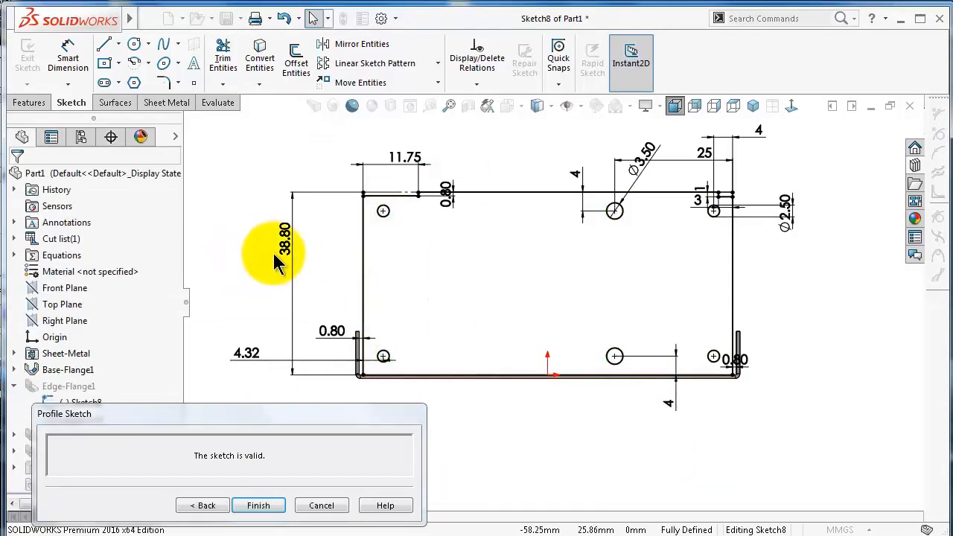
{"action": "middle_click_drag", "start_coordinate": [371, 303], "coordinate": [465, 315]}
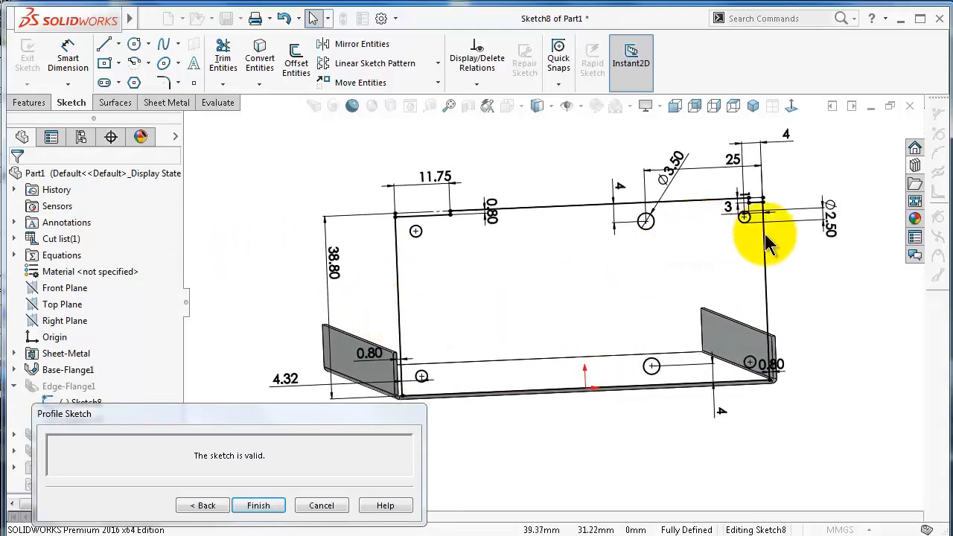
{"action": "left_click", "coordinate": [274, 509]}
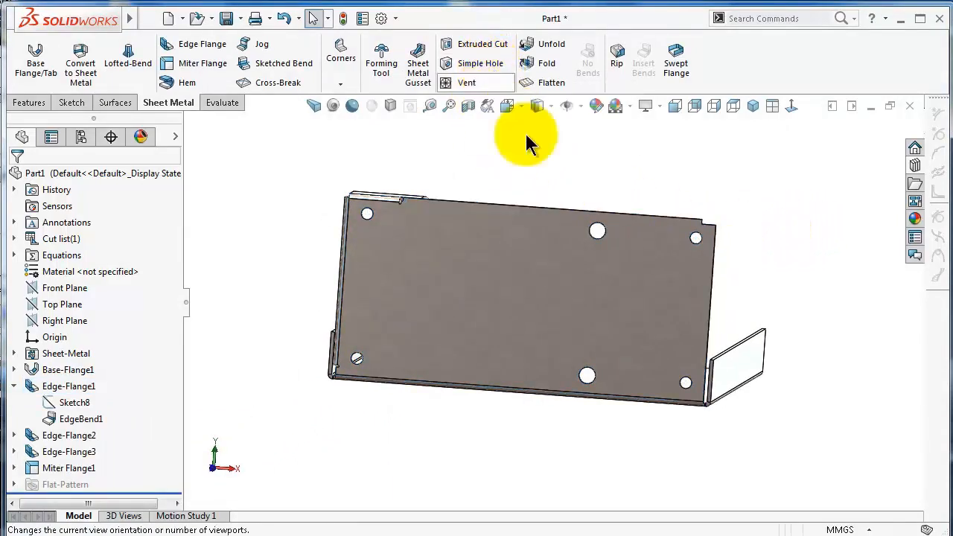
Place an edge flange about 18 mm long at 90 degrees on the holed flange's free vertical edge, pointing along the enclosure's side
{"action": "middle_click_drag", "start_coordinate": [576, 218], "coordinate": [534, 223]}
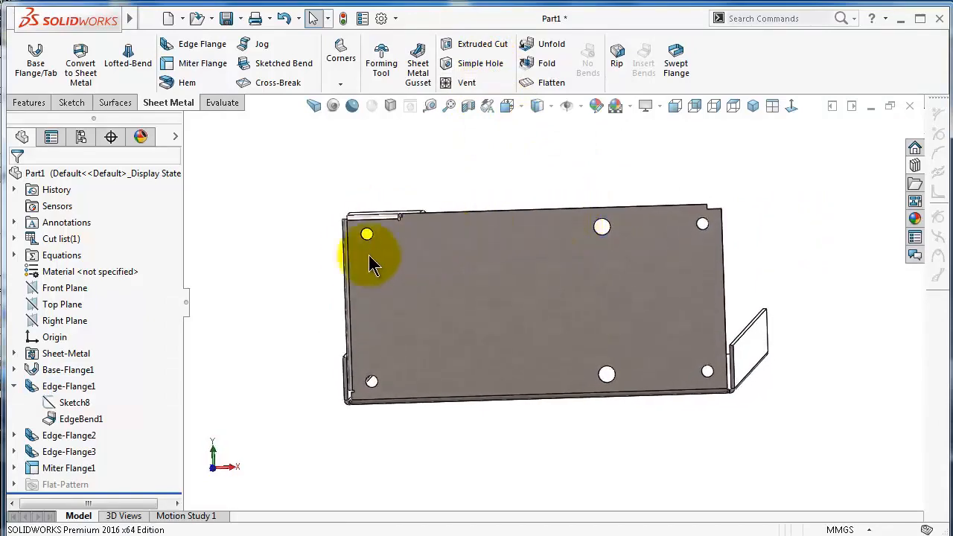
{"action": "mouse_move", "coordinate": [350, 255]}
{"action": "middle_mouse_down"}
{"action": "mouse_move", "coordinate": [470, 274]}
{"action": "mouse_move", "coordinate": [834, 388]}
{"action": "mouse_move", "coordinate": [793, 482]}
{"action": "mouse_move", "coordinate": [686, 483]}
{"action": "middle_mouse_up"}
{"action": "middle_click_drag", "start_coordinate": [311, 234], "coordinate": [462, 273]}
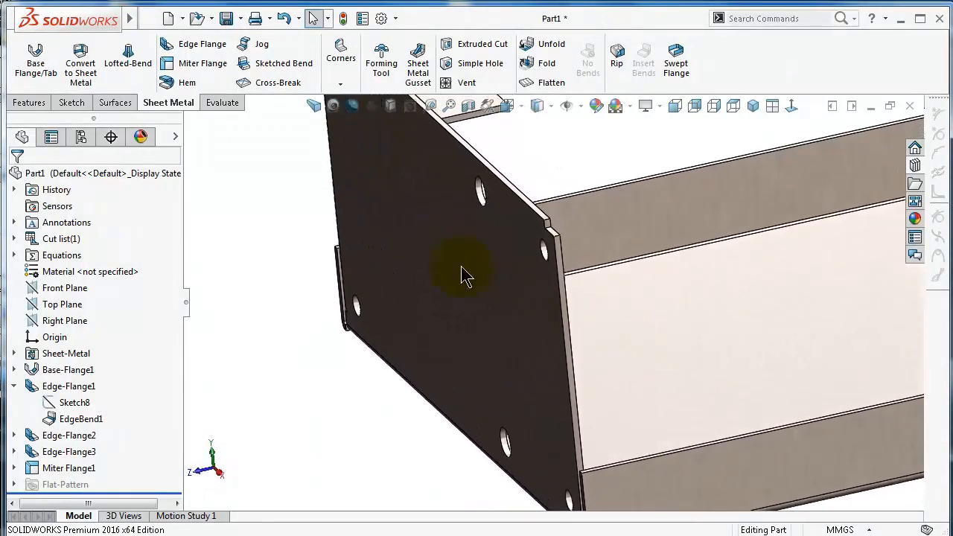
{"action": "left_click", "coordinate": [170, 46]}
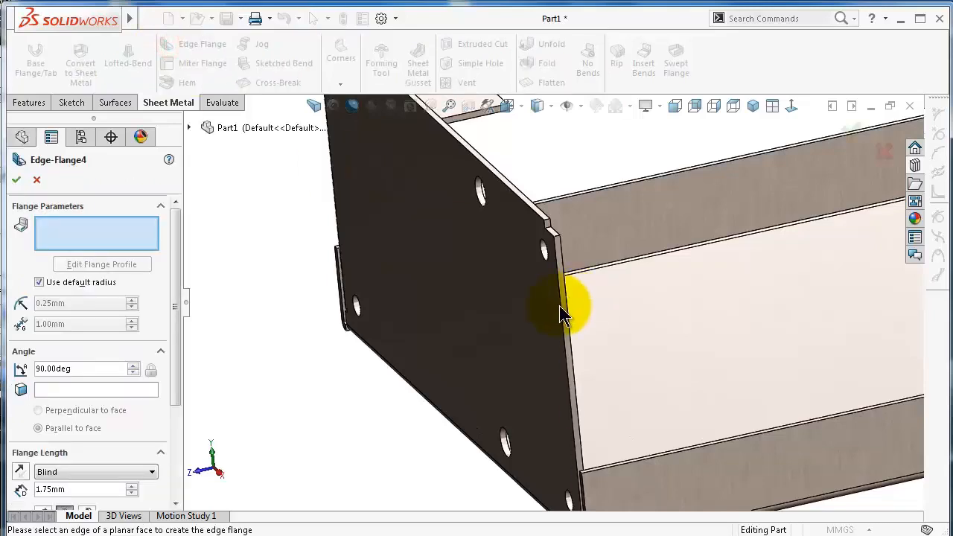
{"action": "left_click", "coordinate": [564, 307]}
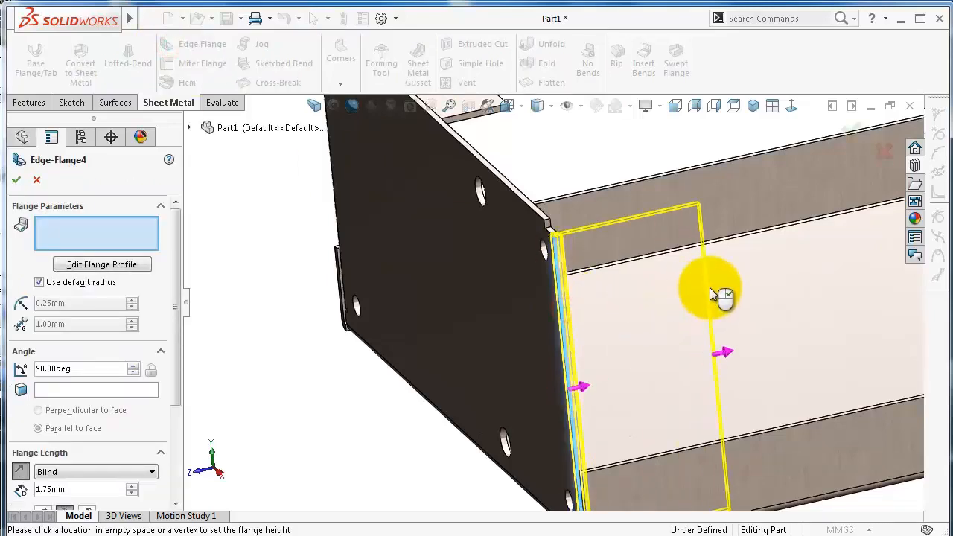
{"action": "left_click", "coordinate": [705, 288]}
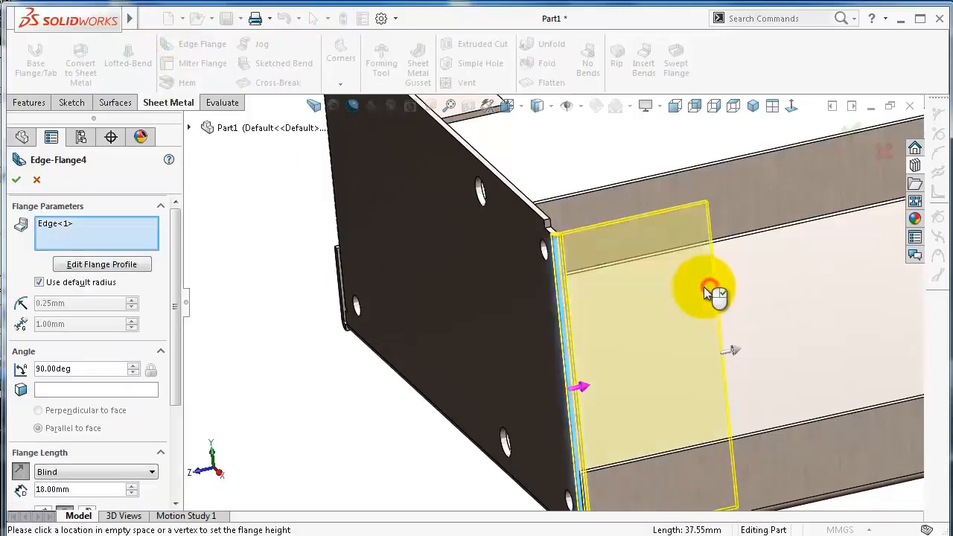
Edit the new flange's profile, pulling its base-side line inward and dimensioning it 2 mm from the edge beside the base
{"action": "left_click", "coordinate": [132, 264]}
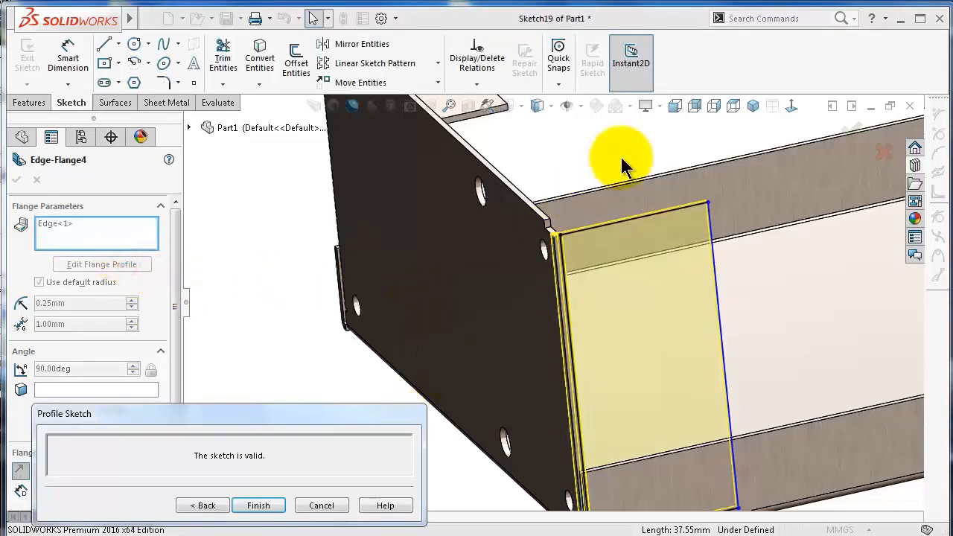
{"action": "left_click", "coordinate": [792, 108]}
{"action": "scroll", "coordinate": [603, 383], "scroll_direction": "down", "scroll_amount": 4}
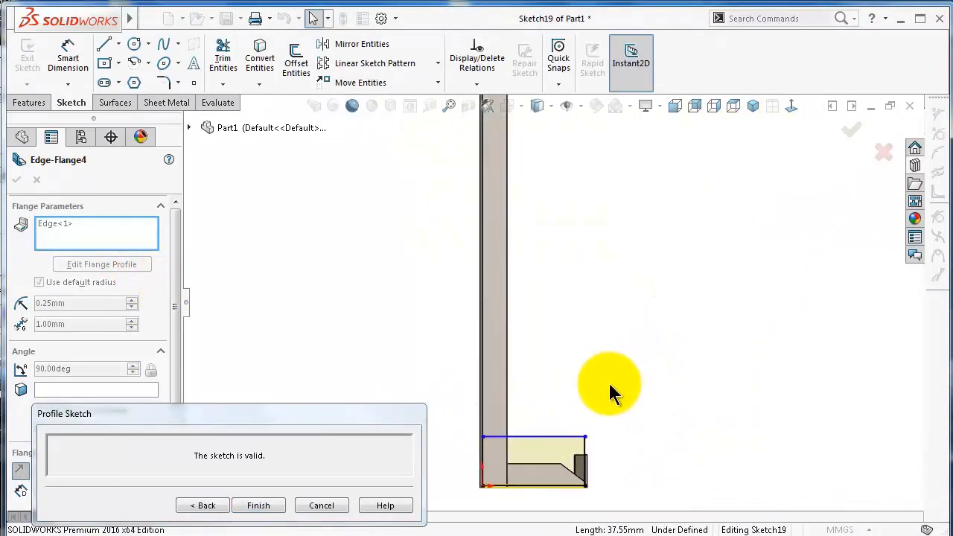
{"action": "scroll", "coordinate": [470, 383], "scroll_direction": "down", "scroll_amount": 4}
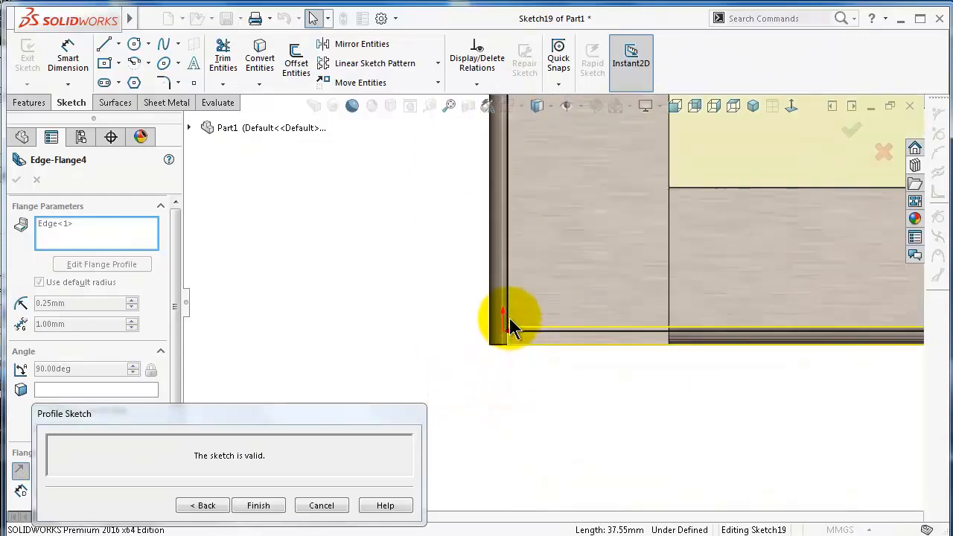
{"action": "left_click_drag", "start_coordinate": [508, 317], "coordinate": [542, 317]}
{"action": "right_click_drag", "start_coordinate": [405, 329], "coordinate": [410, 245]}
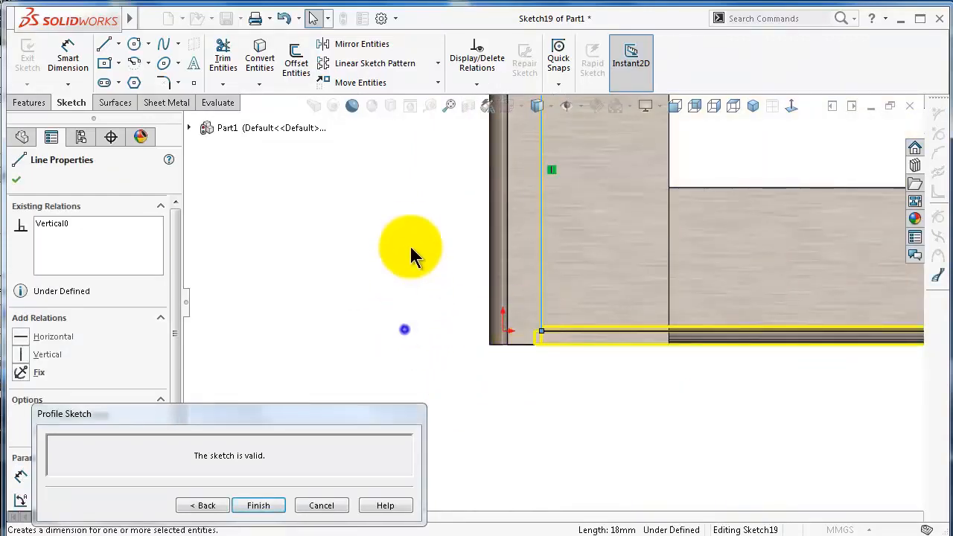
{"action": "left_click", "coordinate": [508, 276]}
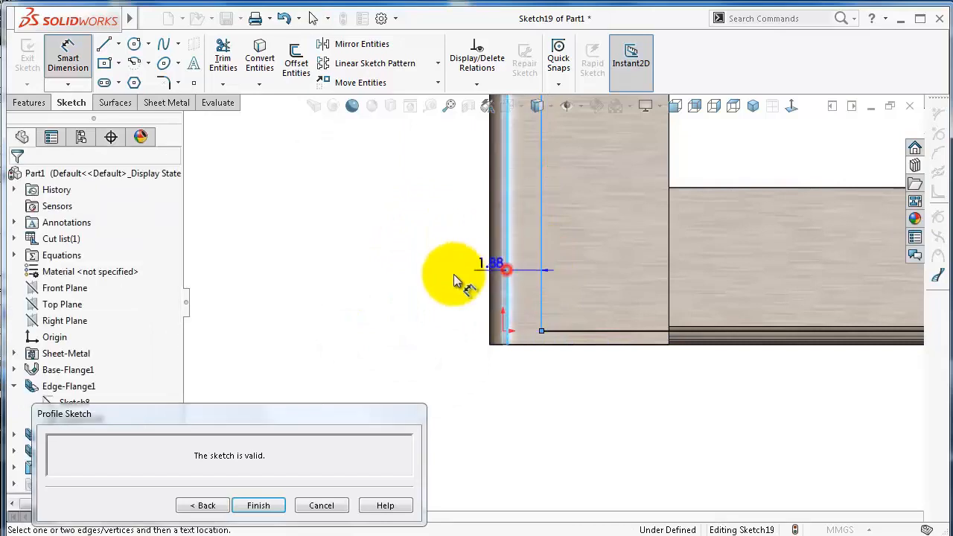
{"action": "left_click", "coordinate": [532, 401]}
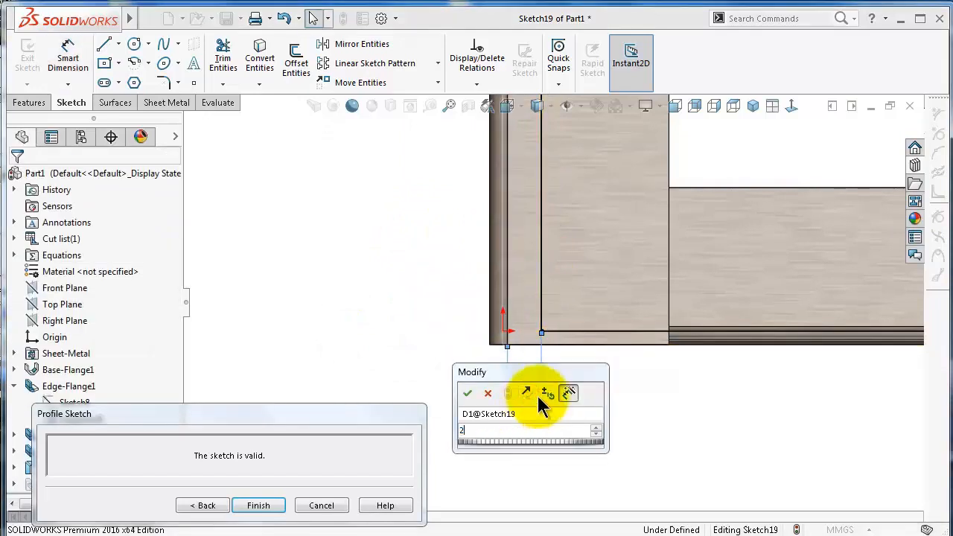
{"action": "type", "text": "2"}
{"action": "key", "text": "Return"}
Dimension the new flange profile's length as 30 mm and finish the profile
{"action": "scroll", "coordinate": [617, 350], "scroll_direction": "up", "scroll_amount": 3}
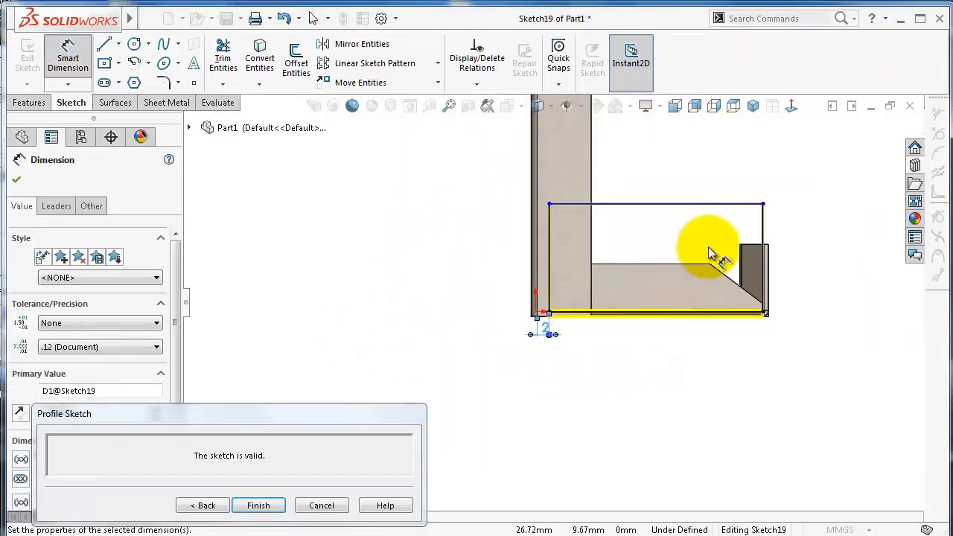
{"action": "left_click", "coordinate": [762, 218]}
{"action": "left_click", "coordinate": [801, 227]}
{"action": "type", "text": "30"}
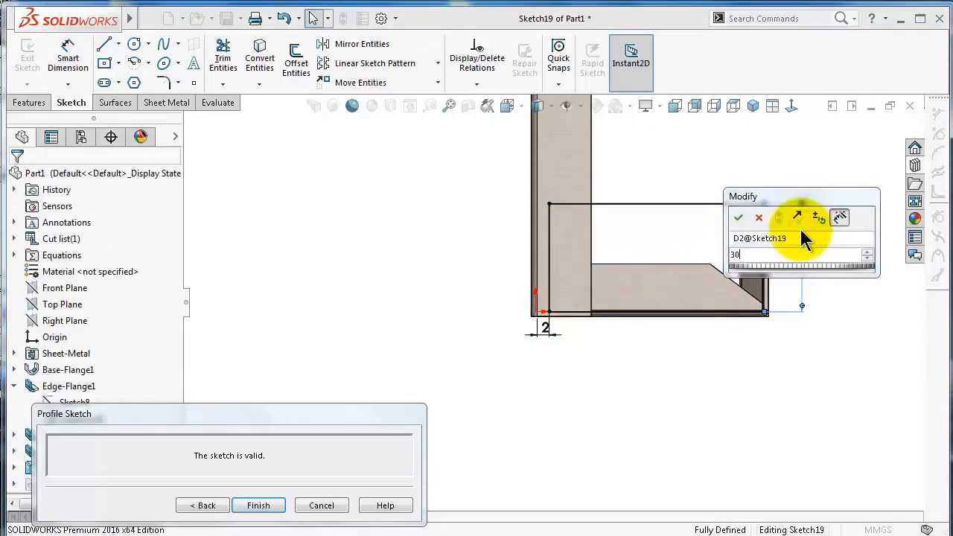
{"action": "key", "text": "Return"}
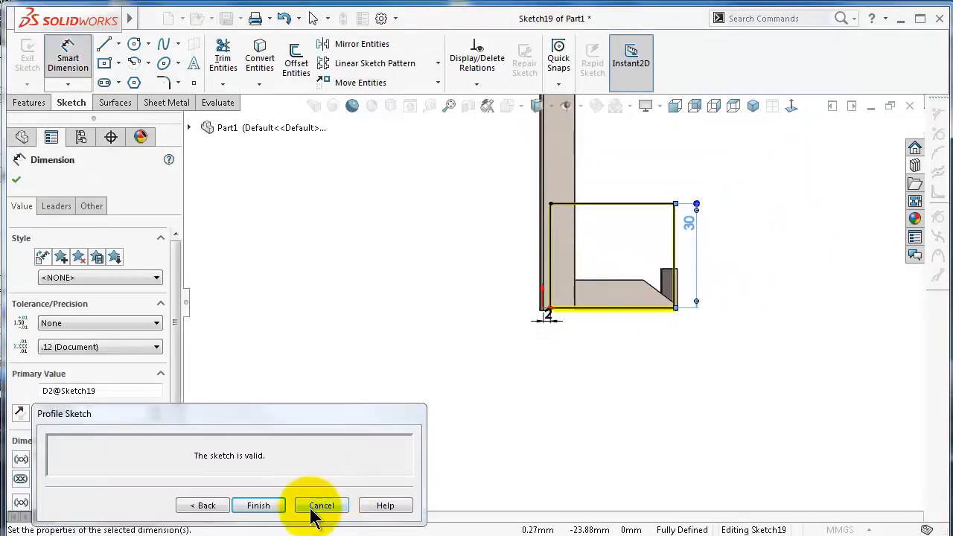
{"action": "left_click", "coordinate": [264, 508]}
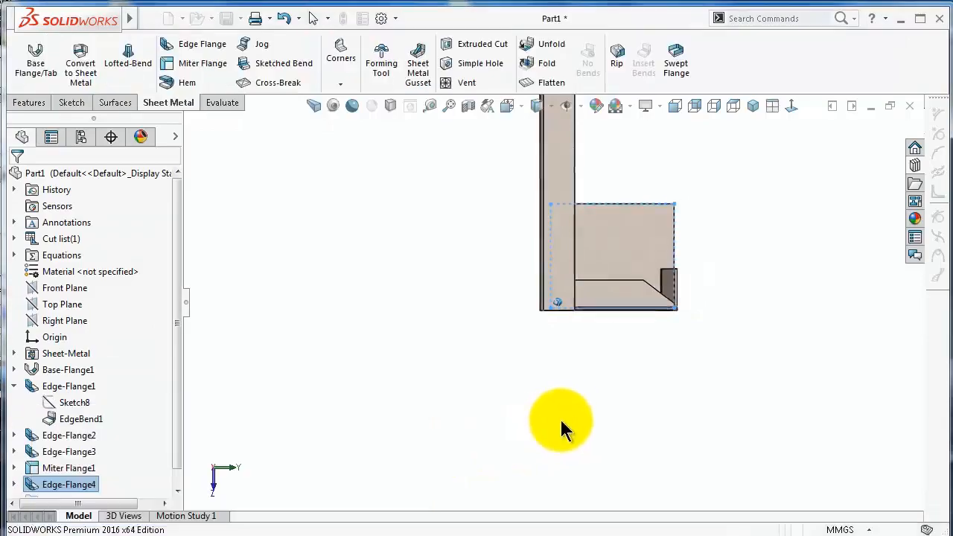
Edit the new 30 mm edge flange to use the Material Outside flange position
{"action": "scroll", "coordinate": [771, 266], "scroll_direction": "down", "scroll_amount": 2}
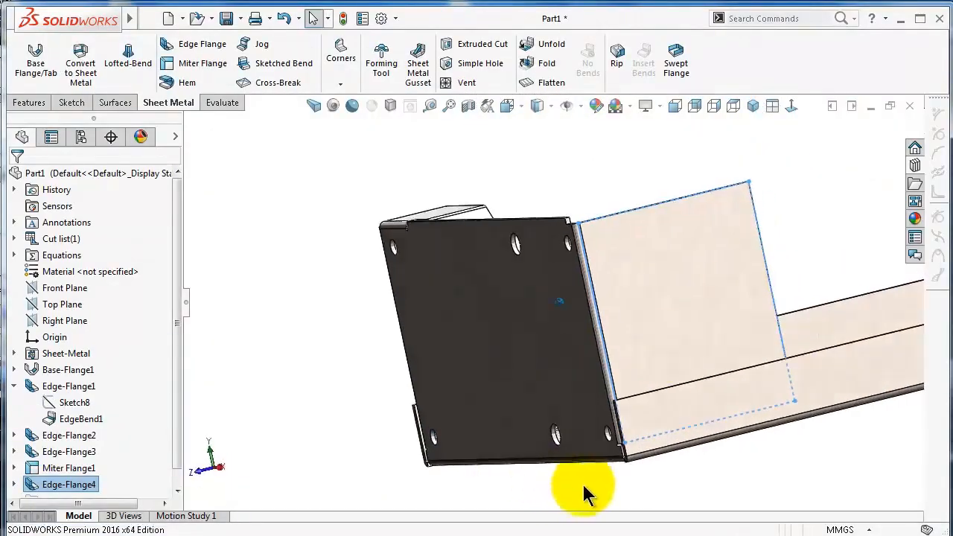
{"action": "middle_click_drag", "start_coordinate": [583, 494], "coordinate": [474, 418]}
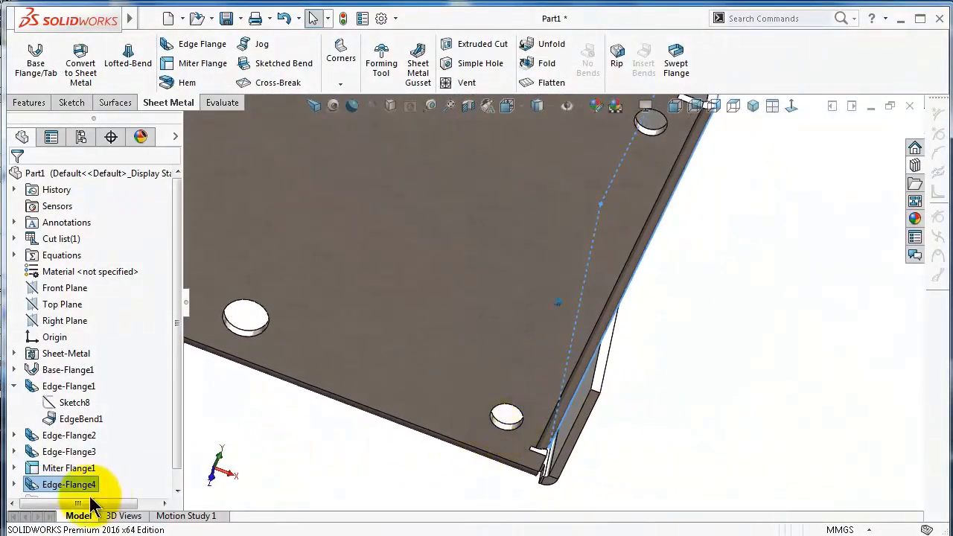
{"action": "left_click", "coordinate": [30, 486]}
{"action": "left_click", "coordinate": [33, 449]}
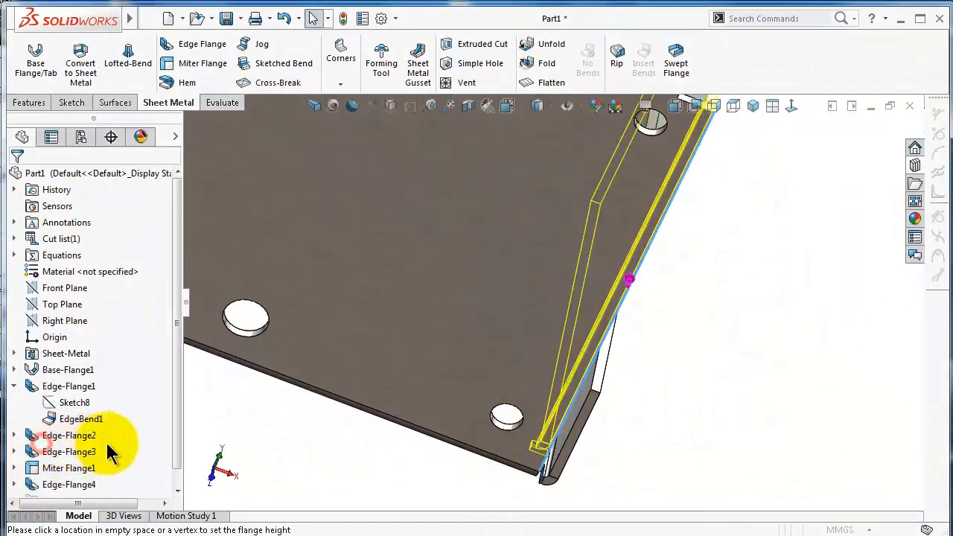
{"action": "scroll", "coordinate": [165, 358], "scroll_direction": "down", "scroll_amount": 3}
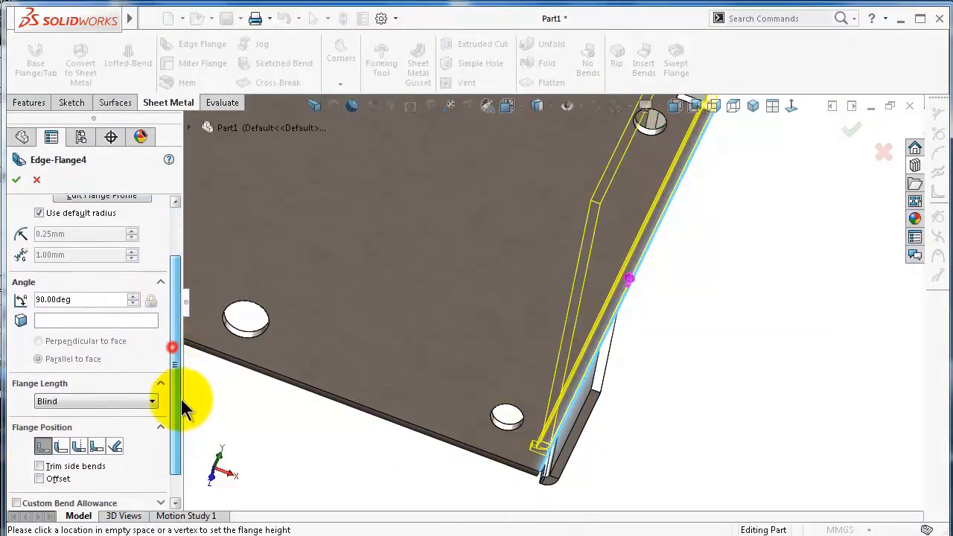
{"action": "left_click", "coordinate": [58, 434]}
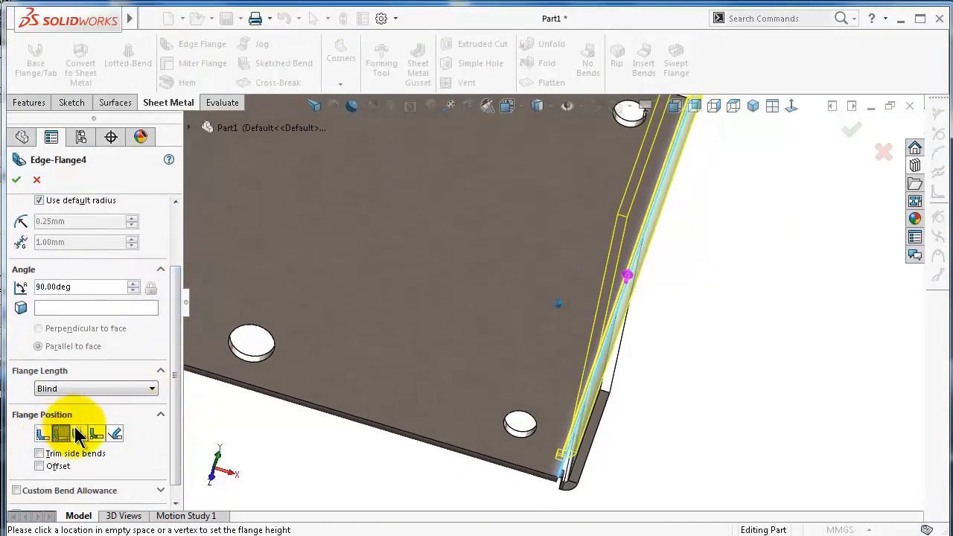
{"action": "left_click", "coordinate": [16, 181]}
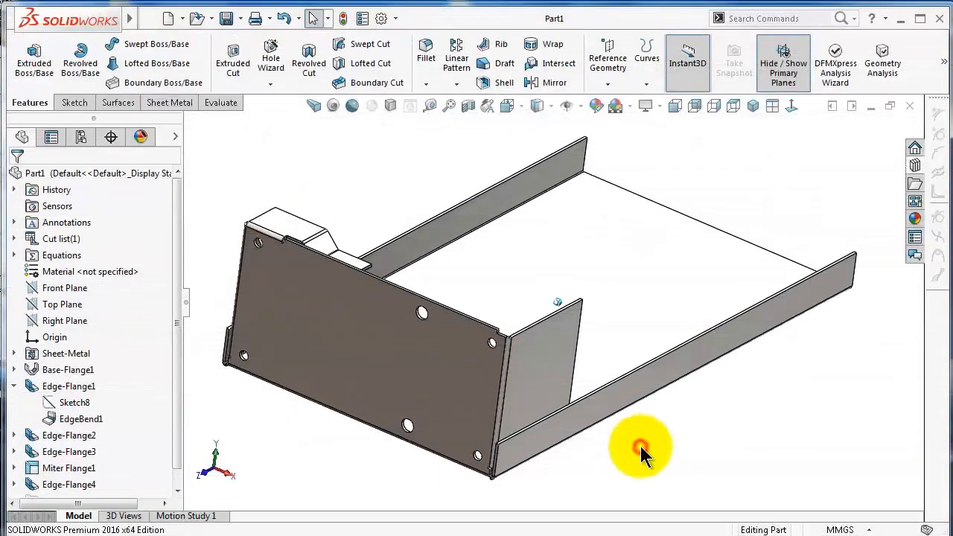
Fillet the upper free corner of the new 30 mm side flange with a 2 mm radius
{"action": "middle_click_drag", "start_coordinate": [629, 395], "coordinate": [462, 265]}
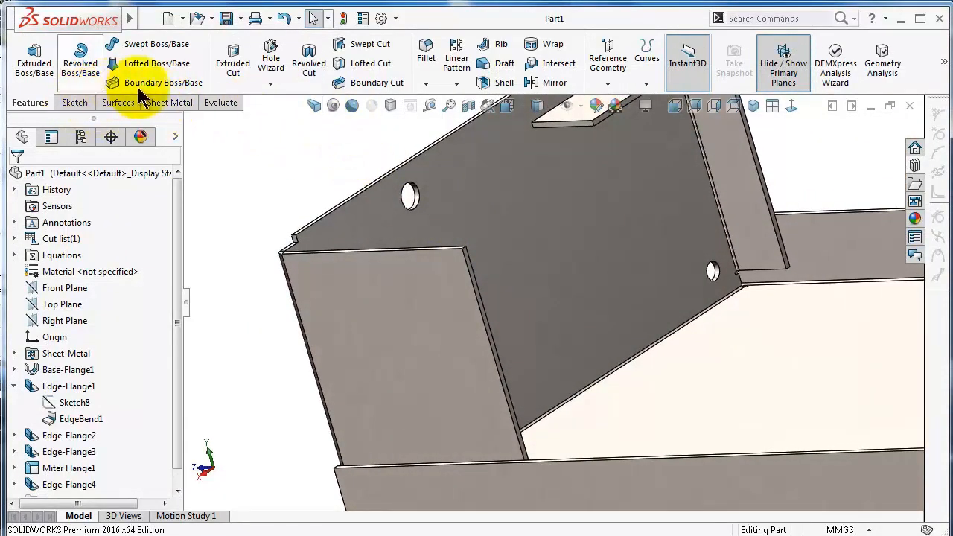
{"action": "left_click", "coordinate": [425, 61]}
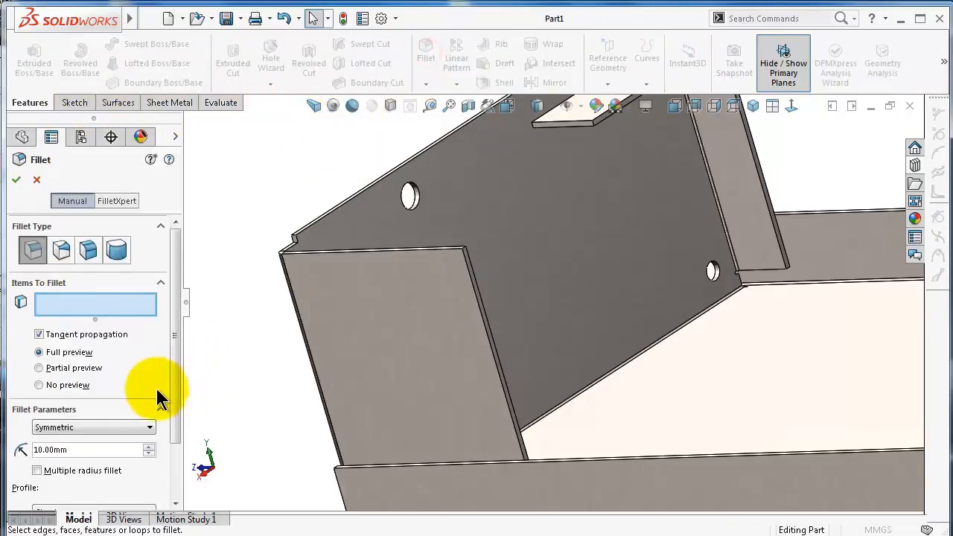
{"action": "type", "text": "2"}
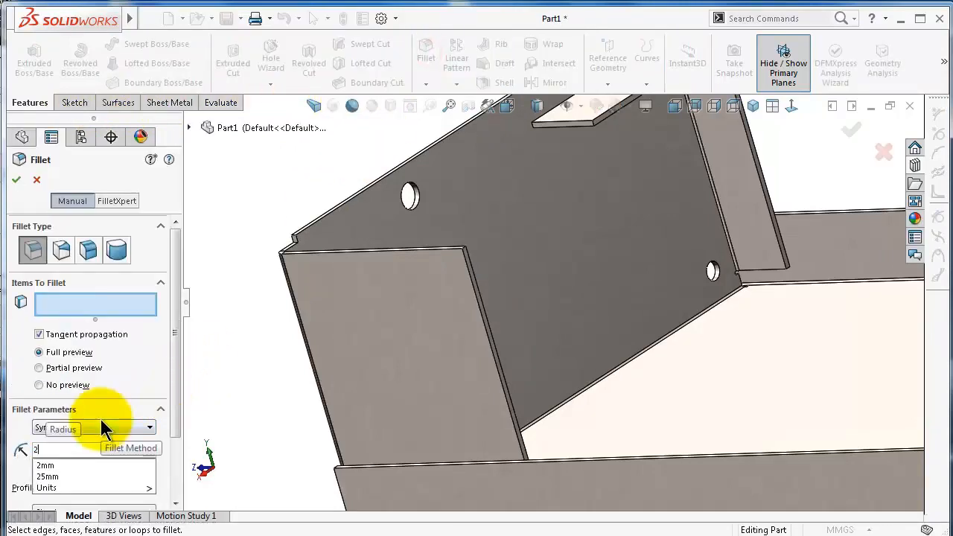
{"action": "scroll", "coordinate": [500, 219], "scroll_direction": "down", "scroll_amount": 5}
{"action": "key", "text": "Return"}
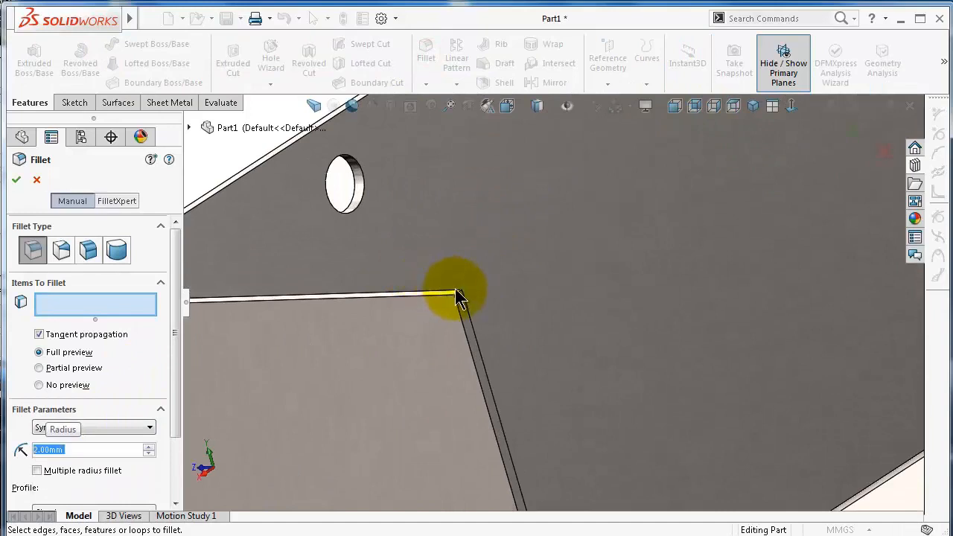
{"action": "left_click", "coordinate": [460, 296]}
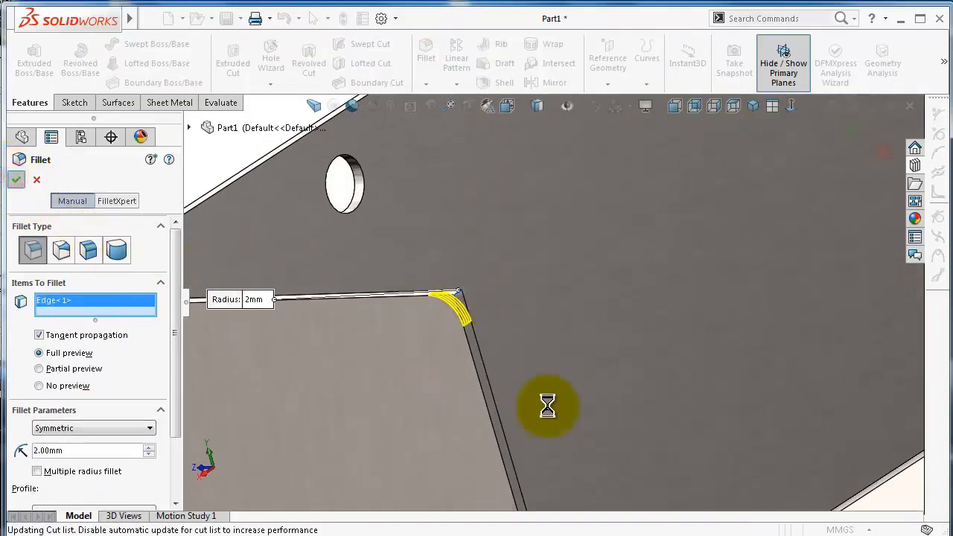
Sketch a circle about 3.5 mm in diameter near the upper end of the chamfered side flange's outer face
{"action": "scroll", "coordinate": [608, 386], "scroll_direction": "up", "scroll_amount": 7}
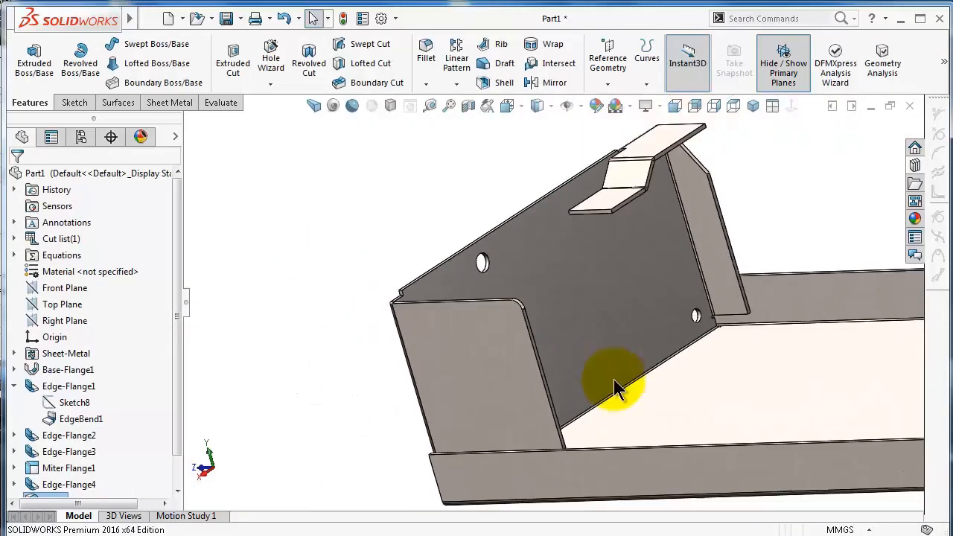
{"action": "middle_click_drag", "start_coordinate": [628, 382], "coordinate": [606, 359]}
{"action": "left_click", "coordinate": [601, 352]}
{"action": "left_click", "coordinate": [661, 290]}
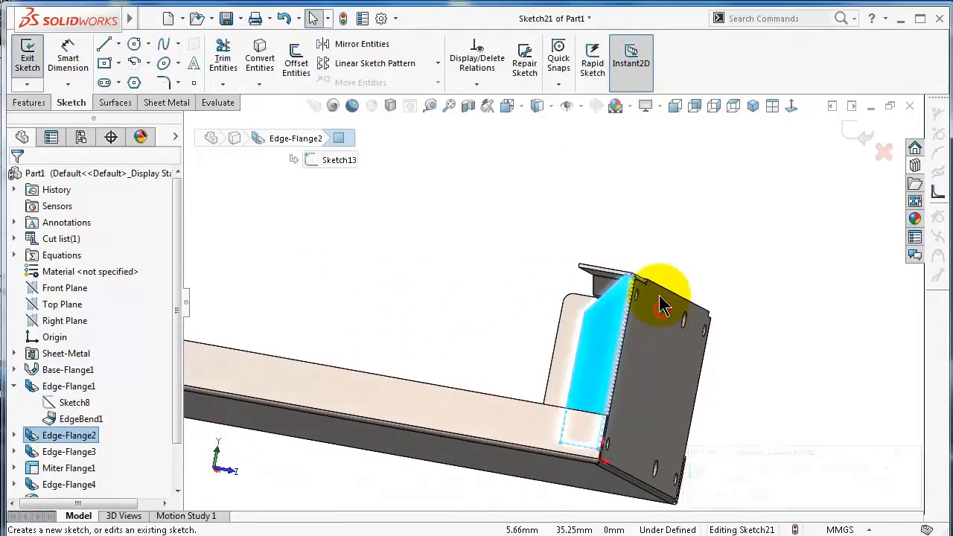
{"action": "left_click", "coordinate": [793, 106]}
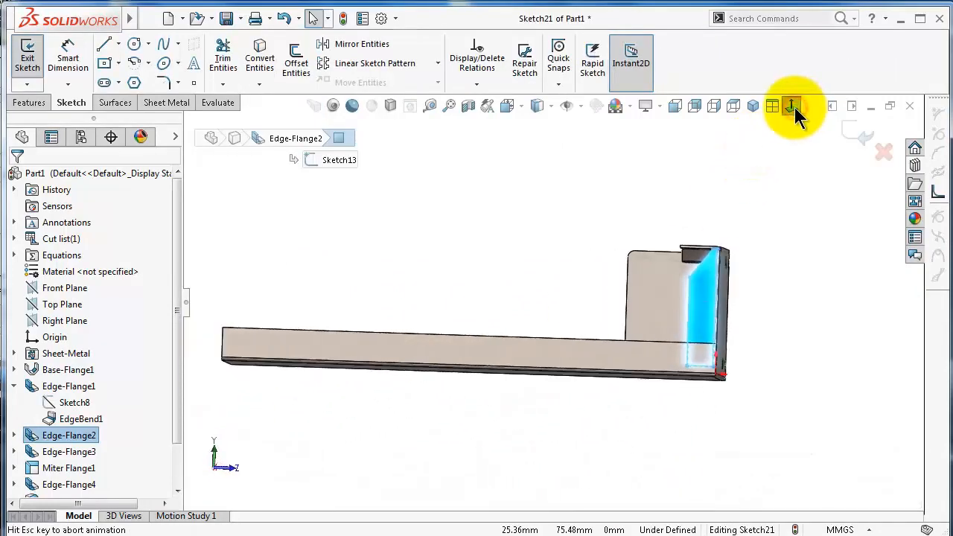
{"action": "scroll", "coordinate": [765, 227], "scroll_direction": "down", "scroll_amount": 4}
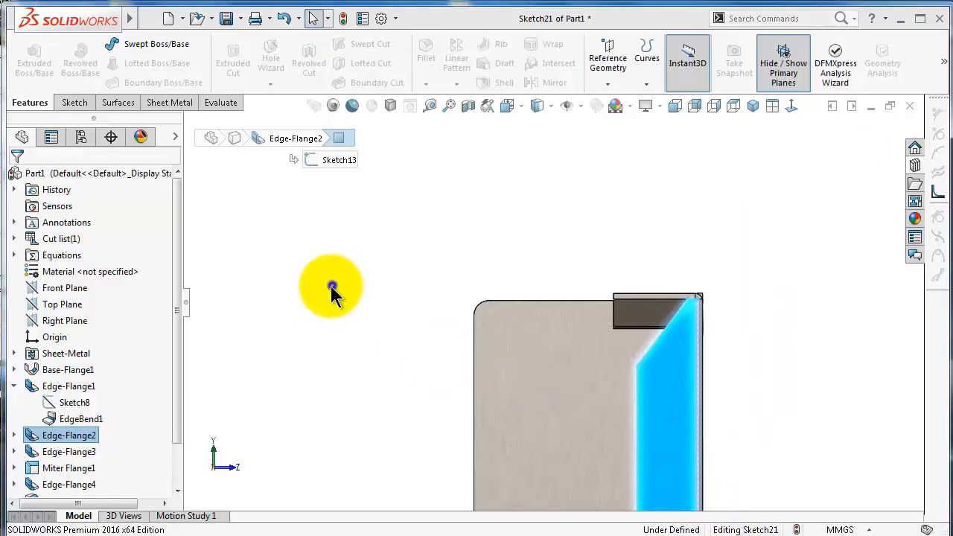
{"action": "mouse_move", "coordinate": [330, 286]}
{"action": "right_mouse_down"}
{"action": "mouse_move", "coordinate": [334, 298]}
{"action": "mouse_move", "coordinate": [395, 281]}
{"action": "right_mouse_up"}
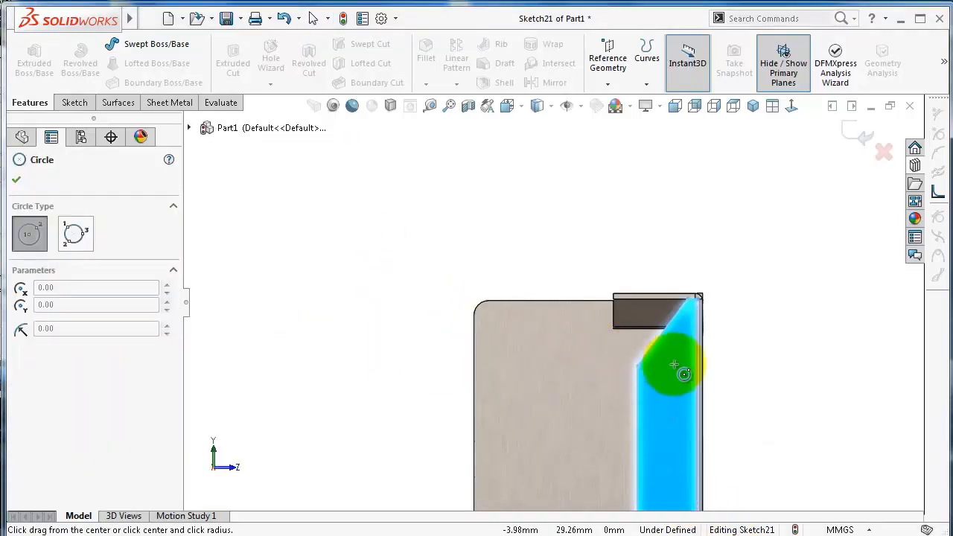
{"action": "left_click", "coordinate": [673, 364]}
{"action": "left_click", "coordinate": [674, 361]}
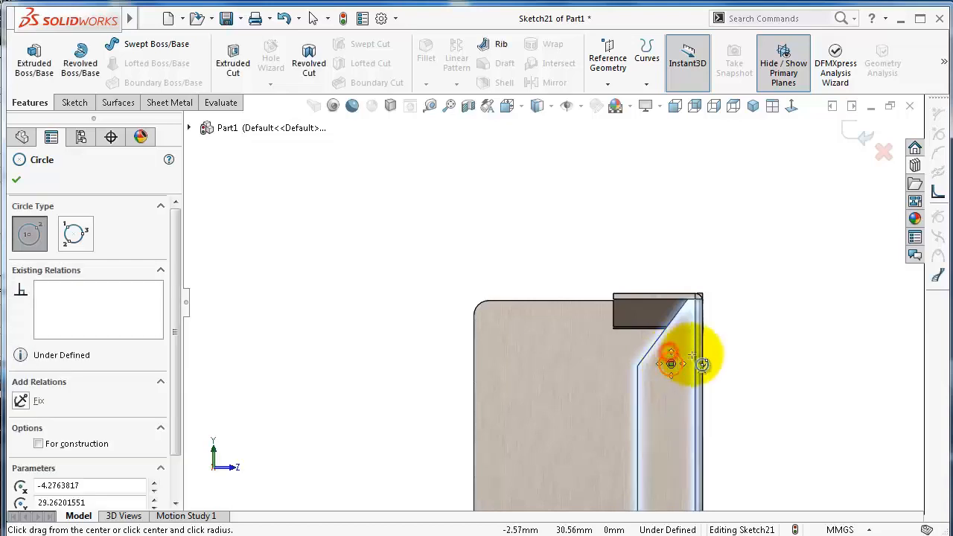
Dimension the circle's diameter as 2.5 mm
{"action": "right_click_drag", "start_coordinate": [773, 388], "coordinate": [773, 330]}
{"action": "left_click", "coordinate": [776, 338]}
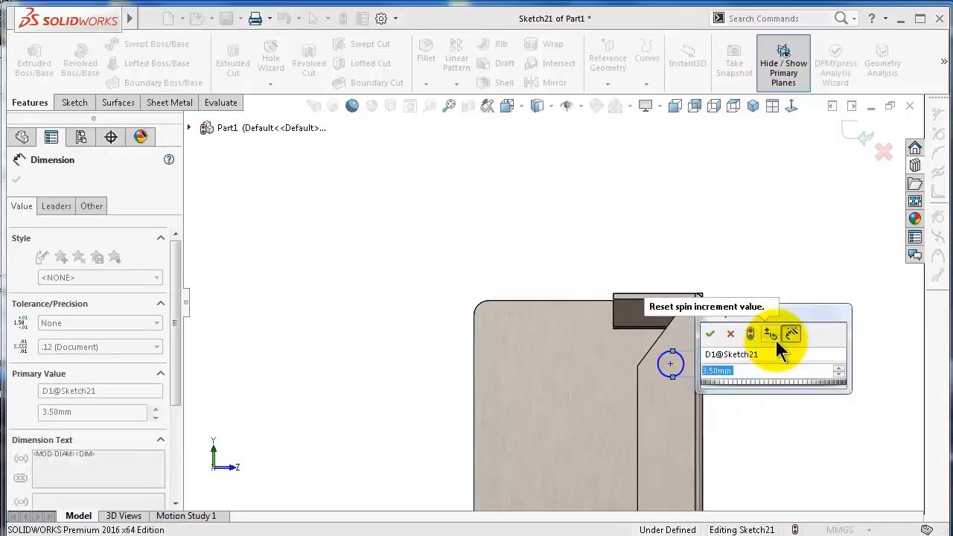
{"action": "type", "text": "3.5"}
{"action": "key", "text": "Return"}
{"action": "left_click", "coordinate": [721, 290]}
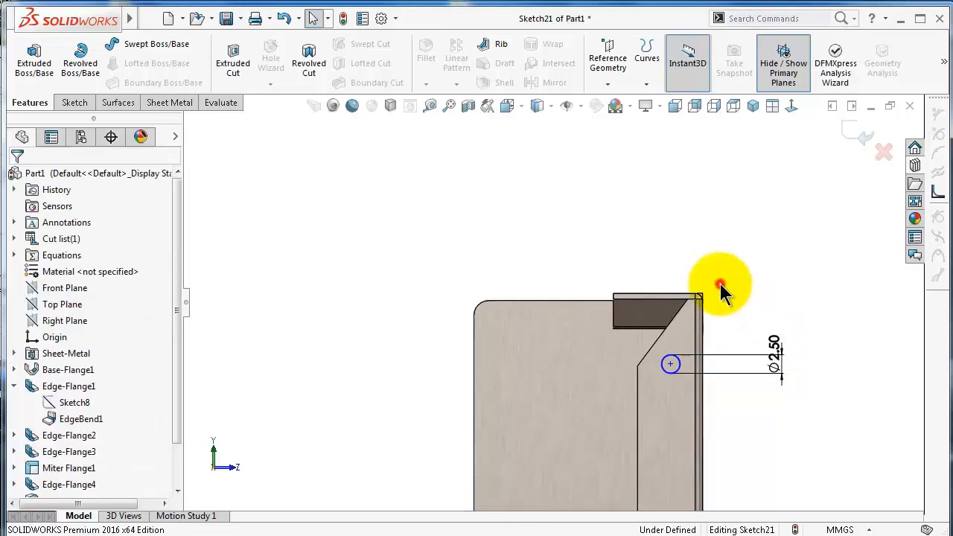
{"action": "left_click", "coordinate": [670, 365]}
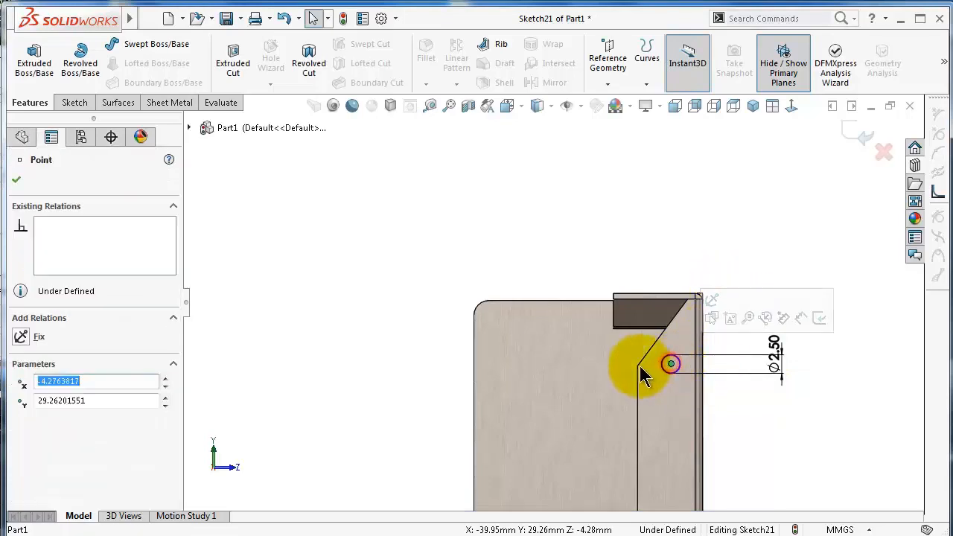
{"action": "left_click", "coordinate": [639, 374], "text": "ctrl"}
{"action": "left_click", "coordinate": [787, 409]}
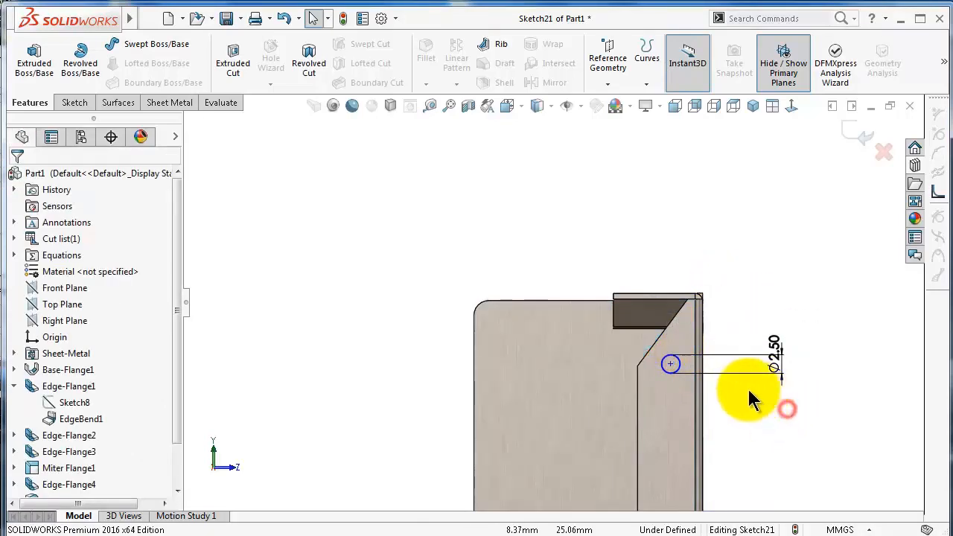
{"action": "scroll", "coordinate": [787, 407], "scroll_direction": "down", "scroll_amount": 3}
{"action": "left_click", "coordinate": [520, 335]}
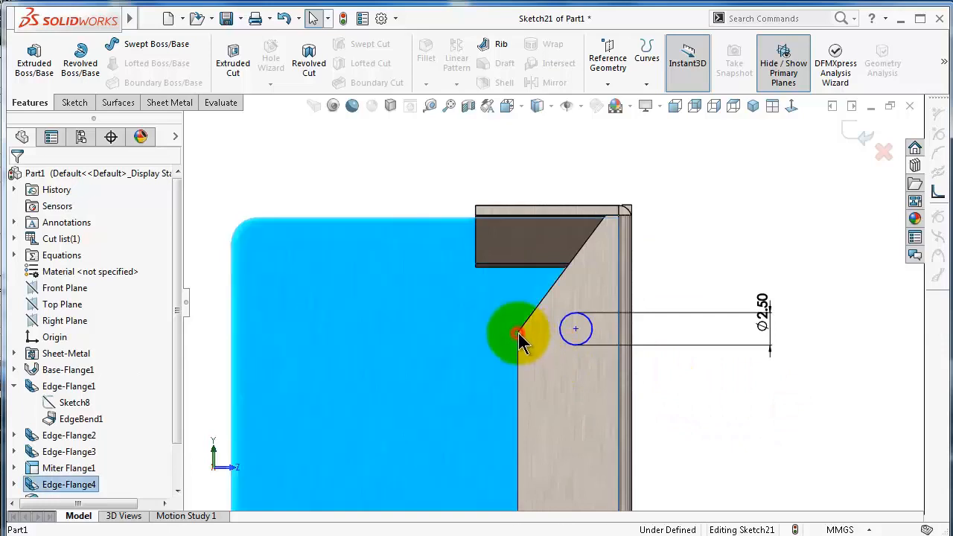
{"action": "left_click", "coordinate": [699, 397]}
Add a Horizontal relation between the circle's center and the lower corner of the flange's slanted edge
{"action": "left_click", "coordinate": [576, 329]}
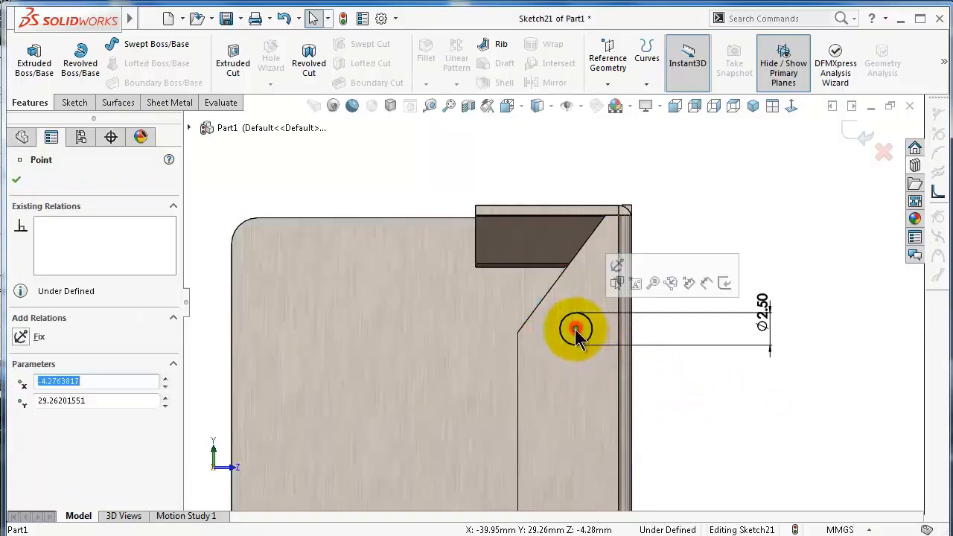
{"action": "left_click", "coordinate": [519, 332], "text": "ctrl"}
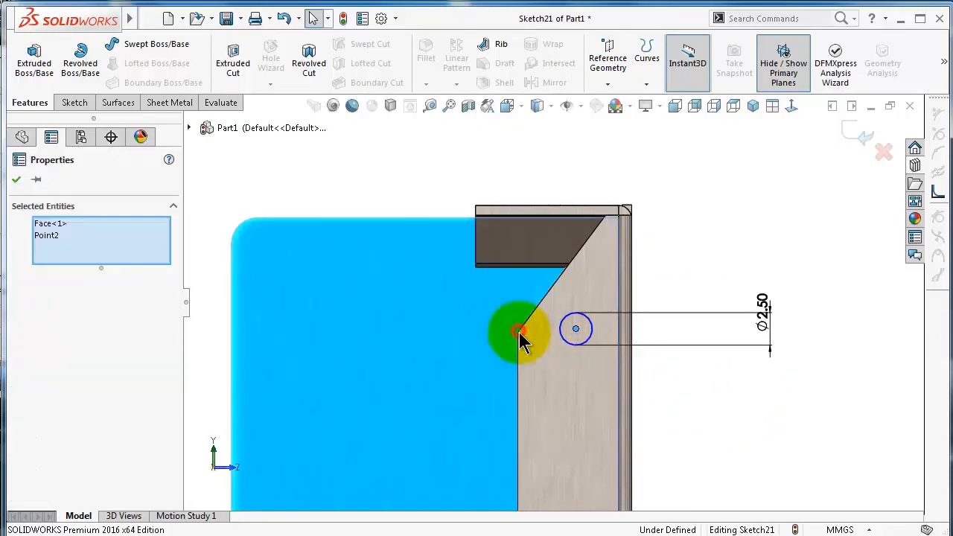
{"action": "left_click", "coordinate": [518, 332]}
{"action": "left_click", "coordinate": [576, 331], "text": "ctrl"}
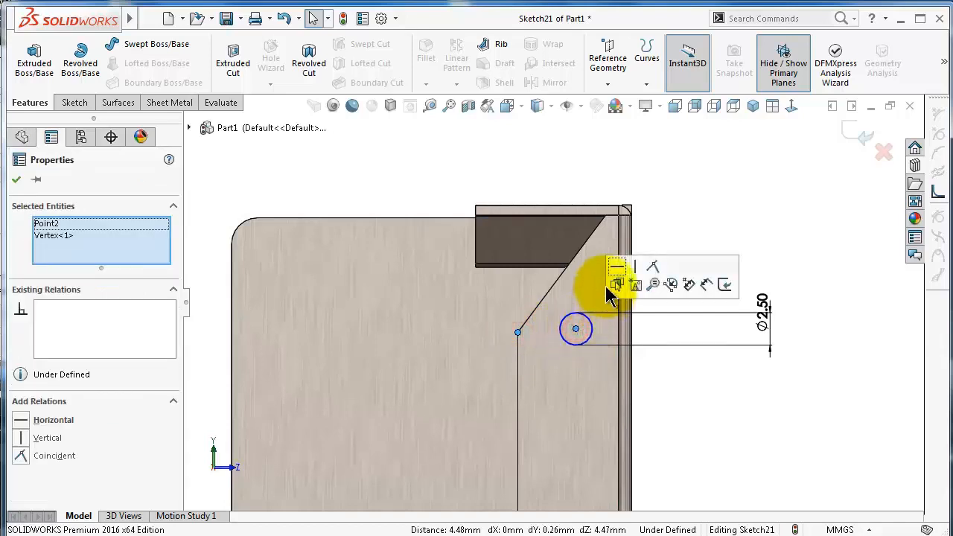
{"action": "left_click", "coordinate": [617, 279]}
{"action": "left_click", "coordinate": [714, 220]}
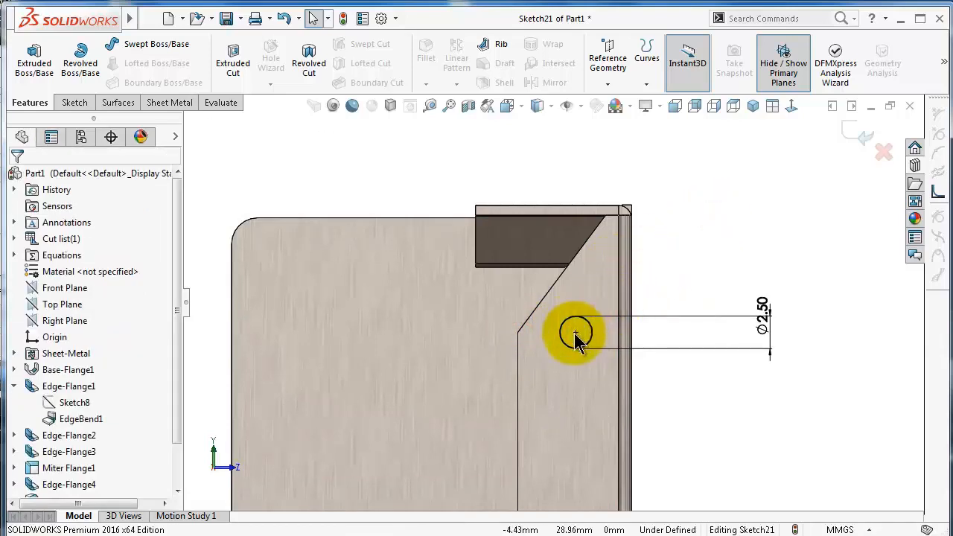
{"action": "right_click", "coordinate": [579, 266]}
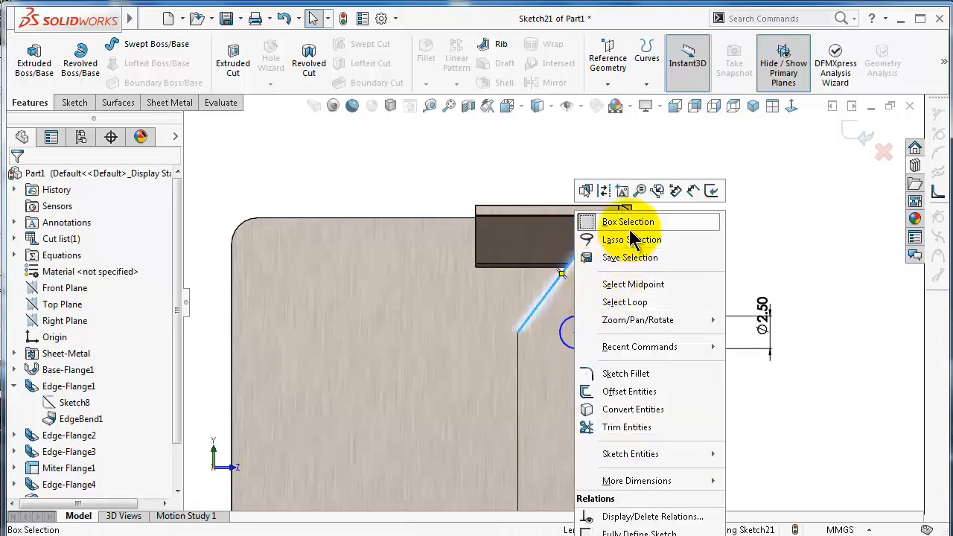
{"action": "left_click", "coordinate": [562, 278]}
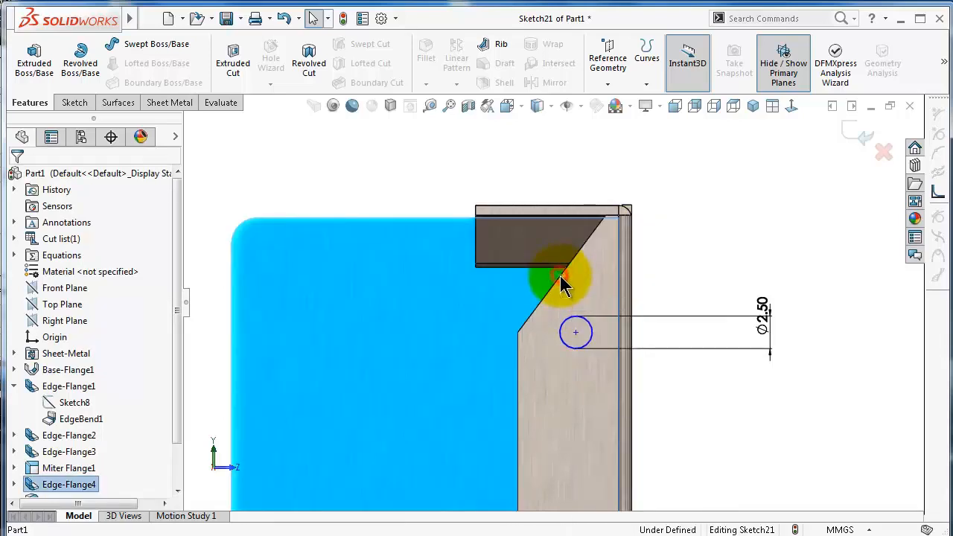
{"action": "left_click", "coordinate": [562, 278]}
{"action": "right_click", "coordinate": [564, 284]}
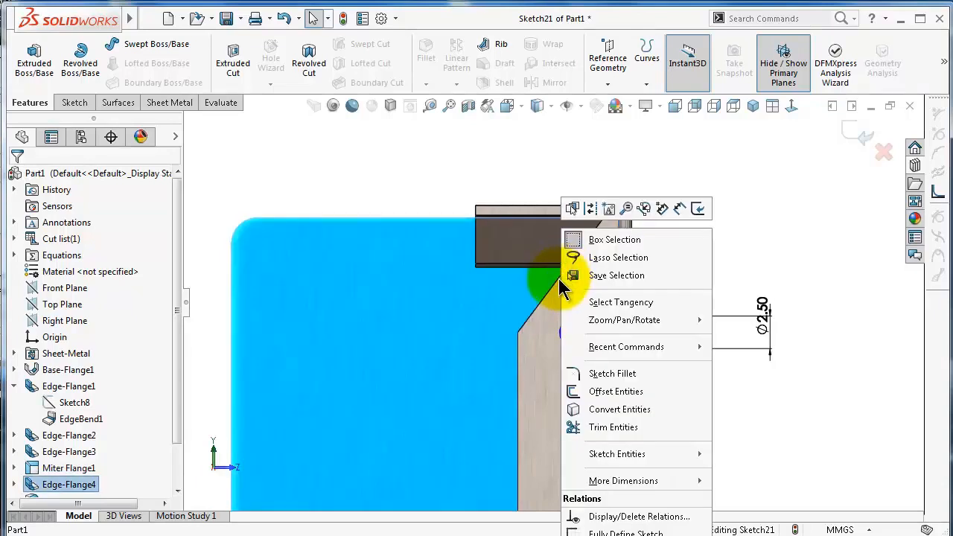
{"action": "left_click", "coordinate": [560, 280]}
Add a Vertical relation between the midpoint of the flange's slanted edge and the circle's center
{"action": "scroll", "coordinate": [693, 253], "scroll_direction": "down", "scroll_amount": 1}
{"action": "middle_click_drag", "start_coordinate": [692, 253], "coordinate": [707, 264]}
{"action": "left_click", "coordinate": [707, 264]}
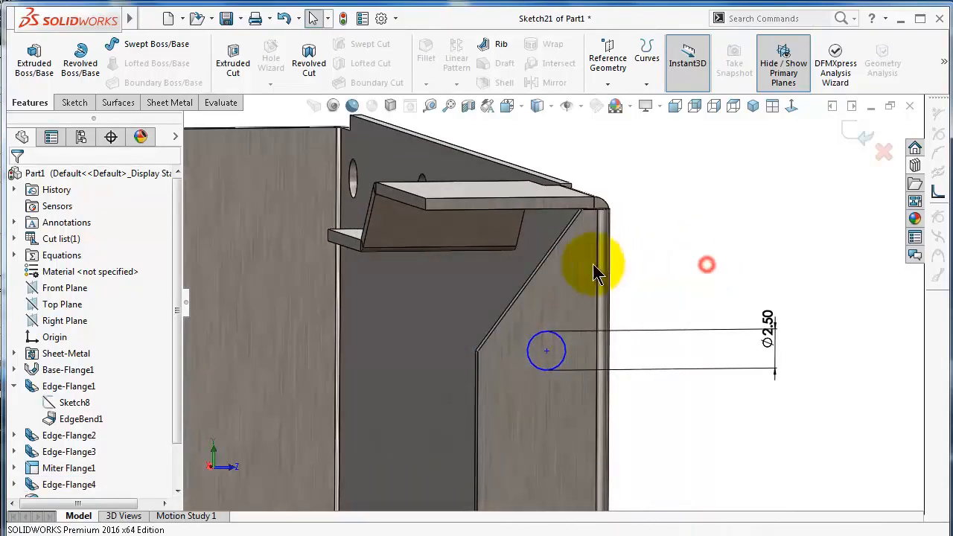
{"action": "right_click", "coordinate": [562, 250]}
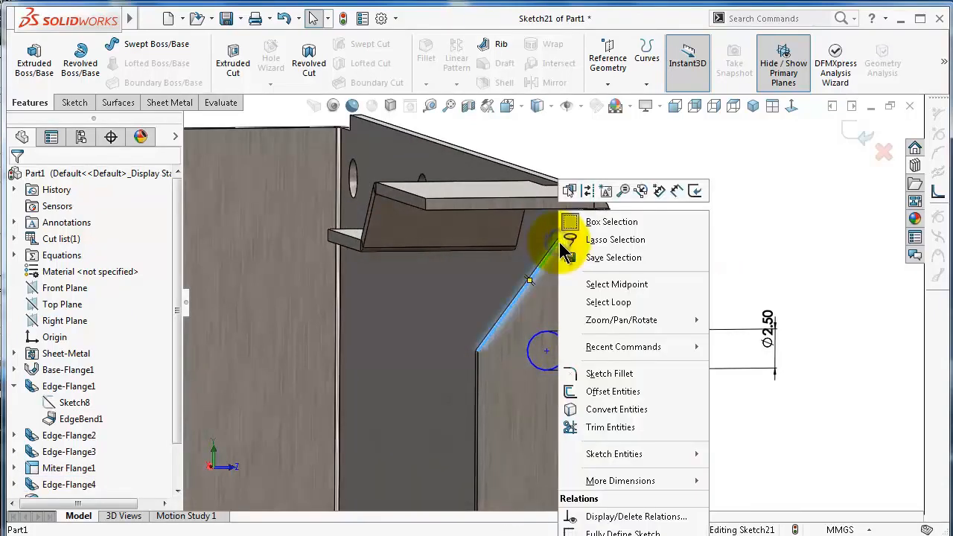
{"action": "left_click", "coordinate": [588, 286]}
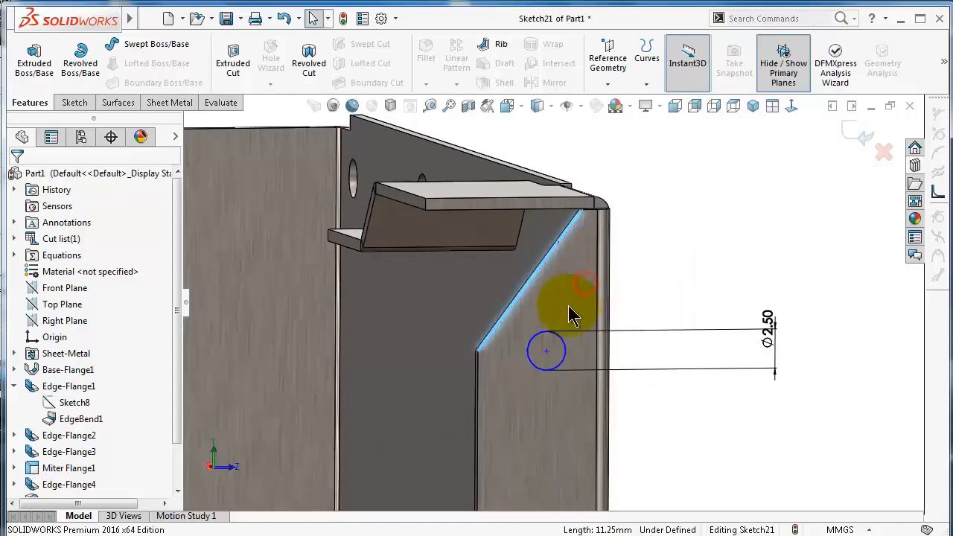
{"action": "left_click", "coordinate": [547, 352], "text": "ctrl"}
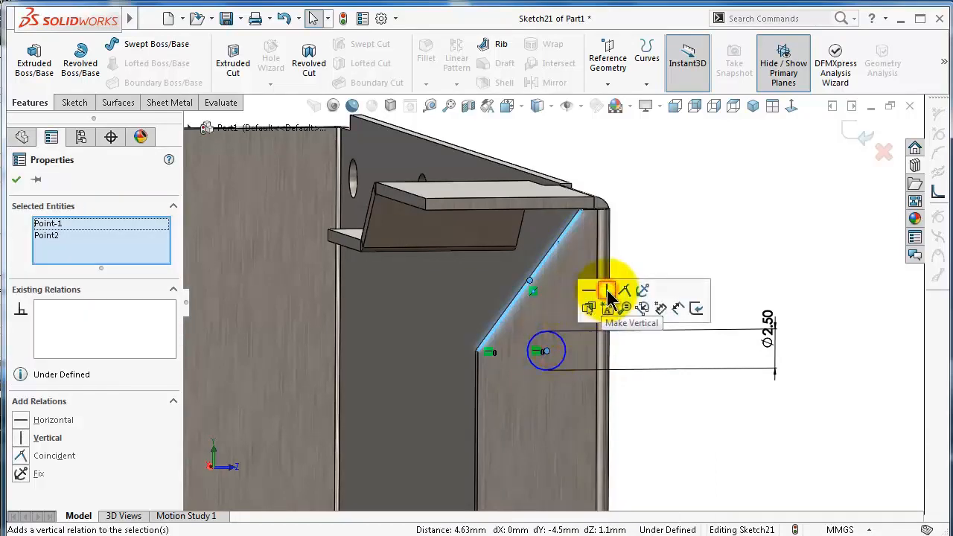
{"action": "left_click", "coordinate": [607, 290]}
{"action": "left_click", "coordinate": [699, 238]}
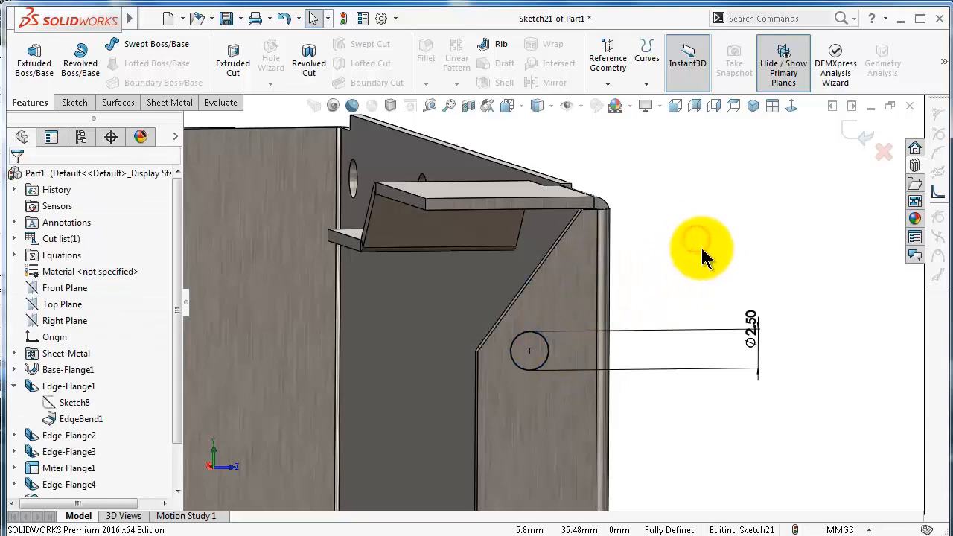
Cut the 2.5 mm circle through the side flanges with an extruded cut set to Through All
{"action": "scroll", "coordinate": [698, 247], "scroll_direction": "up", "scroll_amount": 2}
{"action": "mouse_move", "coordinate": [699, 252]}
{"action": "middle_mouse_down"}
{"action": "mouse_move", "coordinate": [685, 234]}
{"action": "mouse_move", "coordinate": [694, 245]}
{"action": "mouse_move", "coordinate": [683, 246]}
{"action": "middle_mouse_up"}
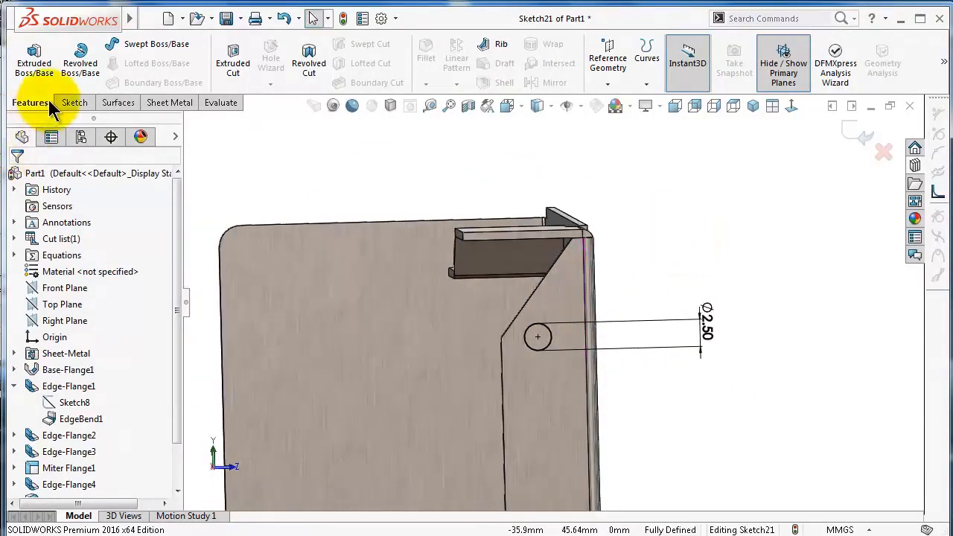
{"action": "left_click", "coordinate": [182, 103]}
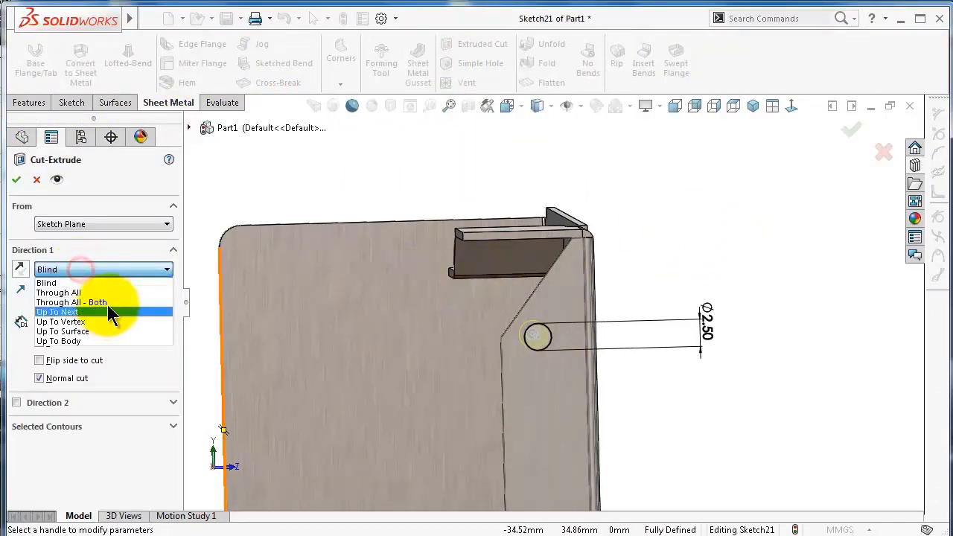
{"action": "left_click", "coordinate": [105, 293]}
{"action": "middle_click_drag", "start_coordinate": [393, 313], "coordinate": [499, 365]}
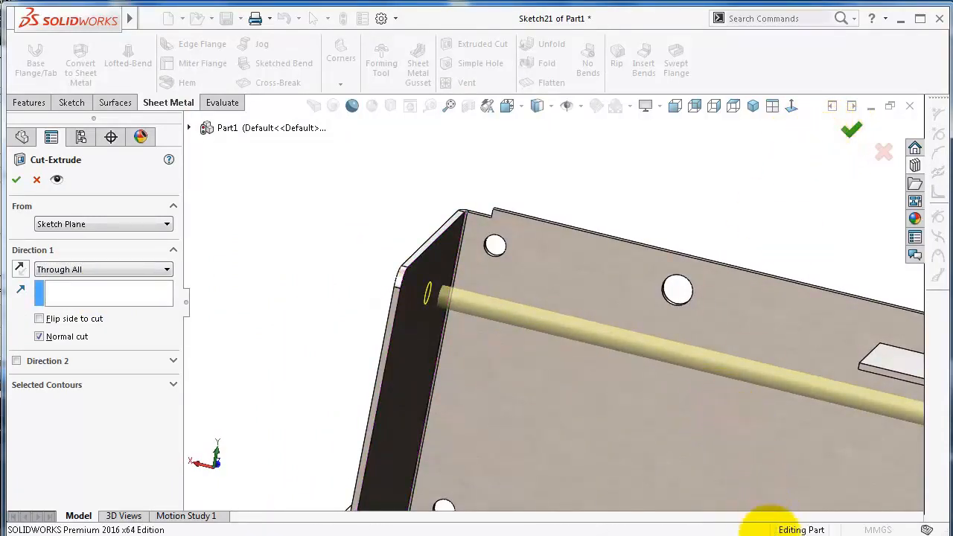
{"action": "key", "text": "Return"}
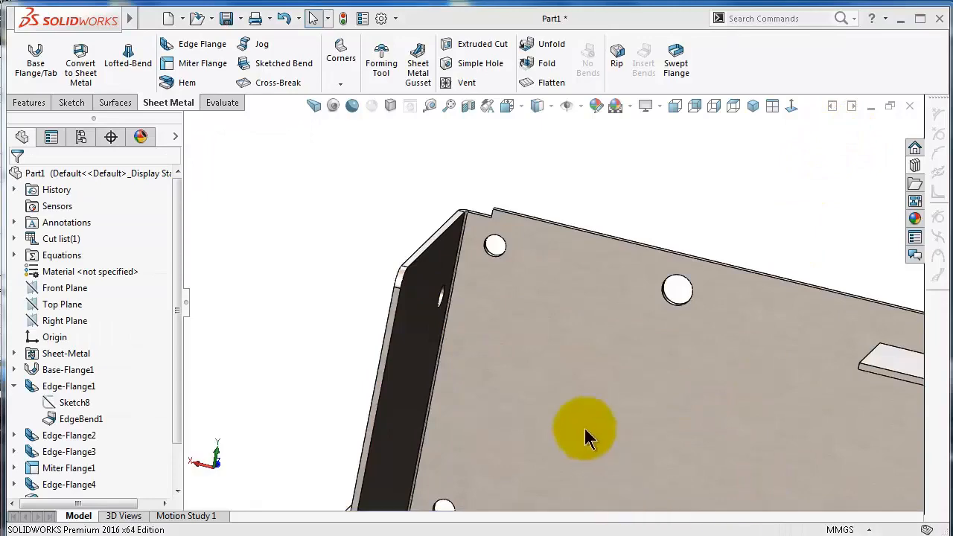
Start a linear pattern and pick the inner face of the 2.5 mm hole in the rounded side flange for Direction 1
{"action": "middle_click_drag", "start_coordinate": [353, 301], "coordinate": [619, 307]}
{"action": "left_click", "coordinate": [673, 386]}
{"action": "left_click", "coordinate": [305, 300]}
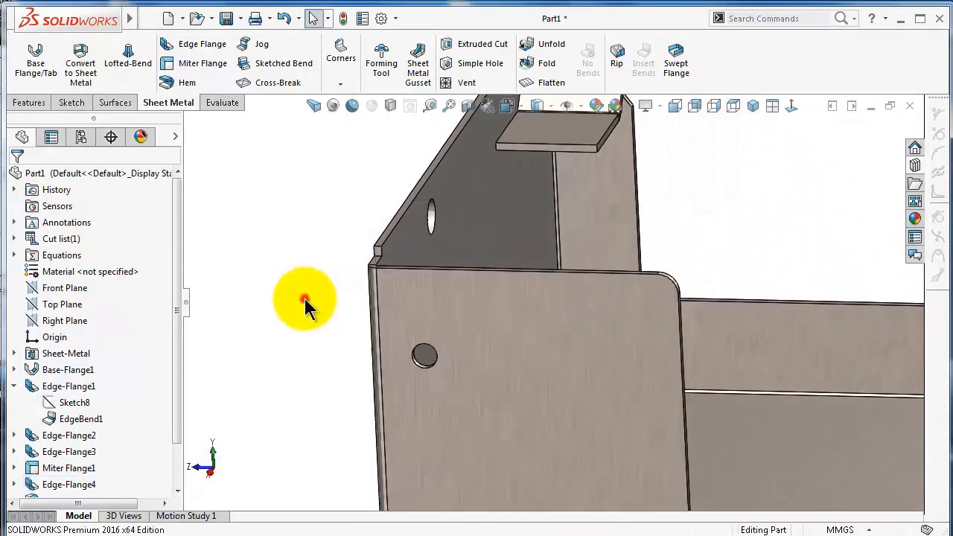
{"action": "left_click", "coordinate": [30, 103]}
{"action": "left_click", "coordinate": [457, 84]}
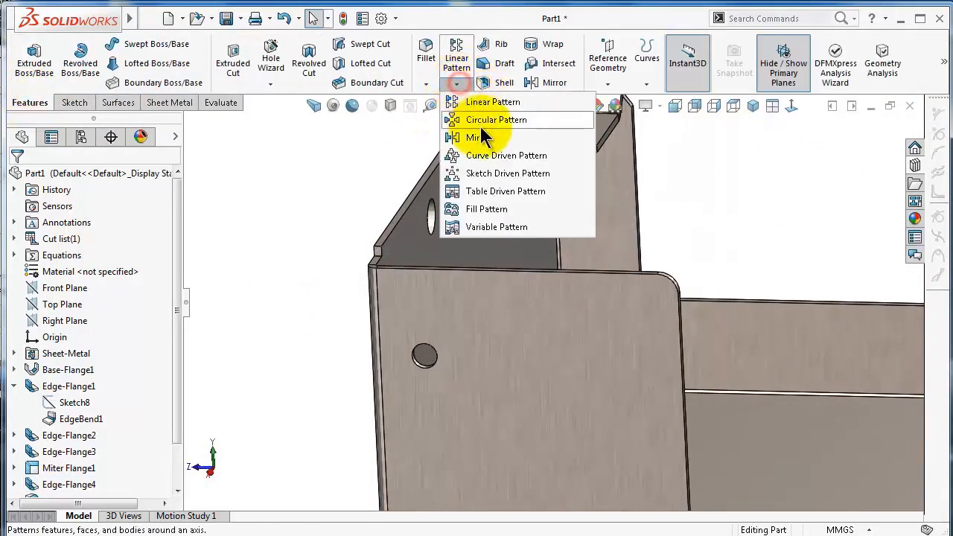
{"action": "left_click", "coordinate": [485, 108]}
{"action": "scroll", "coordinate": [439, 350], "scroll_direction": "down", "scroll_amount": 5}
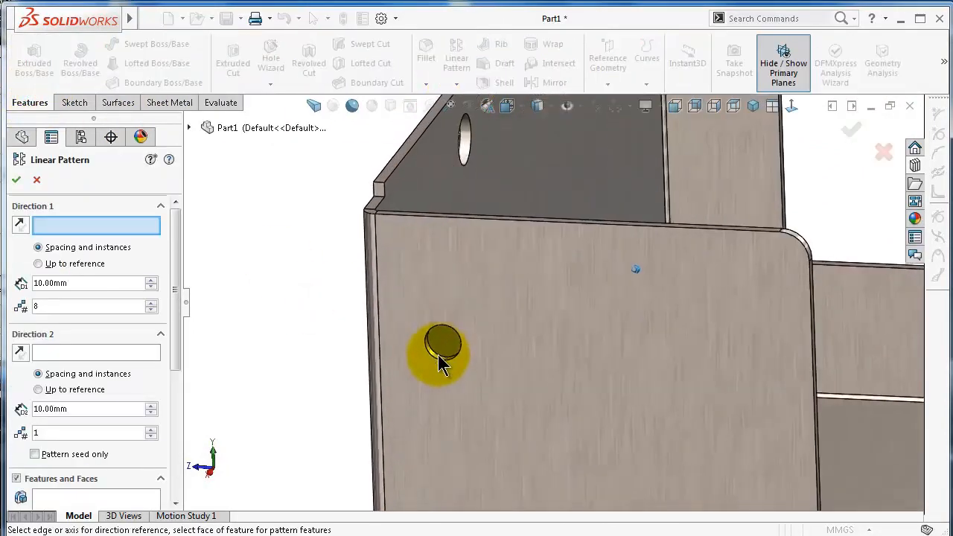
{"action": "scroll", "coordinate": [444, 336], "scroll_direction": "down", "scroll_amount": 5}
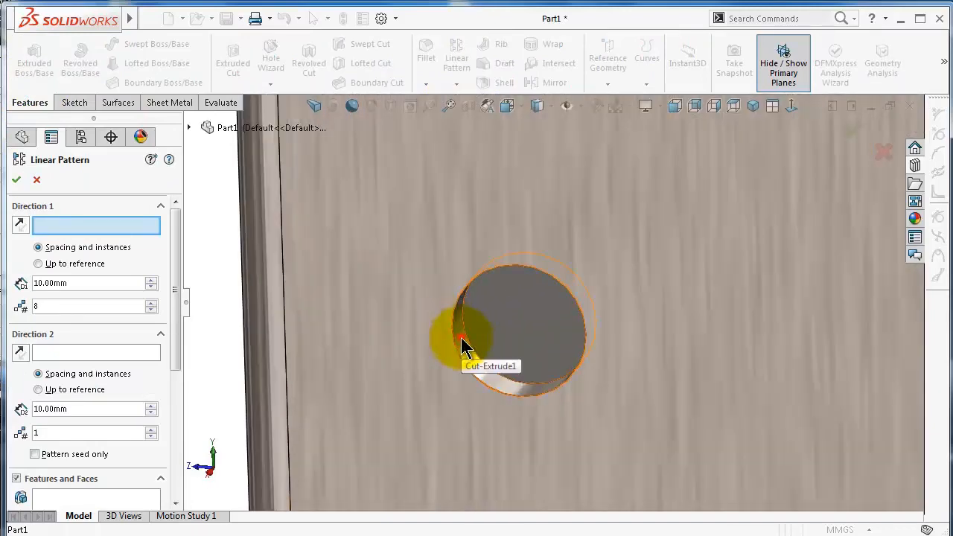
{"action": "left_click", "coordinate": [468, 349]}
{"action": "scroll", "coordinate": [499, 317], "scroll_direction": "up", "scroll_amount": 3}
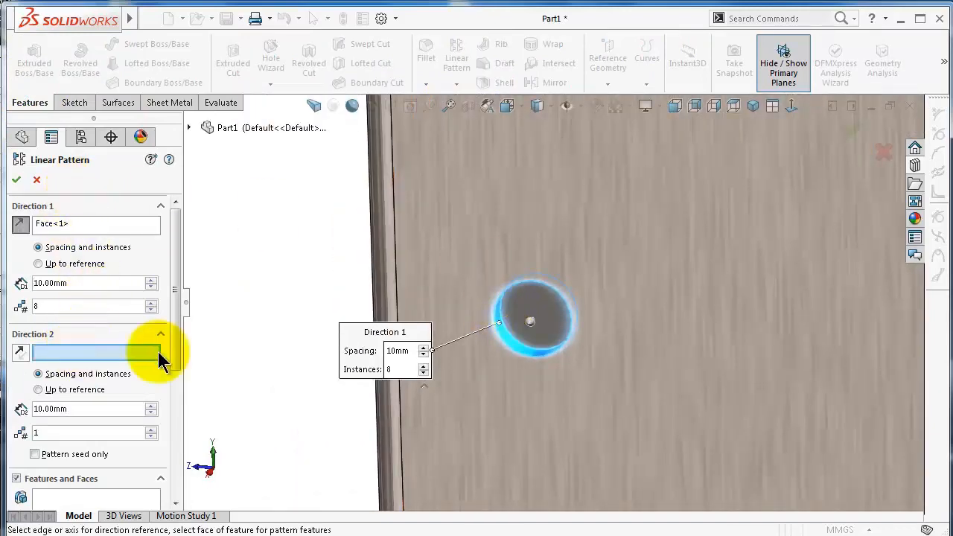
{"action": "scroll", "coordinate": [708, 166], "scroll_direction": "up", "scroll_amount": 2}
{"action": "scroll", "coordinate": [668, 208], "scroll_direction": "up", "scroll_amount": 2}
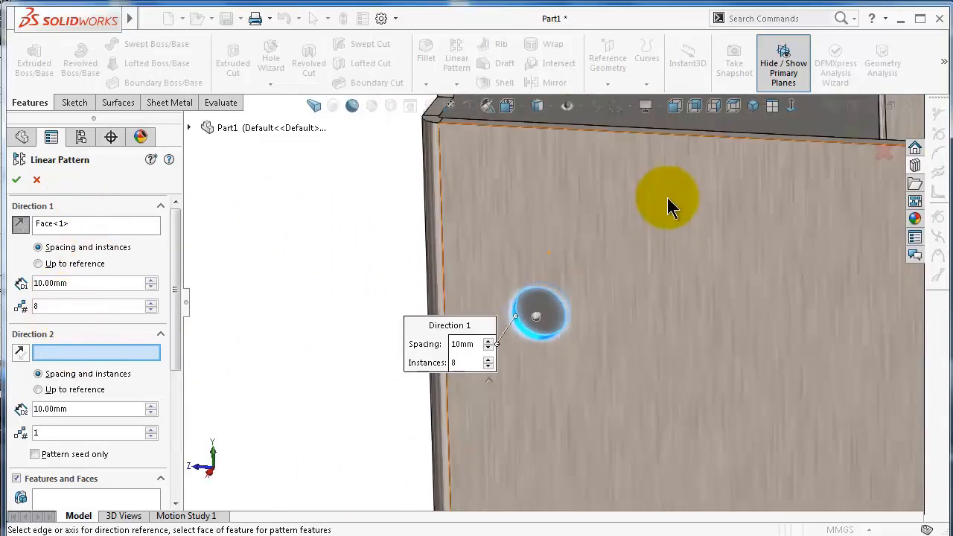
{"action": "scroll", "coordinate": [671, 192], "scroll_direction": "up", "scroll_amount": 1}
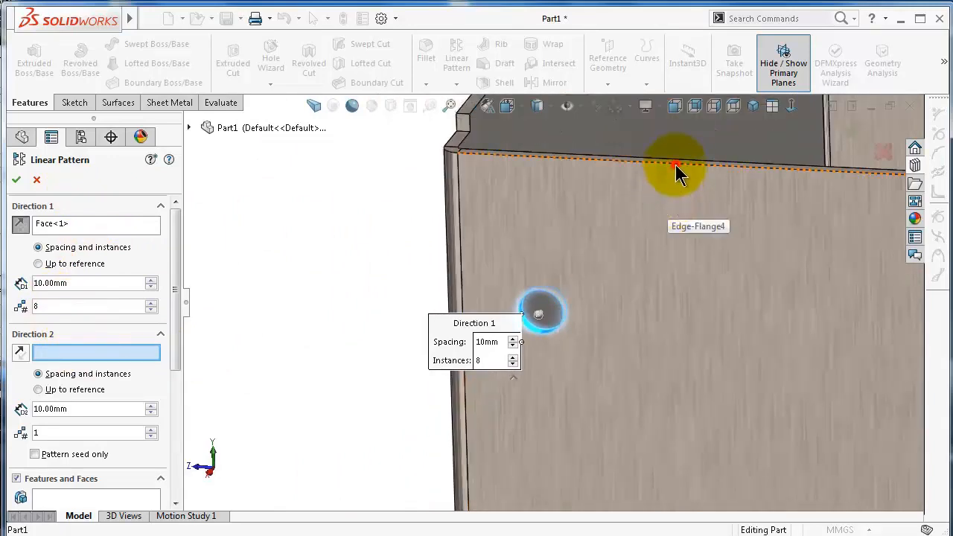
Reference the flange's upper edge for both linear pattern directions, replacing the face in Direction 1, with 2 instances in Direction 1
{"action": "left_click", "coordinate": [675, 165]}
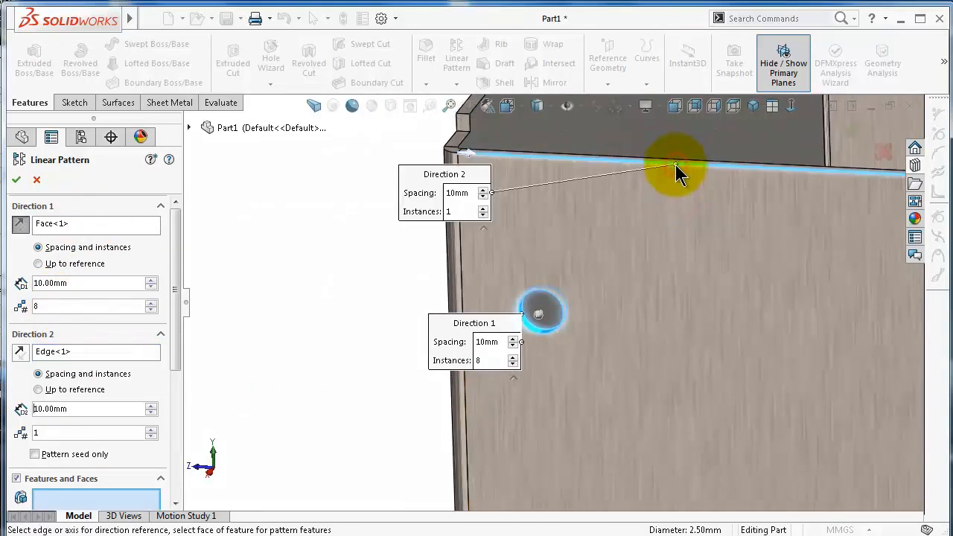
{"action": "left_click", "coordinate": [80, 226]}
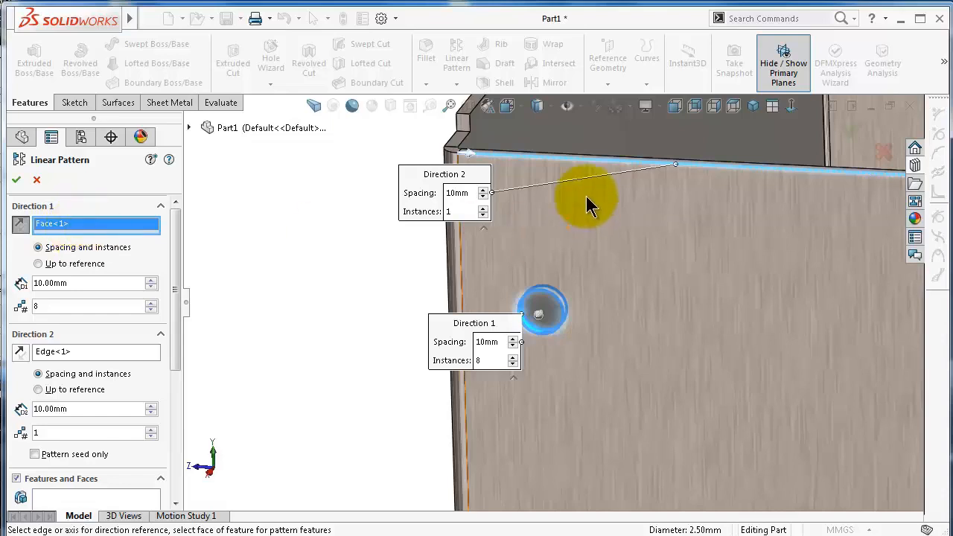
{"action": "right_click", "coordinate": [113, 225]}
{"action": "left_click", "coordinate": [139, 237]}
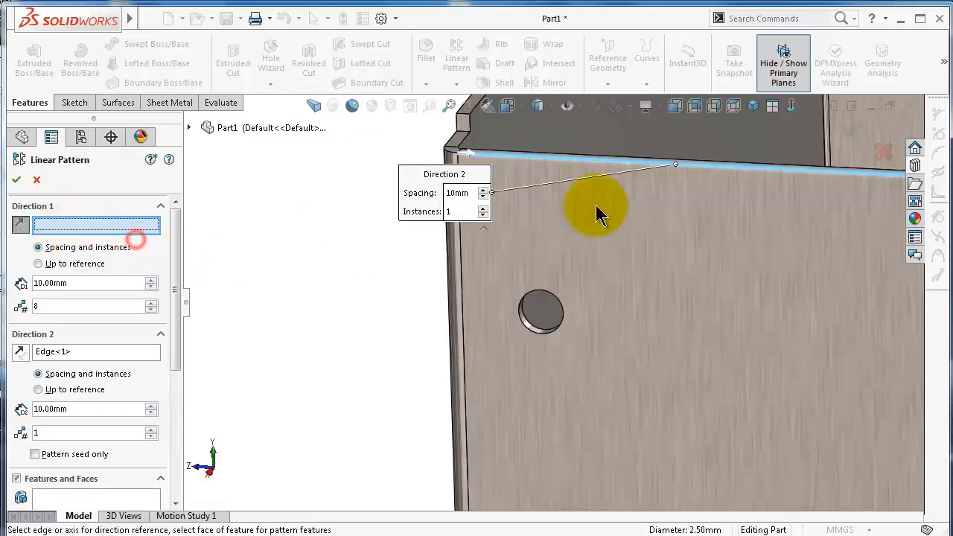
{"action": "left_click", "coordinate": [638, 172]}
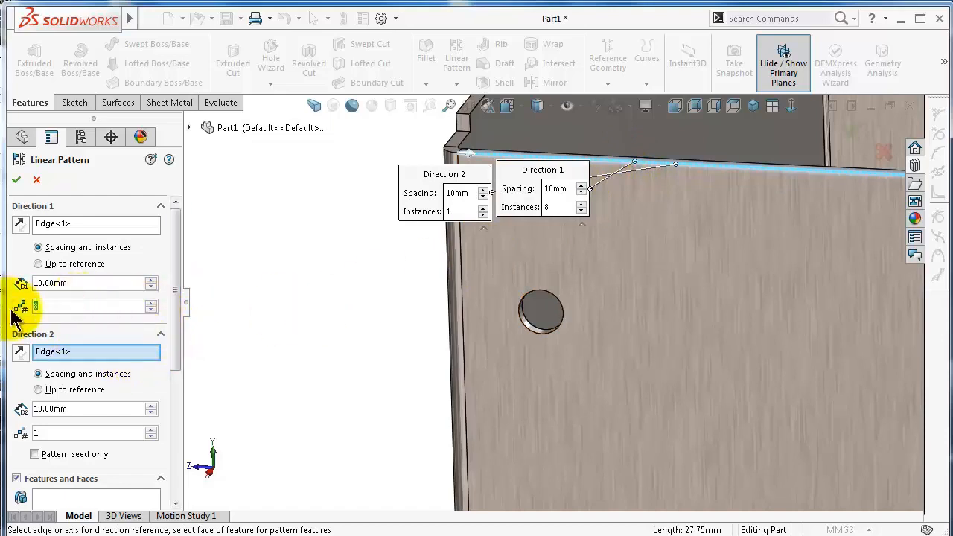
Choose the circular cut near the flange's corner as the feature to pattern
{"action": "left_click_drag", "start_coordinate": [171, 310], "coordinate": [172, 380]}
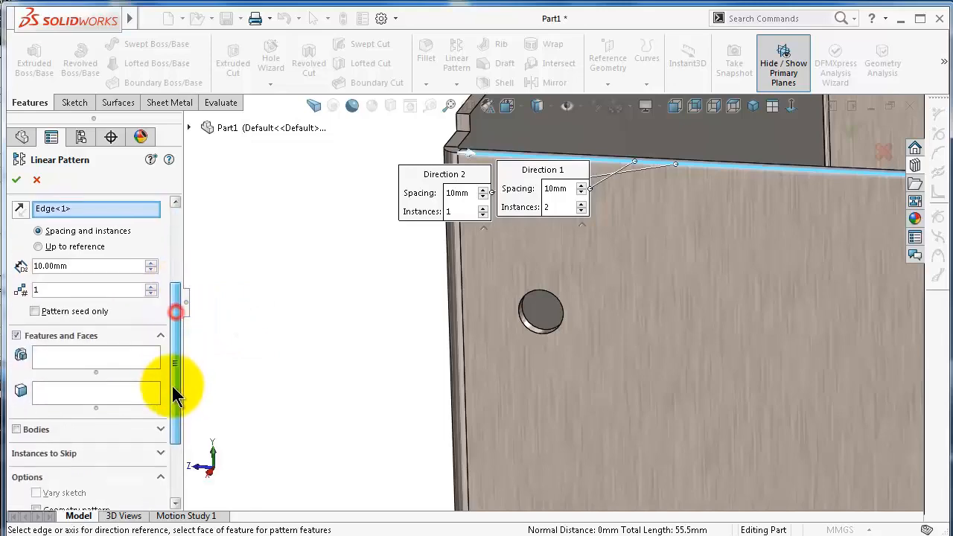
{"action": "left_click", "coordinate": [117, 357]}
{"action": "scroll", "coordinate": [678, 387], "scroll_direction": "down", "scroll_amount": 3}
{"action": "middle_click_drag", "start_coordinate": [677, 386], "coordinate": [402, 291]}
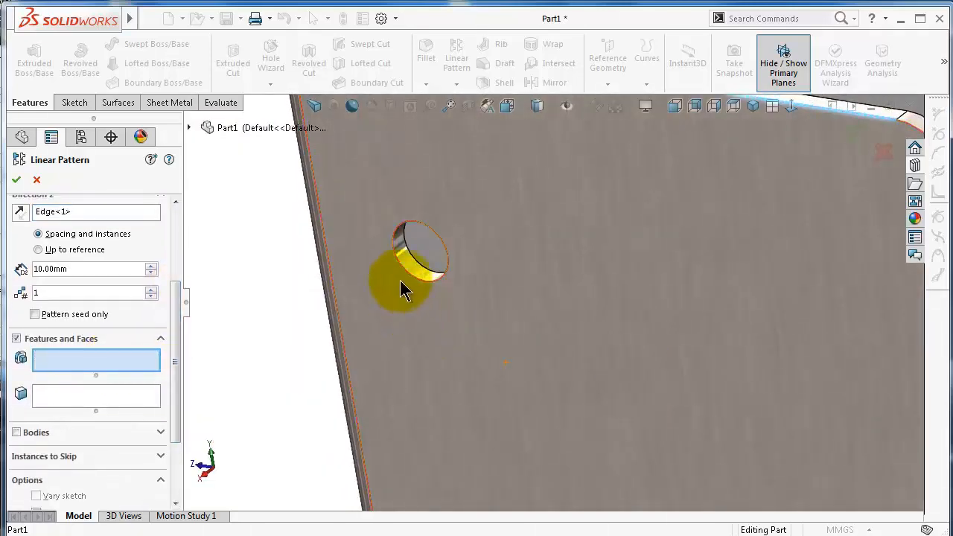
{"action": "left_click", "coordinate": [408, 267]}
{"action": "middle_click_drag", "start_coordinate": [613, 340], "coordinate": [663, 276]}
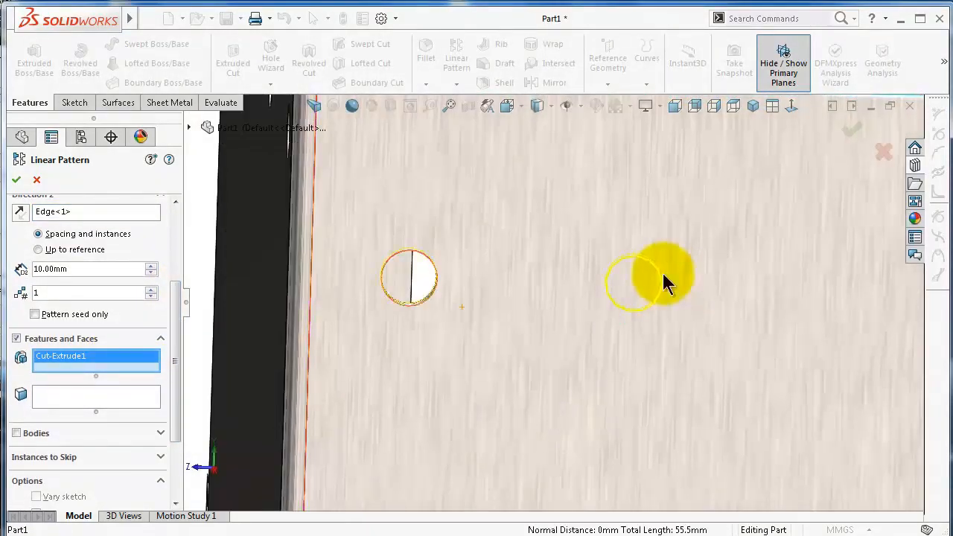
Set the hole pattern's spacing to 20 mm in Direction 1 and 30 mm in Direction 2, then create it despite the parallel directions
{"action": "left_click", "coordinate": [152, 265]}
{"action": "left_click", "coordinate": [151, 265]}
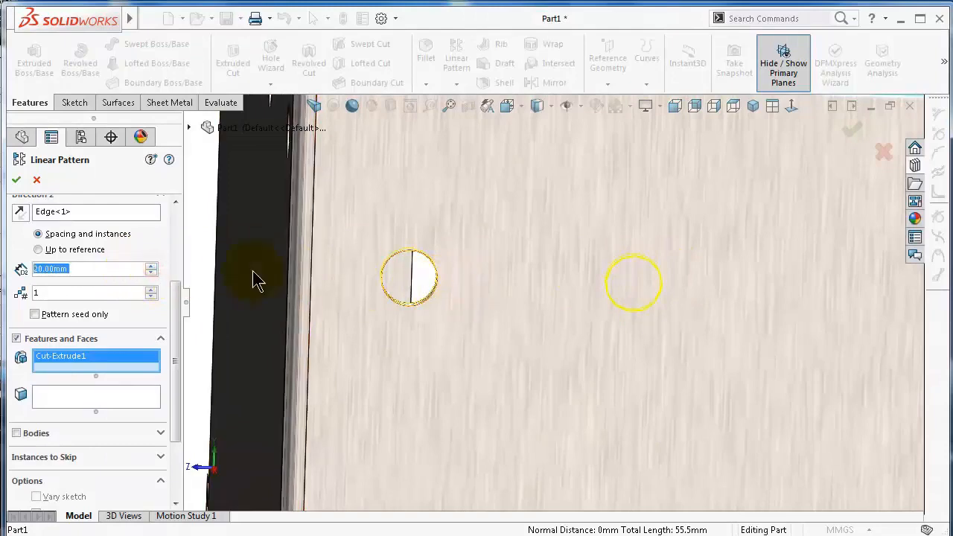
{"action": "scroll", "coordinate": [253, 278], "scroll_direction": "up", "scroll_amount": 3}
{"action": "middle_click_drag", "start_coordinate": [298, 332], "coordinate": [310, 385]}
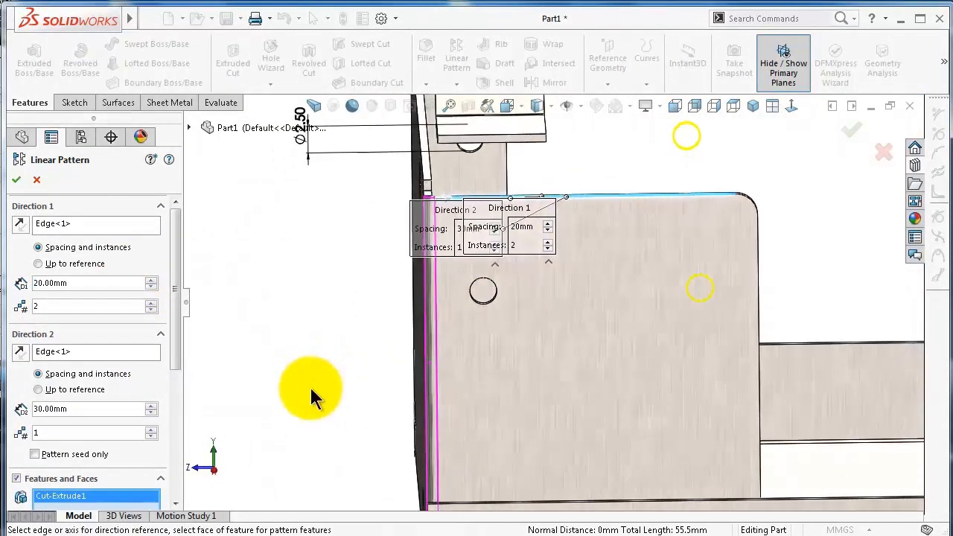
{"action": "left_click", "coordinate": [851, 132]}
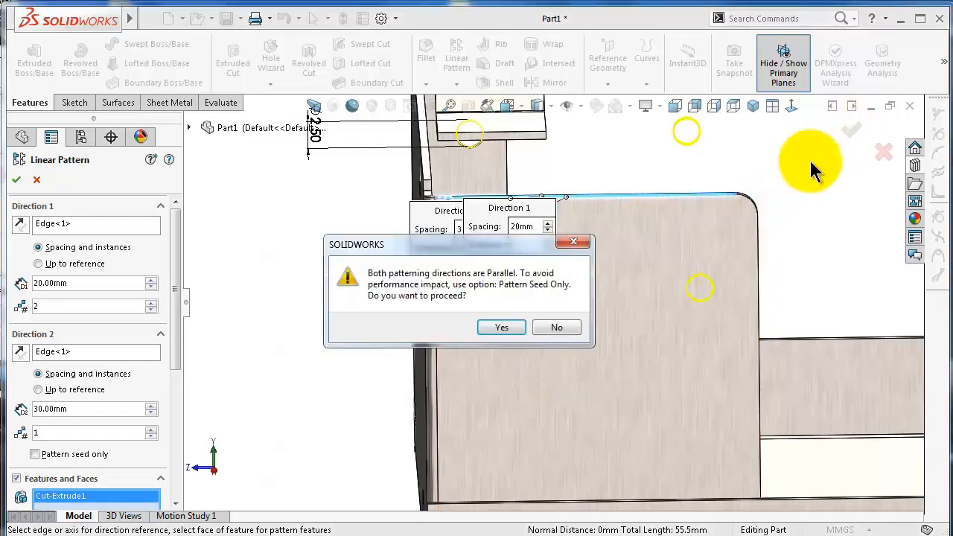
{"action": "left_click", "coordinate": [502, 330]}
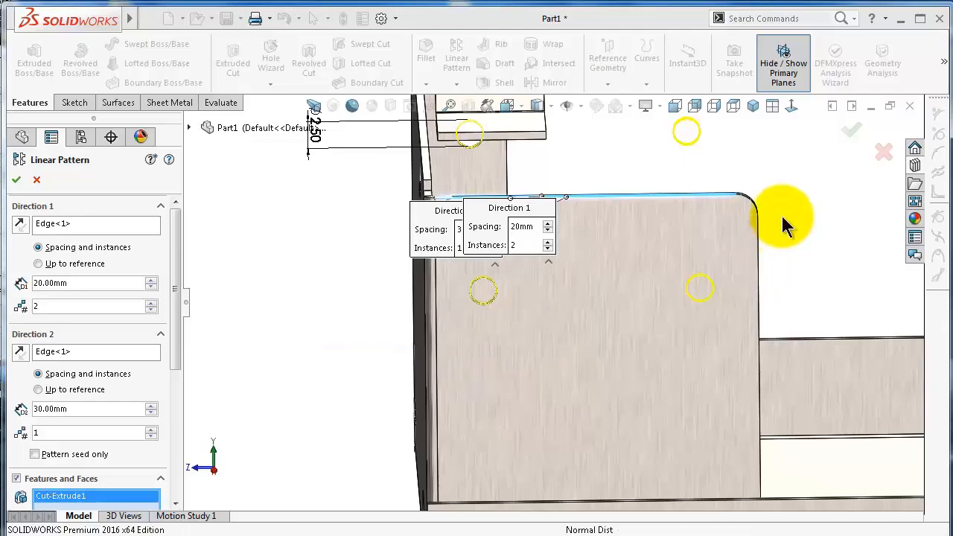
{"action": "left_click", "coordinate": [786, 213]}
Change the base flange's end condition from Blind to Mid Plane
{"action": "middle_click_drag", "start_coordinate": [785, 213], "coordinate": [179, 305]}
{"action": "scroll", "coordinate": [701, 271], "scroll_direction": "up", "scroll_amount": 2}
{"action": "middle_click_drag", "start_coordinate": [368, 306], "coordinate": [475, 339]}
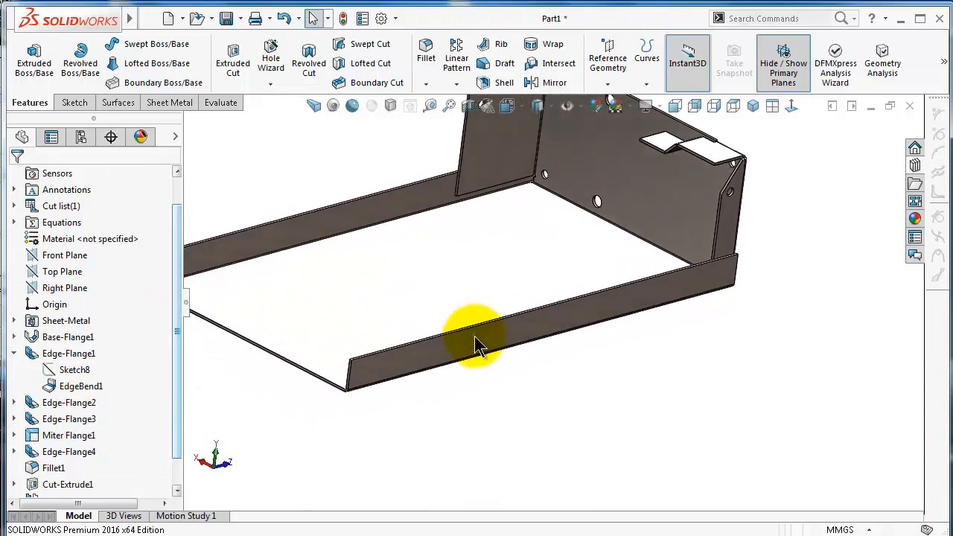
{"action": "left_click", "coordinate": [476, 341]}
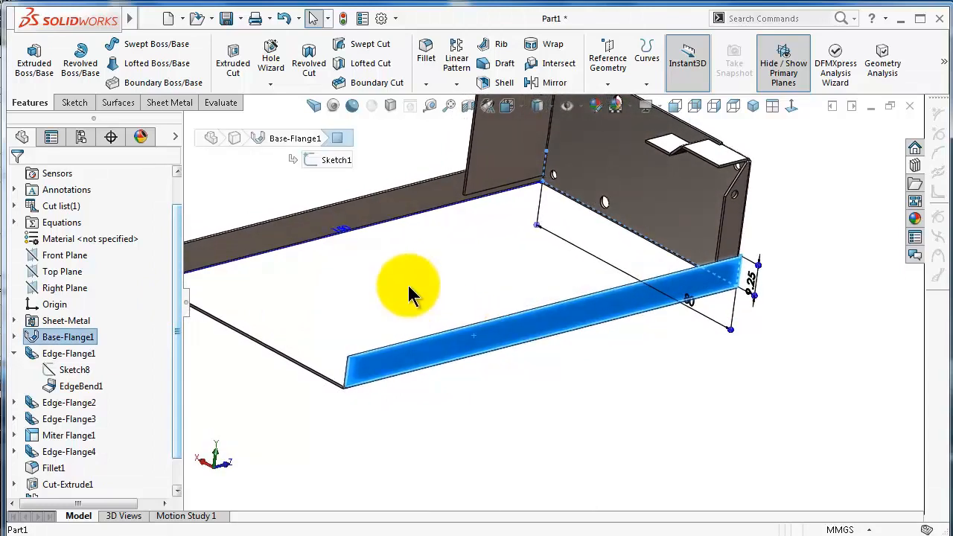
{"action": "left_click", "coordinate": [84, 338]}
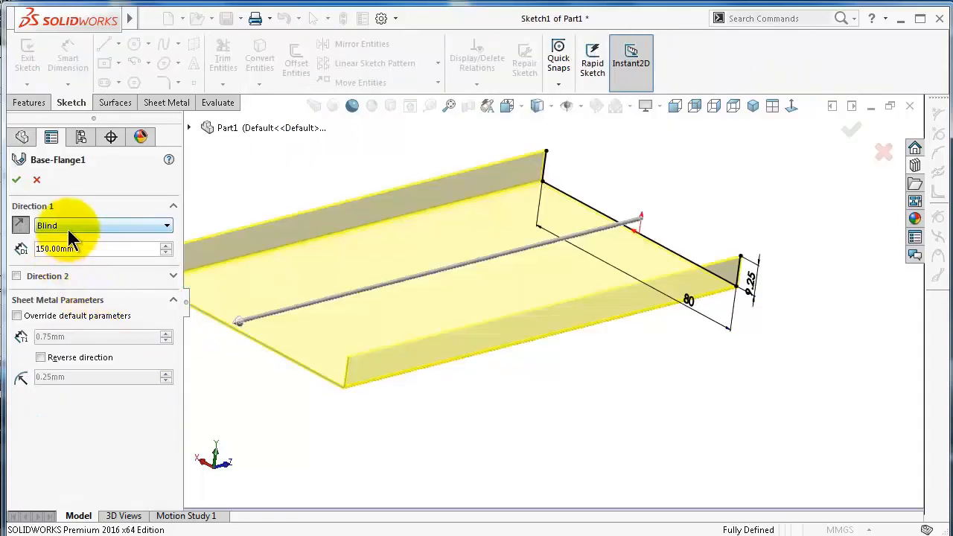
{"action": "left_click", "coordinate": [78, 225]}
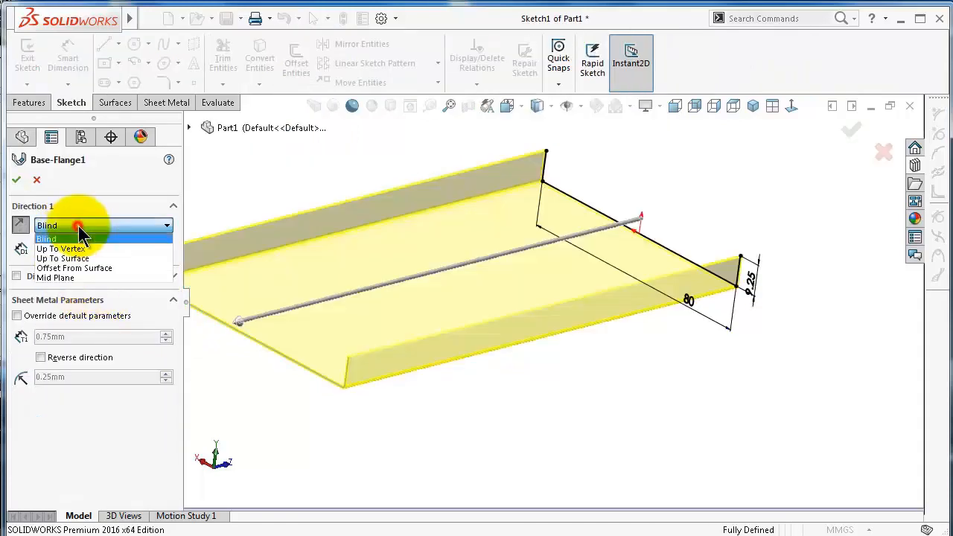
{"action": "left_click", "coordinate": [71, 278]}
{"action": "left_click", "coordinate": [16, 180]}
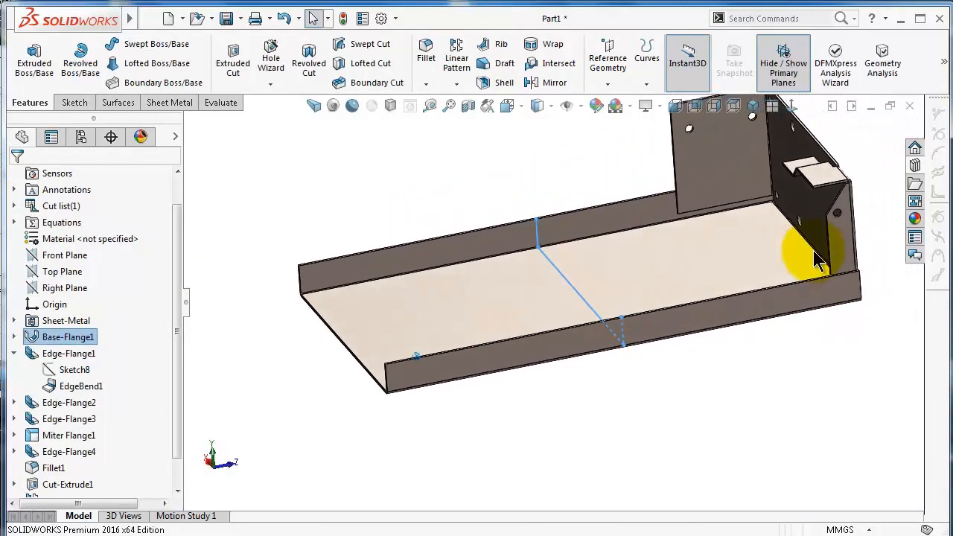
Mirror Edge-Flange1 and Edge-Flange2 about the Front Plane to the open end of the base
{"action": "left_click", "coordinate": [77, 265]}
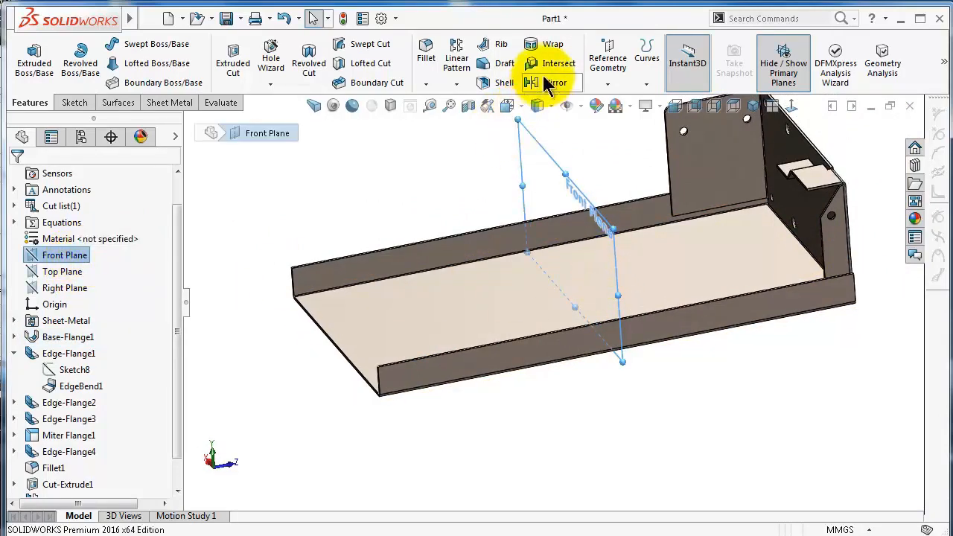
{"action": "left_click", "coordinate": [551, 86]}
{"action": "middle_click_drag", "start_coordinate": [660, 245], "coordinate": [777, 336]}
{"action": "left_click", "coordinate": [663, 308]}
{"action": "left_click", "coordinate": [753, 331]}
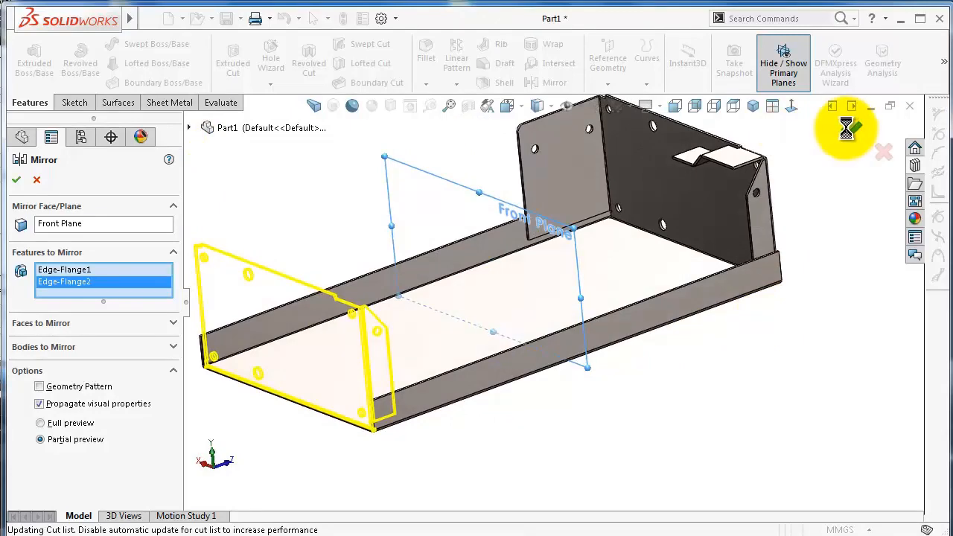
{"action": "middle_click_drag", "start_coordinate": [813, 163], "coordinate": [481, 182]}
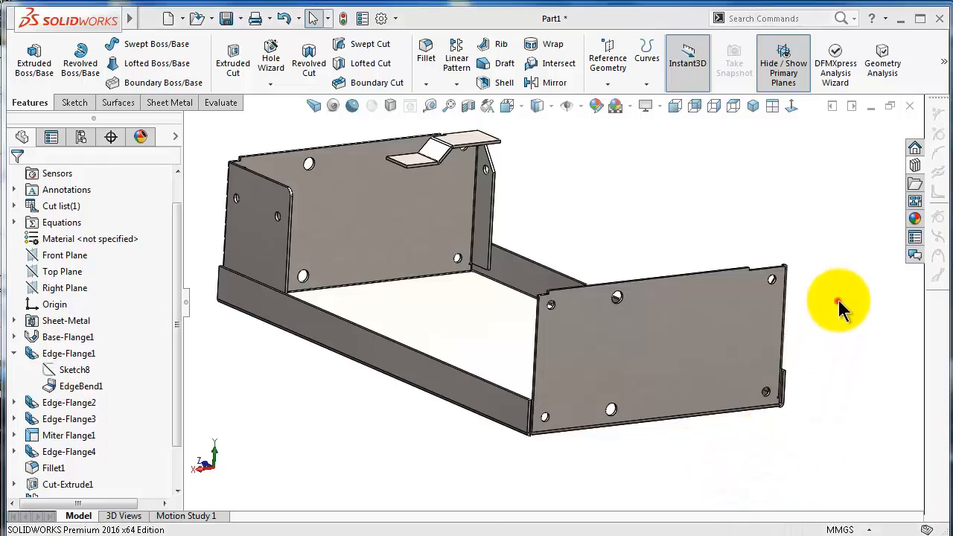
Start an edge flange at 90 degrees on the upper edge of the mirrored end wall
{"action": "middle_click_drag", "start_coordinate": [838, 305], "coordinate": [798, 238]}
{"action": "scroll", "coordinate": [797, 261], "scroll_direction": "down", "scroll_amount": 5}
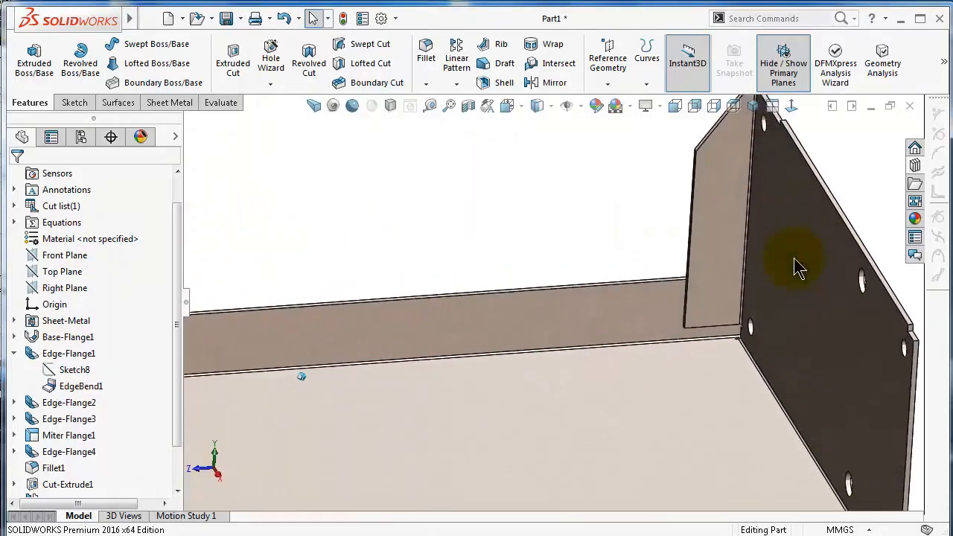
{"action": "scroll", "coordinate": [795, 260], "scroll_direction": "down", "scroll_amount": 4}
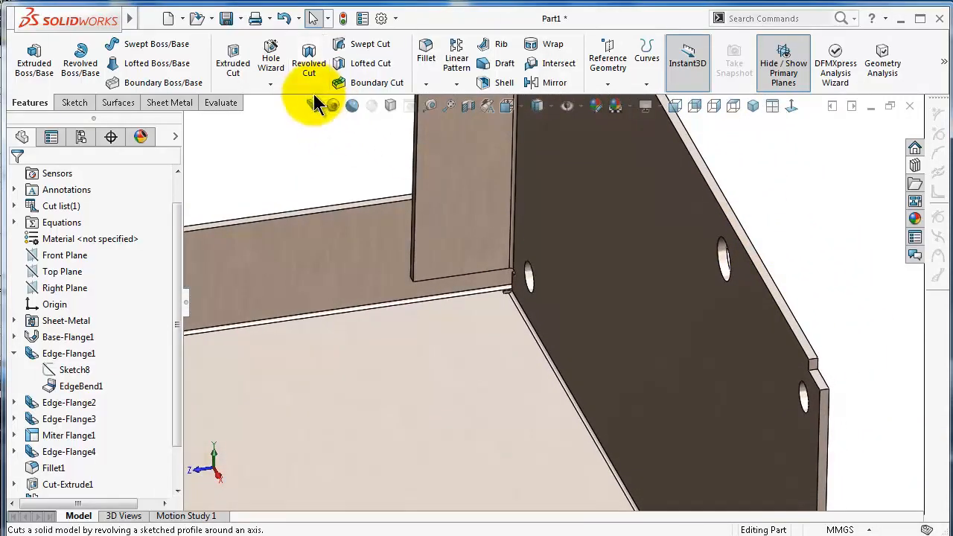
{"action": "left_click", "coordinate": [181, 104]}
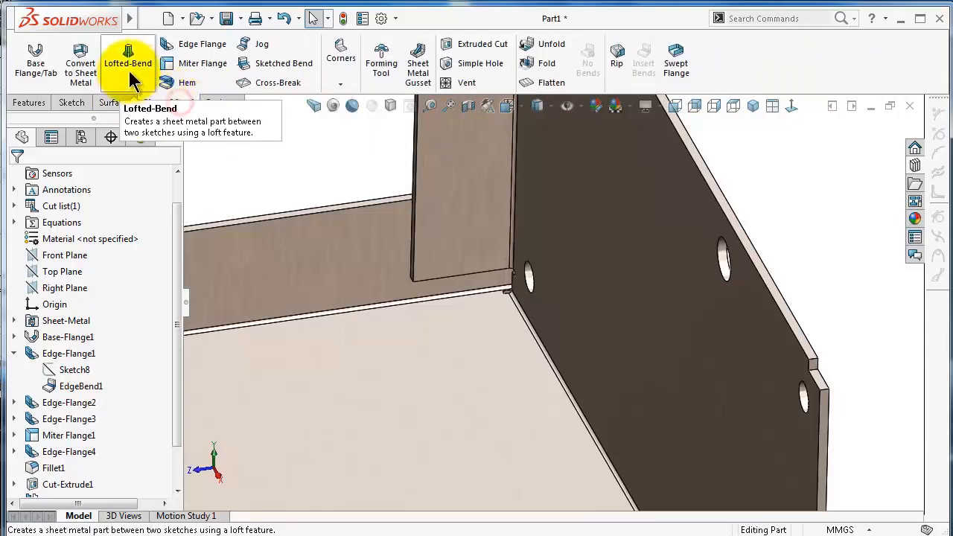
{"action": "left_click", "coordinate": [173, 46]}
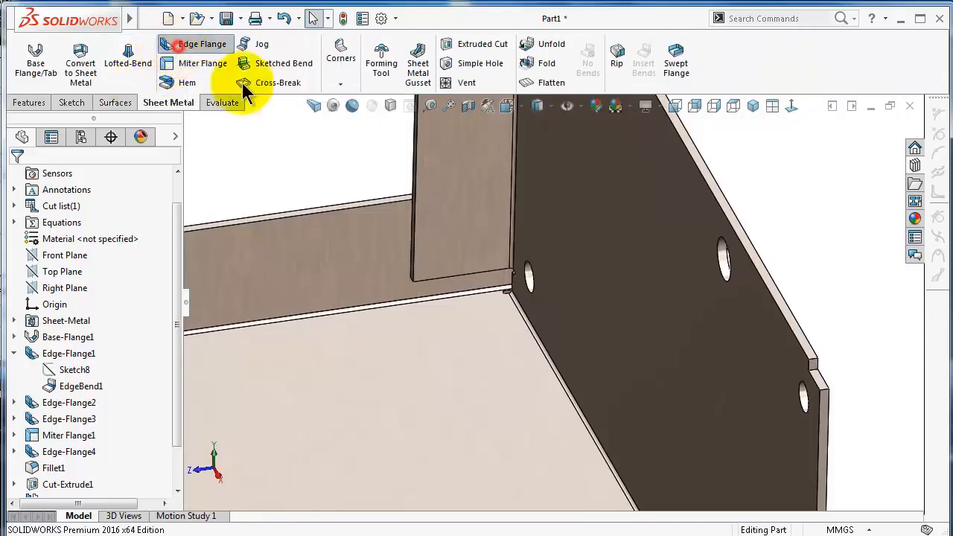
{"action": "left_click", "coordinate": [771, 293]}
{"action": "middle_click_drag", "start_coordinate": [835, 341], "coordinate": [830, 302]}
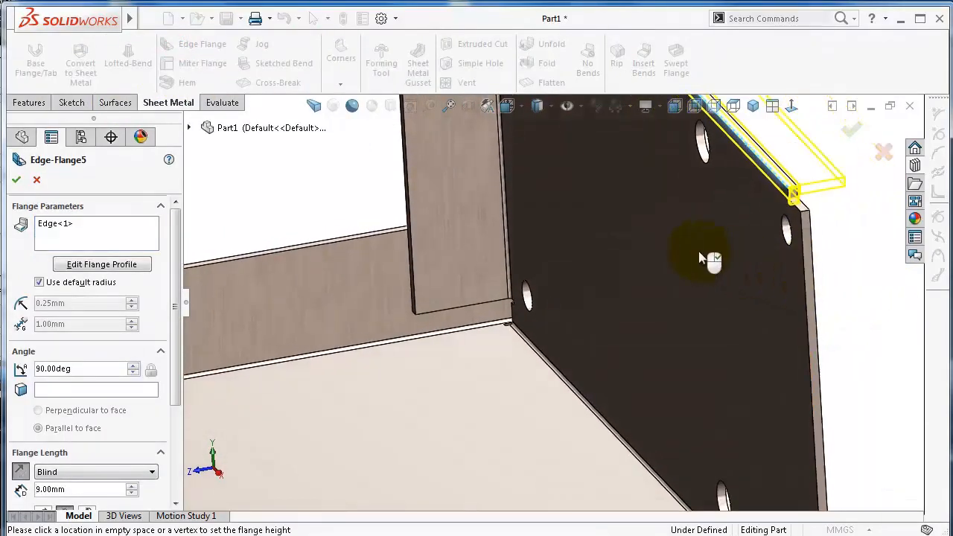
{"action": "middle_click_drag", "start_coordinate": [611, 195], "coordinate": [634, 160]}
Turn the end wall's new edge flange inward, set its length to 3.50 mm and create it
{"action": "left_click_drag", "start_coordinate": [179, 294], "coordinate": [176, 346]}
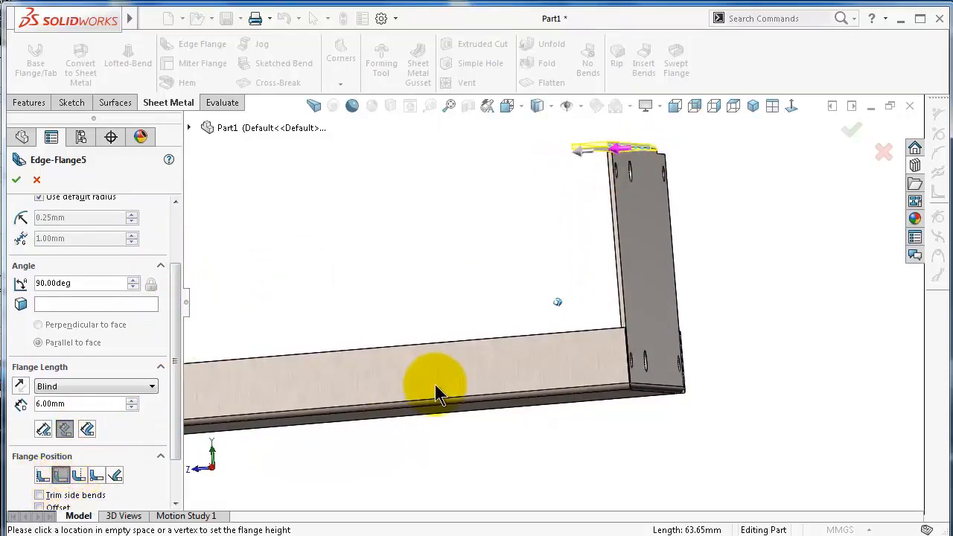
{"action": "middle_click_drag", "start_coordinate": [437, 394], "coordinate": [443, 368]}
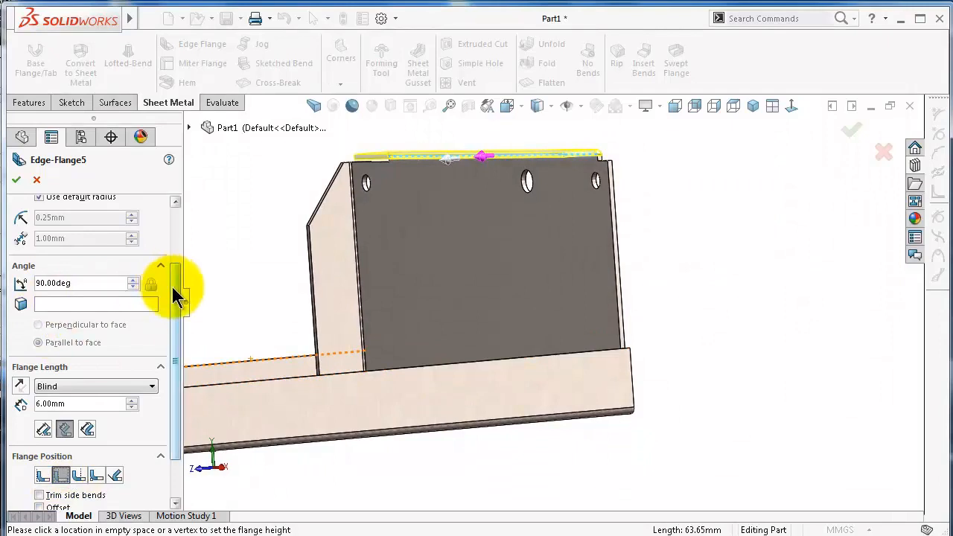
{"action": "left_click_drag", "start_coordinate": [174, 290], "coordinate": [173, 311]}
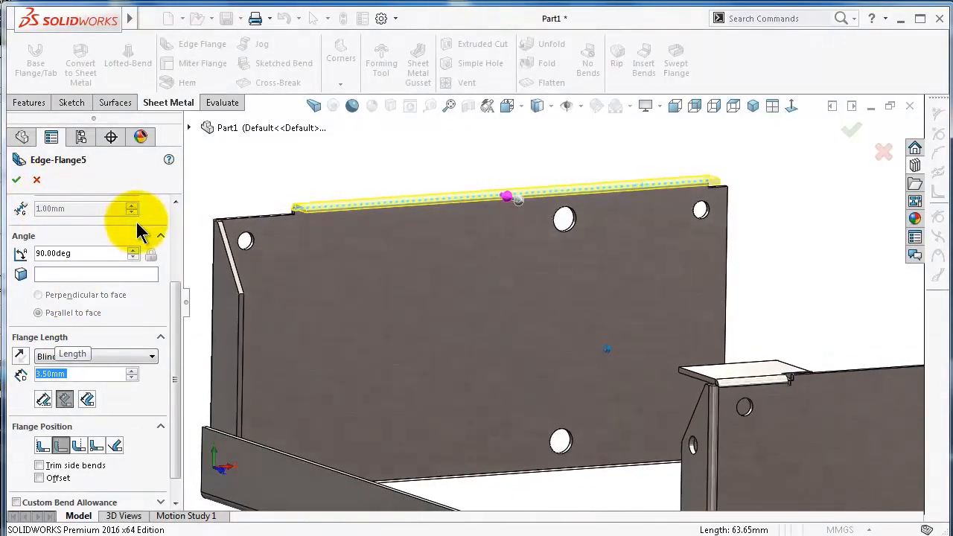
{"action": "left_click", "coordinate": [16, 180]}
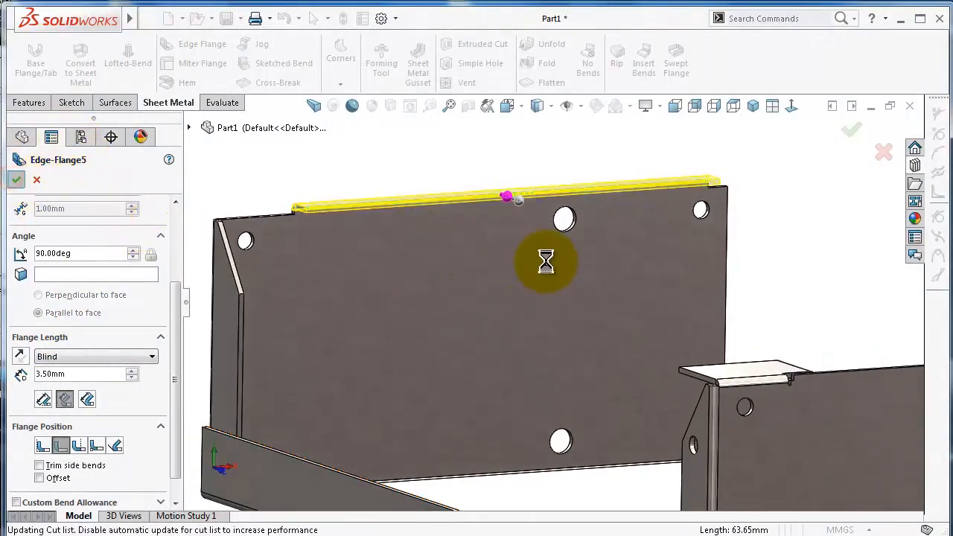
Fillet the corner edges at both ends of the end wall's new upper flange with a 1 mm radius
{"action": "middle_click_drag", "start_coordinate": [422, 202], "coordinate": [713, 305]}
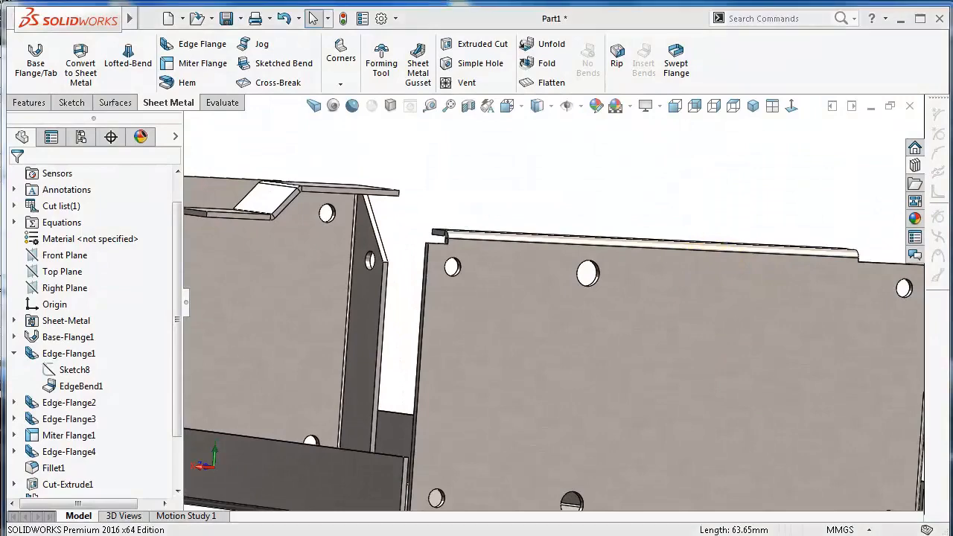
{"action": "mouse_move", "coordinate": [627, 219]}
{"action": "middle_mouse_down"}
{"action": "mouse_move", "coordinate": [615, 206]}
{"action": "mouse_move", "coordinate": [611, 283]}
{"action": "mouse_move", "coordinate": [526, 363]}
{"action": "mouse_move", "coordinate": [546, 356]}
{"action": "middle_mouse_up"}
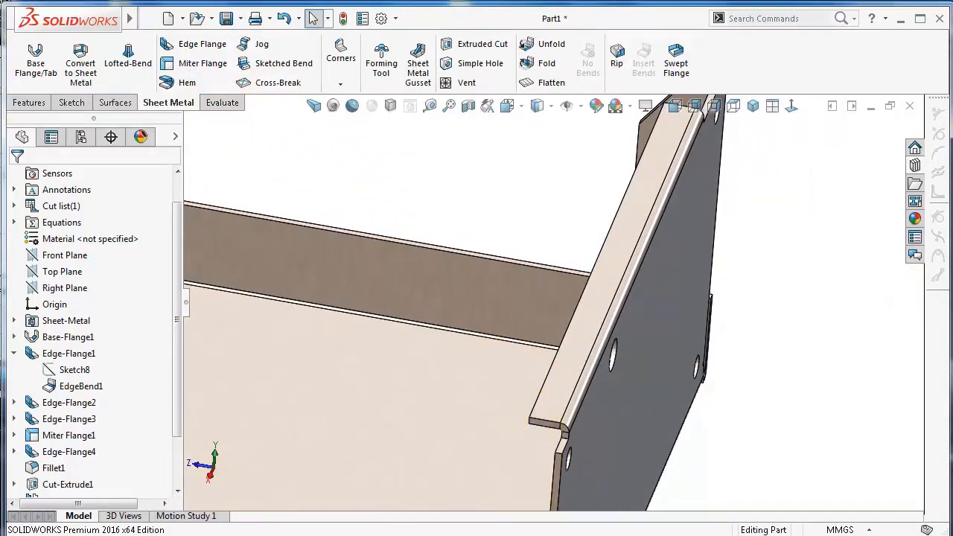
{"action": "left_click", "coordinate": [30, 103]}
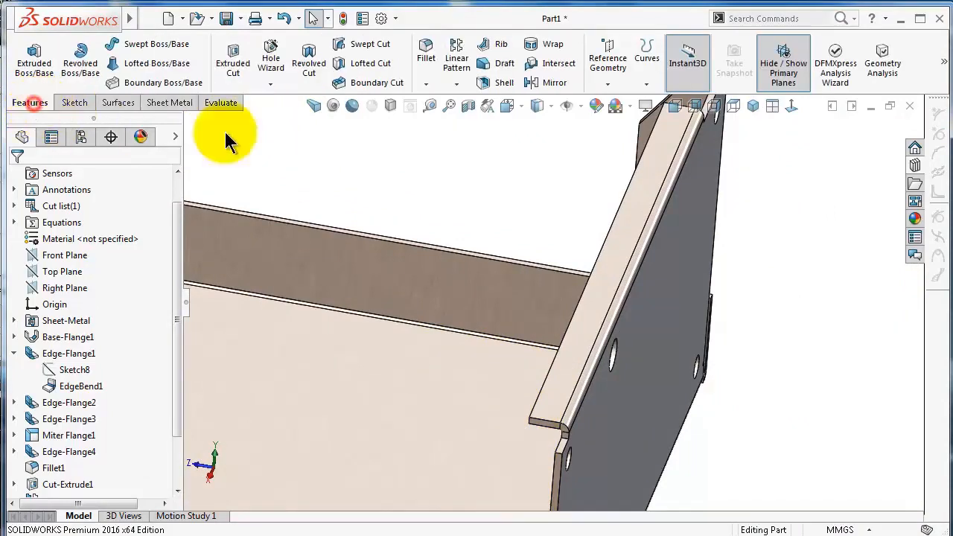
{"action": "left_click", "coordinate": [427, 55]}
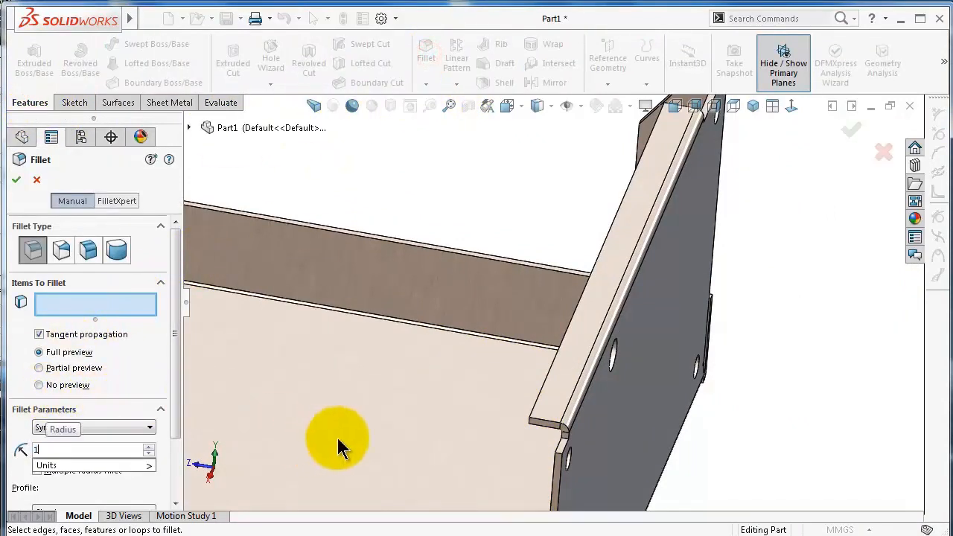
{"action": "left_click", "coordinate": [338, 435]}
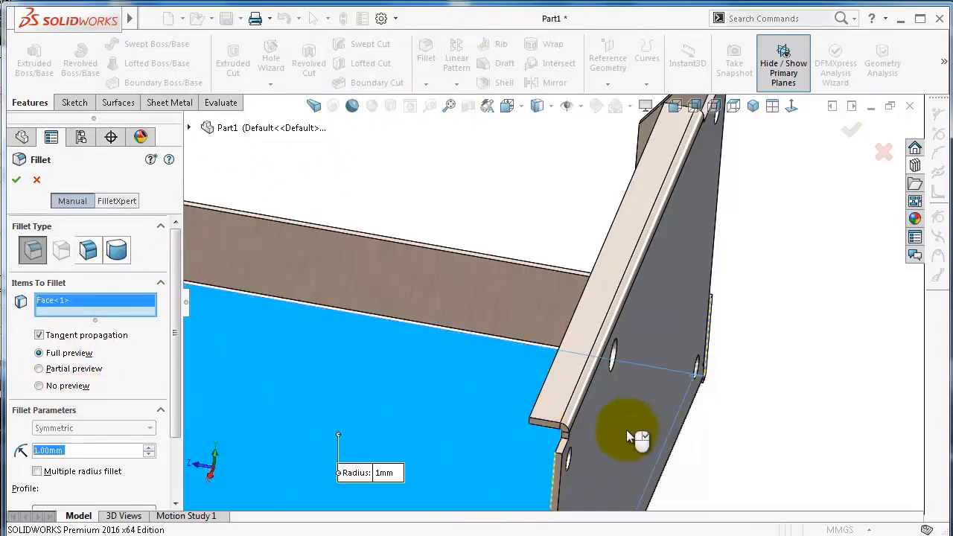
{"action": "middle_click_drag", "start_coordinate": [627, 432], "coordinate": [313, 419]}
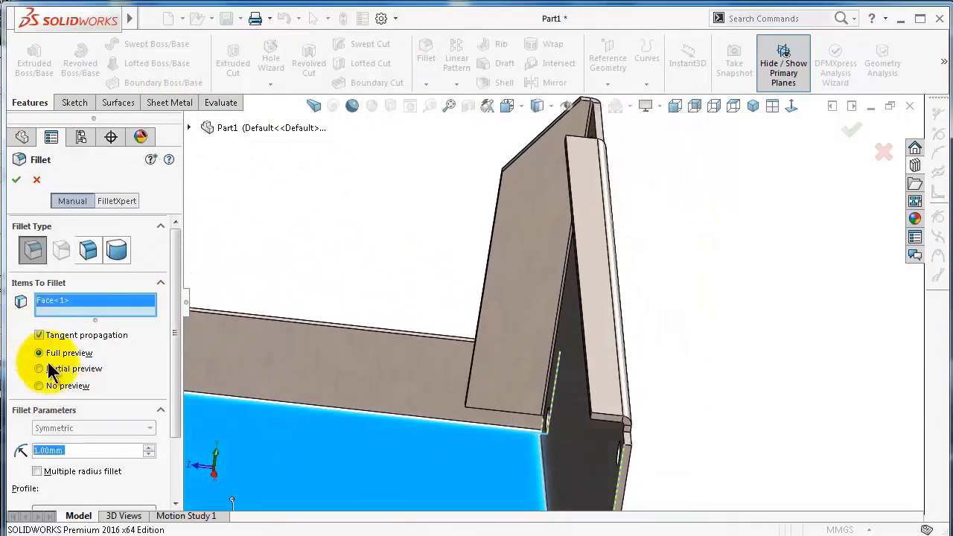
{"action": "right_click", "coordinate": [82, 303]}
{"action": "left_click", "coordinate": [112, 316]}
{"action": "scroll", "coordinate": [615, 395], "scroll_direction": "down", "scroll_amount": 4}
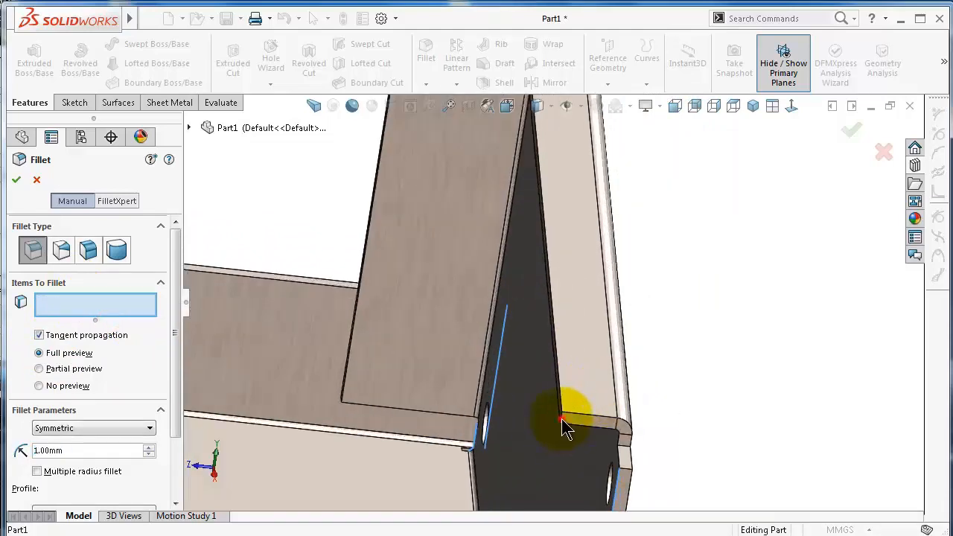
{"action": "left_click", "coordinate": [564, 423]}
{"action": "middle_click_drag", "start_coordinate": [585, 390], "coordinate": [406, 350]}
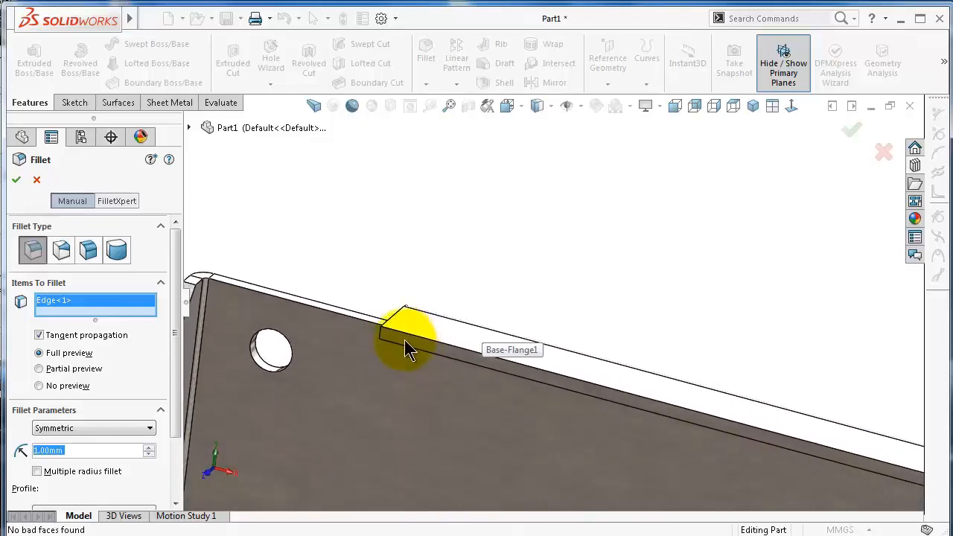
{"action": "left_click", "coordinate": [382, 339]}
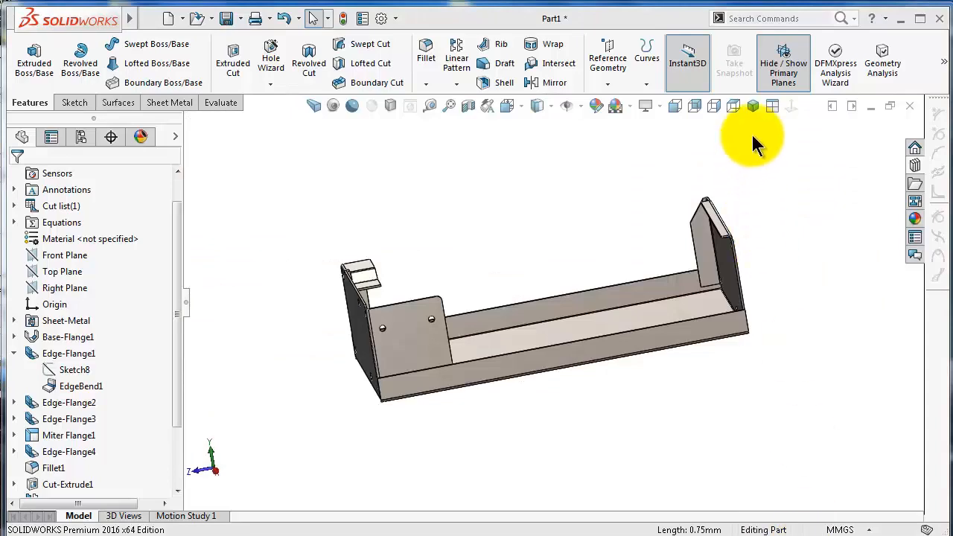
Start a sketch on the outer face of the mirrored end wall and view it face-on
{"action": "left_click", "coordinate": [753, 106]}
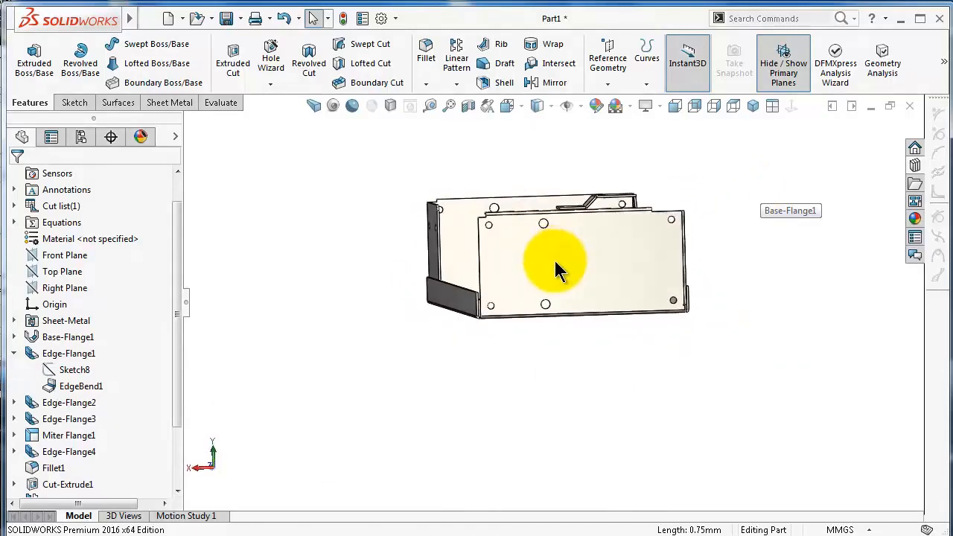
{"action": "left_click", "coordinate": [555, 261]}
{"action": "left_click", "coordinate": [608, 217]}
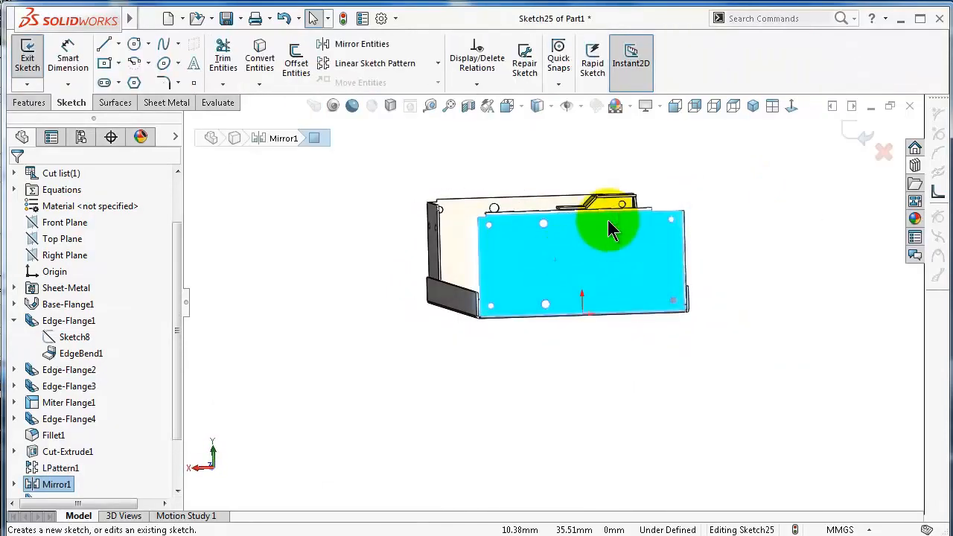
{"action": "left_click", "coordinate": [791, 110]}
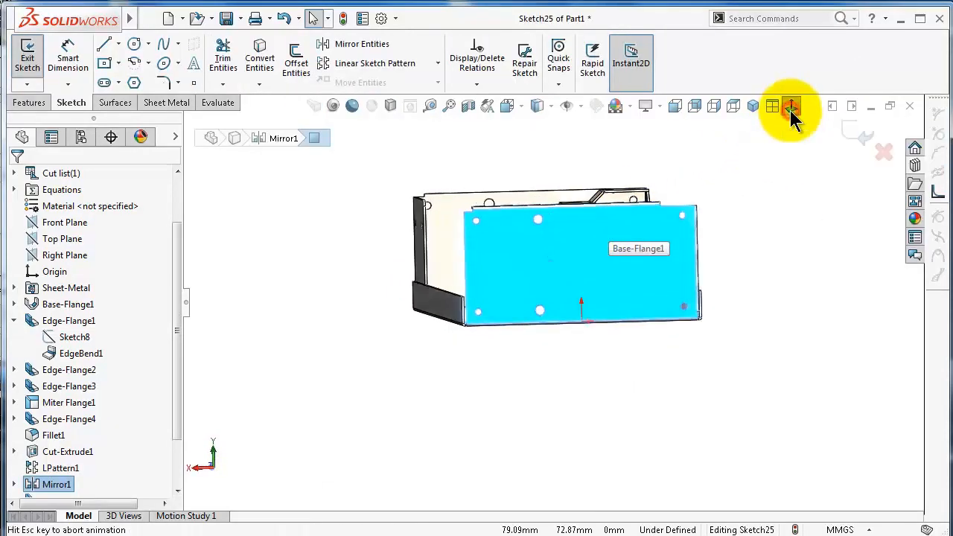
{"action": "scroll", "coordinate": [471, 197], "scroll_direction": "down", "scroll_amount": 3}
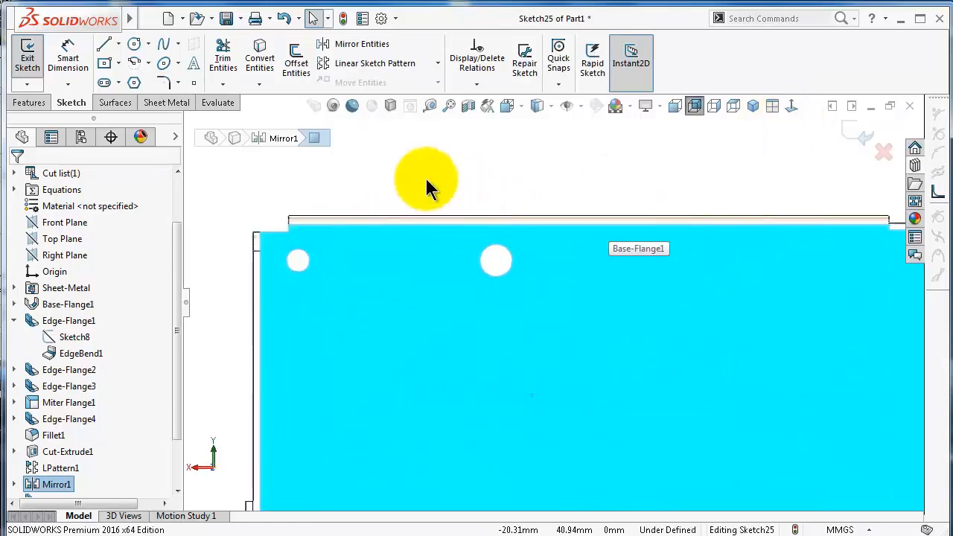
Sketch a vertical centerpoint straight slot centred on the flange's upper edge above the larger hole, about 19 mm between arc centres with about 11 mm radius
{"action": "left_click", "coordinate": [105, 44]}
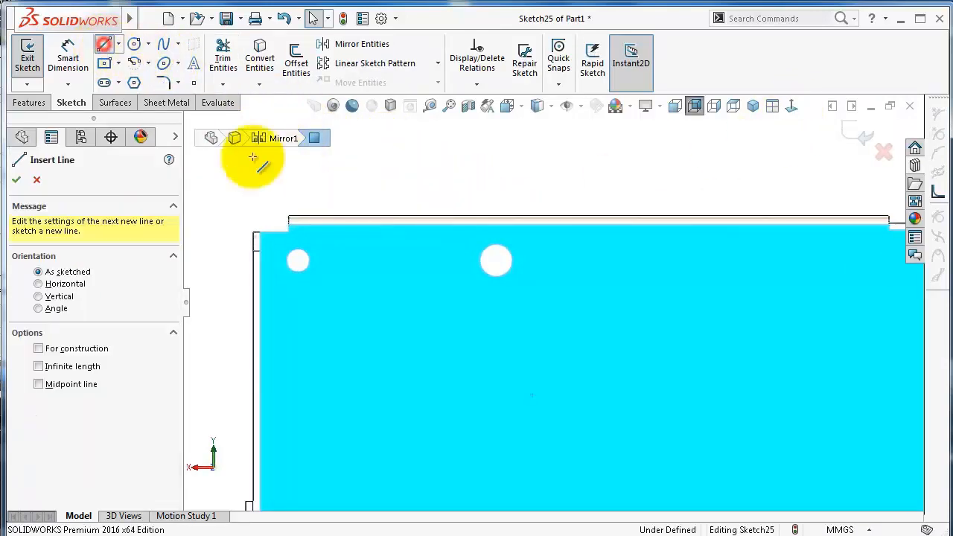
{"action": "left_click", "coordinate": [178, 64]}
{"action": "left_click", "coordinate": [117, 83]}
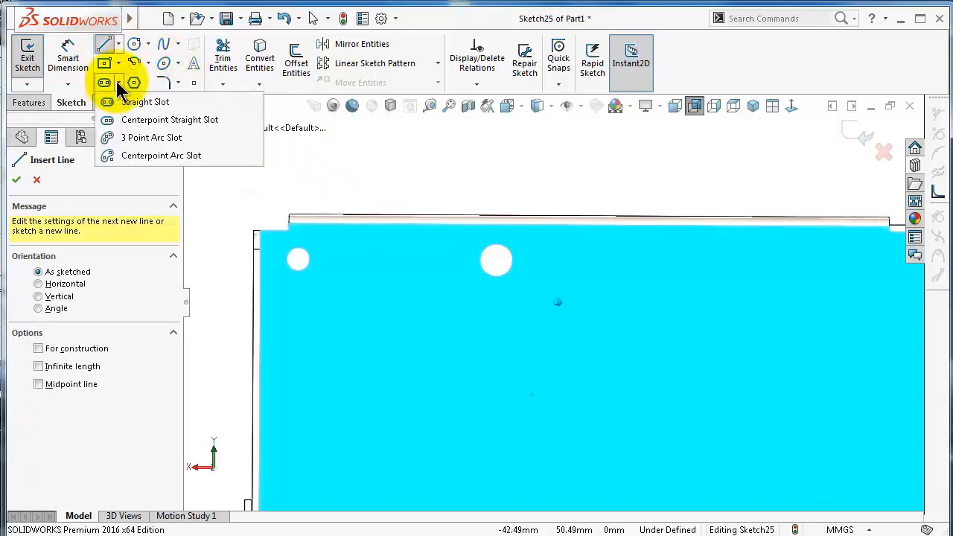
{"action": "left_click", "coordinate": [119, 120]}
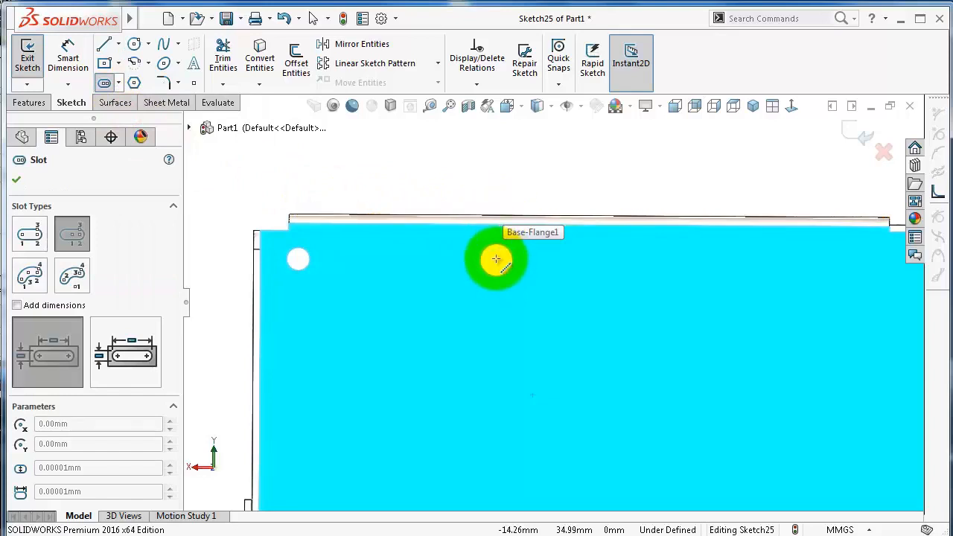
{"action": "left_click", "coordinate": [497, 216]}
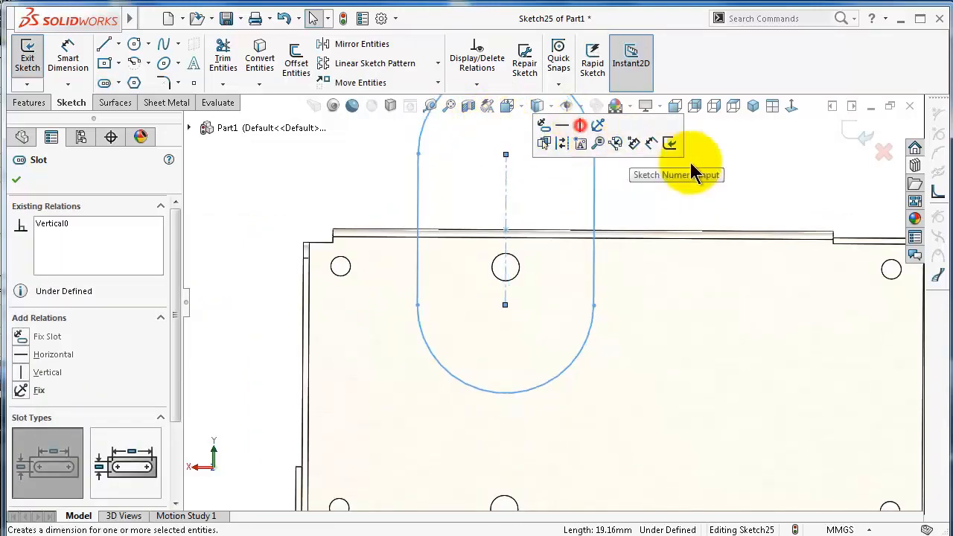
{"action": "left_click", "coordinate": [710, 166]}
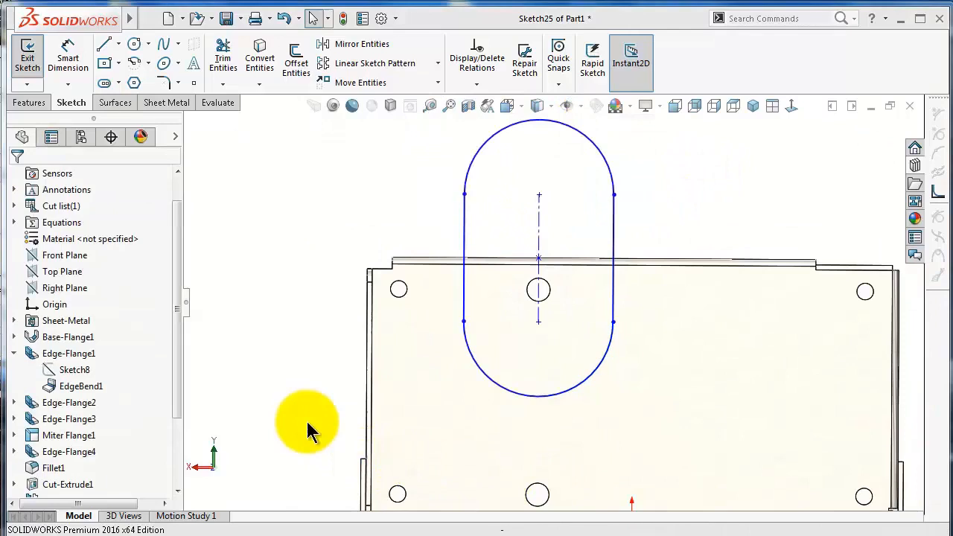
Dimension the slot's lower arc with a 10 mm radius
{"action": "right_click_drag", "start_coordinate": [308, 417], "coordinate": [312, 221]}
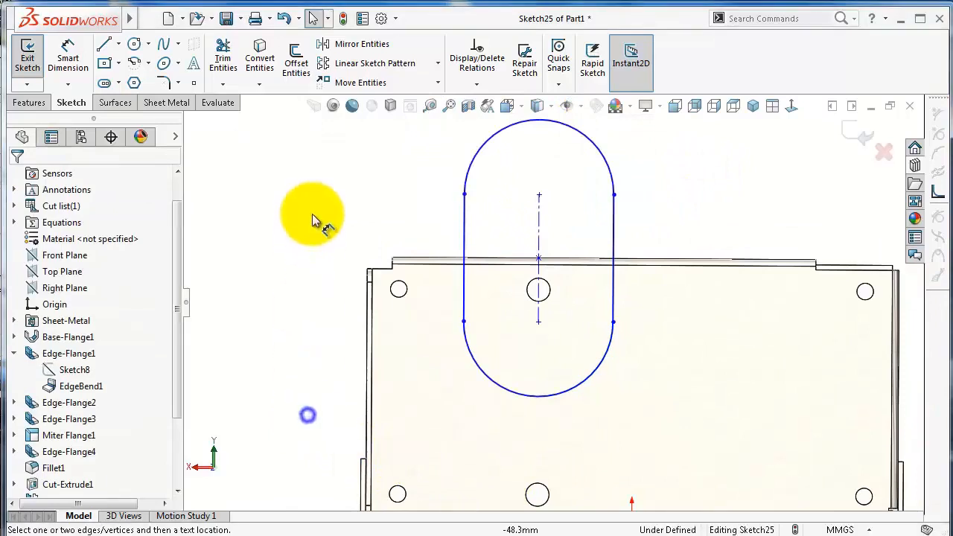
{"action": "left_click", "coordinate": [484, 384]}
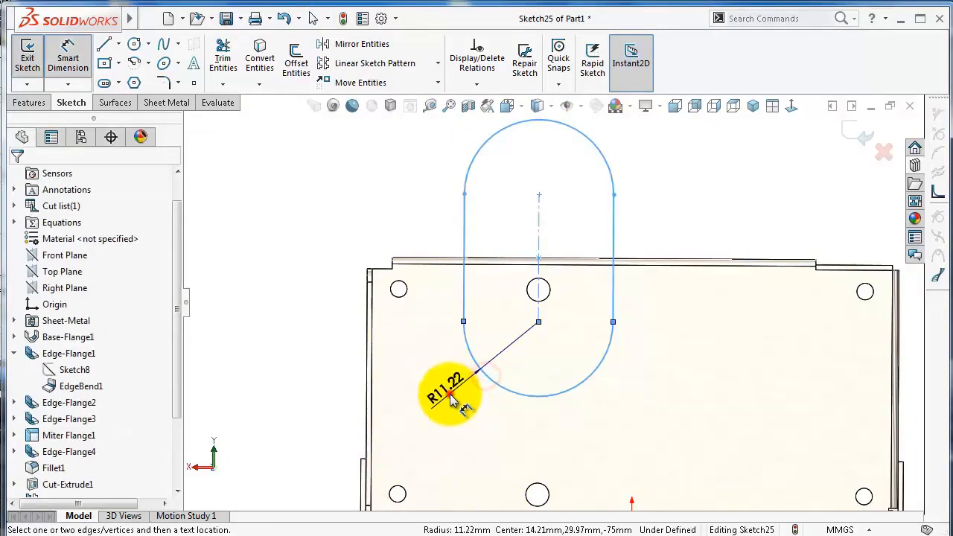
{"action": "left_click", "coordinate": [452, 400]}
{"action": "type", "text": "1"}
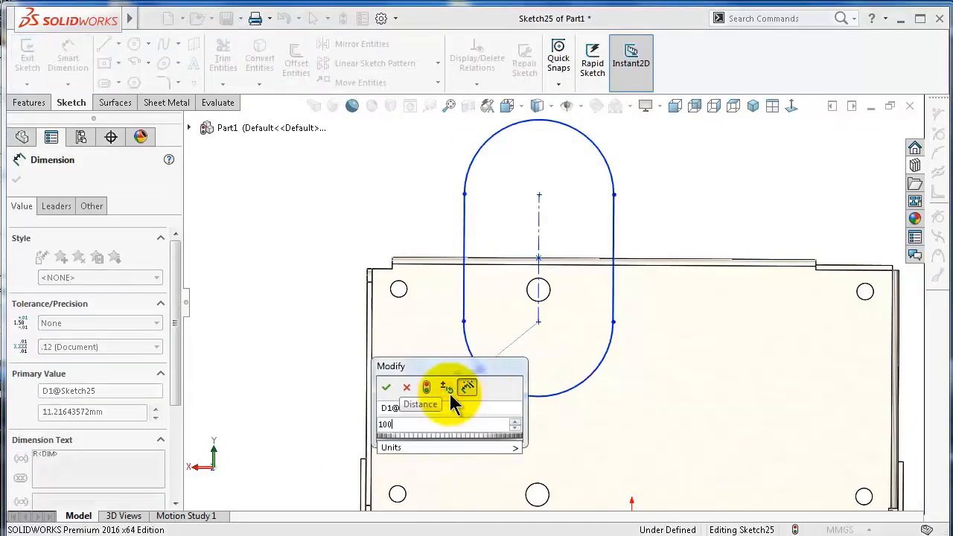
{"action": "type", "text": "0"}
{"action": "key", "text": "Return"}
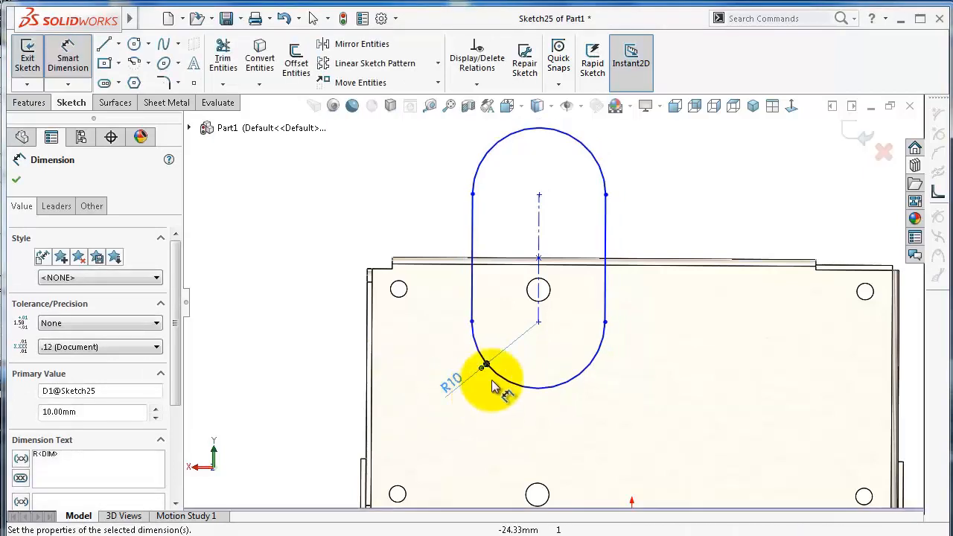
Set the vertical distance between the slot's centre point and its lower arc centre to 10 mm
{"action": "left_click", "coordinate": [539, 325]}
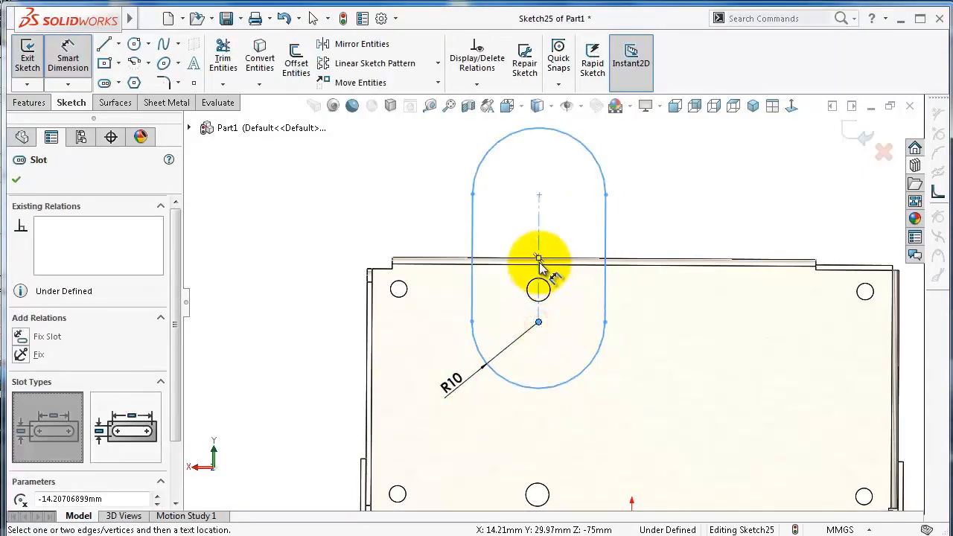
{"action": "left_click", "coordinate": [539, 262]}
{"action": "left_click", "coordinate": [287, 262]}
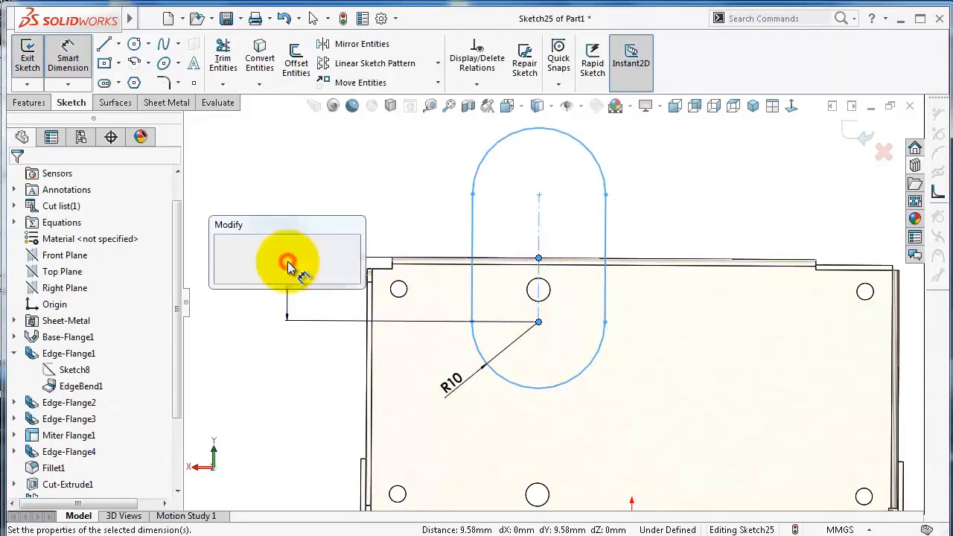
{"action": "type", "text": "10"}
{"action": "key", "text": "Return"}
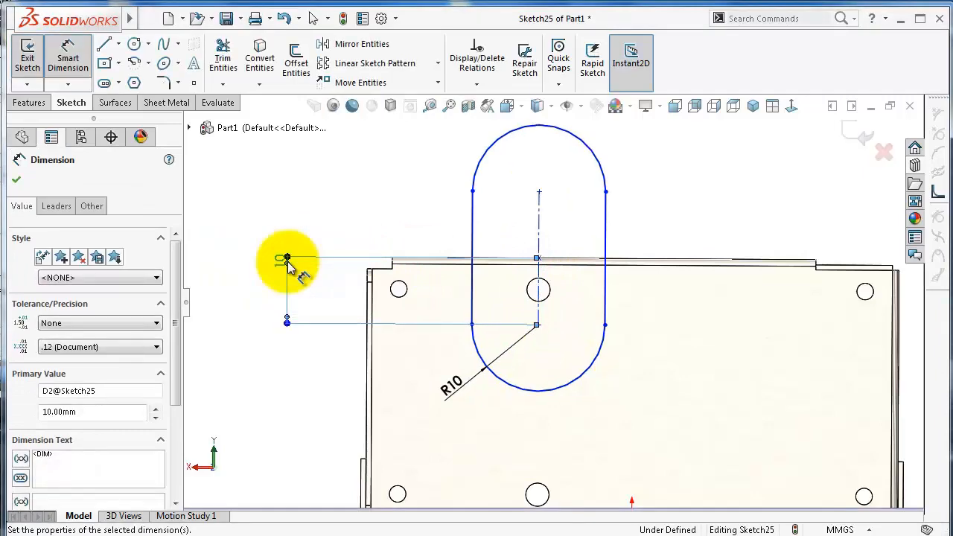
Set the distance from the end wall's nearer side edge to the slot's straight side to 16 mm
{"action": "left_click", "coordinate": [474, 290]}
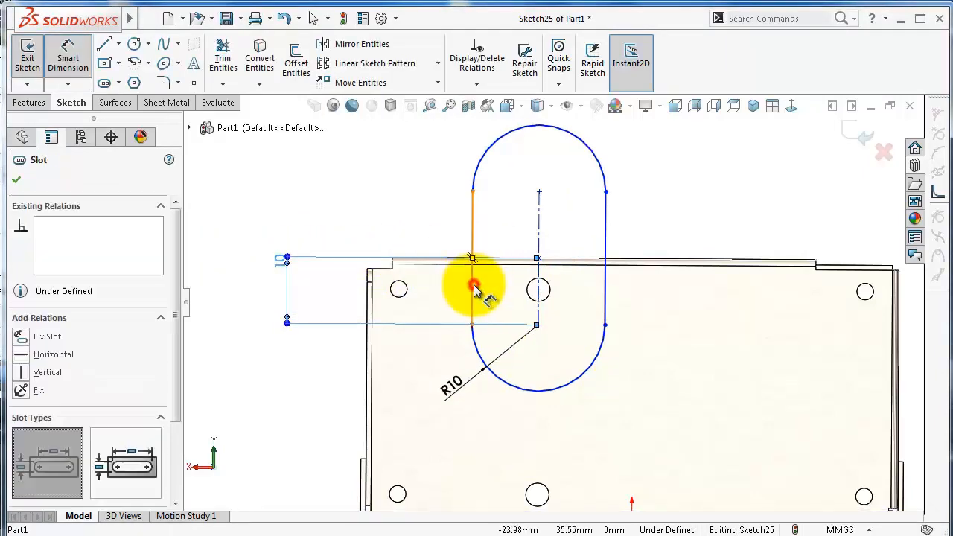
{"action": "left_click", "coordinate": [368, 313]}
{"action": "left_click", "coordinate": [391, 157]}
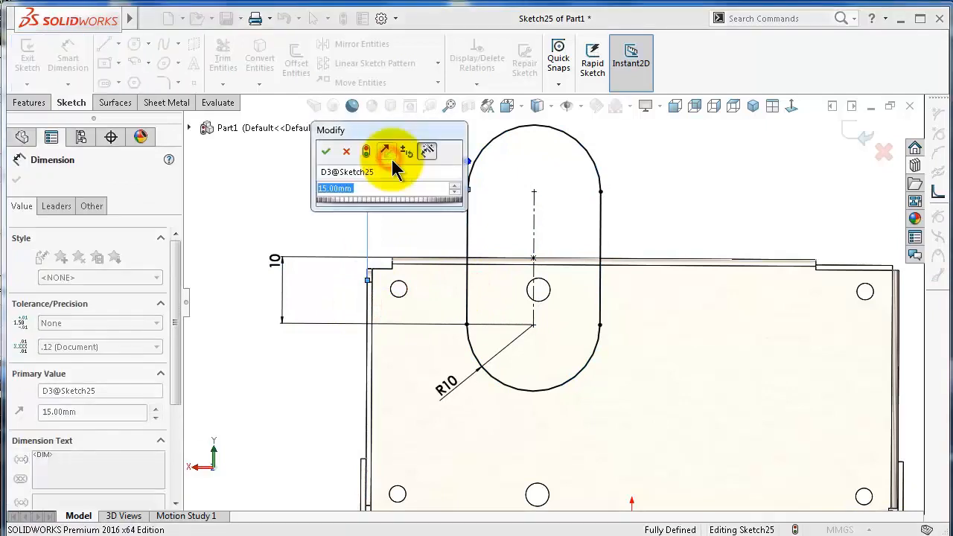
{"action": "type", "text": "16"}
{"action": "key", "text": "Return"}
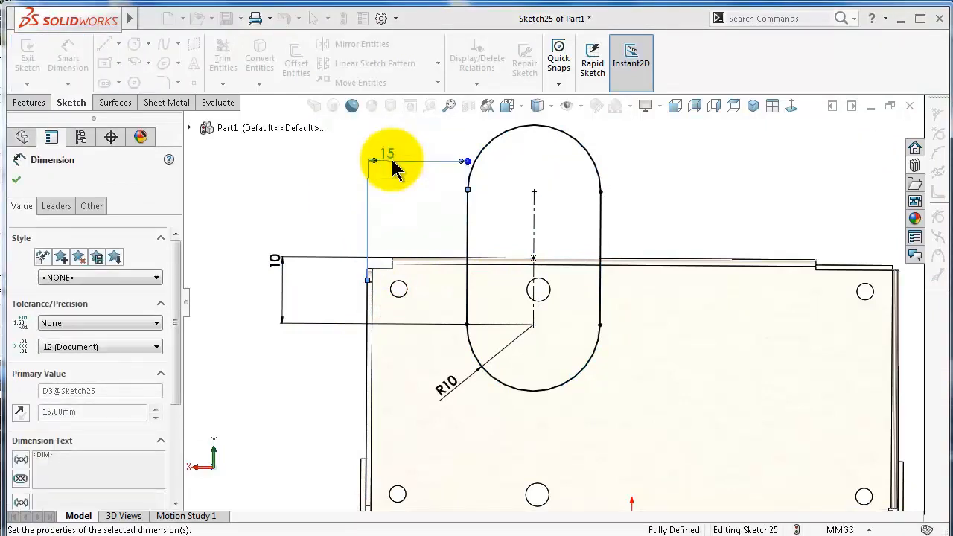
{"action": "left_click", "coordinate": [423, 215]}
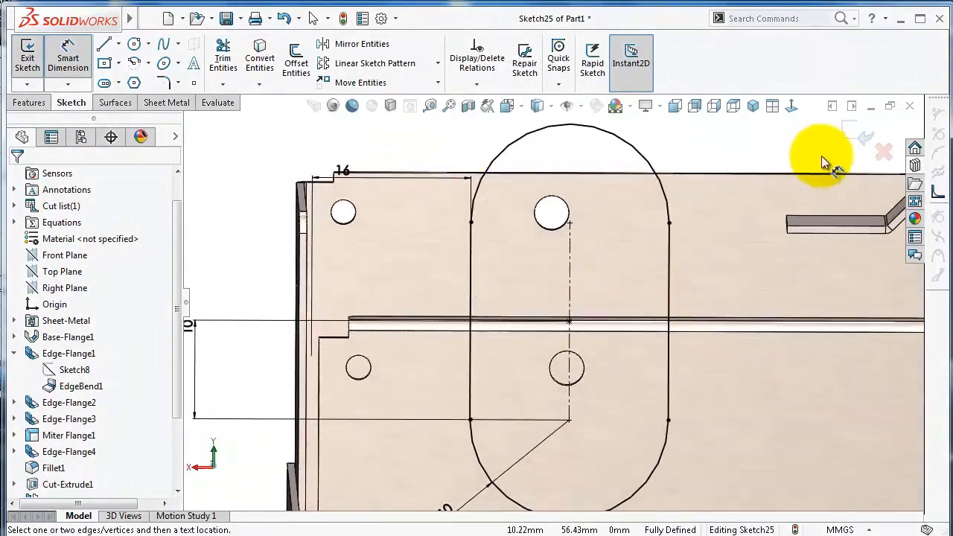
Sketch a center rectangle about 28 mm wide centred on the slot's centre point along the flange's upper edge
{"action": "left_click", "coordinate": [792, 106]}
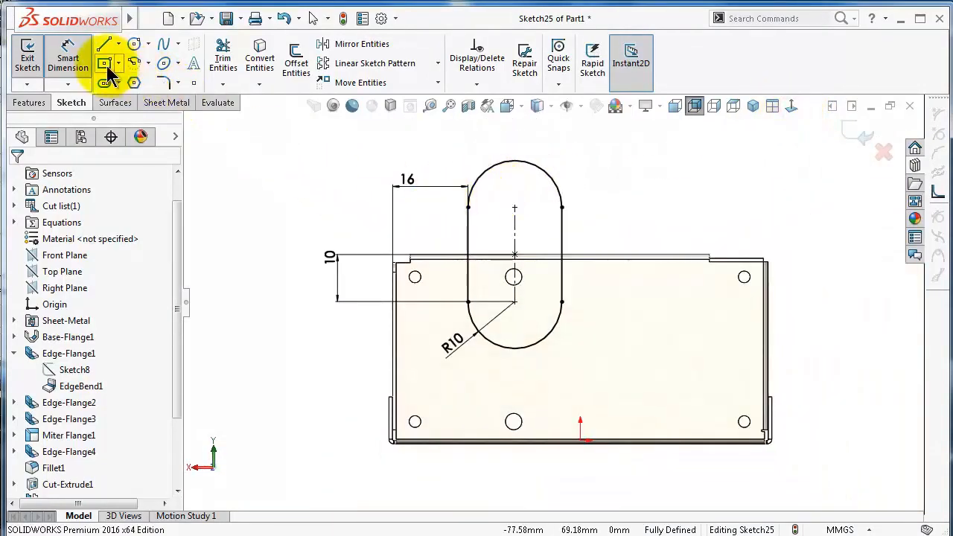
{"action": "left_click", "coordinate": [105, 64]}
{"action": "scroll", "coordinate": [512, 278], "scroll_direction": "down", "scroll_amount": 5}
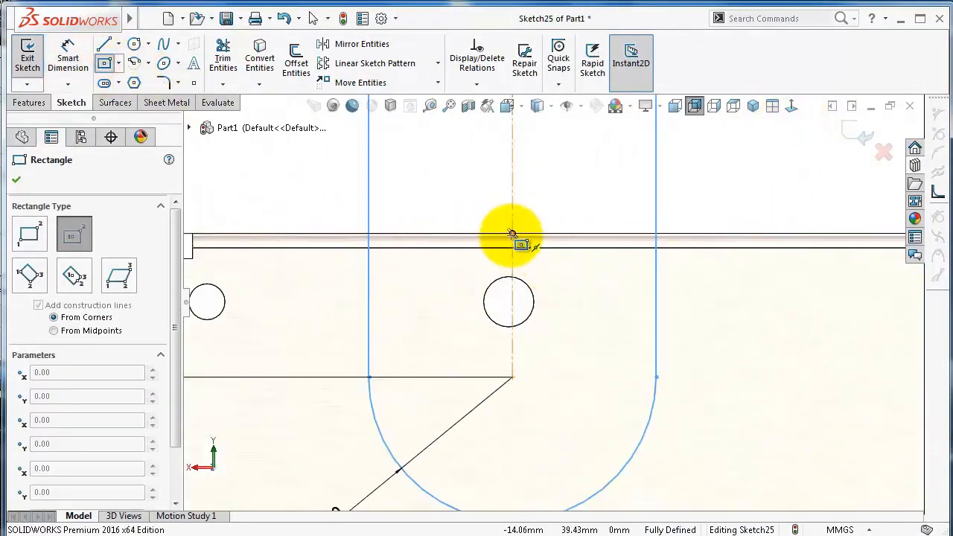
{"action": "left_click", "coordinate": [513, 233]}
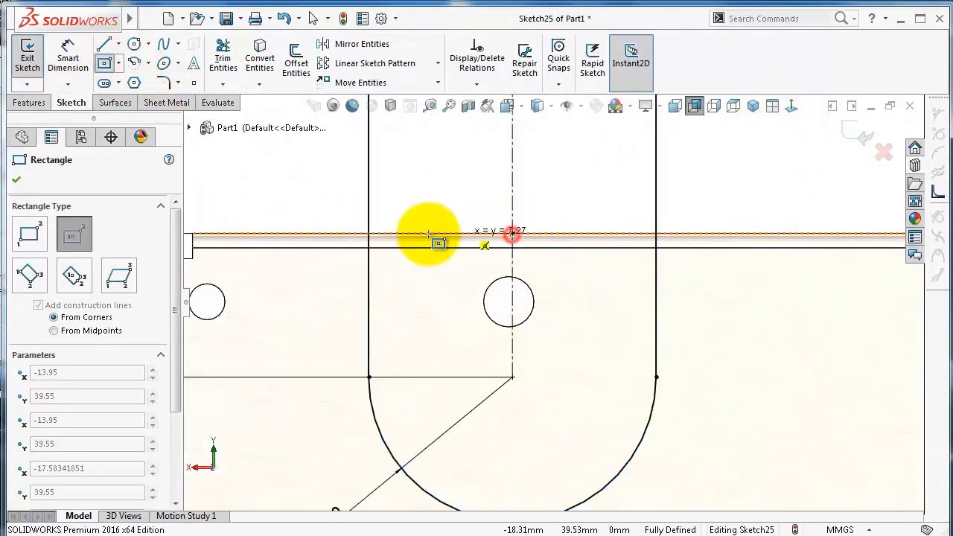
{"action": "left_click", "coordinate": [309, 221]}
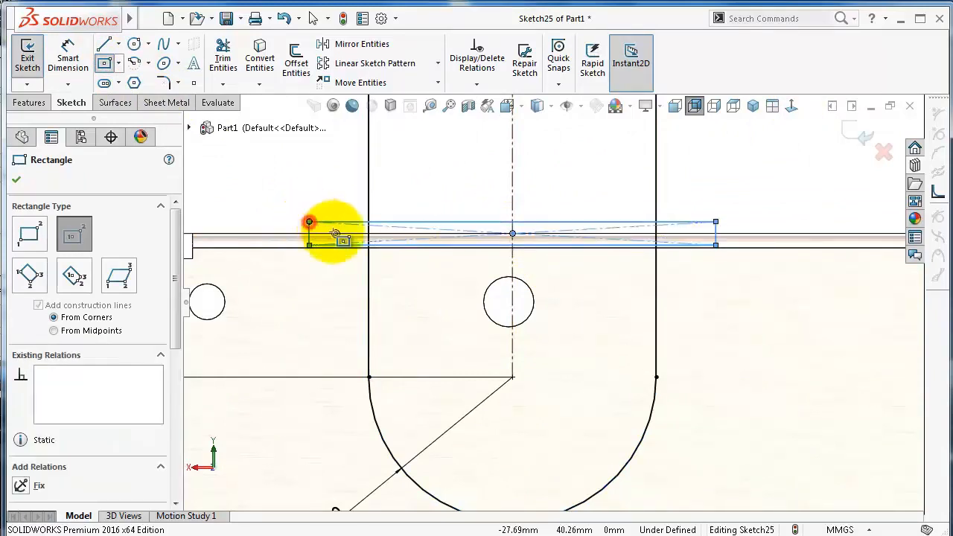
{"action": "key", "text": "Escape"}
{"action": "scroll", "coordinate": [313, 220], "scroll_direction": "down", "scroll_amount": 2}
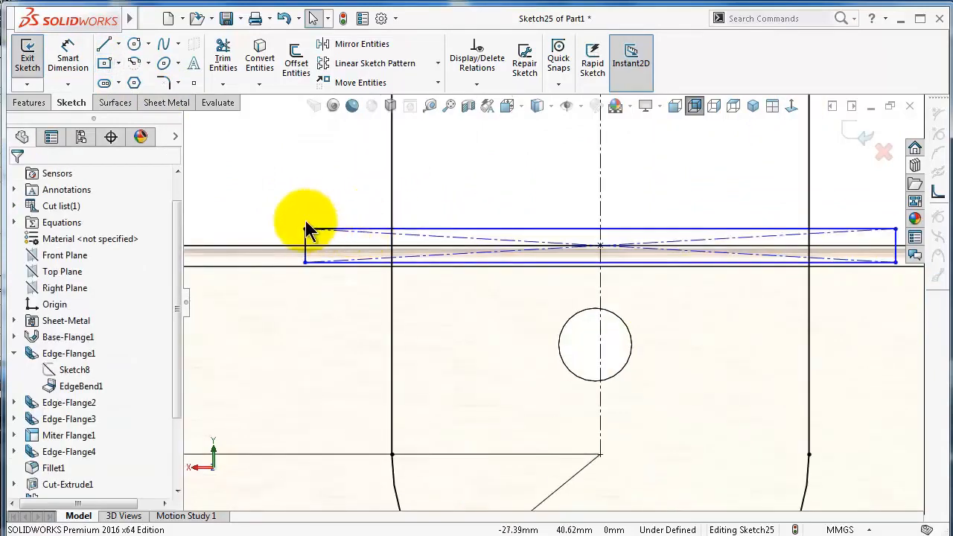
Make the rectangle's lower line collinear with the lower edge of the flange bend
{"action": "left_click", "coordinate": [319, 263]}
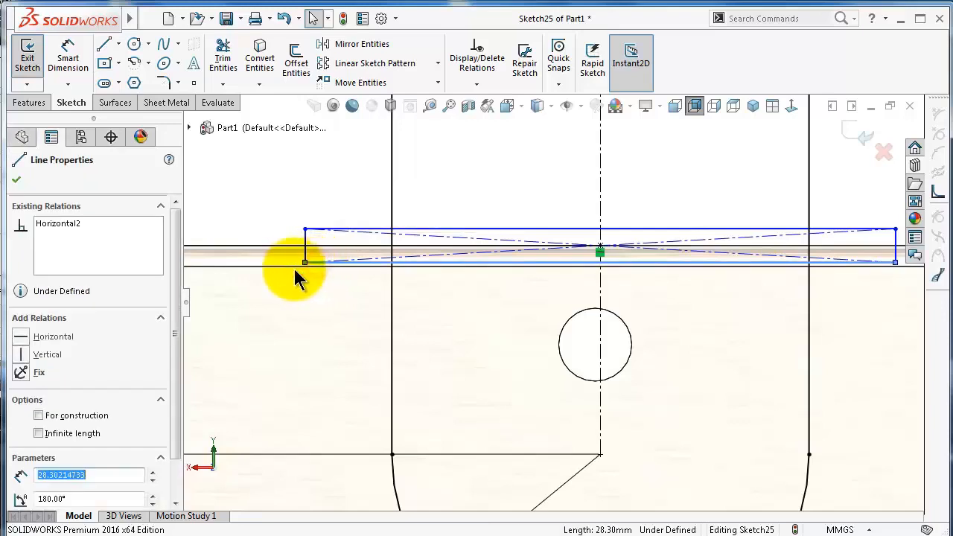
{"action": "left_click", "coordinate": [286, 265], "text": "ctrl"}
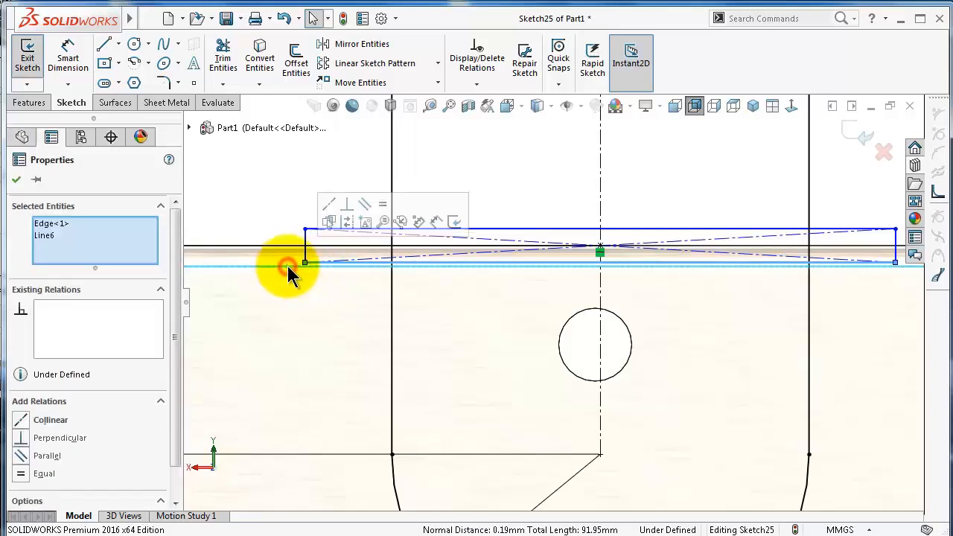
{"action": "left_click", "coordinate": [333, 216]}
{"action": "left_click", "coordinate": [284, 181]}
{"action": "scroll", "coordinate": [443, 219], "scroll_direction": "up", "scroll_amount": 2}
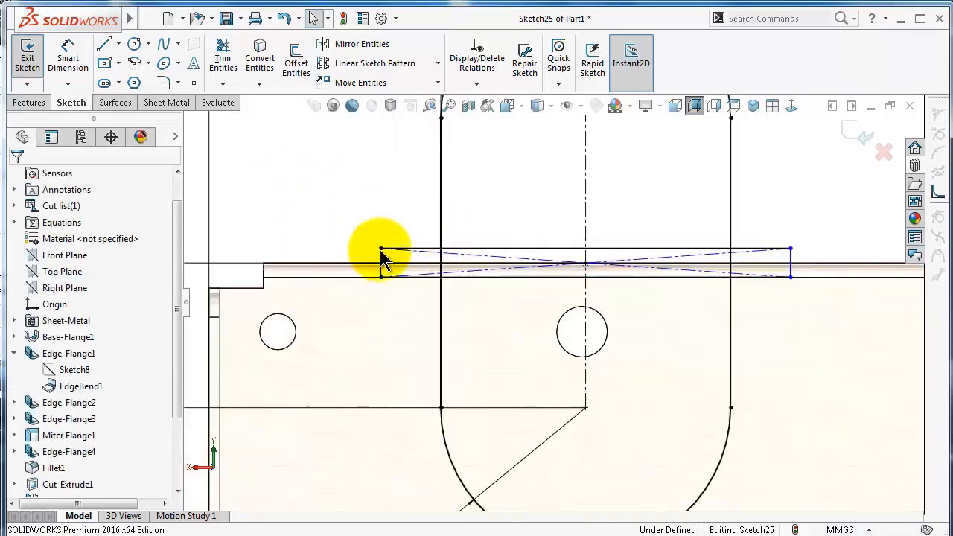
Set the rectangle's width to 27.5 mm
{"action": "right_click_drag", "start_coordinate": [351, 231], "coordinate": [351, 156]}
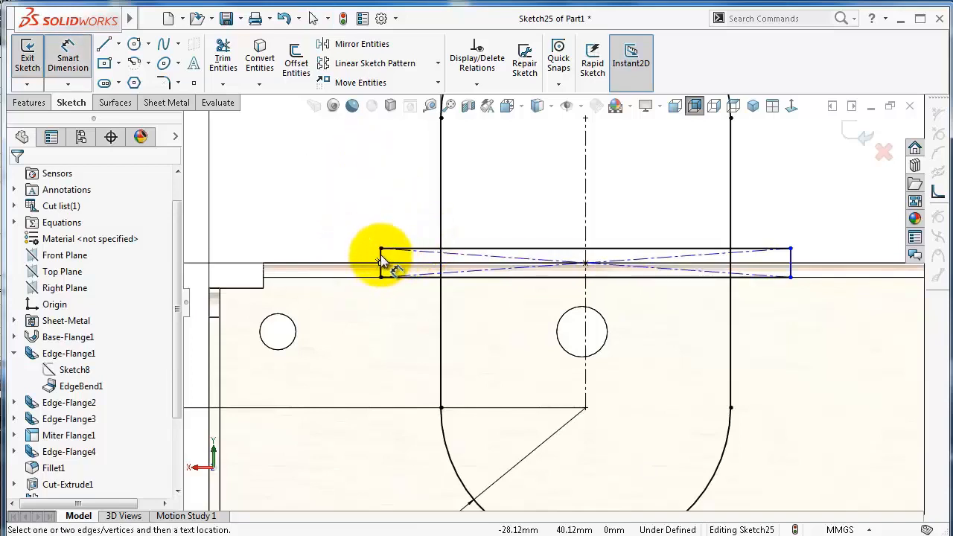
{"action": "left_click", "coordinate": [419, 250]}
{"action": "left_click", "coordinate": [421, 223]}
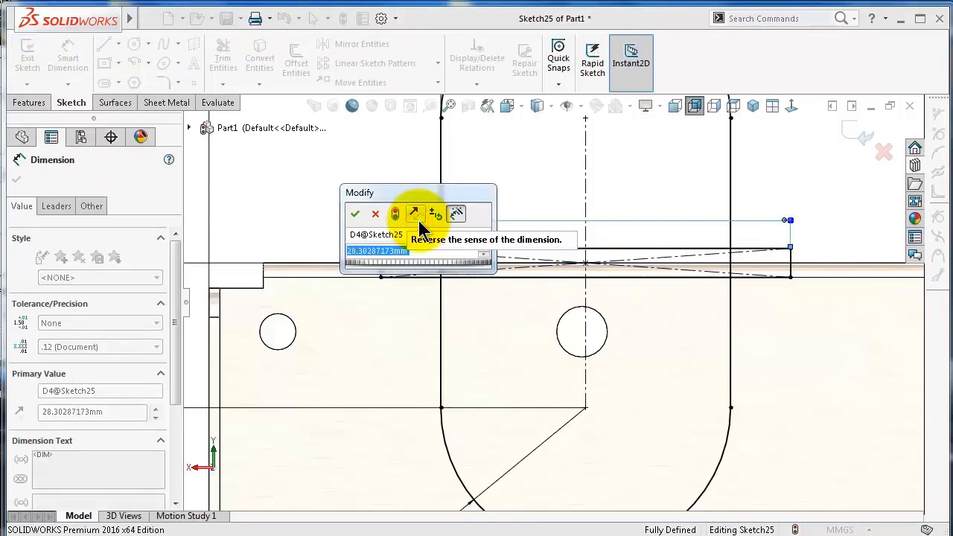
{"action": "type", "text": "27.5"}
{"action": "key", "text": "Return"}
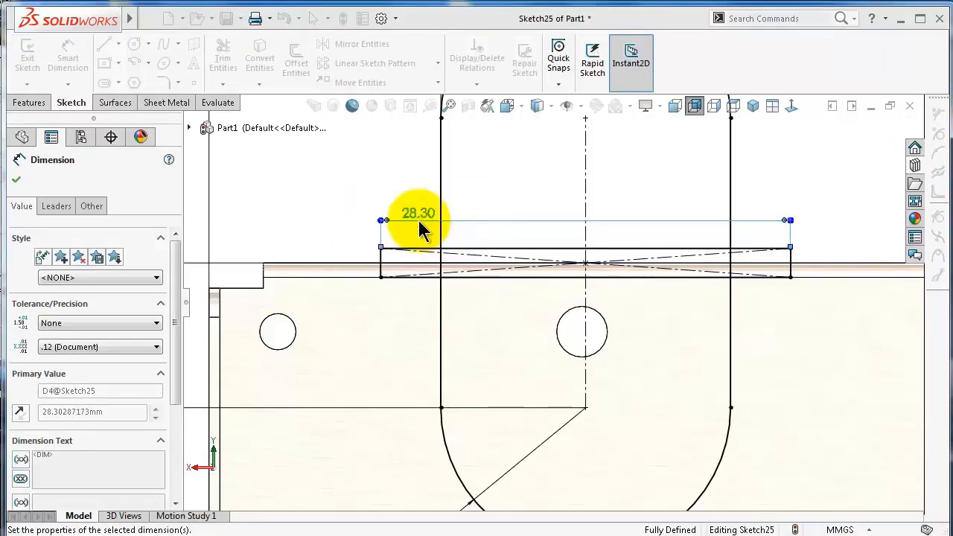
{"action": "left_click", "coordinate": [330, 190]}
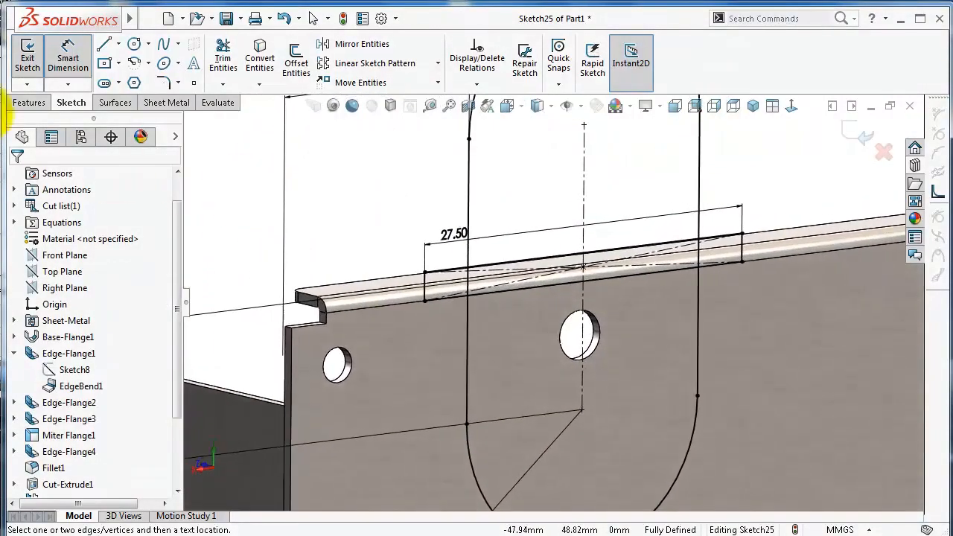
Create a 10 mm blind Extruded Cut from the slot region below the flange and all three rectangle regions
{"action": "left_click", "coordinate": [165, 107]}
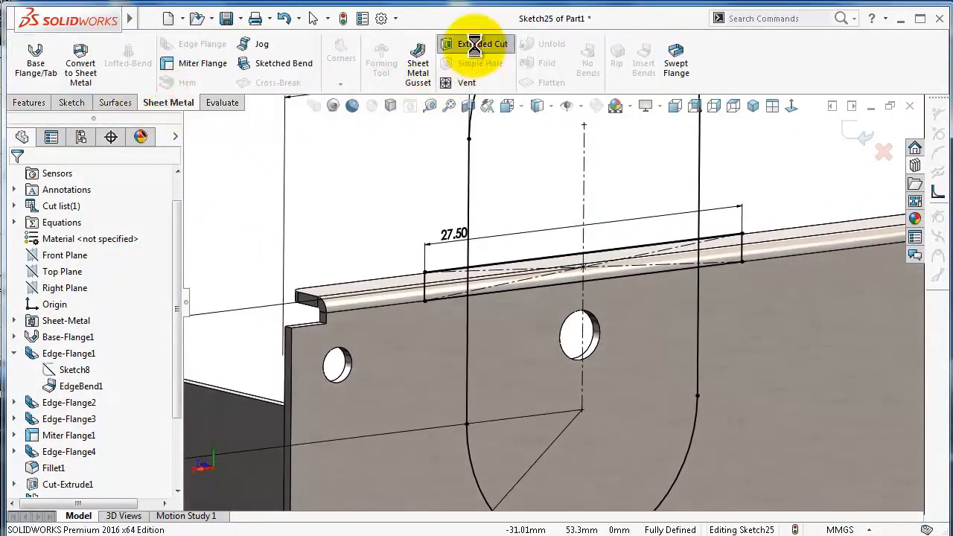
{"action": "left_click", "coordinate": [475, 45]}
{"action": "left_click", "coordinate": [537, 380]}
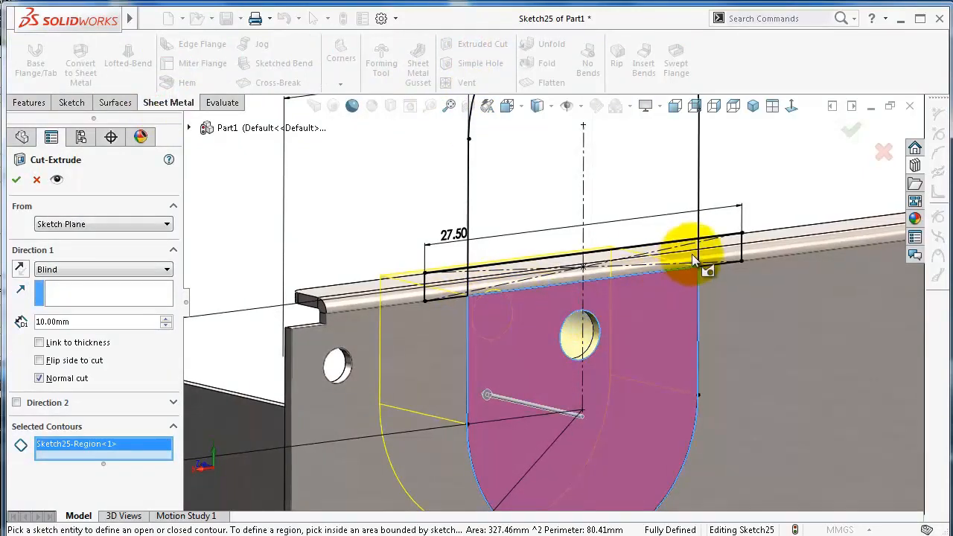
{"action": "left_click", "coordinate": [733, 246]}
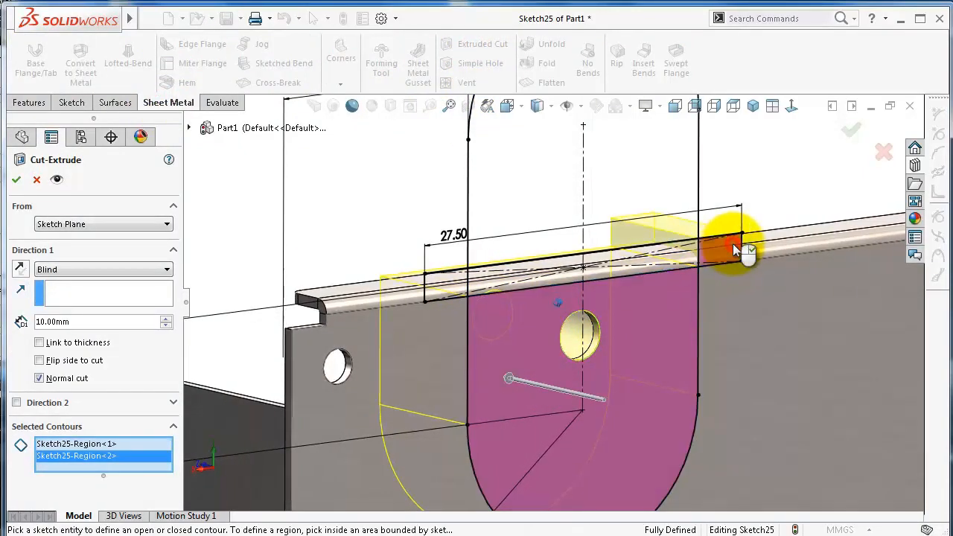
{"action": "left_click", "coordinate": [682, 254]}
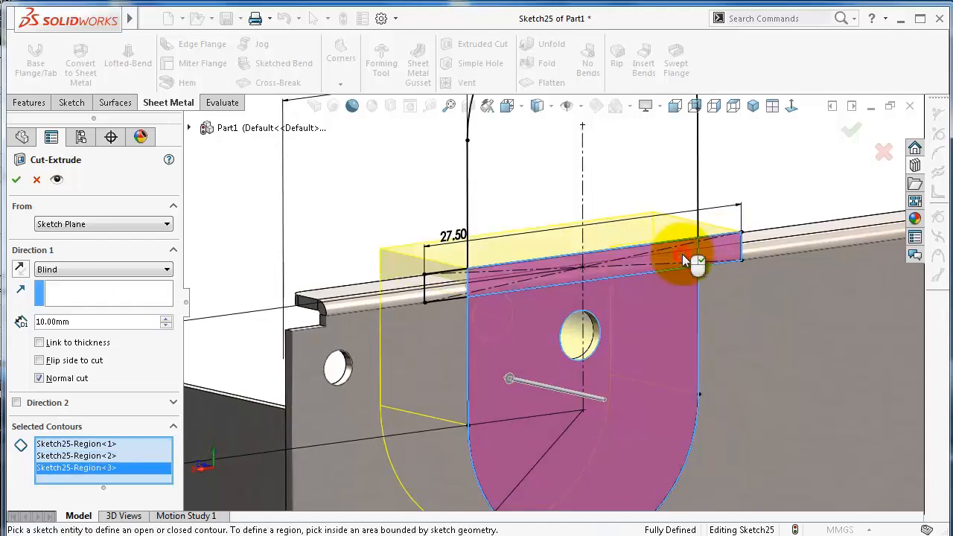
{"action": "left_click", "coordinate": [436, 287]}
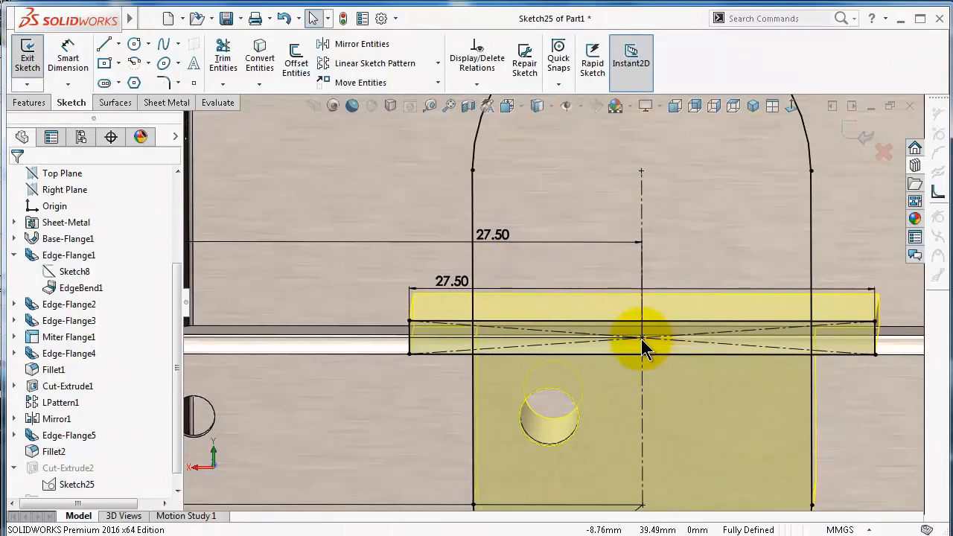
Exit the cut's edited sketch to rebuild the cutout in the end wall and its upper flange
{"action": "scroll", "coordinate": [642, 340], "scroll_direction": "up", "scroll_amount": 2}
{"action": "middle_click_drag", "start_coordinate": [301, 320], "coordinate": [336, 312]}
{"action": "middle_click_drag", "start_coordinate": [480, 278], "coordinate": [526, 273]}
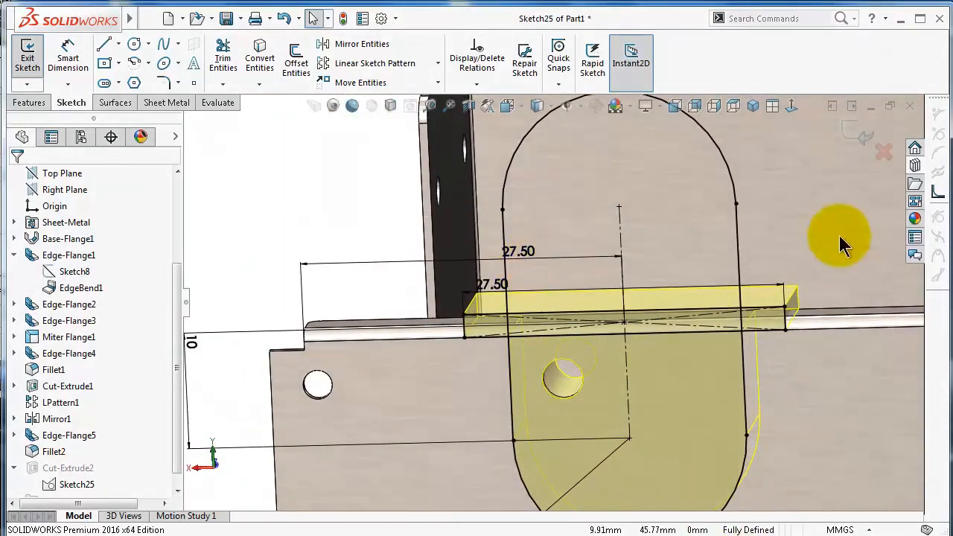
{"action": "left_click", "coordinate": [862, 152]}
{"action": "mouse_move", "coordinate": [835, 166]}
{"action": "middle_mouse_down"}
{"action": "mouse_move", "coordinate": [546, 293]}
{"action": "mouse_move", "coordinate": [458, 354]}
{"action": "mouse_move", "coordinate": [372, 353]}
{"action": "middle_mouse_up"}
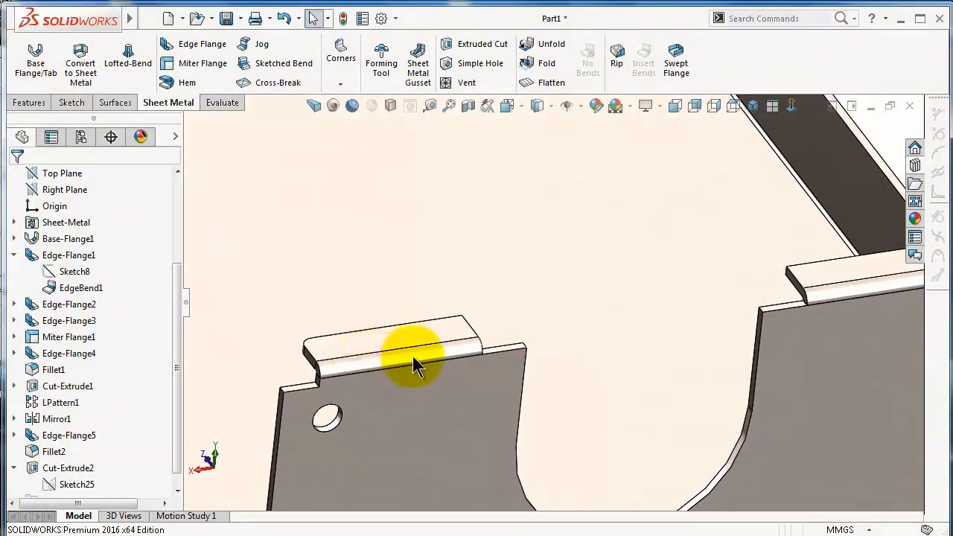
{"action": "mouse_move", "coordinate": [886, 317]}
{"action": "middle_mouse_down", "text": "ctrl"}
{"action": "mouse_move", "coordinate": [874, 316]}
{"action": "mouse_move", "coordinate": [873, 269]}
{"action": "middle_mouse_up", "text": "ctrl"}
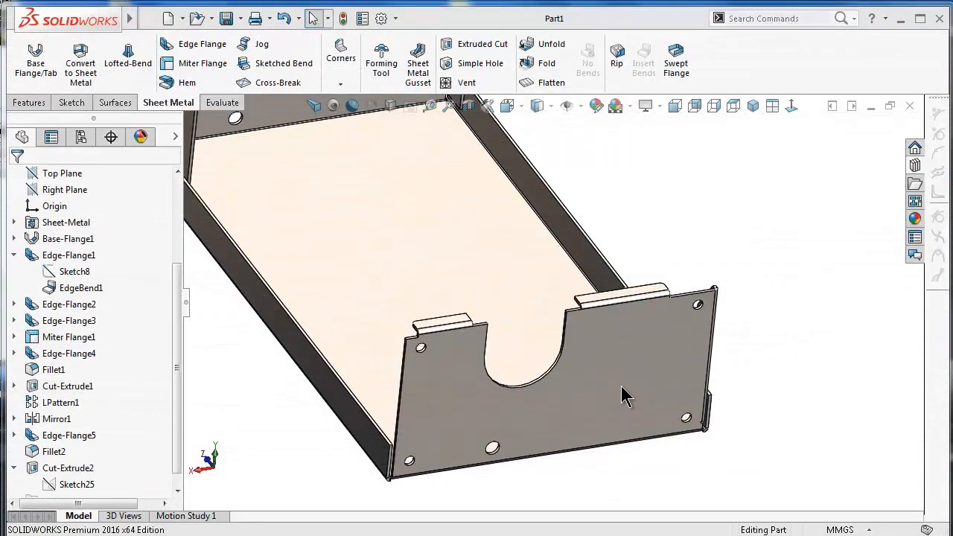
Sketch a vertical centerpoint straight slot on the notched end wall beside its lower corner hole, about 8.6 mm between arc centres with about 1.7 mm radius
{"action": "left_click", "coordinate": [458, 82]}
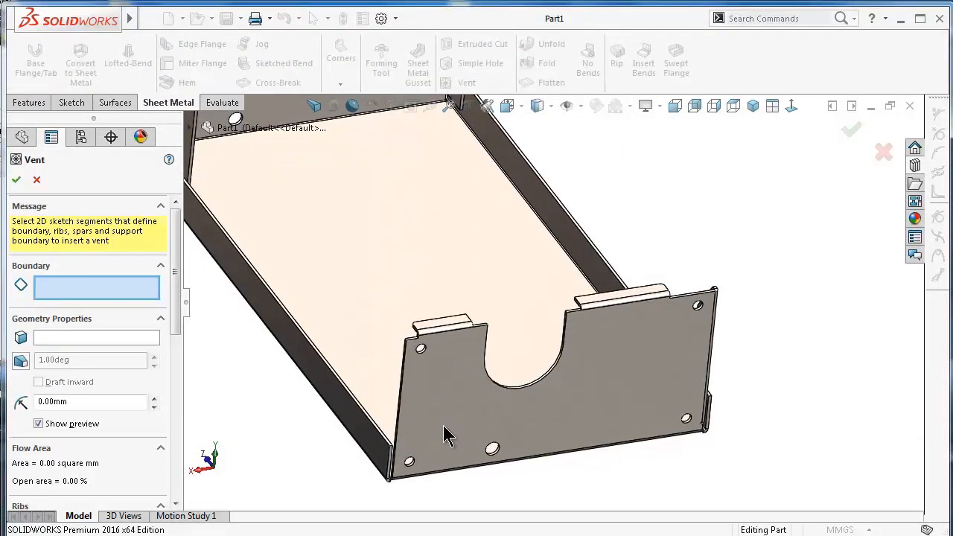
{"action": "left_click", "coordinate": [37, 183]}
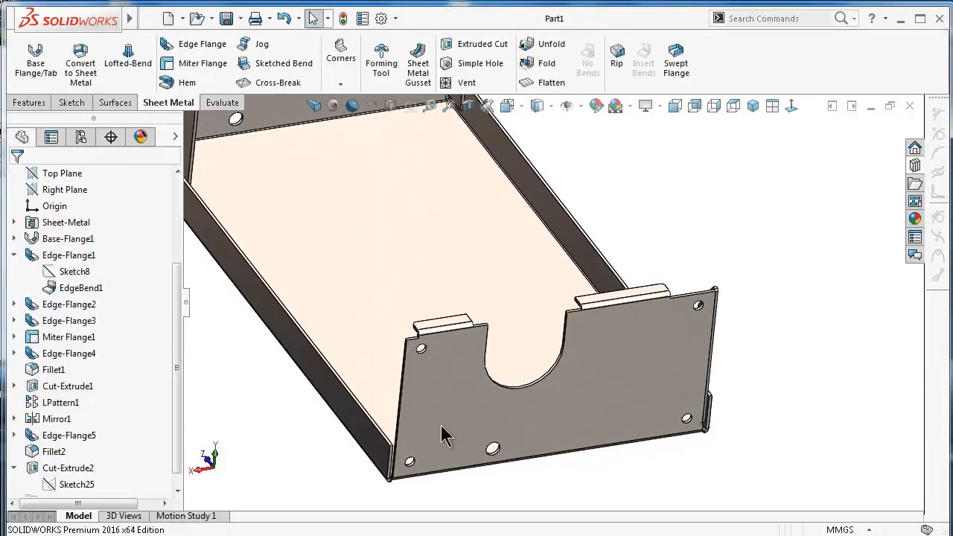
{"action": "left_click", "coordinate": [445, 437]}
{"action": "left_click", "coordinate": [505, 381]}
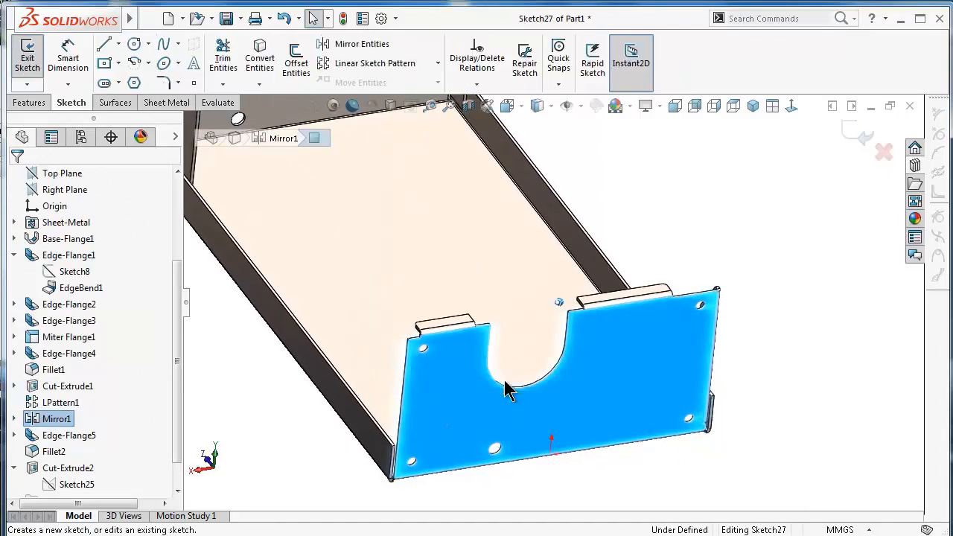
{"action": "left_click", "coordinate": [792, 108]}
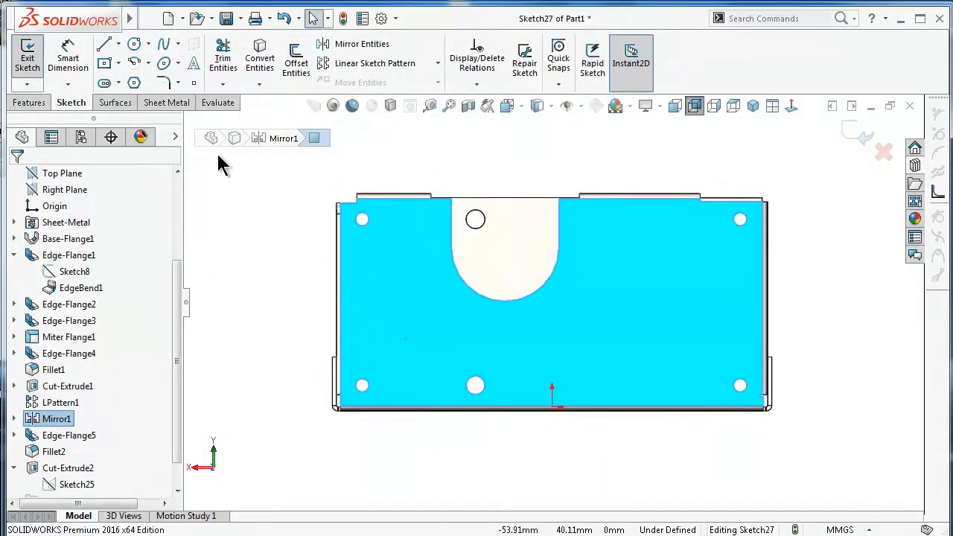
{"action": "left_click", "coordinate": [105, 83]}
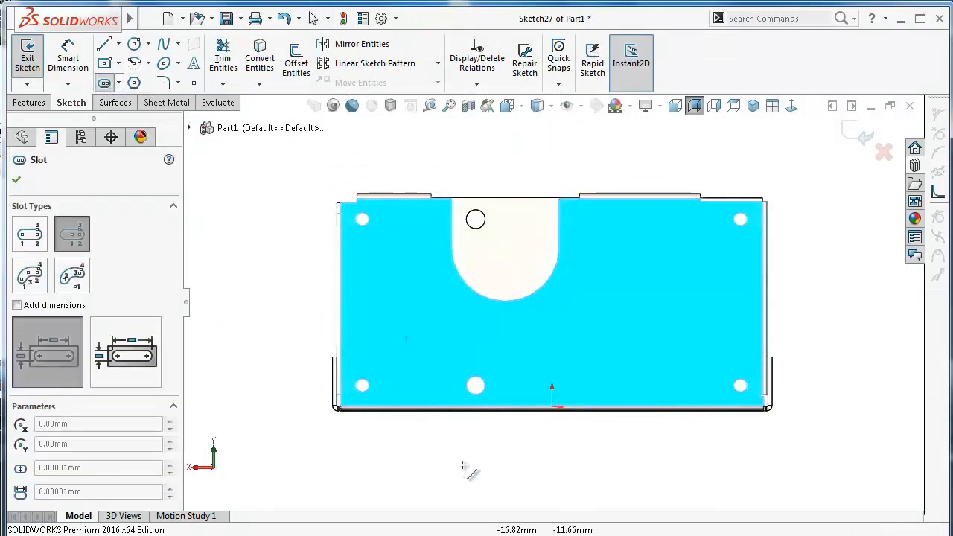
{"action": "left_click", "coordinate": [393, 376]}
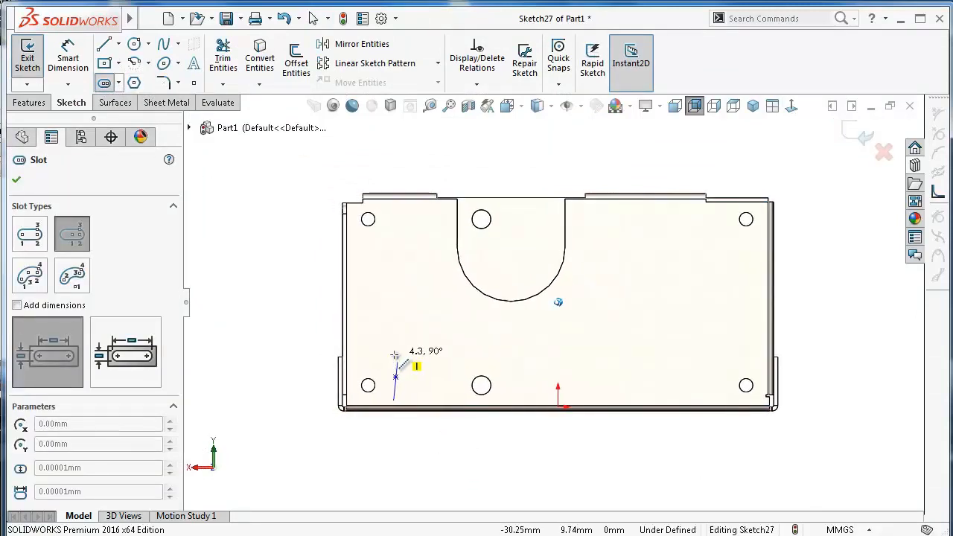
{"action": "left_click", "coordinate": [396, 356]}
{"action": "left_click", "coordinate": [387, 353]}
Dimension the small slot's upper arc with a 1.25 mm radius
{"action": "right_click_drag", "start_coordinate": [268, 370], "coordinate": [294, 277]}
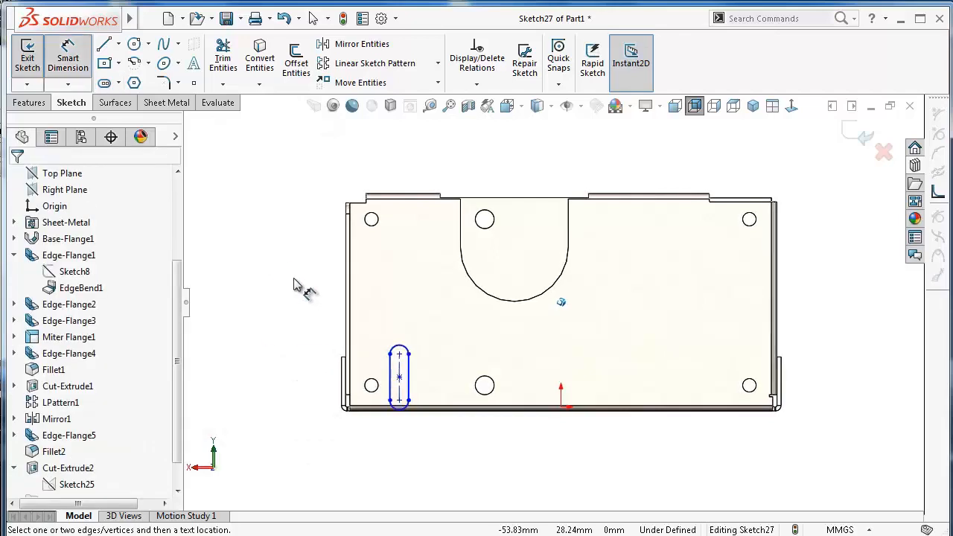
{"action": "scroll", "coordinate": [406, 395], "scroll_direction": "down", "scroll_amount": 4}
{"action": "left_click", "coordinate": [384, 292]}
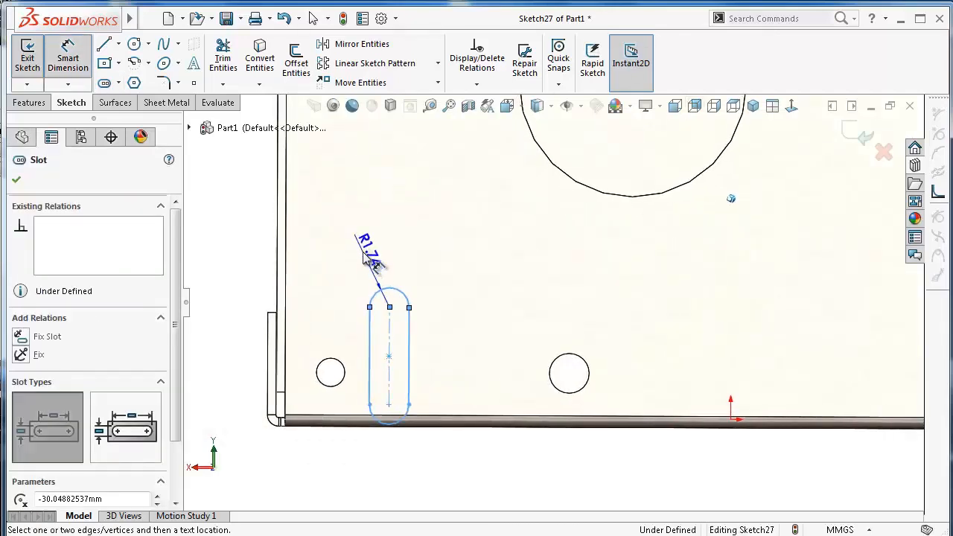
{"action": "left_click", "coordinate": [365, 257]}
{"action": "type", "text": "1.25"}
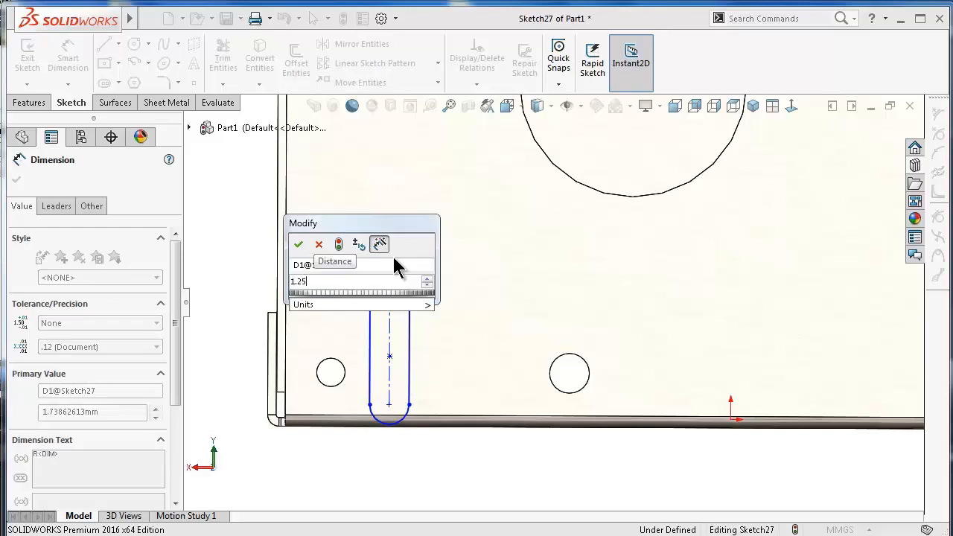
{"action": "key", "text": "Return"}
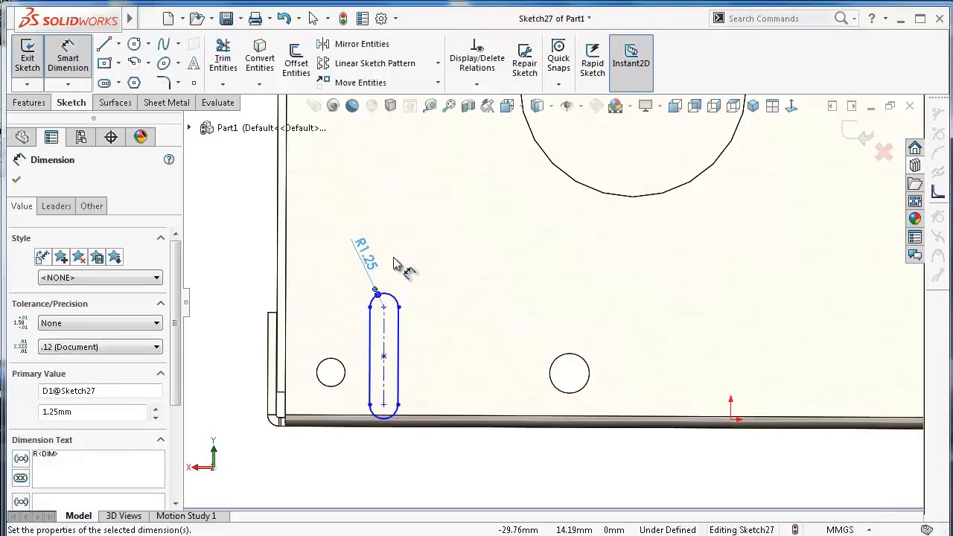
Set the distance between the small slot's arc centres to 6.5 mm
{"action": "left_click", "coordinate": [384, 326]}
{"action": "left_click", "coordinate": [244, 317]}
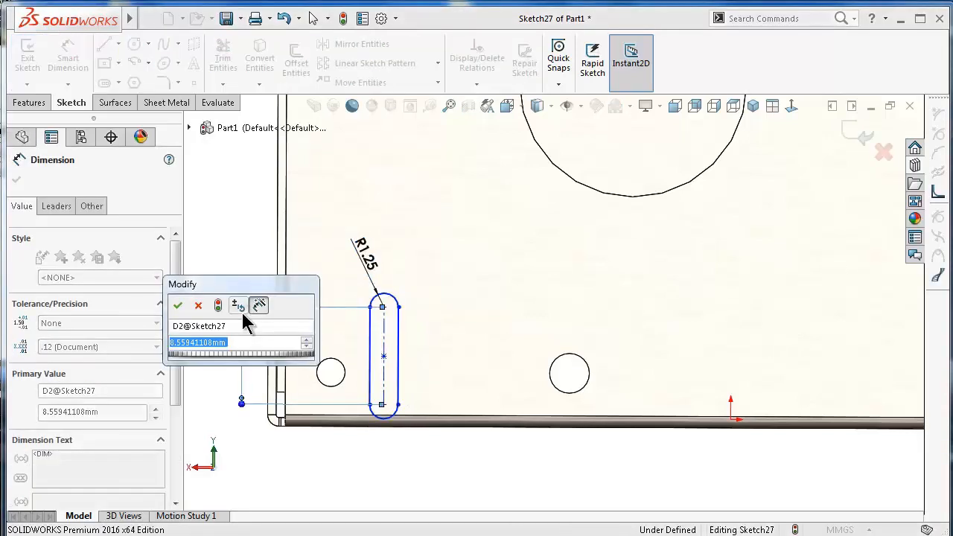
{"action": "type", "text": "6.5"}
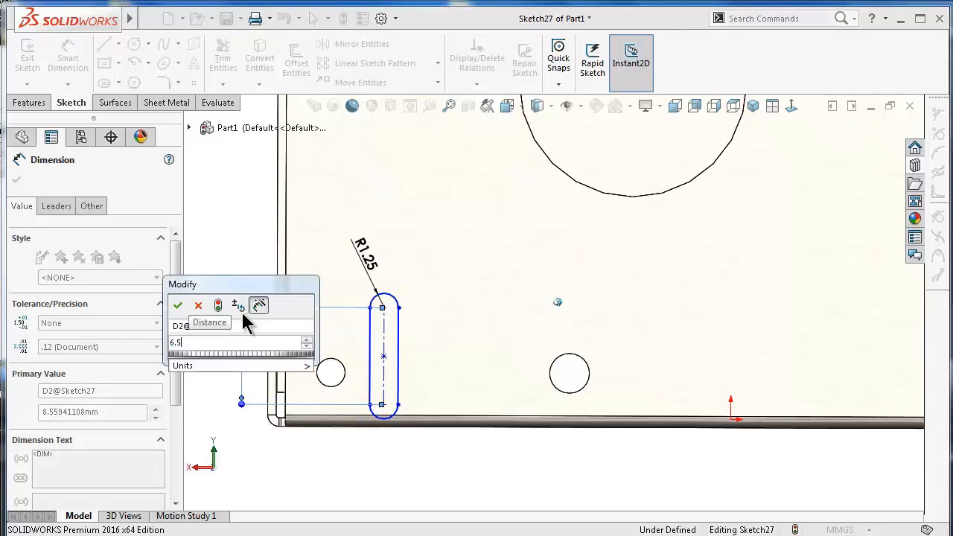
{"action": "key", "text": "Return"}
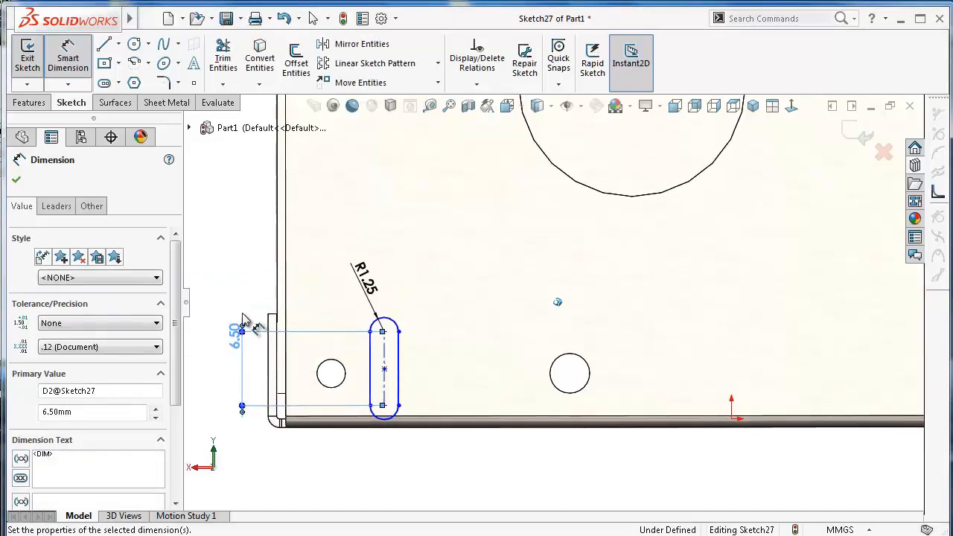
{"action": "left_click", "coordinate": [214, 257]}
Dimension the small slot's centre 7.5 mm from the end wall's nearest vertical edge
{"action": "scroll", "coordinate": [349, 372], "scroll_direction": "down", "scroll_amount": 1}
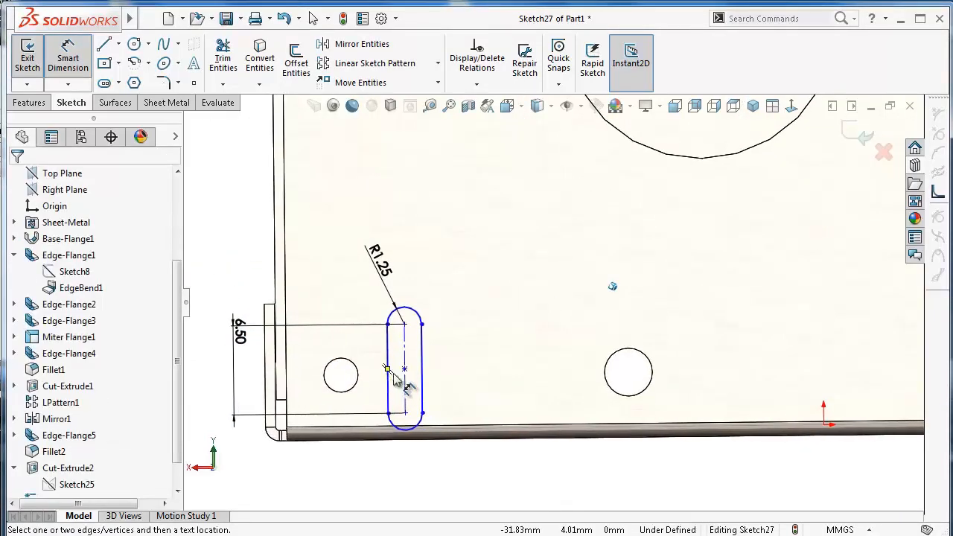
{"action": "left_click", "coordinate": [404, 369]}
{"action": "left_click", "coordinate": [287, 371]}
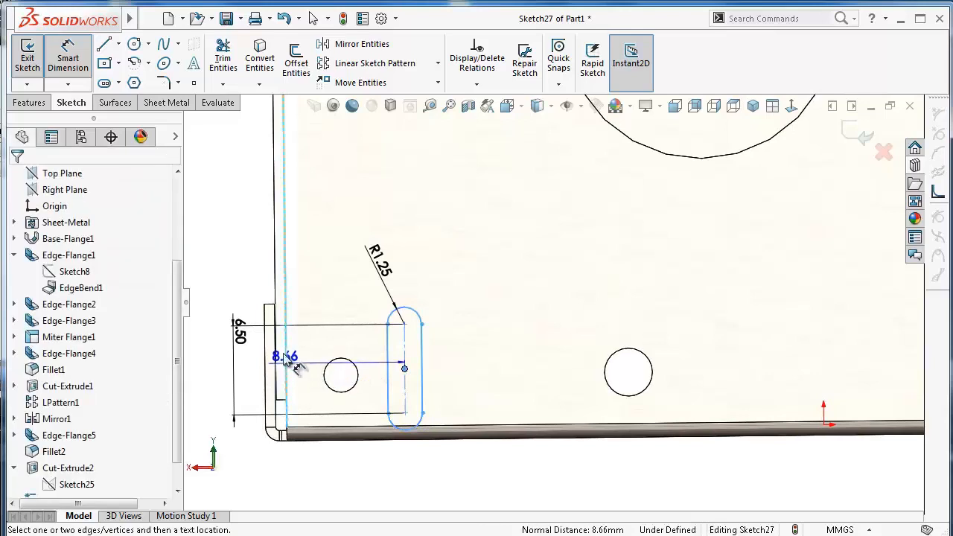
{"action": "left_click", "coordinate": [228, 275]}
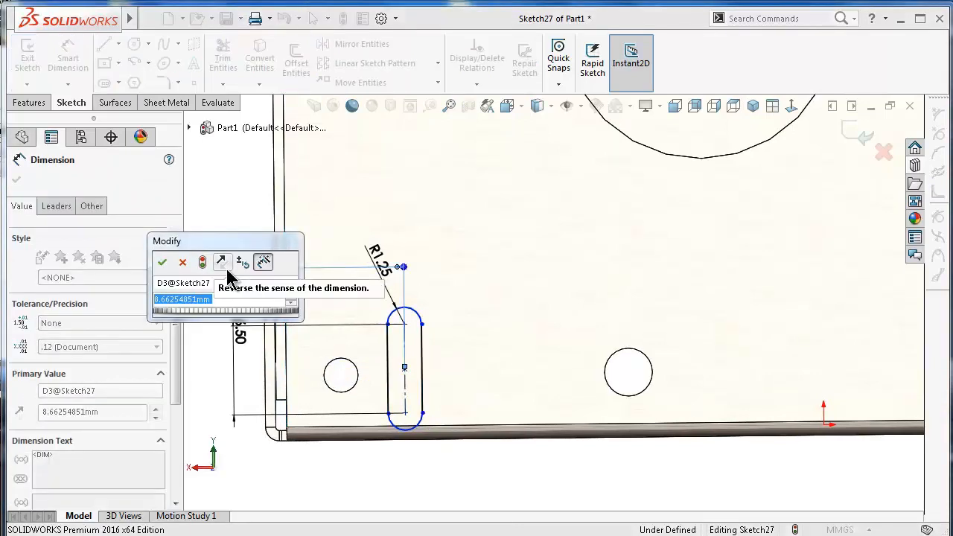
{"action": "type", "text": "7.5"}
{"action": "key", "text": "Return"}
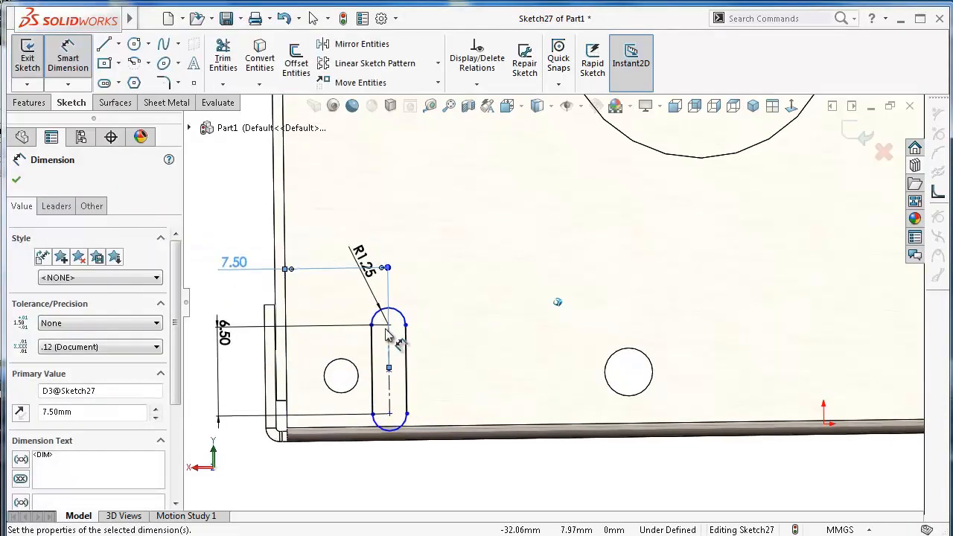
Dimension the small slot's centre 7.5 mm above the end wall's lower bend edge
{"action": "left_click", "coordinate": [390, 371]}
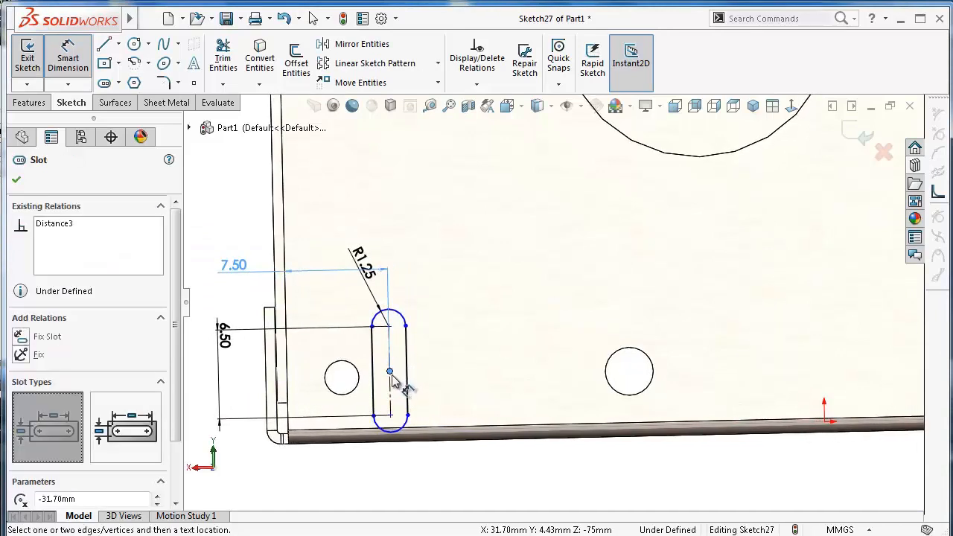
{"action": "left_click", "coordinate": [346, 430]}
{"action": "scroll", "coordinate": [276, 414], "scroll_direction": "up", "scroll_amount": 2}
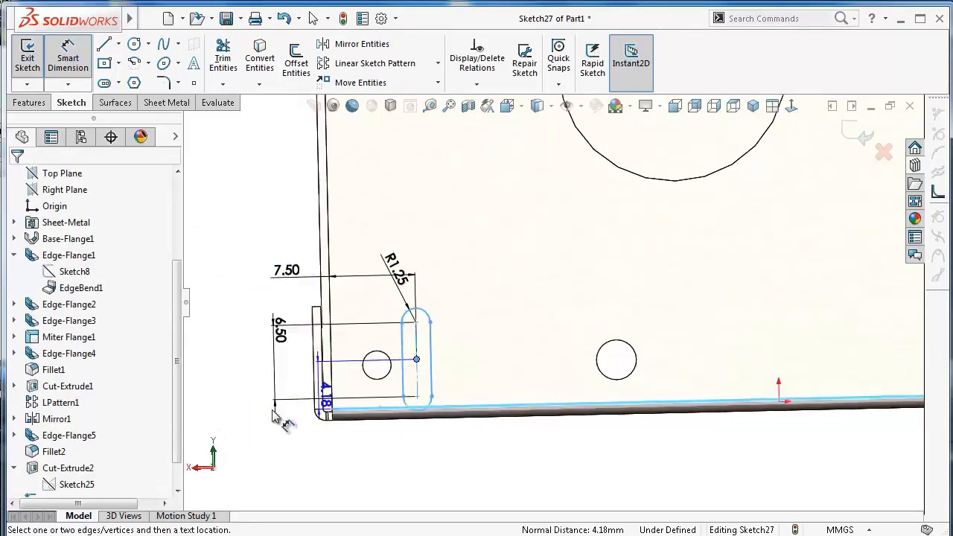
{"action": "left_click", "coordinate": [242, 411]}
{"action": "type", "text": "7.5"}
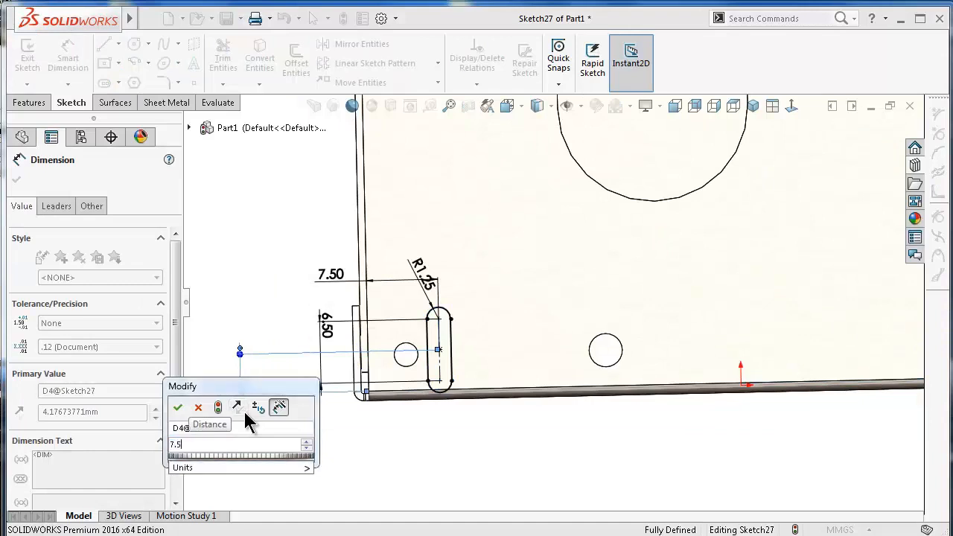
{"action": "key", "text": "Return"}
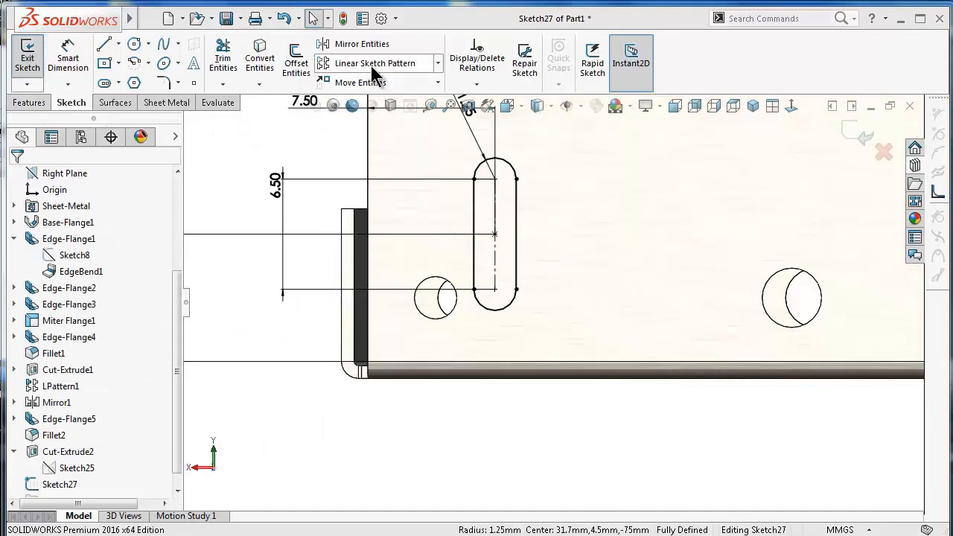
Start a linear sketch pattern along the X-axis with 7.5 mm spacing and 10 instances
{"action": "left_click", "coordinate": [372, 65]}
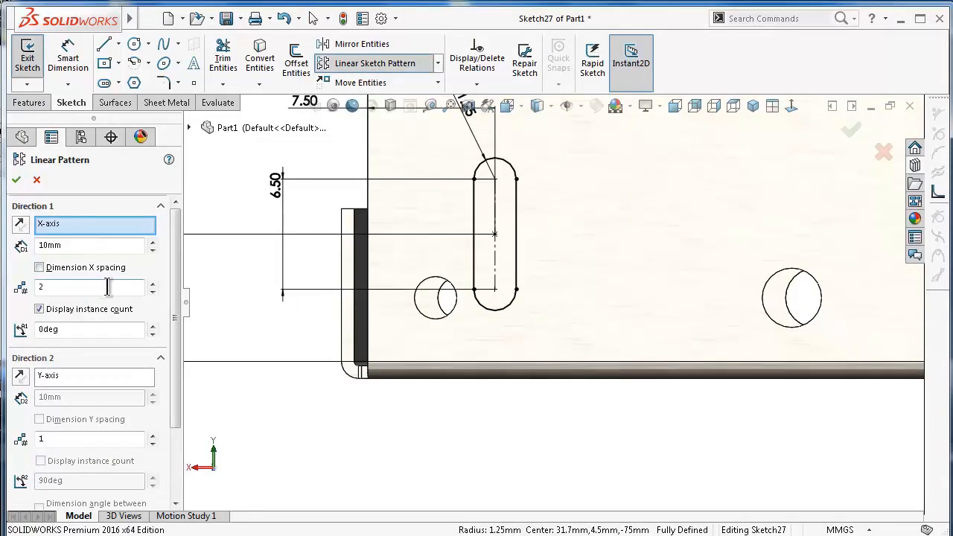
{"action": "scroll", "coordinate": [714, 262], "scroll_direction": "up", "scroll_amount": 6}
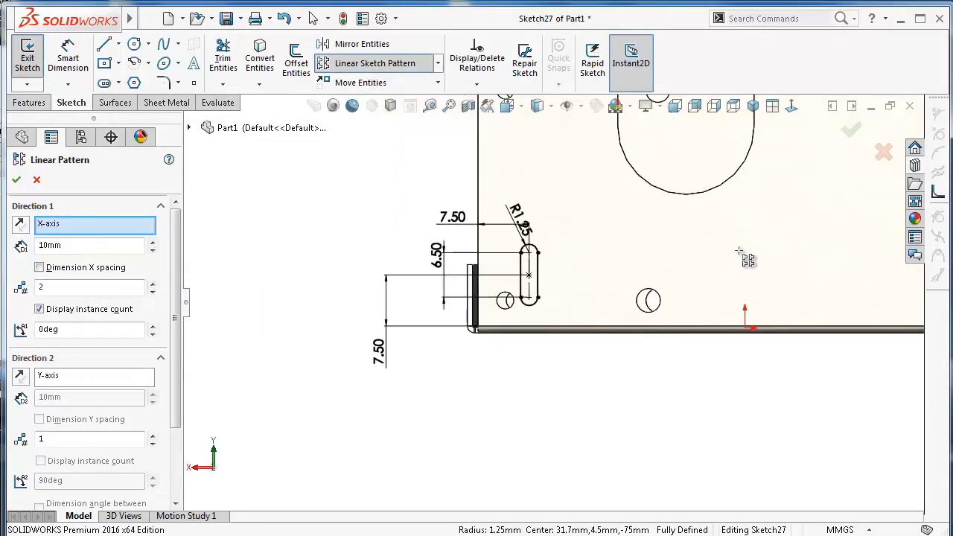
{"action": "scroll", "coordinate": [668, 223], "scroll_direction": "down", "scroll_amount": 3}
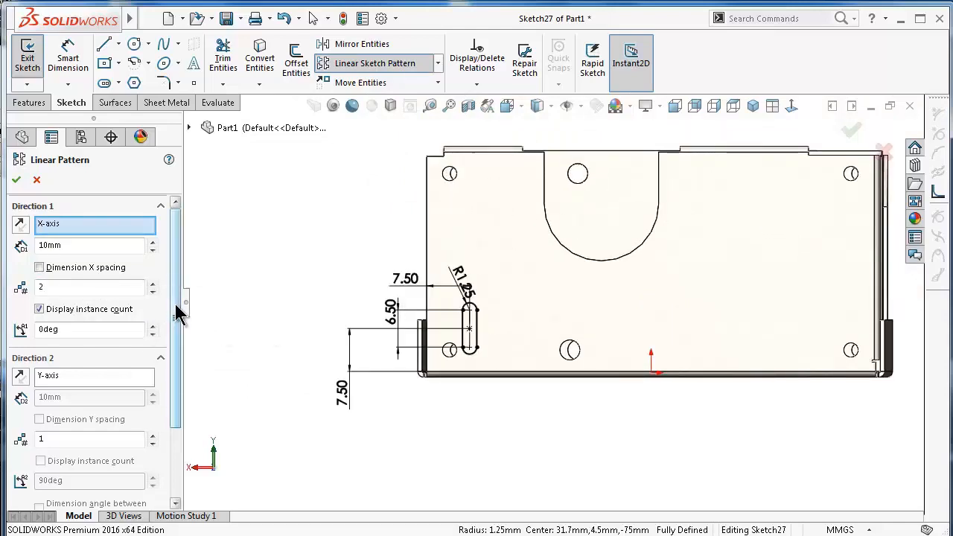
{"action": "left_click_drag", "start_coordinate": [178, 315], "coordinate": [177, 314]}
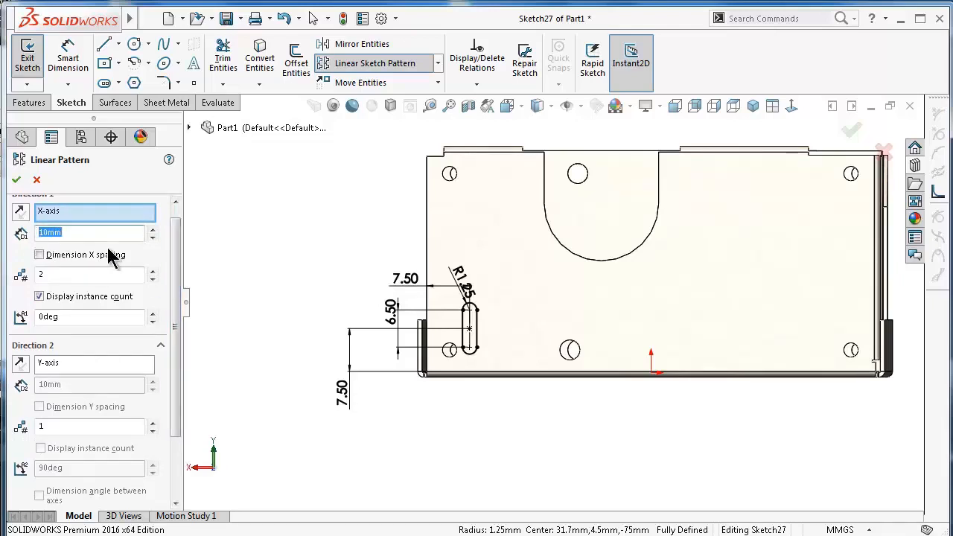
{"action": "type", "text": "7.5mm"}
{"action": "scroll", "coordinate": [170, 392], "scroll_direction": "down", "scroll_amount": 3}
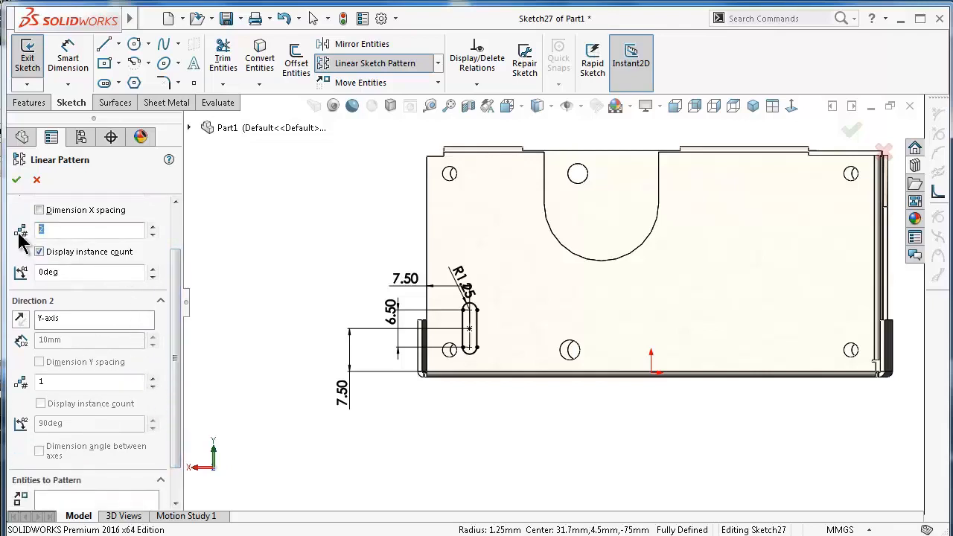
{"action": "type", "text": "10"}
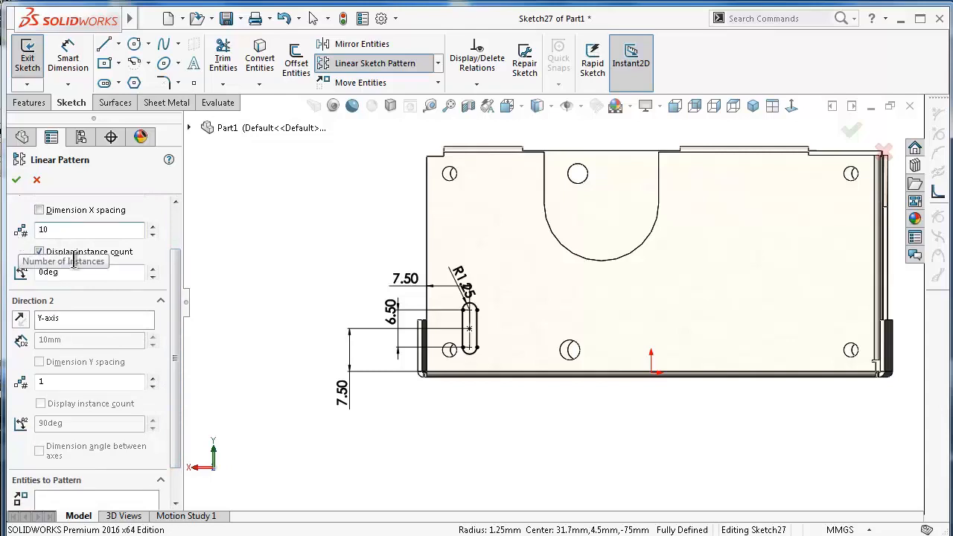
Choose the small slot as the entity to pattern
{"action": "scroll", "coordinate": [181, 350], "scroll_direction": "down", "scroll_amount": 3}
{"action": "left_click", "coordinate": [134, 464]}
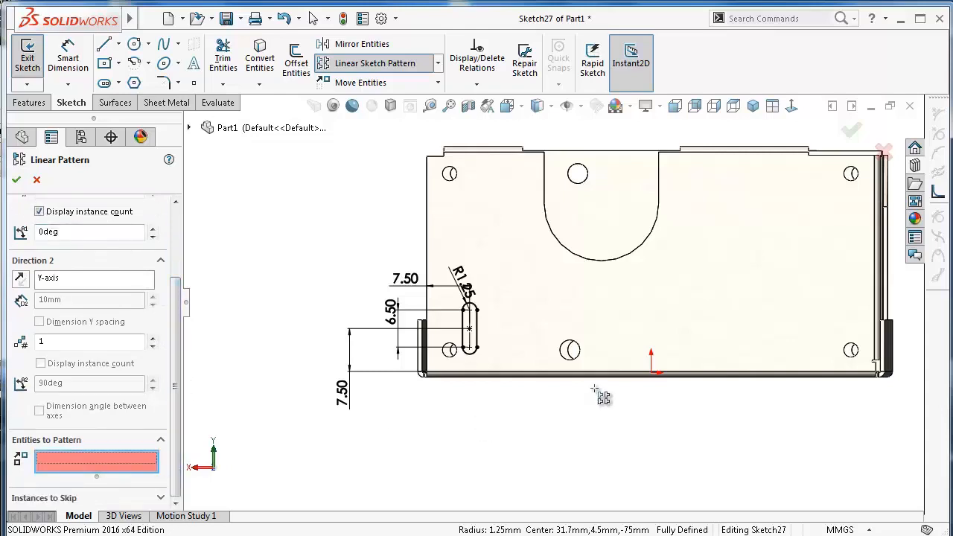
{"action": "scroll", "coordinate": [537, 376], "scroll_direction": "down", "scroll_amount": 5}
{"action": "left_click", "coordinate": [390, 317]}
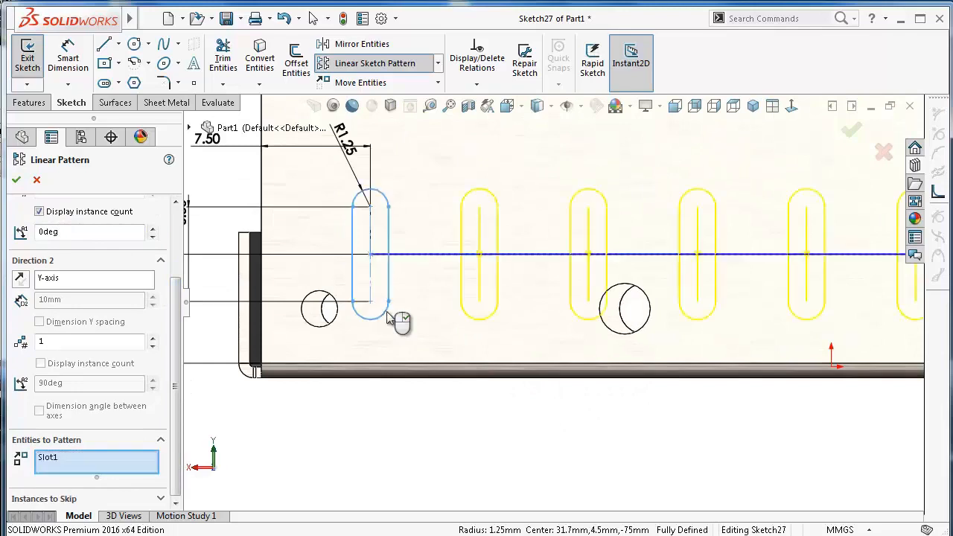
Set the slot pattern's X-axis spacing to 7 mm
{"action": "scroll", "coordinate": [737, 313], "scroll_direction": "up", "scroll_amount": 3}
{"action": "scroll", "coordinate": [756, 289], "scroll_direction": "up", "scroll_amount": 2}
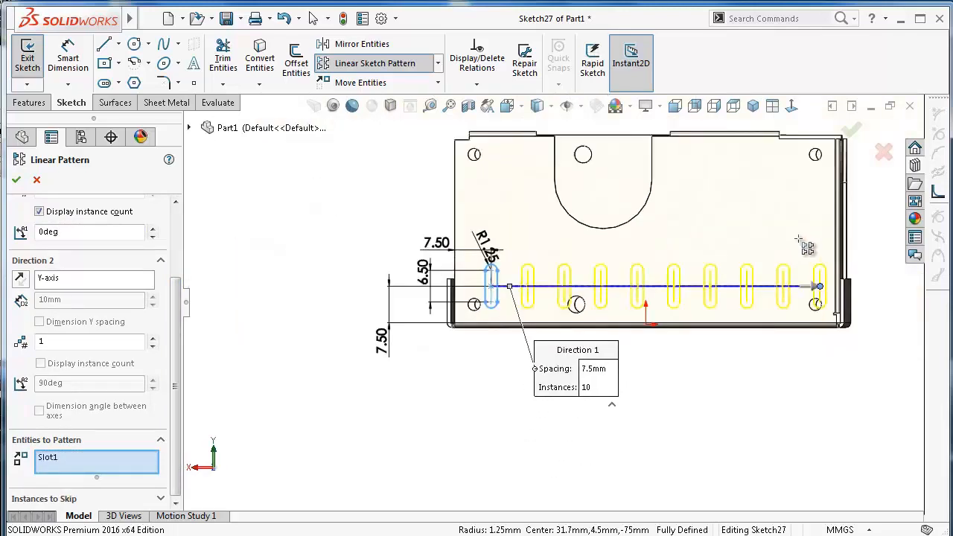
{"action": "scroll", "coordinate": [745, 298], "scroll_direction": "down", "scroll_amount": 3}
{"action": "scroll", "coordinate": [712, 355], "scroll_direction": "down", "scroll_amount": 1}
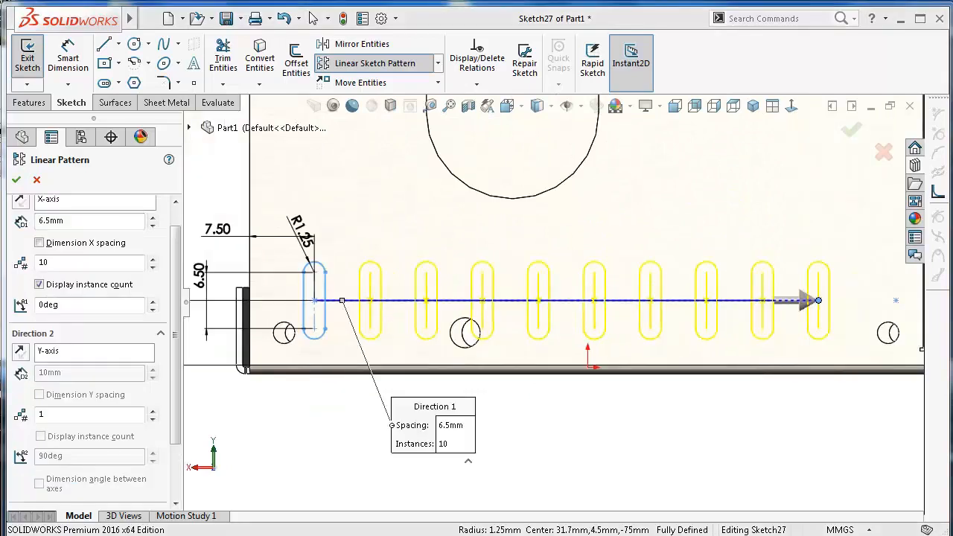
{"action": "type", "text": "7mm"}
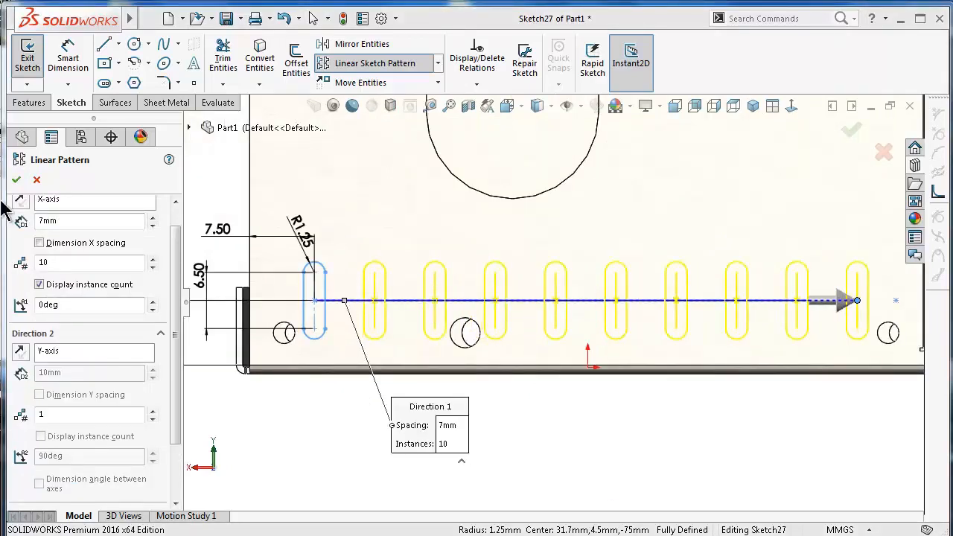
{"action": "left_click_drag", "start_coordinate": [67, 221], "coordinate": [29, 218]}
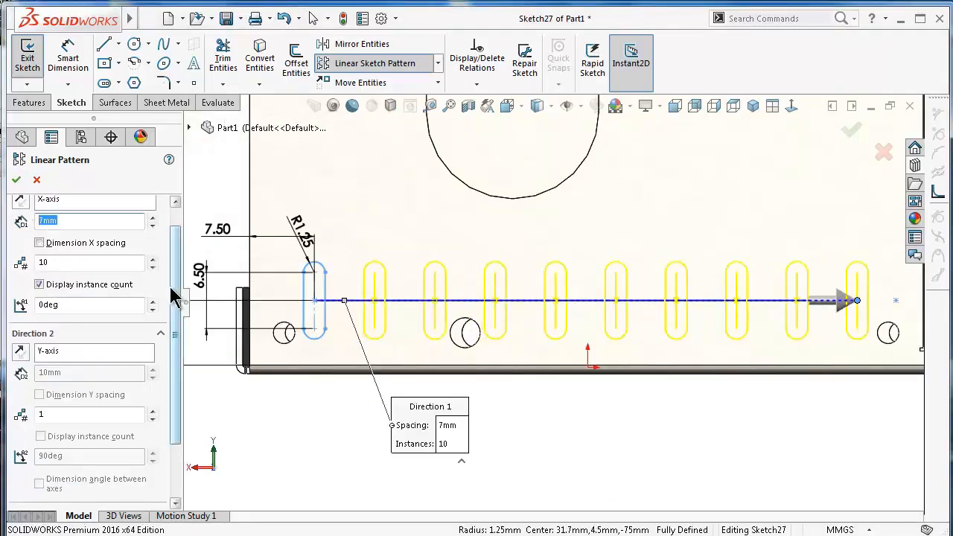
Extend the slot pattern along the Y-axis with 3 instances spaced 12 mm apart
{"action": "scroll", "coordinate": [179, 305], "scroll_direction": "down", "scroll_amount": 3}
{"action": "left_click", "coordinate": [152, 344]}
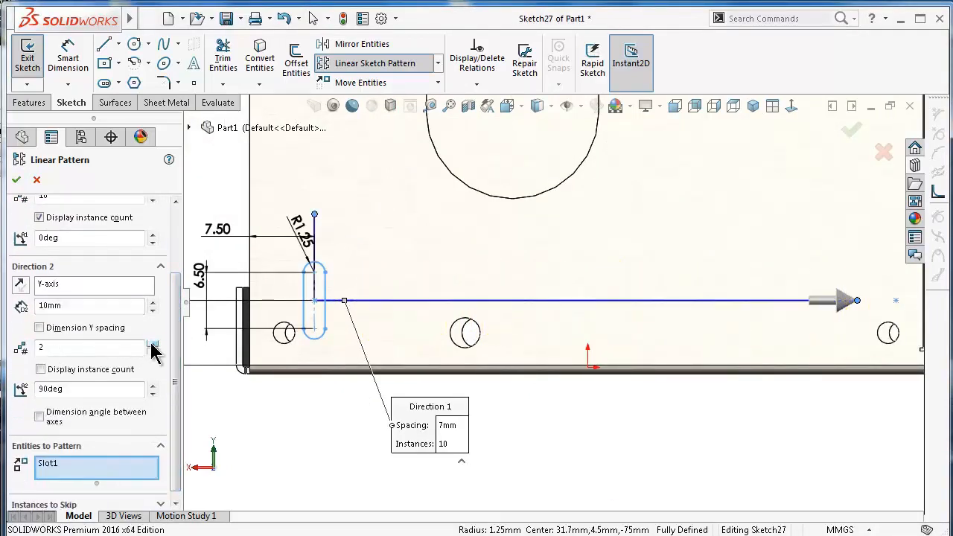
{"action": "left_click", "coordinate": [152, 344]}
{"action": "scroll", "coordinate": [460, 287], "scroll_direction": "up", "scroll_amount": 2}
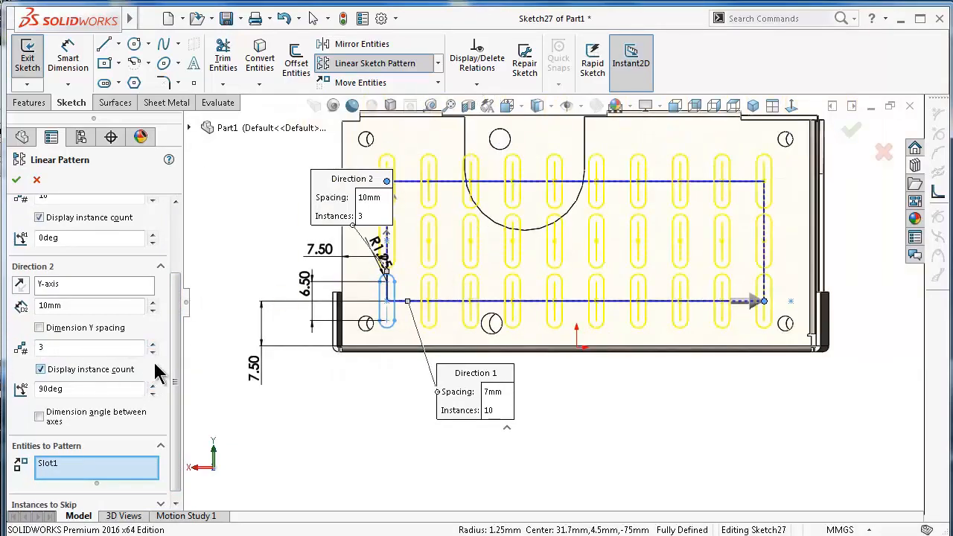
{"action": "scroll", "coordinate": [174, 368], "scroll_direction": "down", "scroll_amount": 1}
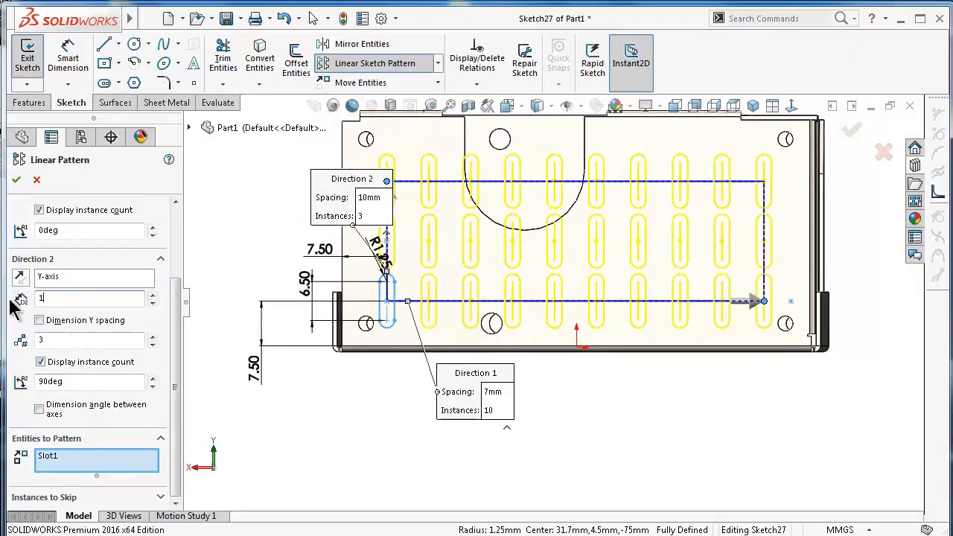
{"action": "key", "text": "Return"}
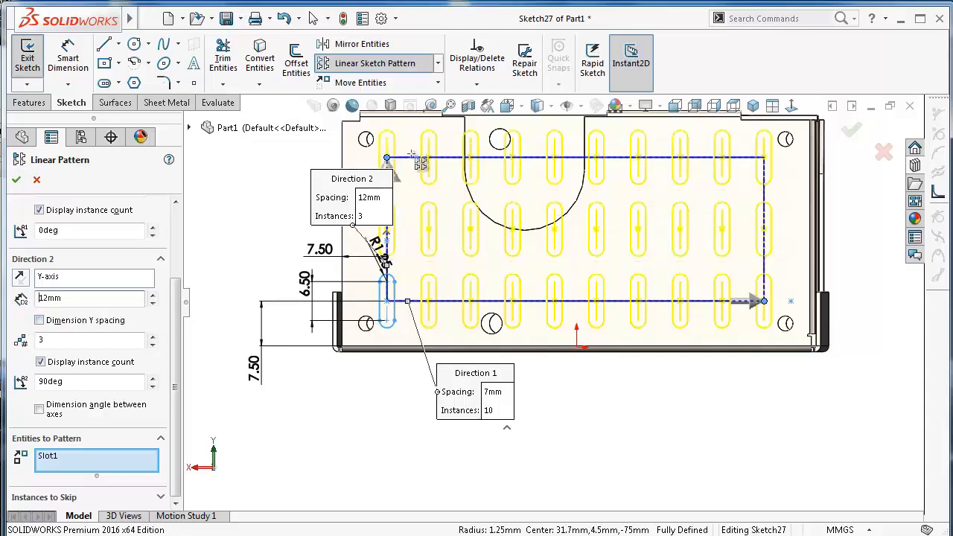
Skip the third, fourth and fifth slot instances of the pattern's upper row, at the arched cutout
{"action": "scroll", "coordinate": [411, 154], "scroll_direction": "down", "scroll_amount": 2}
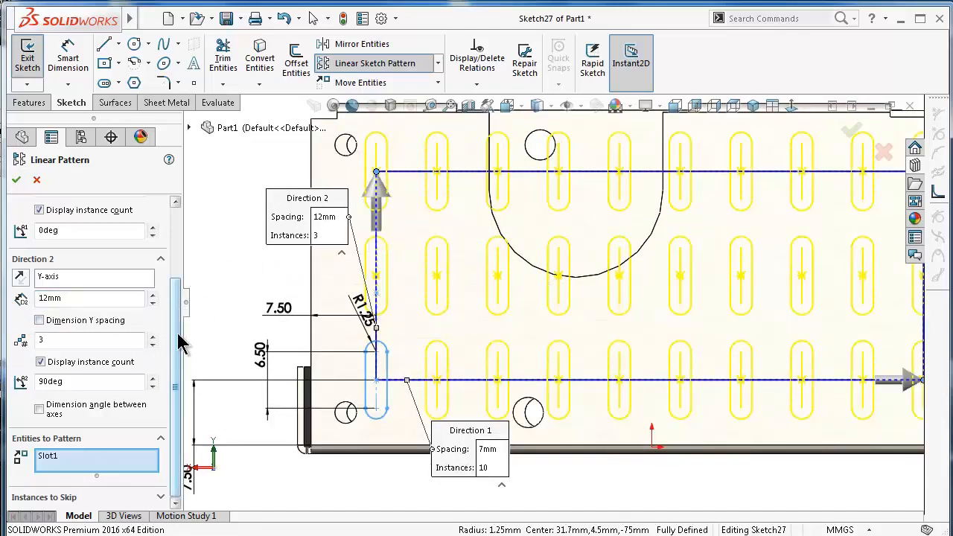
{"action": "left_click", "coordinate": [161, 497]}
{"action": "left_click", "coordinate": [123, 486]}
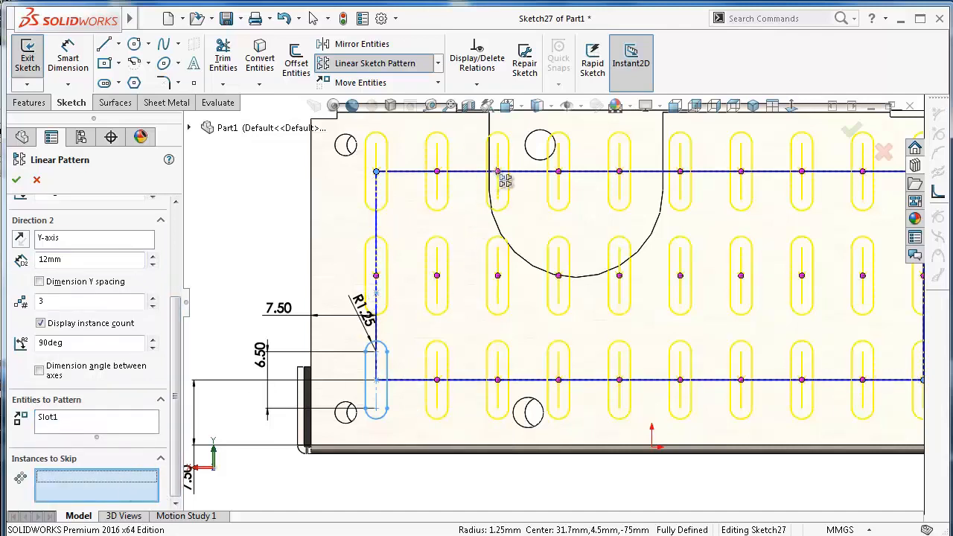
{"action": "left_click", "coordinate": [498, 172]}
{"action": "left_click", "coordinate": [558, 173]}
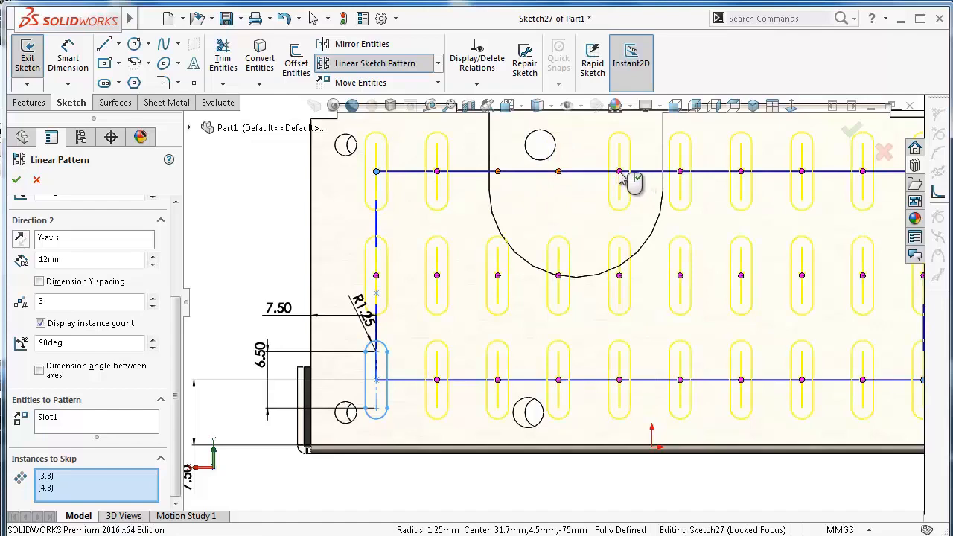
{"action": "left_click", "coordinate": [620, 172]}
Skip the third, fourth and fifth slot instances of the pattern's middle row, around the arched cutout's lower edge
{"action": "key", "text": "z"}
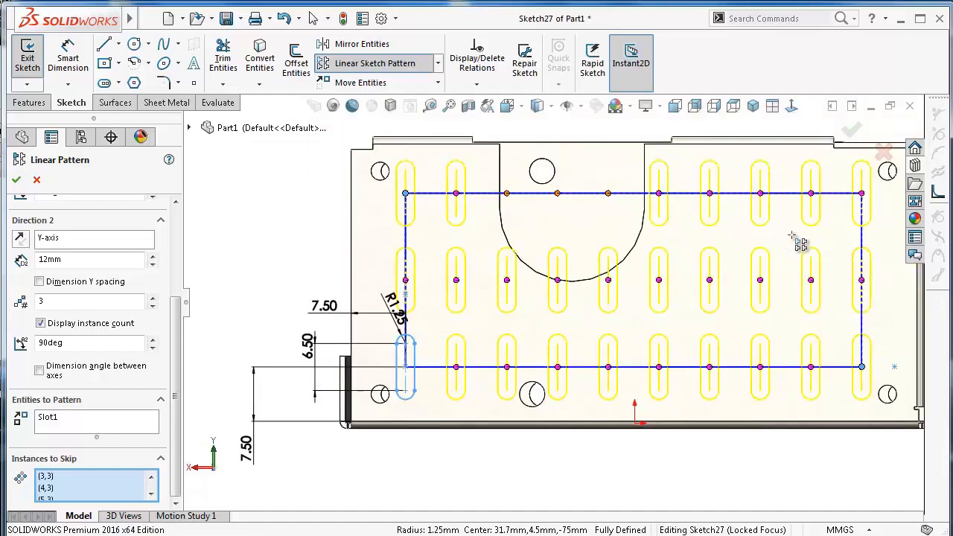
{"action": "key", "text": "z"}
{"action": "scroll", "coordinate": [856, 388], "scroll_direction": "down", "scroll_amount": 2}
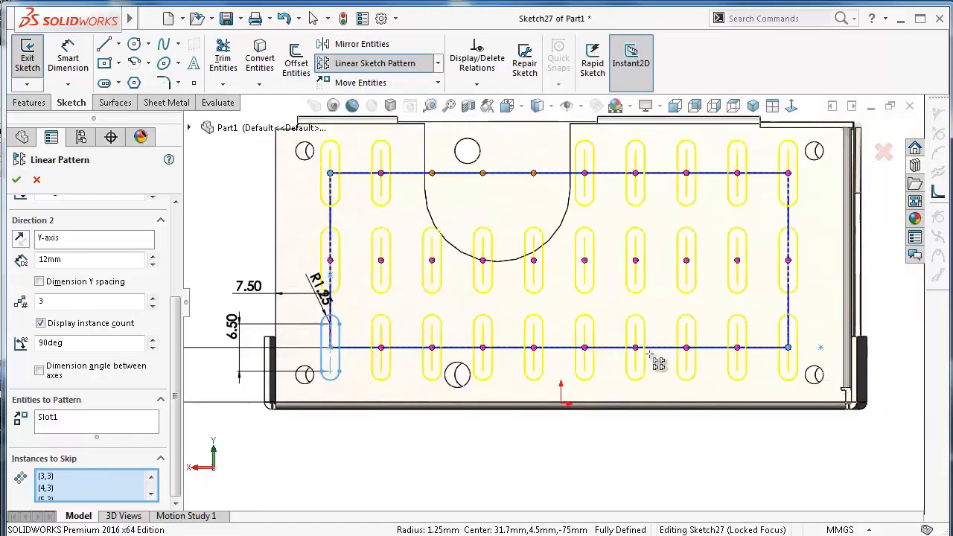
{"action": "left_click", "coordinate": [483, 261]}
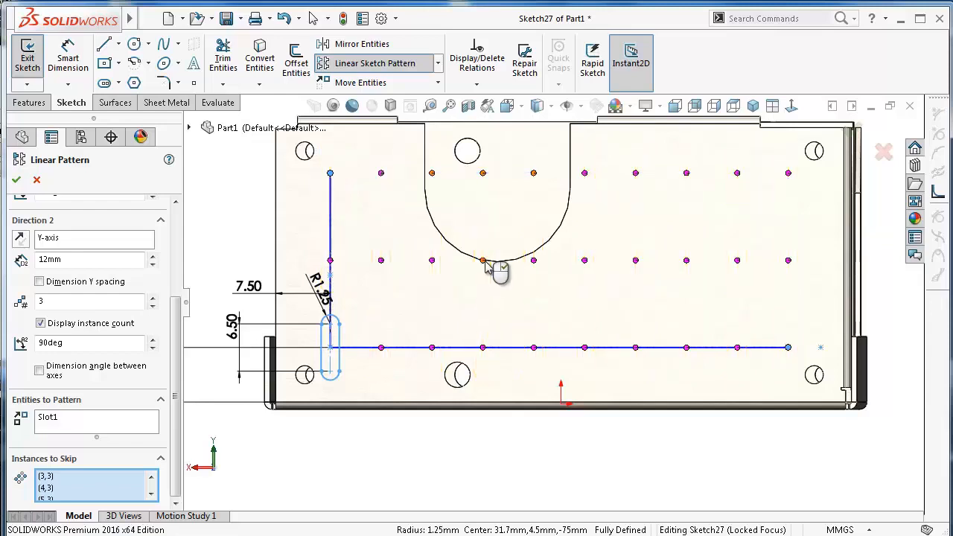
{"action": "left_click", "coordinate": [534, 262]}
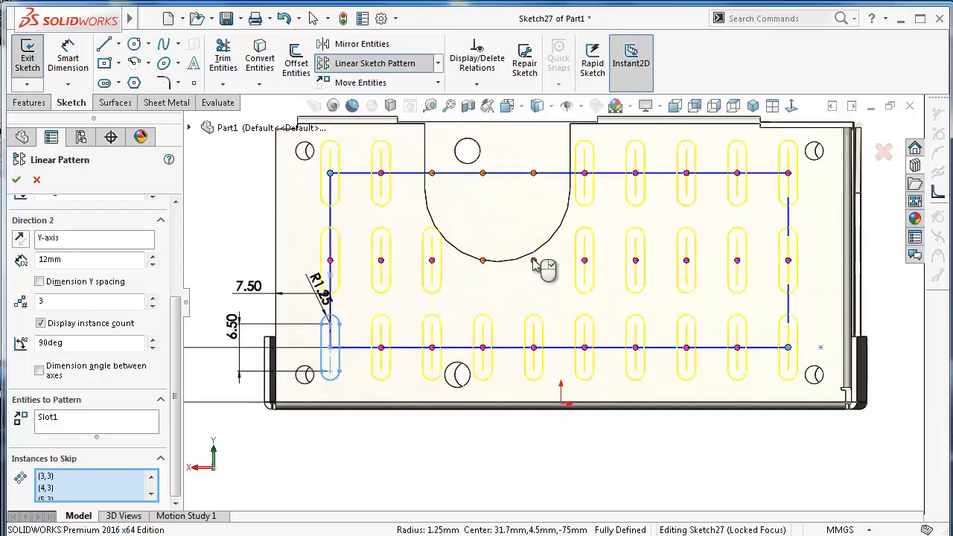
{"action": "left_click", "coordinate": [432, 261]}
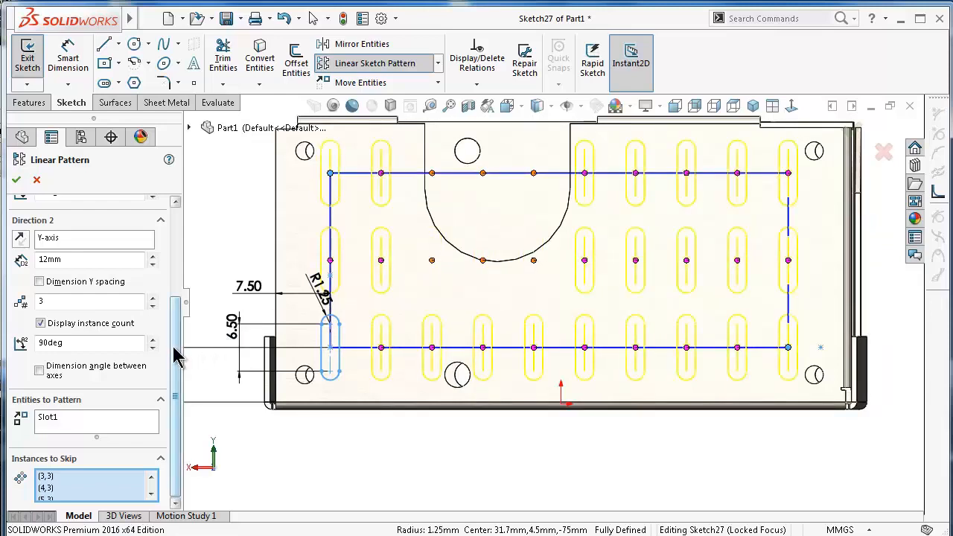
Set the slot pattern's X-axis spacing to 7.1 mm
{"action": "left_click_drag", "start_coordinate": [172, 357], "coordinate": [106, 268]}
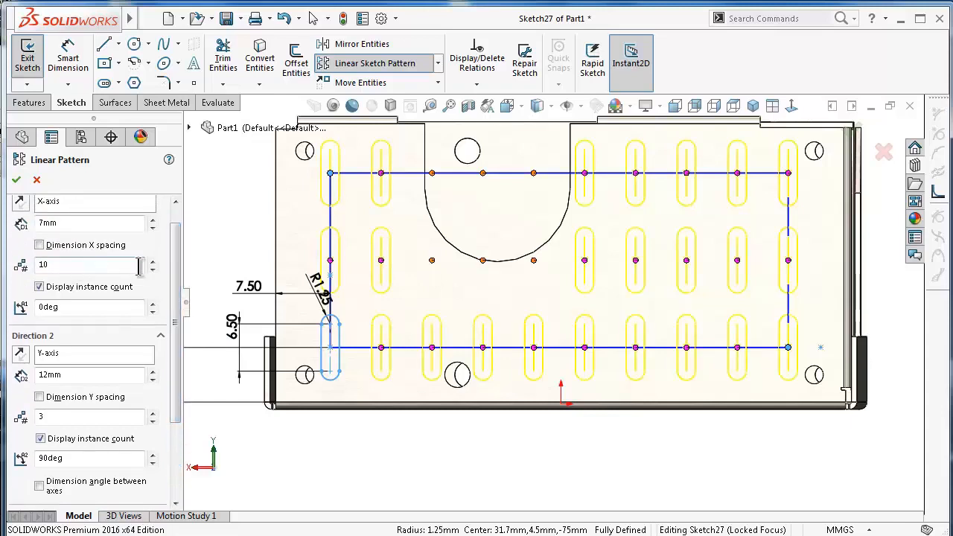
{"action": "left_click", "coordinate": [56, 222]}
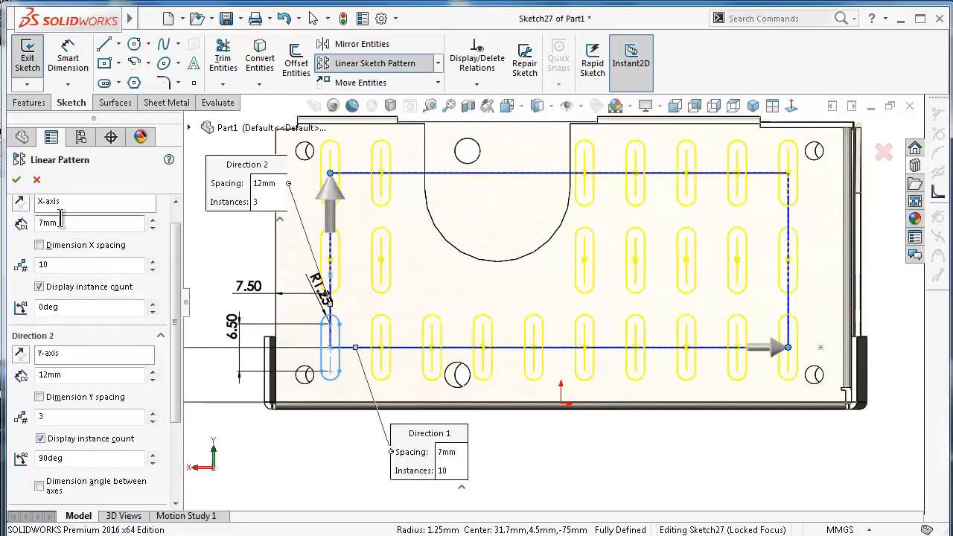
{"action": "type", "text": ".1"}
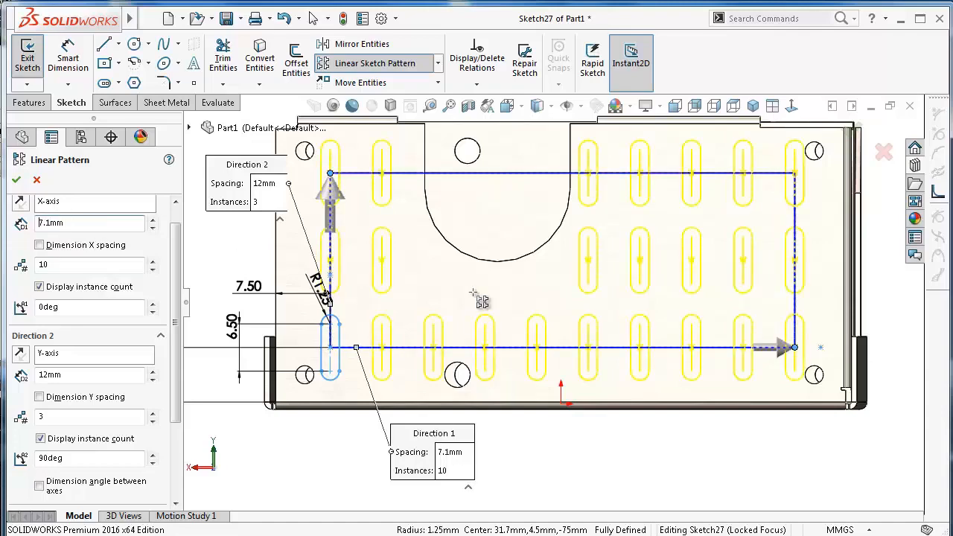
{"action": "scroll", "coordinate": [624, 319], "scroll_direction": "down", "scroll_amount": 2}
{"action": "scroll", "coordinate": [728, 383], "scroll_direction": "up", "scroll_amount": 1}
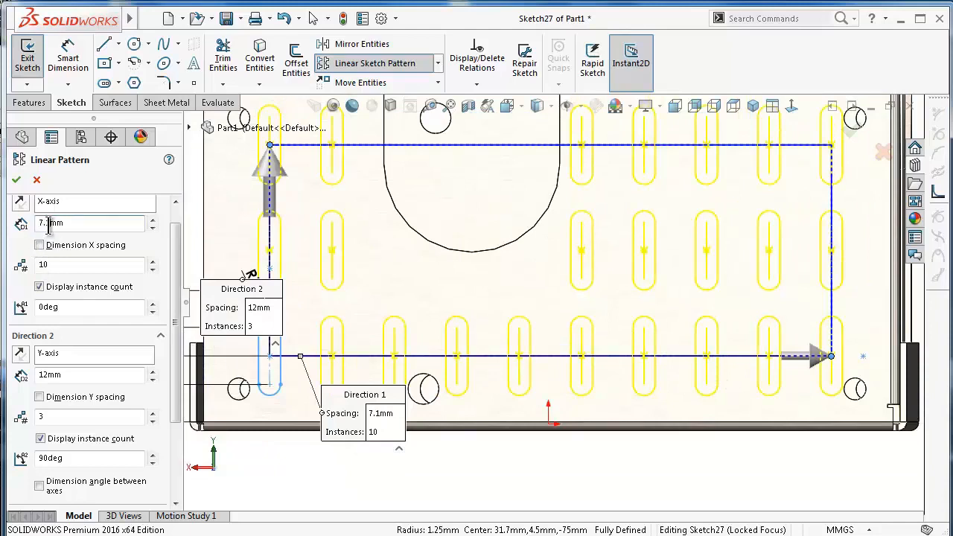
{"action": "left_click", "coordinate": [445, 475]}
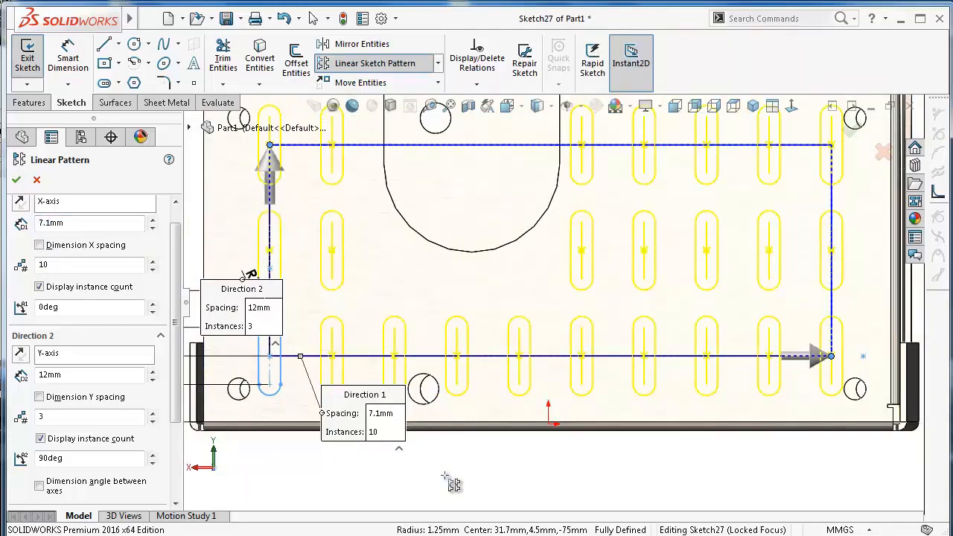
{"action": "scroll", "coordinate": [174, 362], "scroll_direction": "down", "scroll_amount": 1}
{"action": "scroll", "coordinate": [174, 362], "scroll_direction": "up", "scroll_amount": 2}
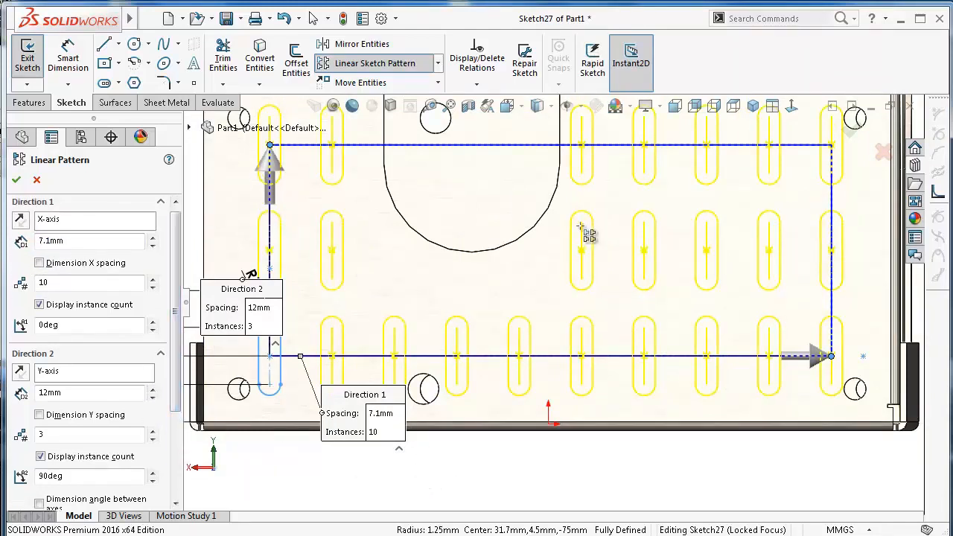
{"action": "scroll", "coordinate": [610, 219], "scroll_direction": "up", "scroll_amount": 1}
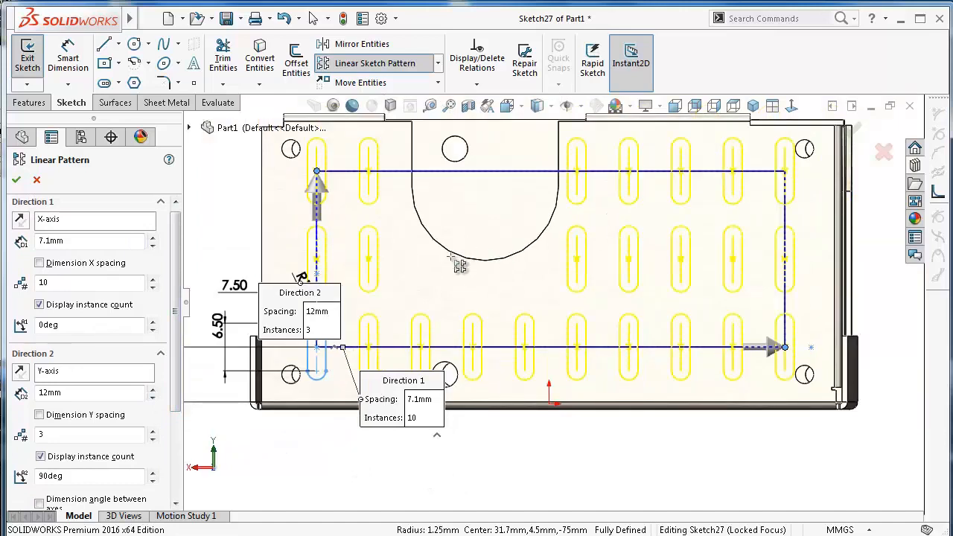
Skip the last slot instances of the pattern's lower and upper rows, at the corner holes farthest from the seed slot
{"action": "scroll", "coordinate": [169, 358], "scroll_direction": "down", "scroll_amount": 3}
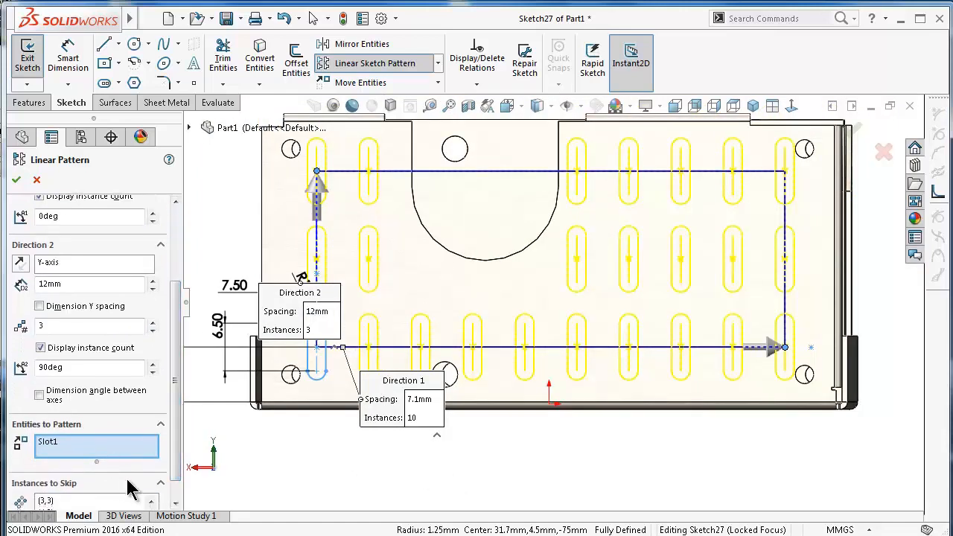
{"action": "scroll", "coordinate": [175, 460], "scroll_direction": "down", "scroll_amount": 1}
{"action": "left_click", "coordinate": [147, 495]}
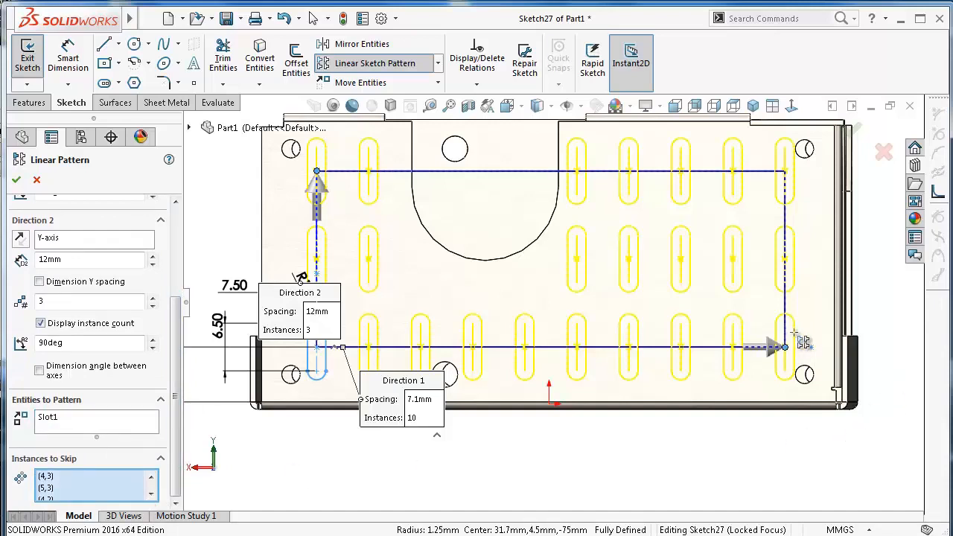
{"action": "left_click", "coordinate": [136, 479]}
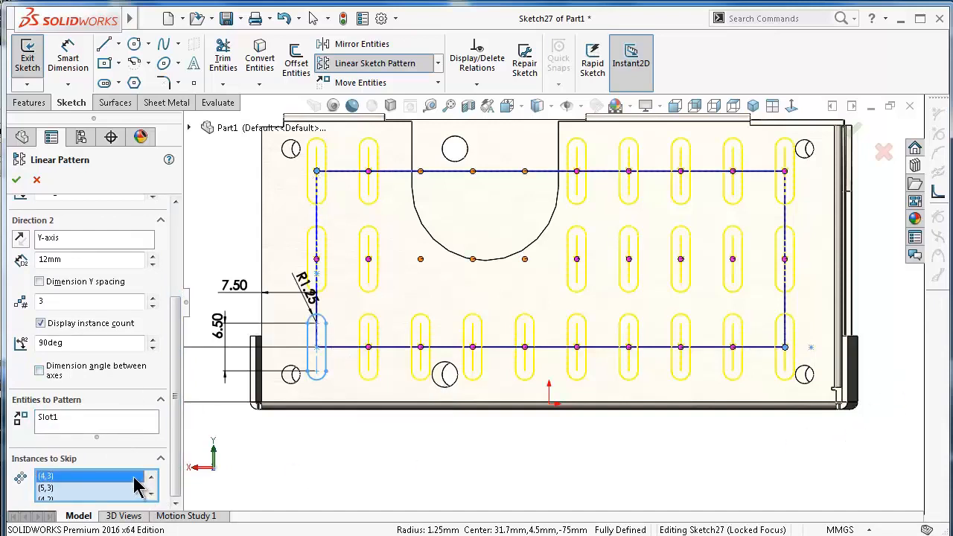
{"action": "left_click", "coordinate": [786, 348]}
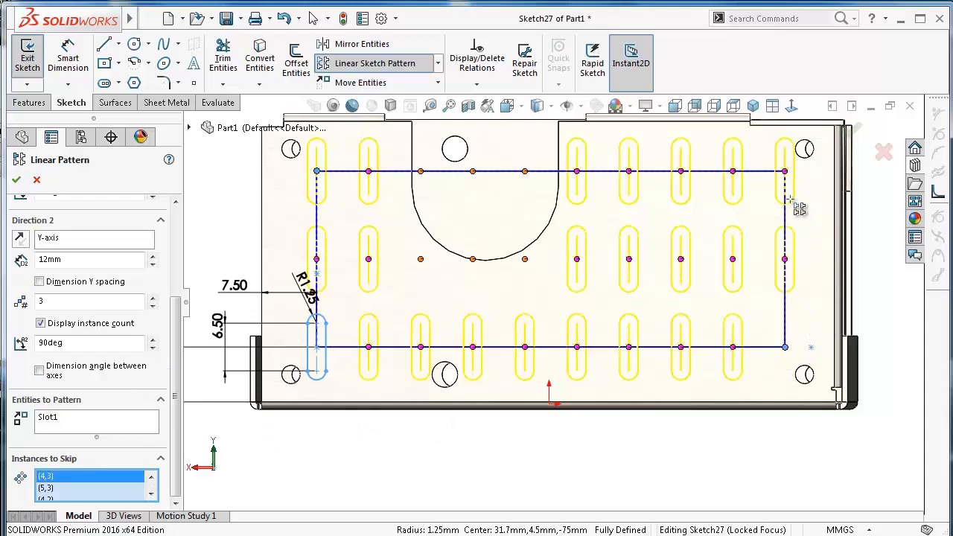
{"action": "left_click", "coordinate": [785, 172]}
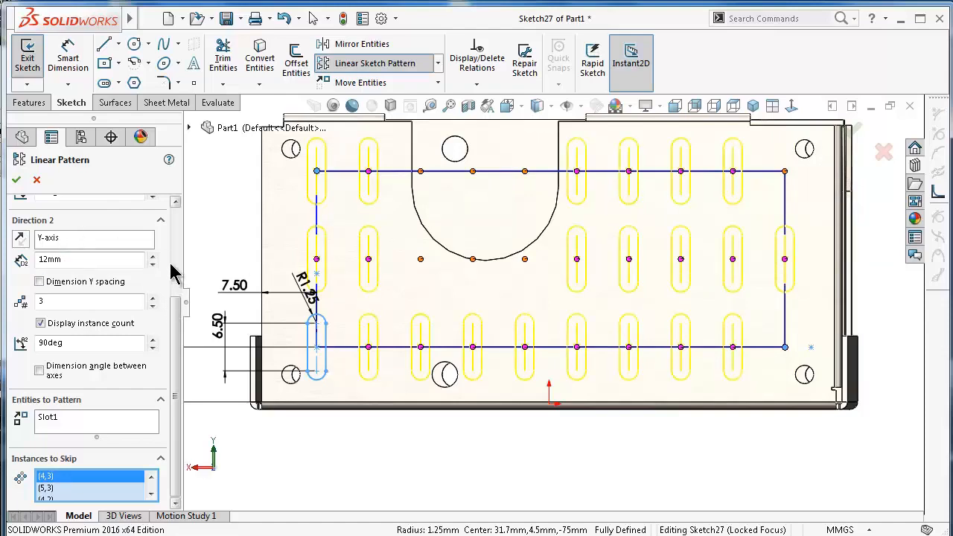
Set the slot pattern's X-axis spacing to 7.5 mm
{"action": "left_click_drag", "start_coordinate": [177, 302], "coordinate": [149, 227]}
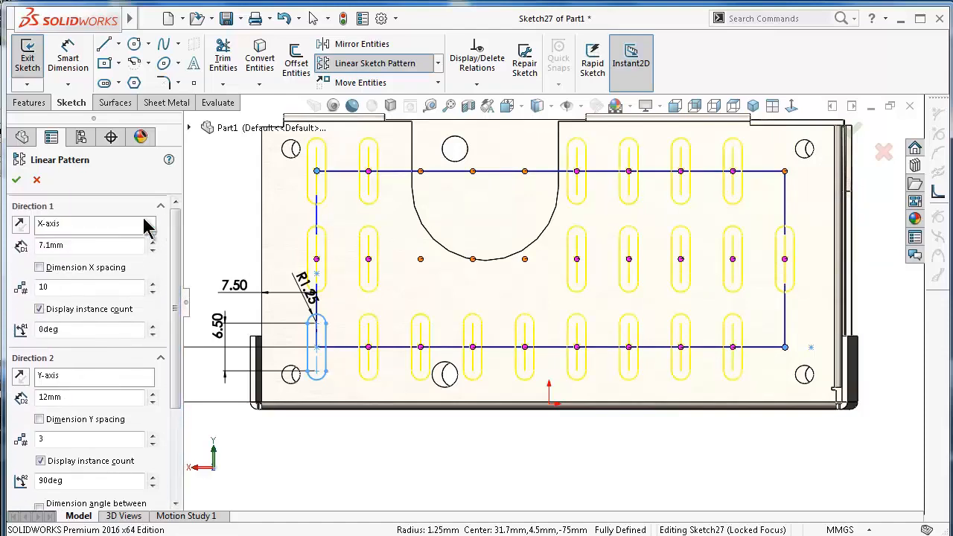
{"action": "left_click", "coordinate": [47, 245]}
{"action": "type", "text": "5"}
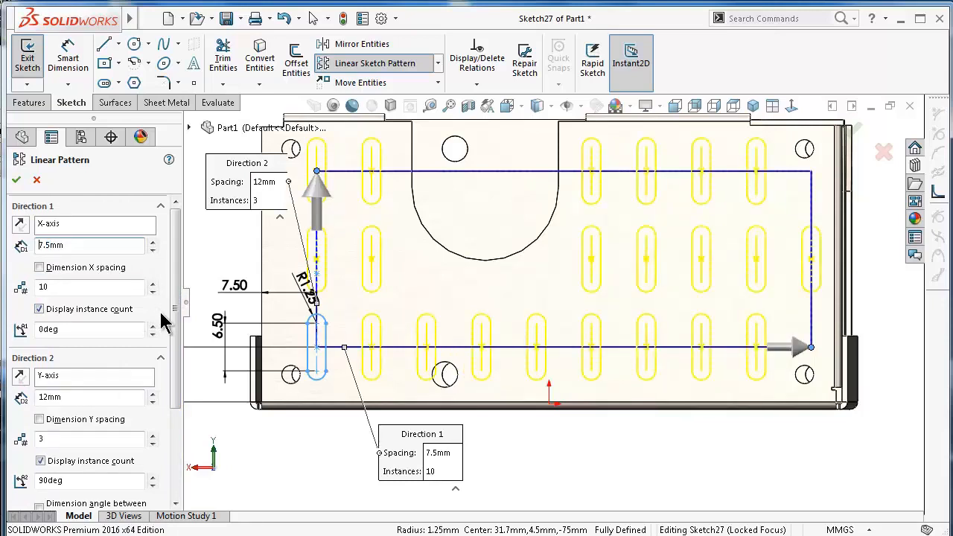
Skip the third slot instance of the lower row, at the large round hole, and accept the linear pattern
{"action": "left_click_drag", "start_coordinate": [174, 358], "coordinate": [183, 456]}
{"action": "left_click", "coordinate": [129, 491]}
{"action": "left_click", "coordinate": [424, 342]}
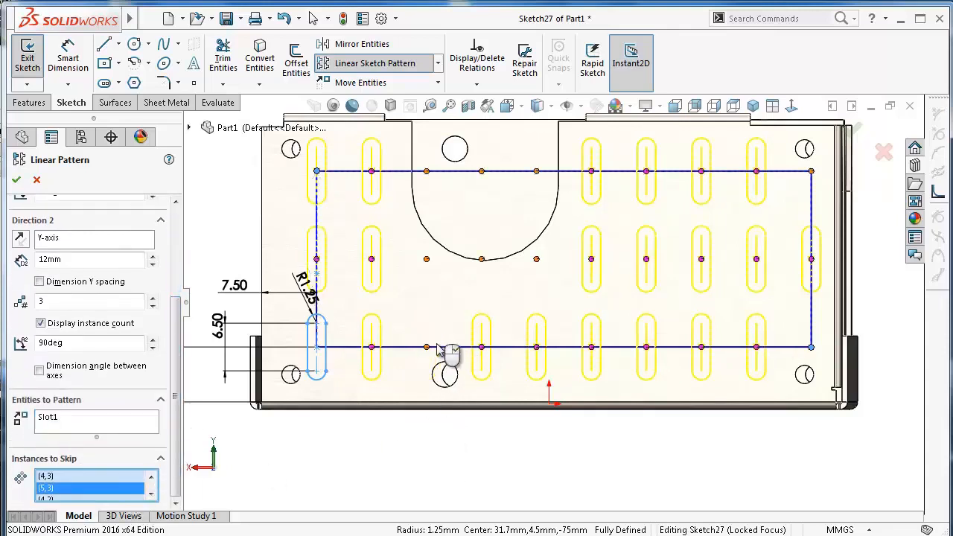
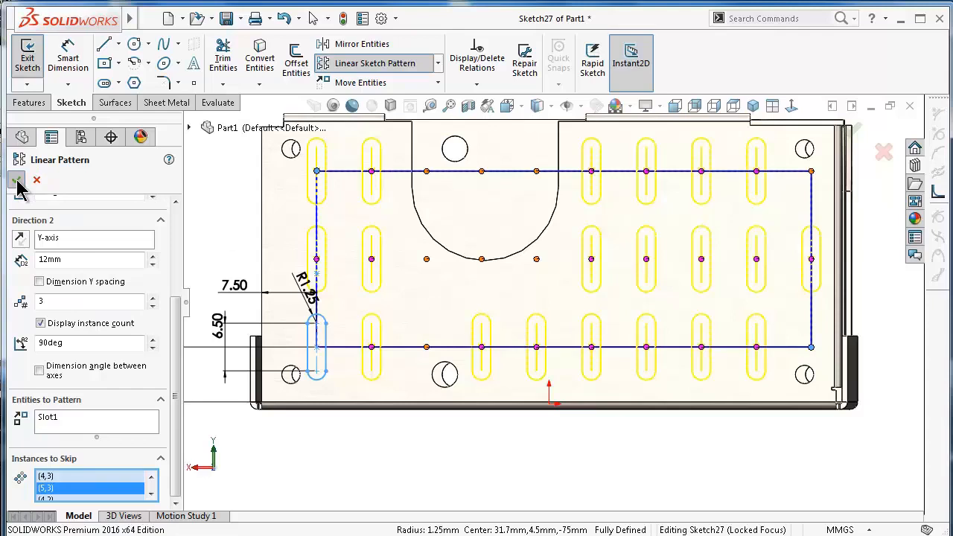
{"action": "left_click", "coordinate": [17, 181]}
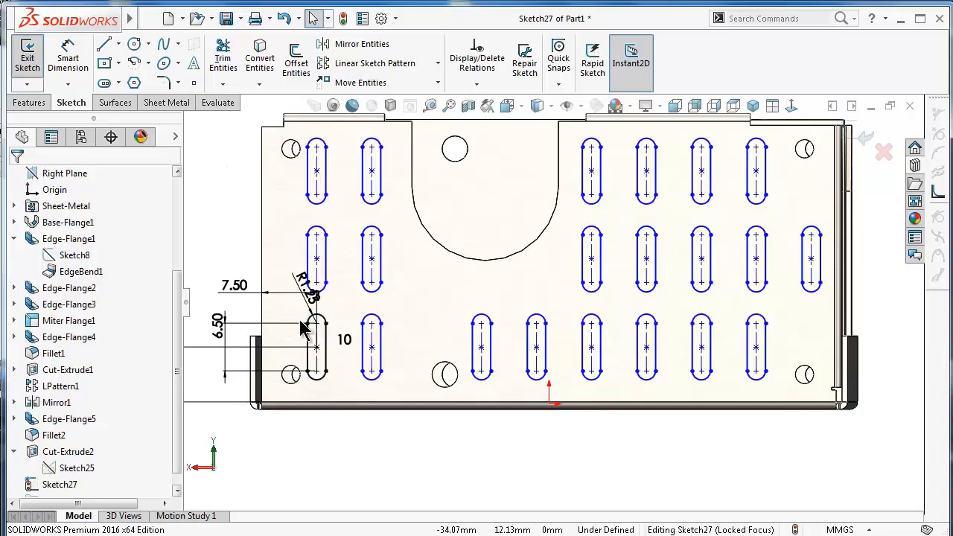
Dimension the vertical center distance between the lower and middle slots of the first column
{"action": "right_click_drag", "start_coordinate": [224, 253], "coordinate": [222, 190]}
{"action": "left_click", "coordinate": [318, 348]}
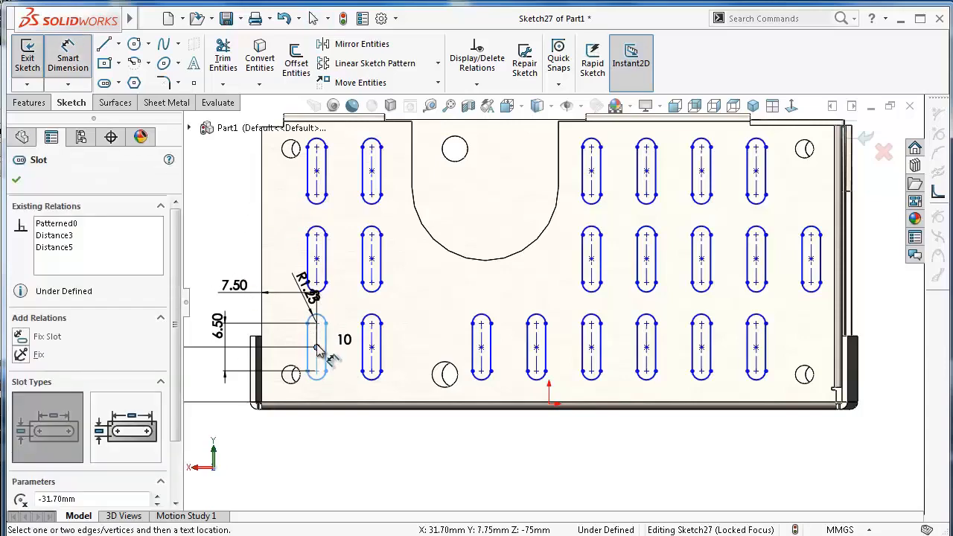
{"action": "left_click", "coordinate": [318, 264]}
{"action": "left_click", "coordinate": [317, 260]}
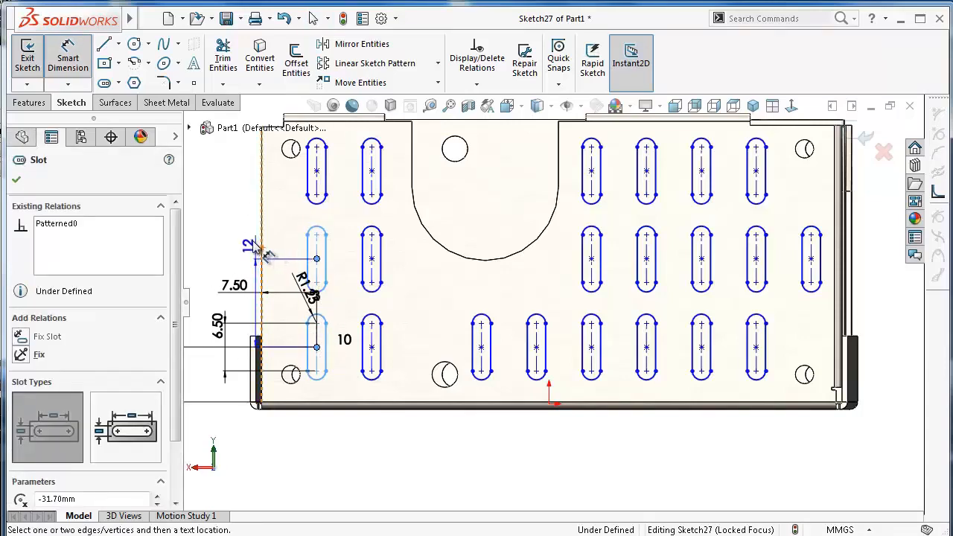
{"action": "left_click", "coordinate": [250, 243]}
{"action": "left_click", "coordinate": [186, 232]}
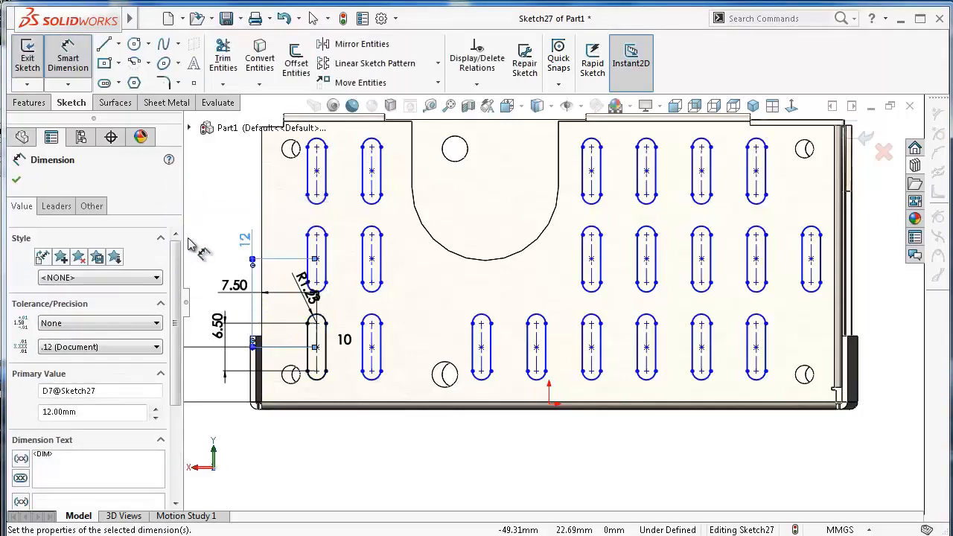
Dimension the horizontal distance from the first middle-row slot's center to the wall's nearest vertical edge
{"action": "left_click", "coordinate": [319, 261]}
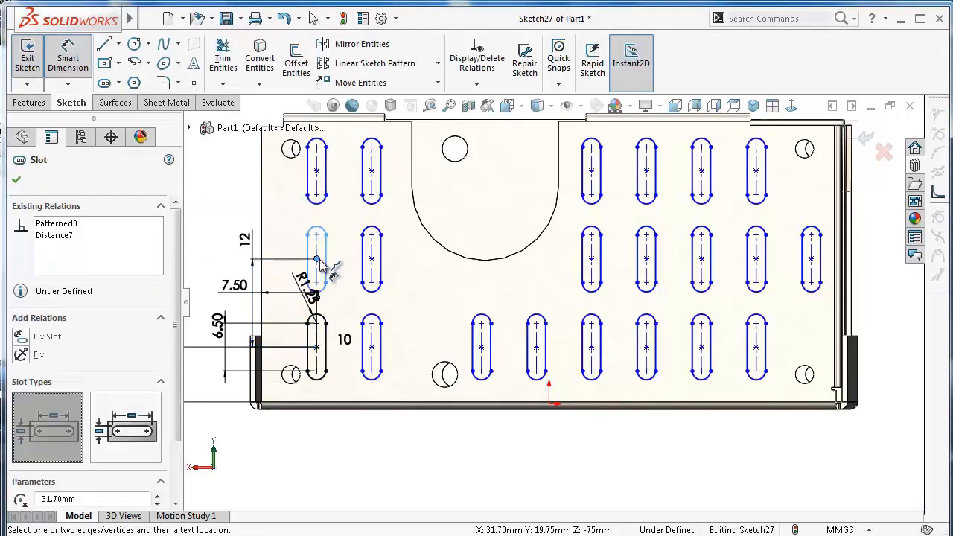
{"action": "left_click", "coordinate": [265, 309]}
{"action": "left_click", "coordinate": [228, 207]}
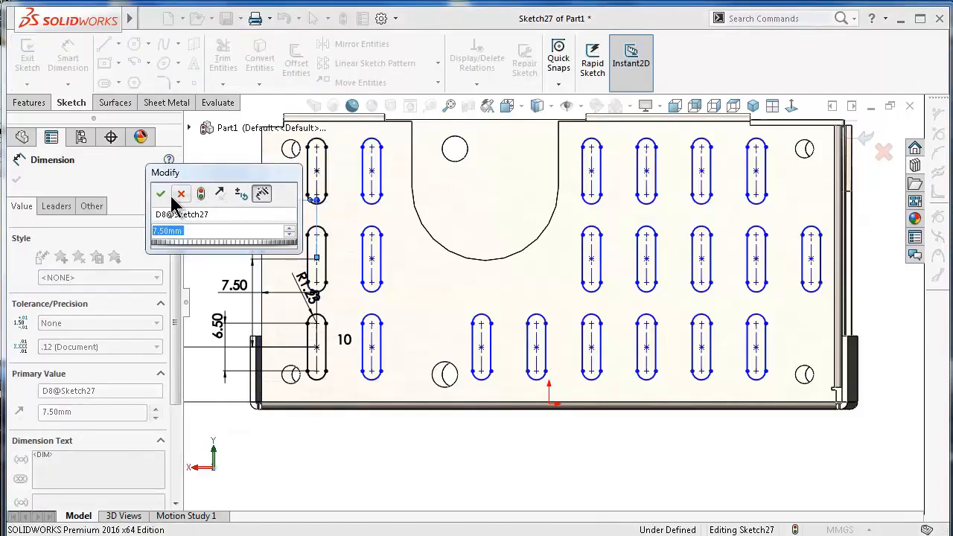
{"action": "left_click", "coordinate": [160, 193]}
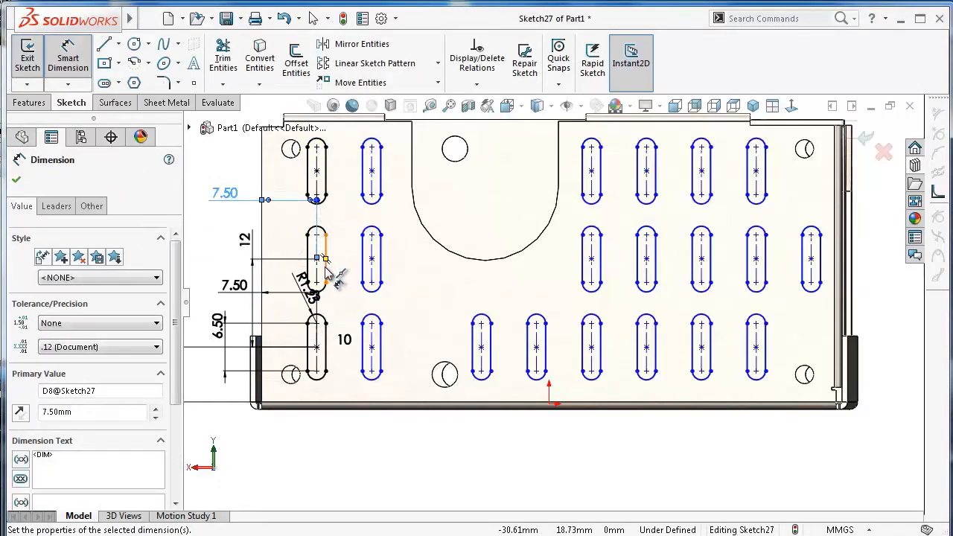
Dimension the gap between the facing sides of the first and second slots in the middle row
{"action": "left_click", "coordinate": [326, 270]}
{"action": "left_click", "coordinate": [363, 258]}
{"action": "left_click", "coordinate": [348, 227]}
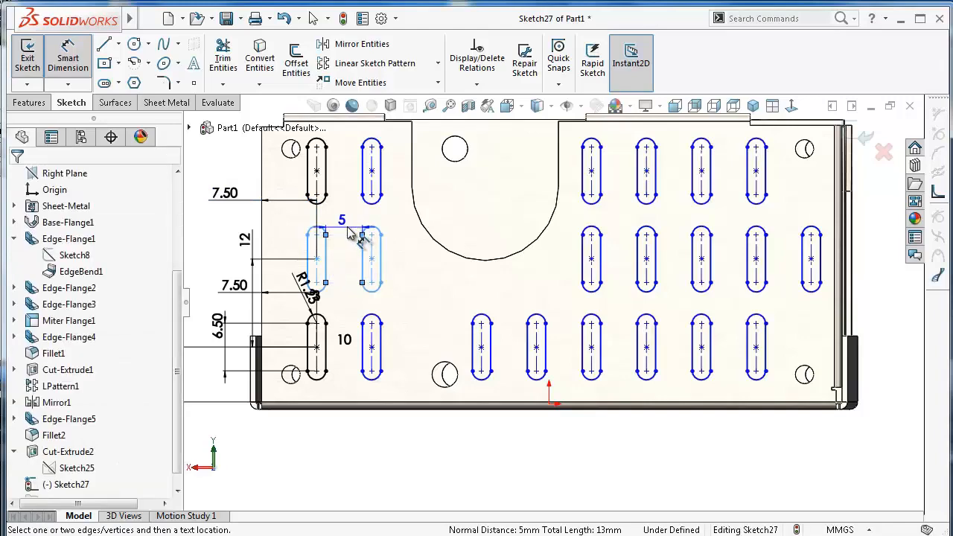
{"action": "left_click", "coordinate": [350, 231]}
{"action": "left_click", "coordinate": [281, 219]}
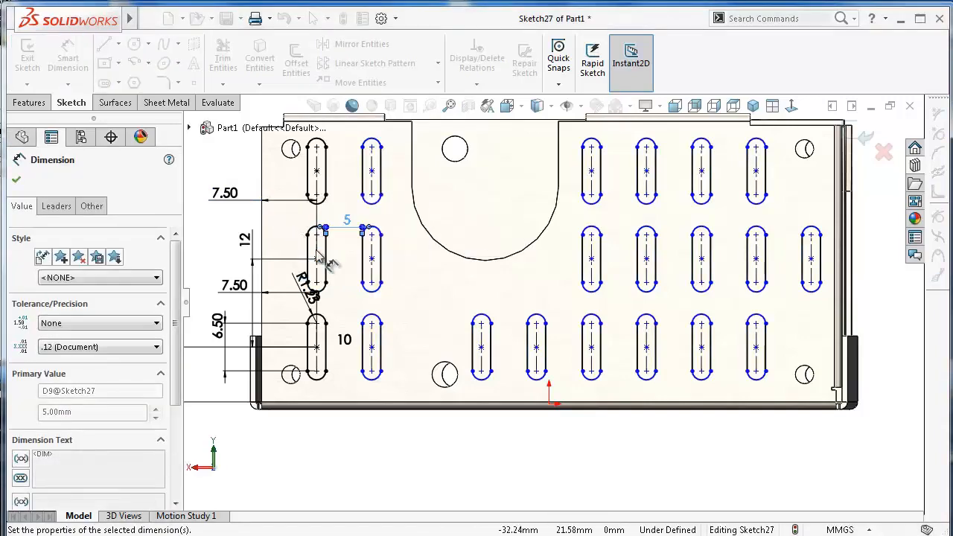
Dimension the height of the second middle-row slot's center above the wall's bottom edge
{"action": "left_click", "coordinate": [372, 268]}
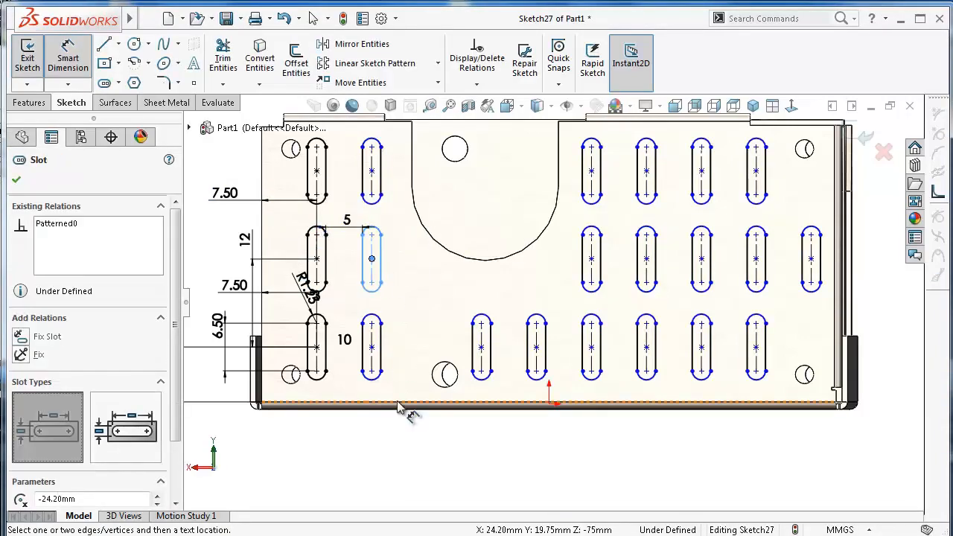
{"action": "left_click", "coordinate": [398, 408]}
{"action": "left_click", "coordinate": [221, 438]}
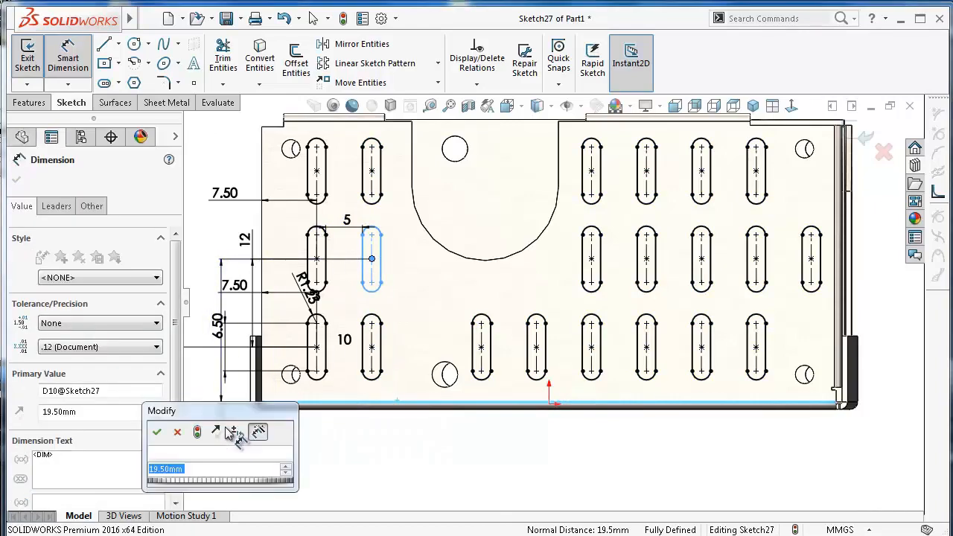
{"action": "left_click", "coordinate": [156, 432]}
Cut the patterned slots through the end wall with a normal Extruded Cut whose depth is linked to the sheet thickness
{"action": "key", "text": "z"}
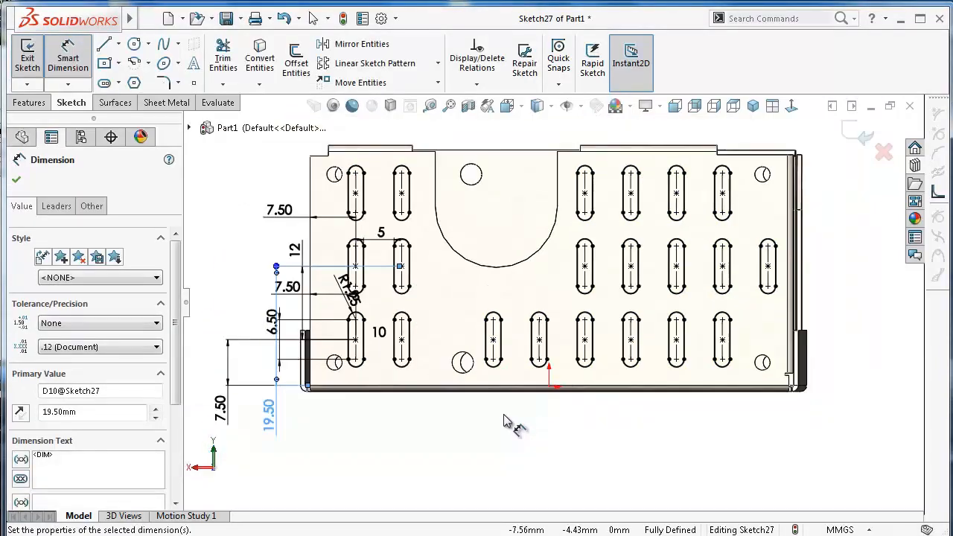
{"action": "key", "text": "z"}
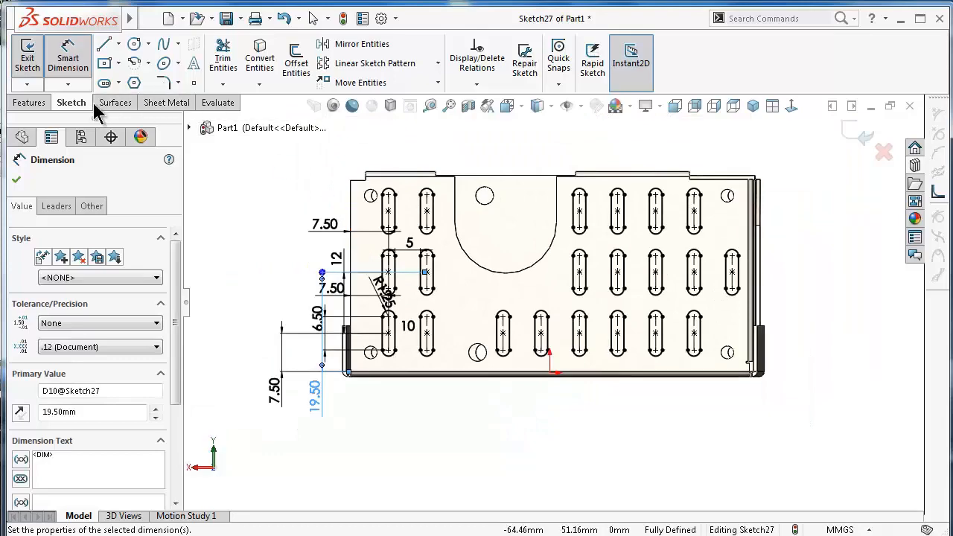
{"action": "left_click", "coordinate": [168, 102]}
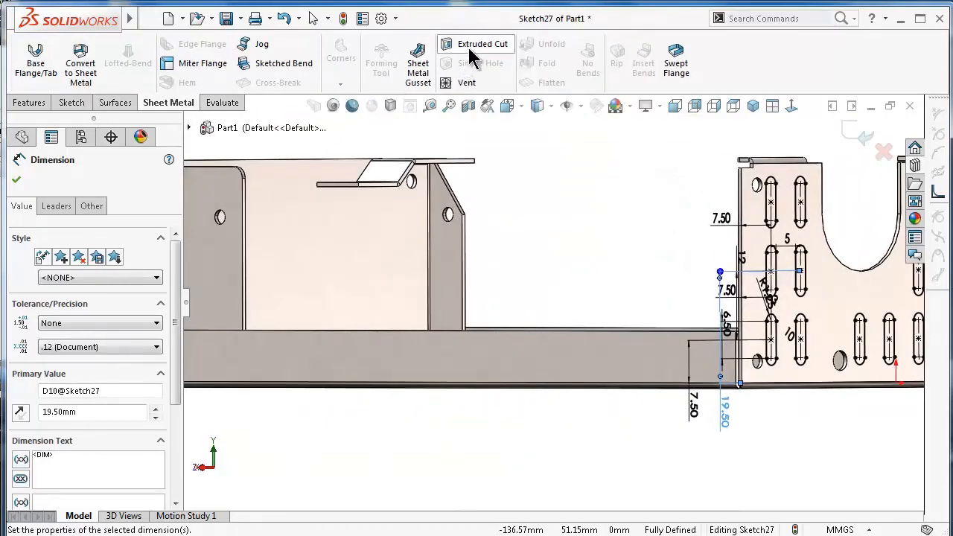
{"action": "left_click", "coordinate": [471, 49]}
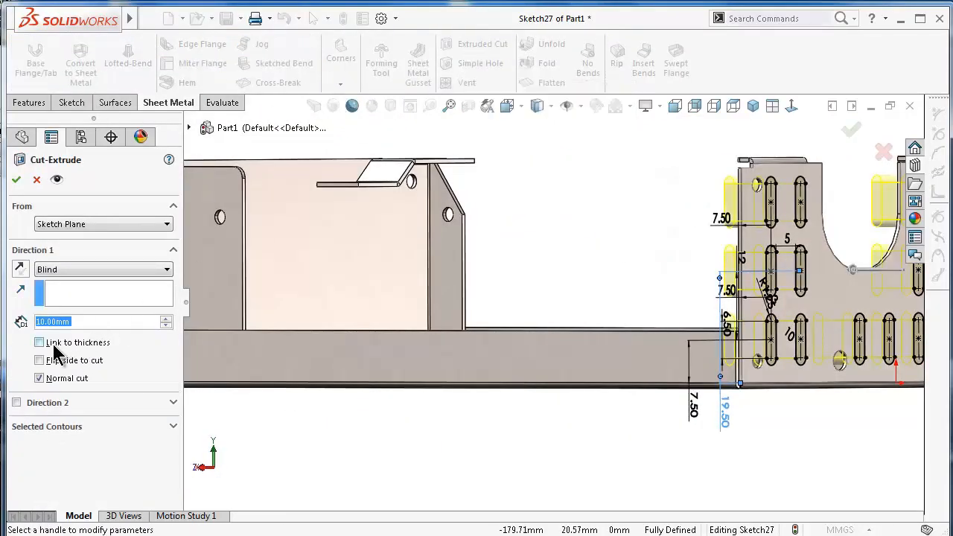
{"action": "left_click", "coordinate": [39, 343]}
{"action": "left_click", "coordinate": [16, 180]}
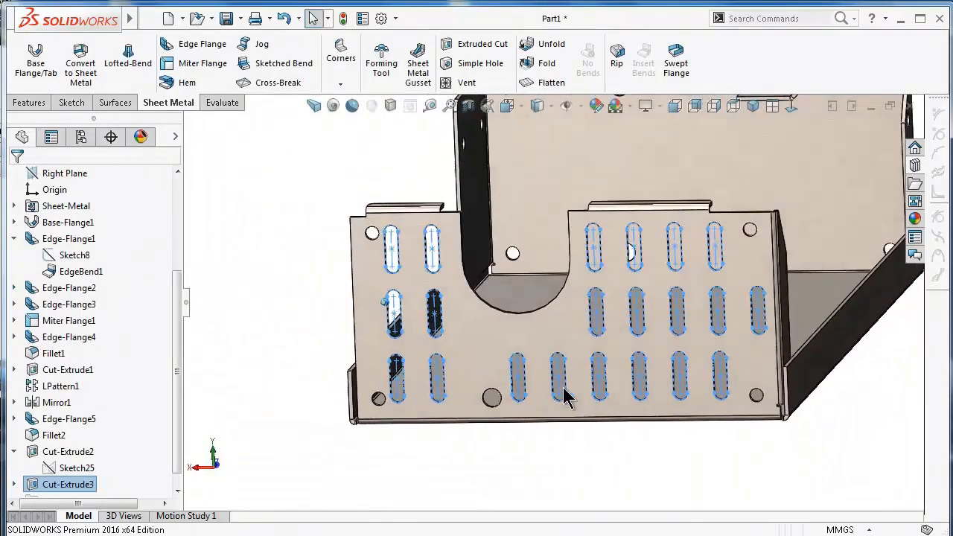
{"action": "left_click", "coordinate": [570, 447]}
Start a sketch on the outer face of the opposite end wall and view that face straight on
{"action": "key", "text": "Right"}
{"action": "key", "text": "Right"}
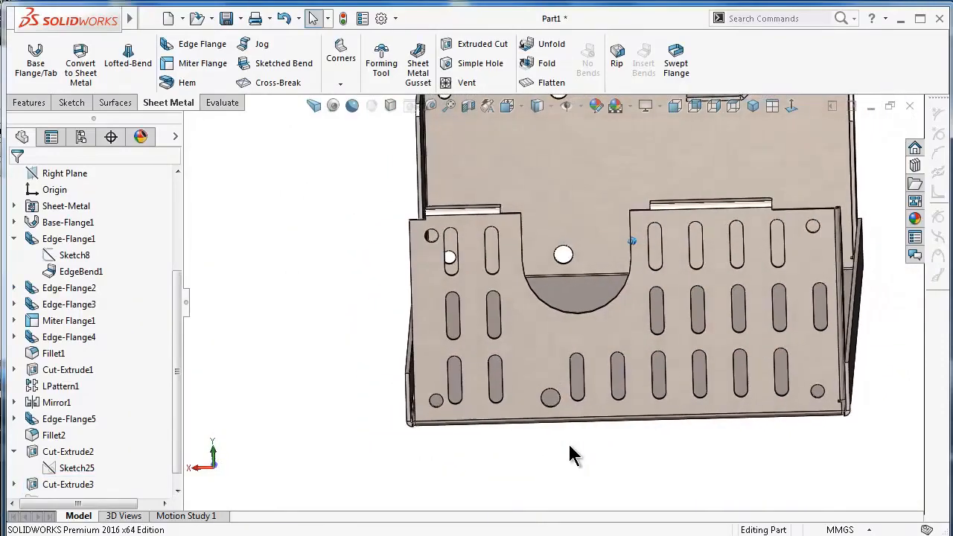
{"action": "key", "text": "Right"}
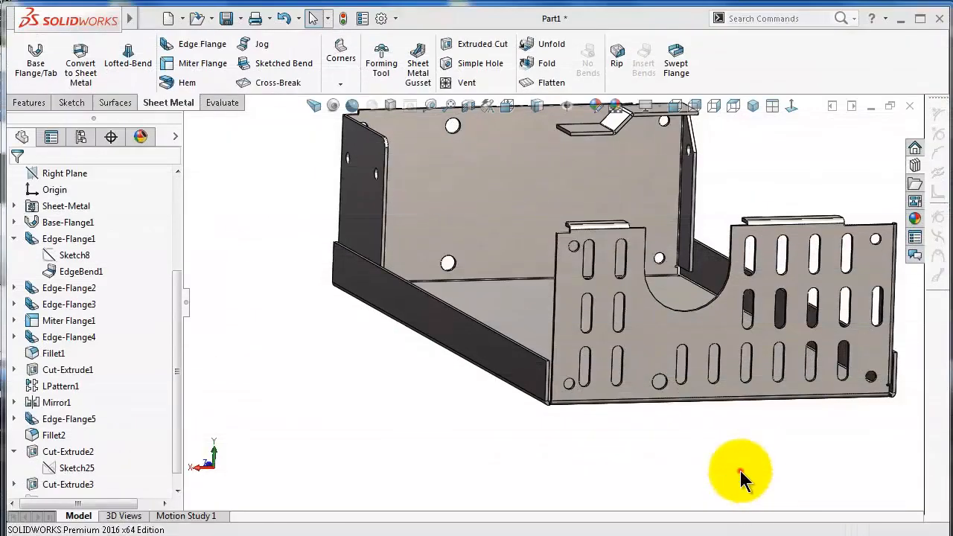
{"action": "key", "text": "shift+z"}
{"action": "key", "text": "Right"}
{"action": "key", "text": "Right"}
{"action": "key", "text": "Right"}
{"action": "key", "text": "Right"}
{"action": "key", "text": "Right"}
{"action": "key", "text": "Right"}
{"action": "key", "text": "Down"}
{"action": "key", "text": "Down"}
{"action": "key", "text": "Down"}
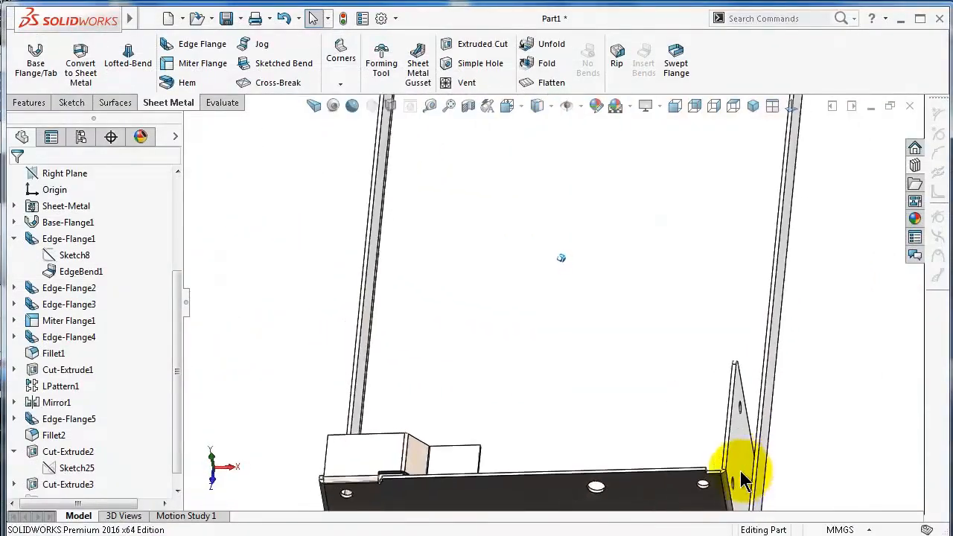
{"action": "key", "text": "Up"}
{"action": "key", "text": "Up"}
{"action": "key", "text": "Up"}
{"action": "key", "text": "Up"}
{"action": "middle_click_drag", "start_coordinate": [740, 441], "coordinate": [749, 330]}
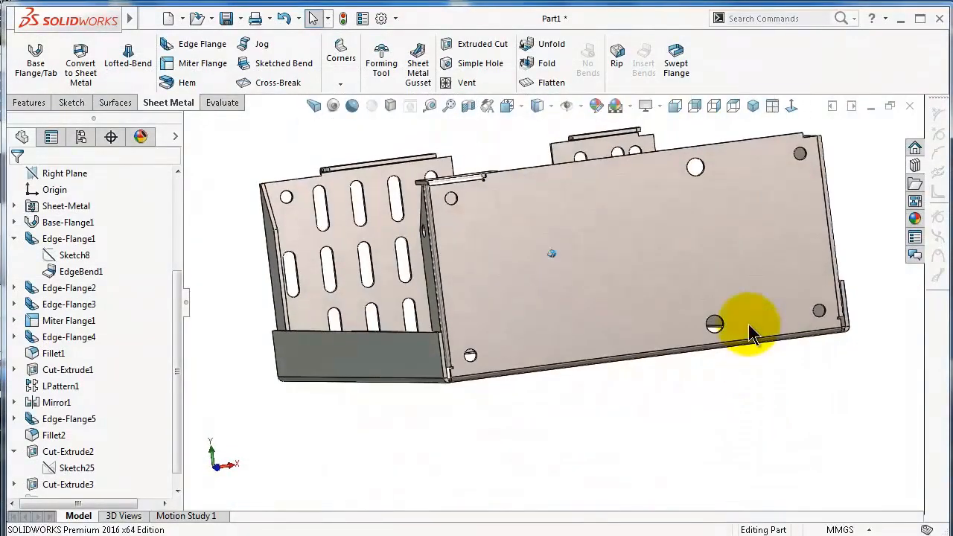
{"action": "left_click", "coordinate": [763, 249]}
{"action": "left_click", "coordinate": [822, 201]}
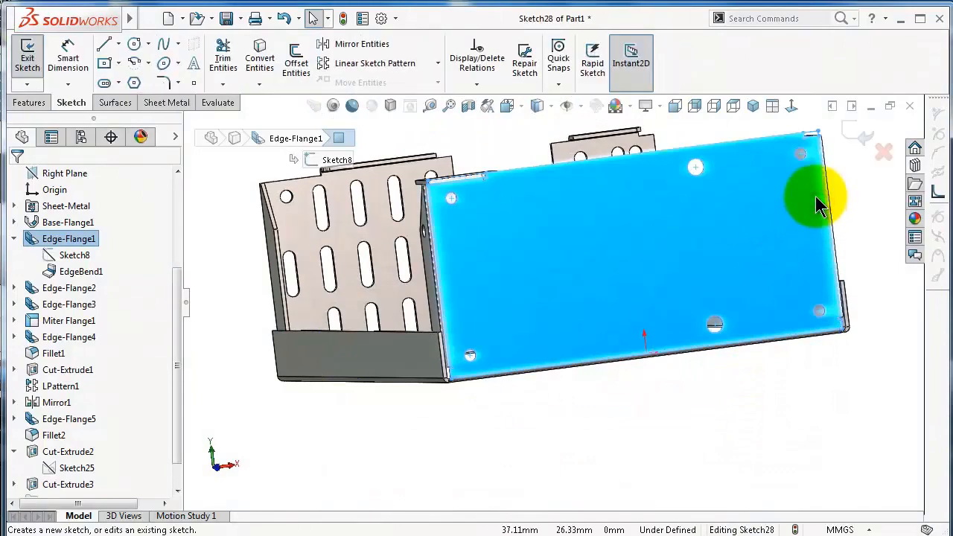
{"action": "left_click", "coordinate": [794, 105]}
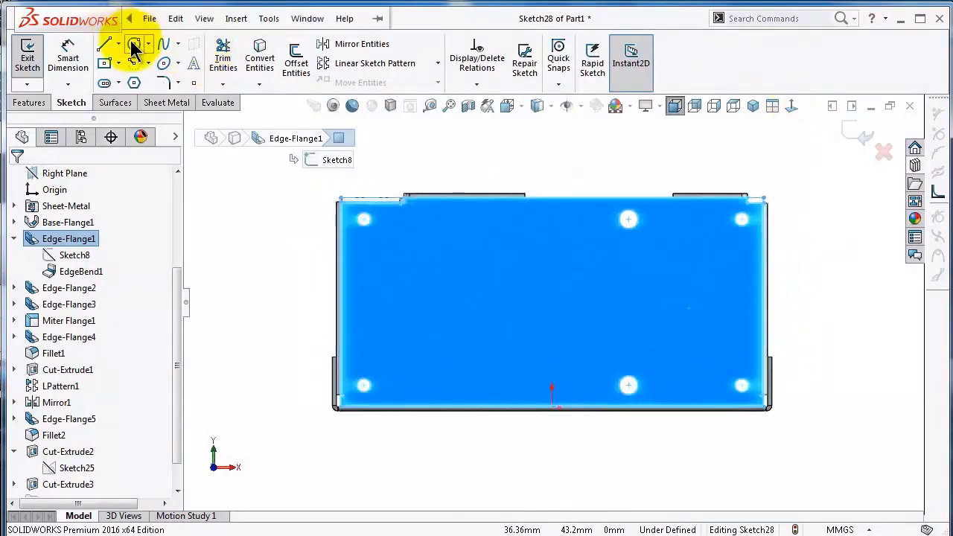
Sketch three concentric circles on the right half of the end wall, the middle about 21 mm and inner about 10 mm in diameter
{"action": "left_click", "coordinate": [134, 43]}
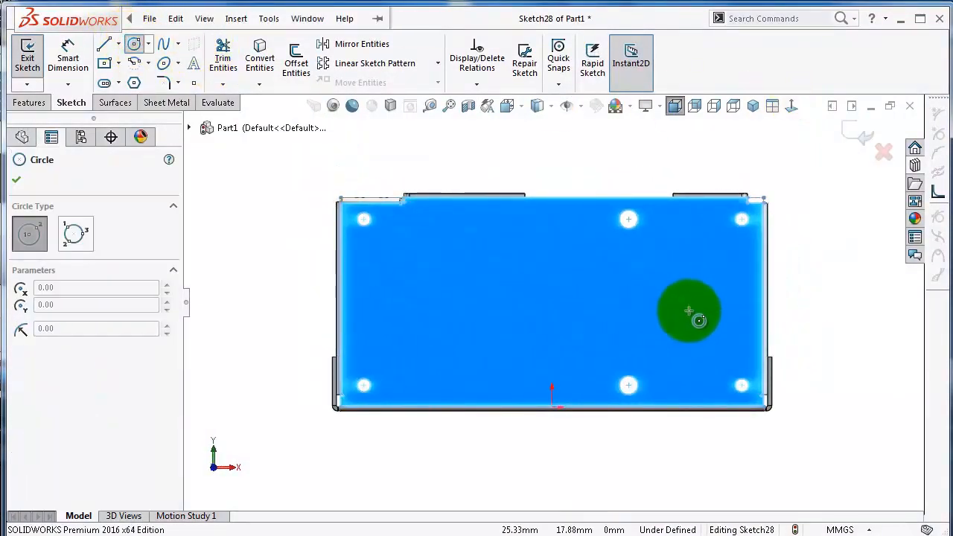
{"action": "left_click", "coordinate": [687, 308]}
{"action": "left_click", "coordinate": [655, 262]}
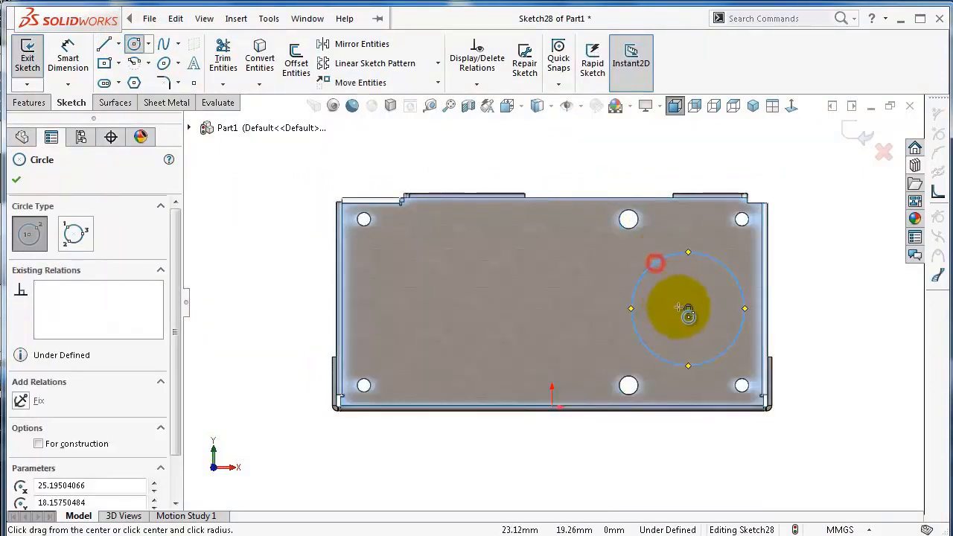
{"action": "left_click", "coordinate": [687, 309]}
{"action": "left_click", "coordinate": [625, 258]}
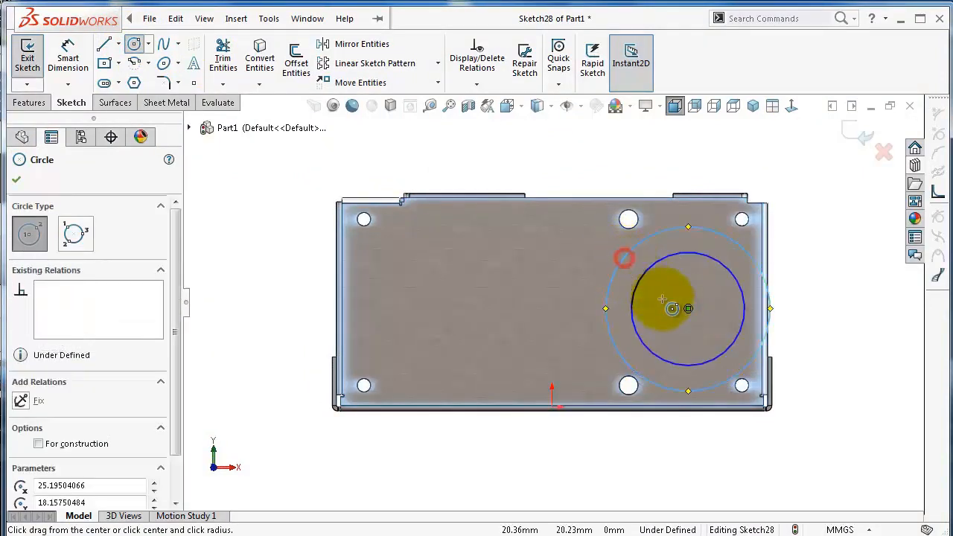
{"action": "left_click", "coordinate": [688, 309]}
{"action": "left_click", "coordinate": [664, 295]}
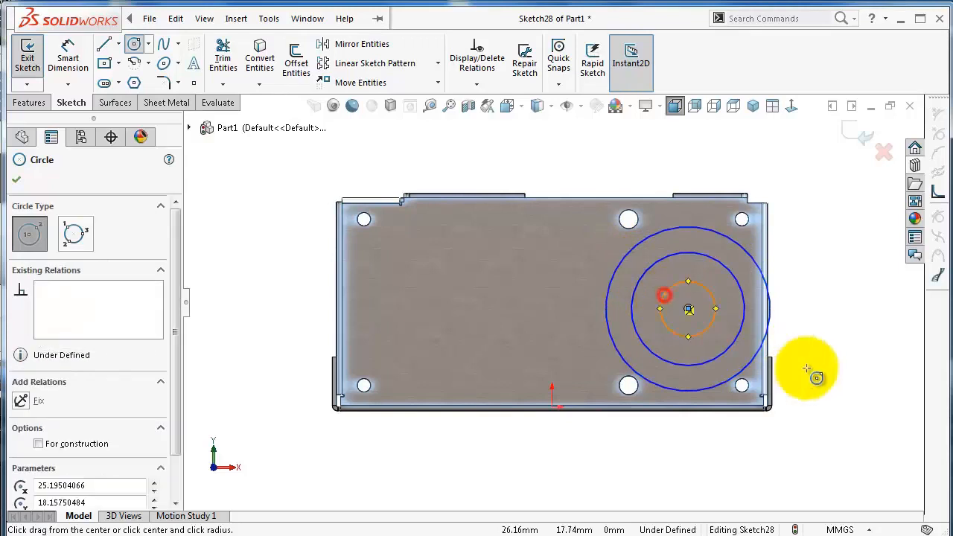
Dimension the circles' shared center 15 mm from the end wall's right edge
{"action": "right_click_drag", "start_coordinate": [818, 381], "coordinate": [815, 328]}
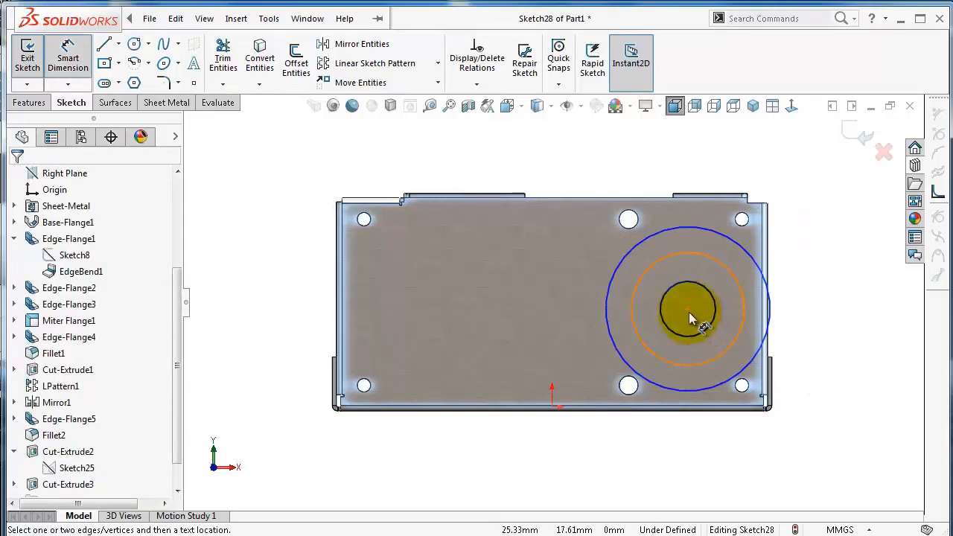
{"action": "left_click", "coordinate": [688, 310]}
{"action": "left_click", "coordinate": [764, 319]}
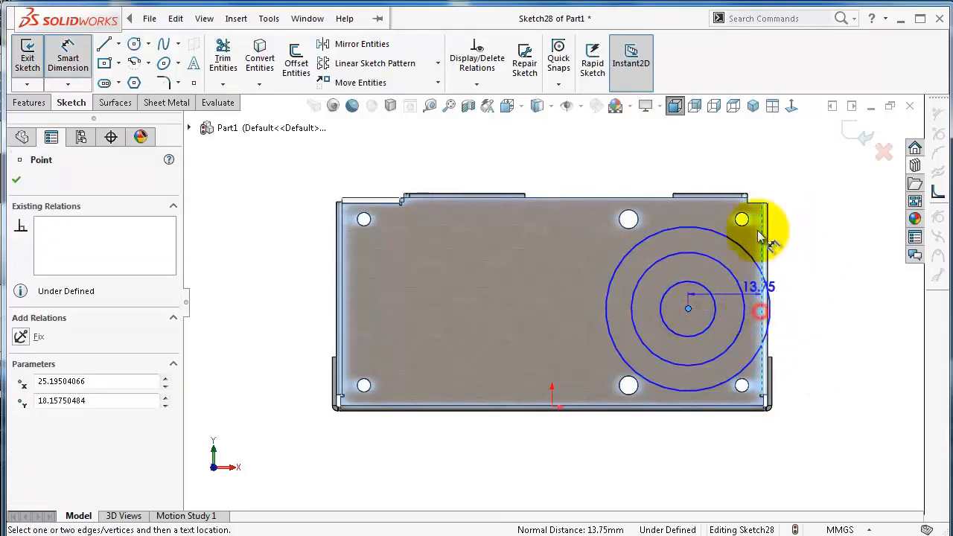
{"action": "left_click", "coordinate": [724, 169]}
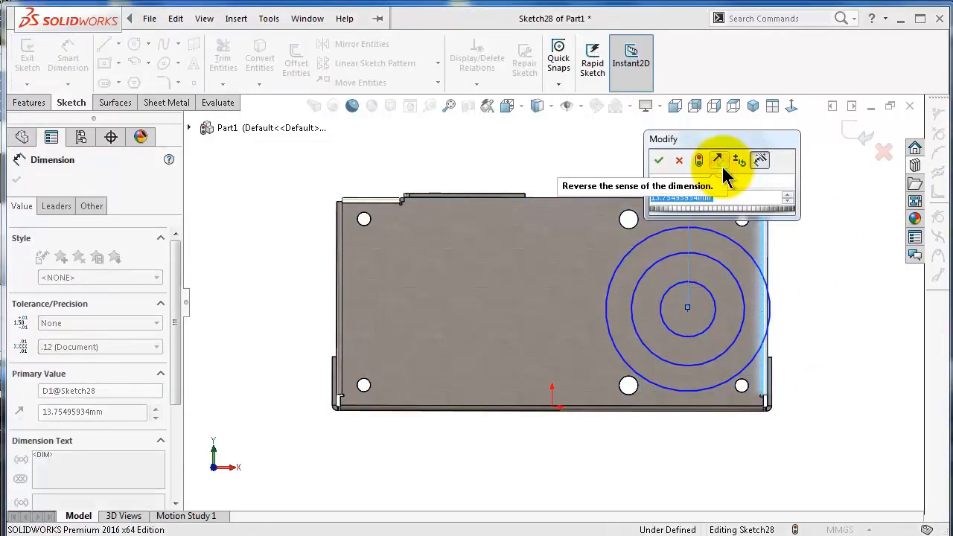
{"action": "type", "text": "20"}
{"action": "key", "text": "Return"}
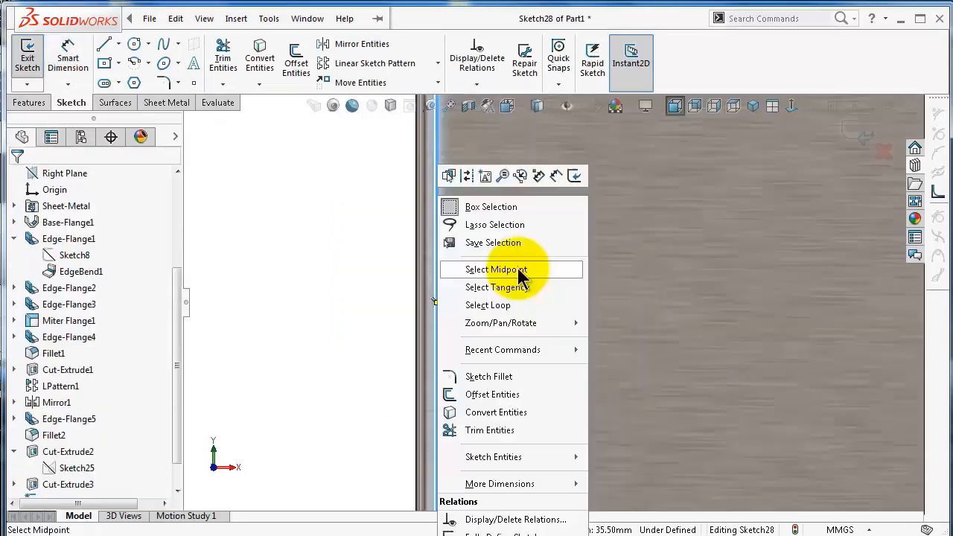
Align the circles' center horizontally with the midpoint of the end wall's left edge
{"action": "left_click", "coordinate": [518, 270]}
{"action": "scroll", "coordinate": [653, 305], "scroll_direction": "up", "scroll_amount": 5}
{"action": "scroll", "coordinate": [864, 316], "scroll_direction": "up", "scroll_amount": 3}
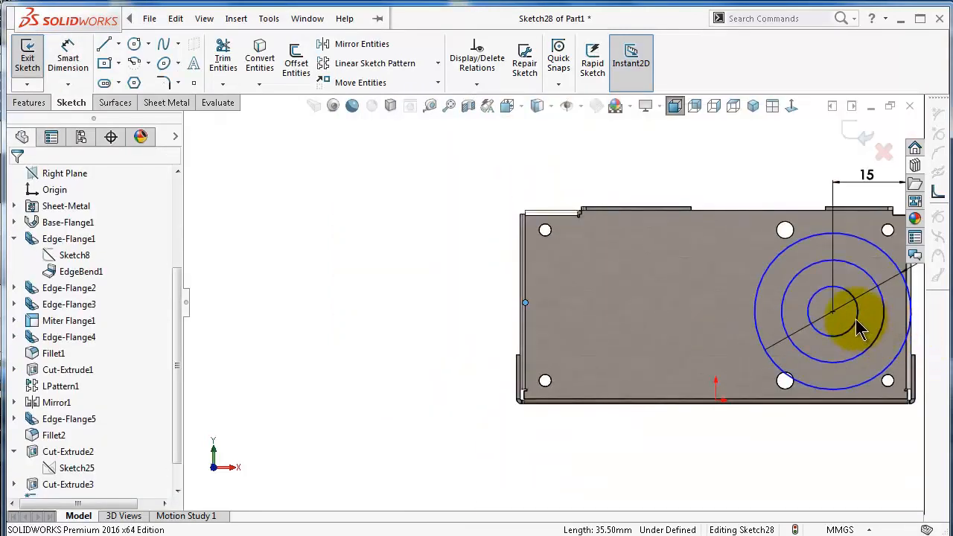
{"action": "left_click", "coordinate": [834, 312], "text": "ctrl"}
{"action": "left_click", "coordinate": [876, 249]}
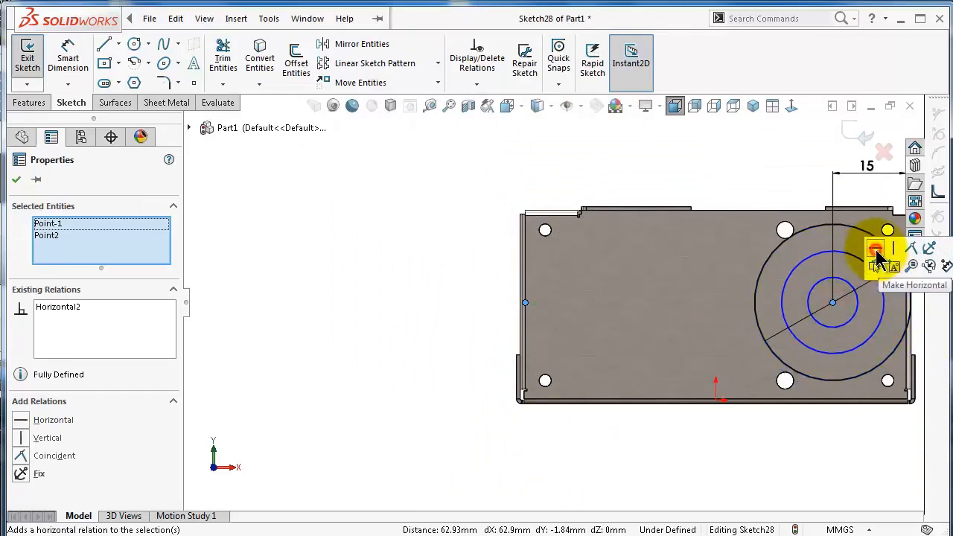
{"action": "left_click", "coordinate": [357, 253]}
Set the circle center's distance from the right edge to 20 mm and the outer circle's diameter to 35 mm, then exit the sketch
{"action": "scroll", "coordinate": [554, 302], "scroll_direction": "up", "scroll_amount": 1}
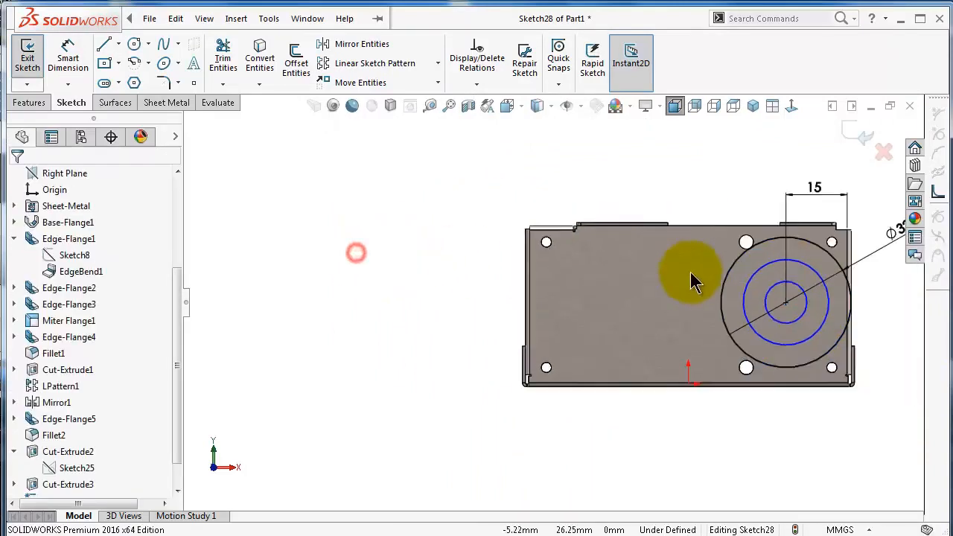
{"action": "double_click", "coordinate": [738, 240]}
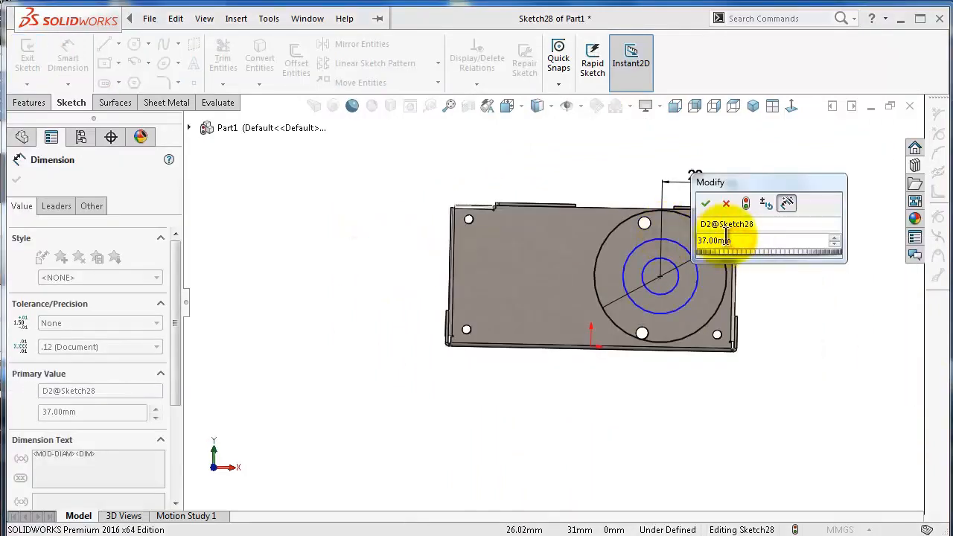
{"action": "left_click_drag", "start_coordinate": [733, 238], "coordinate": [679, 242]}
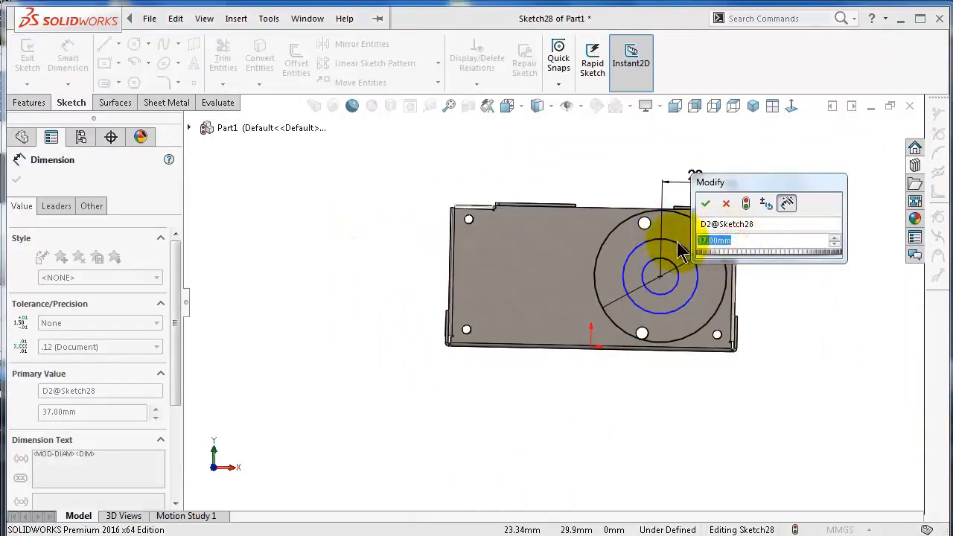
{"action": "type", "text": "35"}
{"action": "key", "text": "Return"}
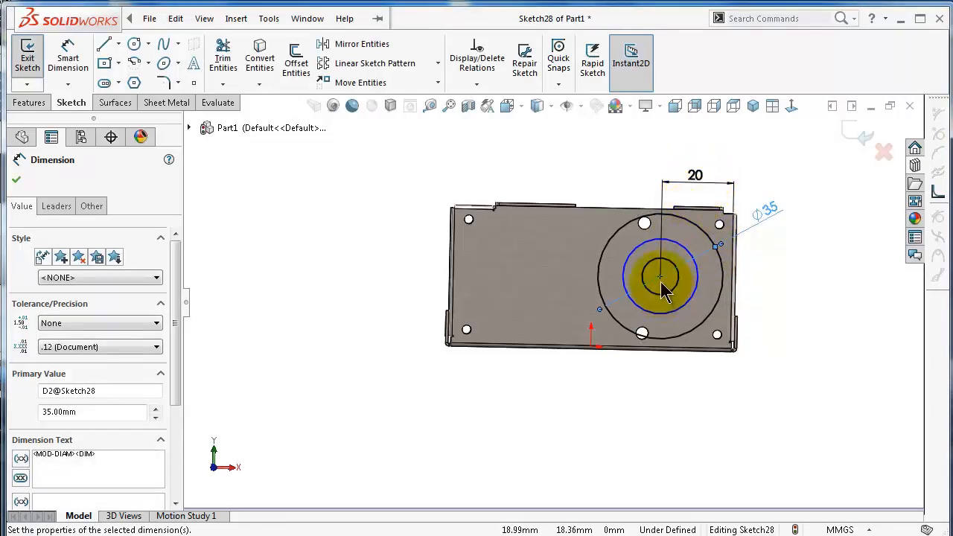
{"action": "left_click", "coordinate": [617, 164]}
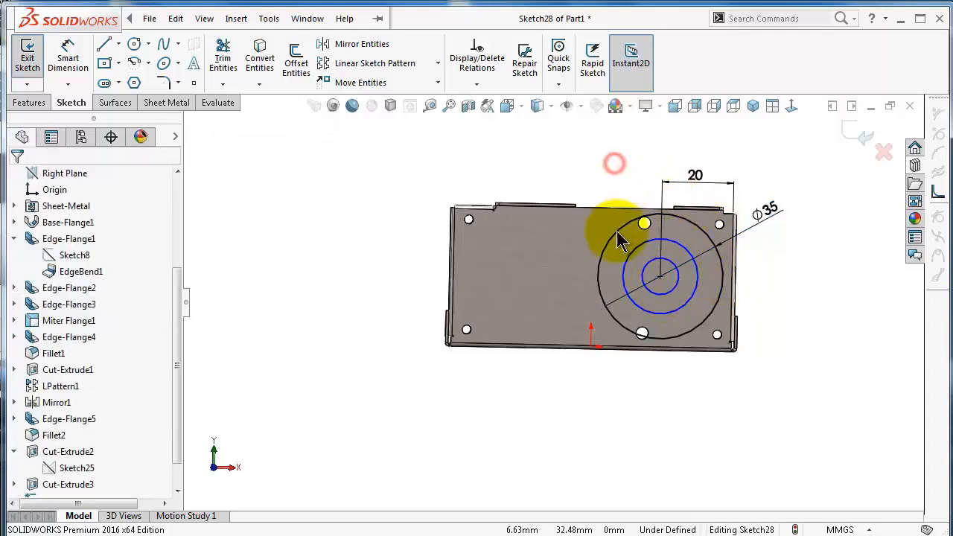
{"action": "middle_click_drag", "start_coordinate": [618, 238], "coordinate": [741, 308]}
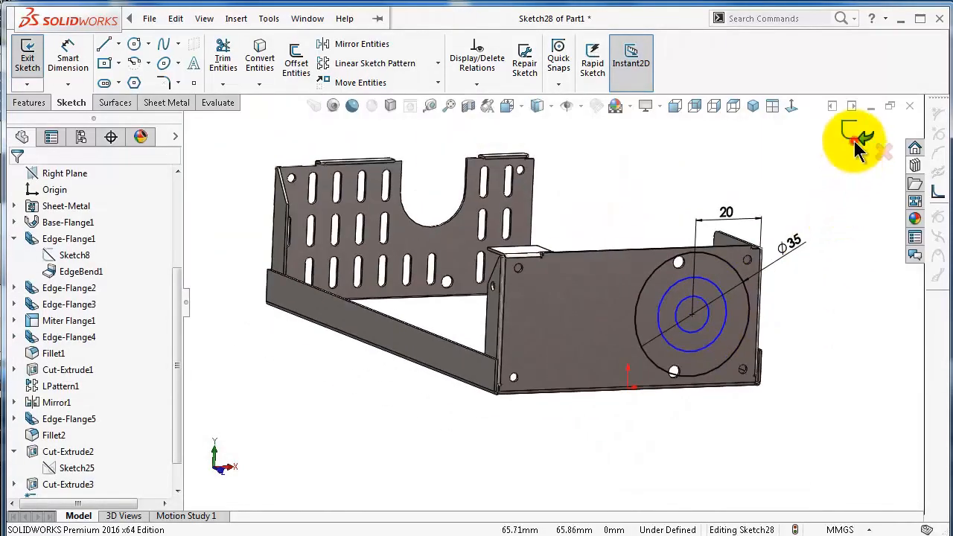
{"action": "left_click", "coordinate": [856, 136]}
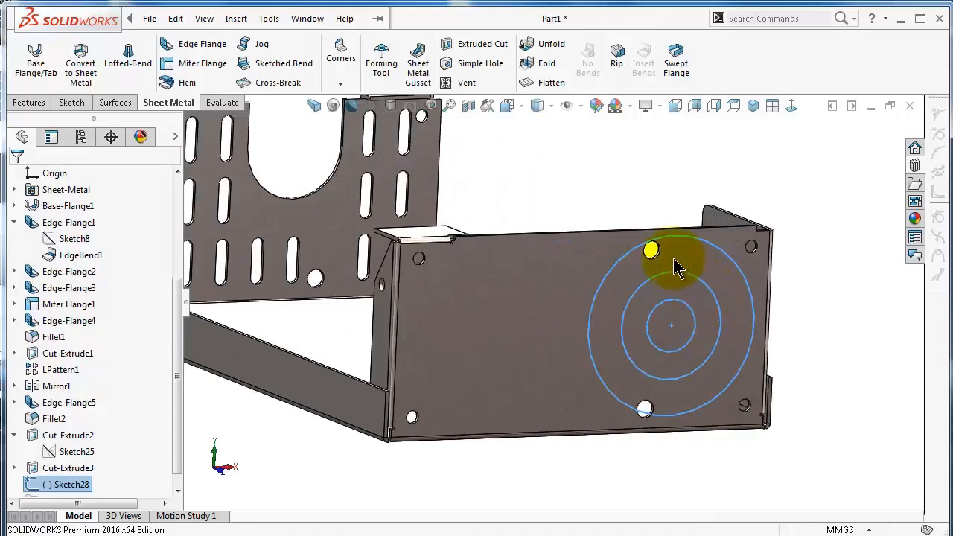
Open the Edge-Flange1 profile sketch containing the end wall's 3.5 mm holes for editing and view it straight on
{"action": "left_click", "coordinate": [654, 258]}
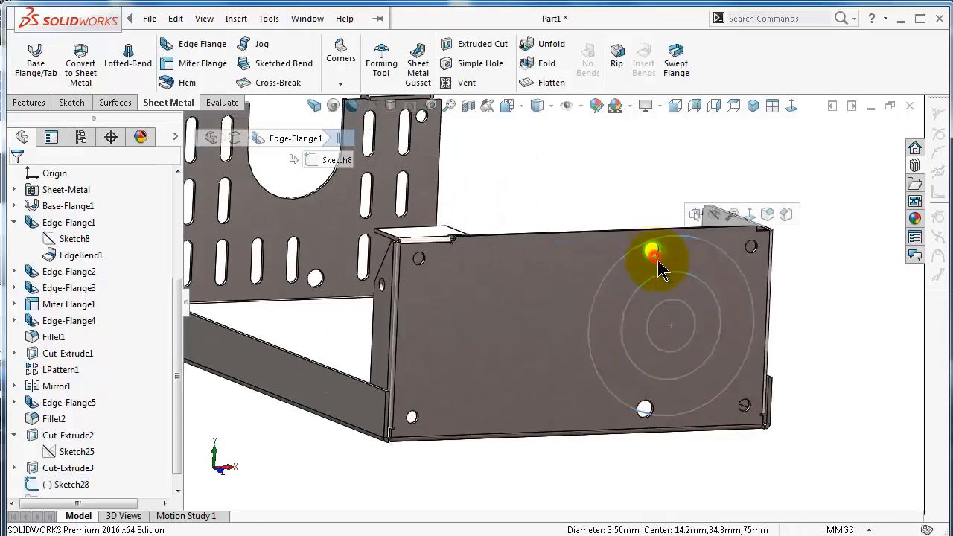
{"action": "scroll", "coordinate": [672, 288], "scroll_direction": "up", "scroll_amount": 1}
{"action": "middle_click_drag", "start_coordinate": [672, 287], "coordinate": [658, 277]}
{"action": "scroll", "coordinate": [657, 276], "scroll_direction": "down", "scroll_amount": 1}
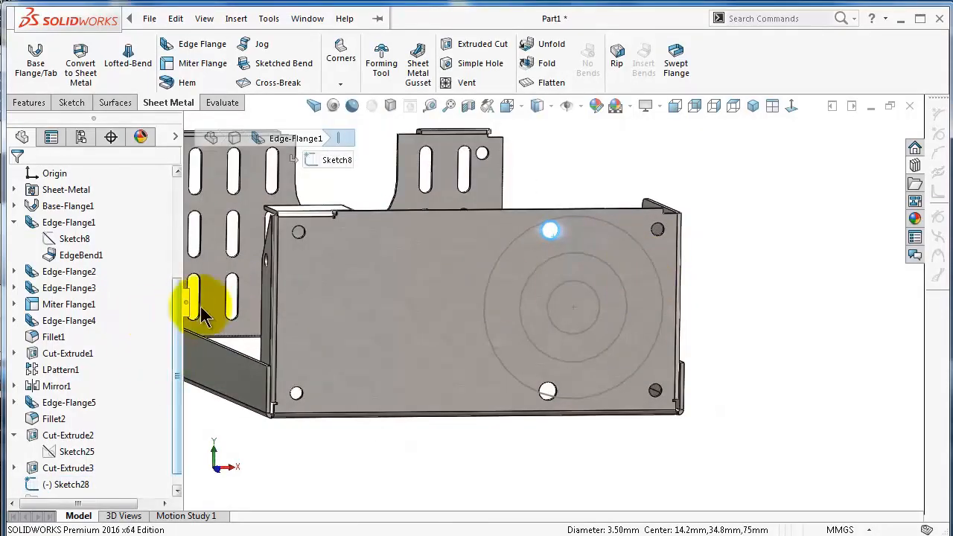
{"action": "scroll", "coordinate": [165, 302], "scroll_direction": "up", "scroll_amount": 2}
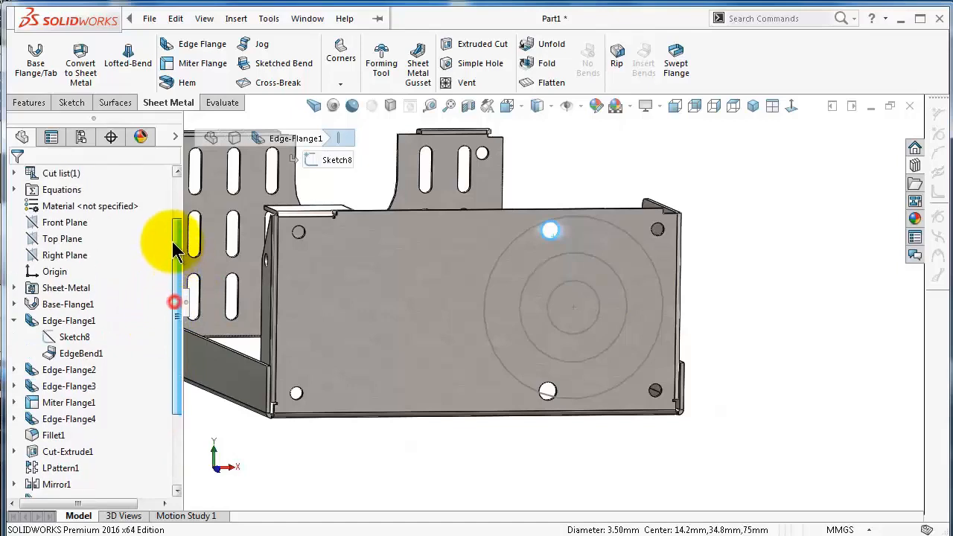
{"action": "left_click", "coordinate": [14, 304]}
{"action": "left_click", "coordinate": [74, 387]}
{"action": "left_click", "coordinate": [104, 349]}
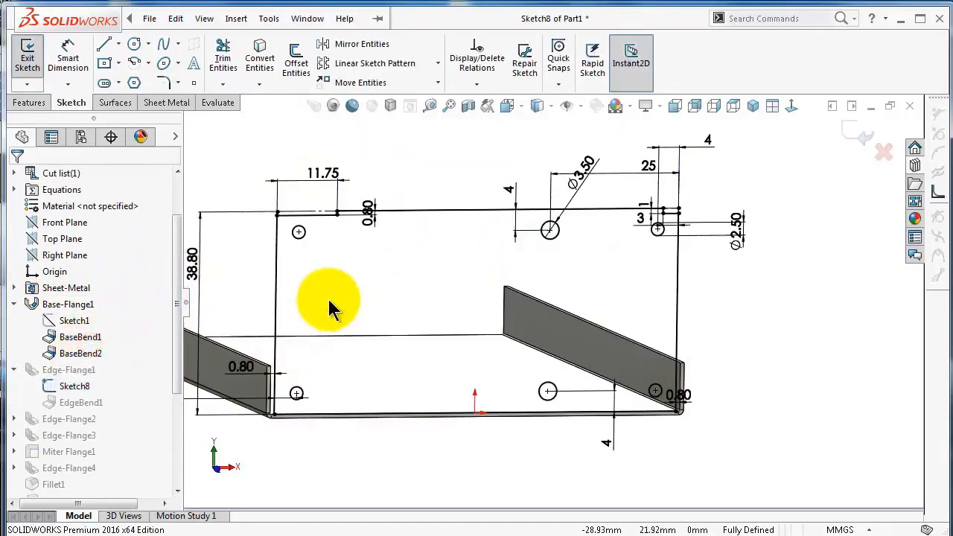
{"action": "left_click", "coordinate": [792, 106]}
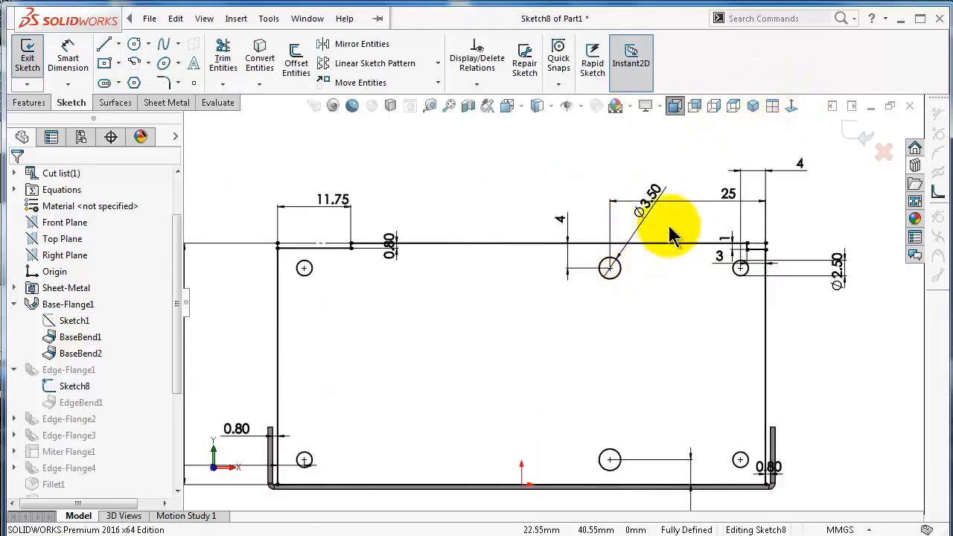
Set the upper 3.5 mm hole's distance from the wall's right edge to 35 mm and exit the flange sketch
{"action": "double_click", "coordinate": [728, 195]}
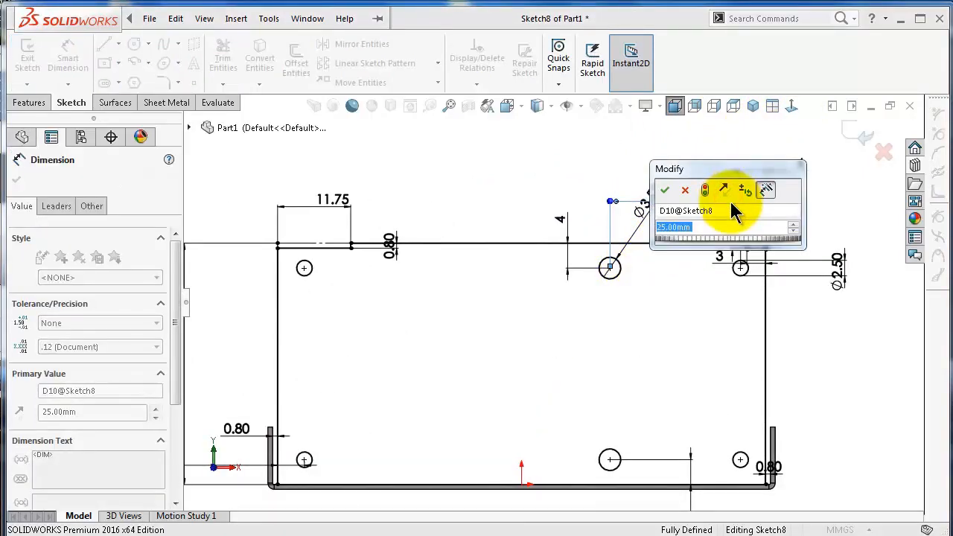
{"action": "key", "text": "Return"}
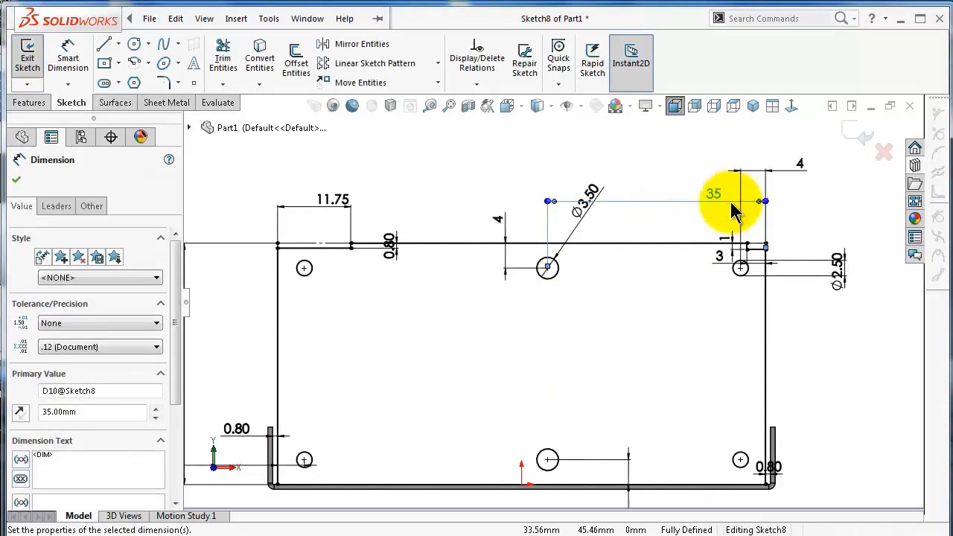
{"action": "left_click", "coordinate": [860, 132]}
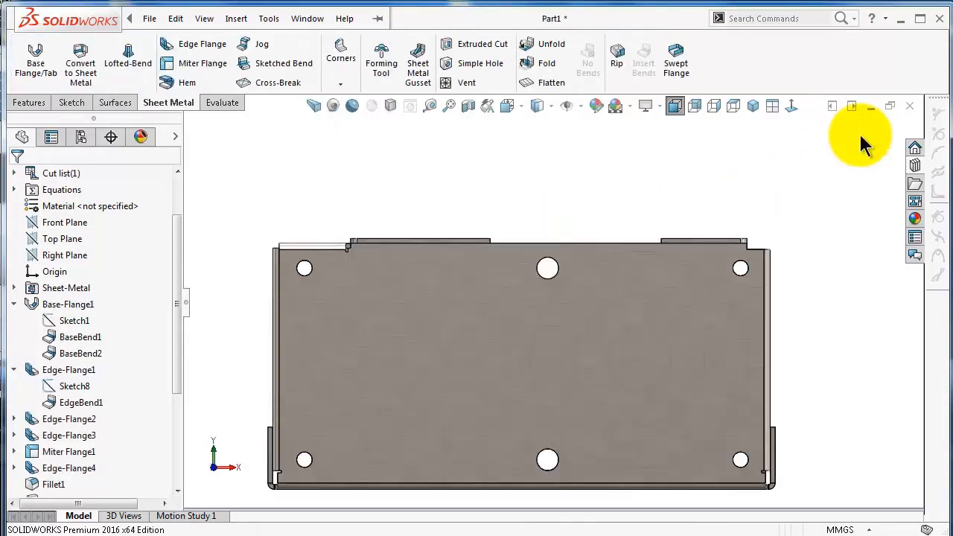
Reopen the concentric circle sketch on the end wall for editing and view it straight on
{"action": "middle_click_drag", "start_coordinate": [612, 242], "coordinate": [676, 316]}
{"action": "scroll", "coordinate": [679, 322], "scroll_direction": "down", "scroll_amount": 3}
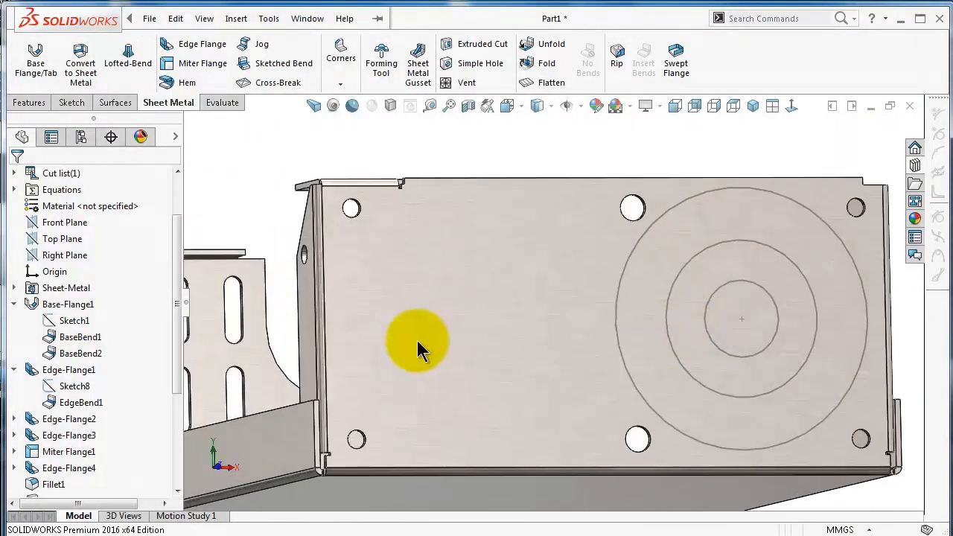
{"action": "left_click", "coordinate": [625, 268]}
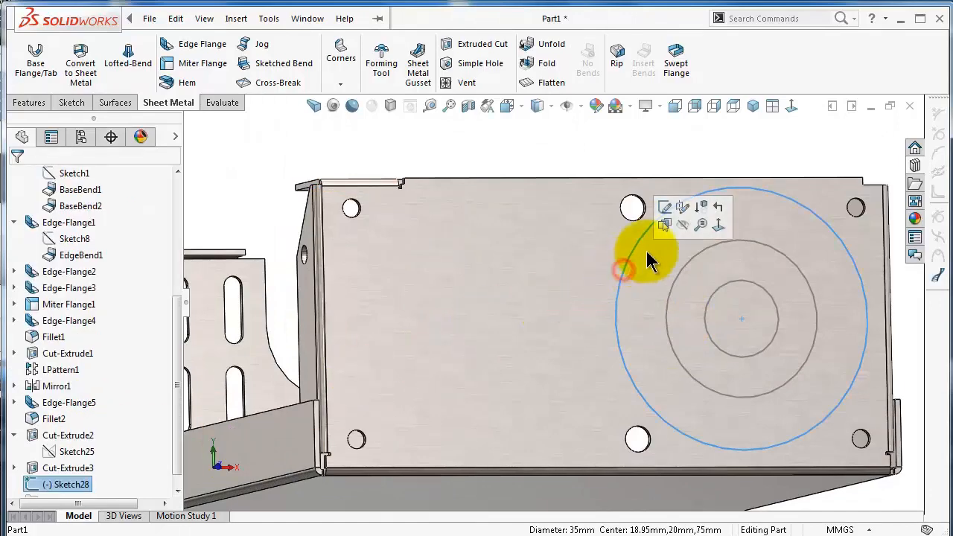
{"action": "left_click", "coordinate": [667, 209]}
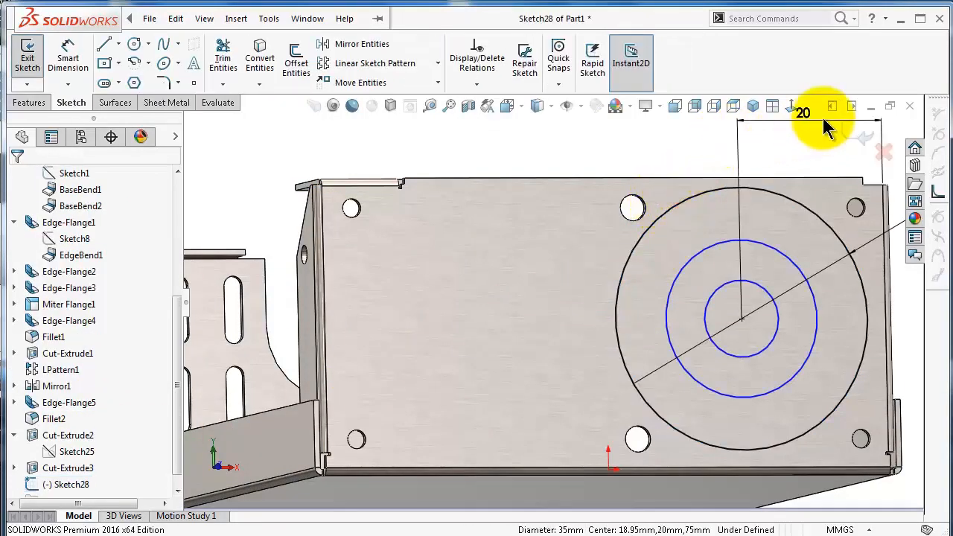
{"action": "left_click", "coordinate": [793, 105]}
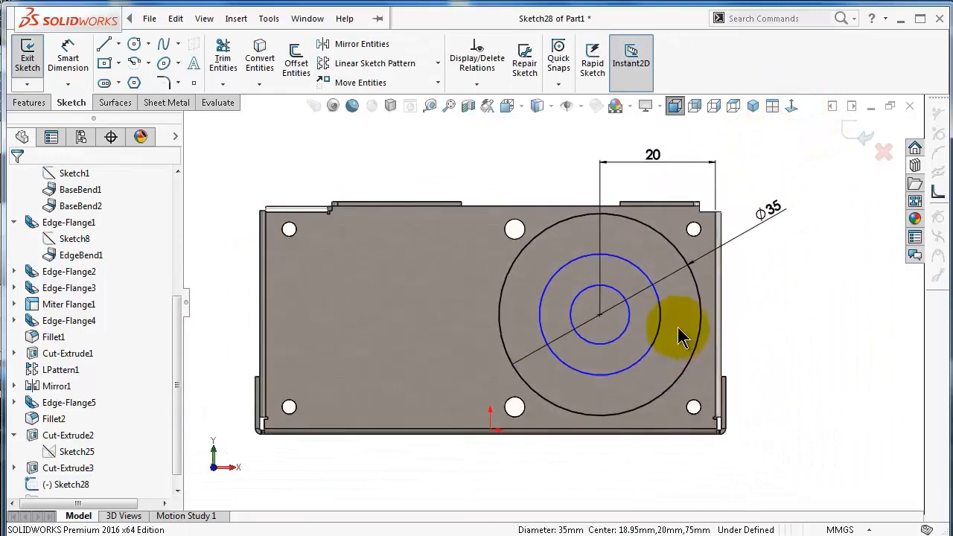
Dimension the middle circle with a diameter of 25 mm
{"action": "scroll", "coordinate": [679, 337], "scroll_direction": "down", "scroll_amount": 2}
{"action": "left_click", "coordinate": [651, 308]}
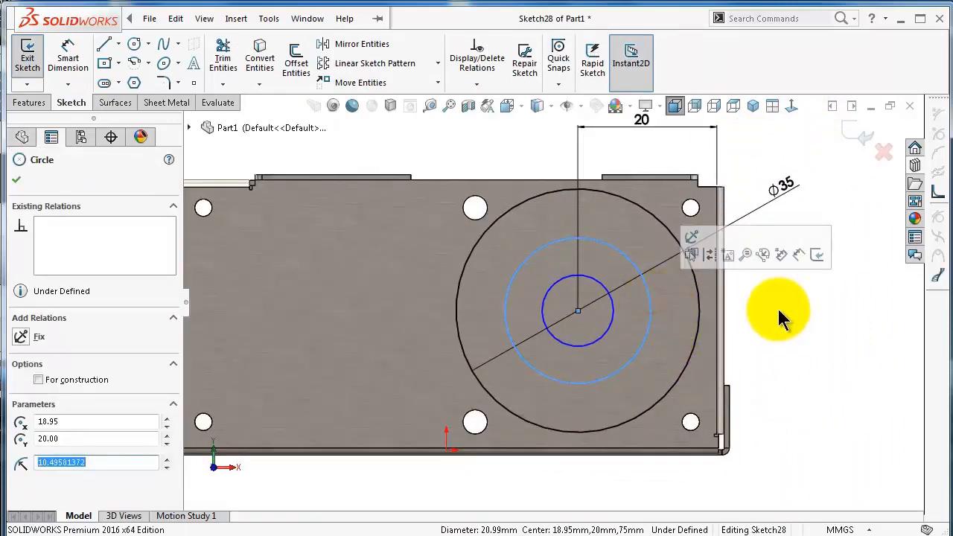
{"action": "left_click", "coordinate": [799, 255]}
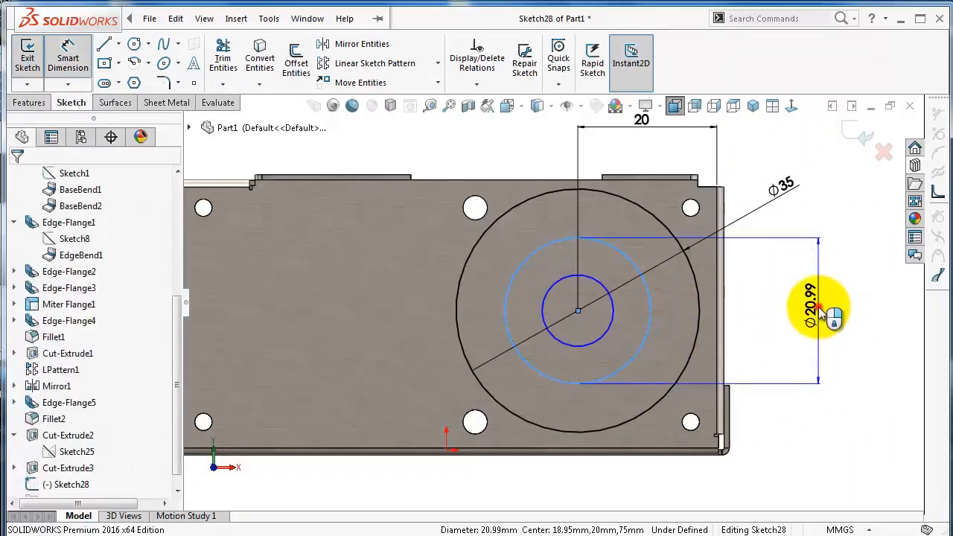
{"action": "left_click", "coordinate": [818, 308]}
{"action": "type", "text": "25"}
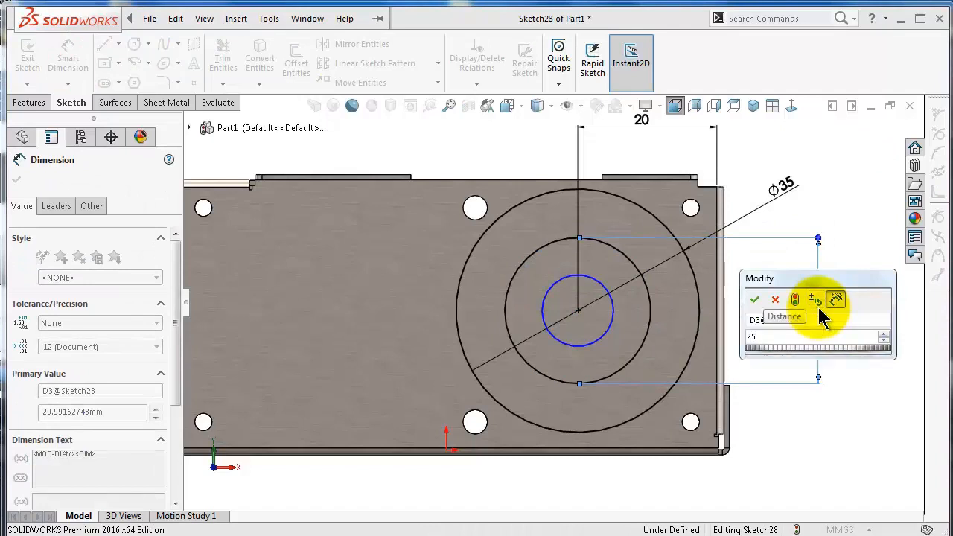
{"action": "key", "text": "Return"}
Dimension the innermost circle with a diameter of 15 mm and end dimensioning
{"action": "left_click", "coordinate": [611, 313]}
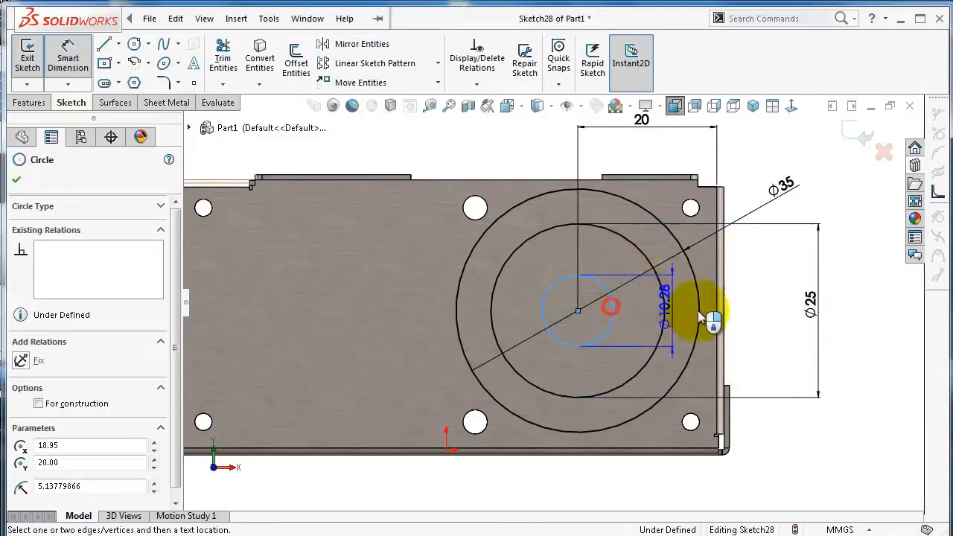
{"action": "left_click", "coordinate": [758, 317]}
{"action": "type", "text": "15"}
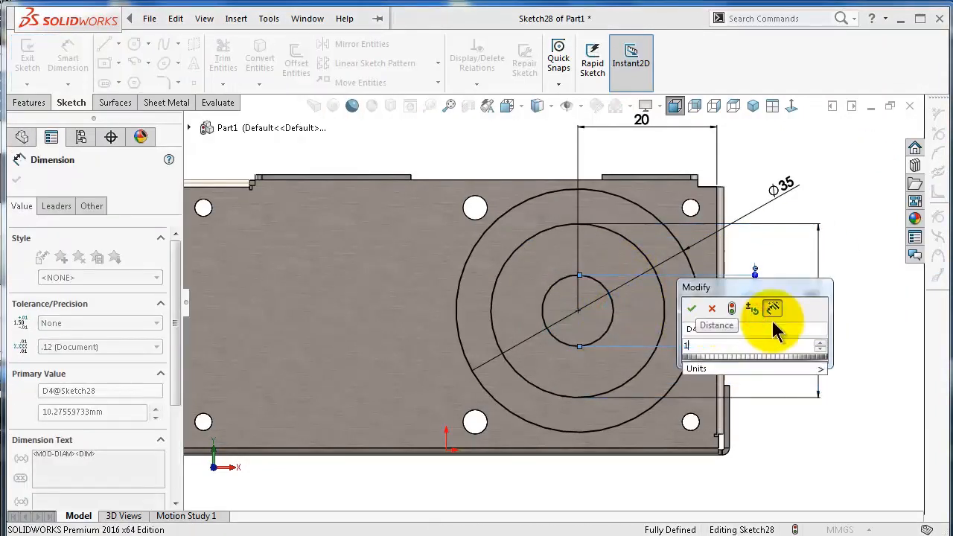
{"action": "key", "text": "Return"}
{"action": "key", "text": "Escape"}
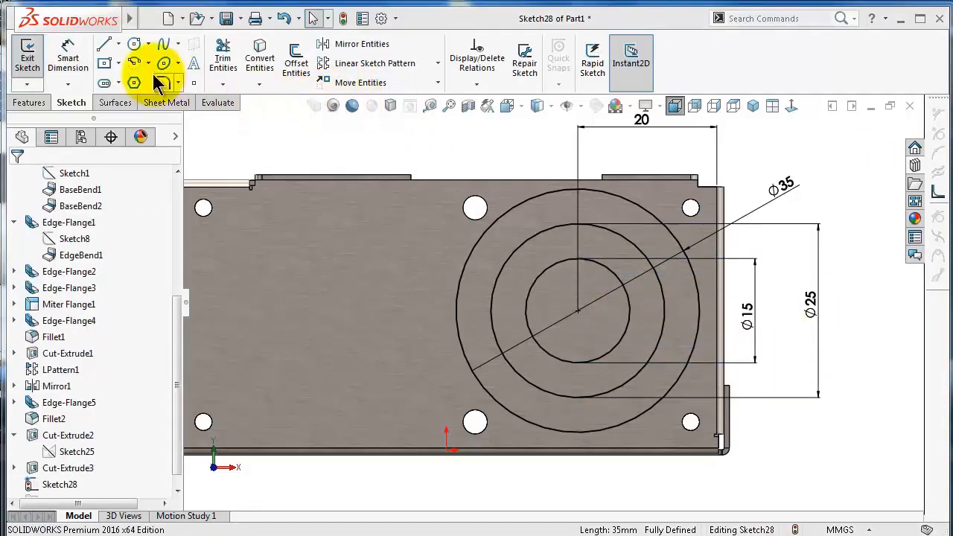
Sketch a horizontal line from the concentric circles' centre to the right side of the outermost circle
{"action": "left_click", "coordinate": [105, 46]}
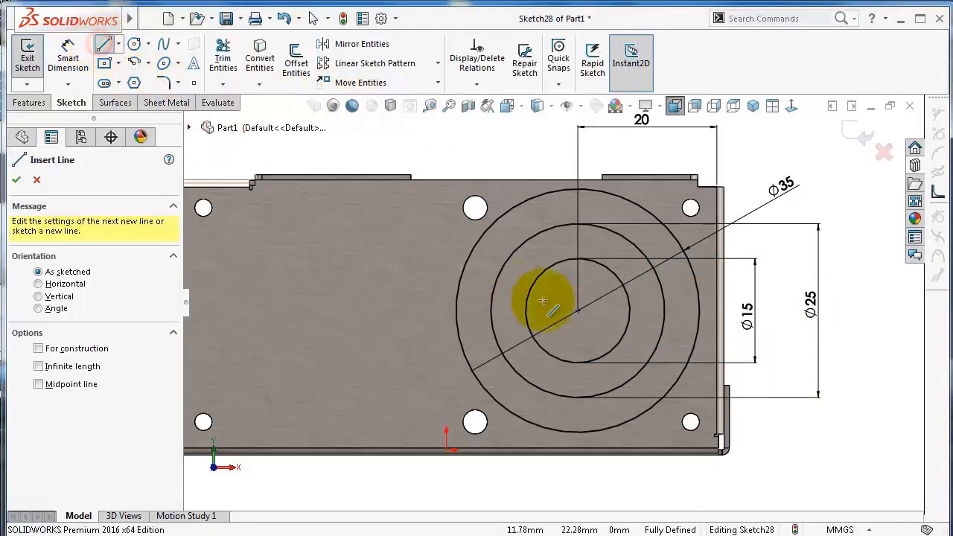
{"action": "left_click", "coordinate": [578, 310]}
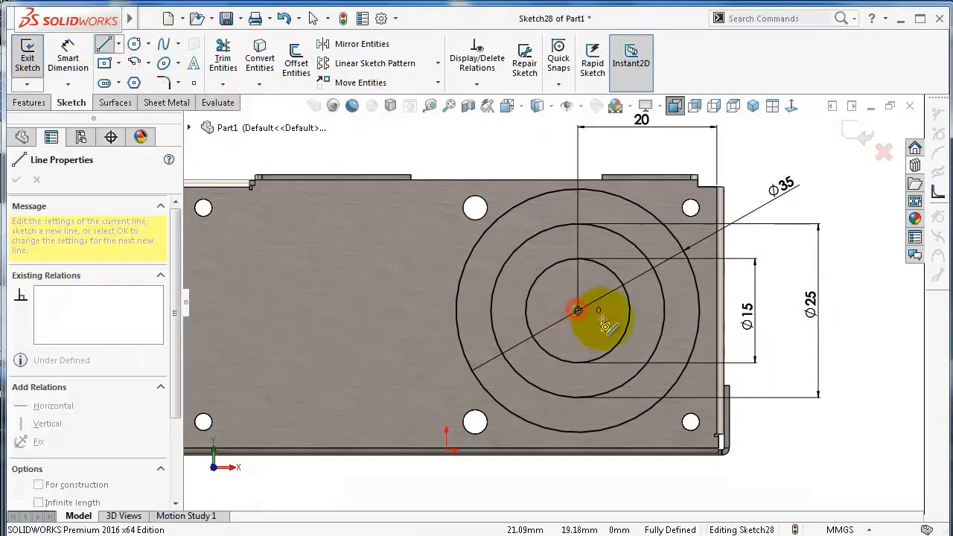
{"action": "left_click", "coordinate": [700, 311]}
{"action": "double_click", "coordinate": [831, 459]}
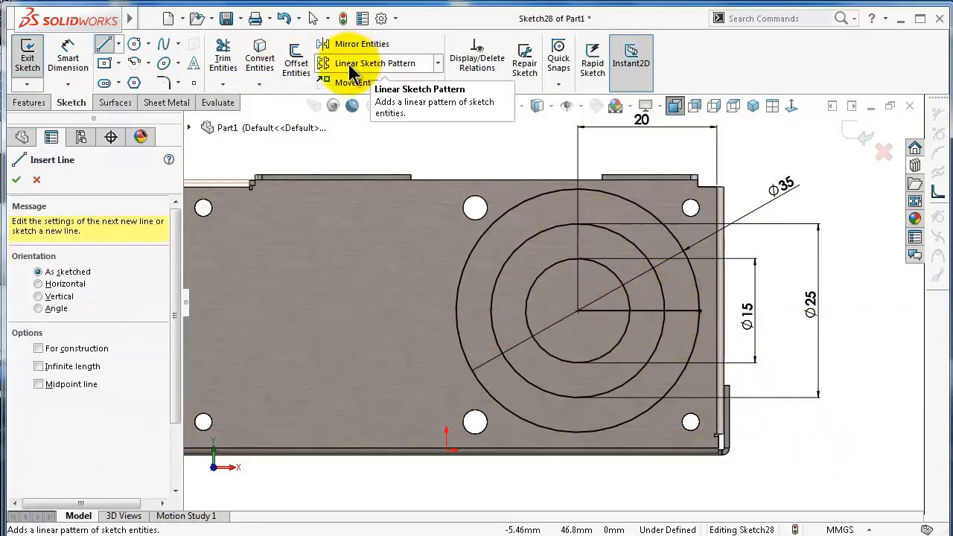
Circular-pattern the radial line about the circles' centre with 8 equally spaced instances over 360 degrees
{"action": "left_click", "coordinate": [438, 64]}
{"action": "left_click", "coordinate": [406, 100]}
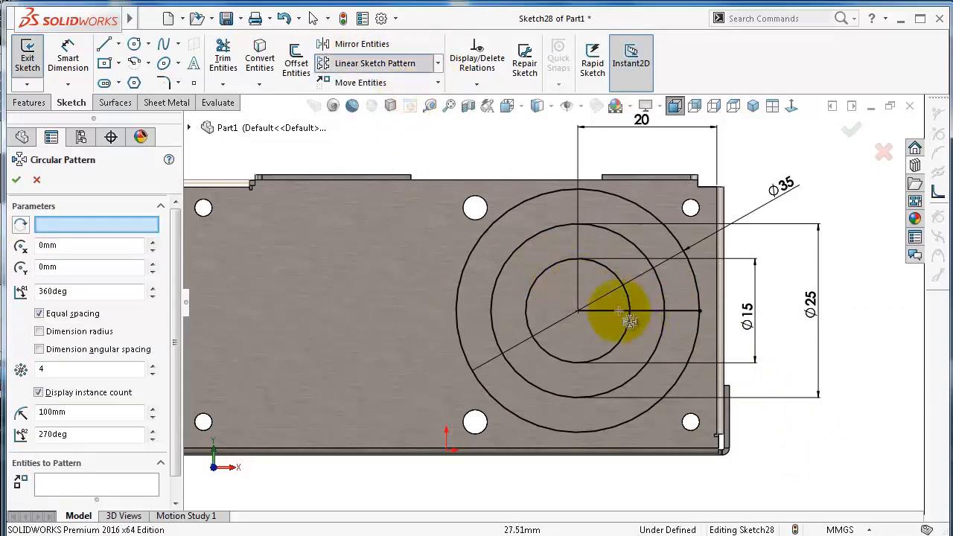
{"action": "left_click", "coordinate": [120, 223]}
{"action": "scroll", "coordinate": [538, 309], "scroll_direction": "down", "scroll_amount": 3}
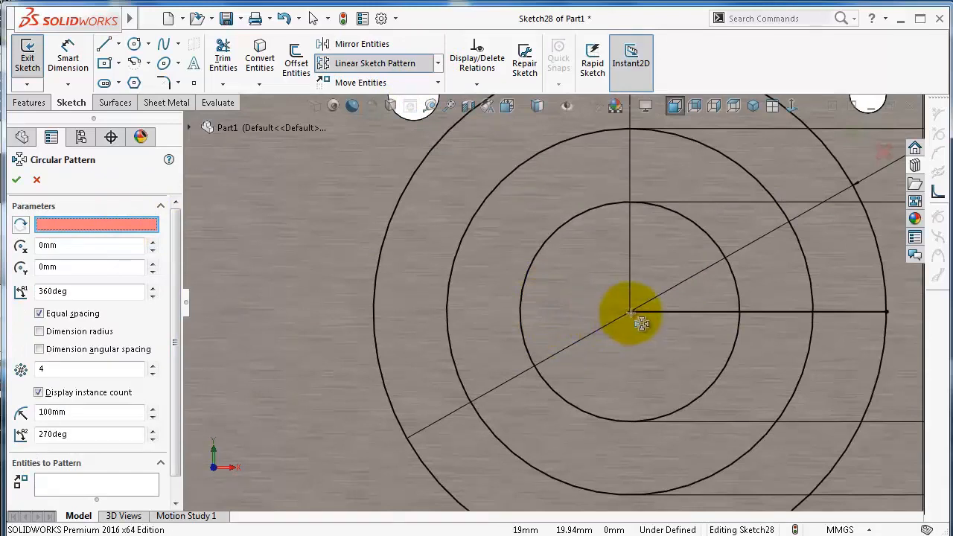
{"action": "left_click", "coordinate": [632, 314]}
{"action": "scroll", "coordinate": [551, 298], "scroll_direction": "up", "scroll_amount": 3}
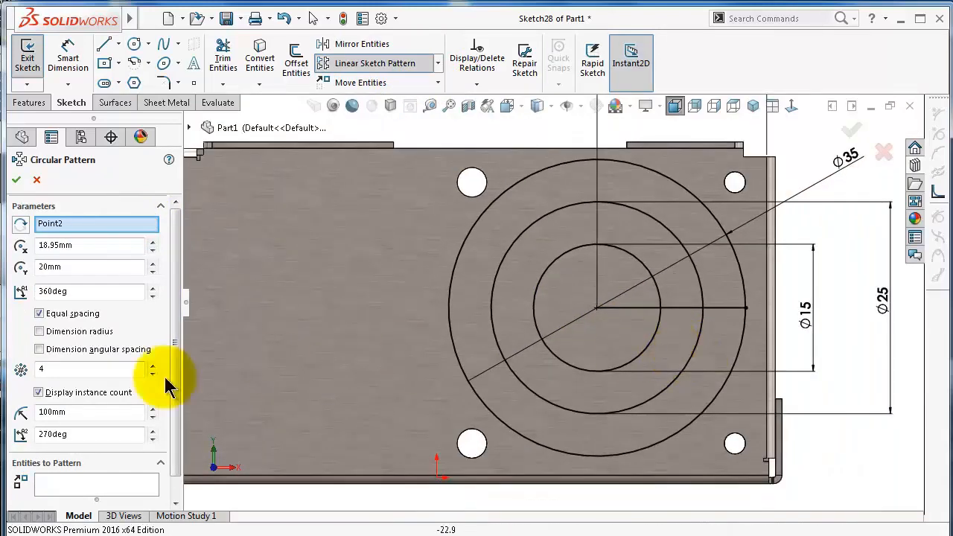
{"action": "left_click", "coordinate": [119, 484]}
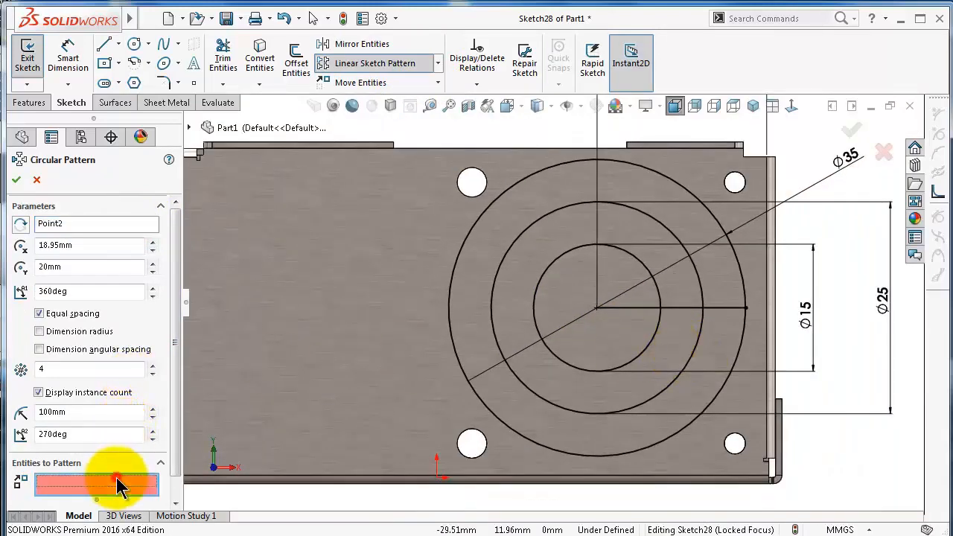
{"action": "left_click", "coordinate": [692, 309]}
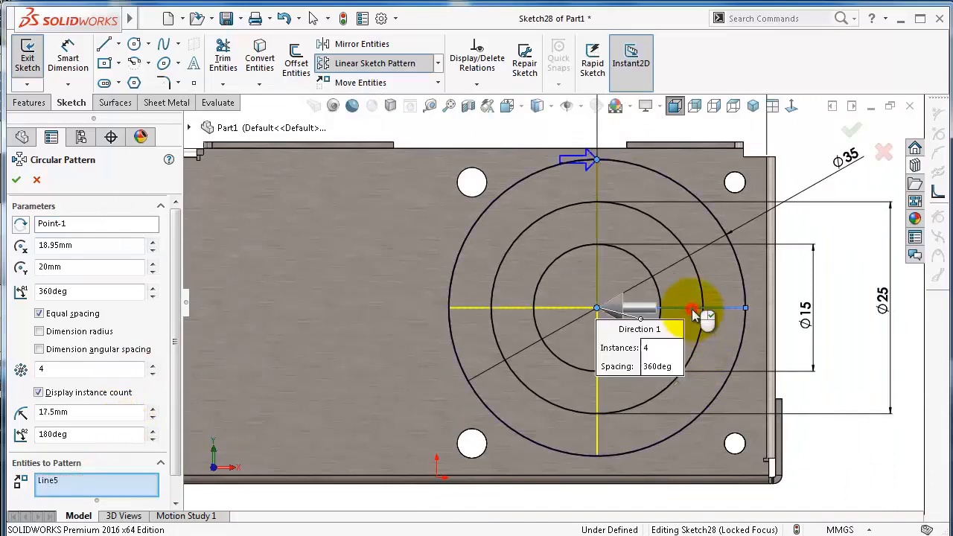
{"action": "left_click", "coordinate": [152, 365]}
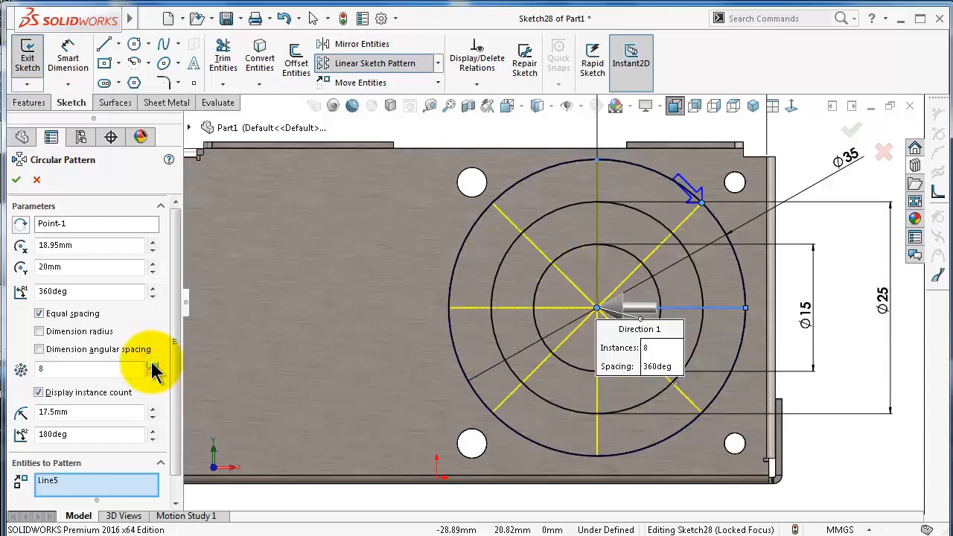
{"action": "left_click", "coordinate": [17, 181]}
{"action": "key", "text": "z"}
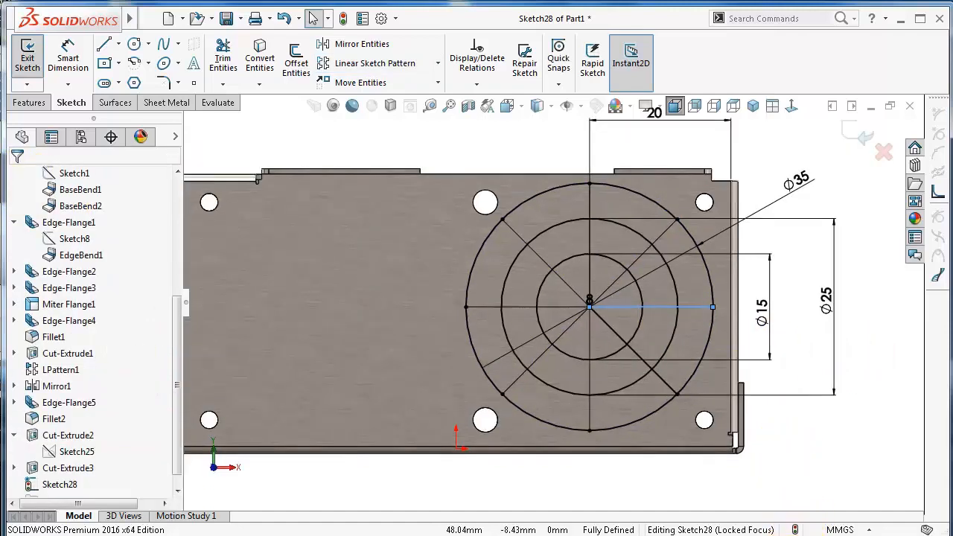
Start a sheet metal vent on the end wall with the outermost 35 mm circle as its boundary
{"action": "left_click", "coordinate": [162, 102]}
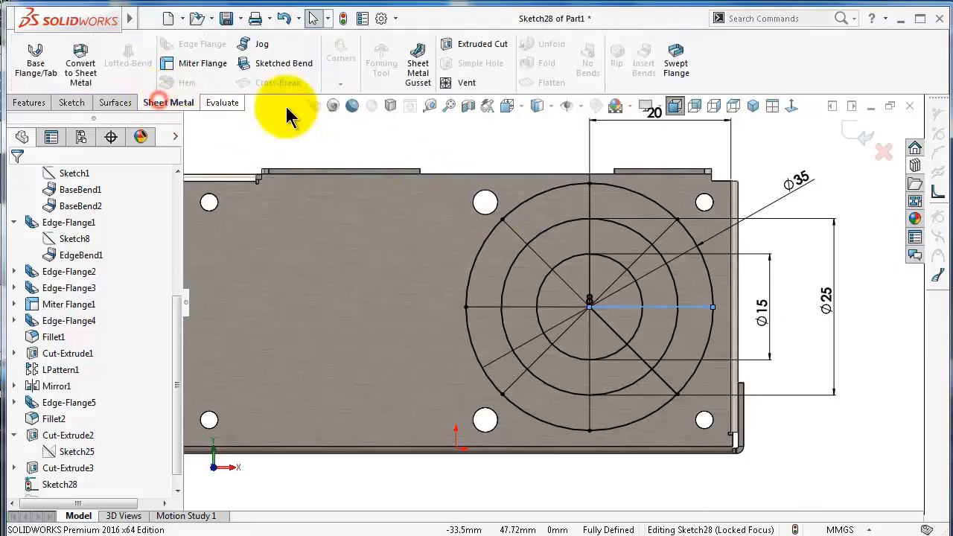
{"action": "left_click", "coordinate": [454, 83]}
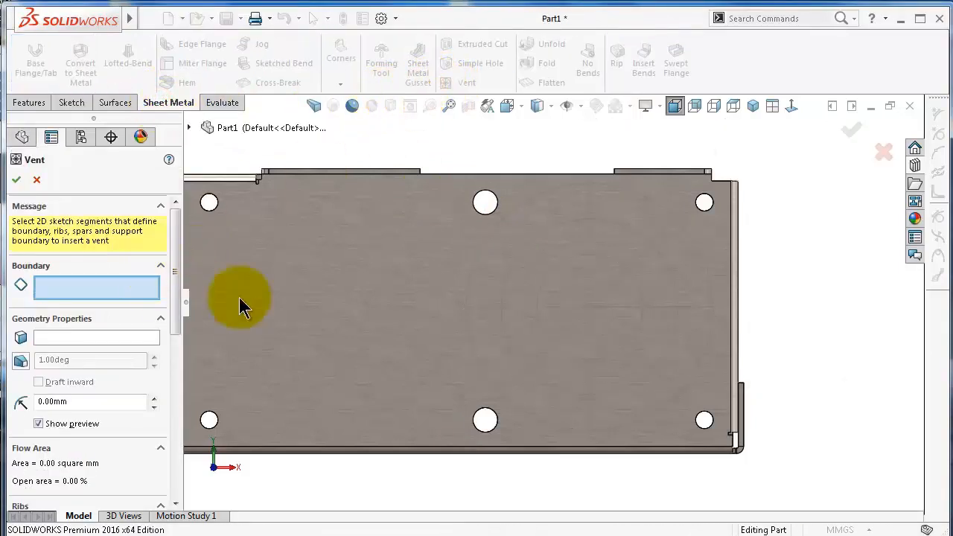
{"action": "left_click", "coordinate": [480, 262]}
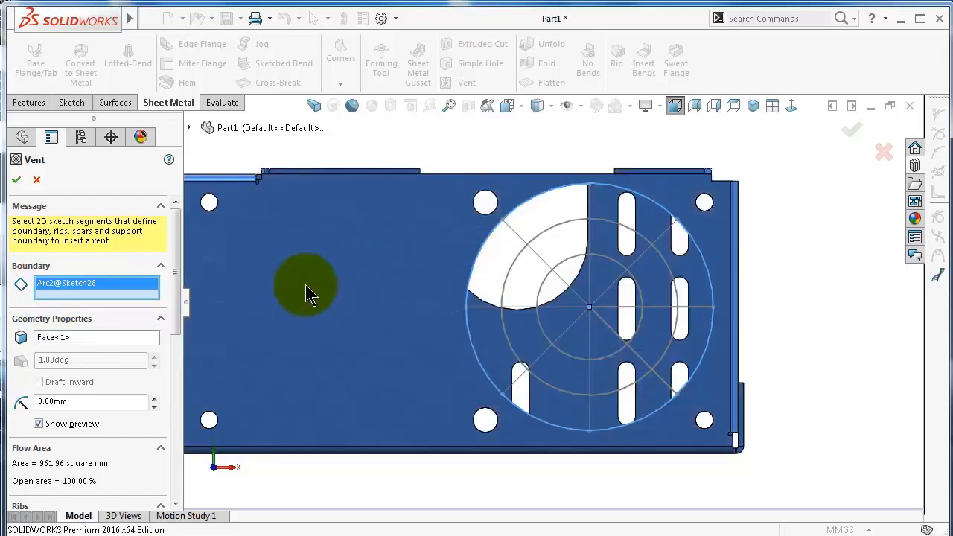
{"action": "middle_click_drag", "start_coordinate": [305, 286], "coordinate": [332, 291]}
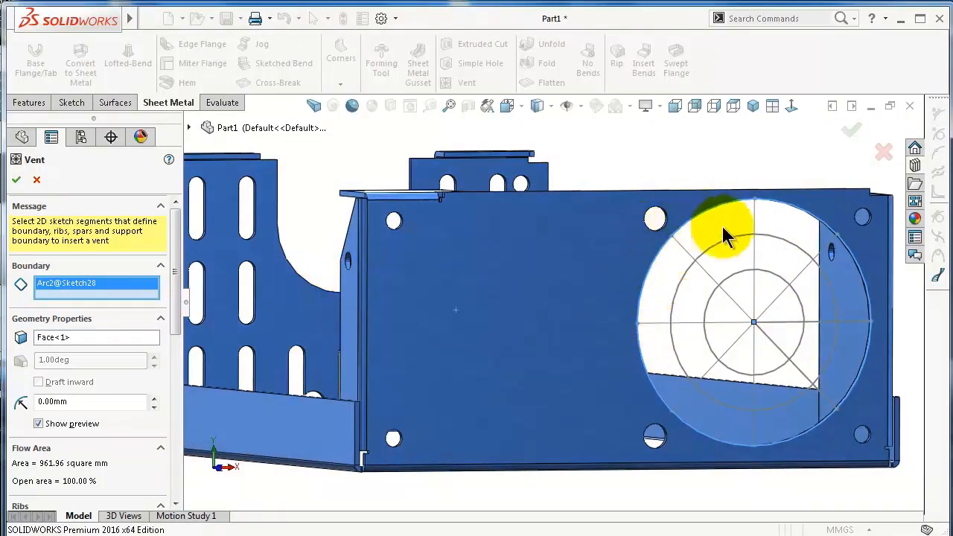
Try the middle circle as a rib of the vent
{"action": "left_click_drag", "start_coordinate": [179, 300], "coordinate": [179, 350]}
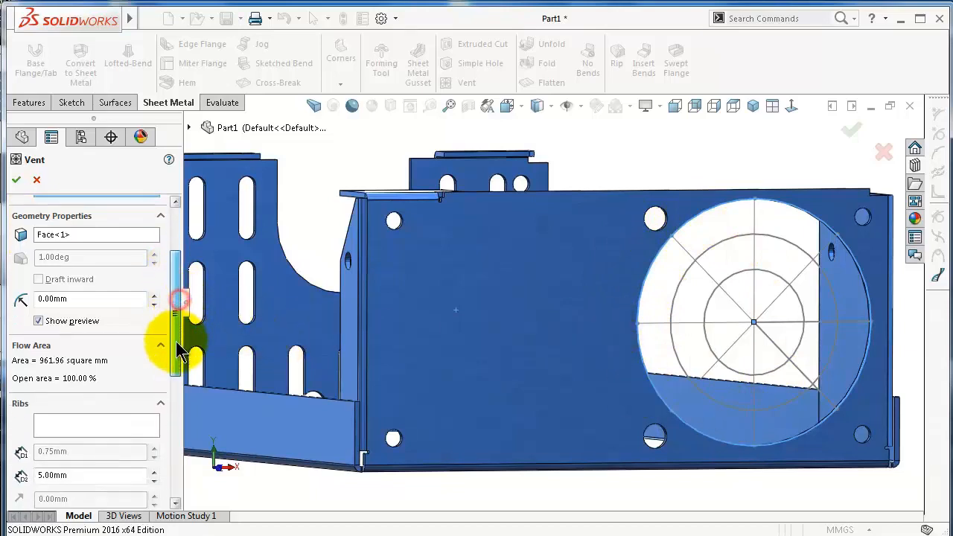
{"action": "left_click", "coordinate": [126, 424]}
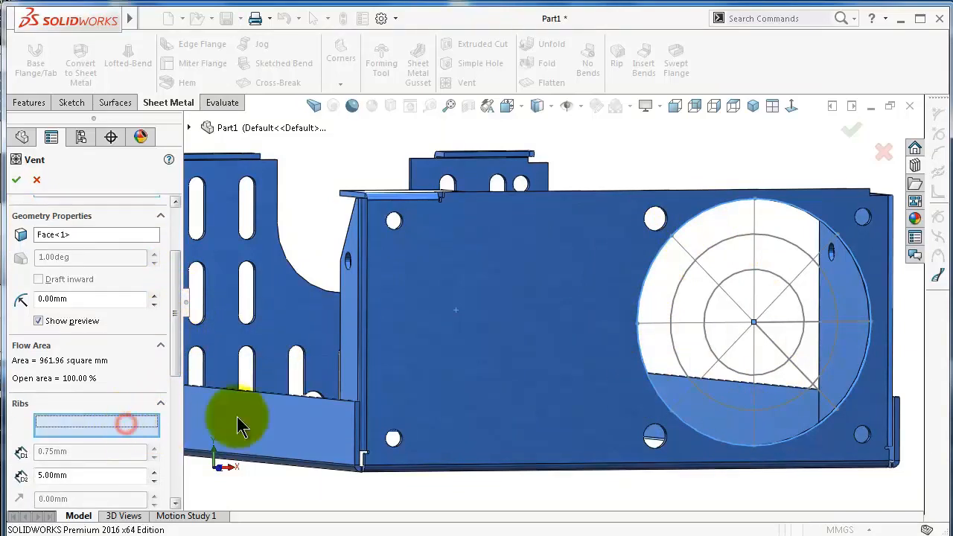
{"action": "left_click", "coordinate": [711, 250]}
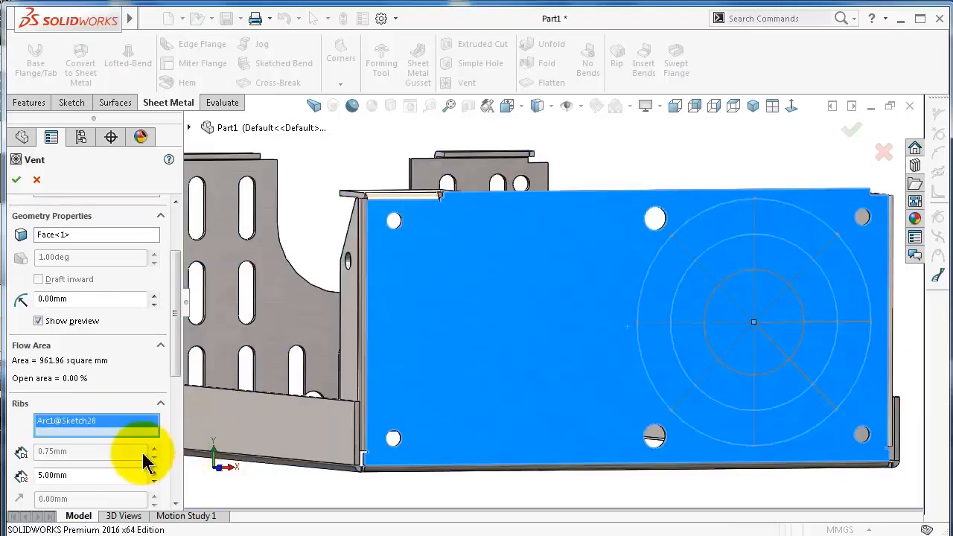
Set the width of the vent's ribs to 2 mm
{"action": "scroll", "coordinate": [173, 398], "scroll_direction": "down", "scroll_amount": 3}
{"action": "left_click", "coordinate": [70, 355]}
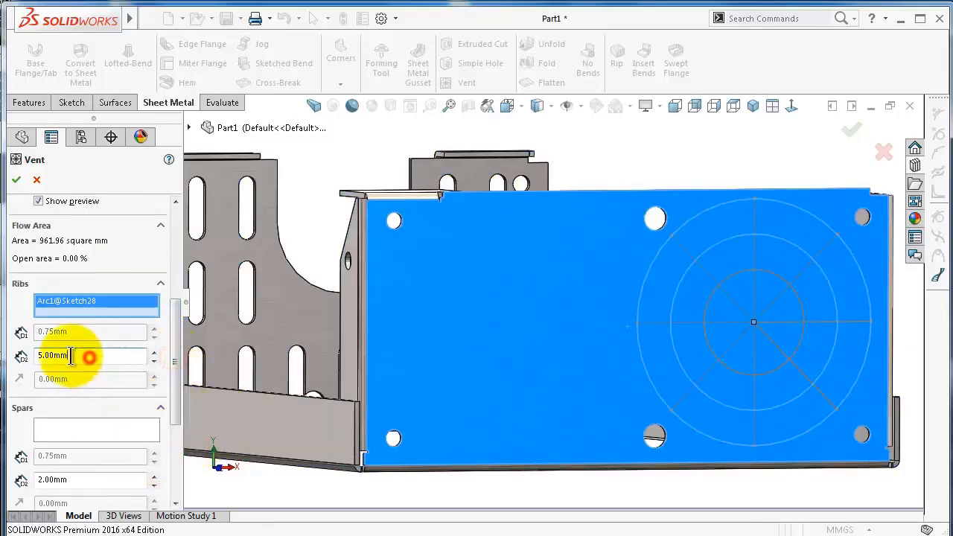
{"action": "right_click", "coordinate": [84, 309]}
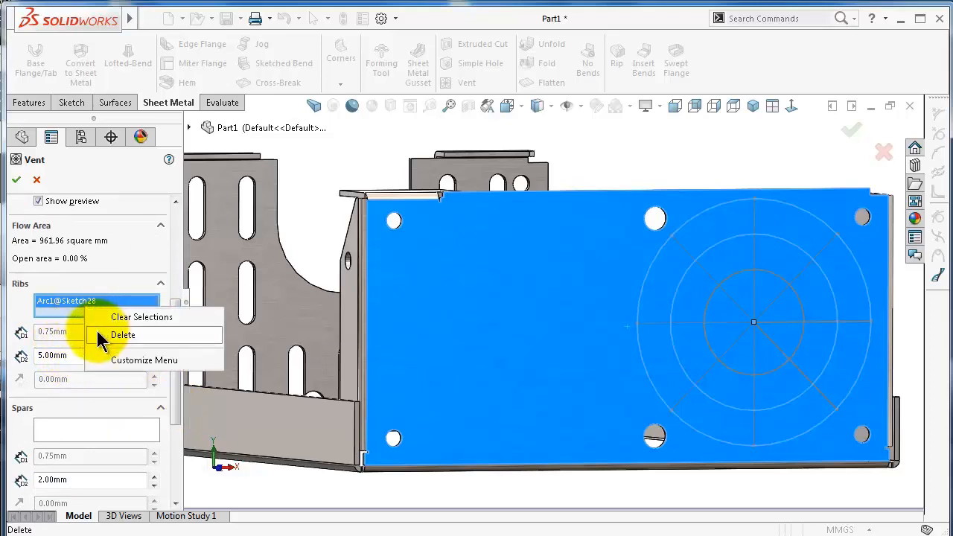
{"action": "left_click", "coordinate": [71, 355]}
{"action": "left_click_drag", "start_coordinate": [78, 355], "coordinate": [21, 355]}
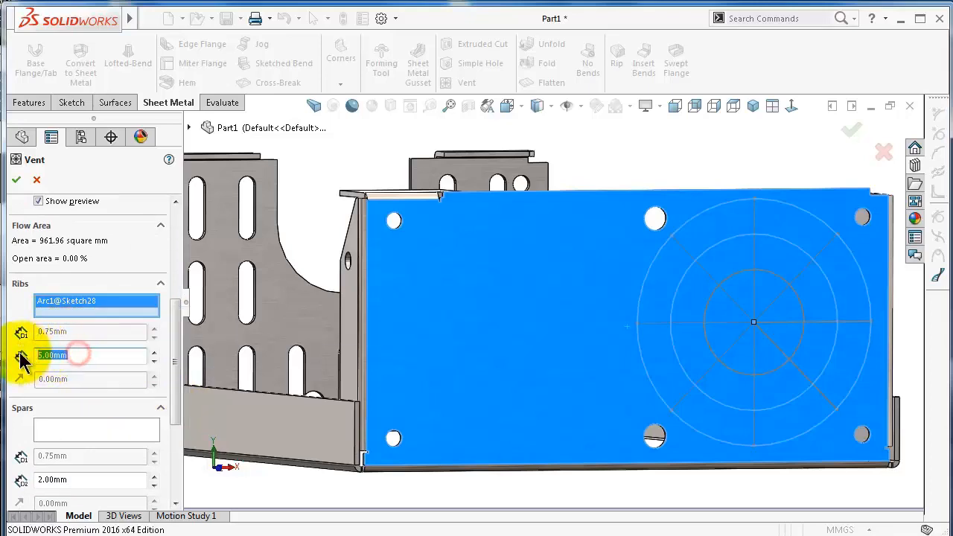
{"action": "left_click", "coordinate": [23, 353]}
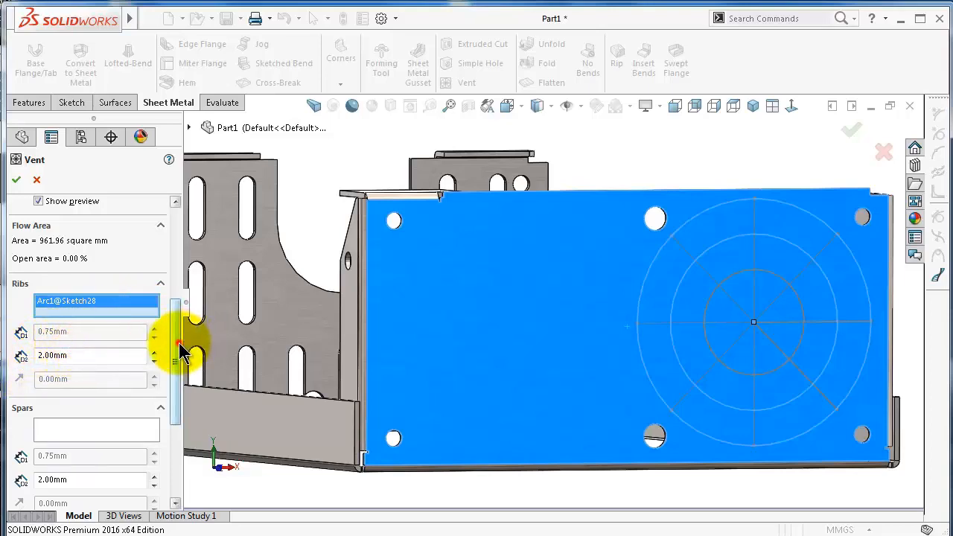
Clear the middle circle from the vent's rib selection
{"action": "scroll", "coordinate": [177, 335], "scroll_direction": "up", "scroll_amount": 3}
{"action": "right_click", "coordinate": [107, 402]}
{"action": "left_click", "coordinate": [140, 411]}
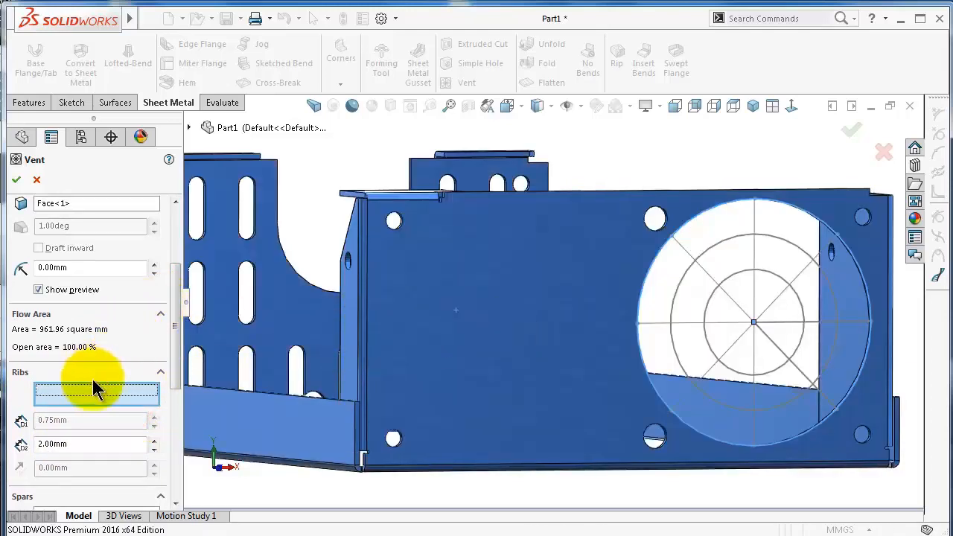
Assign all eight radial sketch lines as ribs of the vent
{"action": "left_click_drag", "start_coordinate": [174, 352], "coordinate": [174, 415]}
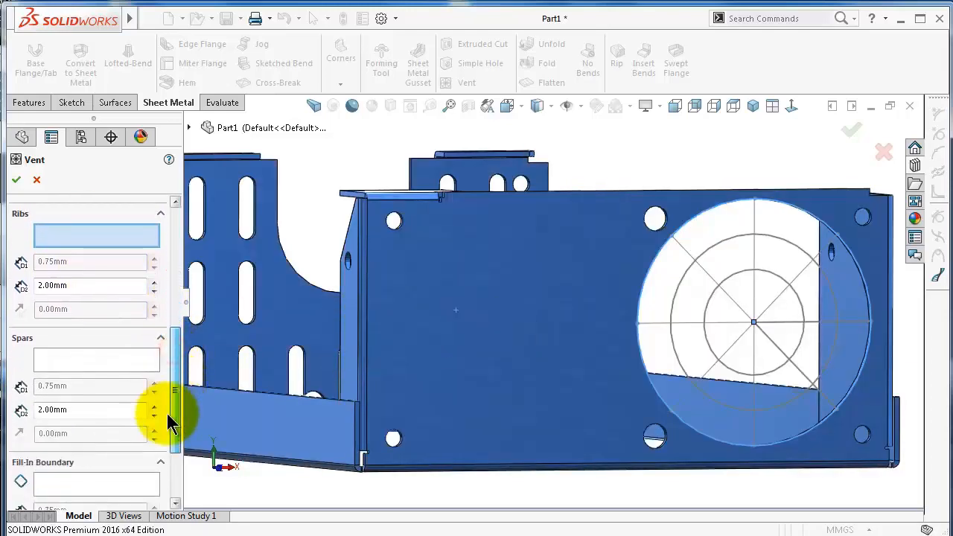
{"action": "left_click", "coordinate": [709, 275]}
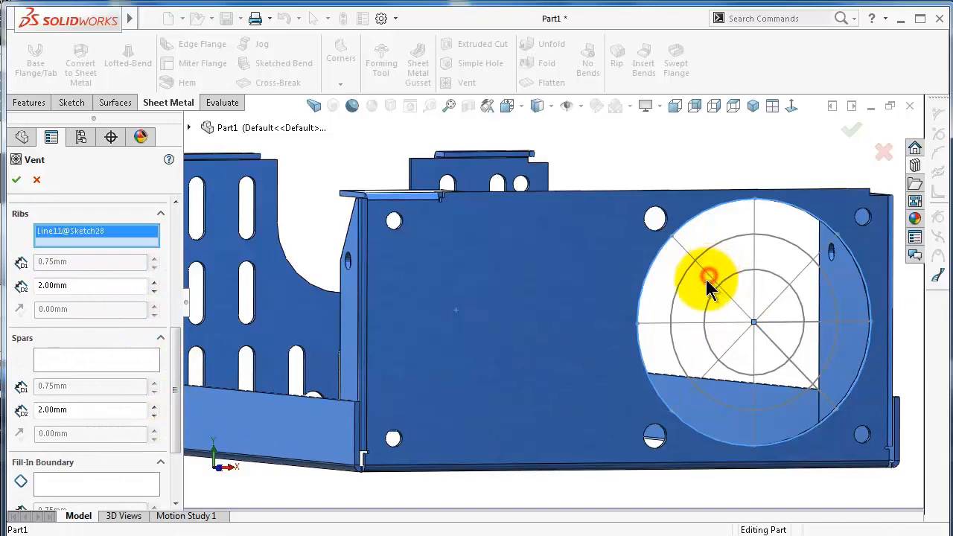
{"action": "left_click", "coordinate": [690, 326]}
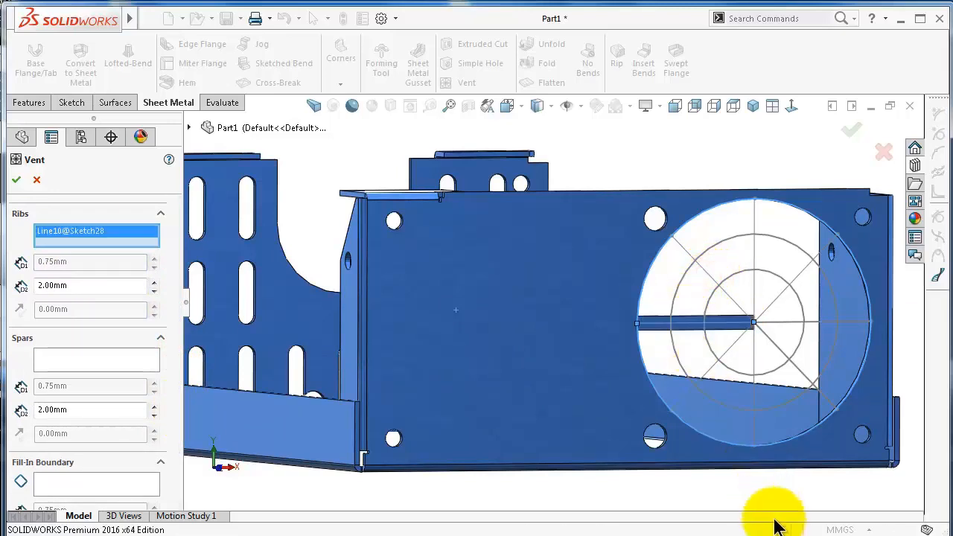
{"action": "left_click", "coordinate": [687, 253]}
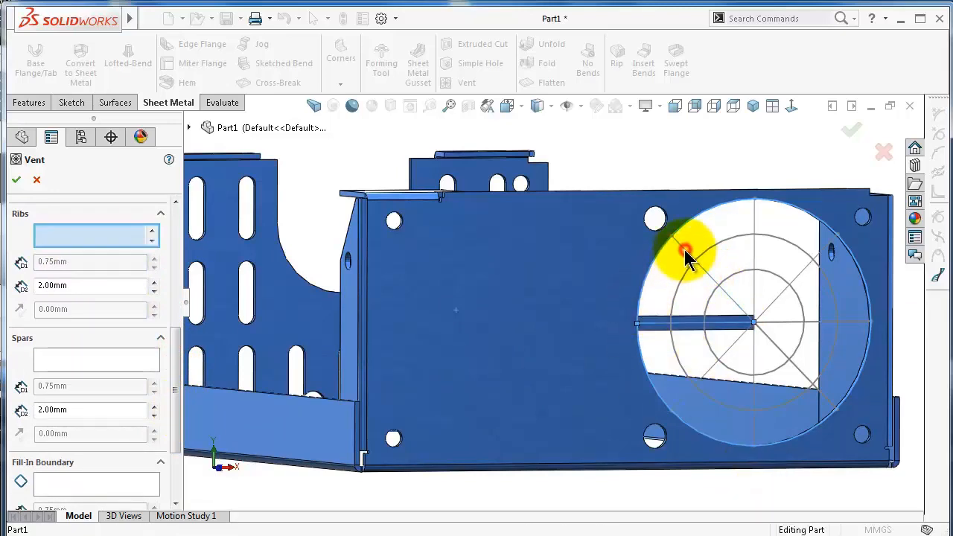
{"action": "left_click", "coordinate": [756, 223]}
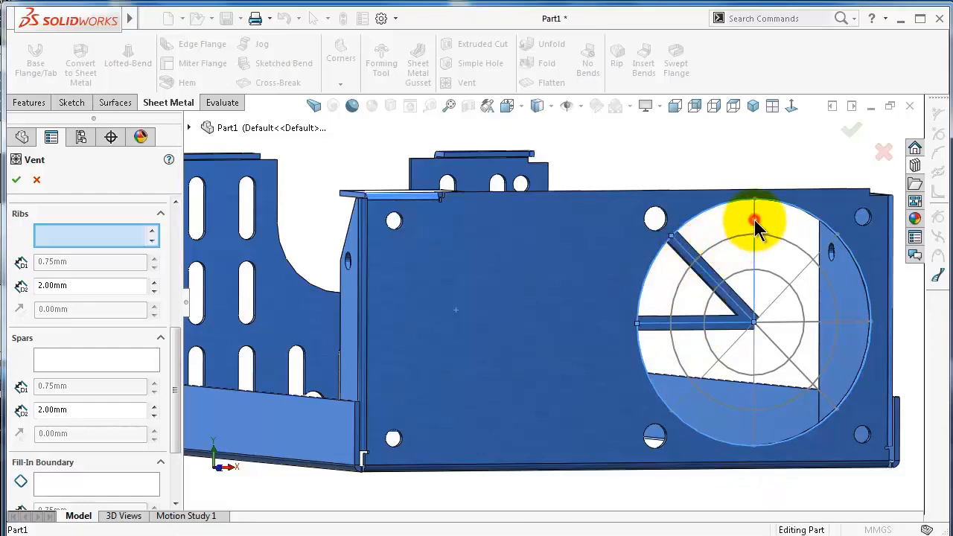
{"action": "left_click", "coordinate": [827, 253]}
{"action": "left_click", "coordinate": [815, 322]}
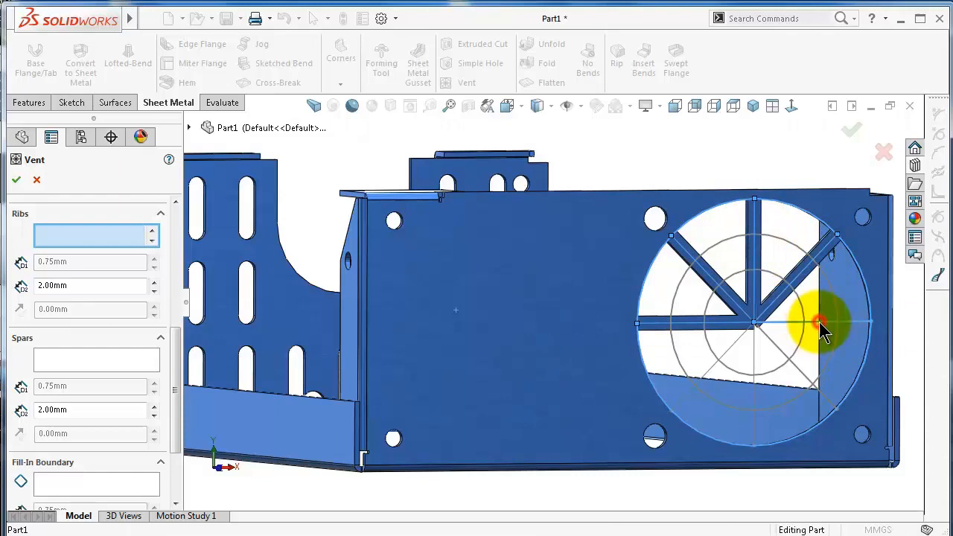
{"action": "left_click", "coordinate": [795, 365]}
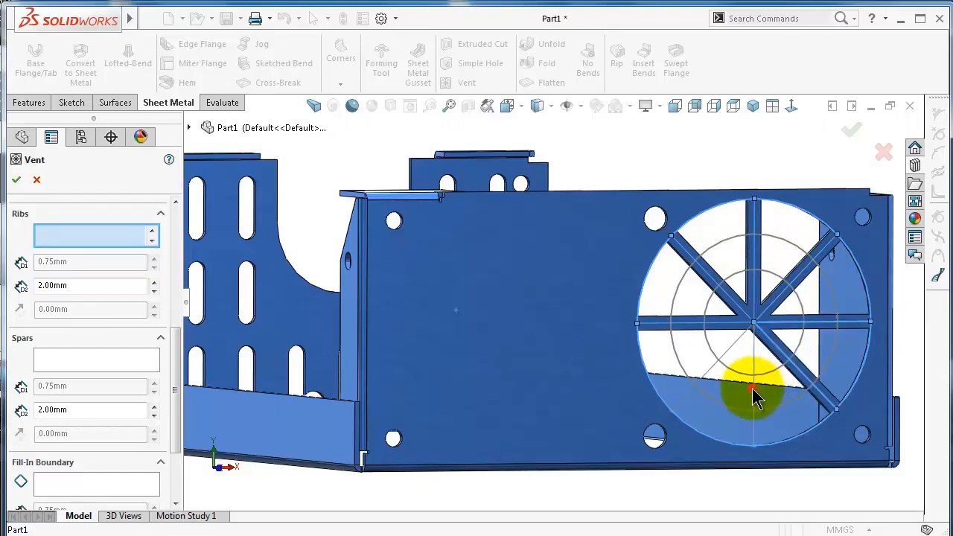
{"action": "left_click", "coordinate": [755, 398]}
{"action": "left_click", "coordinate": [708, 376]}
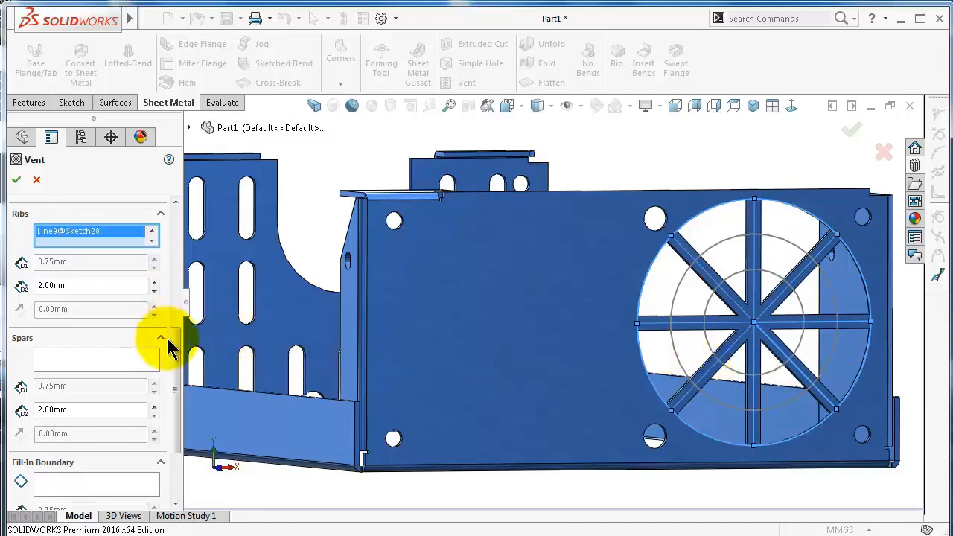
Assign the middle and innermost circles as spars of the vent
{"action": "mouse_move", "coordinate": [171, 342]}
{"action": "left_mouse_down"}
{"action": "mouse_move", "coordinate": [177, 382]}
{"action": "mouse_move", "coordinate": [173, 349]}
{"action": "left_mouse_up"}
{"action": "left_click", "coordinate": [113, 322]}
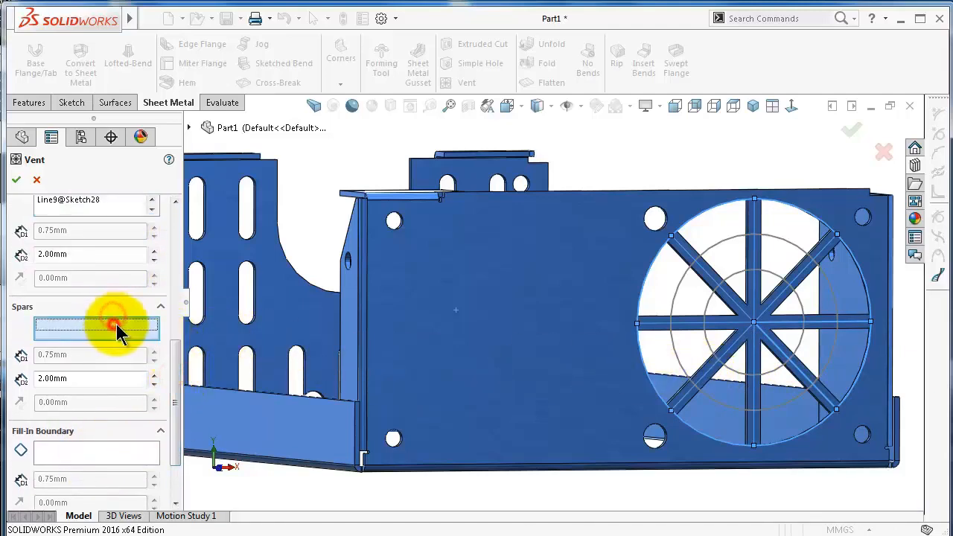
{"action": "left_click", "coordinate": [739, 251]}
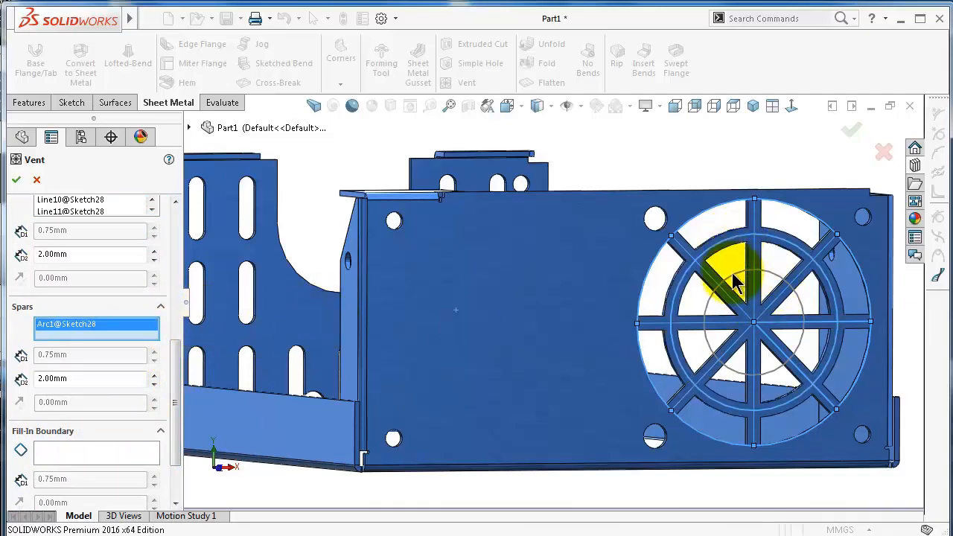
{"action": "left_click", "coordinate": [717, 318]}
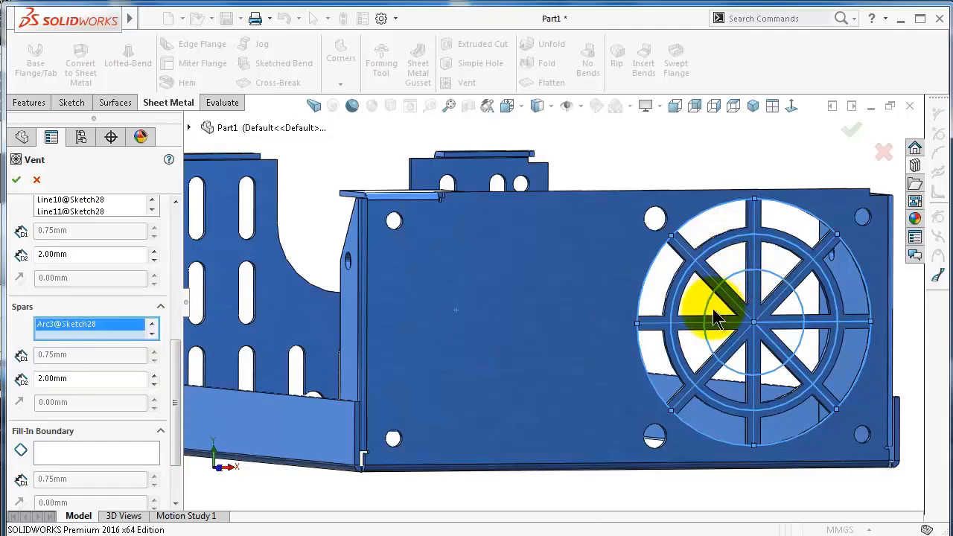
{"action": "scroll", "coordinate": [182, 350], "scroll_direction": "up", "scroll_amount": 2}
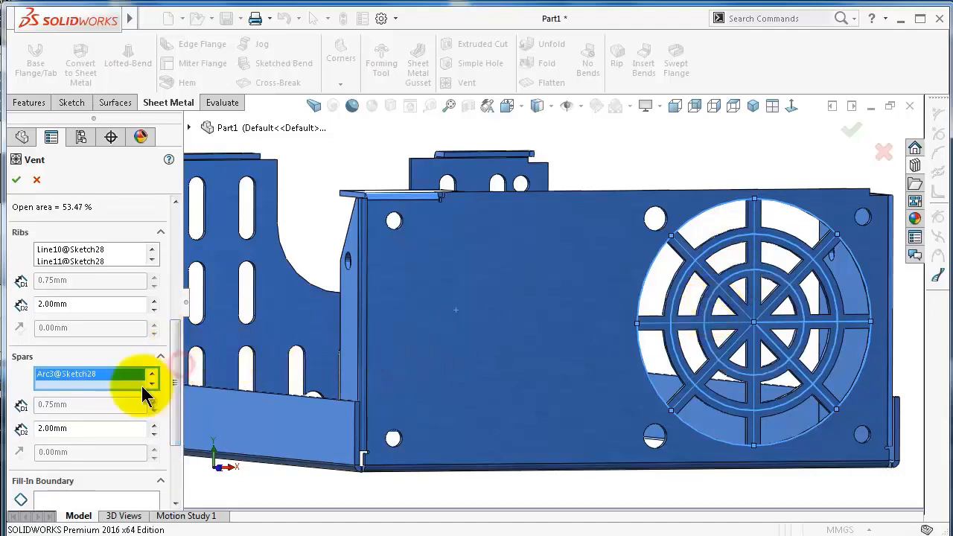
{"action": "scroll", "coordinate": [174, 383], "scroll_direction": "up", "scroll_amount": 2}
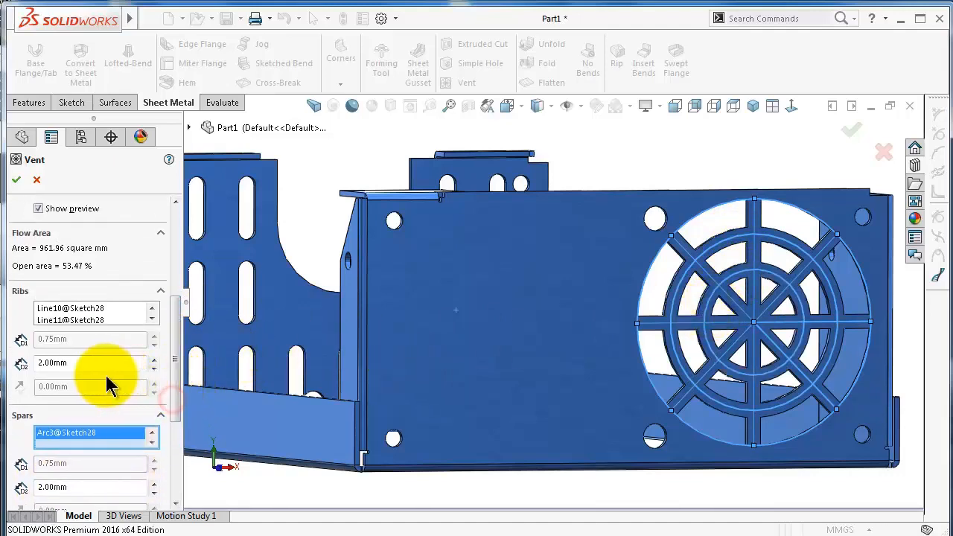
Try a 1 mm fillet radius on the vent openings and inspect the preview
{"action": "scroll", "coordinate": [171, 350], "scroll_direction": "up", "scroll_amount": 3}
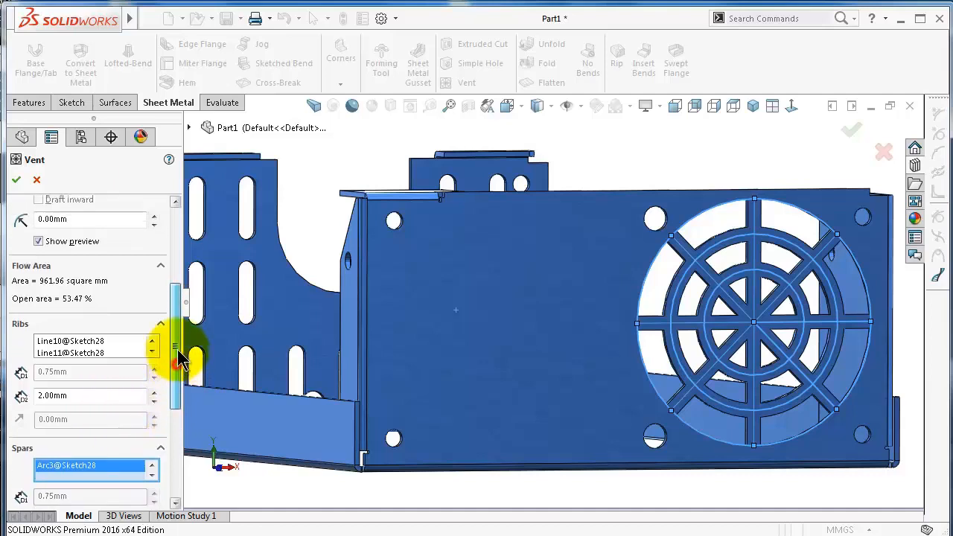
{"action": "scroll", "coordinate": [182, 328], "scroll_direction": "up", "scroll_amount": 2}
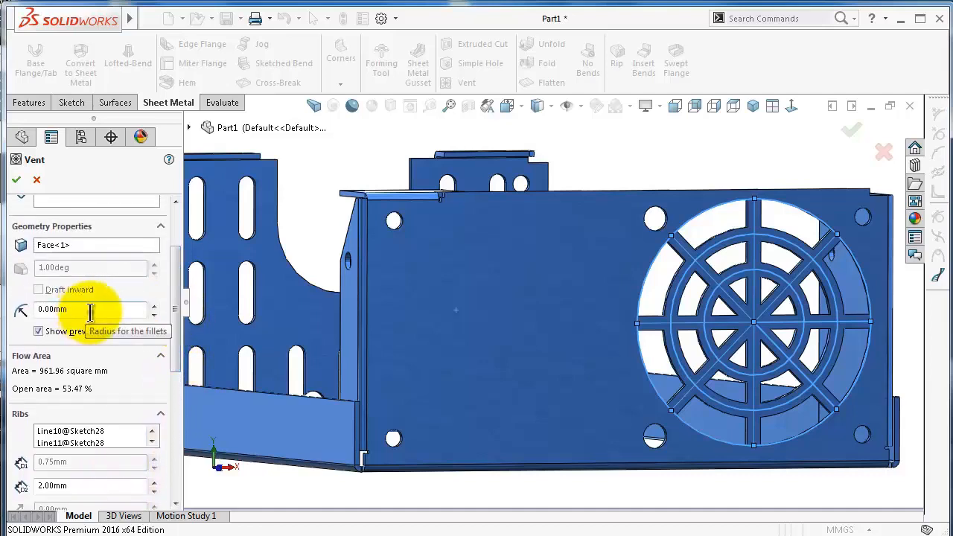
{"action": "left_click_drag", "start_coordinate": [90, 313], "coordinate": [34, 313]}
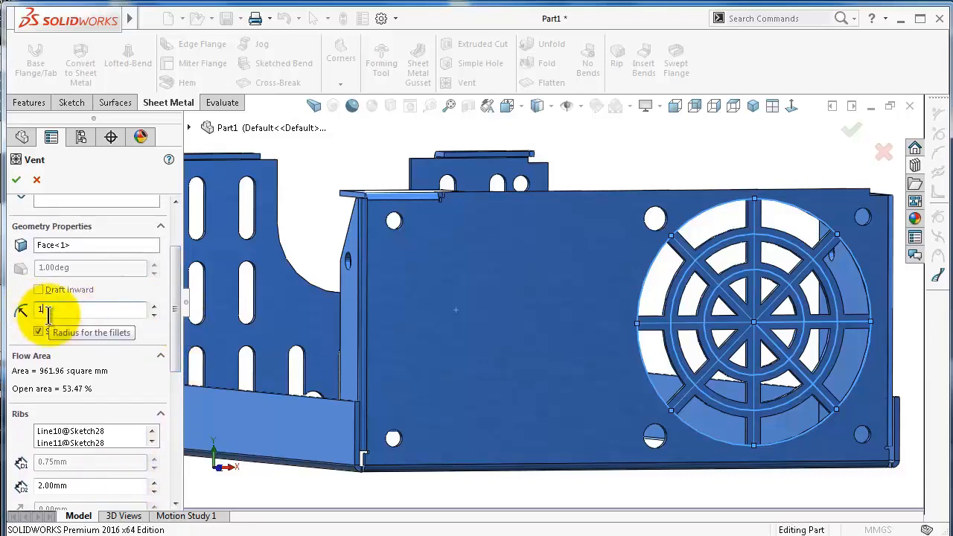
{"action": "type", "text": "1"}
{"action": "key", "text": "Return"}
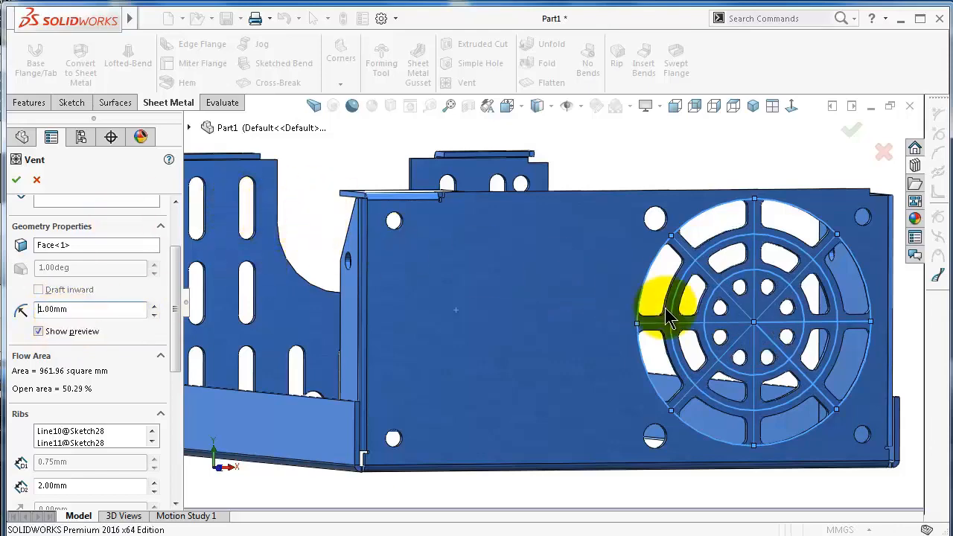
{"action": "mouse_move", "coordinate": [666, 309]}
{"action": "middle_mouse_down"}
{"action": "mouse_move", "coordinate": [643, 308]}
{"action": "mouse_move", "coordinate": [653, 311]}
{"action": "middle_mouse_up"}
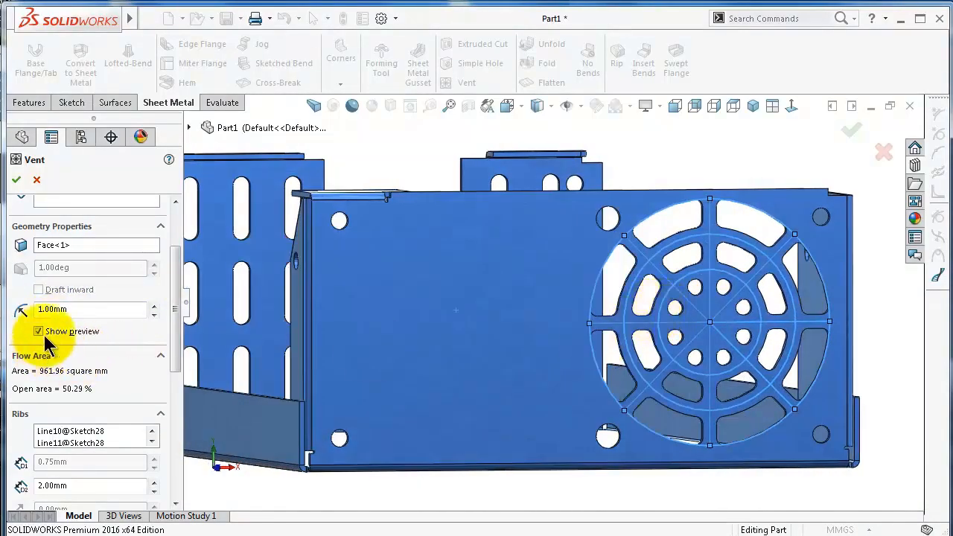
Set the vent's fillet radius to 0.5 mm and accept the vent
{"action": "left_click_drag", "start_coordinate": [79, 312], "coordinate": [41, 311]}
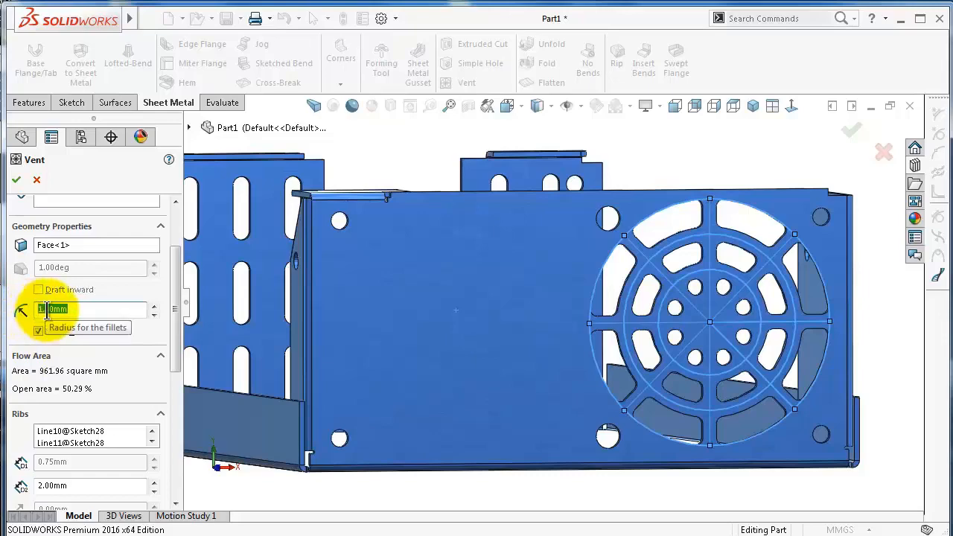
{"action": "type", "text": "0.5"}
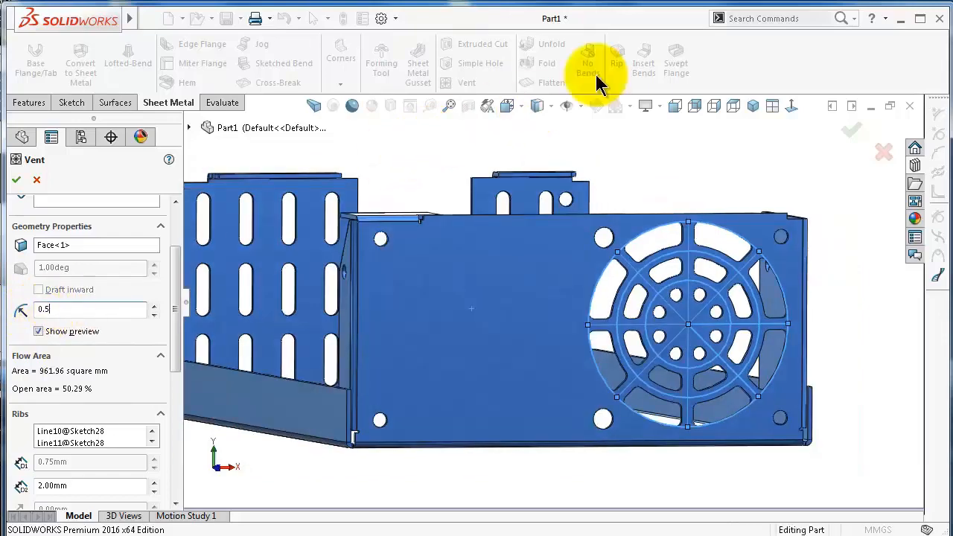
{"action": "key", "text": "Return"}
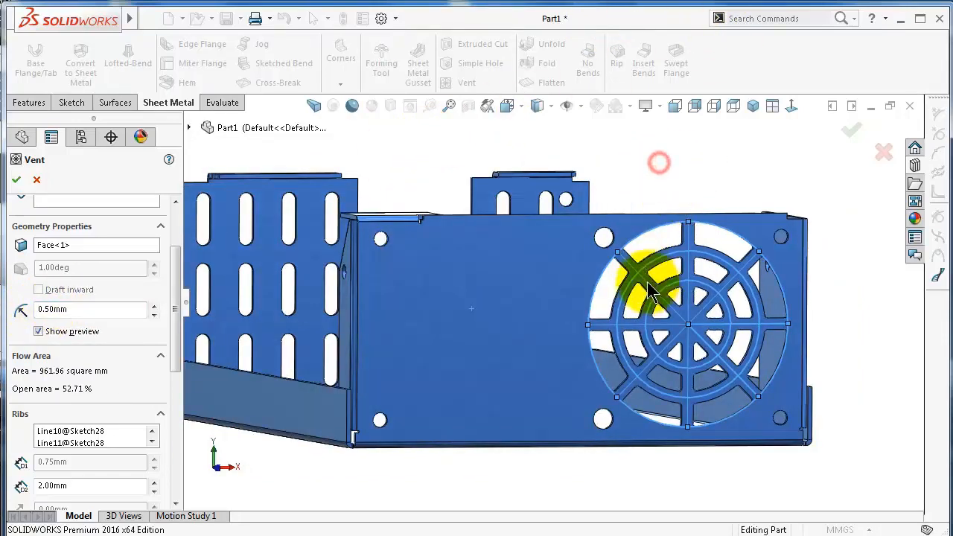
{"action": "mouse_move", "coordinate": [637, 277]}
{"action": "middle_mouse_down"}
{"action": "mouse_move", "coordinate": [660, 279]}
{"action": "mouse_move", "coordinate": [634, 276]}
{"action": "middle_mouse_up"}
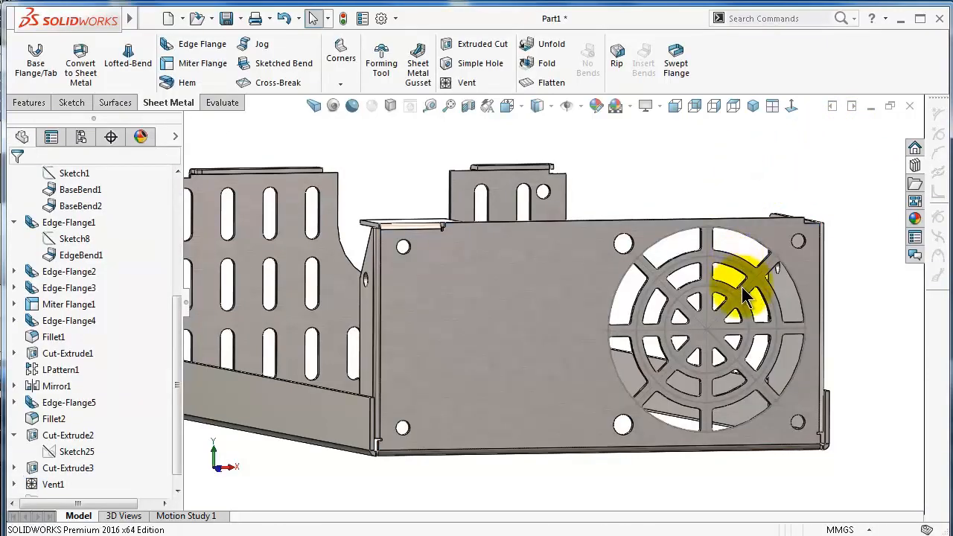
Hide the vent's layout sketch and view the whole enclosure in isometric orientation
{"action": "scroll", "coordinate": [738, 294], "scroll_direction": "down", "scroll_amount": 5}
{"action": "scroll", "coordinate": [742, 298], "scroll_direction": "down", "scroll_amount": 3}
{"action": "left_click", "coordinate": [654, 269]}
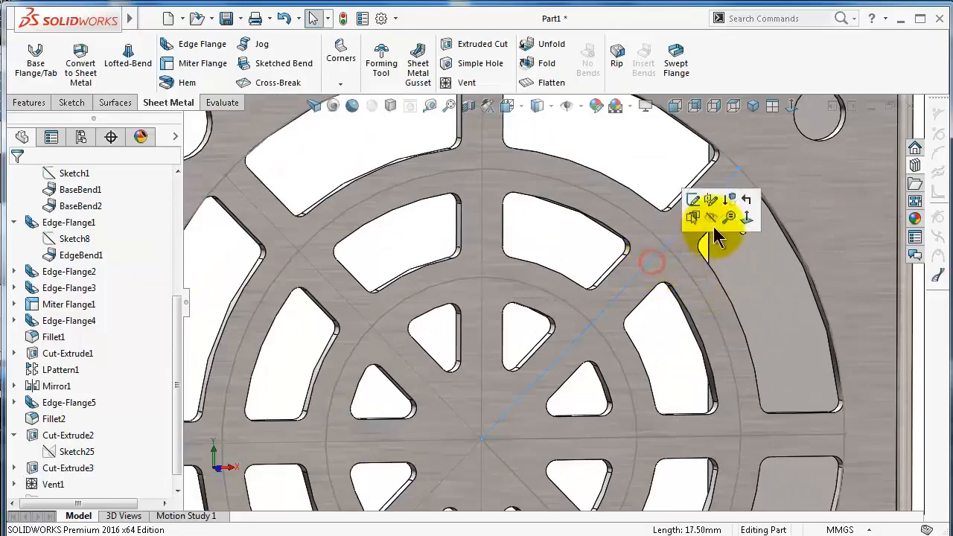
{"action": "scroll", "coordinate": [615, 179], "scroll_direction": "up", "scroll_amount": 5}
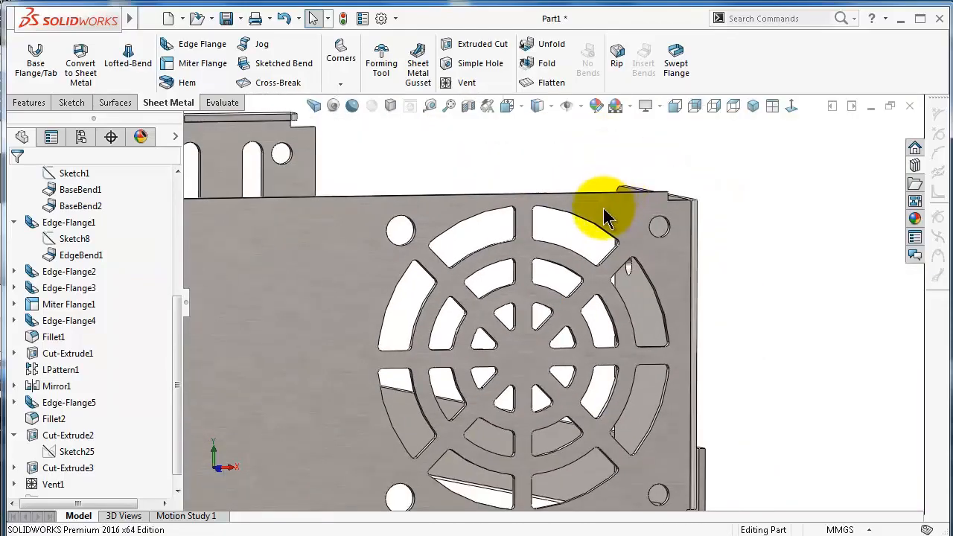
{"action": "key", "text": "ctrl+7"}
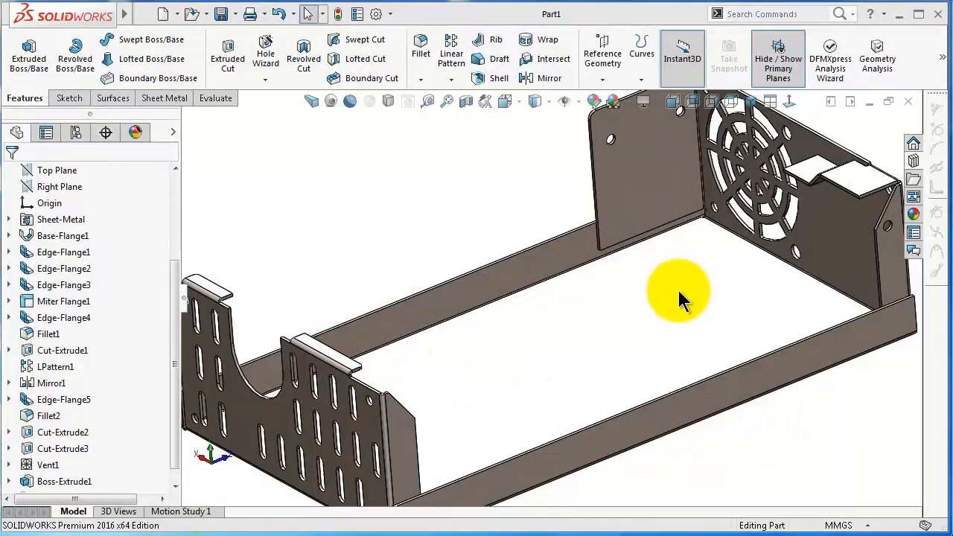
Start a new sketch on the flat face of the bent tab on the slotted end wall, viewed straight on
{"action": "left_click", "coordinate": [415, 221]}
{"action": "scroll", "coordinate": [416, 220], "scroll_direction": "up", "scroll_amount": 2}
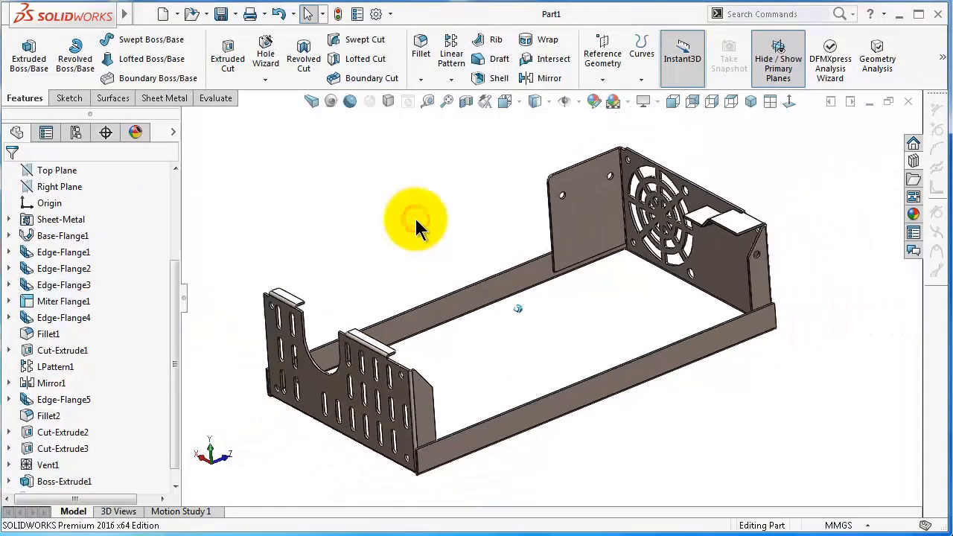
{"action": "middle_click_drag", "start_coordinate": [416, 221], "coordinate": [472, 241]}
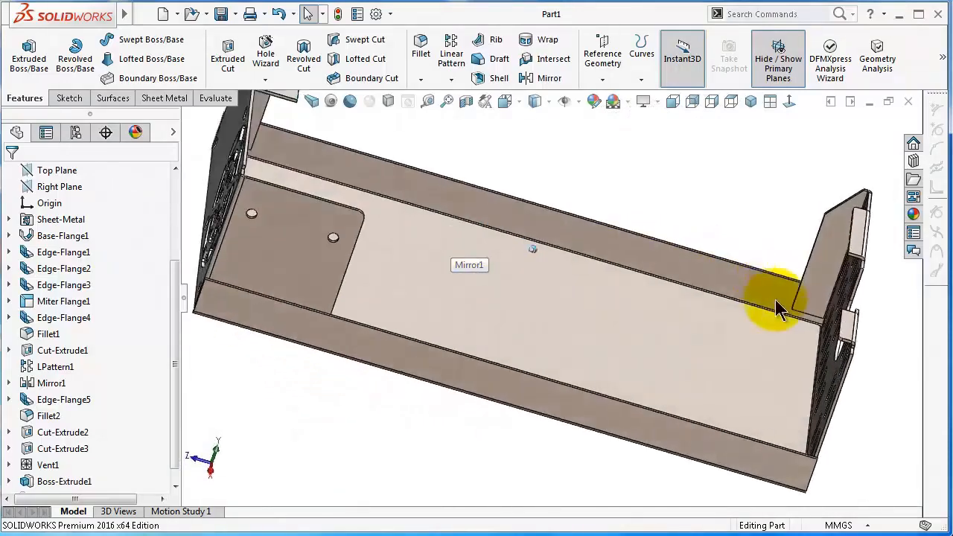
{"action": "left_click", "coordinate": [892, 309]}
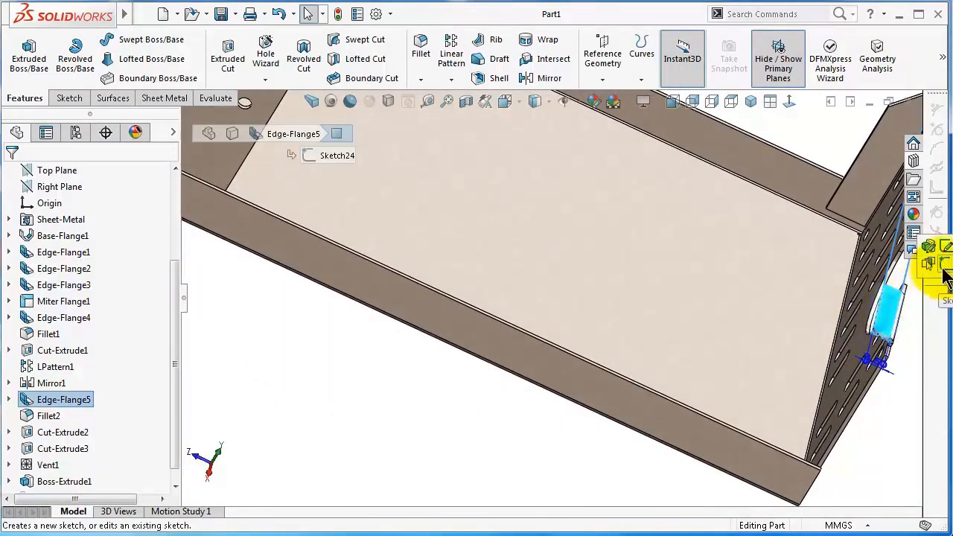
{"action": "left_click", "coordinate": [944, 267]}
{"action": "left_click", "coordinate": [787, 102]}
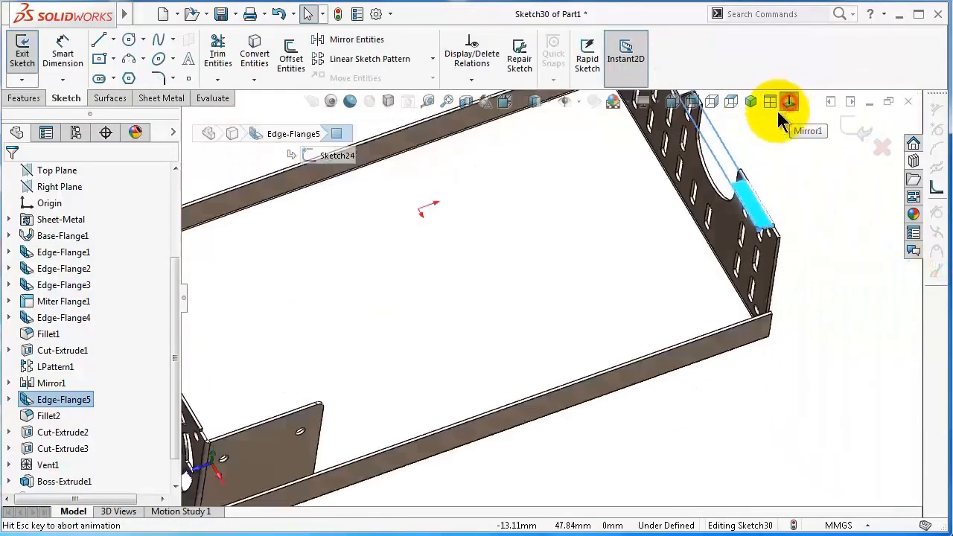
Sketch a center rectangle about 6.5 mm by 2 mm on the bend line of the slotted wall's shorter tab
{"action": "scroll", "coordinate": [625, 149], "scroll_direction": "down", "scroll_amount": 4}
{"action": "scroll", "coordinate": [671, 153], "scroll_direction": "down", "scroll_amount": 1}
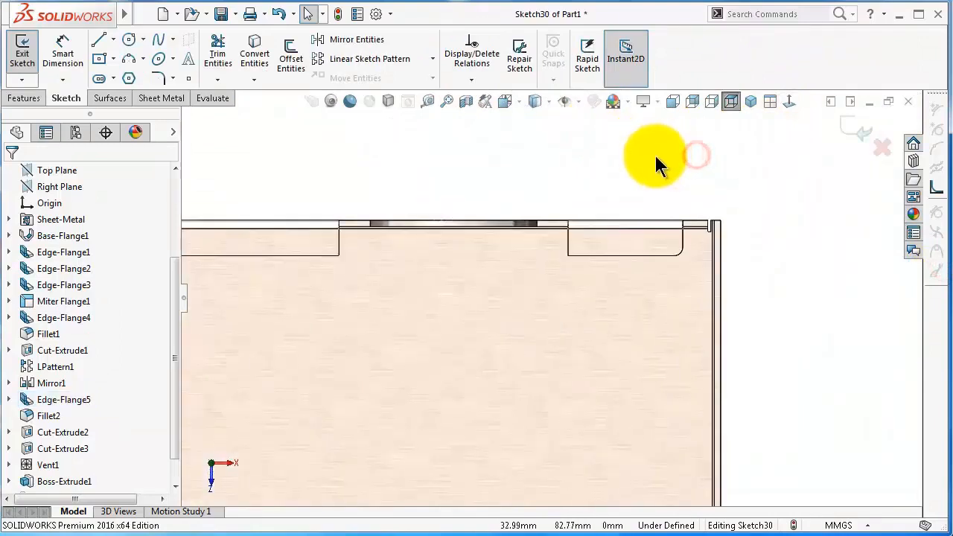
{"action": "scroll", "coordinate": [628, 218], "scroll_direction": "down", "scroll_amount": 3}
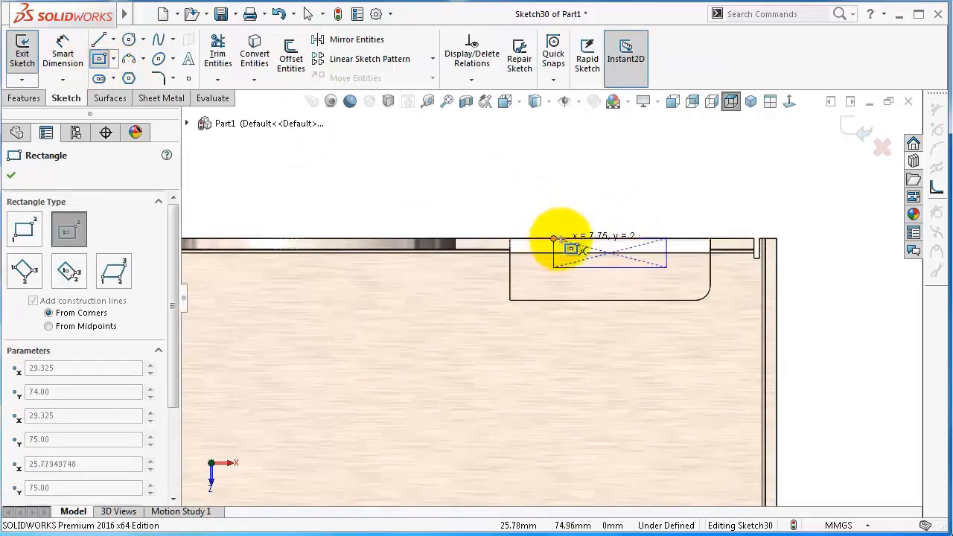
{"action": "left_click", "coordinate": [564, 238]}
{"action": "scroll", "coordinate": [470, 223], "scroll_direction": "up", "scroll_amount": 4}
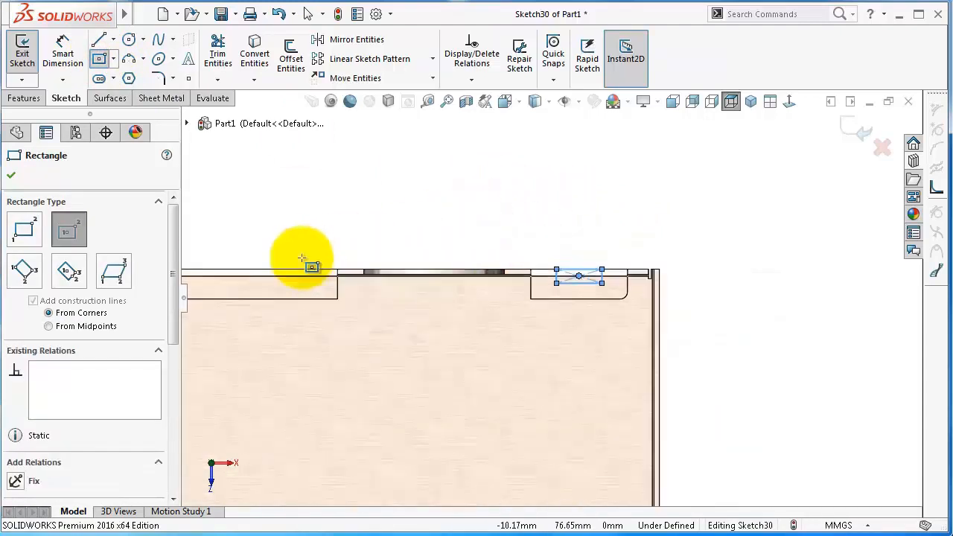
Sketch a second center rectangle centered on the bend line of the slotted wall's longer tab
{"action": "scroll", "coordinate": [298, 263], "scroll_direction": "down", "scroll_amount": 3}
{"action": "scroll", "coordinate": [294, 291], "scroll_direction": "up", "scroll_amount": 2}
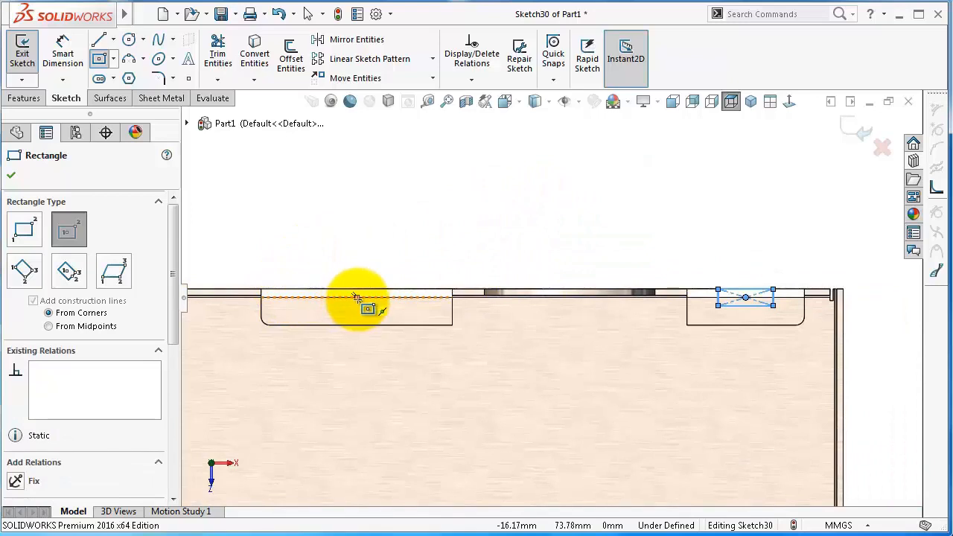
{"action": "left_click", "coordinate": [354, 298]}
{"action": "left_click", "coordinate": [329, 298]}
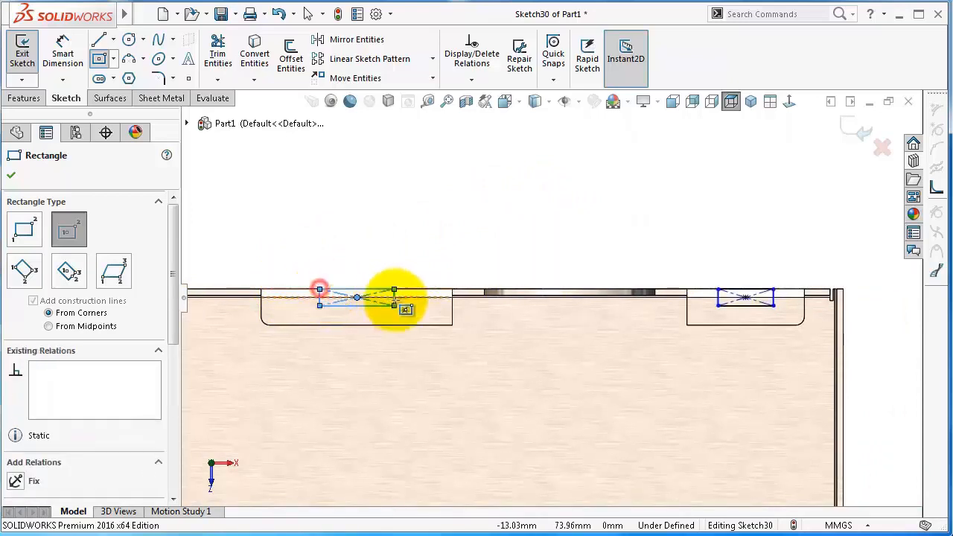
Sketch a third center rectangle about 4.6 mm by 2 mm on the bend line of the vent wall's tab
{"action": "scroll", "coordinate": [570, 320], "scroll_direction": "up", "scroll_amount": 5}
{"action": "scroll", "coordinate": [521, 414], "scroll_direction": "down", "scroll_amount": 8}
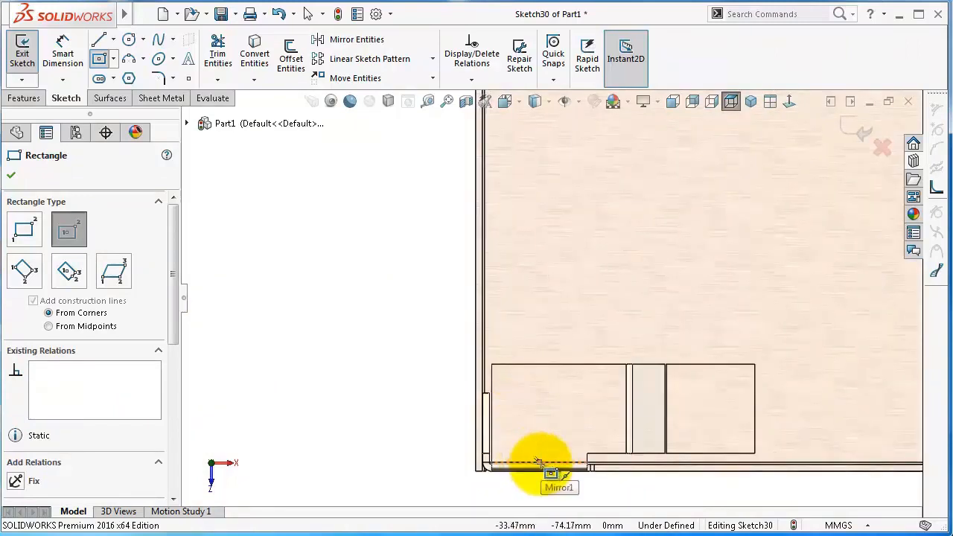
{"action": "left_click", "coordinate": [540, 463]}
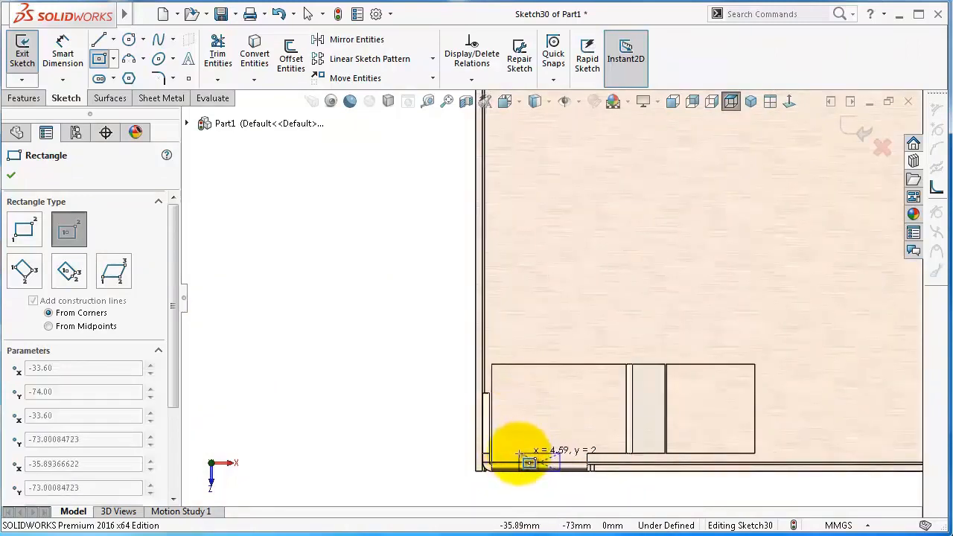
{"action": "left_click", "coordinate": [520, 454]}
{"action": "scroll", "coordinate": [492, 474], "scroll_direction": "down", "scroll_amount": 4}
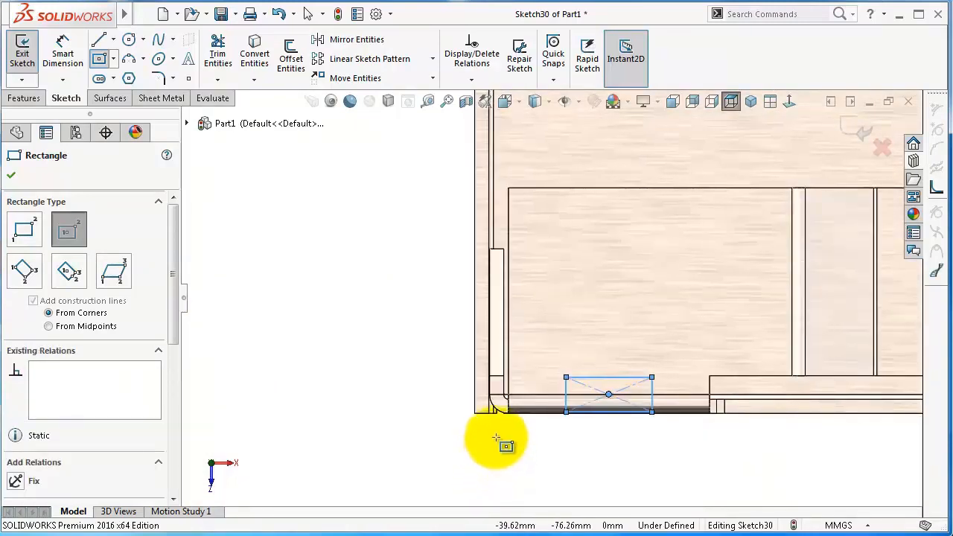
{"action": "key", "text": "Escape"}
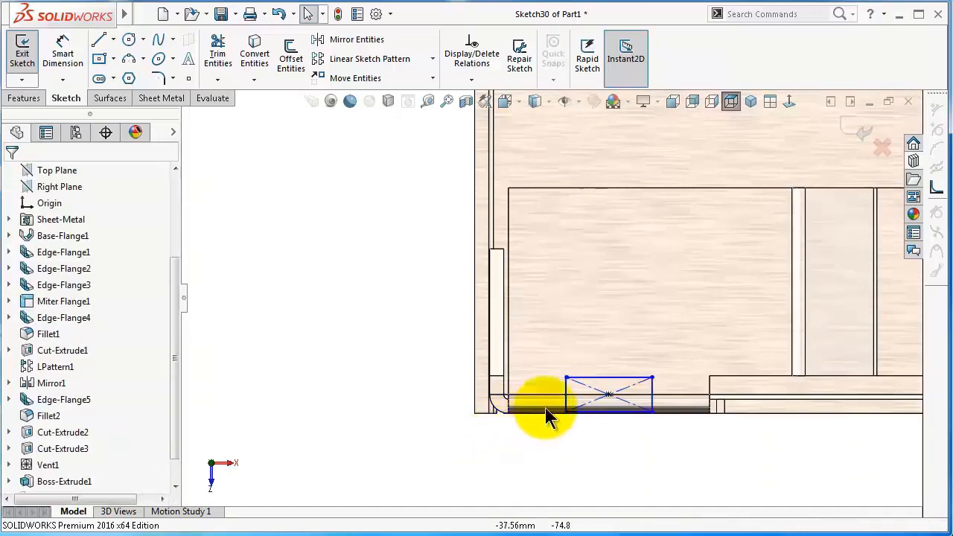
{"action": "left_click", "coordinate": [600, 378]}
{"action": "scroll", "coordinate": [613, 372], "scroll_direction": "up", "scroll_amount": 8}
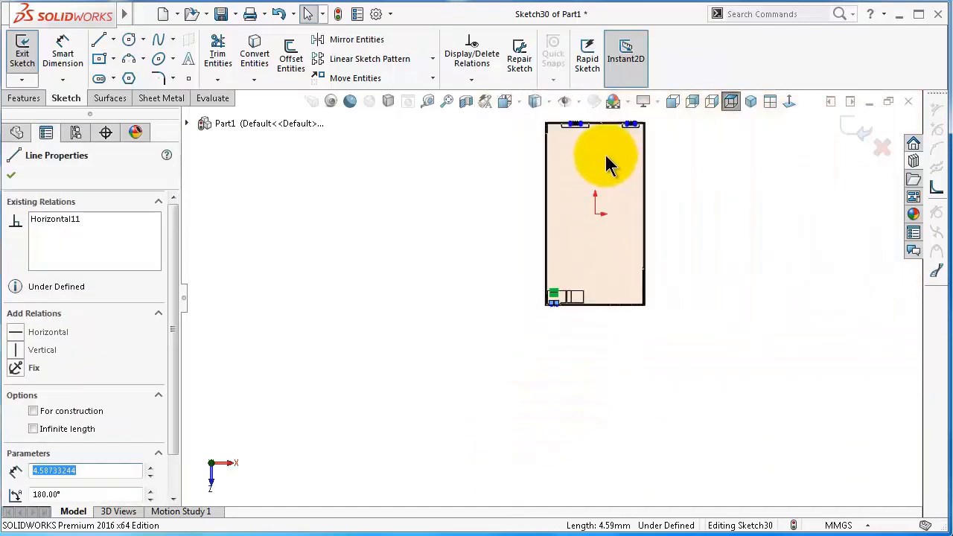
{"action": "scroll", "coordinate": [569, 153], "scroll_direction": "down", "scroll_amount": 8}
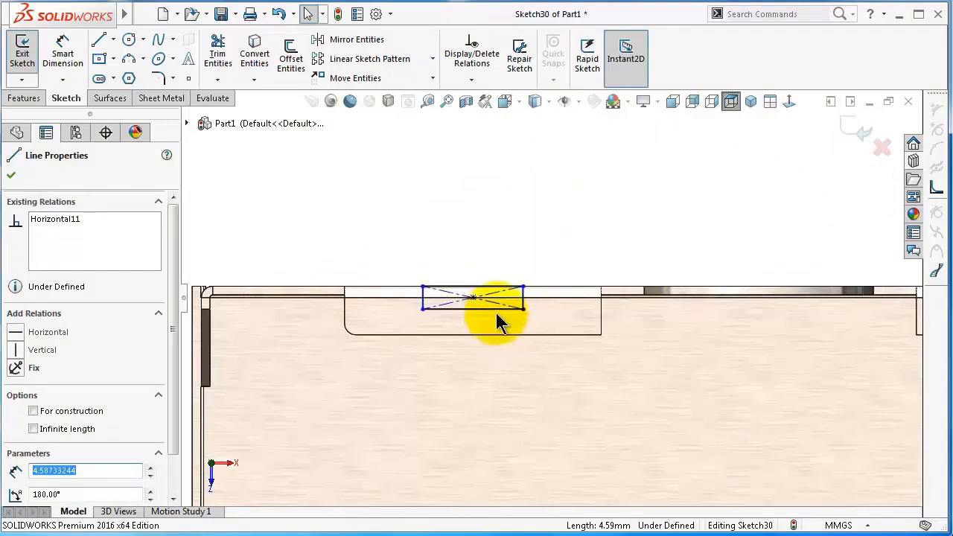
{"action": "left_click", "coordinate": [496, 310], "text": "ctrl"}
{"action": "scroll", "coordinate": [628, 319], "scroll_direction": "up", "scroll_amount": 3}
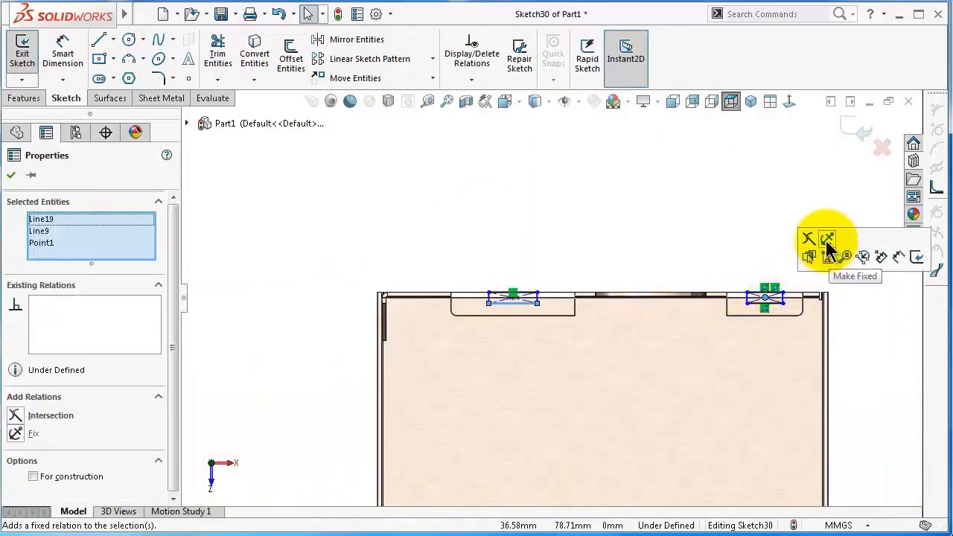
{"action": "left_click", "coordinate": [529, 208]}
Make the long edges of the two rectangles on the slotted wall's tabs equal in length
{"action": "scroll", "coordinate": [749, 313], "scroll_direction": "down", "scroll_amount": 3}
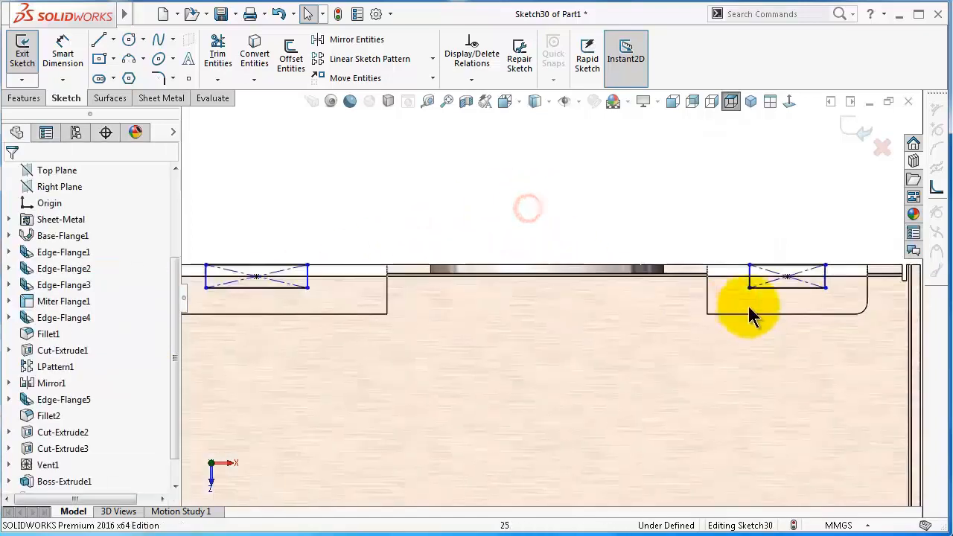
{"action": "left_click", "coordinate": [769, 289]}
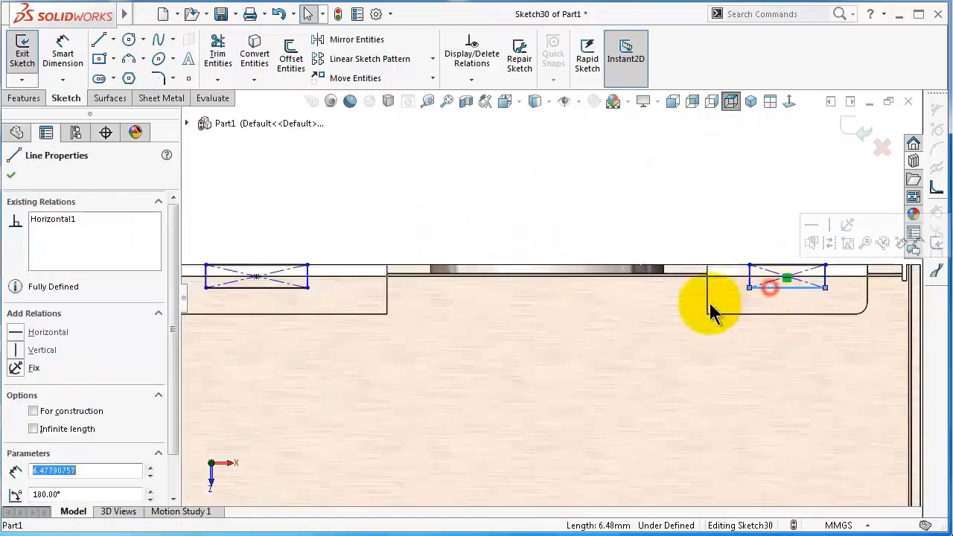
{"action": "left_click", "coordinate": [241, 288], "text": "ctrl"}
{"action": "left_click", "coordinate": [369, 224]}
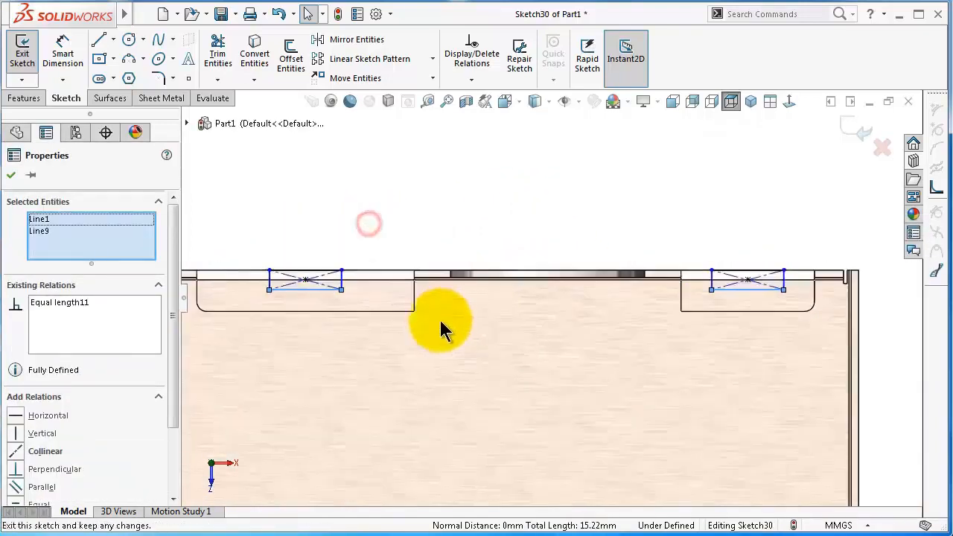
Make the long edge of the vent wall's rectangle equal to the long edges of the other two rectangles
{"action": "scroll", "coordinate": [439, 373], "scroll_direction": "up", "scroll_amount": 5}
{"action": "scroll", "coordinate": [528, 413], "scroll_direction": "down", "scroll_amount": 5}
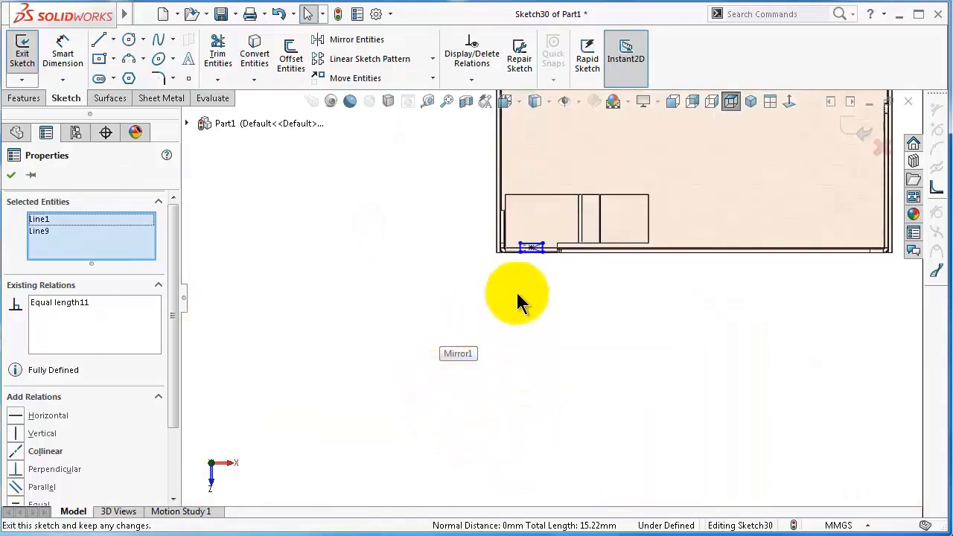
{"action": "scroll", "coordinate": [568, 210], "scroll_direction": "down", "scroll_amount": 3}
{"action": "scroll", "coordinate": [568, 210], "scroll_direction": "down", "scroll_amount": 5}
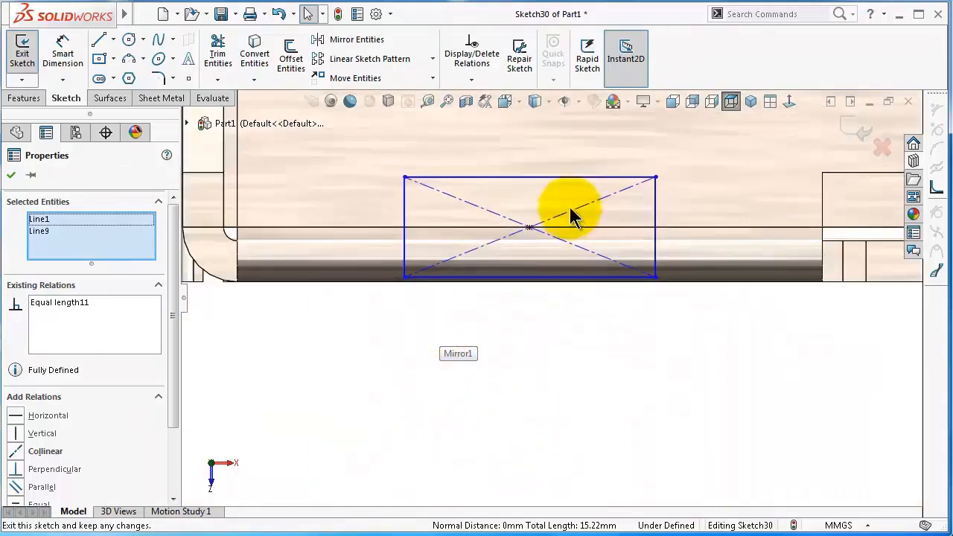
{"action": "left_click", "coordinate": [568, 178], "text": "ctrl"}
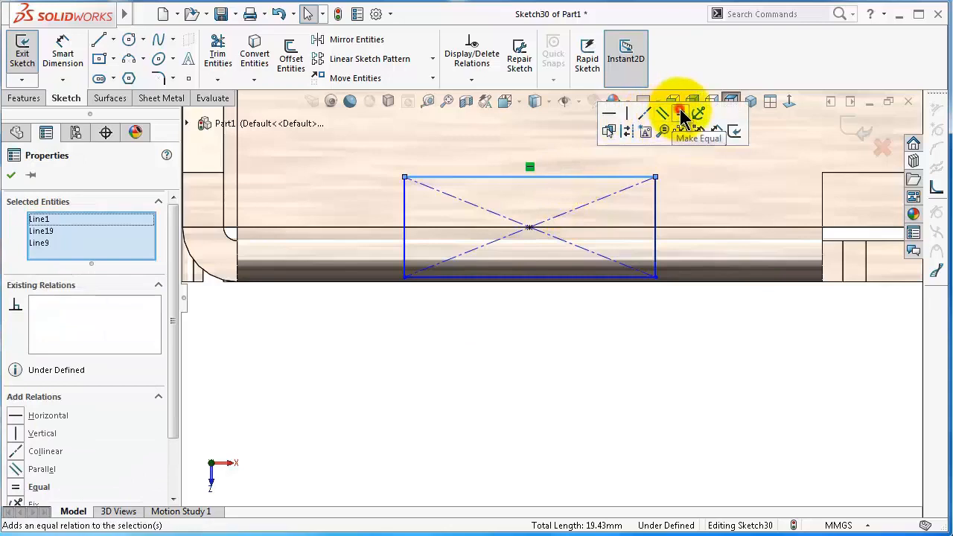
{"action": "left_click", "coordinate": [622, 356]}
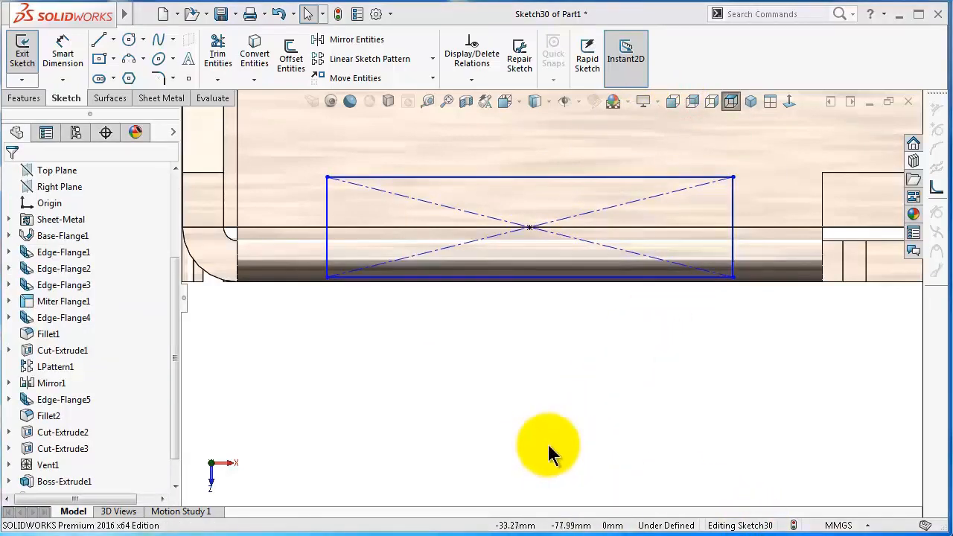
Set the long edge of the vent wall tab's rectangle to 5 mm
{"action": "right_click_drag", "start_coordinate": [549, 444], "coordinate": [540, 350]}
{"action": "left_click", "coordinate": [528, 179]}
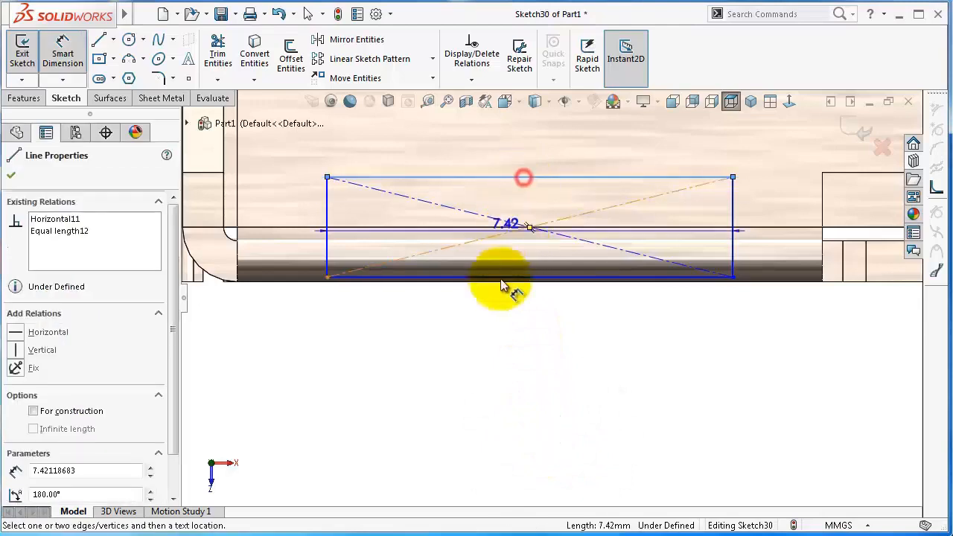
{"action": "left_click", "coordinate": [492, 370]}
{"action": "key", "text": "Return"}
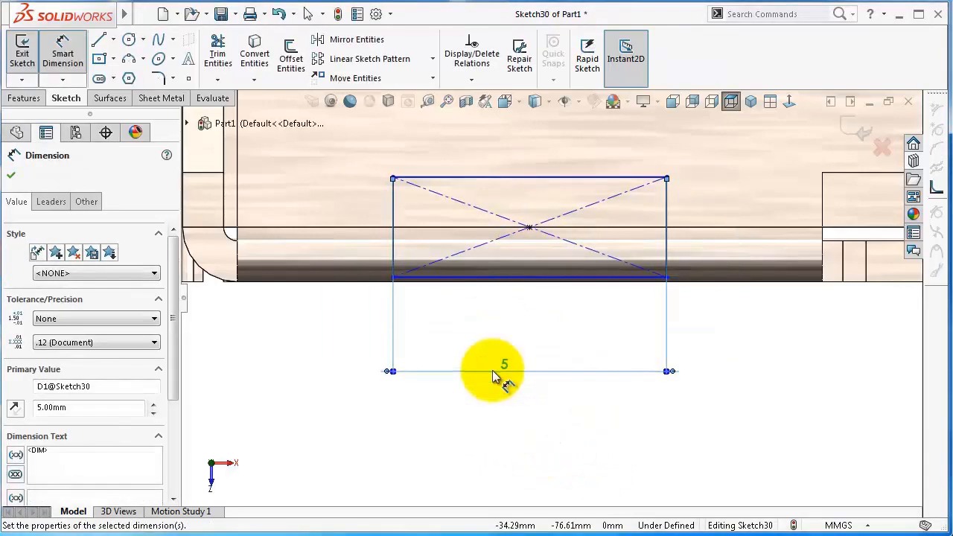
{"action": "left_click", "coordinate": [282, 391]}
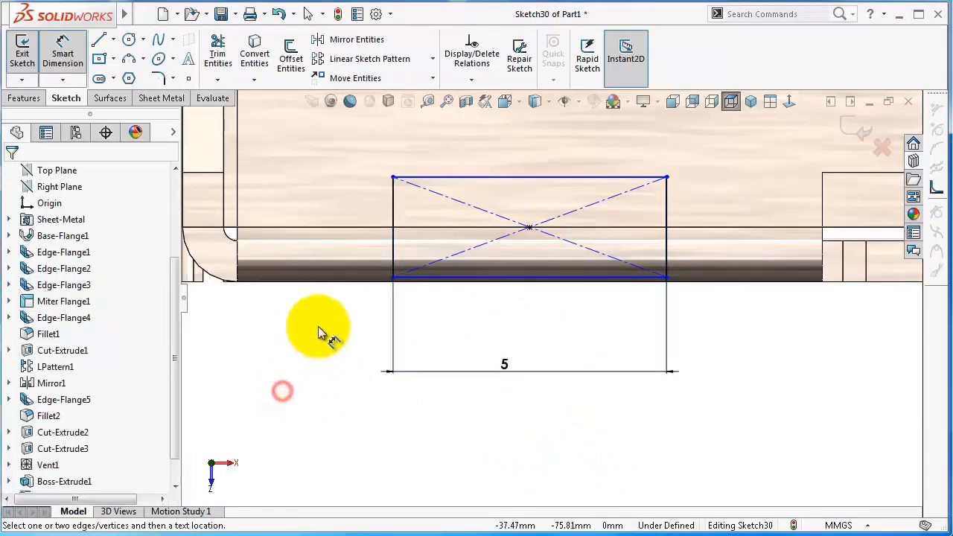
{"action": "key", "text": "Escape"}
Make the outer long edge of the vent wall's rectangle collinear with the outer edge of the bend
{"action": "left_click", "coordinate": [433, 277]}
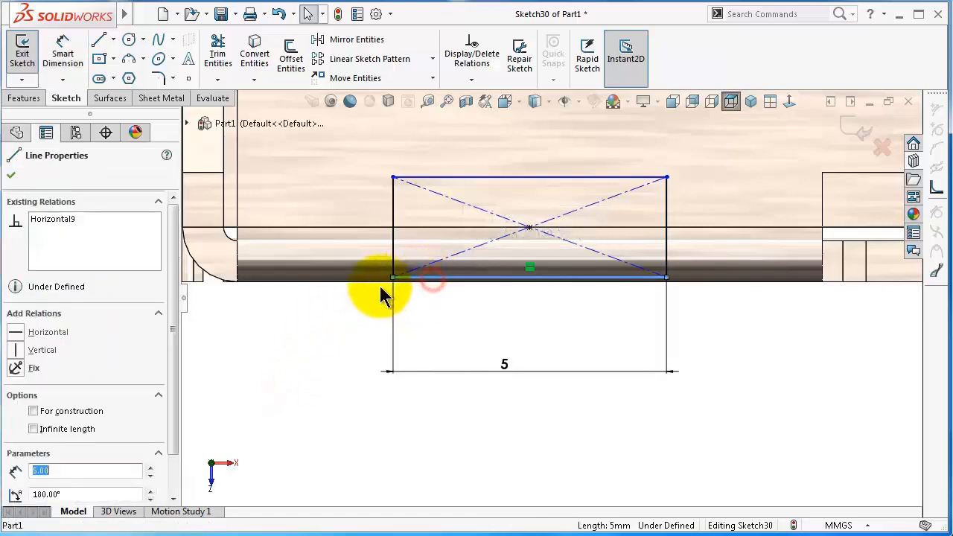
{"action": "left_click", "coordinate": [367, 283], "text": "ctrl"}
{"action": "left_click", "coordinate": [362, 303]}
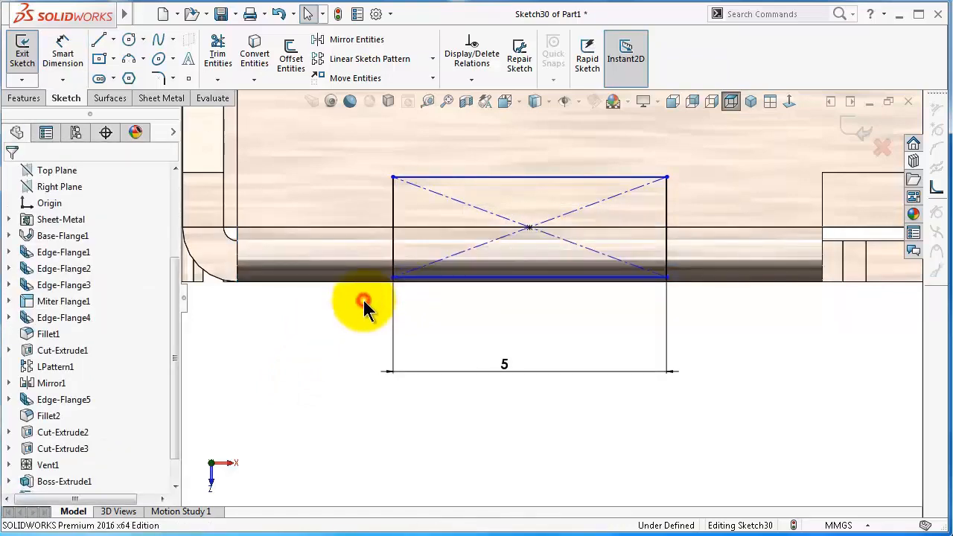
{"action": "mouse_move", "coordinate": [461, 292]}
{"action": "middle_mouse_down"}
{"action": "mouse_move", "coordinate": [485, 276]}
{"action": "mouse_move", "coordinate": [488, 292]}
{"action": "middle_mouse_up"}
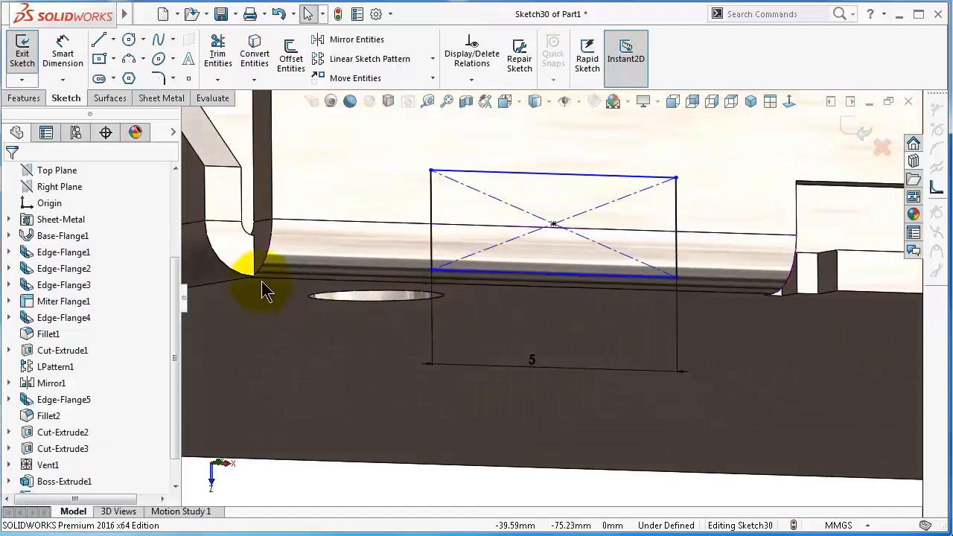
{"action": "left_click", "coordinate": [529, 284]}
{"action": "left_click", "coordinate": [532, 273], "text": "ctrl"}
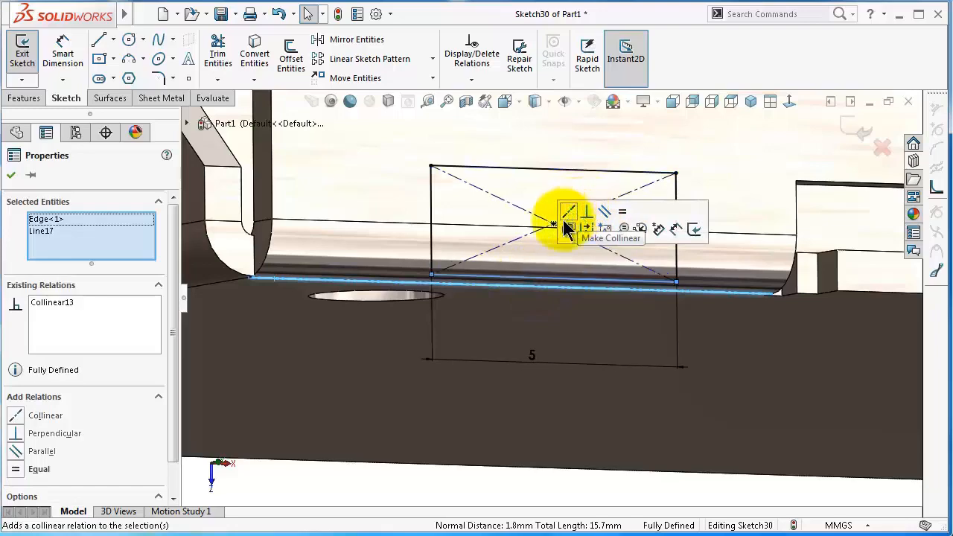
{"action": "mouse_move", "coordinate": [564, 228]}
{"action": "middle_mouse_down"}
{"action": "mouse_move", "coordinate": [521, 255]}
{"action": "mouse_move", "coordinate": [502, 249]}
{"action": "mouse_move", "coordinate": [535, 271]}
{"action": "mouse_move", "coordinate": [479, 386]}
{"action": "middle_mouse_up"}
{"action": "key", "text": "z"}
{"action": "key", "text": "z"}
{"action": "left_click", "coordinate": [455, 397]}
Extrude-cut the rectangles through the tab bends with the Up To Surface end condition, ending at the slotted wall's narrow edge face beside the tab
{"action": "key", "text": "z"}
{"action": "key", "text": "z"}
{"action": "key", "text": "z"}
{"action": "key", "text": "z"}
{"action": "key", "text": "z"}
{"action": "key", "text": "z"}
{"action": "key", "text": "z"}
{"action": "key", "text": "z"}
{"action": "key", "text": "z"}
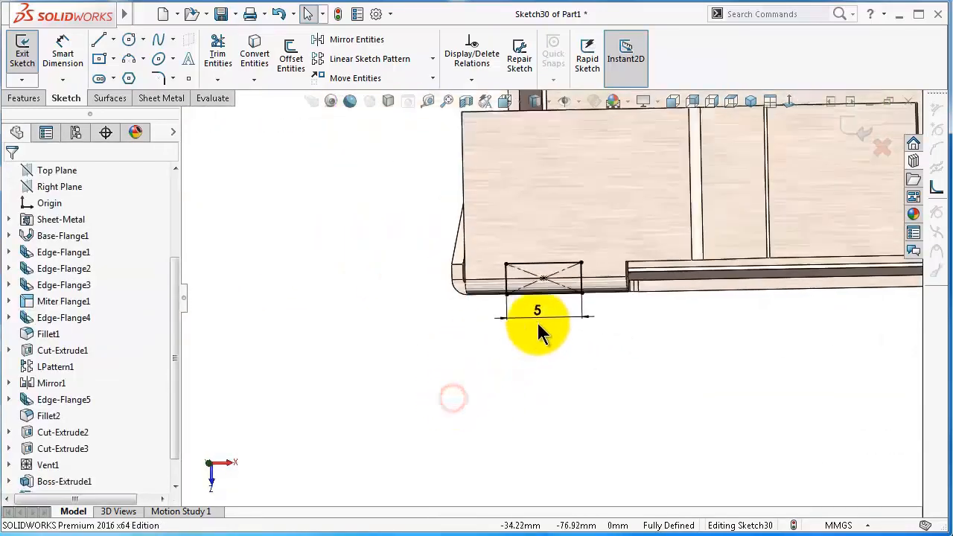
{"action": "key", "text": "z"}
{"action": "key", "text": "z"}
{"action": "key", "text": "z"}
{"action": "key", "text": "z"}
{"action": "key", "text": "z"}
{"action": "key", "text": "z"}
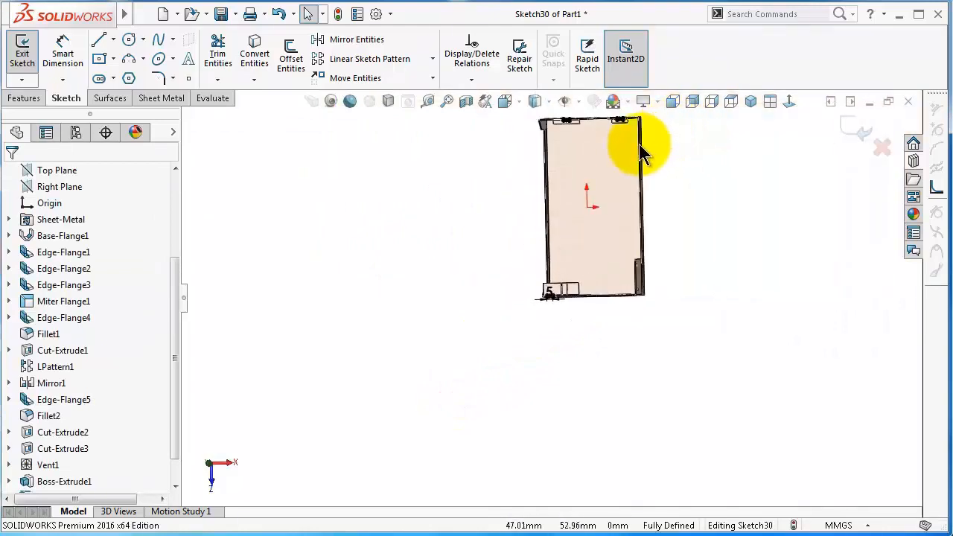
{"action": "scroll", "coordinate": [624, 140], "scroll_direction": "down", "scroll_amount": 10}
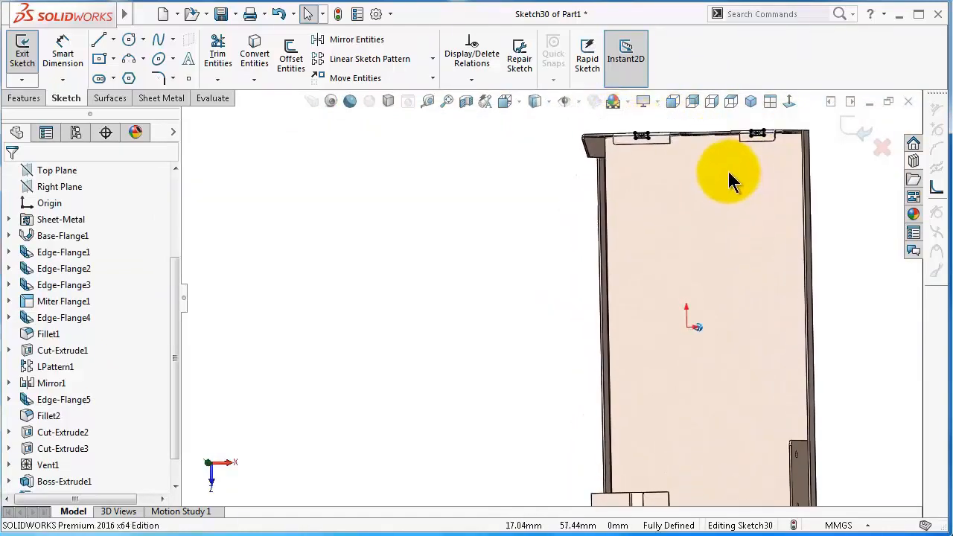
{"action": "middle_click_drag", "start_coordinate": [646, 201], "coordinate": [646, 266]}
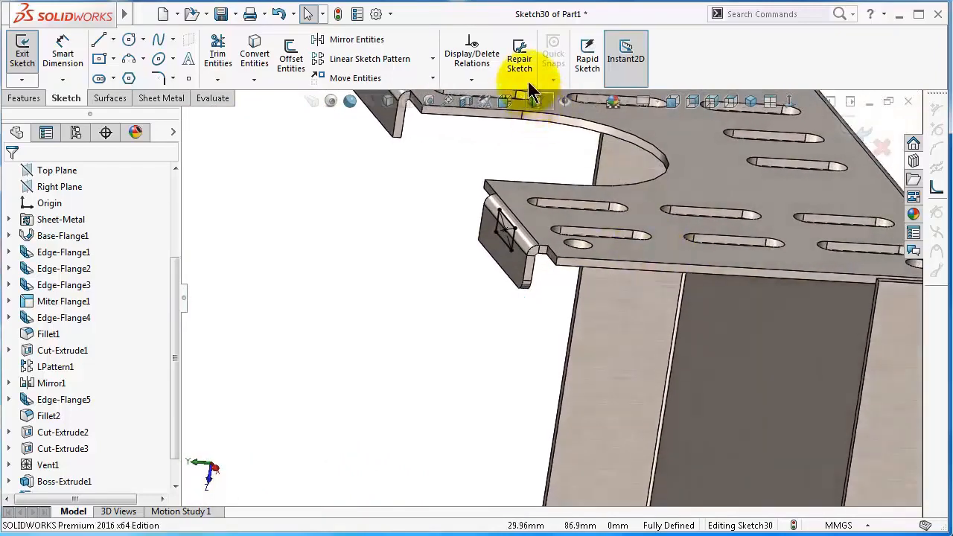
{"action": "left_click", "coordinate": [161, 98]}
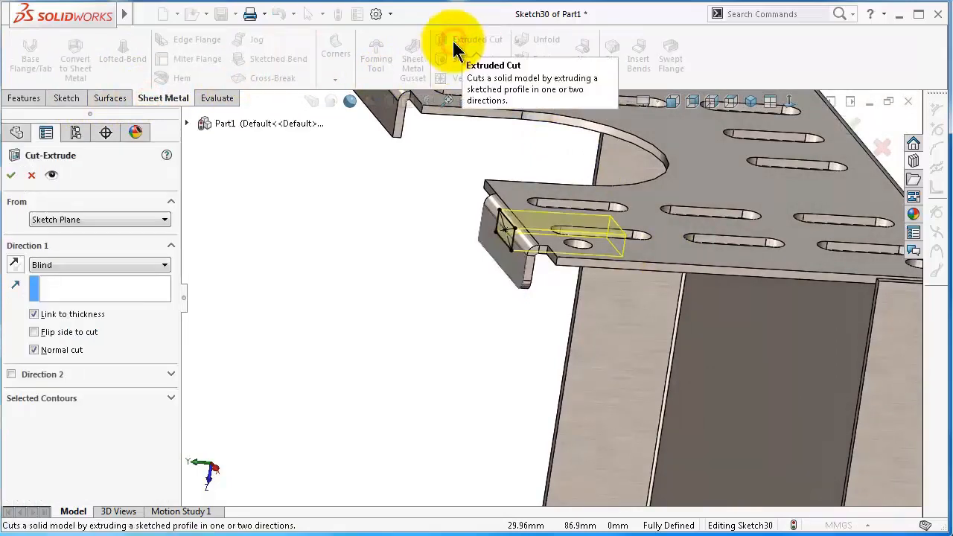
{"action": "middle_click_drag", "start_coordinate": [466, 173], "coordinate": [374, 207]}
{"action": "scroll", "coordinate": [671, 268], "scroll_direction": "down", "scroll_amount": 3}
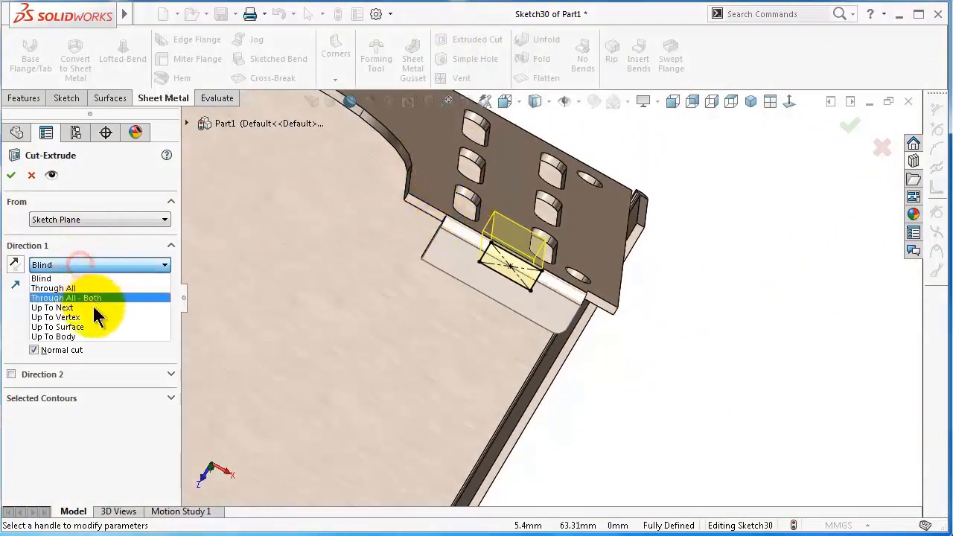
{"action": "left_click", "coordinate": [92, 326]}
{"action": "left_click", "coordinate": [425, 207]}
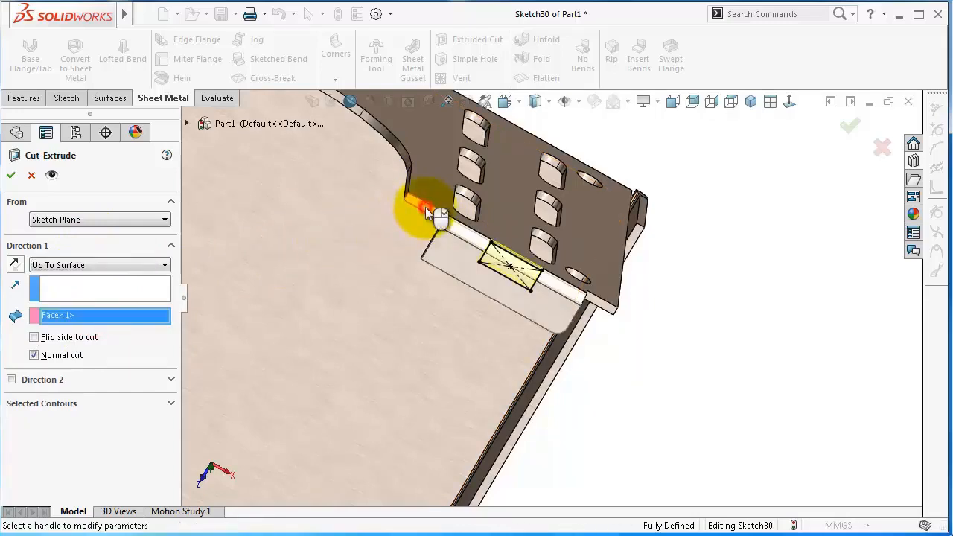
{"action": "middle_click_drag", "start_coordinate": [532, 261], "coordinate": [595, 268]}
{"action": "scroll", "coordinate": [558, 268], "scroll_direction": "down", "scroll_amount": 2}
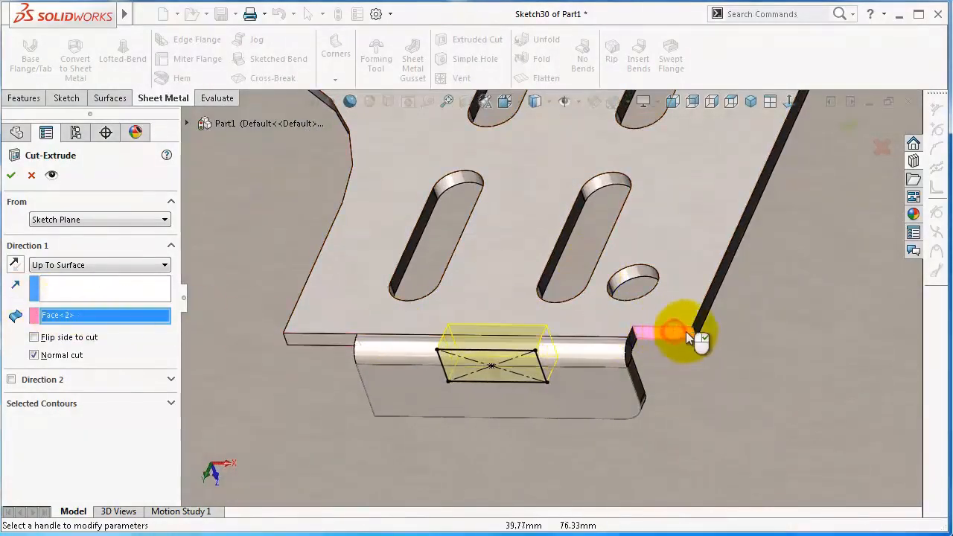
{"action": "middle_click_drag", "start_coordinate": [686, 331], "coordinate": [692, 334]}
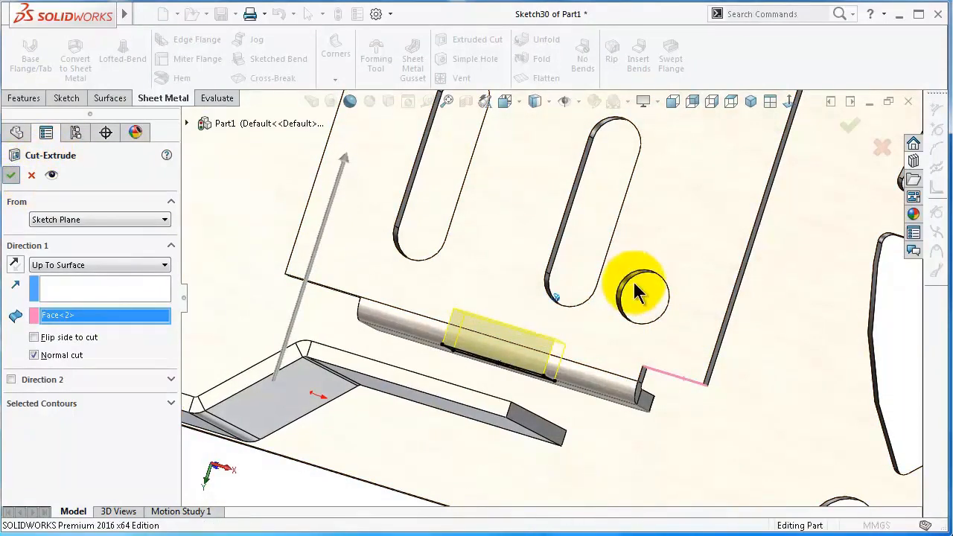
Turn off the shading effects in the model view and look over the vent wall's tab and side flange
{"action": "mouse_move", "coordinate": [635, 283]}
{"action": "middle_mouse_down"}
{"action": "mouse_move", "coordinate": [594, 398]}
{"action": "mouse_move", "coordinate": [511, 396]}
{"action": "mouse_move", "coordinate": [524, 397]}
{"action": "mouse_move", "coordinate": [455, 425]}
{"action": "mouse_move", "coordinate": [514, 473]}
{"action": "middle_mouse_up"}
{"action": "scroll", "coordinate": [369, 432], "scroll_direction": "down", "scroll_amount": 3}
{"action": "left_click", "coordinate": [330, 302]}
{"action": "scroll", "coordinate": [365, 395], "scroll_direction": "down", "scroll_amount": 3}
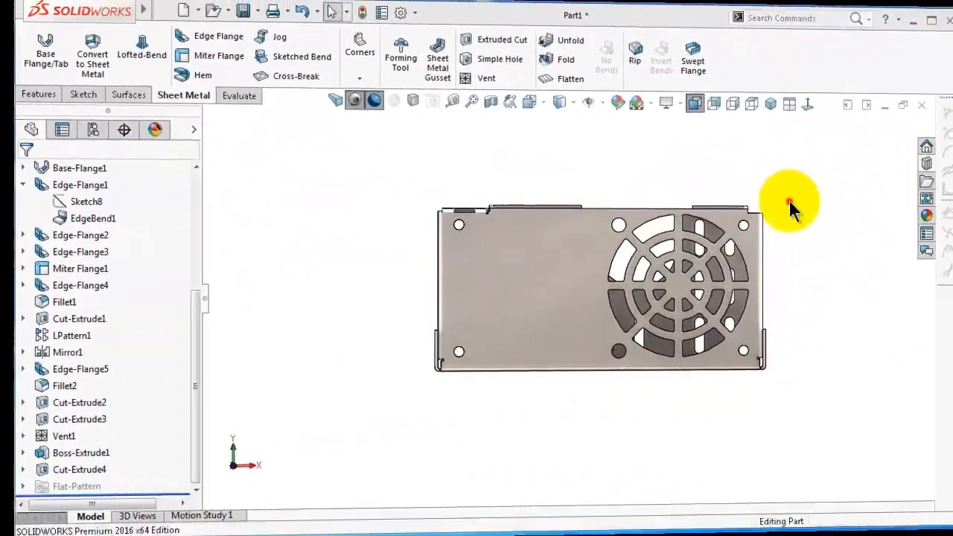
{"action": "scroll", "coordinate": [789, 205], "scroll_direction": "down", "scroll_amount": 5}
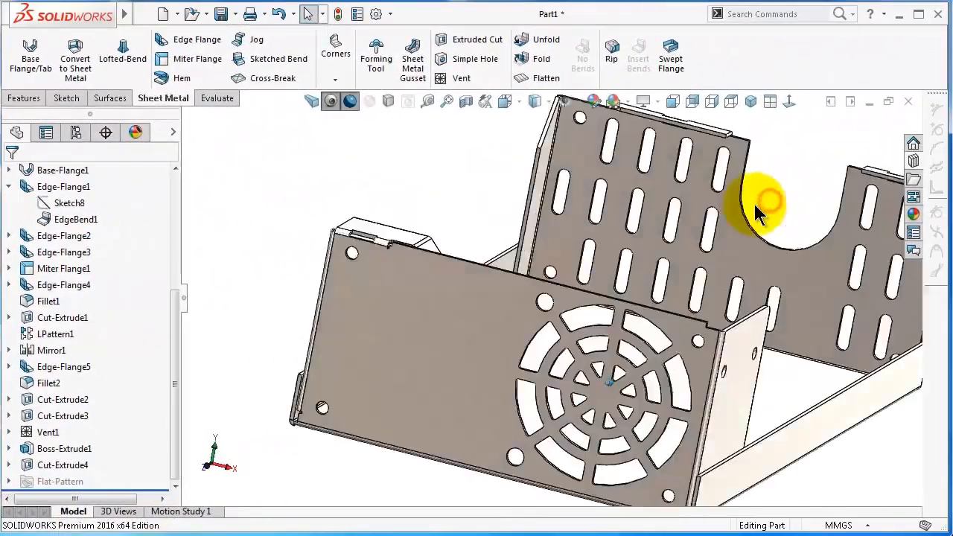
{"action": "scroll", "coordinate": [615, 358], "scroll_direction": "down", "scroll_amount": 3}
{"action": "scroll", "coordinate": [297, 391], "scroll_direction": "down", "scroll_amount": 2}
{"action": "middle_click_drag", "start_coordinate": [383, 379], "coordinate": [402, 280]}
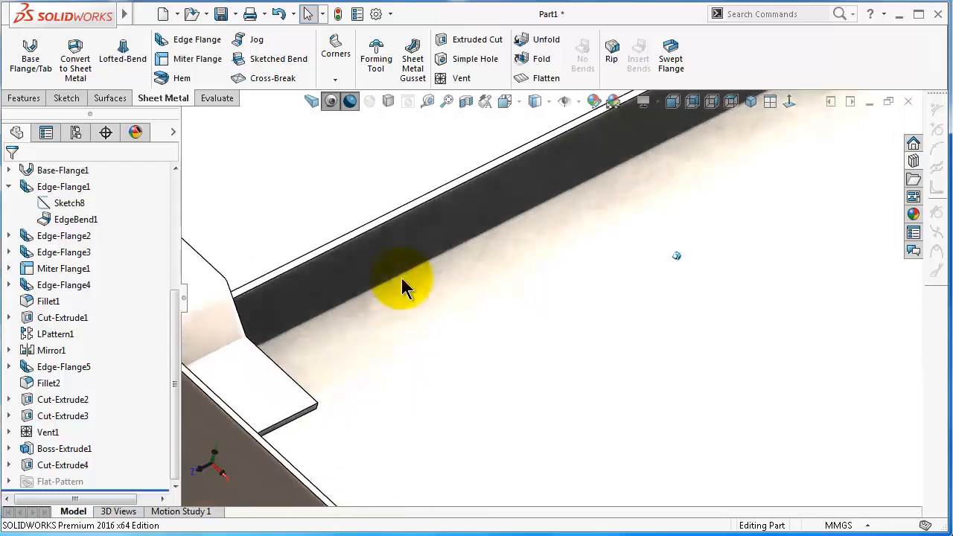
{"action": "left_click", "coordinate": [336, 102]}
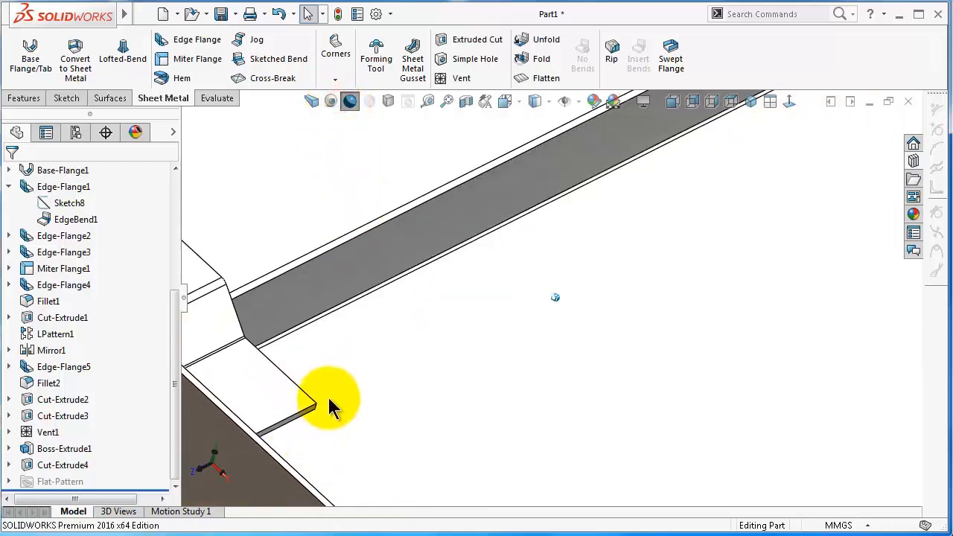
{"action": "middle_click_drag", "start_coordinate": [328, 402], "coordinate": [319, 373]}
{"action": "scroll", "coordinate": [319, 372], "scroll_direction": "up", "scroll_amount": 3}
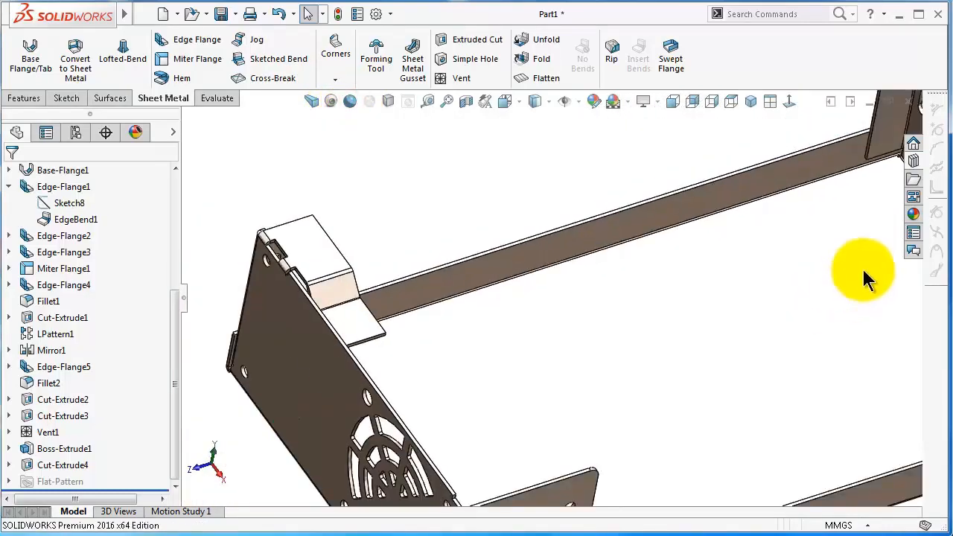
Start a symmetric fillet with a 1 mm radius and select the sharp free corner of the first slotted wall tab
{"action": "middle_click_drag", "start_coordinate": [863, 272], "coordinate": [809, 268]}
{"action": "scroll", "coordinate": [863, 290], "scroll_direction": "down", "scroll_amount": 3}
{"action": "scroll", "coordinate": [819, 310], "scroll_direction": "up", "scroll_amount": 3}
{"action": "scroll", "coordinate": [675, 350], "scroll_direction": "down", "scroll_amount": 3}
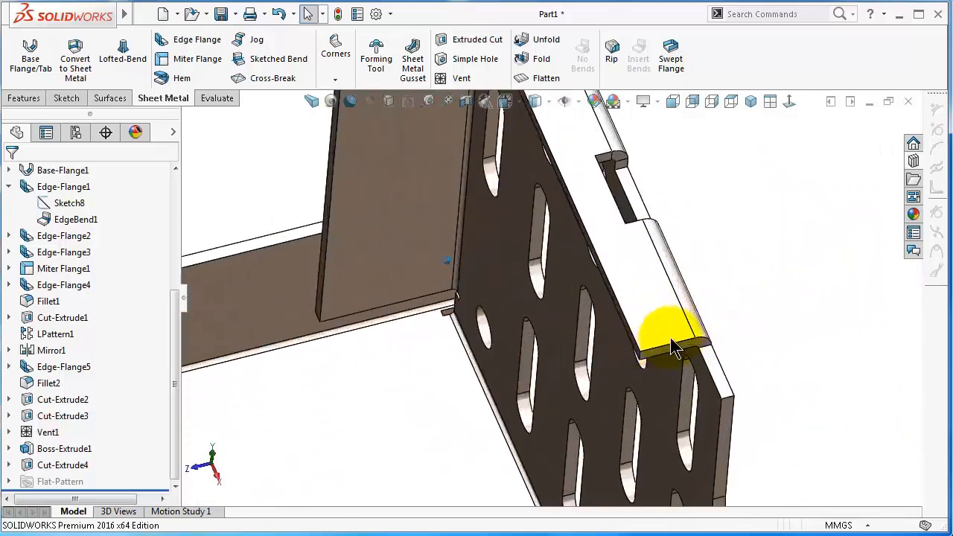
{"action": "scroll", "coordinate": [598, 177], "scroll_direction": "up", "scroll_amount": 3}
{"action": "scroll", "coordinate": [577, 152], "scroll_direction": "down", "scroll_amount": 4}
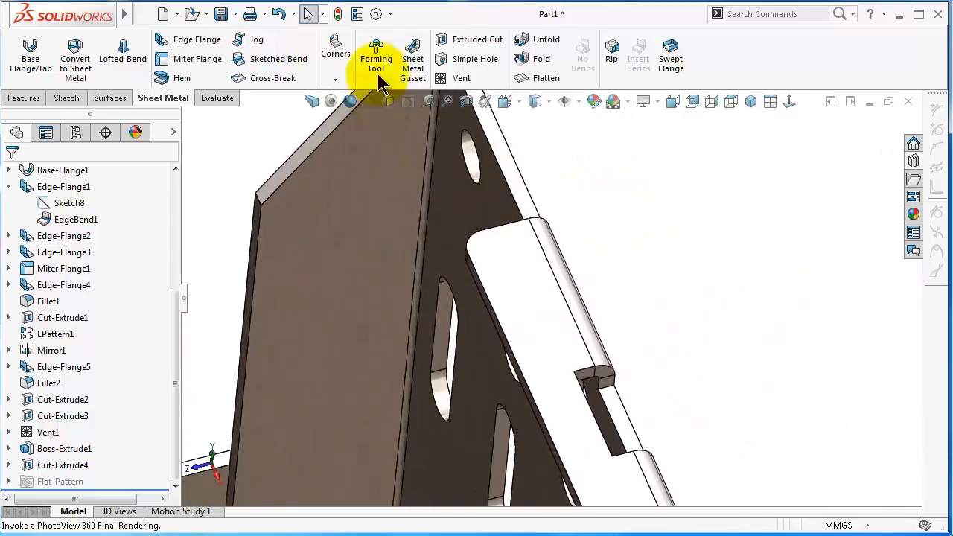
{"action": "left_click", "coordinate": [23, 98]}
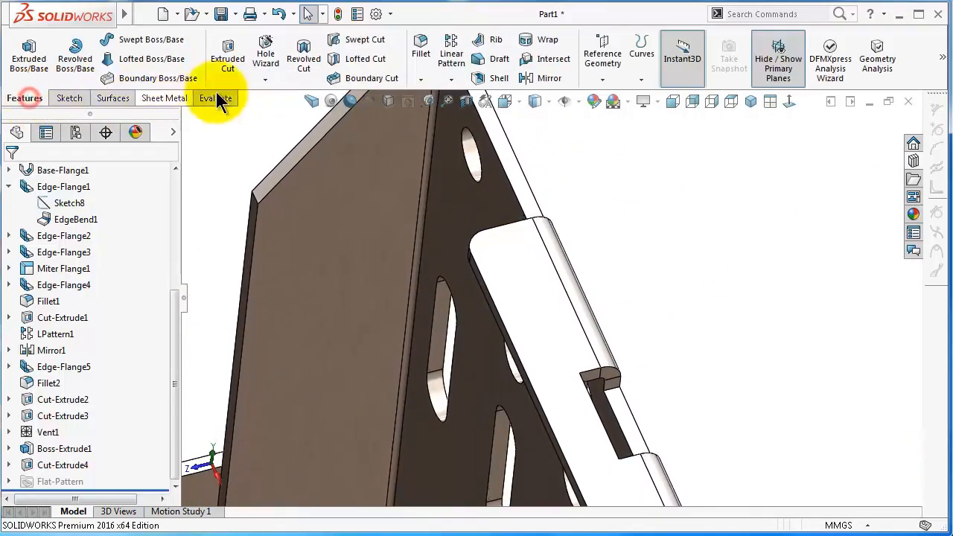
{"action": "left_click", "coordinate": [420, 54]}
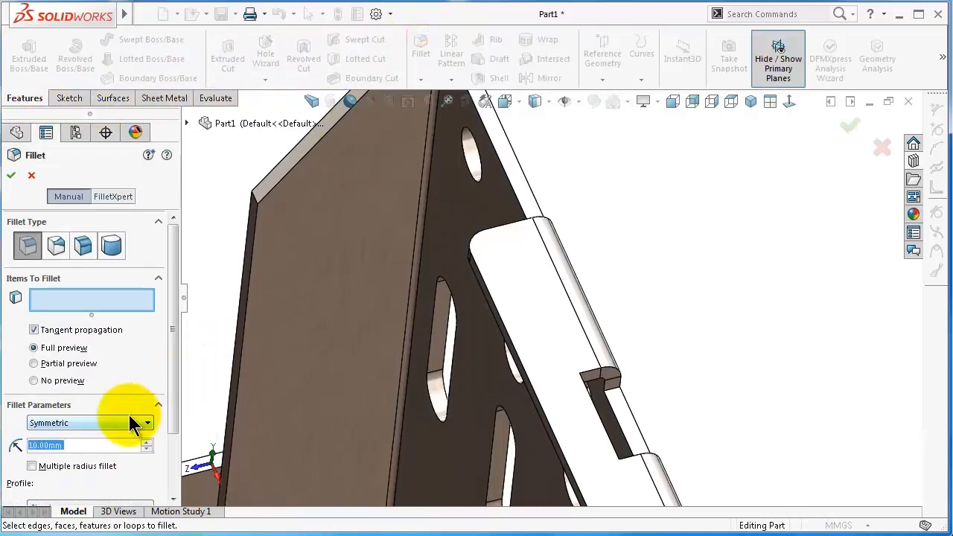
{"action": "type", "text": "1"}
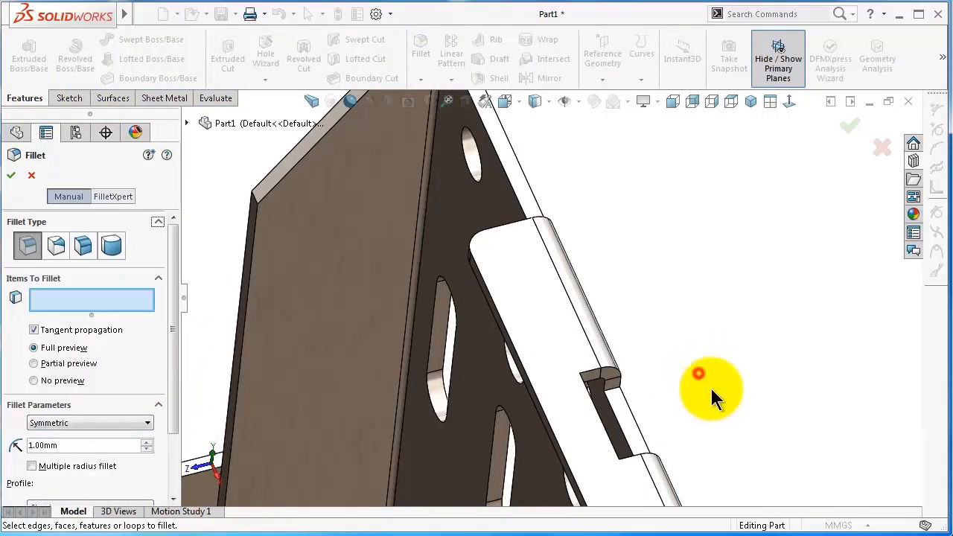
{"action": "scroll", "coordinate": [712, 390], "scroll_direction": "up", "scroll_amount": 4}
{"action": "scroll", "coordinate": [598, 442], "scroll_direction": "down", "scroll_amount": 8}
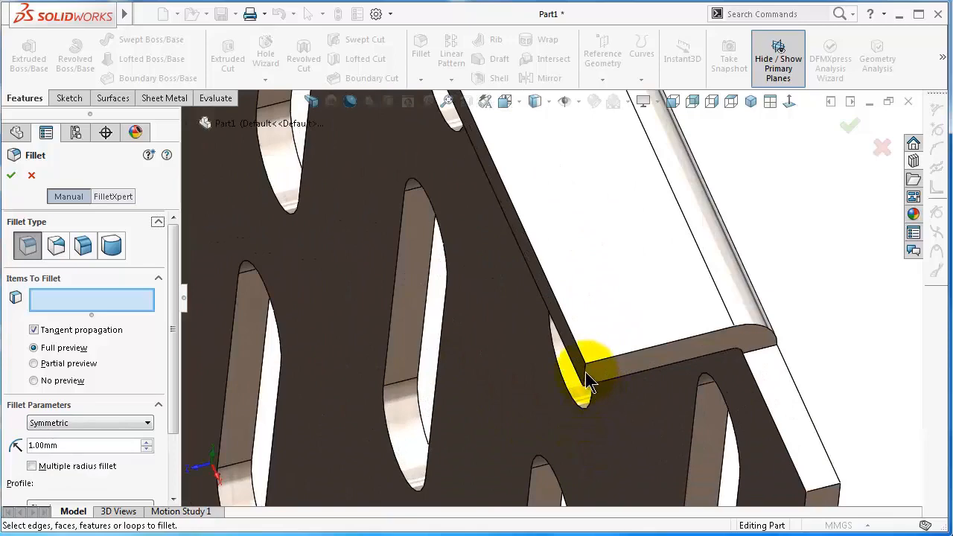
{"action": "scroll", "coordinate": [681, 417], "scroll_direction": "up", "scroll_amount": 6}
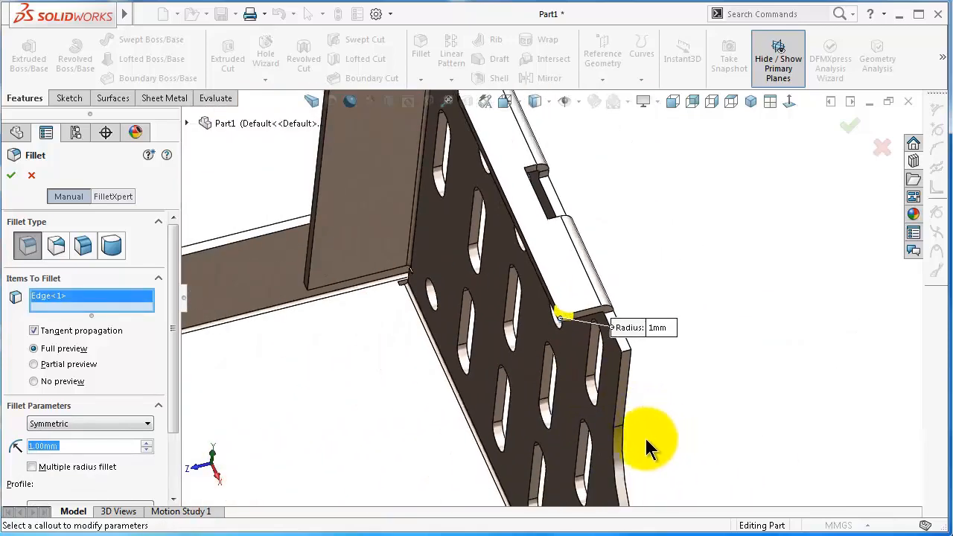
Add the second tab's sharp free corner and the two slotted wall corners flanking the curved cutout to the fillet
{"action": "scroll", "coordinate": [617, 462], "scroll_direction": "down", "scroll_amount": 10}
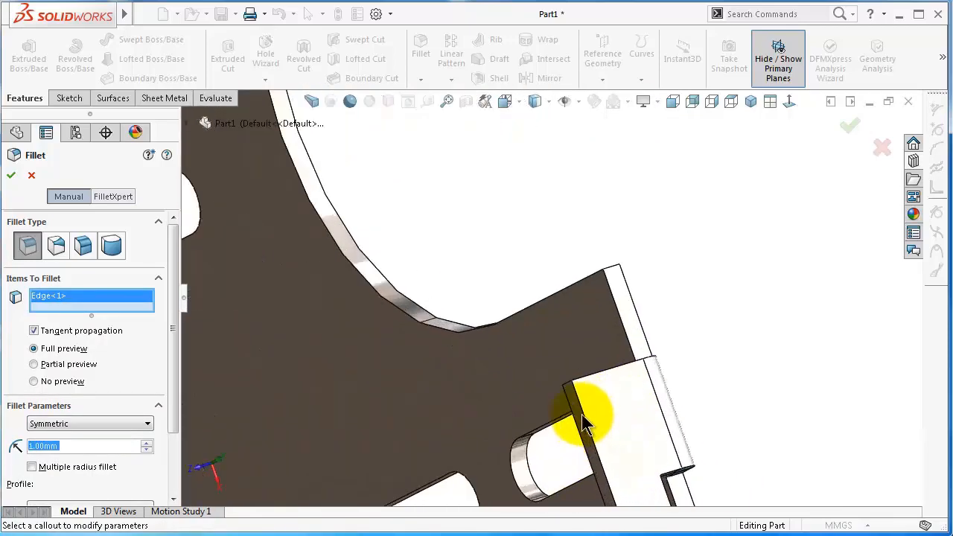
{"action": "scroll", "coordinate": [560, 363], "scroll_direction": "down", "scroll_amount": 4}
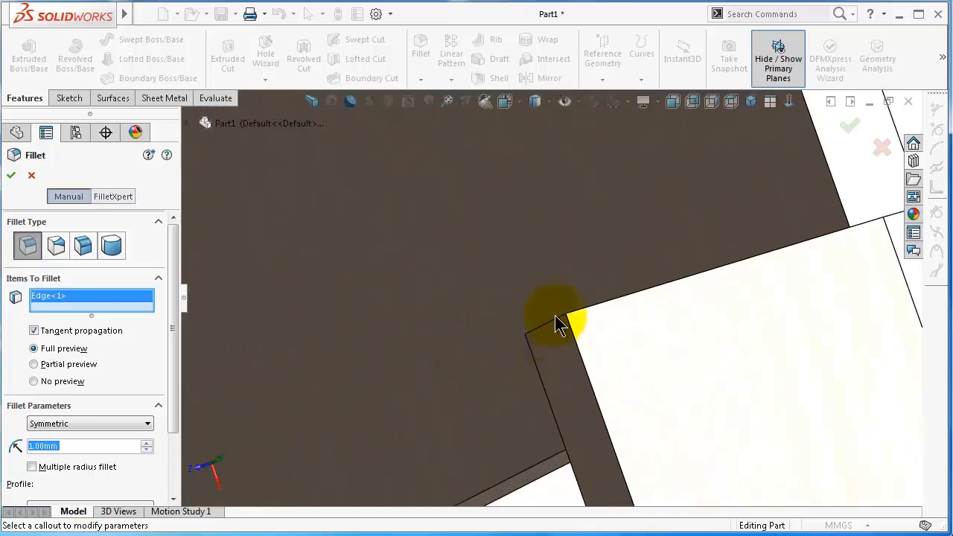
{"action": "left_click", "coordinate": [560, 327]}
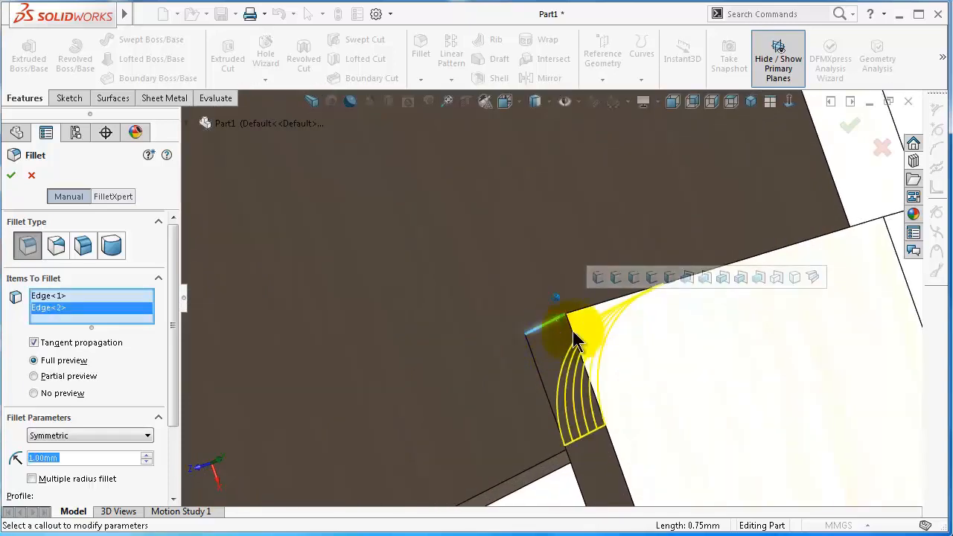
{"action": "scroll", "coordinate": [645, 198], "scroll_direction": "up", "scroll_amount": 8}
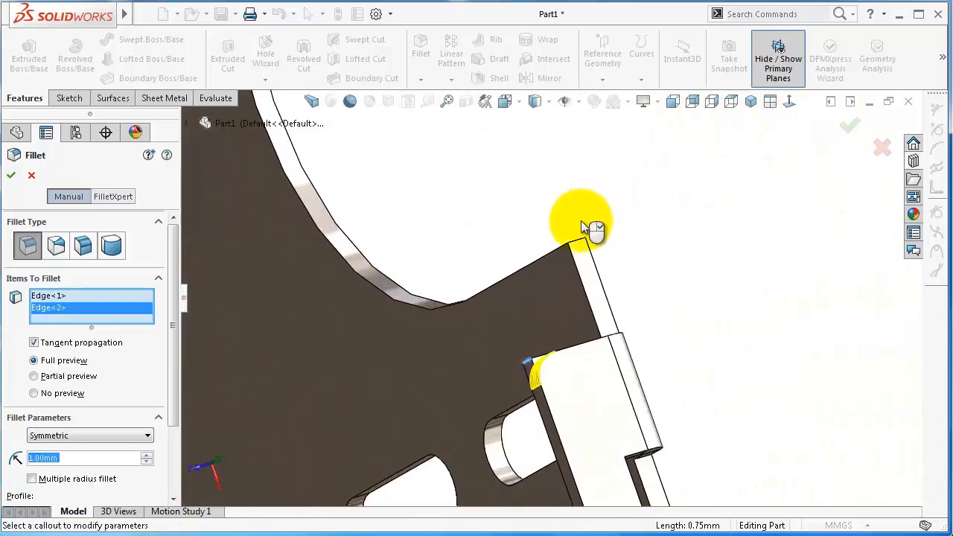
{"action": "left_click", "coordinate": [583, 244]}
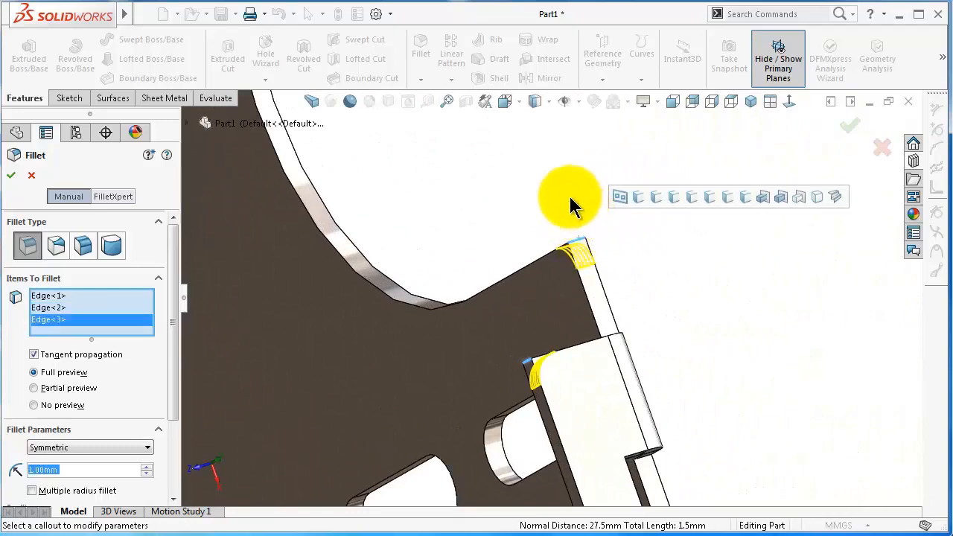
{"action": "scroll", "coordinate": [570, 197], "scroll_direction": "up", "scroll_amount": 4}
{"action": "scroll", "coordinate": [519, 160], "scroll_direction": "down", "scroll_amount": 9}
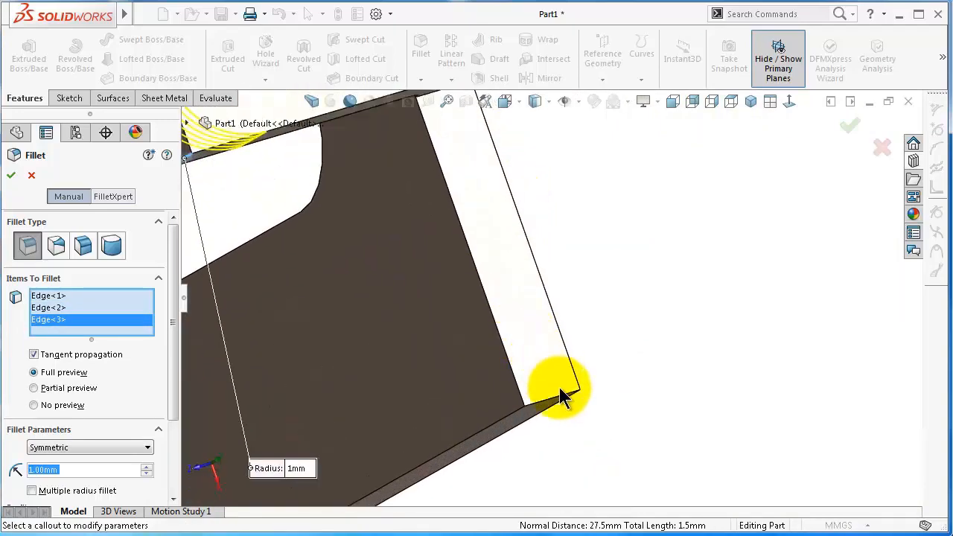
{"action": "left_click", "coordinate": [562, 399]}
{"action": "scroll", "coordinate": [489, 396], "scroll_direction": "up", "scroll_amount": 6}
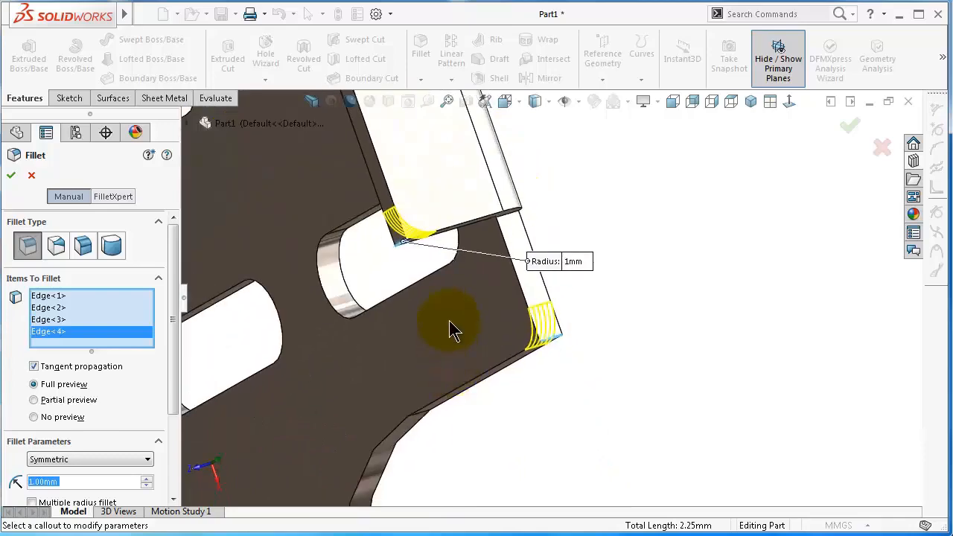
Add the three remaining sharp flange corners around the vent wall end to the selection and complete the 1 mm fillet
{"action": "scroll", "coordinate": [432, 333], "scroll_direction": "up", "scroll_amount": 8}
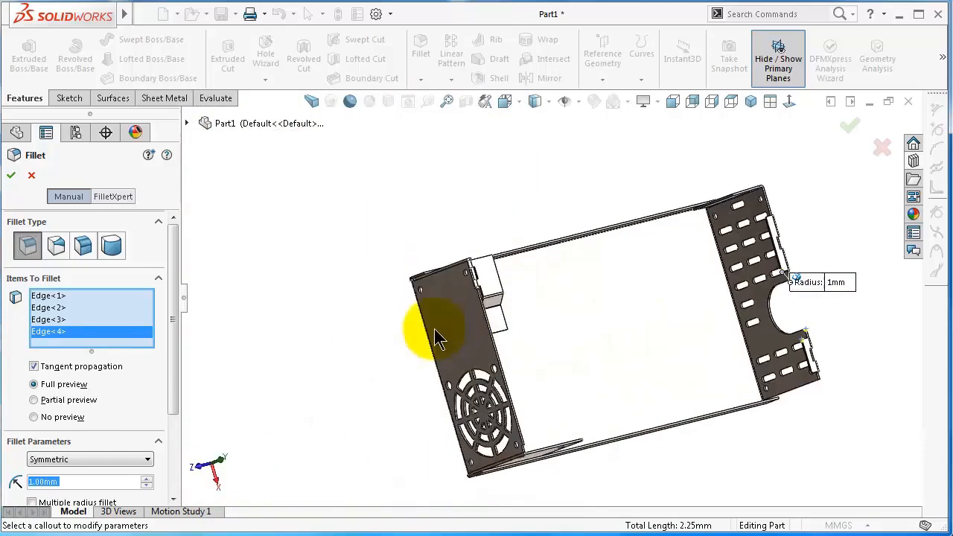
{"action": "scroll", "coordinate": [596, 342], "scroll_direction": "down", "scroll_amount": 8}
{"action": "middle_click_drag", "start_coordinate": [609, 346], "coordinate": [559, 492]}
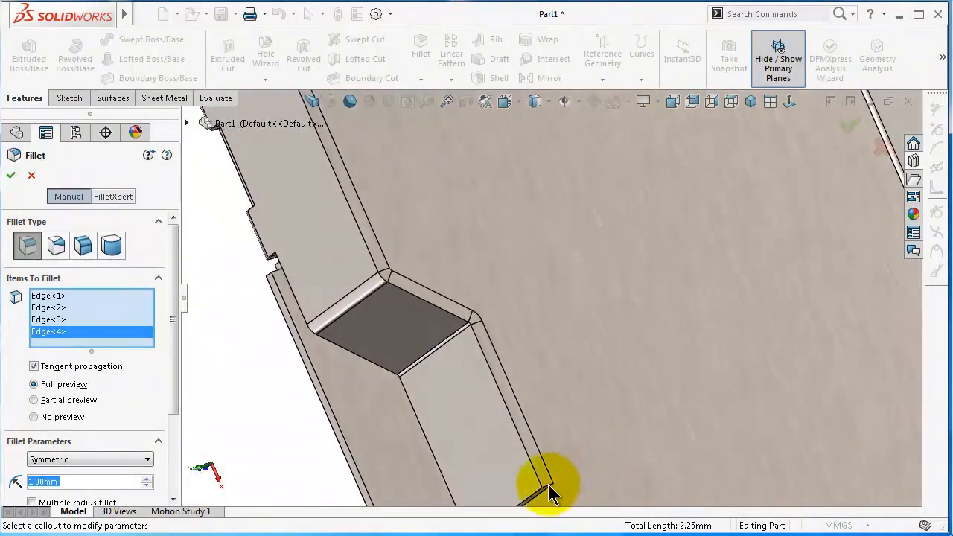
{"action": "left_click", "coordinate": [550, 490]}
{"action": "middle_click_drag", "start_coordinate": [555, 355], "coordinate": [687, 244]}
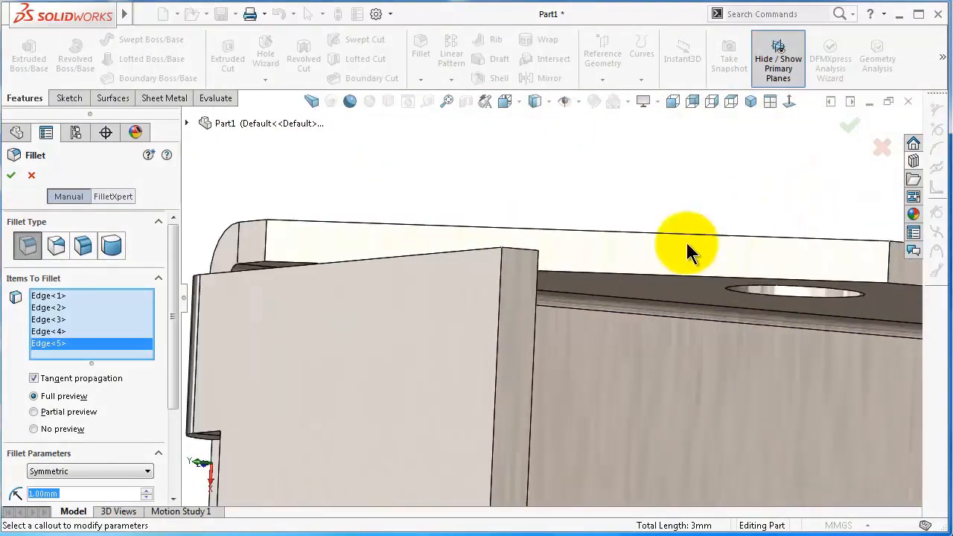
{"action": "left_click", "coordinate": [519, 257]}
{"action": "middle_click_drag", "start_coordinate": [521, 251], "coordinate": [587, 352]}
{"action": "left_click", "coordinate": [717, 287]}
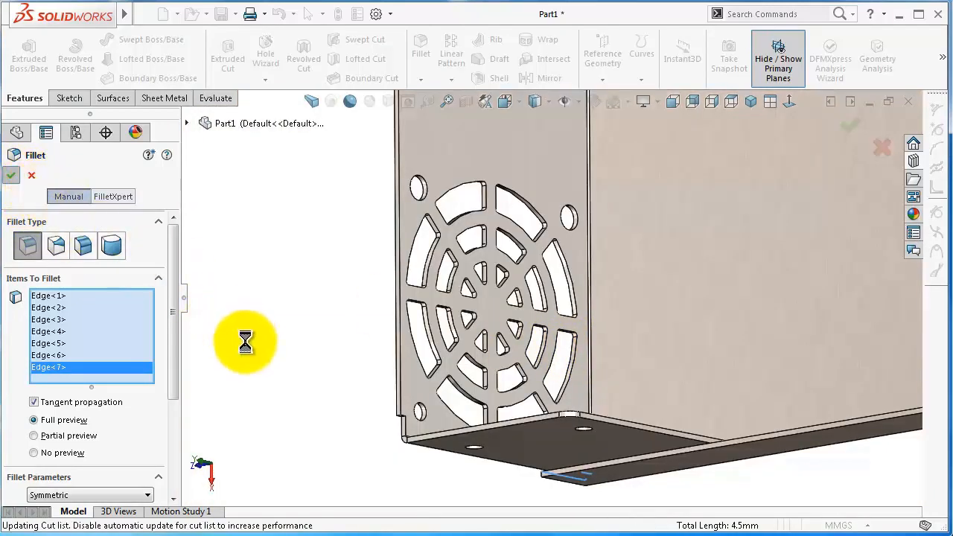
{"action": "key", "text": "Return"}
Start a 90-degree edge flange on the slotted wall's free side edge, extending inward with a blind length of about 9.75 mm
{"action": "middle_click_drag", "start_coordinate": [273, 336], "coordinate": [754, 191]}
{"action": "scroll", "coordinate": [762, 181], "scroll_direction": "down", "scroll_amount": 3}
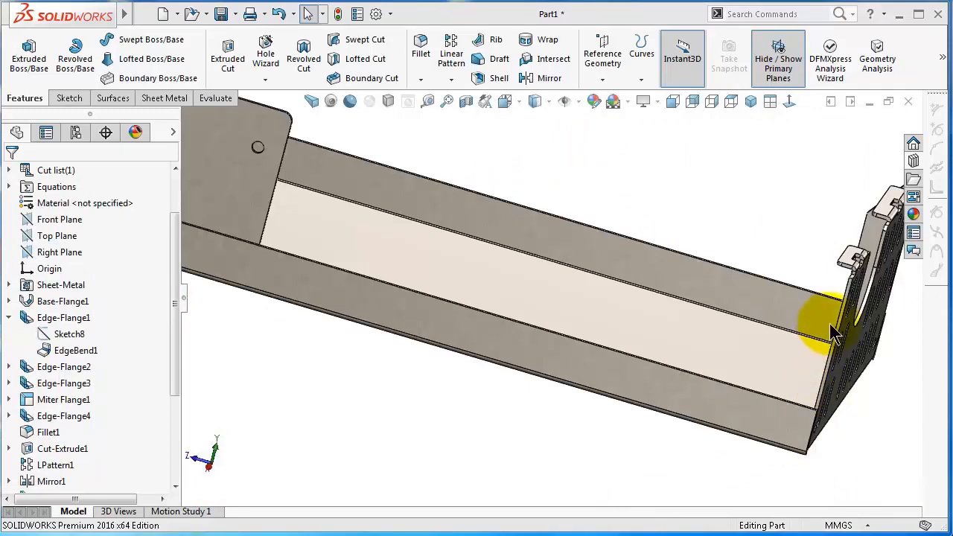
{"action": "left_click", "coordinate": [154, 99]}
{"action": "left_click", "coordinate": [179, 48]}
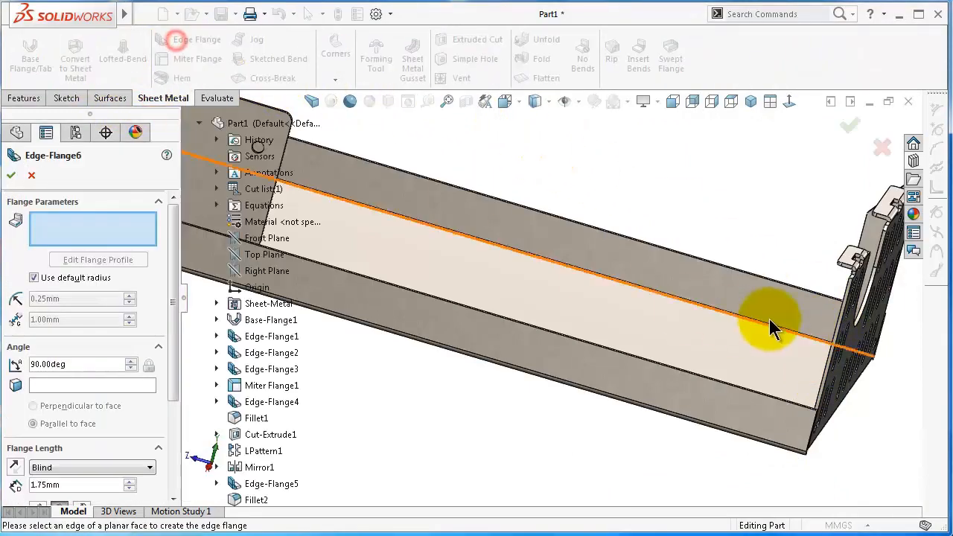
{"action": "mouse_move", "coordinate": [767, 320]}
{"action": "middle_mouse_down"}
{"action": "mouse_move", "coordinate": [804, 309]}
{"action": "mouse_move", "coordinate": [766, 309]}
{"action": "middle_mouse_up"}
{"action": "scroll", "coordinate": [649, 297], "scroll_direction": "down", "scroll_amount": 3}
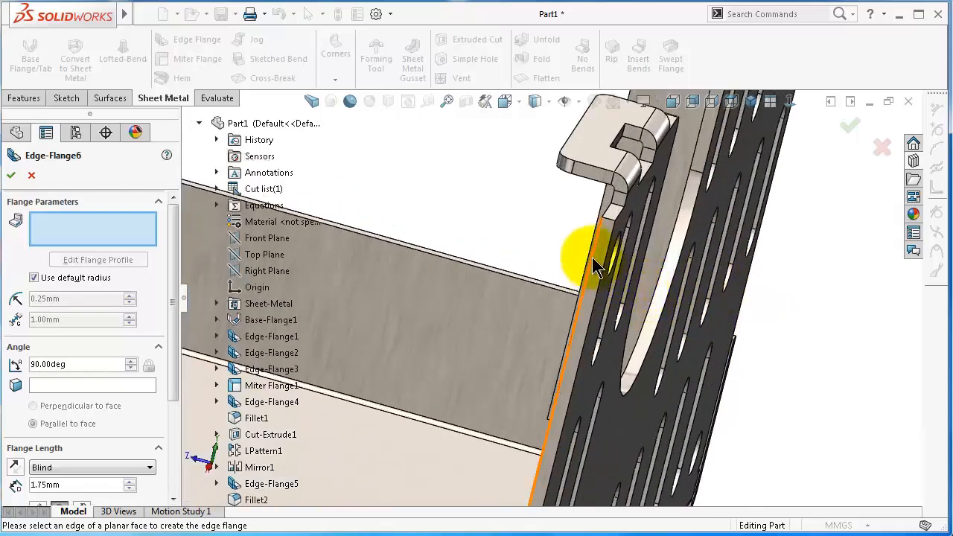
{"action": "middle_click_drag", "start_coordinate": [662, 225], "coordinate": [795, 298]}
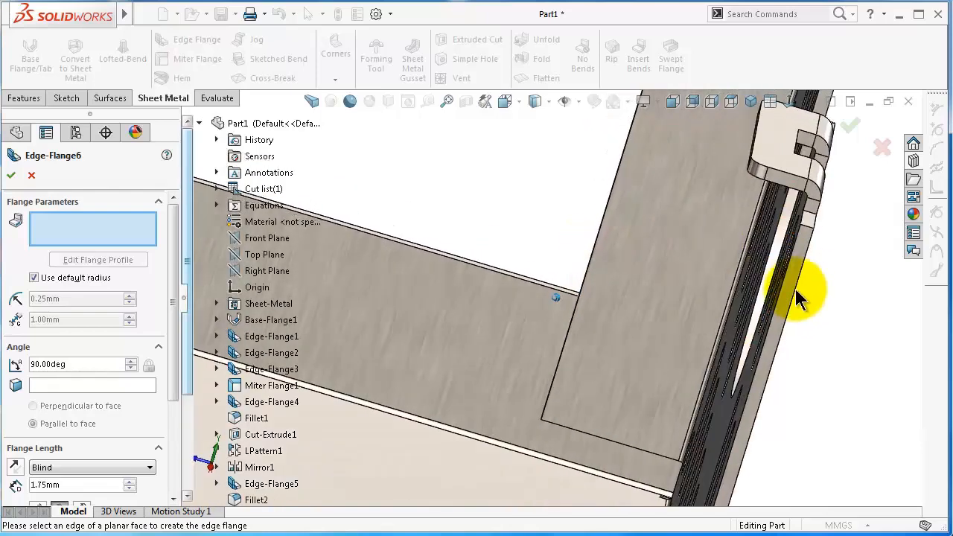
{"action": "left_click", "coordinate": [794, 247]}
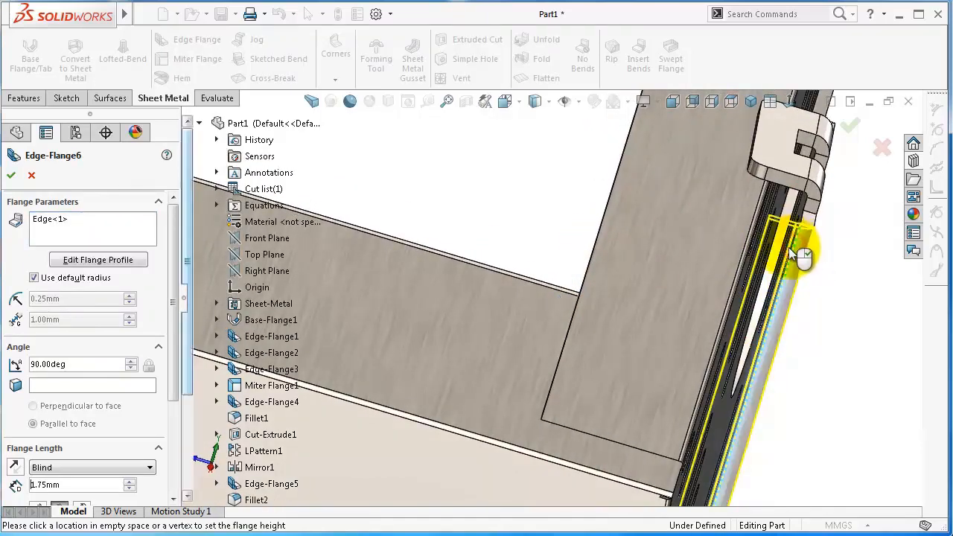
{"action": "left_click", "coordinate": [609, 233]}
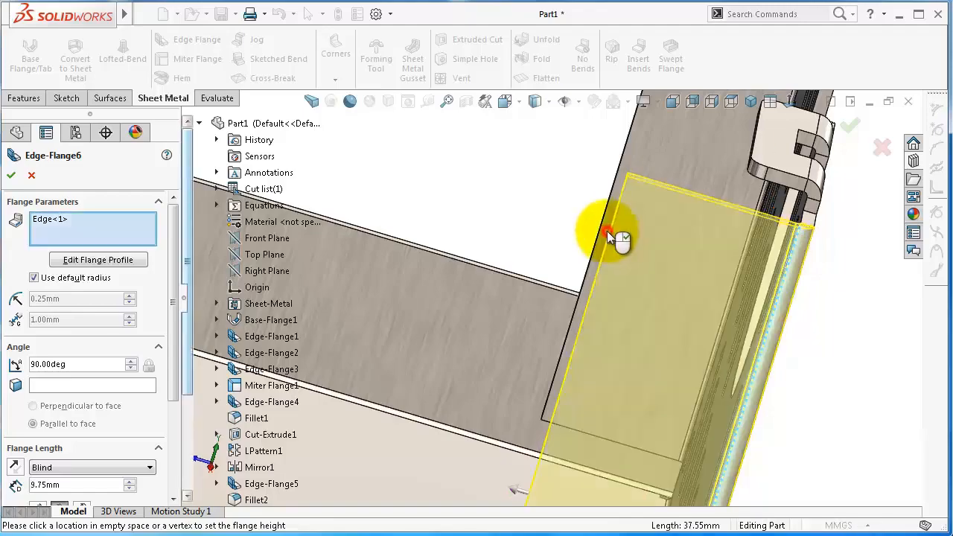
Check the new flange's lower end at the enclosure corner and open its profile sketch for editing, viewed straight on
{"action": "mouse_move", "coordinate": [613, 232]}
{"action": "middle_mouse_down"}
{"action": "mouse_move", "coordinate": [378, 304]}
{"action": "mouse_move", "coordinate": [548, 443]}
{"action": "middle_mouse_up"}
{"action": "scroll", "coordinate": [543, 406], "scroll_direction": "down", "scroll_amount": 5}
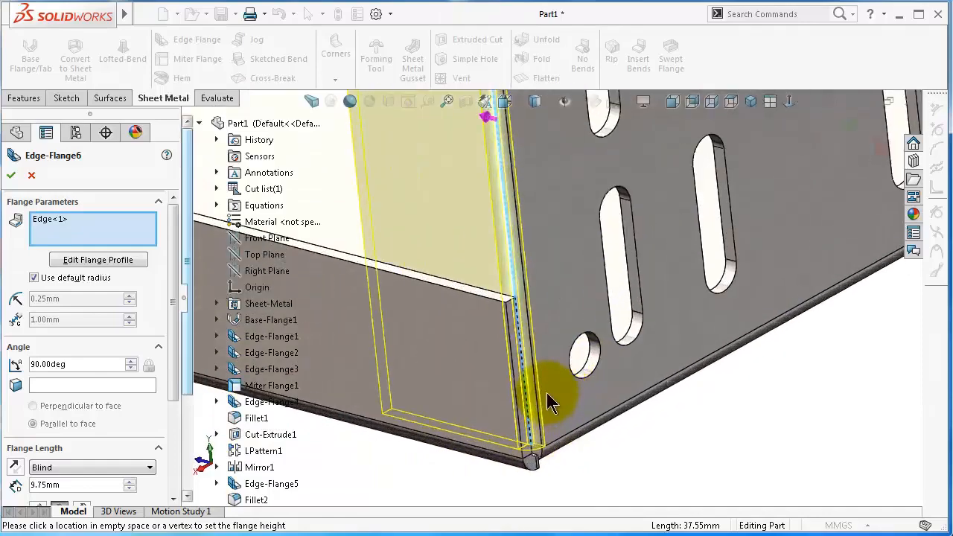
{"action": "middle_click_drag", "start_coordinate": [544, 391], "coordinate": [544, 392]}
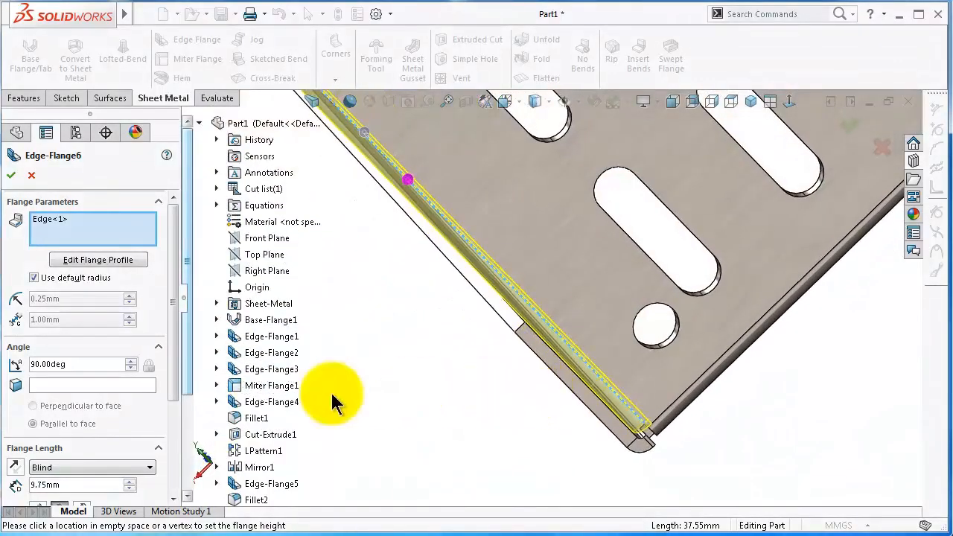
{"action": "left_click_drag", "start_coordinate": [172, 378], "coordinate": [171, 335]}
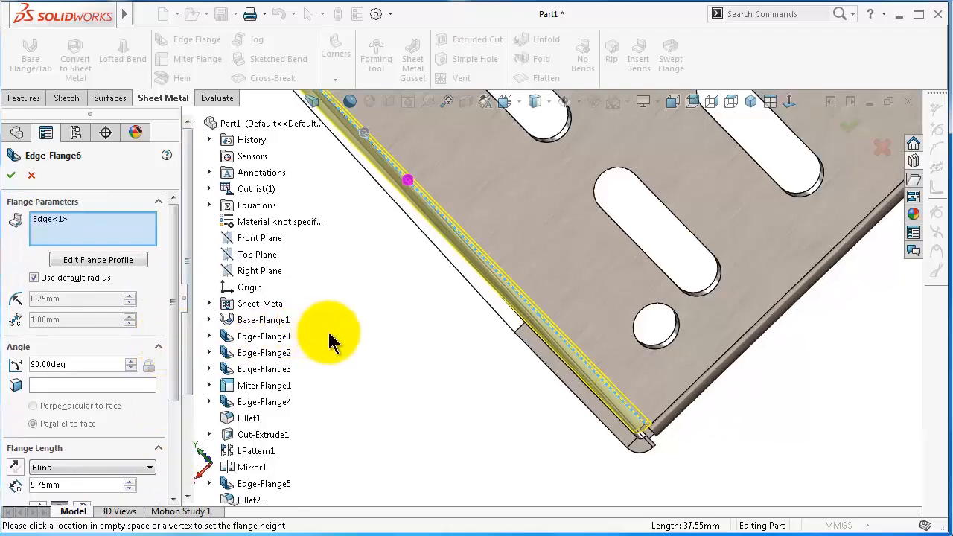
{"action": "left_click", "coordinate": [102, 265]}
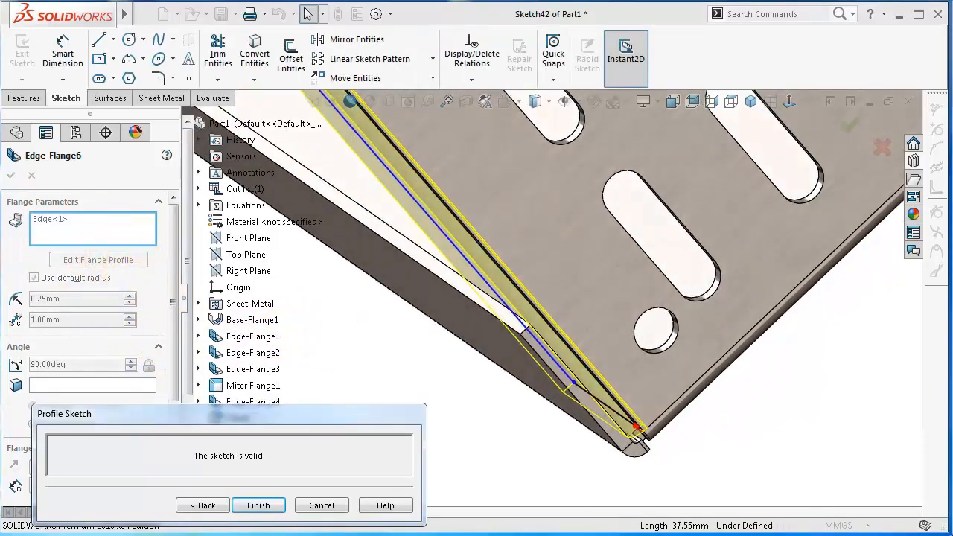
{"action": "left_click", "coordinate": [791, 101]}
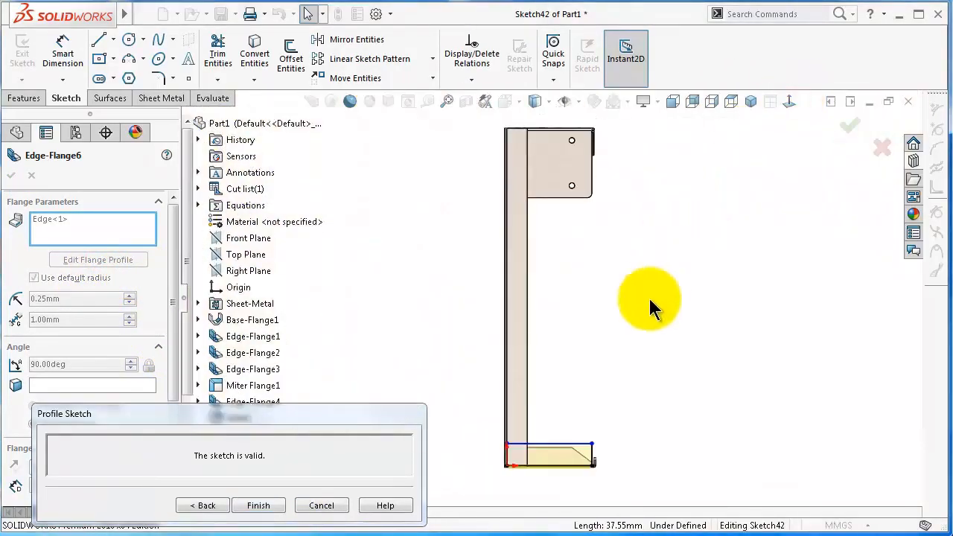
Pull the flange profile's base-side end line inward and dimension it 2 mm from the adjacent base edge
{"action": "scroll", "coordinate": [574, 476], "scroll_direction": "down", "scroll_amount": 10}
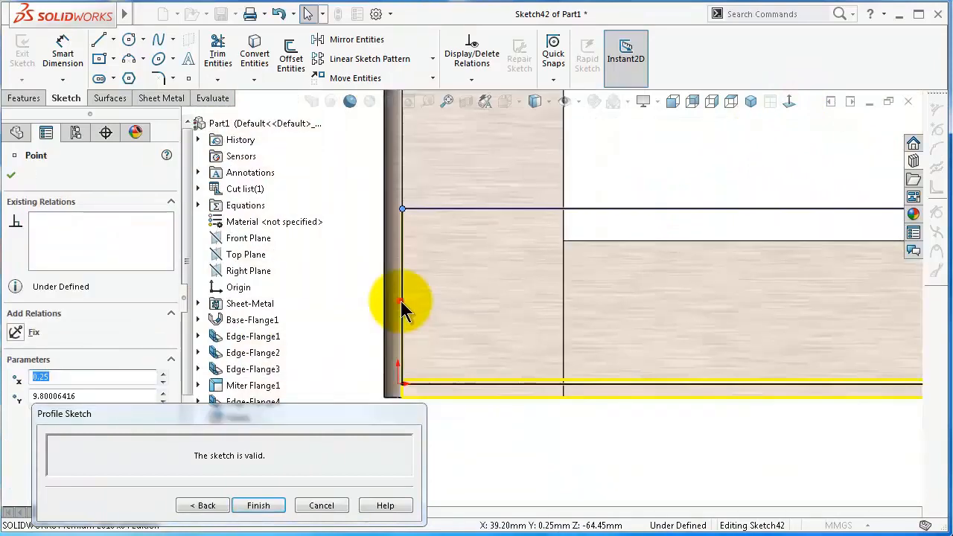
{"action": "left_click", "coordinate": [438, 313]}
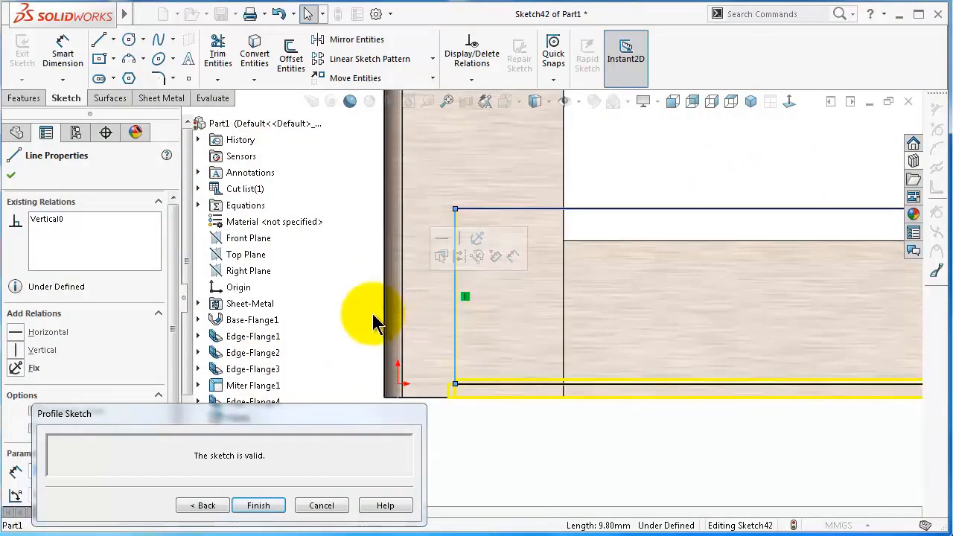
{"action": "right_click_drag", "start_coordinate": [370, 319], "coordinate": [366, 193]}
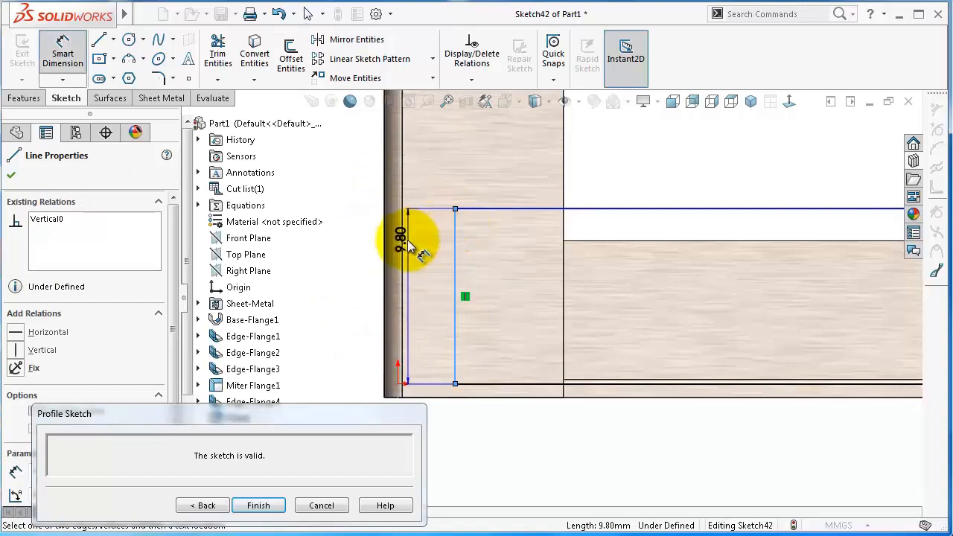
{"action": "left_click", "coordinate": [404, 244]}
{"action": "left_click", "coordinate": [360, 270]}
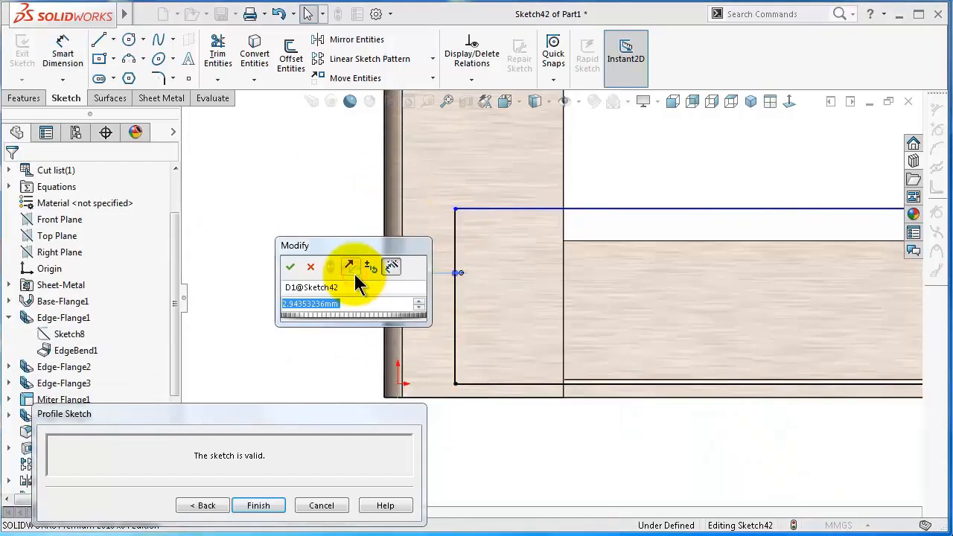
{"action": "type", "text": "2"}
{"action": "key", "text": "Return"}
{"action": "scroll", "coordinate": [574, 245], "scroll_direction": "up", "scroll_amount": 3}
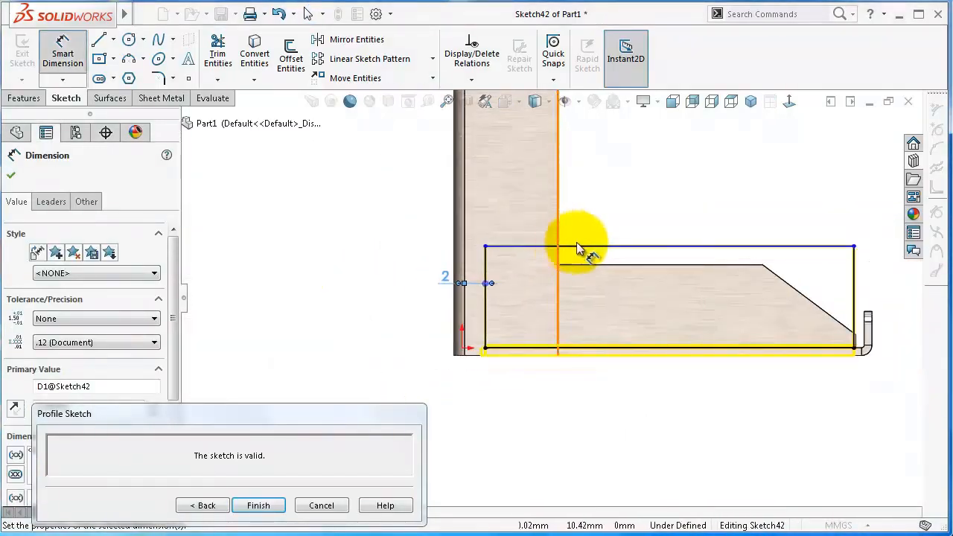
{"action": "key", "text": "Escape"}
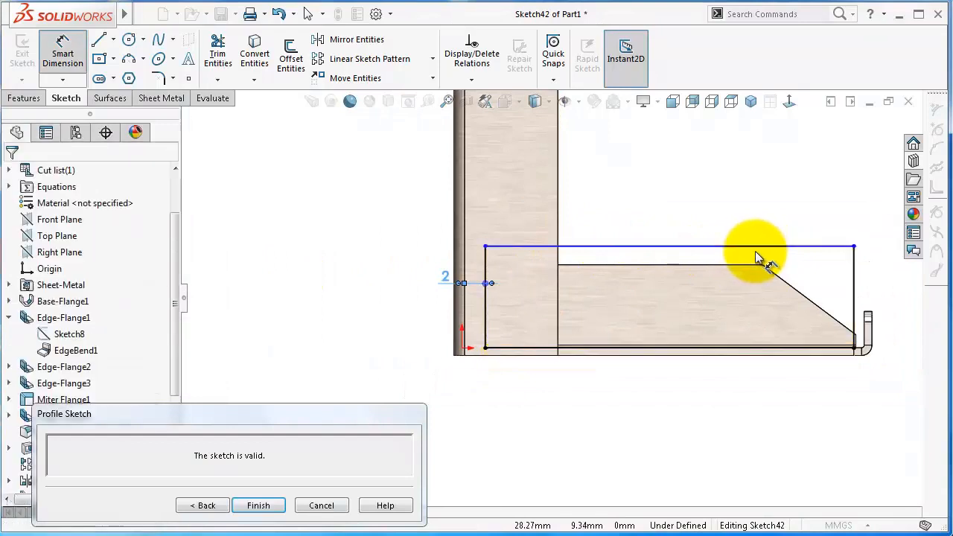
Make the flange profile's outer long line collinear with the outer straight edge of the chamfered flange behind it
{"action": "left_click", "coordinate": [755, 248]}
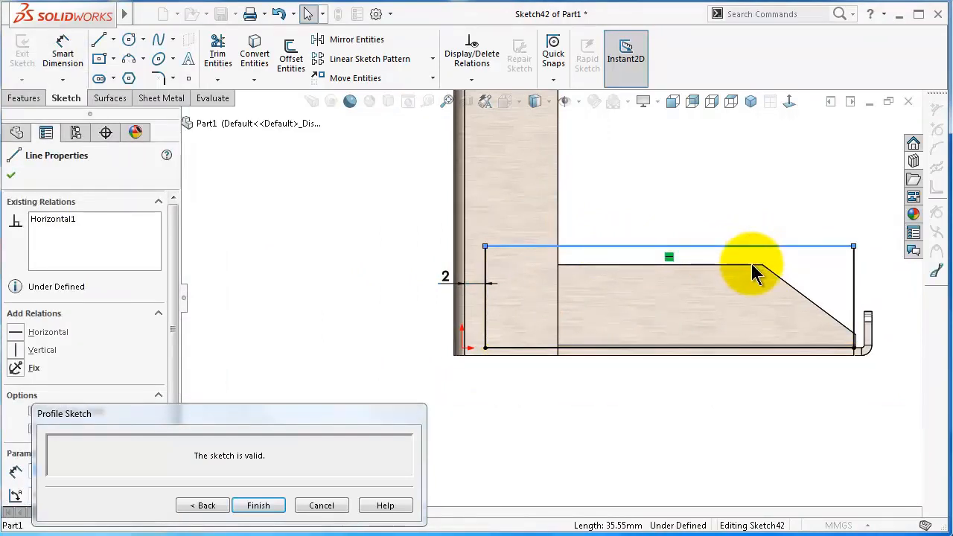
{"action": "left_click", "coordinate": [754, 267], "text": "ctrl"}
{"action": "left_click", "coordinate": [791, 199]}
{"action": "left_click", "coordinate": [728, 164]}
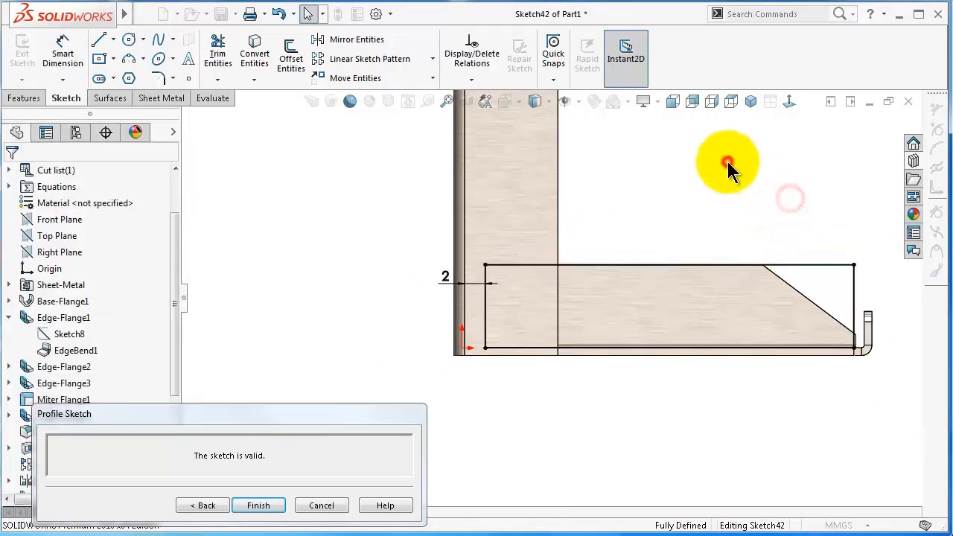
Draw a sloping line along the chamfered edge of the flange behind and power-trim the profile corner outside it
{"action": "scroll", "coordinate": [813, 228], "scroll_direction": "down", "scroll_amount": 3}
{"action": "mouse_move", "coordinate": [115, 23]}
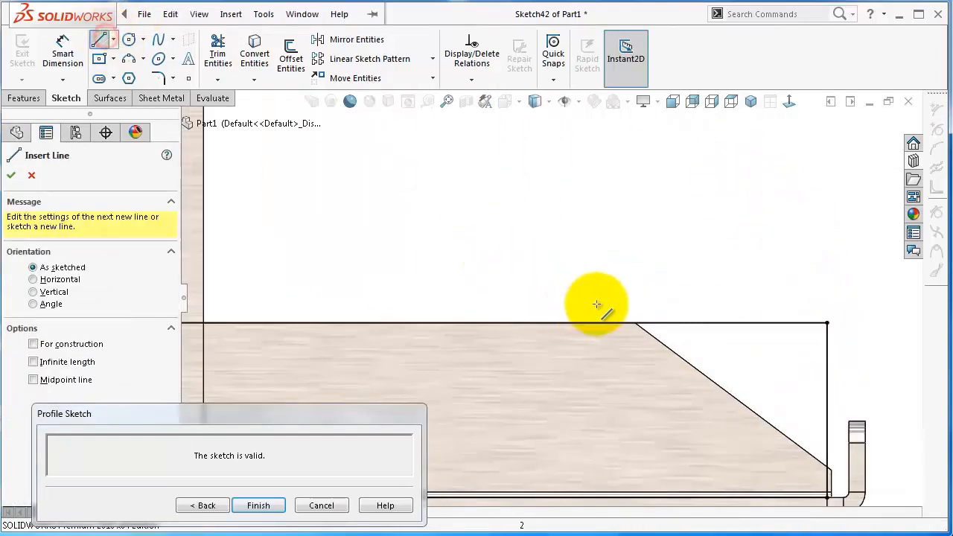
{"action": "left_click", "coordinate": [636, 325]}
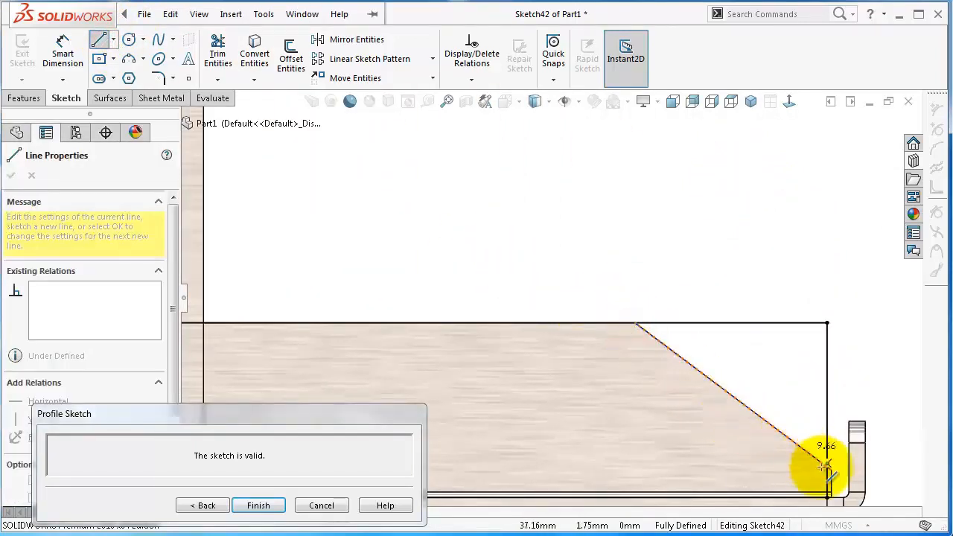
{"action": "scroll", "coordinate": [829, 469], "scroll_direction": "down", "scroll_amount": 2}
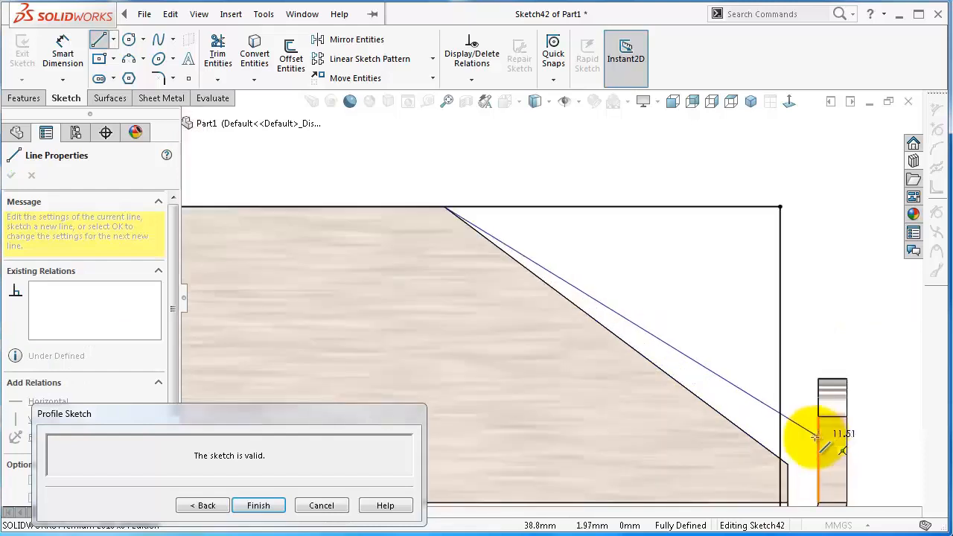
{"action": "left_click", "coordinate": [780, 459]}
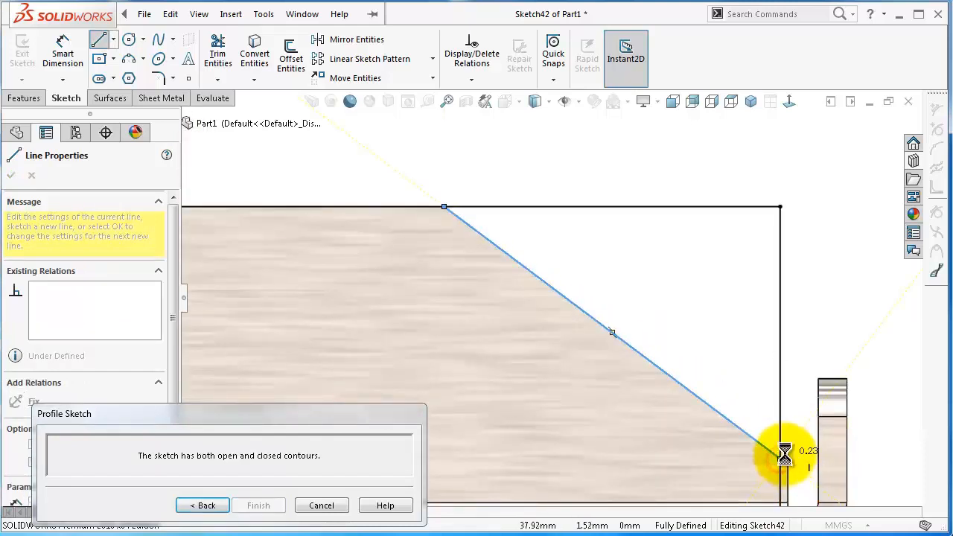
{"action": "left_click", "coordinate": [218, 52]}
{"action": "left_click_drag", "start_coordinate": [825, 322], "coordinate": [826, 318]}
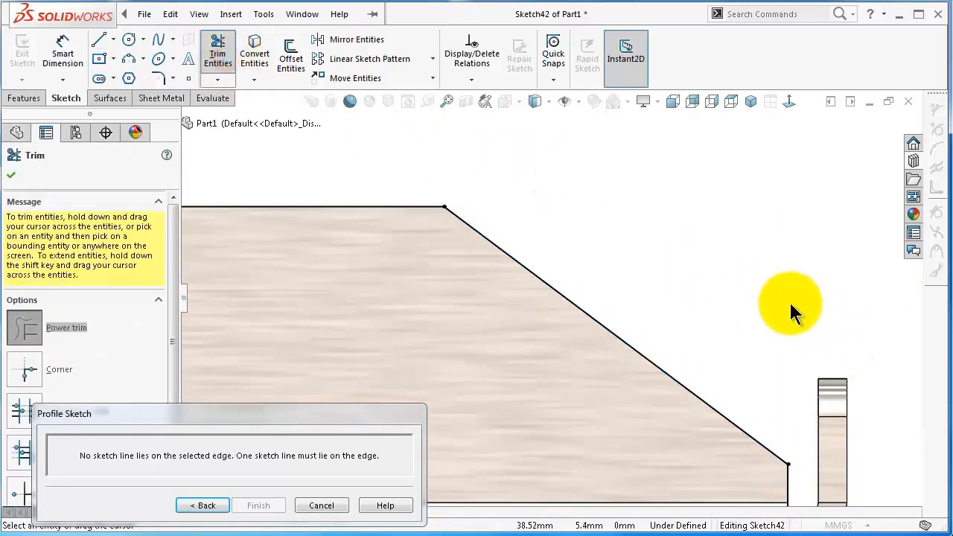
Close the flange profile with a line along the base edge between the lower ends of its two end lines
{"action": "scroll", "coordinate": [790, 304], "scroll_direction": "up", "scroll_amount": 2}
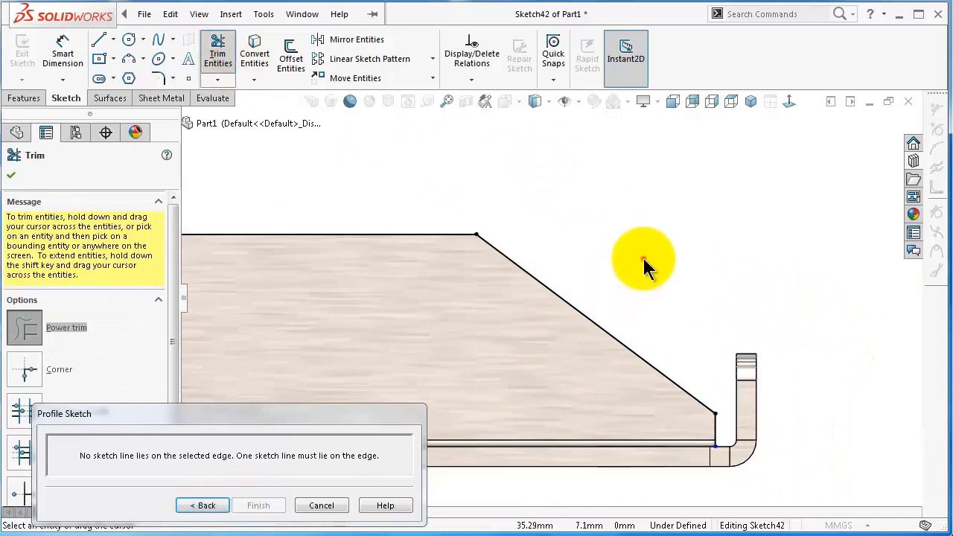
{"action": "scroll", "coordinate": [613, 425], "scroll_direction": "up", "scroll_amount": 4}
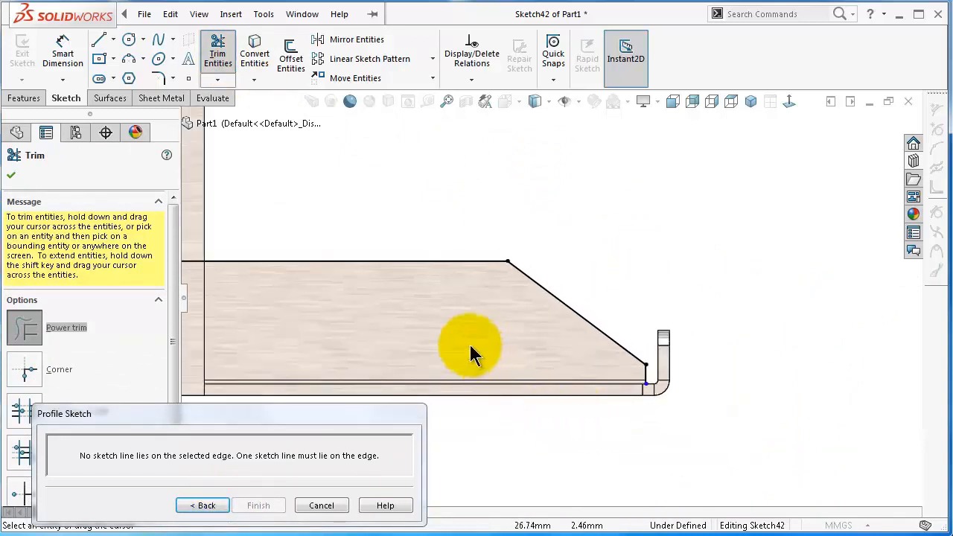
{"action": "scroll", "coordinate": [410, 341], "scroll_direction": "down", "scroll_amount": 2}
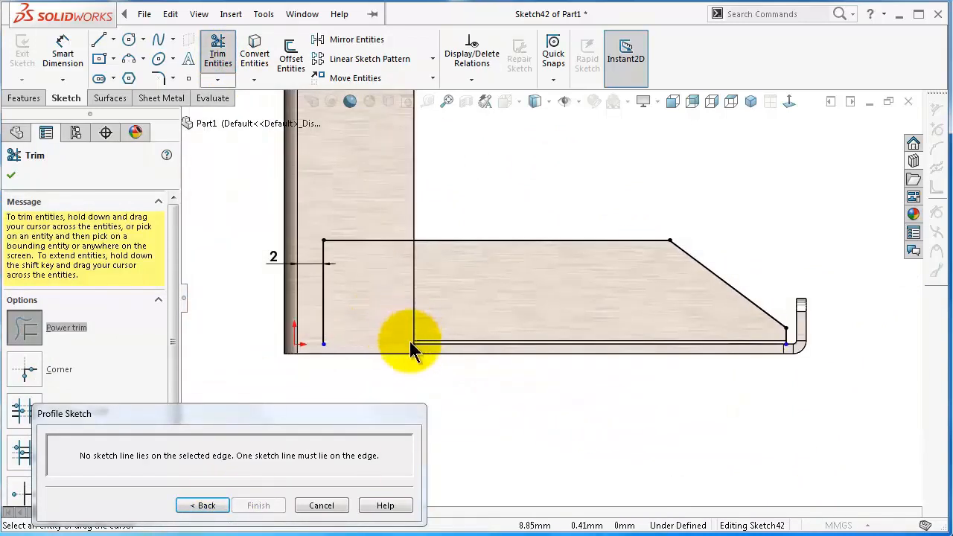
{"action": "left_click", "coordinate": [98, 40]}
{"action": "left_click", "coordinate": [324, 344]}
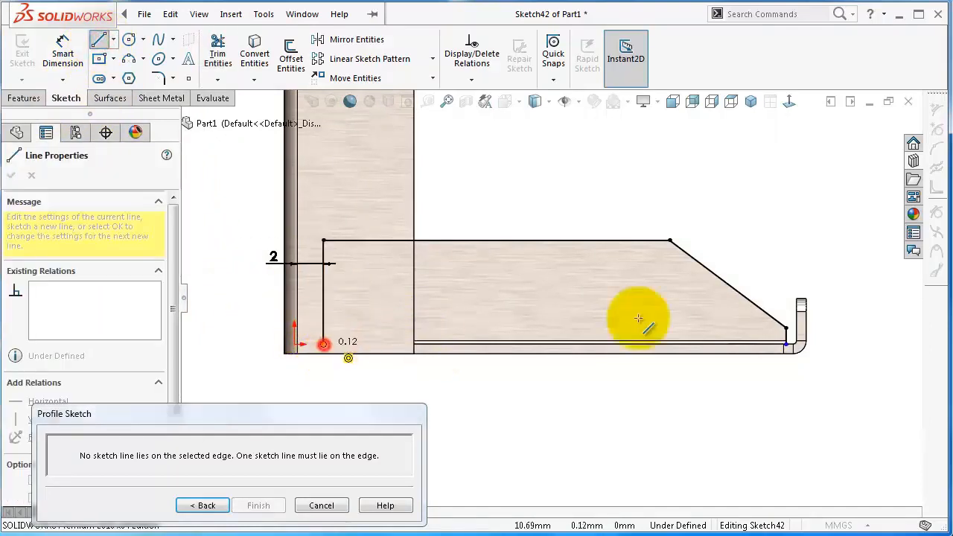
{"action": "left_click", "coordinate": [788, 345]}
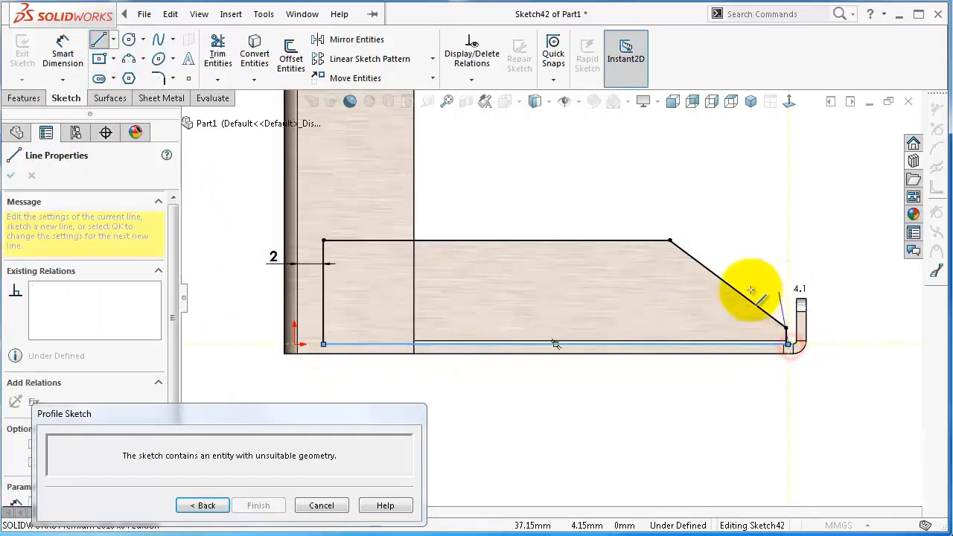
{"action": "key", "text": "Escape"}
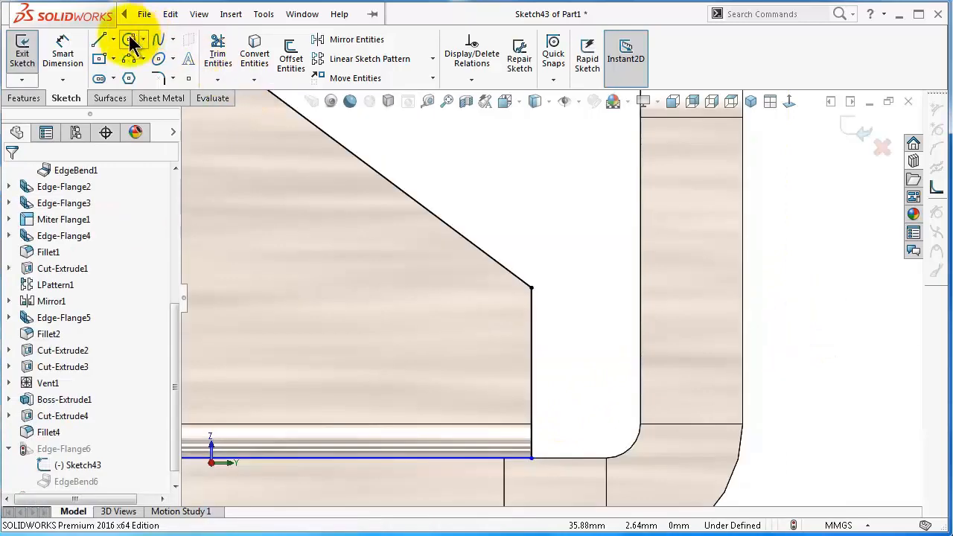
Shorten the flange profile by drawing a vertical line from its base line to the sloping line and power-trimming everything outside it
{"action": "left_click", "coordinate": [99, 41]}
{"action": "left_click_drag", "start_coordinate": [505, 459], "coordinate": [504, 267]}
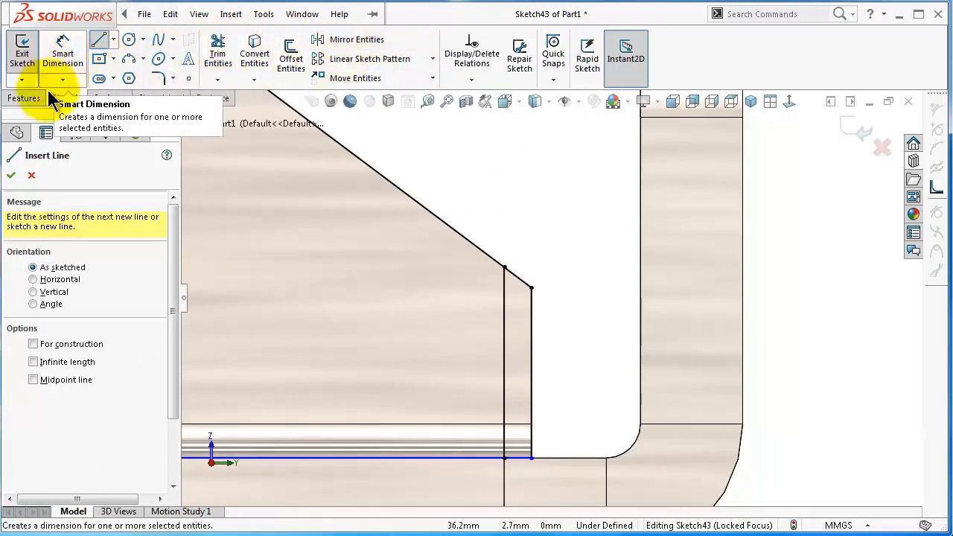
{"action": "left_click", "coordinate": [220, 66]}
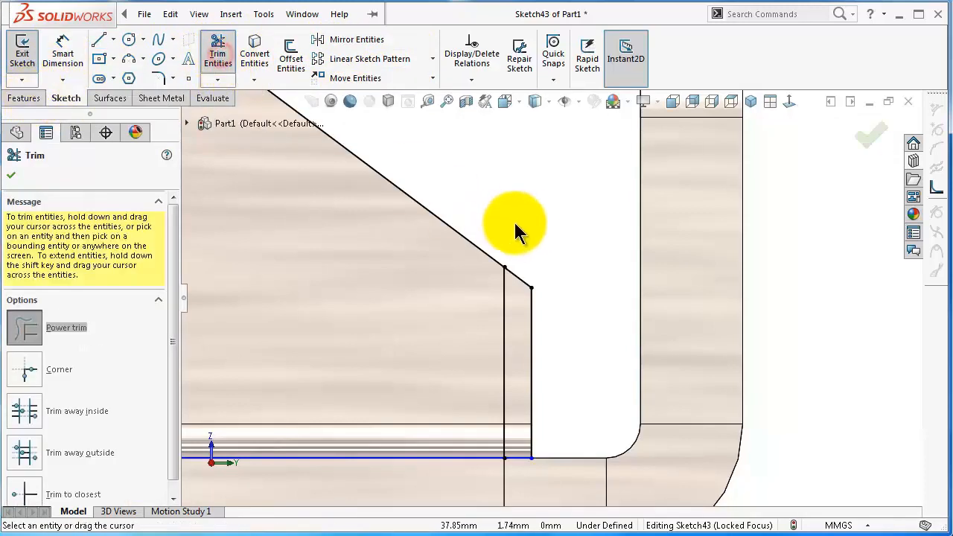
{"action": "left_click_drag", "start_coordinate": [522, 224], "coordinate": [523, 489]}
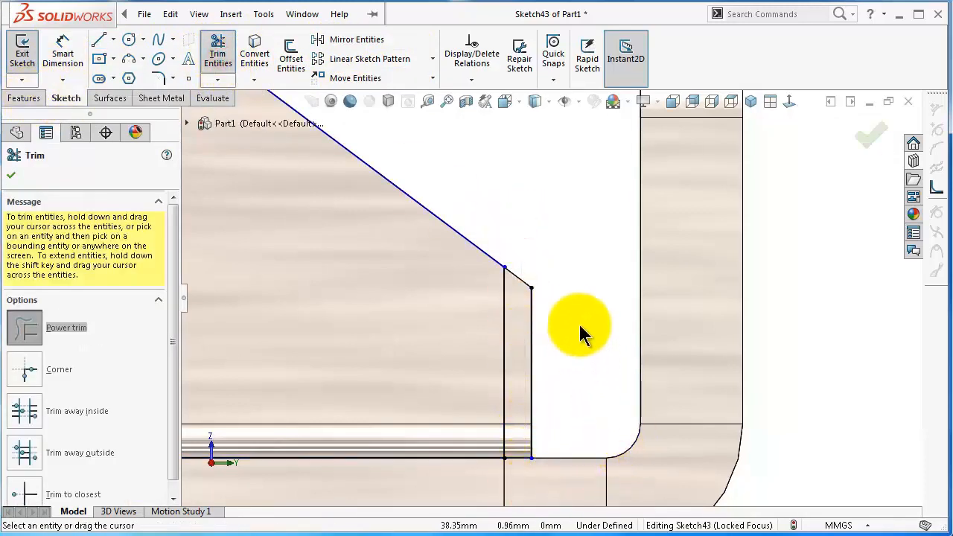
{"action": "left_click_drag", "start_coordinate": [579, 324], "coordinate": [524, 338]}
{"action": "left_click", "coordinate": [871, 136]}
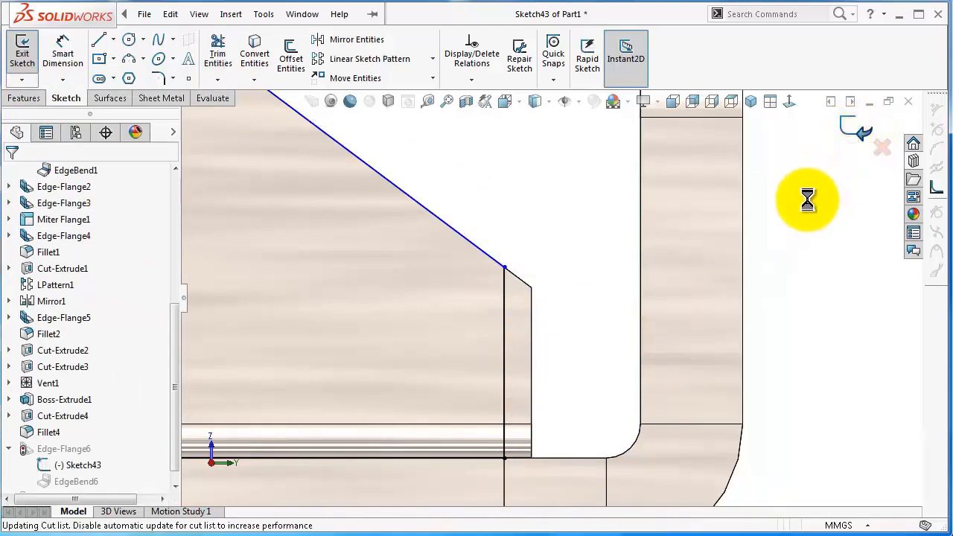
Mirror the Cut-Extrude1 holes in the vented wall's side flange about the Front Plane
{"action": "scroll", "coordinate": [799, 206], "scroll_direction": "up", "scroll_amount": 4}
{"action": "middle_click_drag", "start_coordinate": [505, 320], "coordinate": [473, 351]}
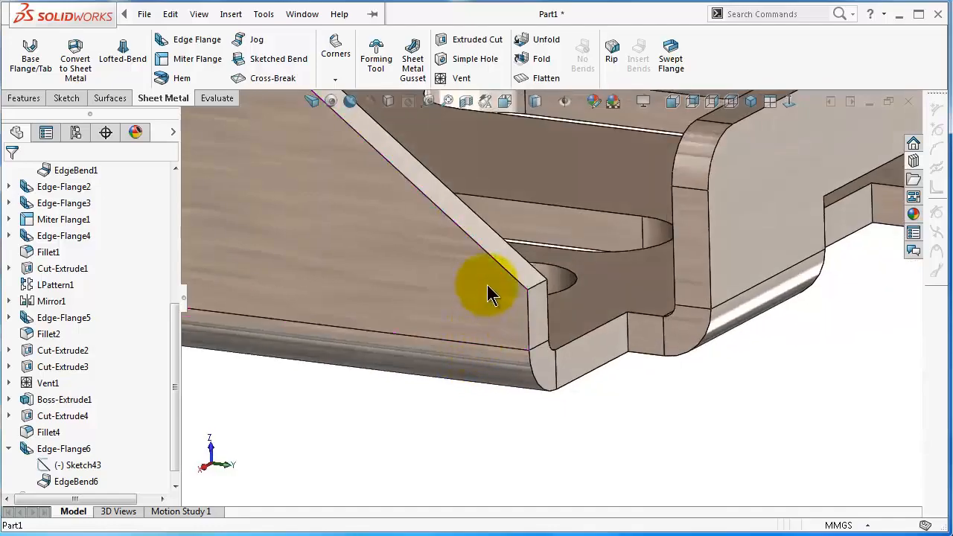
{"action": "scroll", "coordinate": [484, 246], "scroll_direction": "up", "scroll_amount": 2}
{"action": "scroll", "coordinate": [514, 243], "scroll_direction": "up", "scroll_amount": 4}
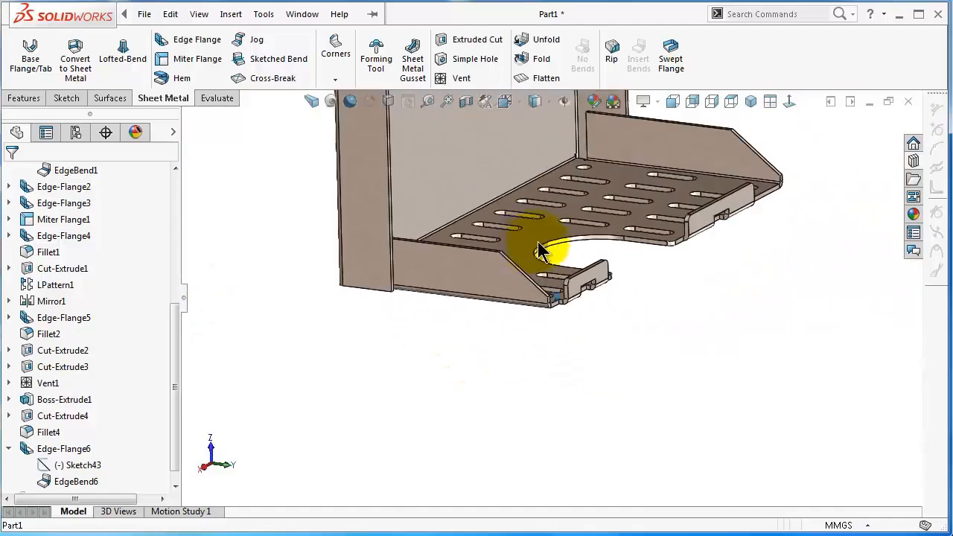
{"action": "middle_click_drag", "start_coordinate": [538, 243], "coordinate": [445, 248]}
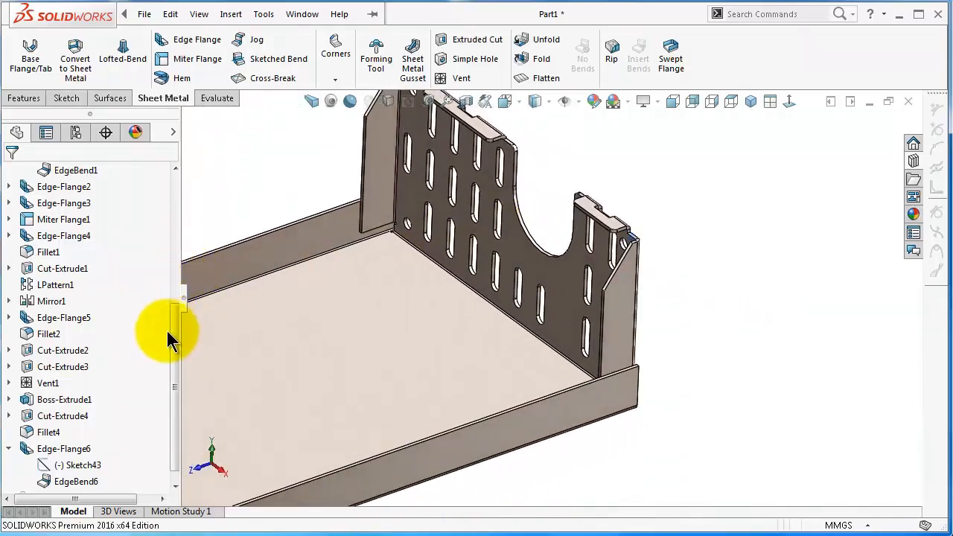
{"action": "left_click_drag", "start_coordinate": [172, 339], "coordinate": [170, 226]}
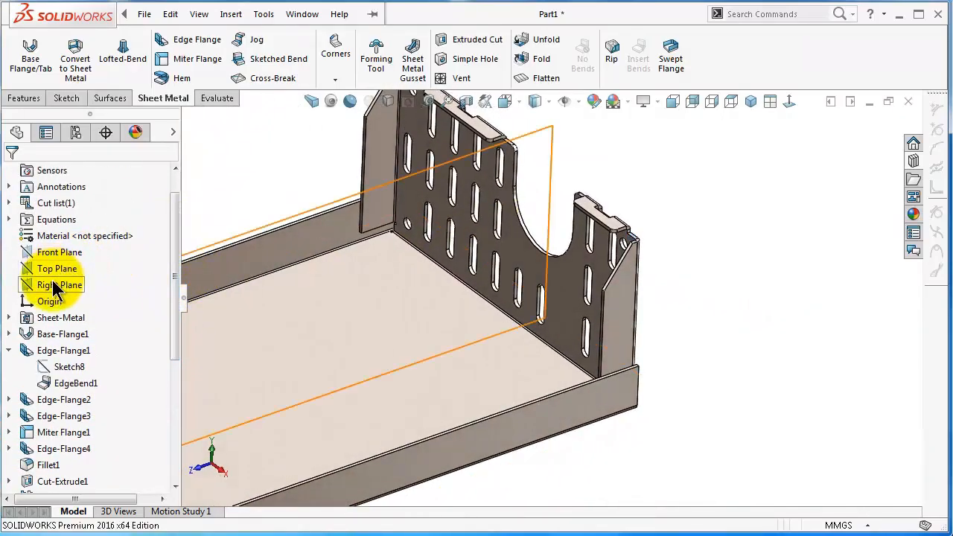
{"action": "left_click", "coordinate": [60, 252]}
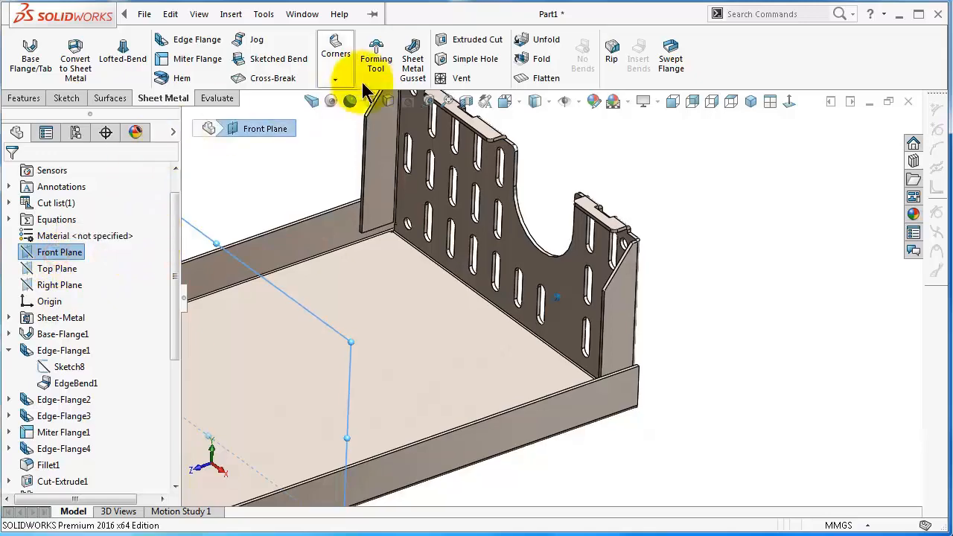
{"action": "left_click", "coordinate": [23, 98]}
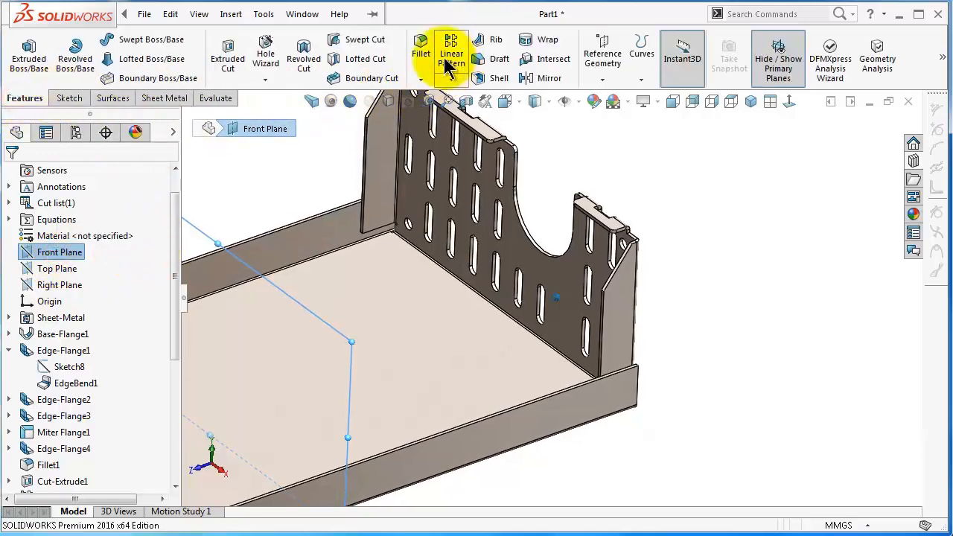
{"action": "left_click", "coordinate": [544, 78]}
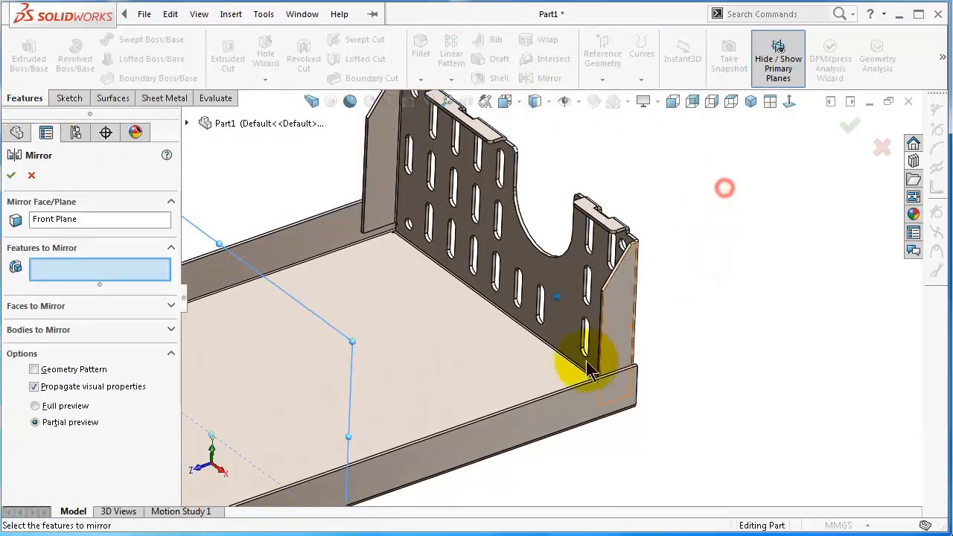
{"action": "scroll", "coordinate": [442, 376], "scroll_direction": "up", "scroll_amount": 5}
{"action": "scroll", "coordinate": [442, 377], "scroll_direction": "down", "scroll_amount": 8}
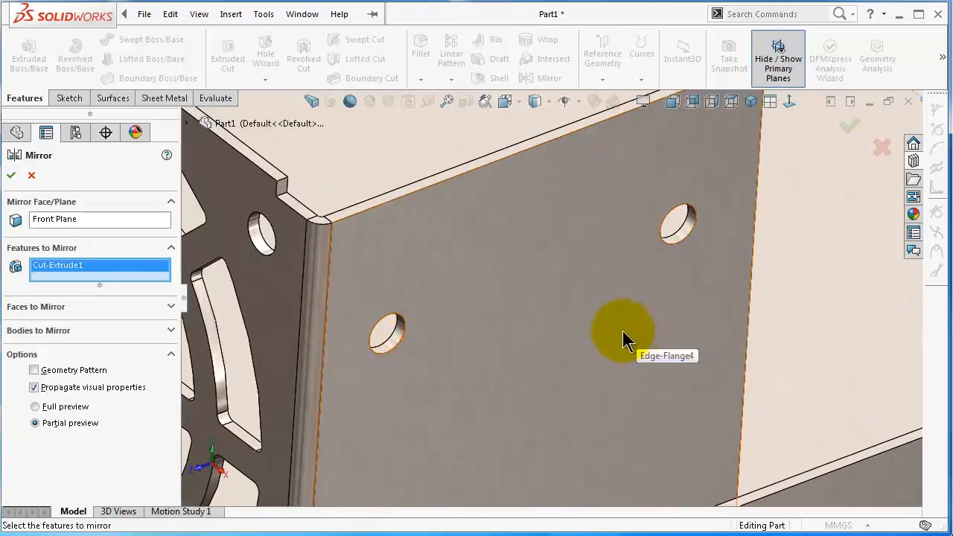
{"action": "scroll", "coordinate": [605, 335], "scroll_direction": "up", "scroll_amount": 10}
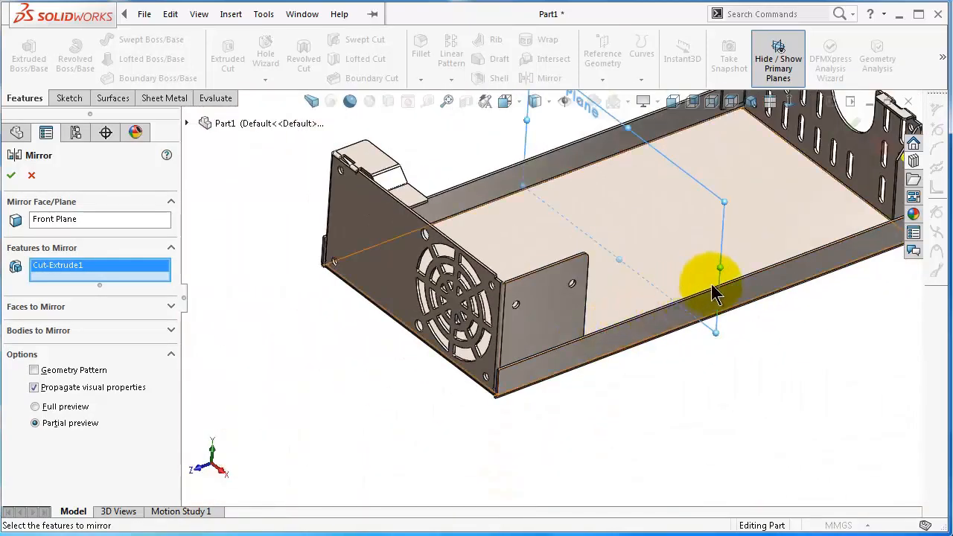
{"action": "left_click", "coordinate": [850, 124]}
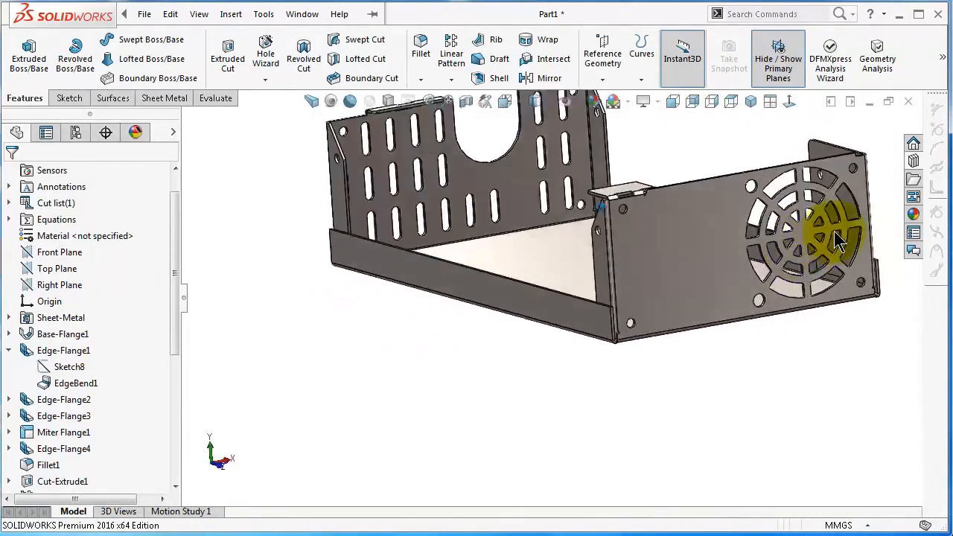
Sketch a center rectangle about 17 mm wide and 19 mm high on the vented wall's outer face, in the blank area beside the vent
{"action": "scroll", "coordinate": [584, 240], "scroll_direction": "down", "scroll_amount": 3}
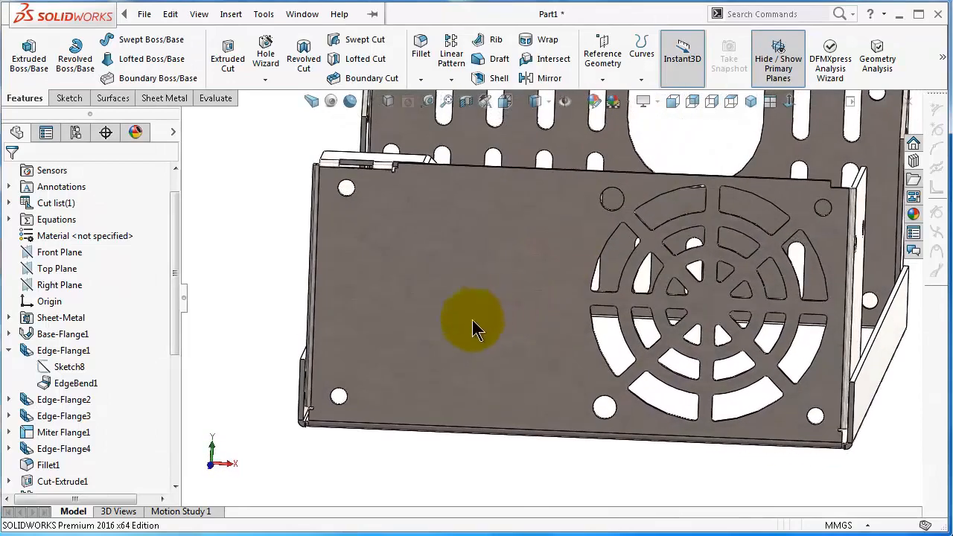
{"action": "left_click", "coordinate": [458, 330]}
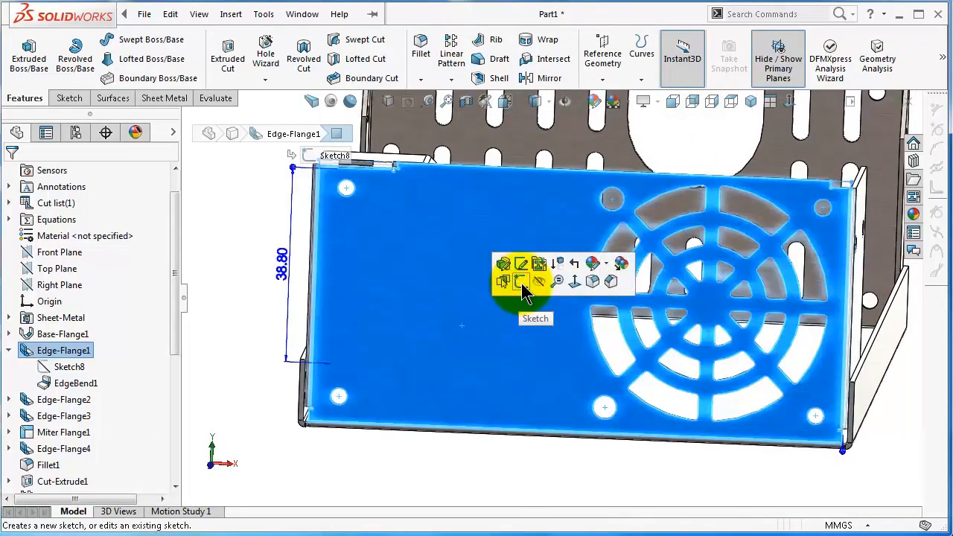
{"action": "left_click", "coordinate": [522, 283]}
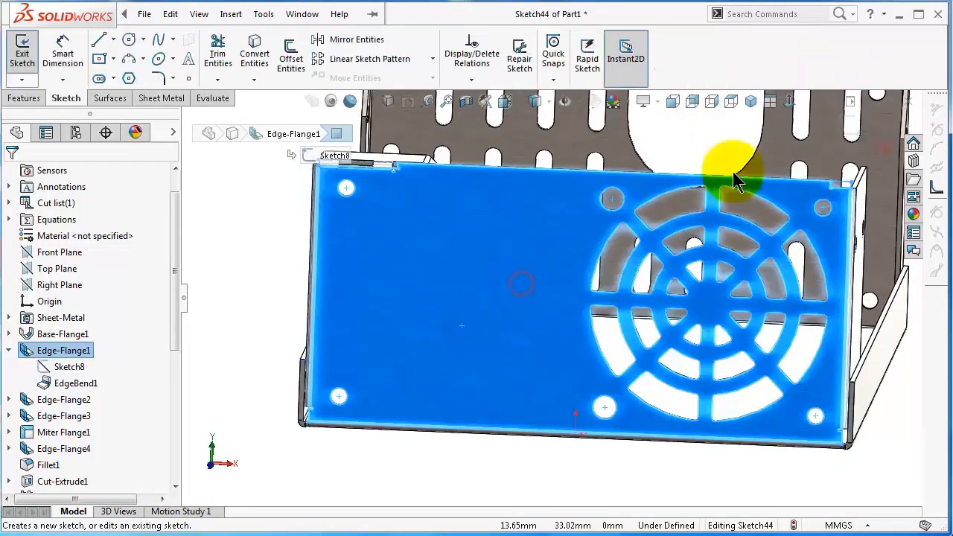
{"action": "left_click", "coordinate": [791, 103]}
{"action": "left_click", "coordinate": [99, 58]}
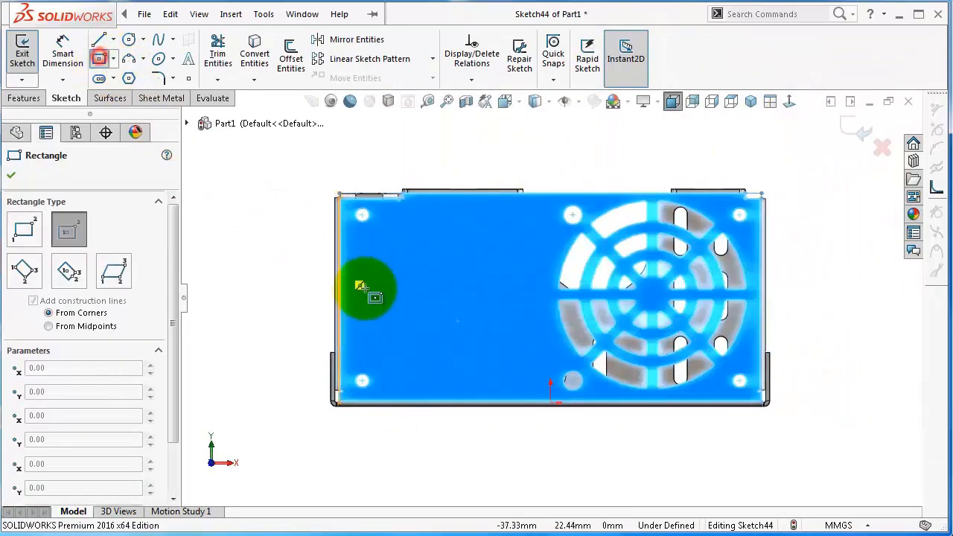
{"action": "left_click", "coordinate": [425, 316]}
{"action": "left_click", "coordinate": [379, 264]}
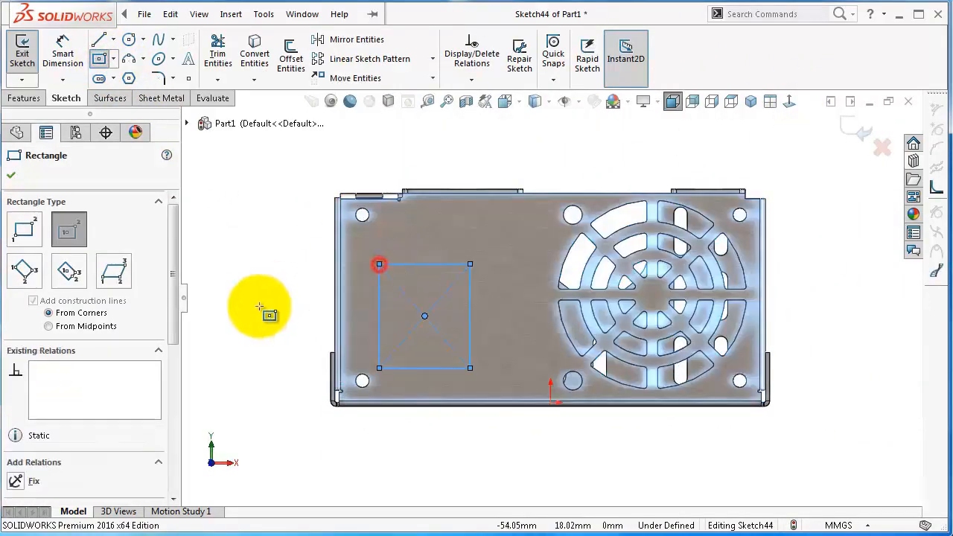
Dimension the rectangle 27 mm high and 19 mm wide
{"action": "right_click_drag", "start_coordinate": [260, 307], "coordinate": [326, 258]}
{"action": "left_click", "coordinate": [379, 286]}
{"action": "left_click", "coordinate": [268, 286]}
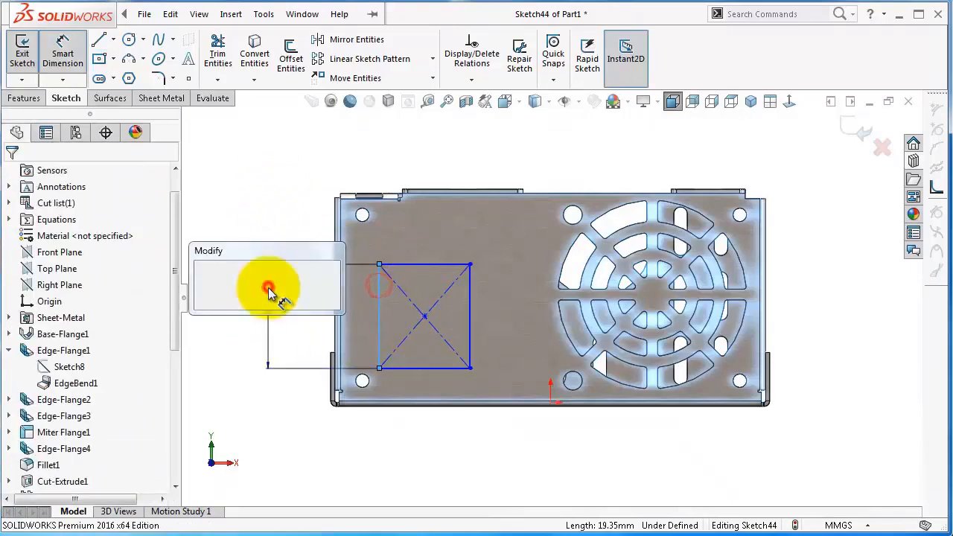
{"action": "type", "text": "27"}
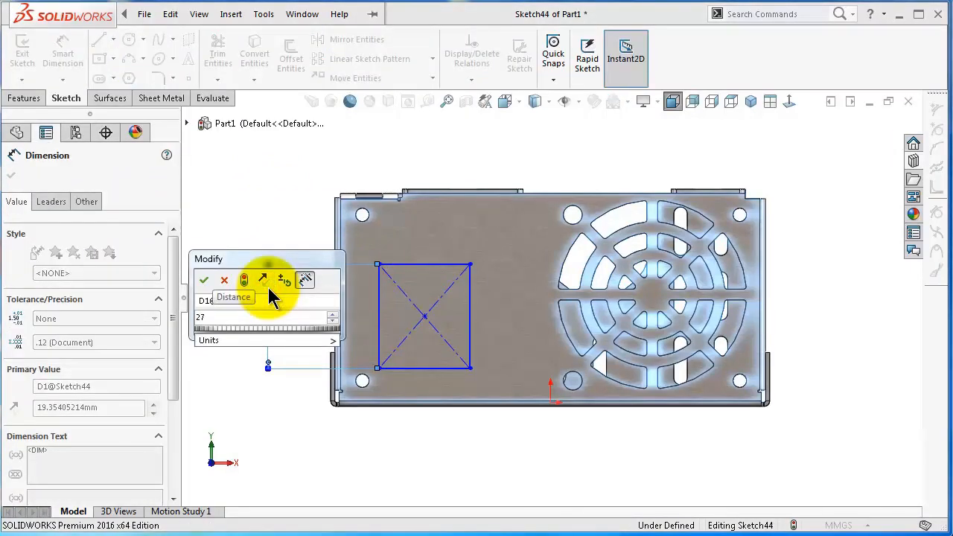
{"action": "key", "text": "Return"}
{"action": "left_click", "coordinate": [447, 368]}
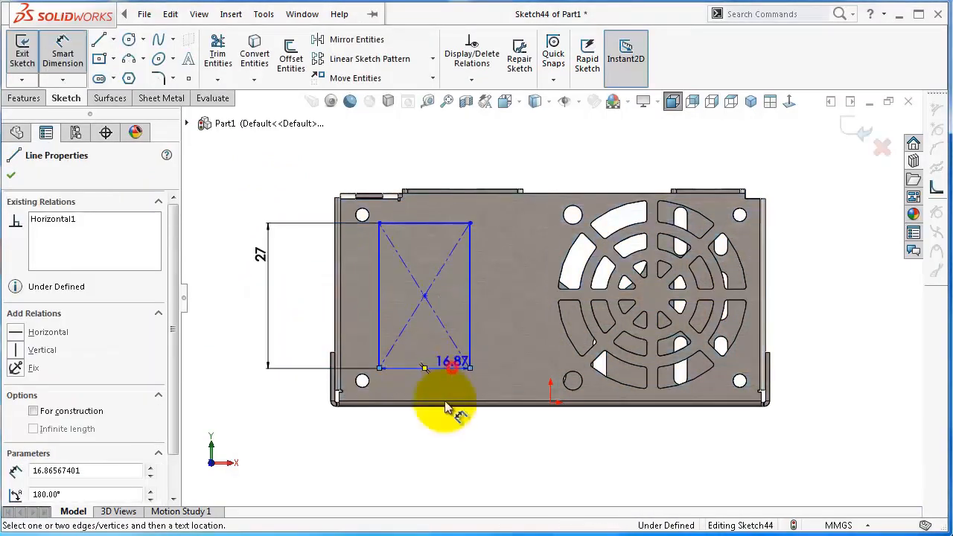
{"action": "left_click", "coordinate": [438, 454]}
{"action": "type", "text": "19"}
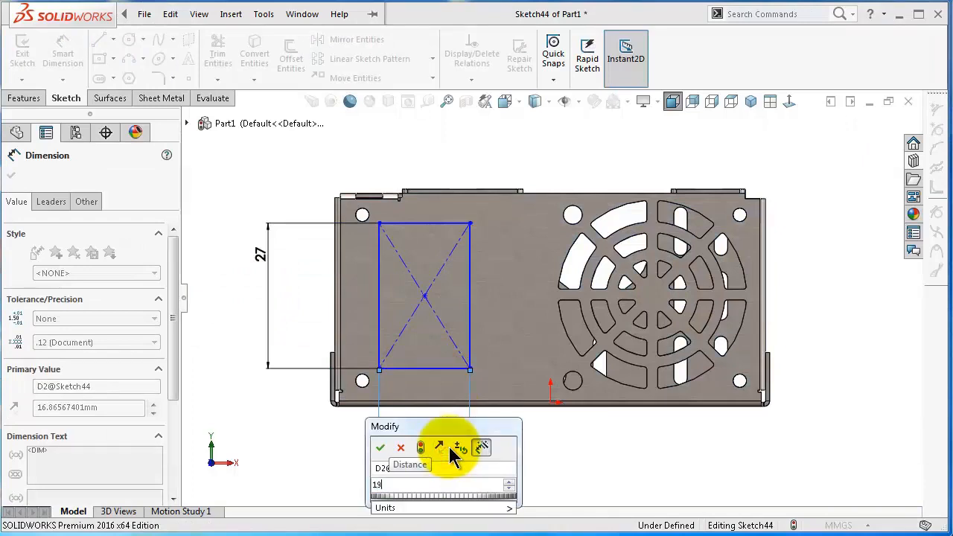
{"action": "key", "text": "Return"}
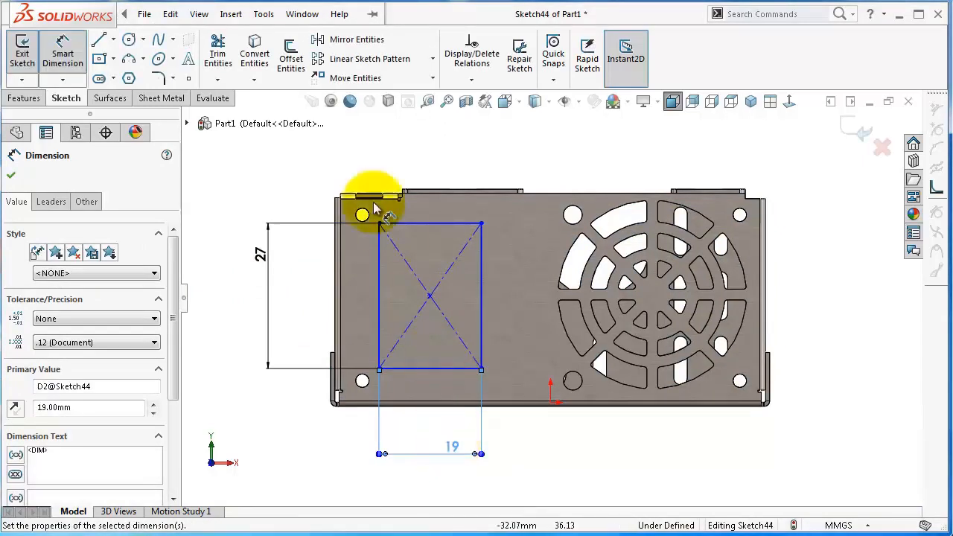
Round all four corners of the rectangle with 3.5 mm sketch fillets
{"action": "left_click", "coordinate": [158, 78]}
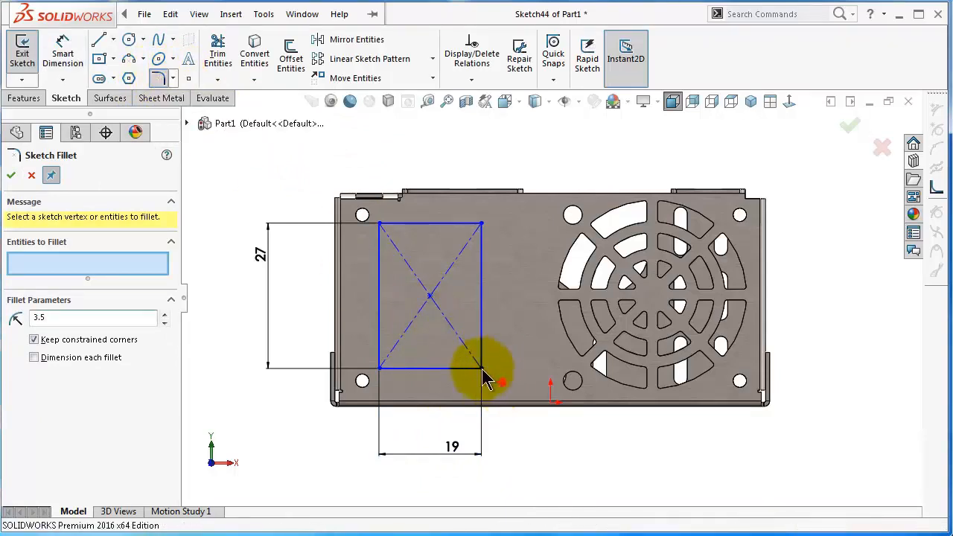
{"action": "left_click_drag", "start_coordinate": [501, 382], "coordinate": [386, 268]}
{"action": "left_click_drag", "start_coordinate": [378, 223], "coordinate": [388, 211]}
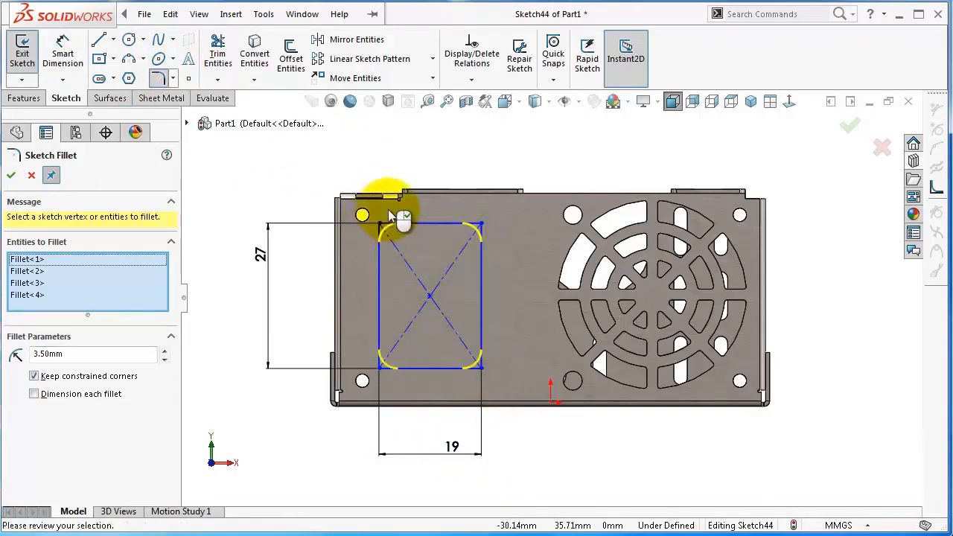
{"action": "left_click", "coordinate": [11, 176]}
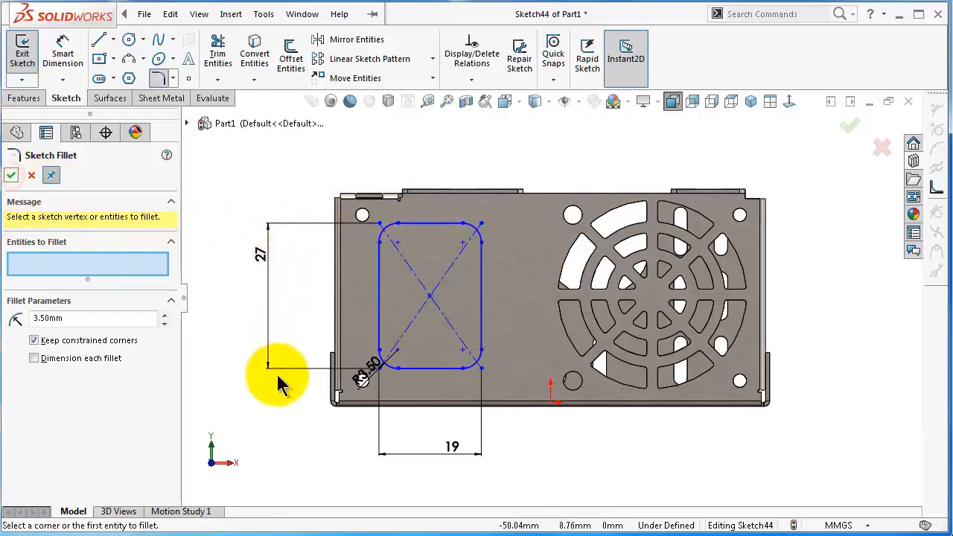
Dimension the horizontal distance from the rectangle's center point to the vented wall's nearer side edge
{"action": "mouse_move", "coordinate": [249, 423]}
{"action": "right_mouse_down"}
{"action": "mouse_move", "coordinate": [240, 300]}
{"action": "mouse_move", "coordinate": [266, 274]}
{"action": "right_mouse_up"}
{"action": "left_click", "coordinate": [430, 296]}
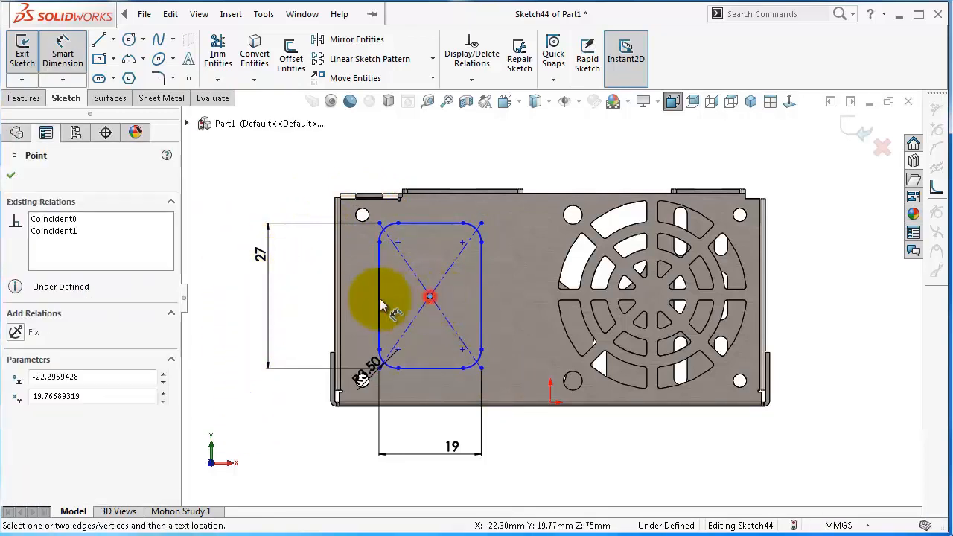
{"action": "left_click", "coordinate": [339, 297]}
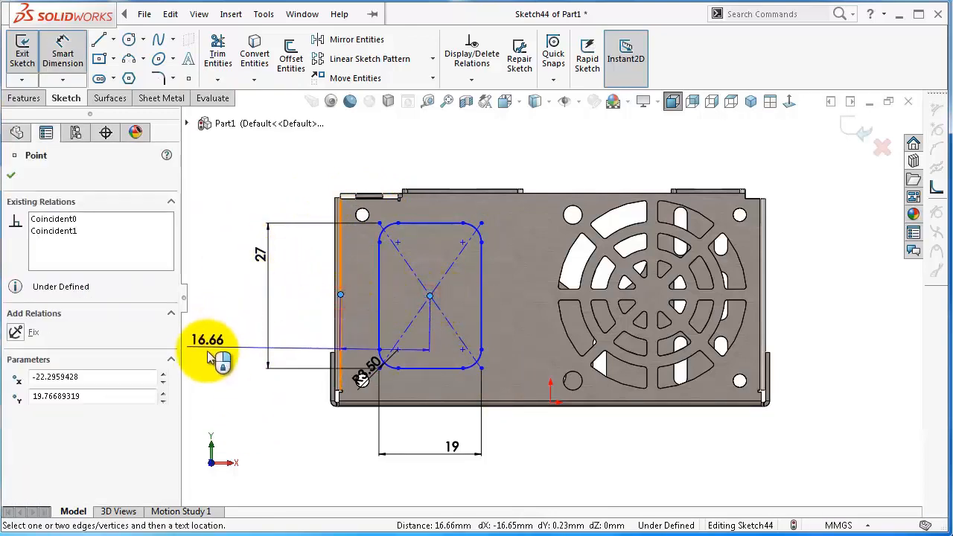
Dimension the rounded rectangle's centre 17.5 mm from the fan plate's left vertical edge and 17.5 mm from its bottom edge
{"action": "left_click", "coordinate": [195, 389]}
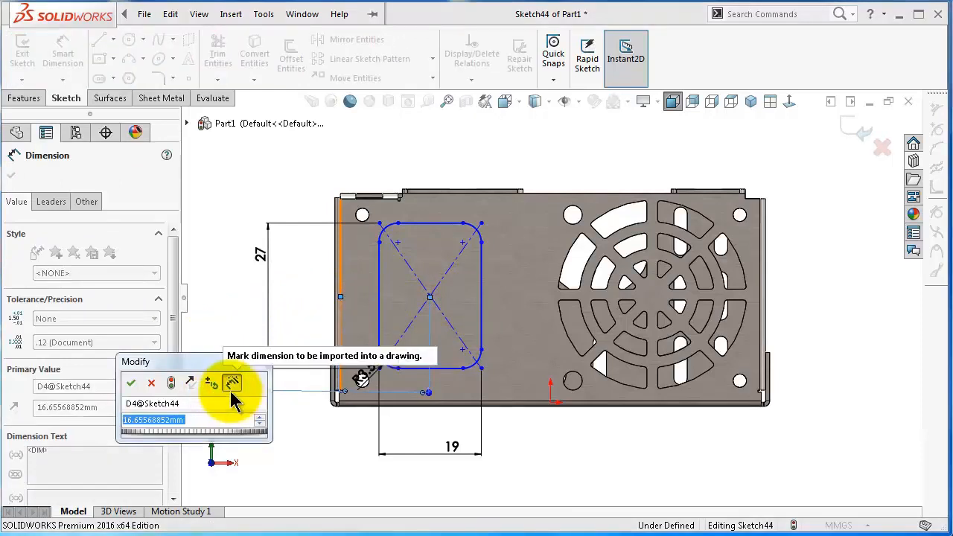
{"action": "type", "text": "17.5"}
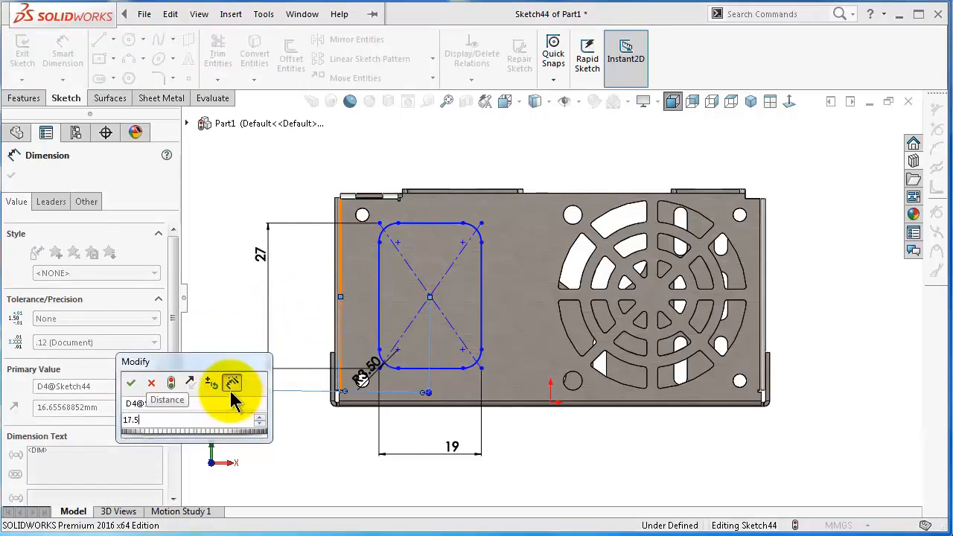
{"action": "key", "text": "Return"}
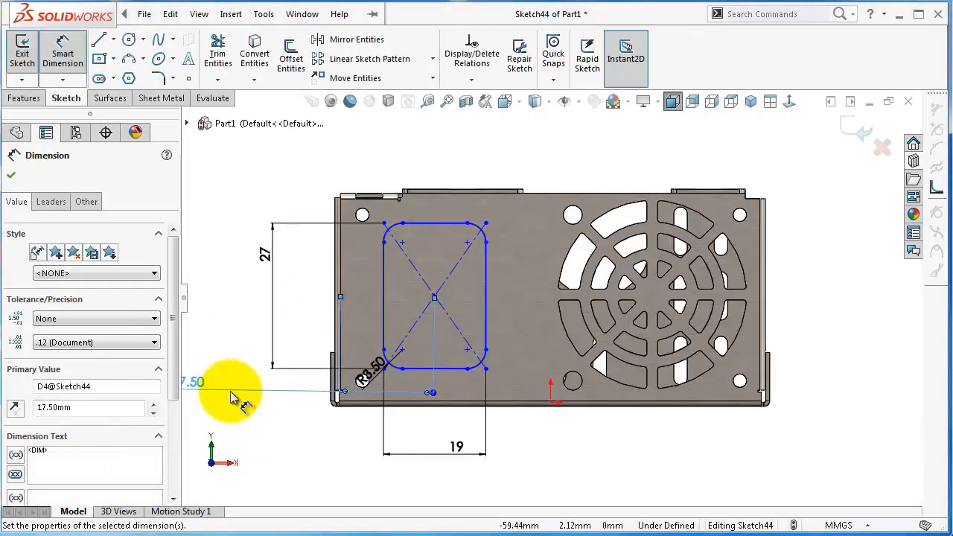
{"action": "left_click", "coordinate": [437, 298]}
{"action": "left_click", "coordinate": [463, 401]}
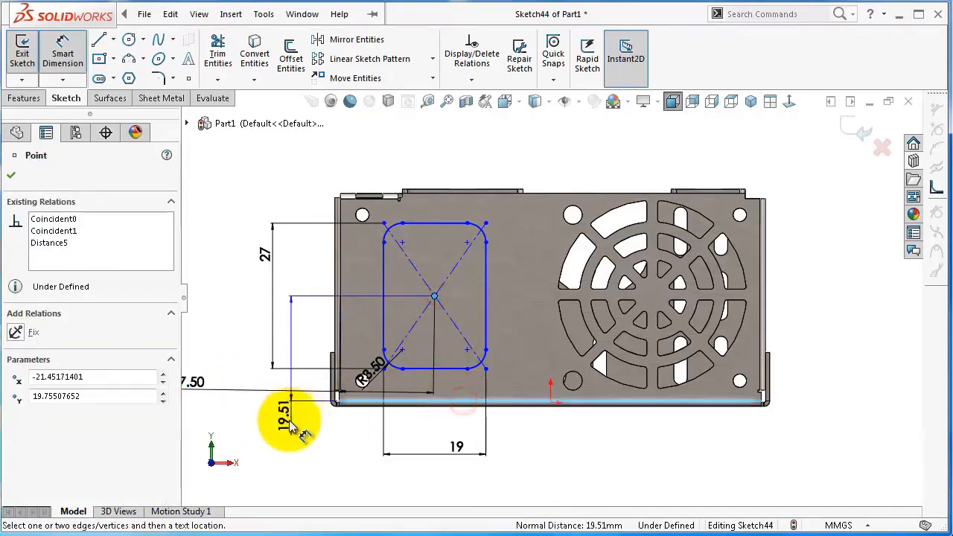
{"action": "left_click", "coordinate": [279, 458]}
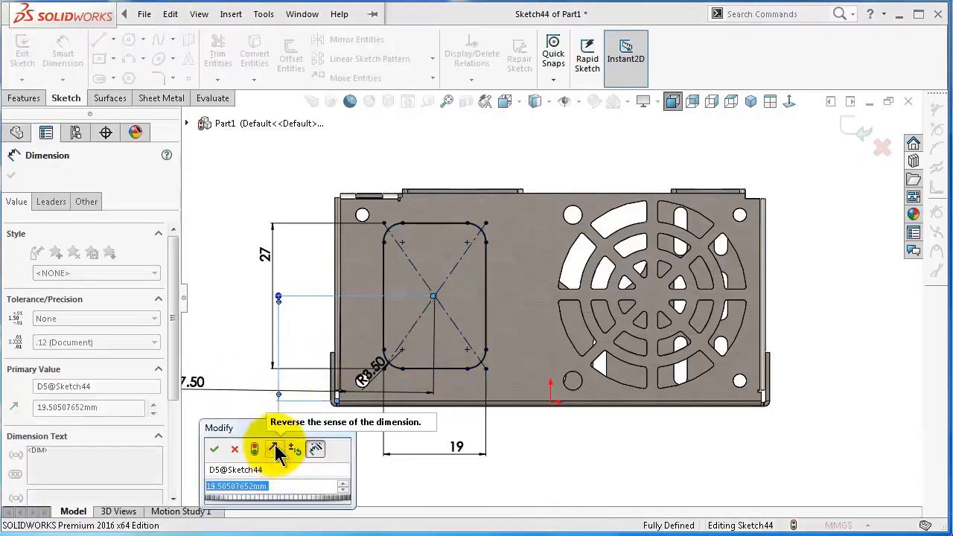
{"action": "type", "text": "17.5"}
{"action": "key", "text": "Return"}
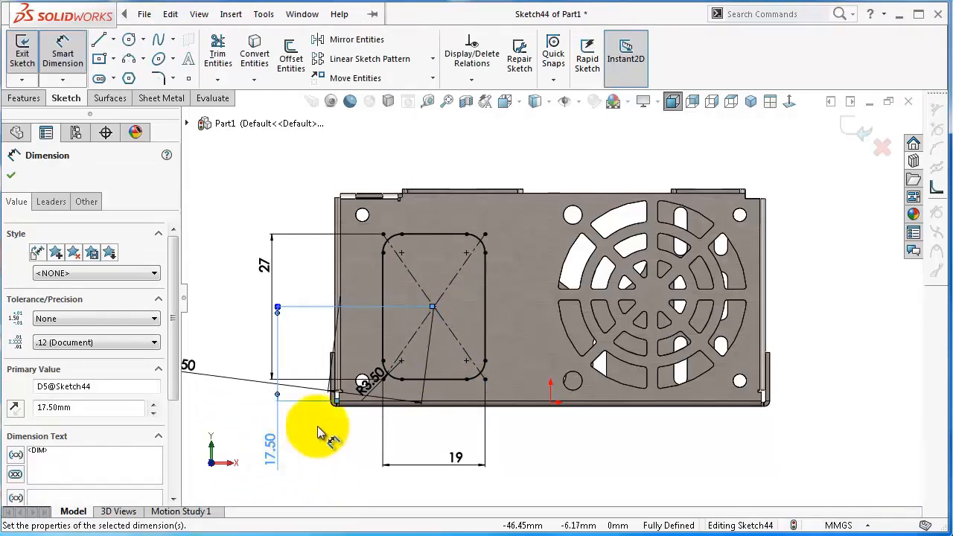
{"action": "left_click", "coordinate": [14, 177]}
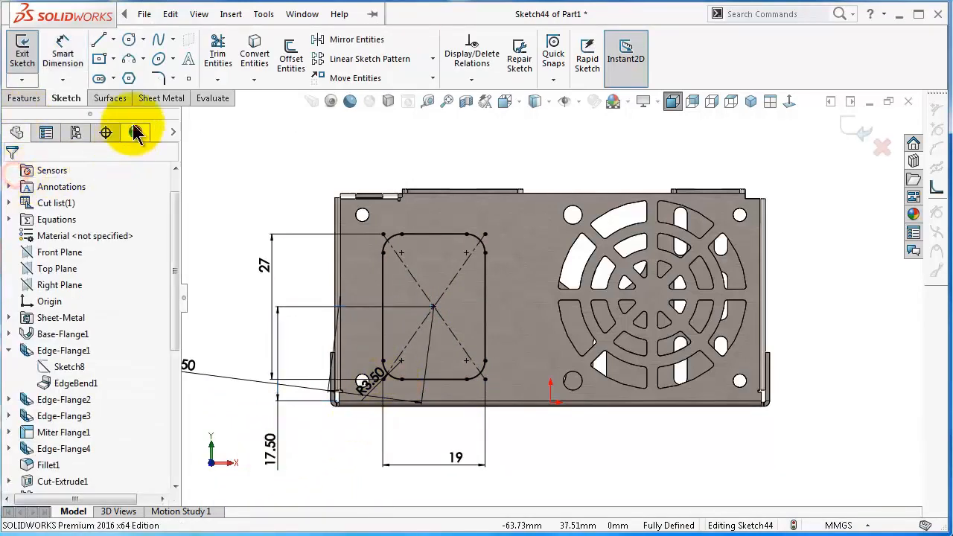
Cut-extrude the rounded rectangle through the fan plate as a sheet metal cut with its depth linked to the material thickness
{"action": "left_click", "coordinate": [162, 100]}
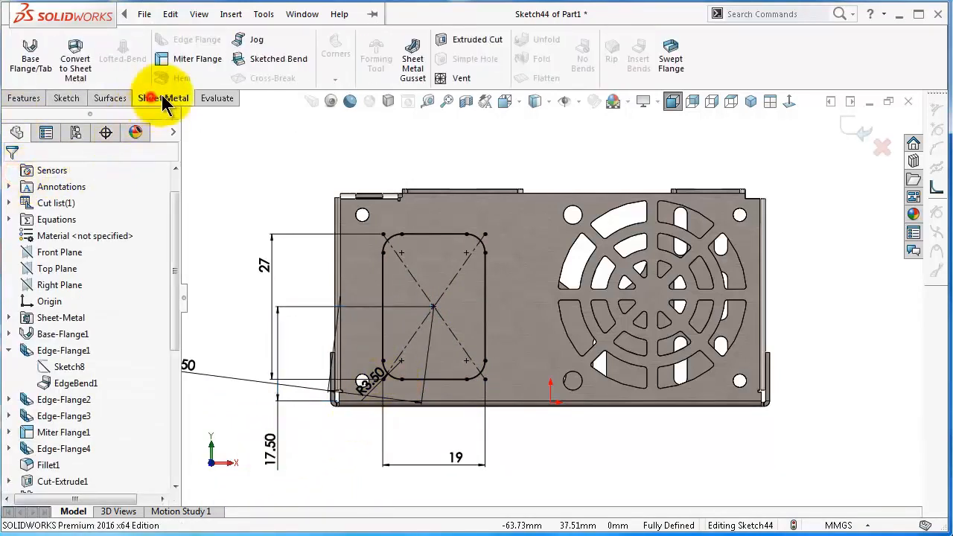
{"action": "left_click", "coordinate": [474, 38]}
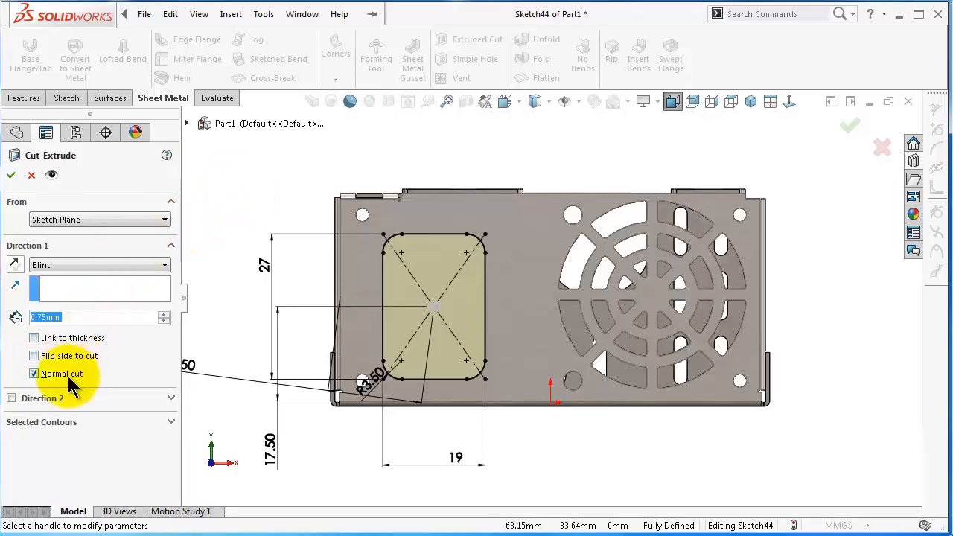
{"action": "left_click", "coordinate": [67, 339]}
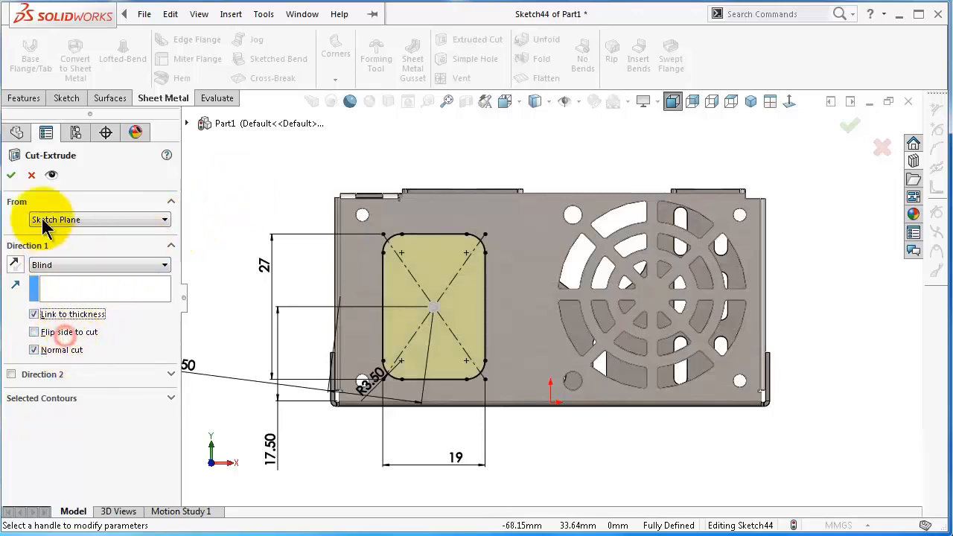
{"action": "left_click", "coordinate": [12, 177]}
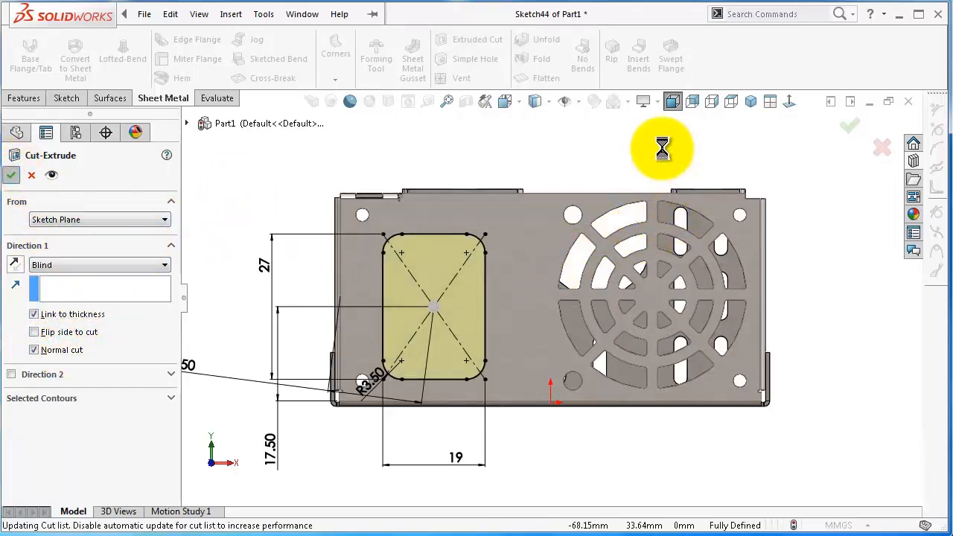
Place the counter sink emboss2 forming tool from the design library on the underside of the chassis base
{"action": "middle_click_drag", "start_coordinate": [662, 146], "coordinate": [593, 231]}
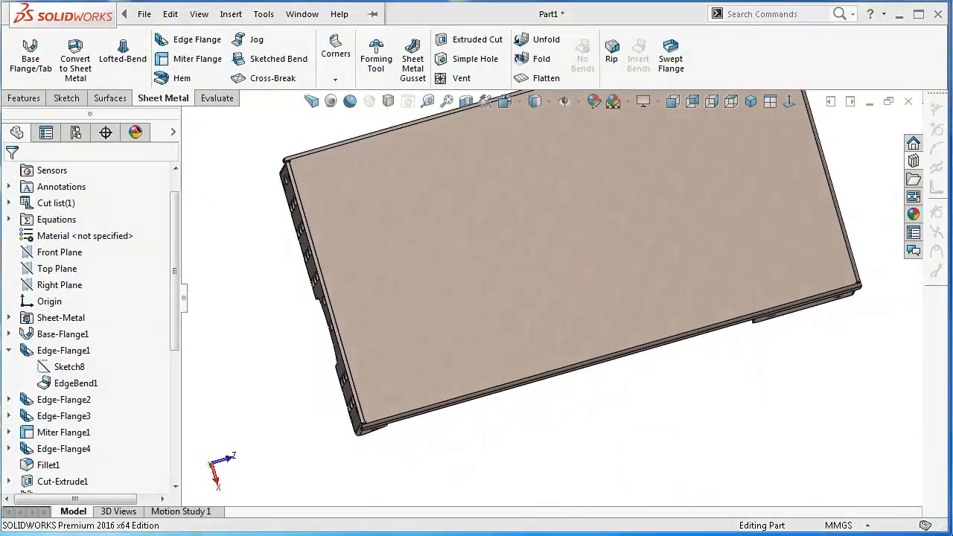
{"action": "left_click", "coordinate": [913, 162]}
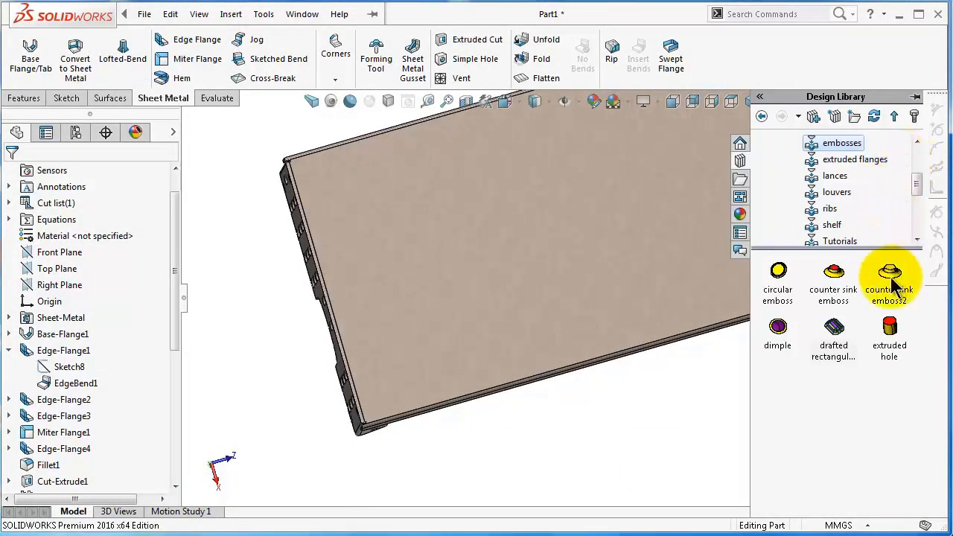
{"action": "mouse_move", "coordinate": [898, 278]}
{"action": "mouse_move", "coordinate": [896, 279]}
{"action": "left_mouse_down"}
{"action": "mouse_move", "coordinate": [660, 231]}
{"action": "mouse_move", "coordinate": [575, 234]}
{"action": "mouse_move", "coordinate": [586, 224]}
{"action": "left_mouse_up"}
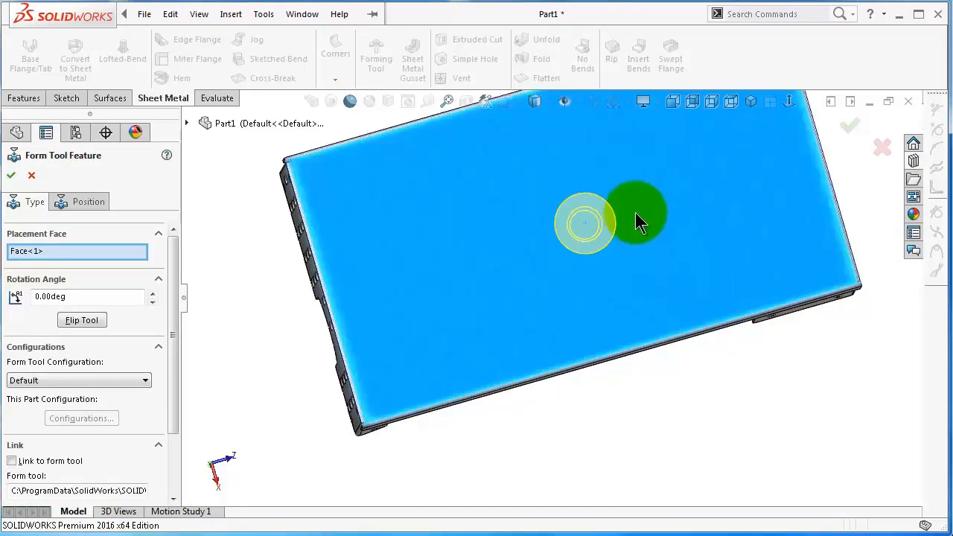
Align the emboss's centre point horizontally with the midpoint of the base's long left edge in its position sketch
{"action": "left_click", "coordinate": [89, 201]}
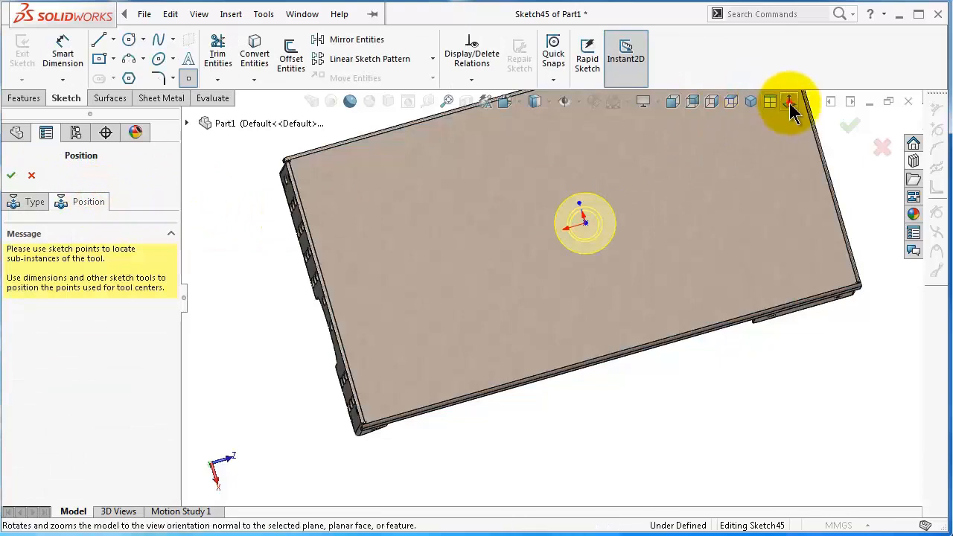
{"action": "left_click", "coordinate": [791, 104]}
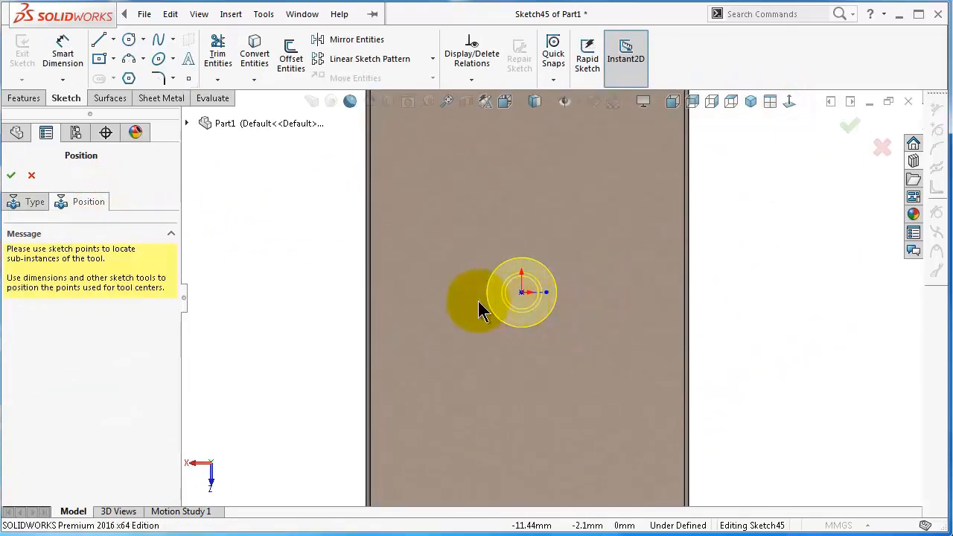
{"action": "left_click", "coordinate": [521, 294]}
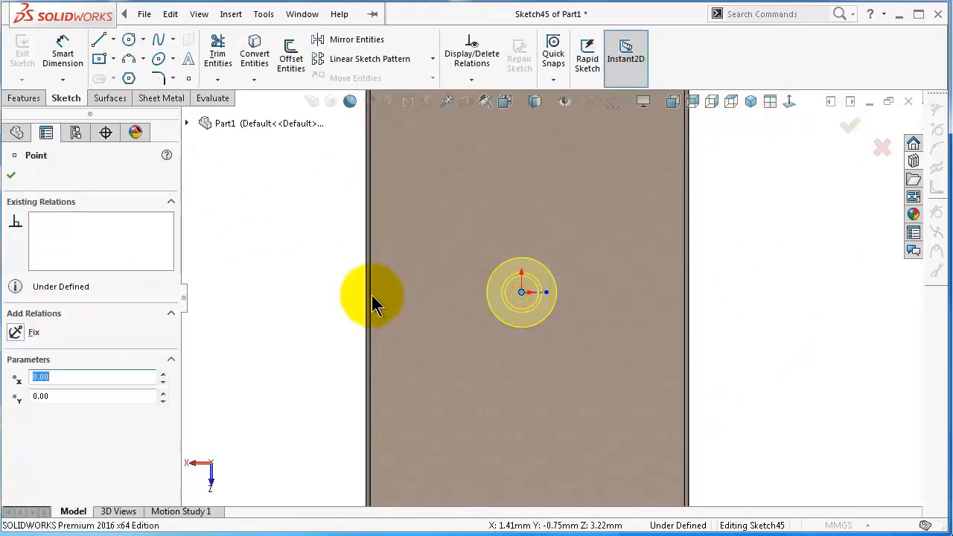
{"action": "left_click", "coordinate": [329, 297]}
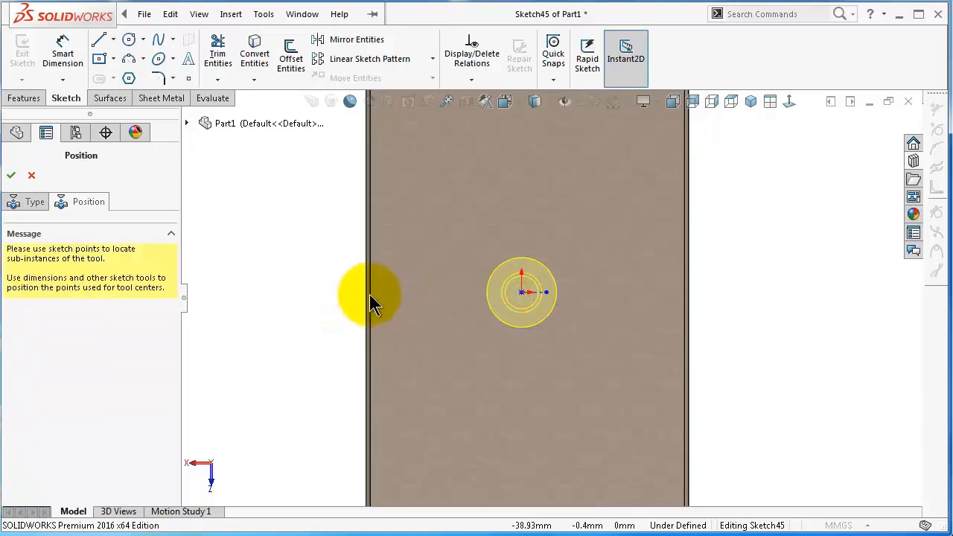
{"action": "right_click", "coordinate": [373, 304]}
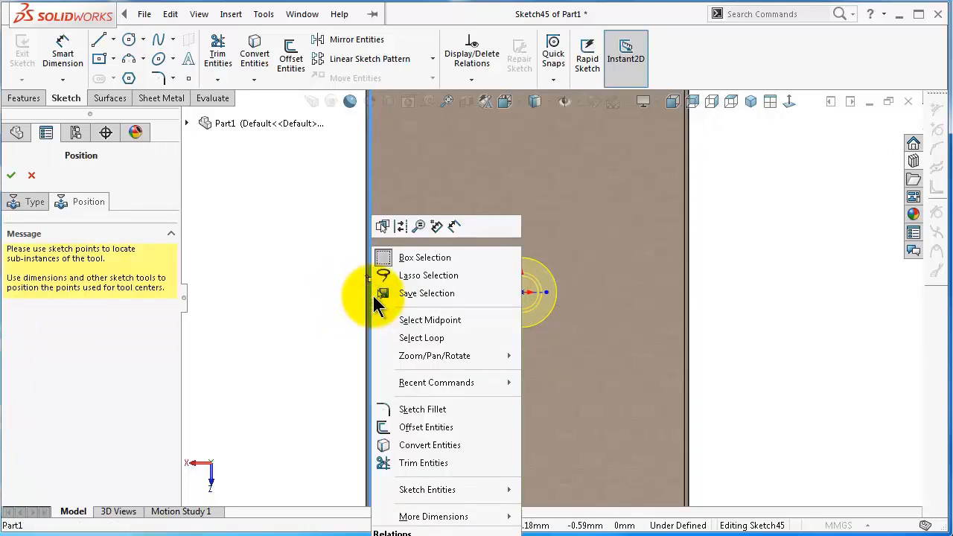
{"action": "left_click", "coordinate": [422, 320]}
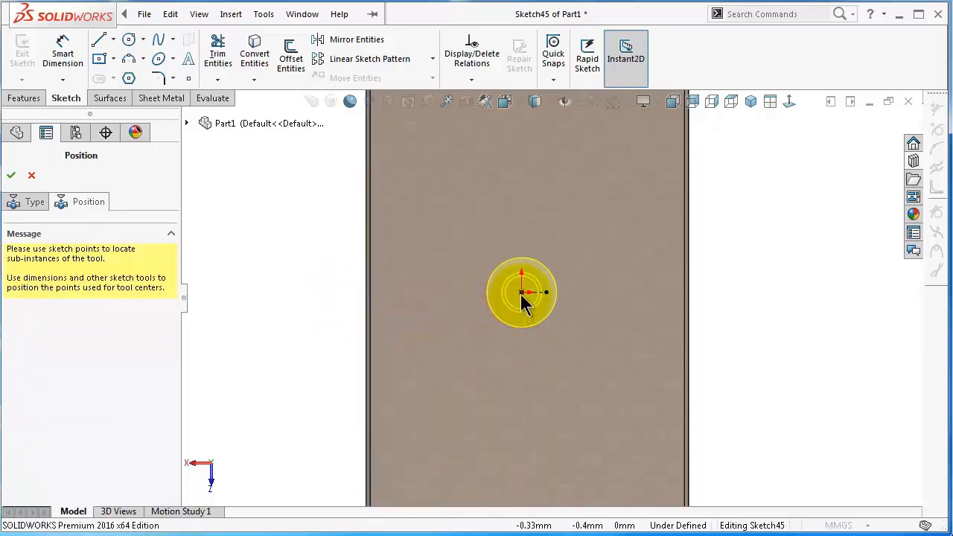
{"action": "left_click", "coordinate": [521, 292], "text": "ctrl"}
{"action": "left_click", "coordinate": [563, 231]}
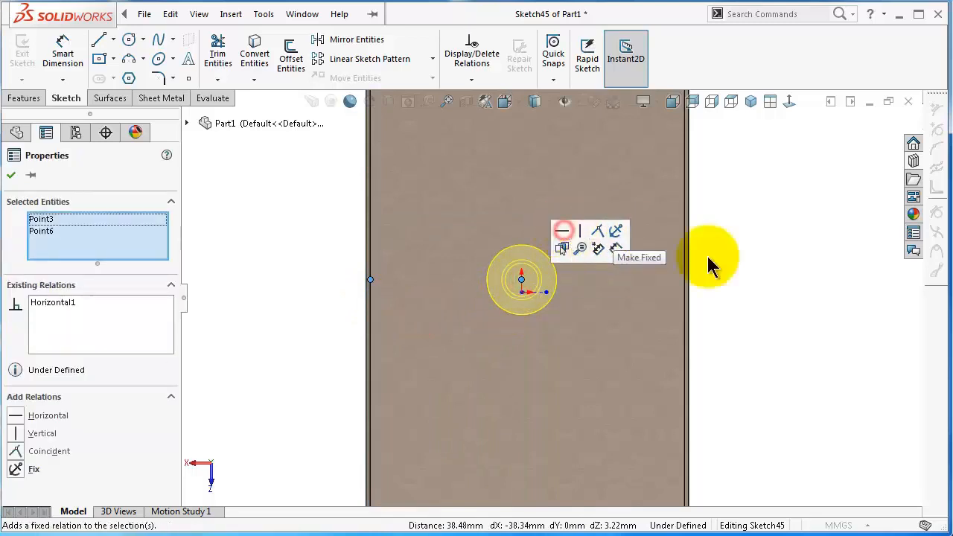
{"action": "left_click", "coordinate": [787, 276]}
Align the emboss's centre point vertically with the midpoint of the base's short upper edge and finish the form tool feature
{"action": "scroll", "coordinate": [625, 236], "scroll_direction": "up", "scroll_amount": 5}
{"action": "scroll", "coordinate": [586, 183], "scroll_direction": "down", "scroll_amount": 3}
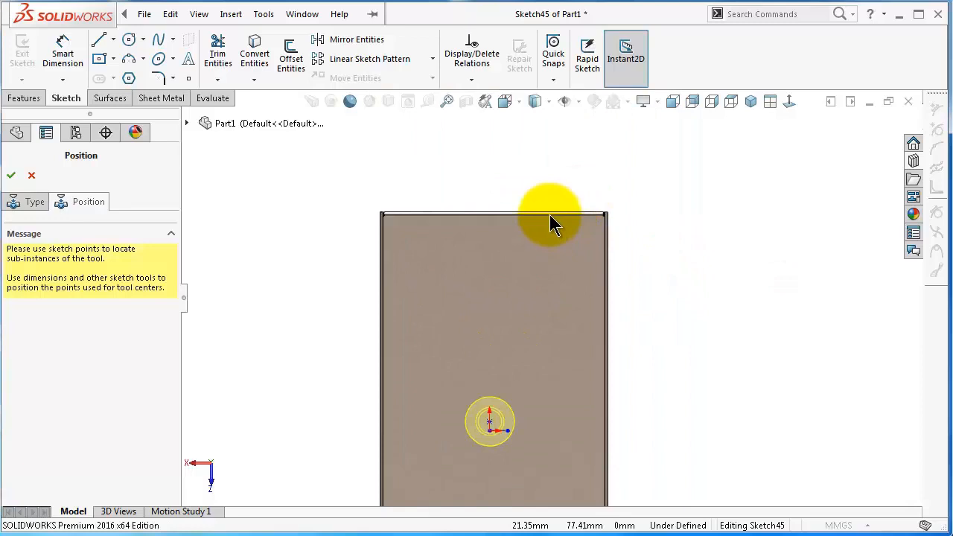
{"action": "right_click", "coordinate": [551, 217]}
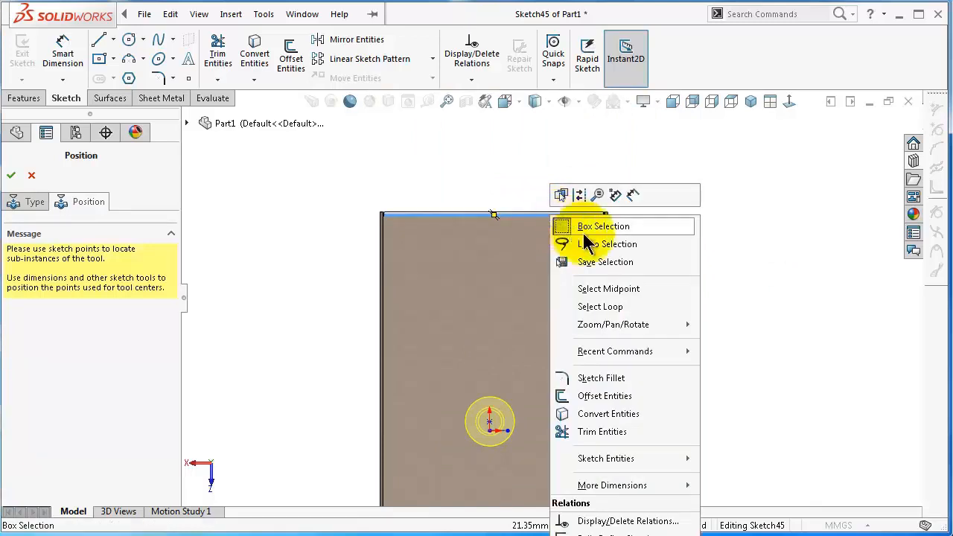
{"action": "left_click", "coordinate": [636, 290]}
{"action": "scroll", "coordinate": [519, 404], "scroll_direction": "down", "scroll_amount": 5}
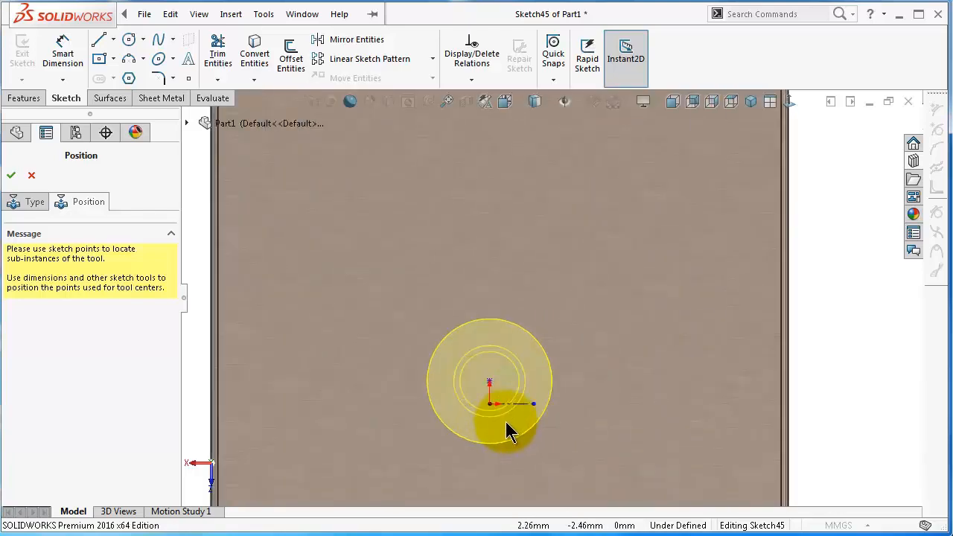
{"action": "left_click", "coordinate": [490, 382], "text": "ctrl"}
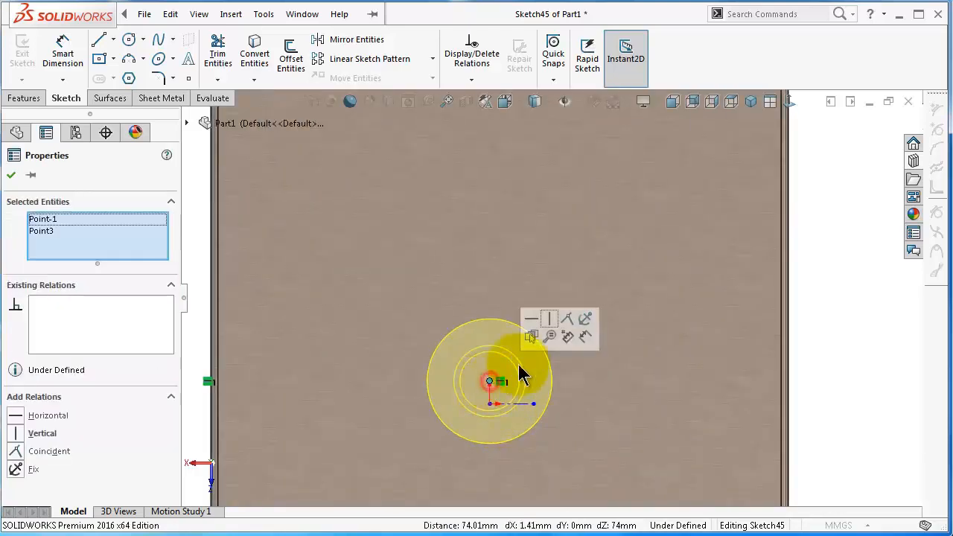
{"action": "left_click", "coordinate": [844, 319]}
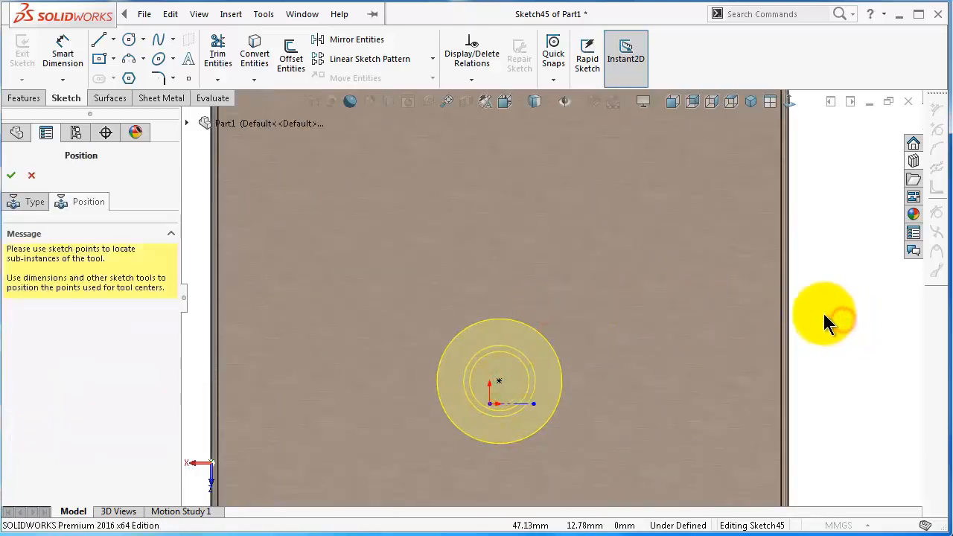
{"action": "scroll", "coordinate": [825, 312], "scroll_direction": "up", "scroll_amount": 6}
{"action": "left_click", "coordinate": [10, 176]}
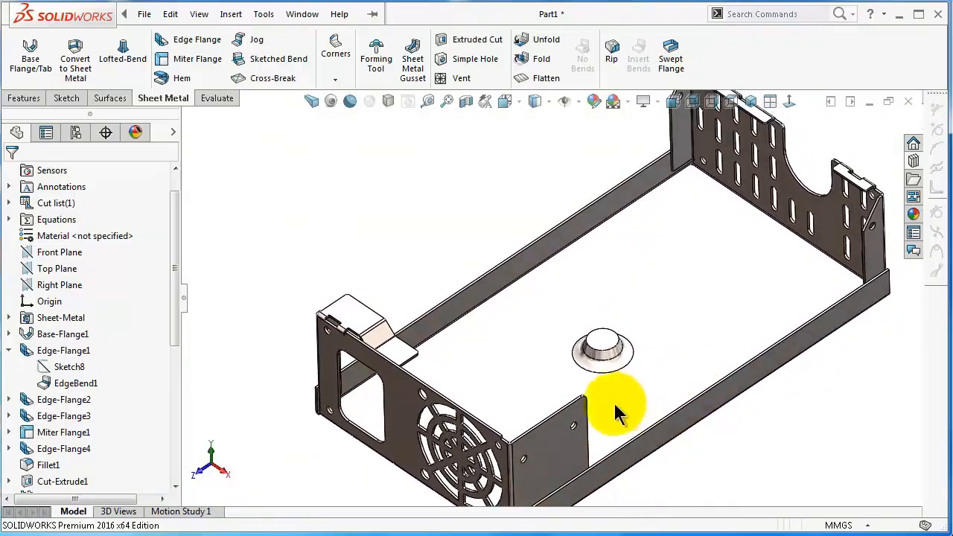
Inspect the chassis in a shaded perspective view with shadows and with the feature tree hidden
{"action": "left_click", "coordinate": [388, 102]}
{"action": "middle_click_drag", "start_coordinate": [556, 300], "coordinate": [701, 334]}
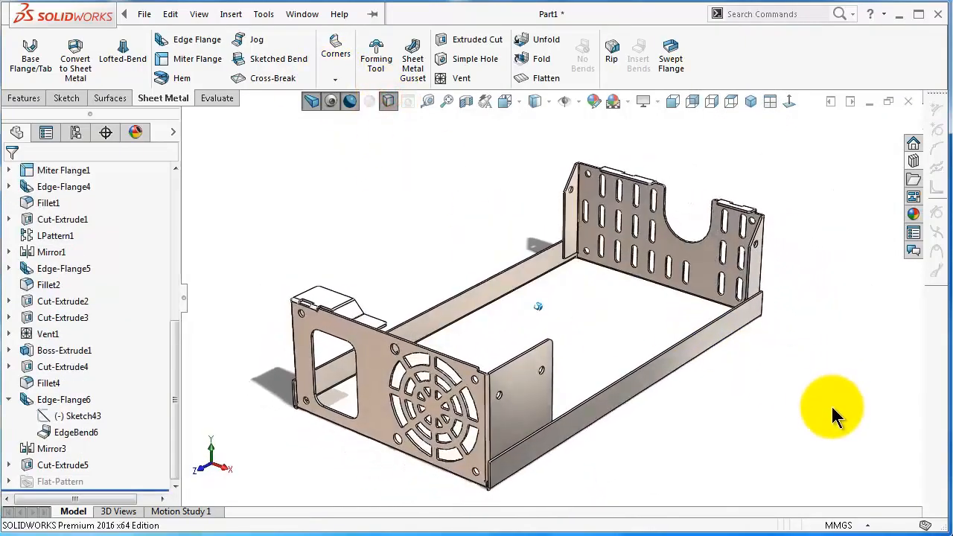
{"action": "left_click", "coordinate": [184, 298]}
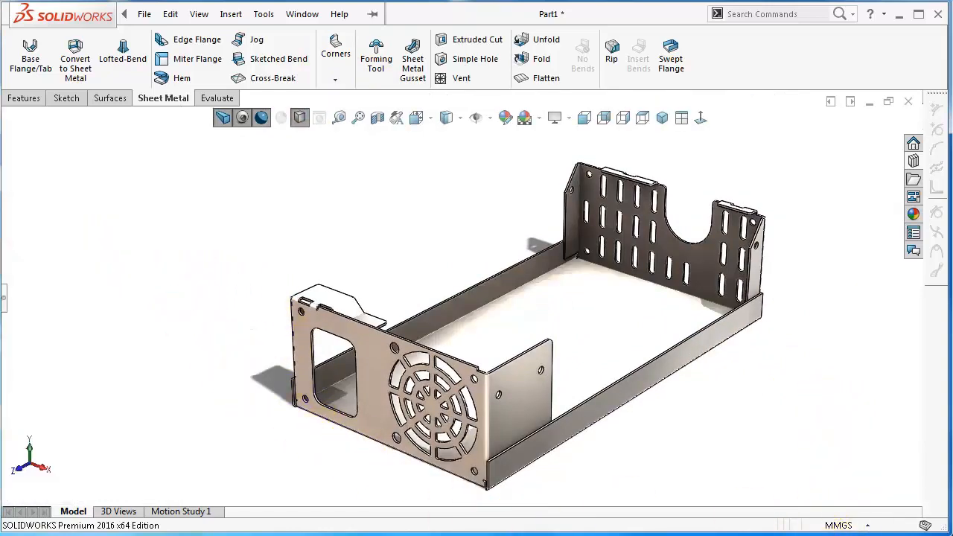
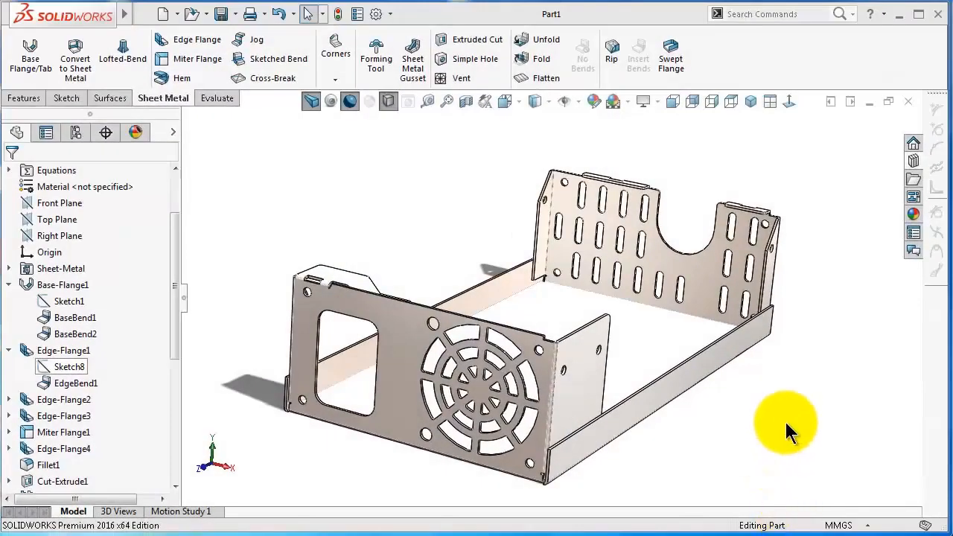
Create a new part document for the enclosure's top
{"action": "left_click", "coordinate": [164, 15]}
{"action": "left_click", "coordinate": [294, 208]}
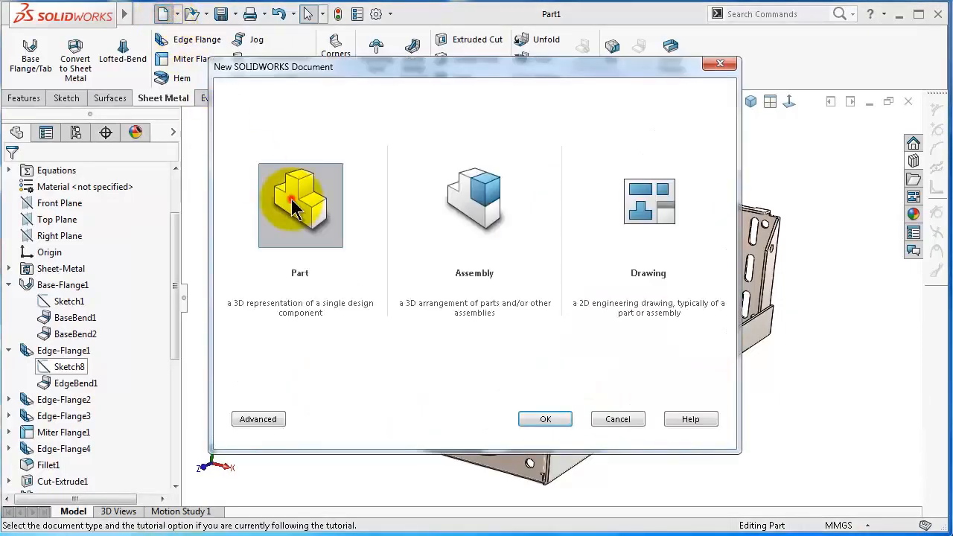
{"action": "left_click", "coordinate": [563, 425]}
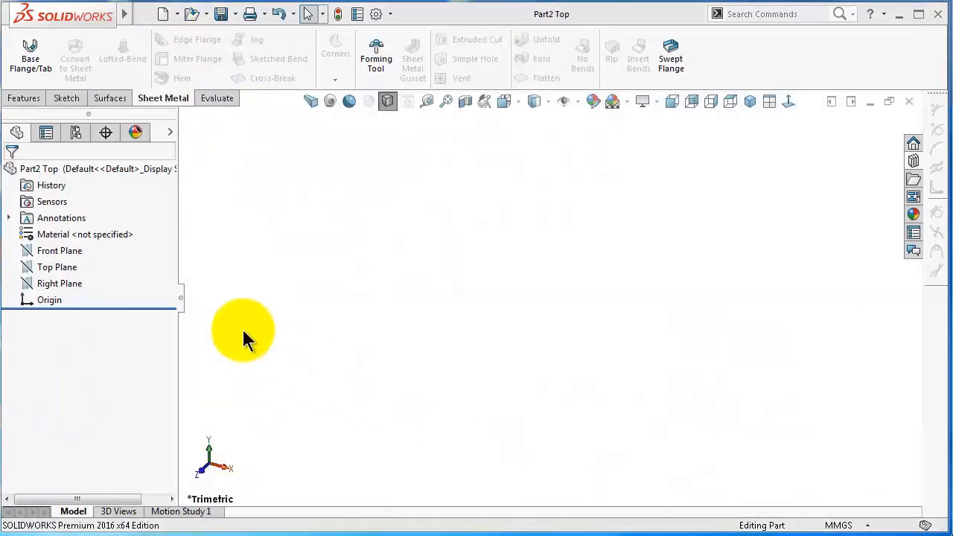
Start a sketch on the Front Plane with a horizontal line through the origin and a vertical line about 77 mm long down from its right end
{"action": "left_click", "coordinate": [59, 251]}
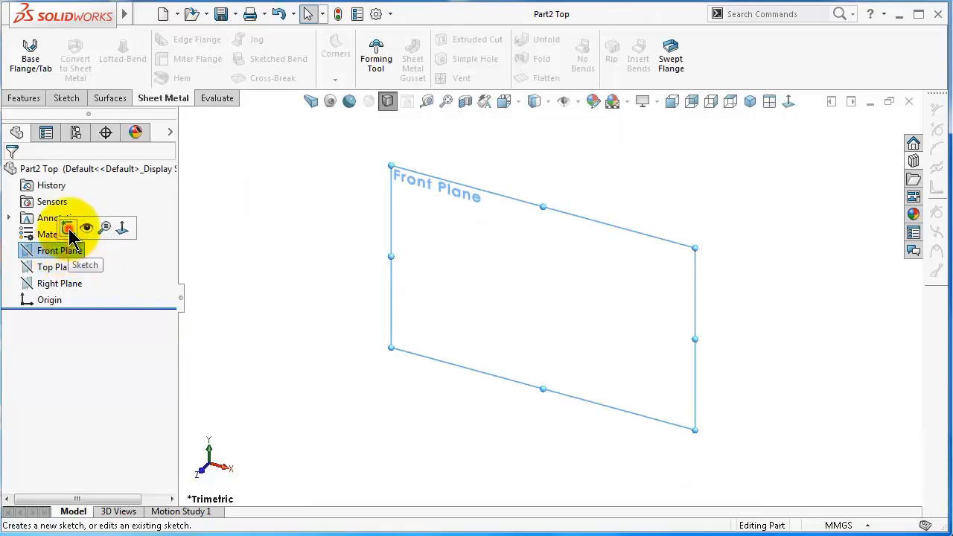
{"action": "left_click", "coordinate": [69, 233]}
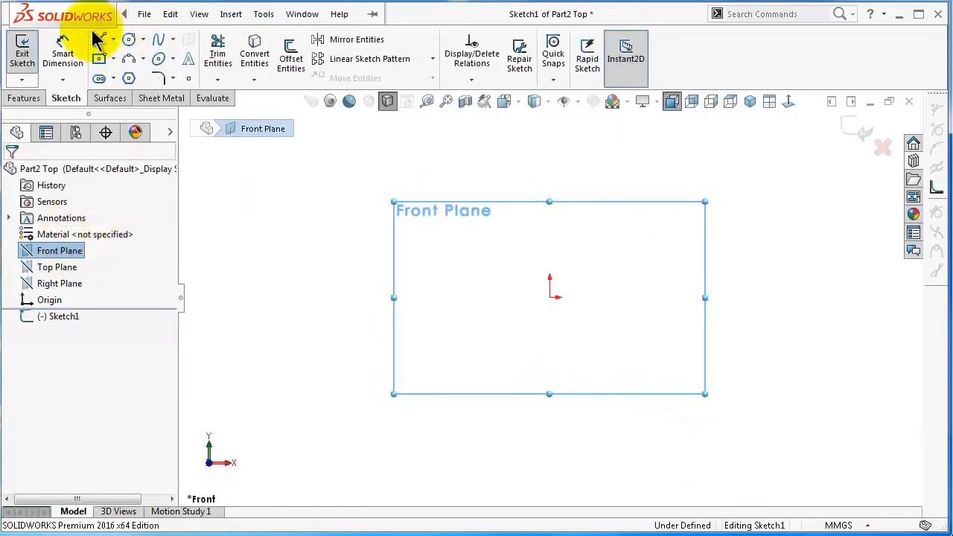
{"action": "left_click", "coordinate": [101, 43]}
{"action": "left_click", "coordinate": [434, 297]}
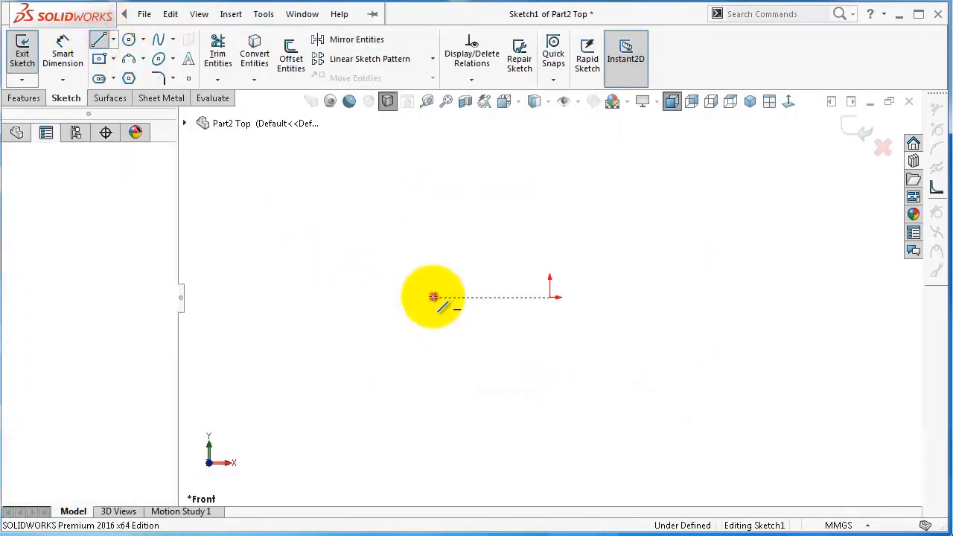
{"action": "left_click", "coordinate": [762, 296]}
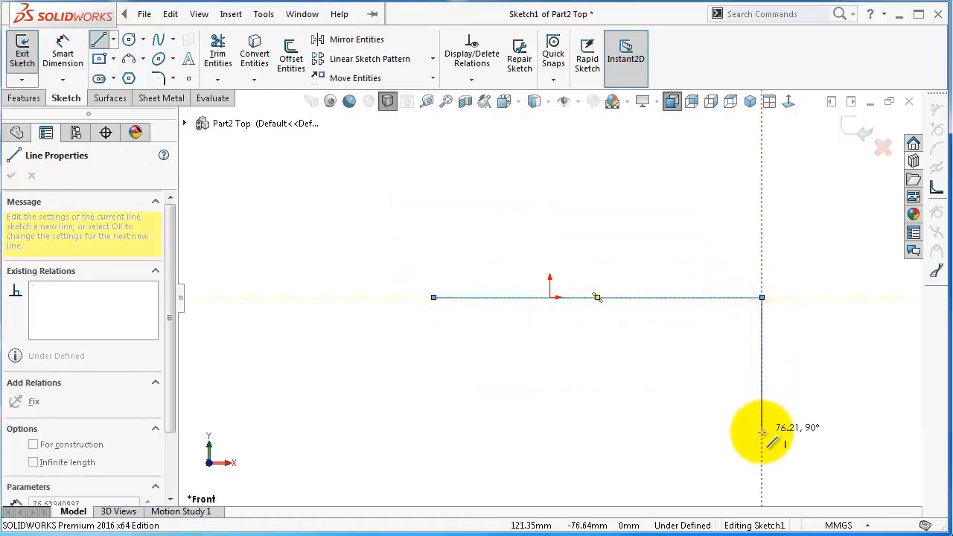
{"action": "left_click", "coordinate": [762, 432]}
{"action": "scroll", "coordinate": [760, 432], "scroll_direction": "down", "scroll_amount": 3}
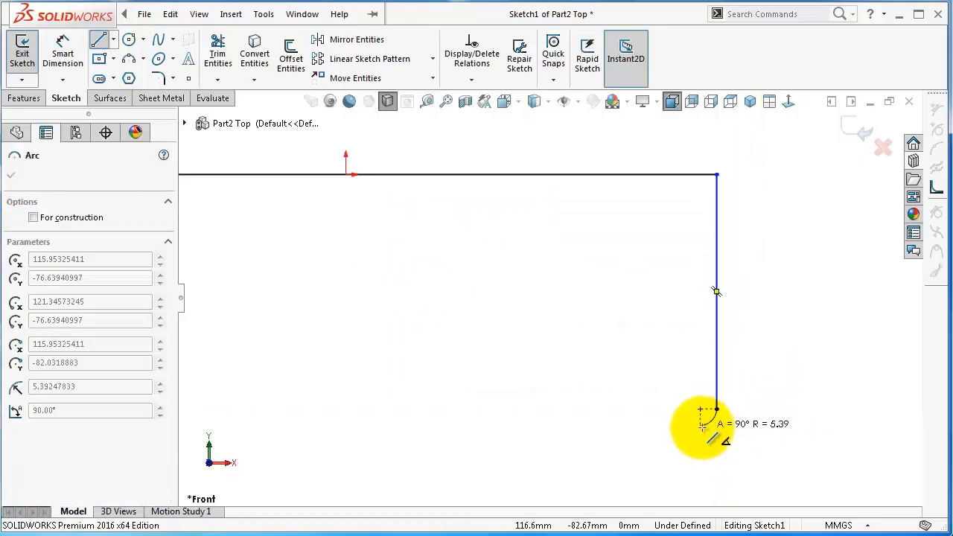
Continue the profile with a short inward diagonal line from the vertical line's lower end and a vertical line about 19.5 mm long below it
{"action": "key", "text": "Escape"}
{"action": "right_click_drag", "start_coordinate": [666, 419], "coordinate": [551, 409]}
{"action": "left_click", "coordinate": [717, 410]}
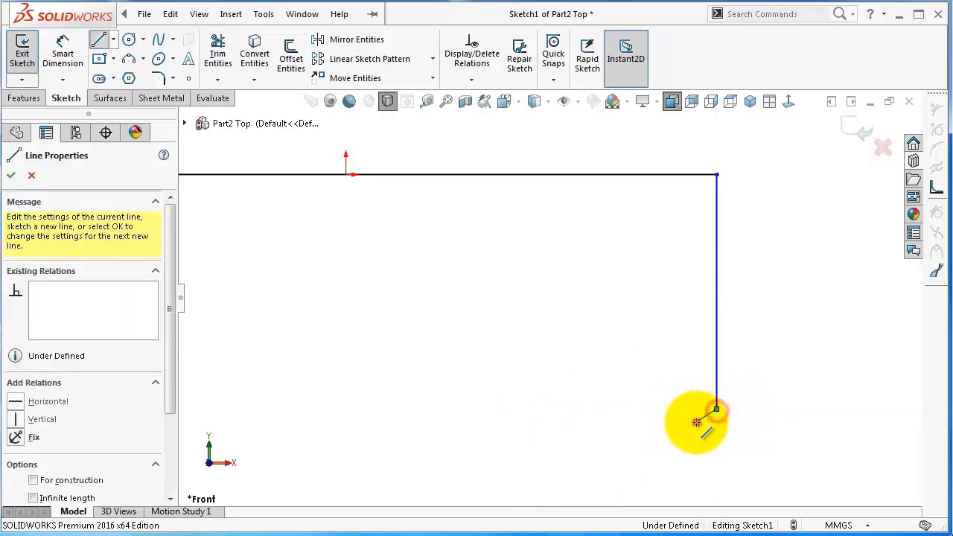
{"action": "scroll", "coordinate": [671, 432], "scroll_direction": "up", "scroll_amount": 2}
{"action": "left_click", "coordinate": [634, 404]}
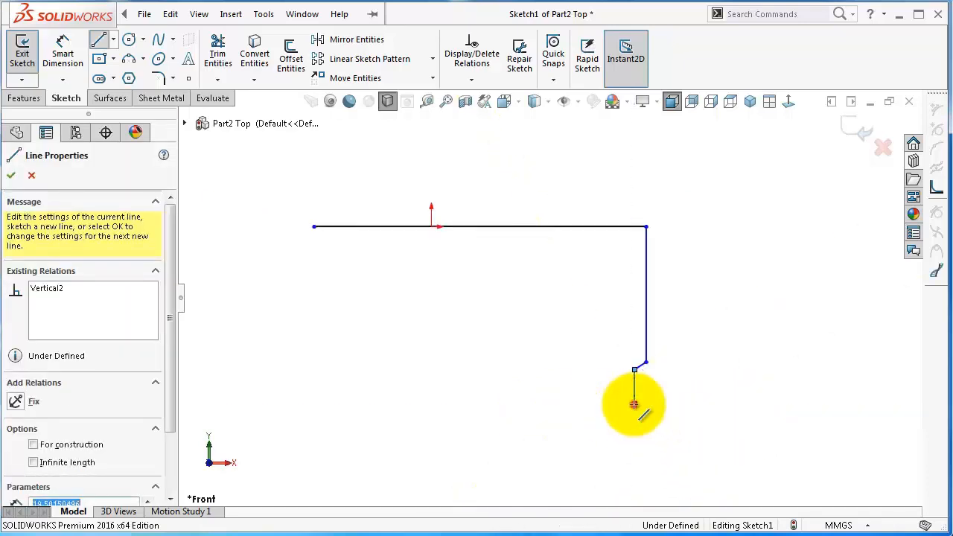
{"action": "key", "text": "Escape"}
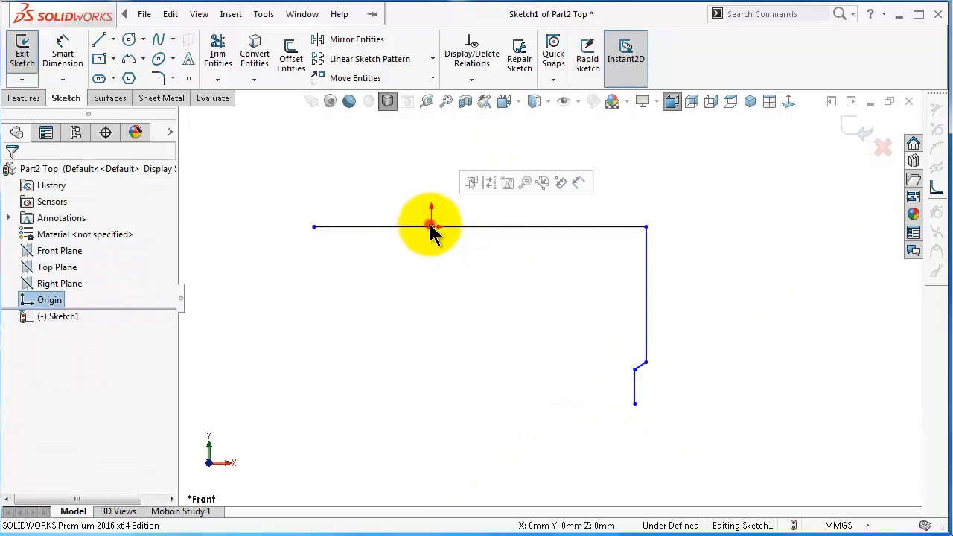
Centre the horizontal line on the origin with a midpoint relation and dimension its length to 80 mm
{"action": "left_click", "coordinate": [503, 226], "text": "ctrl"}
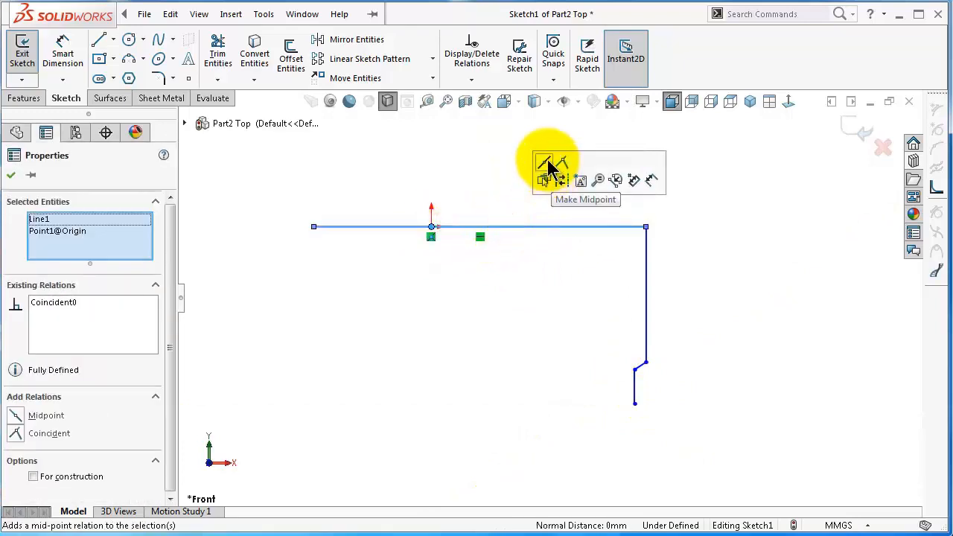
{"action": "left_click", "coordinate": [546, 163]}
{"action": "left_click", "coordinate": [672, 279]}
{"action": "right_click_drag", "start_coordinate": [660, 319], "coordinate": [652, 203]}
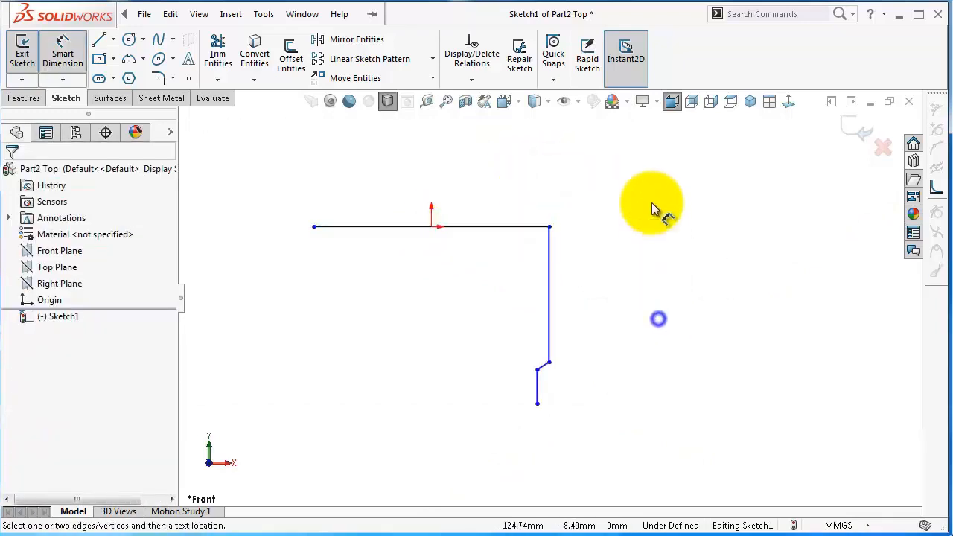
{"action": "left_click", "coordinate": [520, 226]}
{"action": "left_click", "coordinate": [523, 188]}
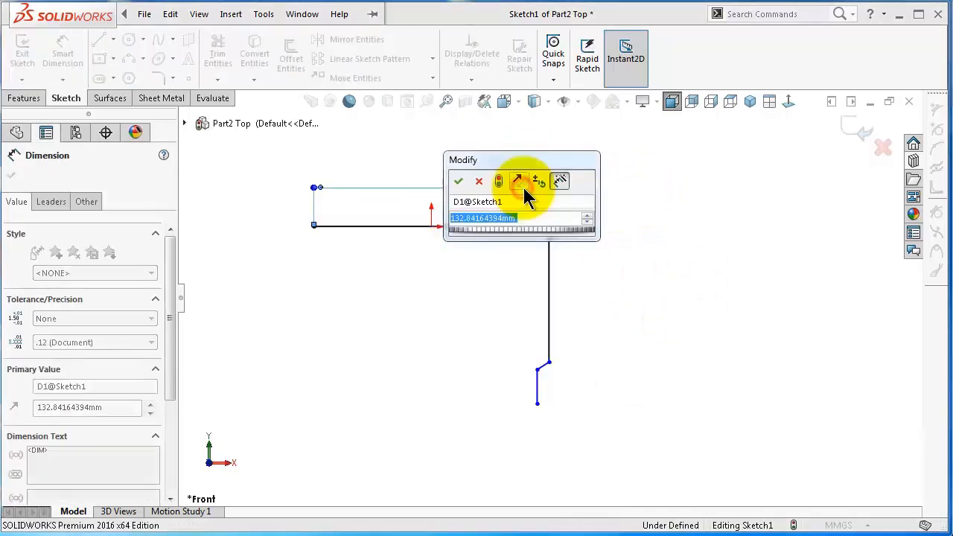
{"action": "type", "text": "80"}
{"action": "key", "text": "Return"}
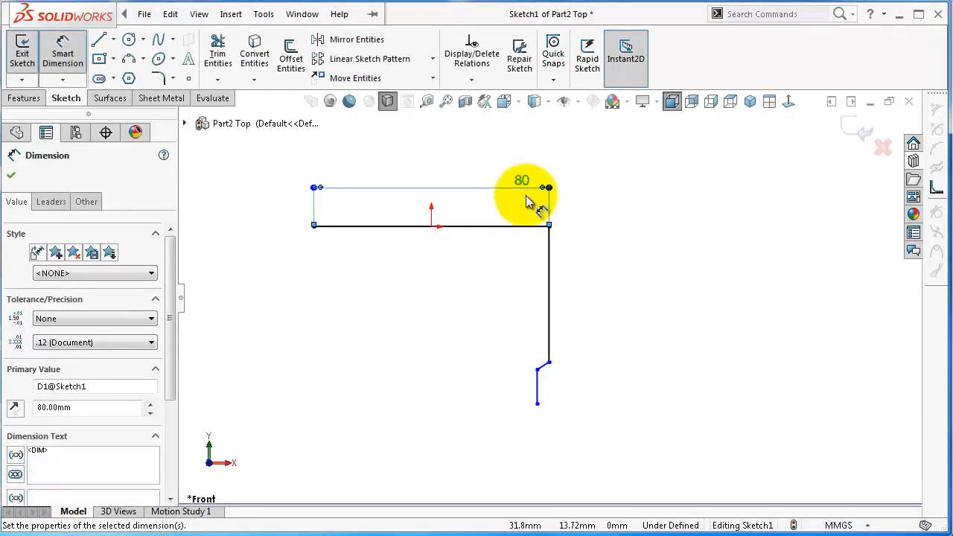
Dimension the long vertical side line's length to 30 mm
{"action": "scroll", "coordinate": [551, 276], "scroll_direction": "down", "scroll_amount": 3}
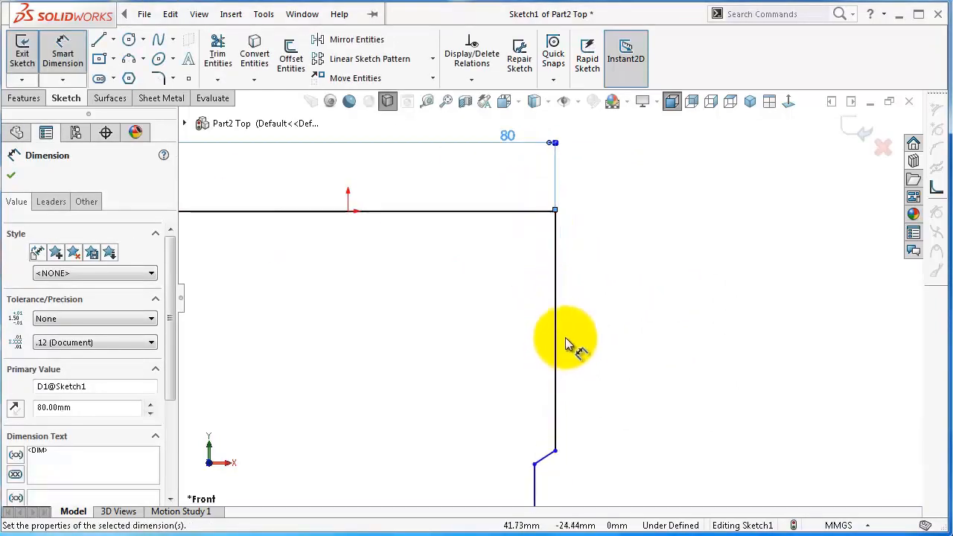
{"action": "left_click", "coordinate": [558, 305]}
{"action": "left_click", "coordinate": [699, 311]}
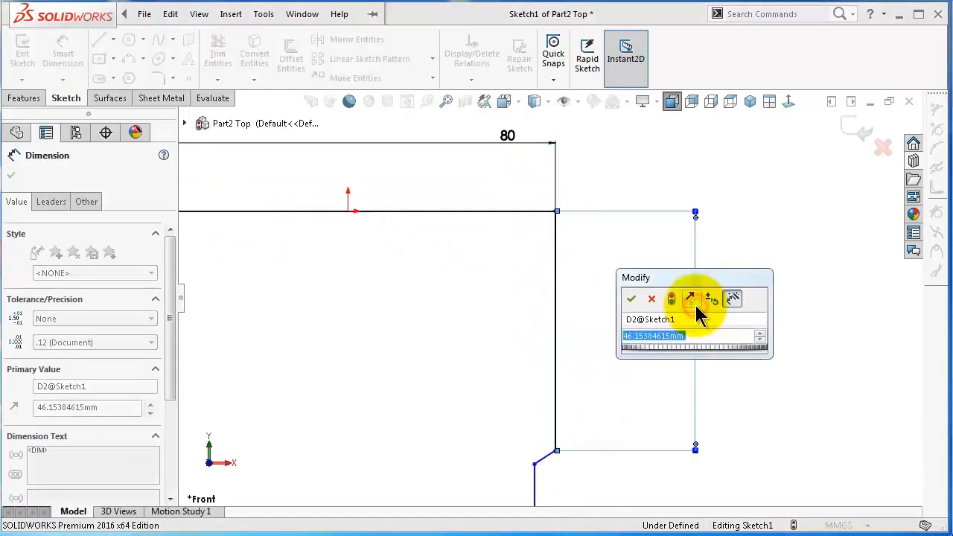
{"action": "type", "text": "30"}
{"action": "key", "text": "Return"}
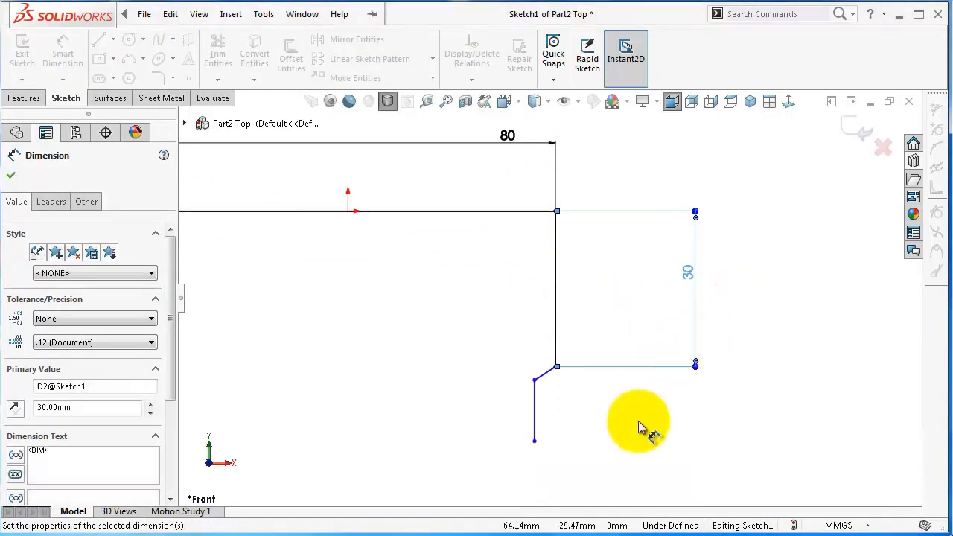
Set the angle between the short diagonal line and the 30 mm vertical line to 115 degrees
{"action": "scroll", "coordinate": [543, 348], "scroll_direction": "down", "scroll_amount": 3}
{"action": "left_click", "coordinate": [511, 312]}
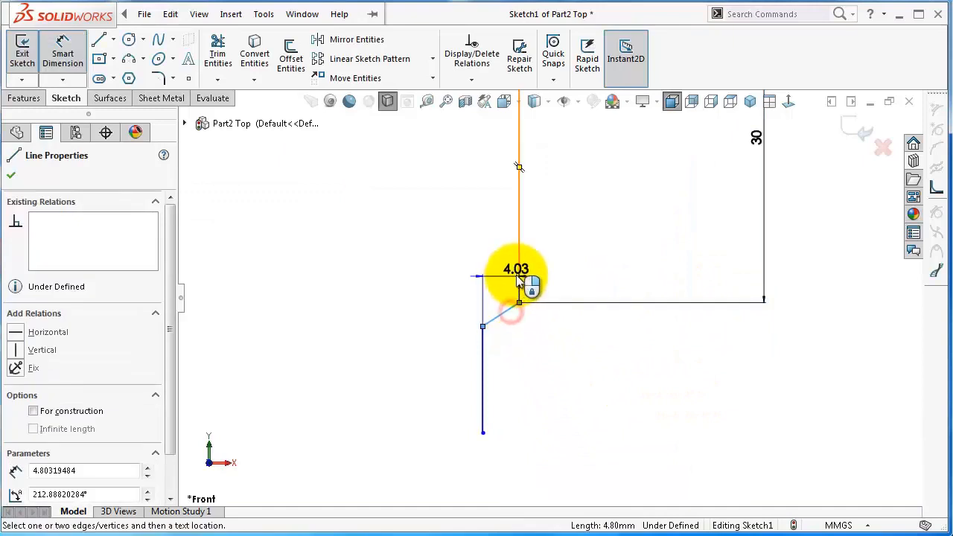
{"action": "left_click", "coordinate": [519, 277]}
{"action": "left_click", "coordinate": [474, 273]}
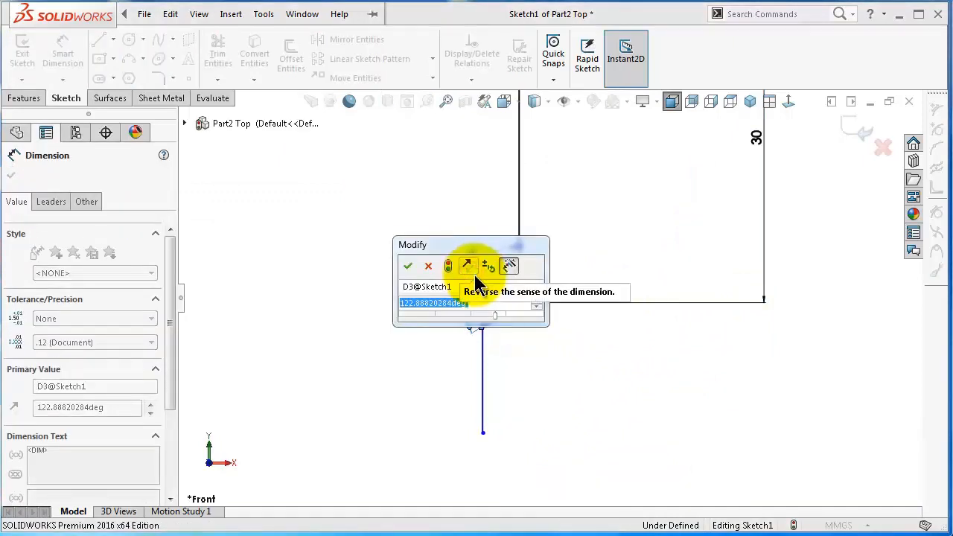
{"action": "type", "text": "11"}
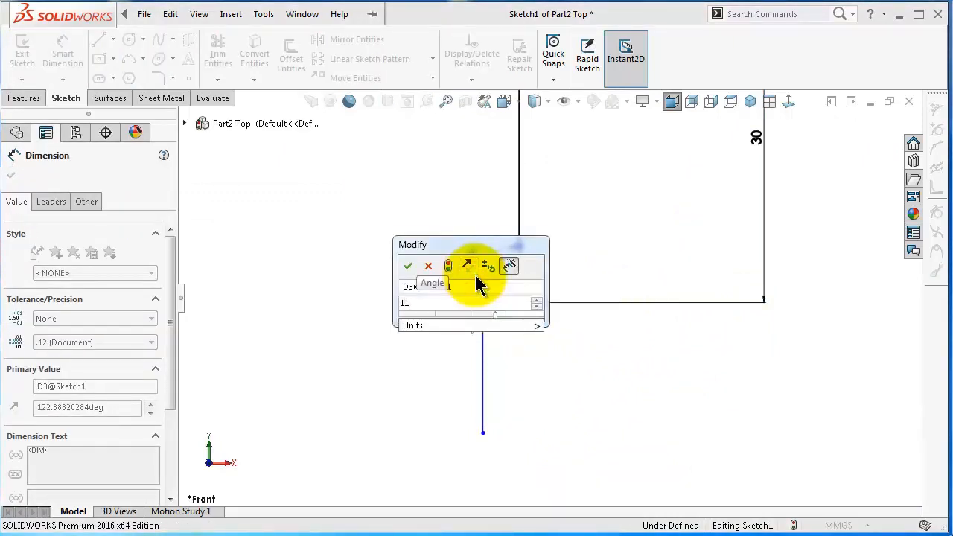
{"action": "type", "text": "5"}
{"action": "key", "text": "Return"}
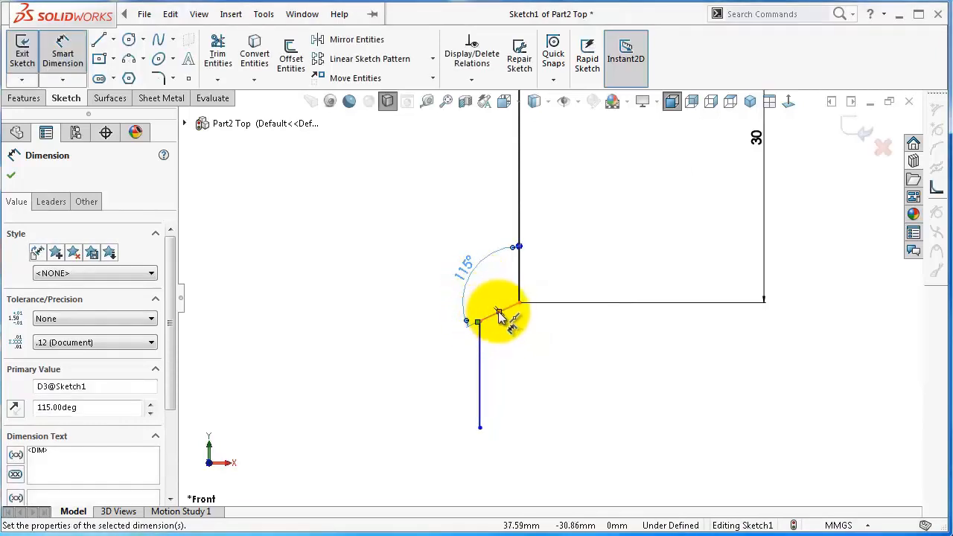
Set the short diagonal line's horizontal offset to 0.75 mm
{"action": "left_click", "coordinate": [509, 309]}
{"action": "left_click", "coordinate": [482, 202]}
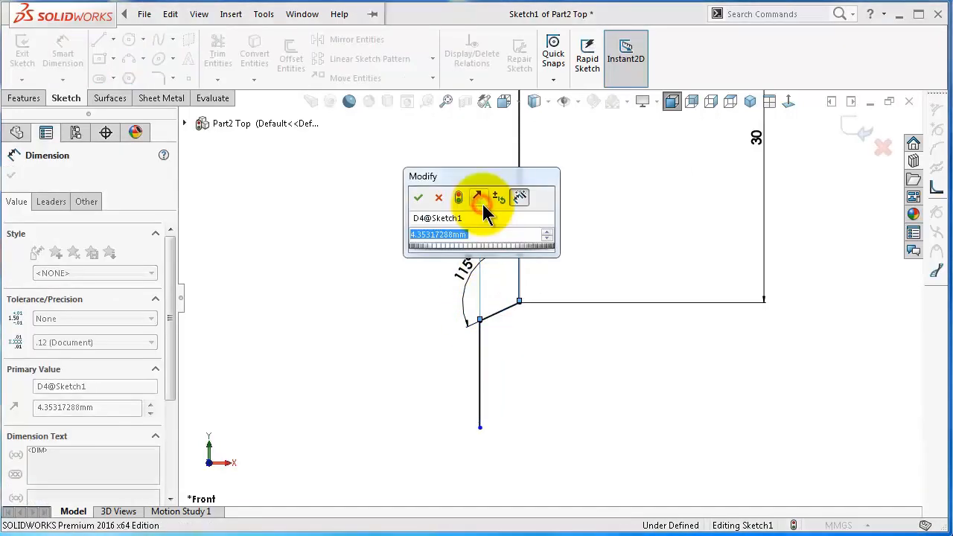
{"action": "type", "text": "0.75"}
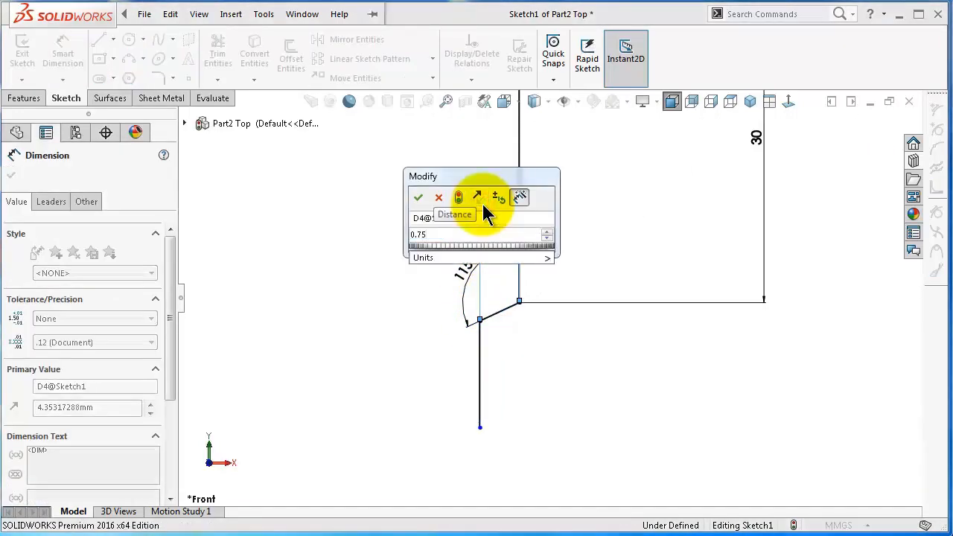
{"action": "key", "text": "Return"}
Dimension the lowest vertical line's length to 5.4 mm
{"action": "left_click", "coordinate": [513, 350]}
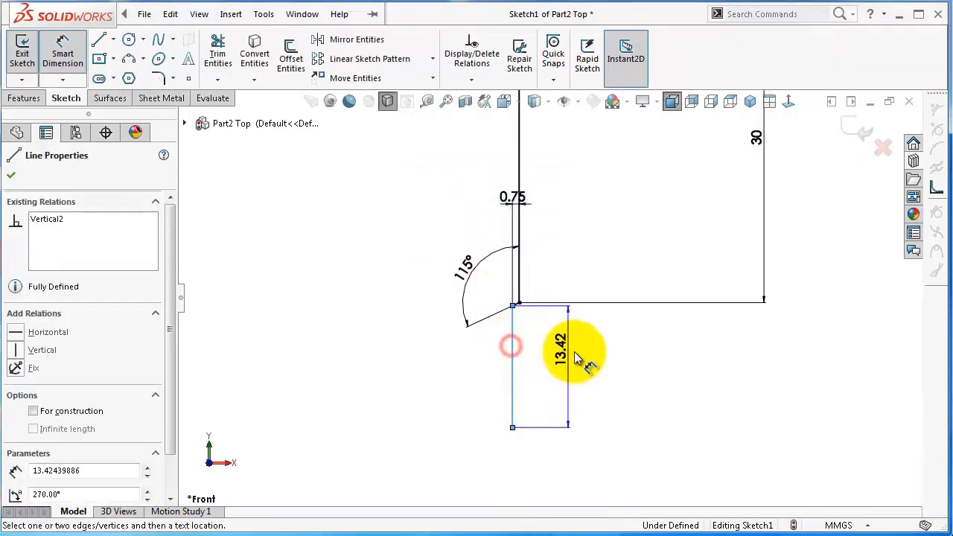
{"action": "left_click", "coordinate": [574, 350]}
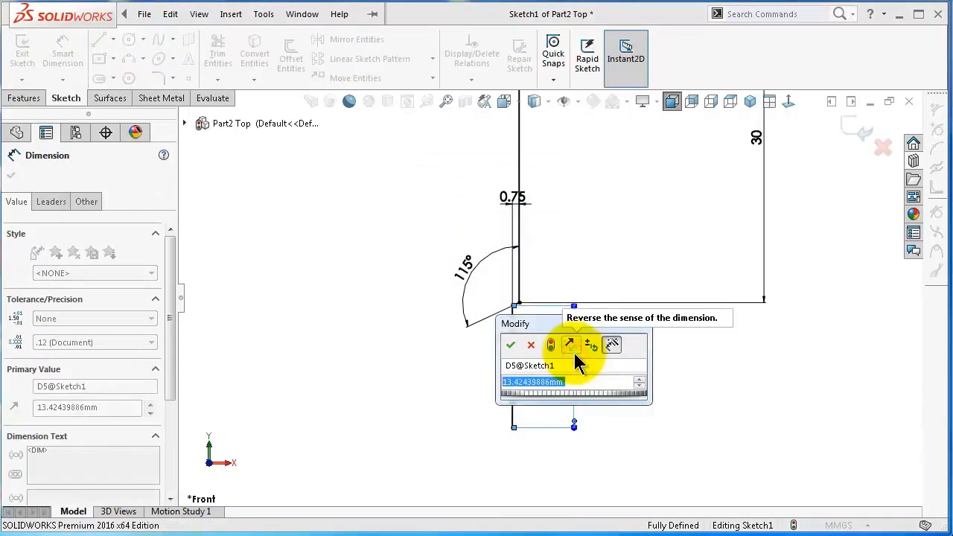
{"action": "type", "text": "5.4"}
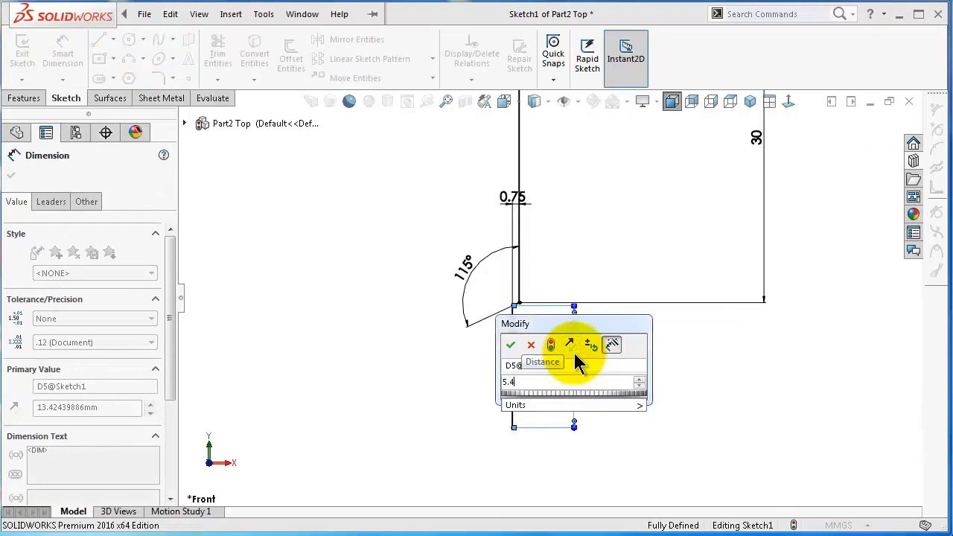
{"action": "key", "text": "Return"}
Sketch a vertical centerline from the origin downward, reaching below the side profile's end
{"action": "scroll", "coordinate": [549, 298], "scroll_direction": "up", "scroll_amount": 6}
{"action": "left_click", "coordinate": [115, 39]}
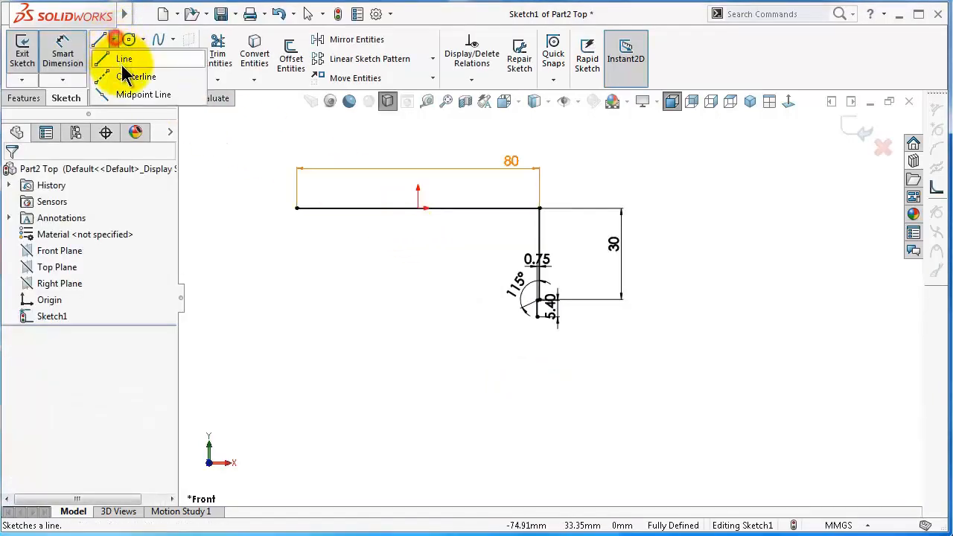
{"action": "left_click", "coordinate": [127, 76]}
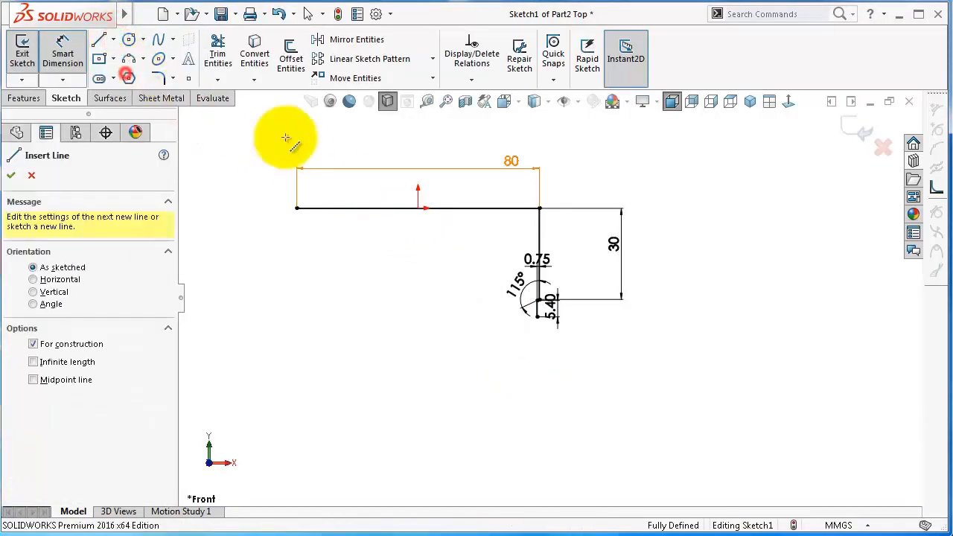
{"action": "left_click", "coordinate": [418, 208]}
{"action": "double_click", "coordinate": [418, 347]}
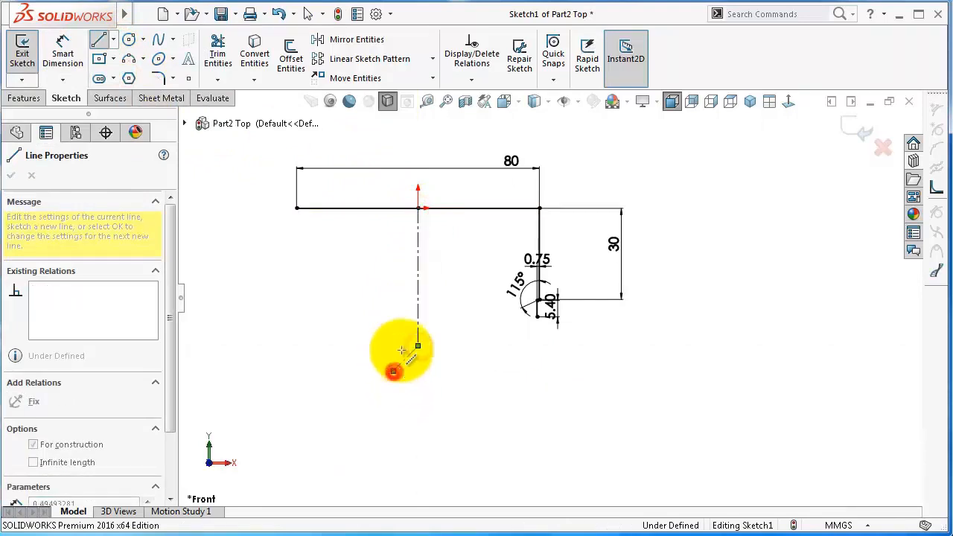
{"action": "left_click", "coordinate": [394, 371]}
{"action": "key", "text": "Escape"}
{"action": "left_click", "coordinate": [399, 364]}
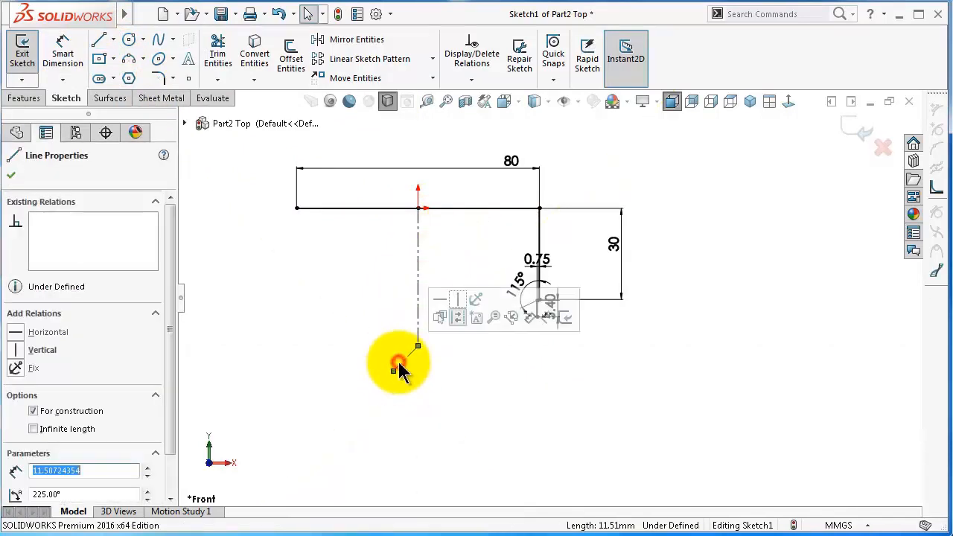
{"action": "key", "text": "Delete"}
Mirror the long vertical line, the short diagonal and the lowest vertical line about the centerline
{"action": "scroll", "coordinate": [481, 371], "scroll_direction": "down", "scroll_amount": 3}
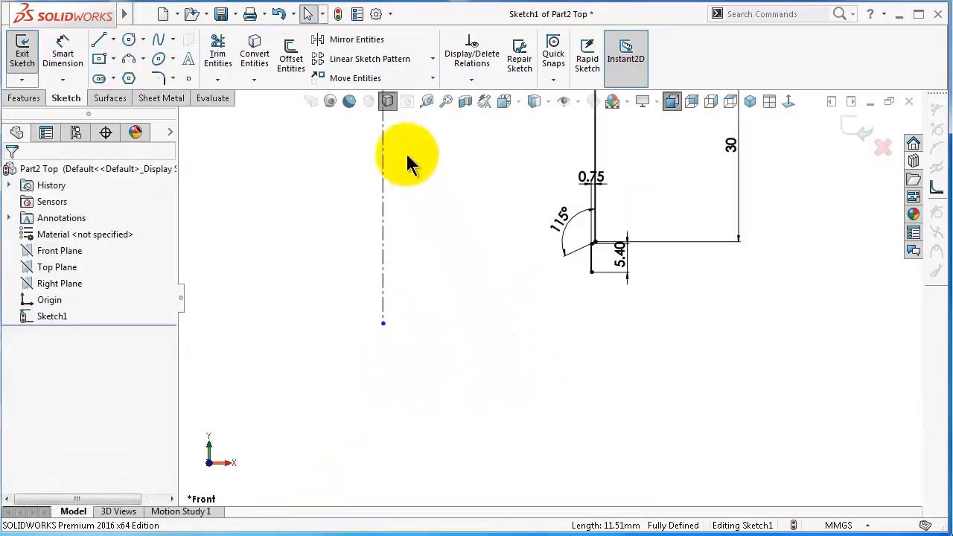
{"action": "left_click", "coordinate": [359, 42]}
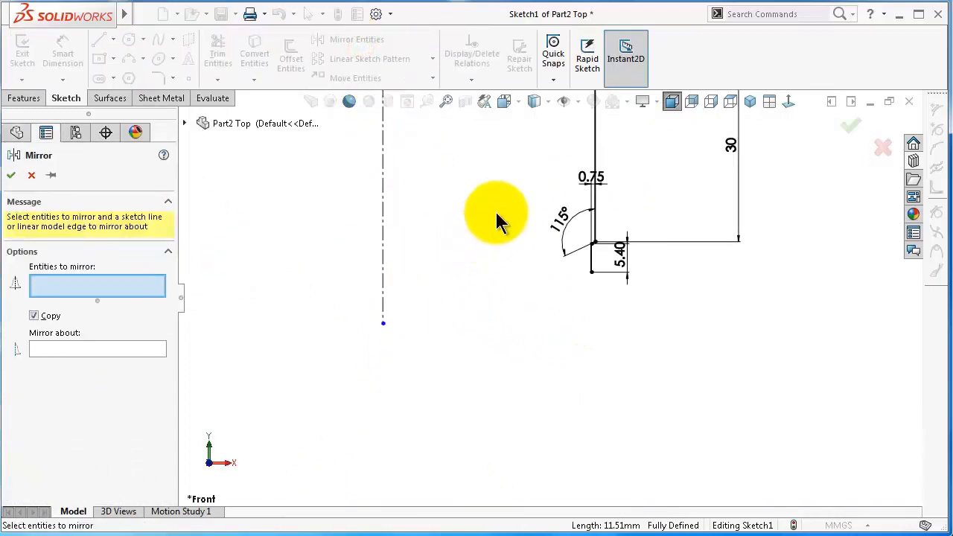
{"action": "left_click", "coordinate": [596, 136]}
{"action": "scroll", "coordinate": [606, 224], "scroll_direction": "down", "scroll_amount": 5}
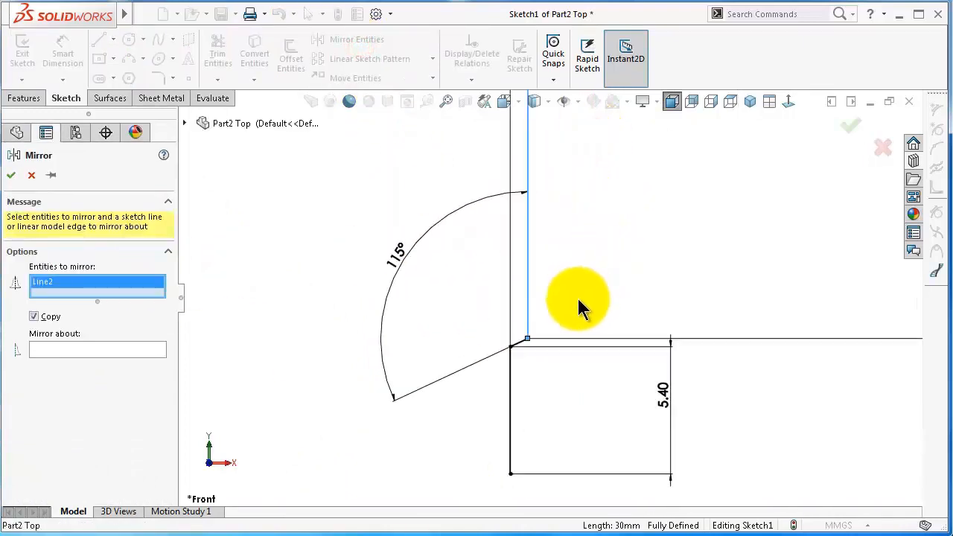
{"action": "left_click", "coordinate": [519, 344]}
{"action": "left_click", "coordinate": [511, 373]}
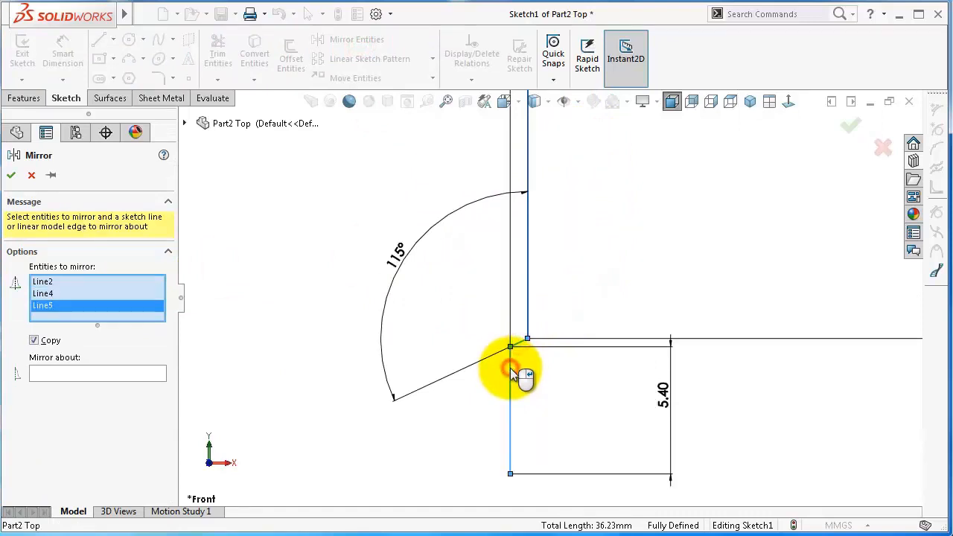
{"action": "scroll", "coordinate": [305, 297], "scroll_direction": "up", "scroll_amount": 5}
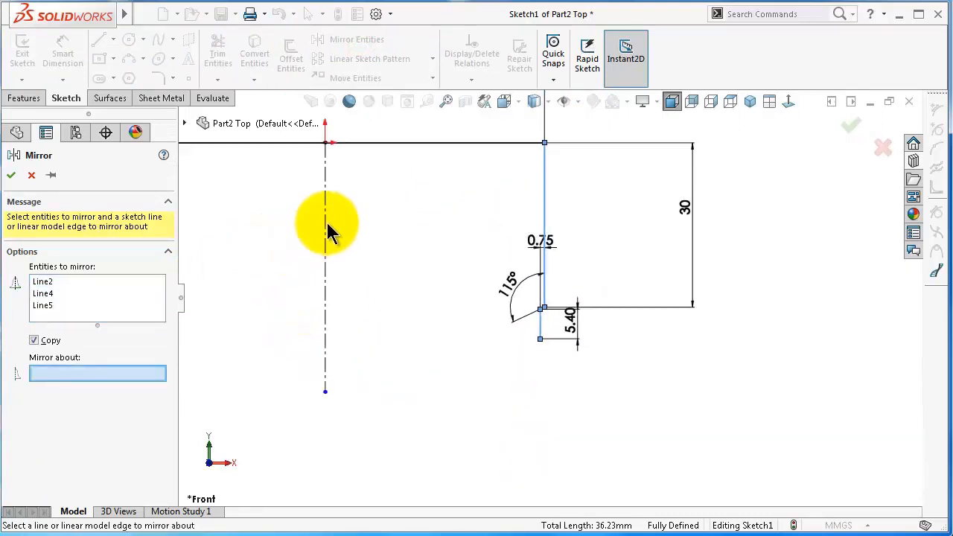
{"action": "right_click", "coordinate": [322, 223]}
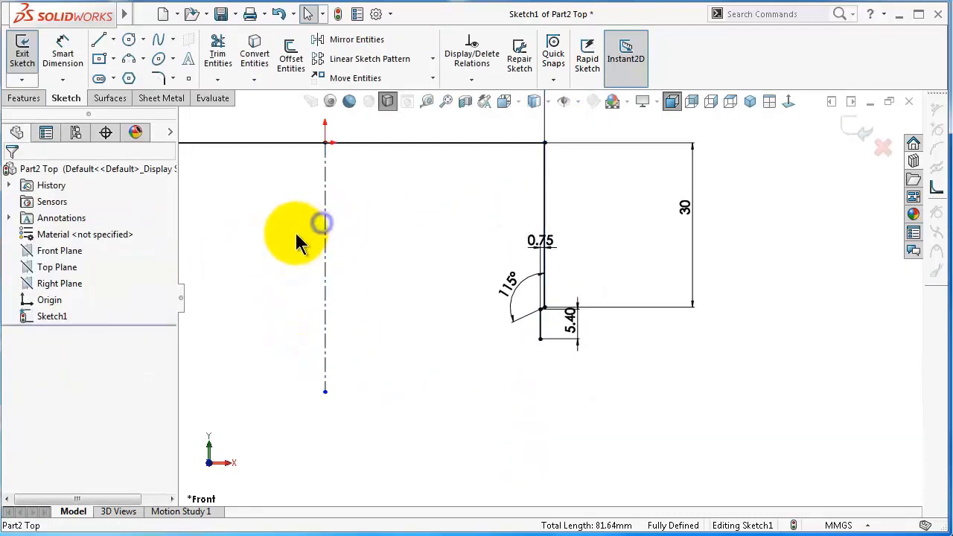
{"action": "scroll", "coordinate": [295, 231], "scroll_direction": "up", "scroll_amount": 6}
{"action": "scroll", "coordinate": [436, 268], "scroll_direction": "down", "scroll_amount": 2}
{"action": "mouse_move", "coordinate": [530, 302]}
{"action": "middle_mouse_down"}
{"action": "mouse_move", "coordinate": [578, 283]}
{"action": "mouse_move", "coordinate": [575, 276]}
{"action": "mouse_move", "coordinate": [584, 293]}
{"action": "middle_mouse_up"}
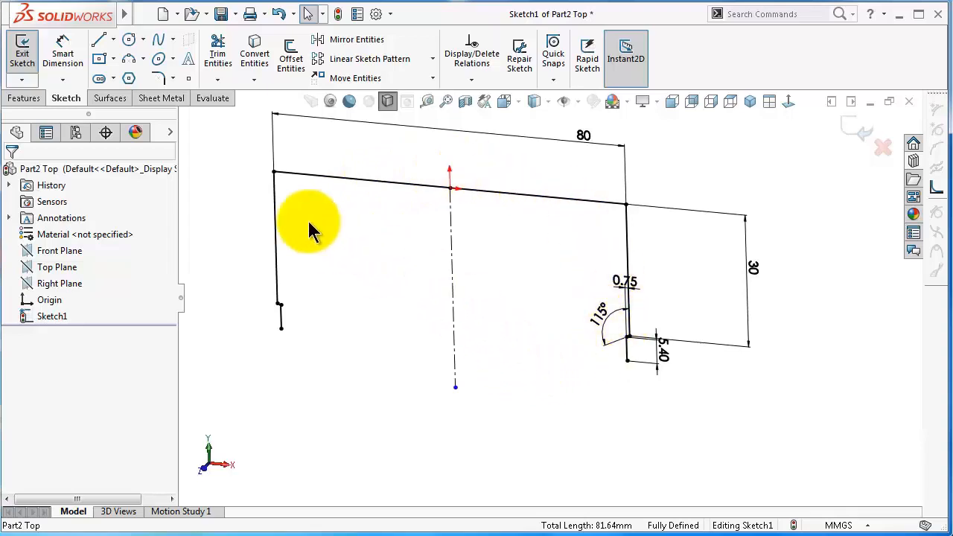
Create a base flange from the open profile with a blind depth of 150 mm in the reversed direction
{"action": "left_click", "coordinate": [156, 100]}
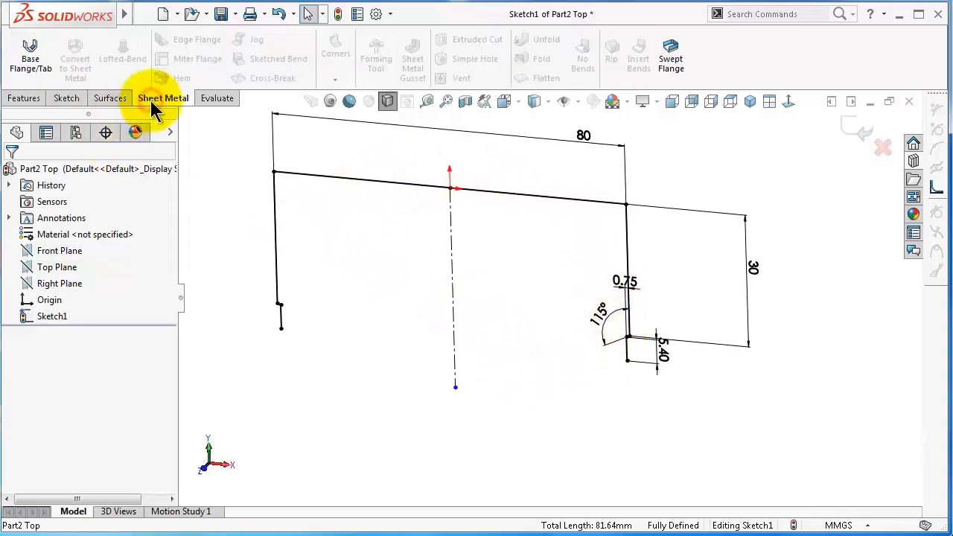
{"action": "left_click", "coordinate": [25, 65]}
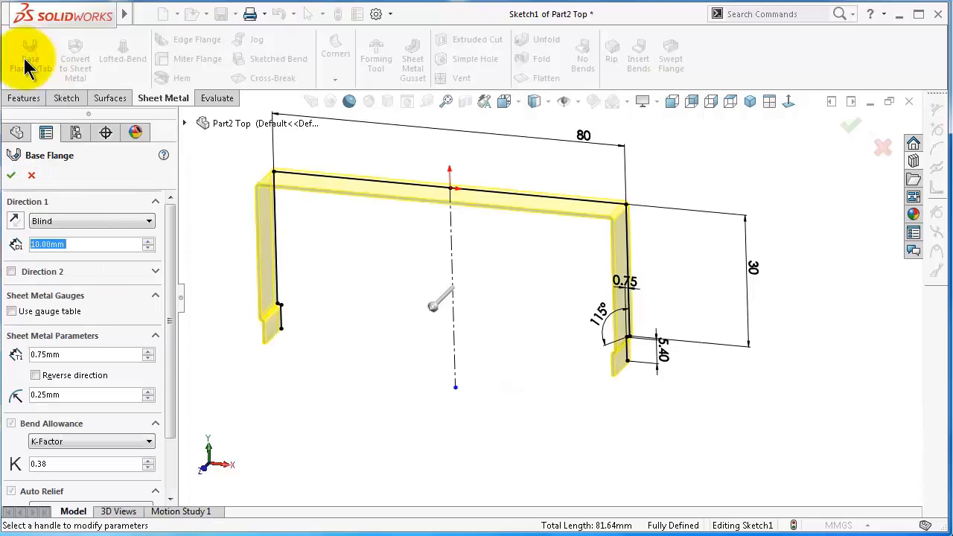
{"action": "left_click", "coordinate": [99, 244]}
{"action": "left_click_drag", "start_coordinate": [62, 244], "coordinate": [10, 244]}
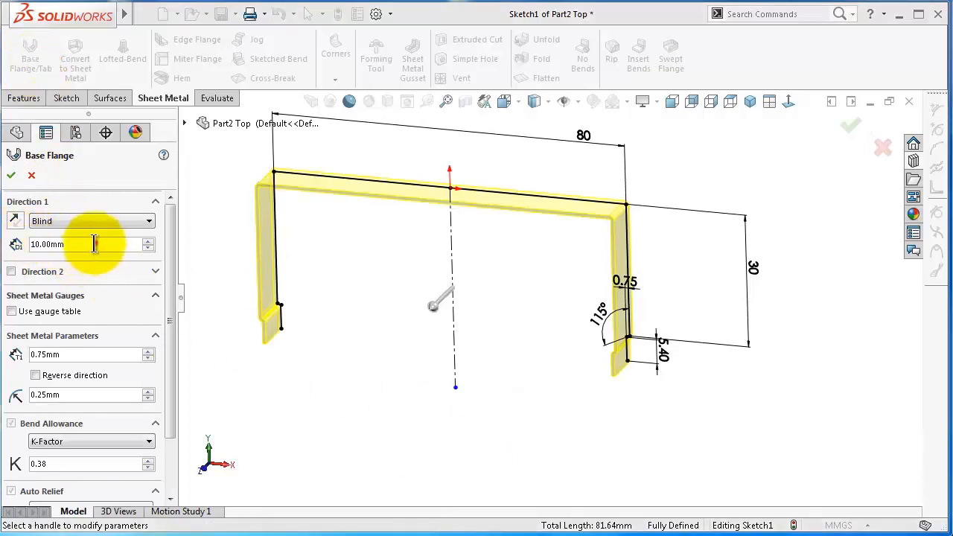
{"action": "left_click_drag", "start_coordinate": [95, 244], "coordinate": [1, 251]}
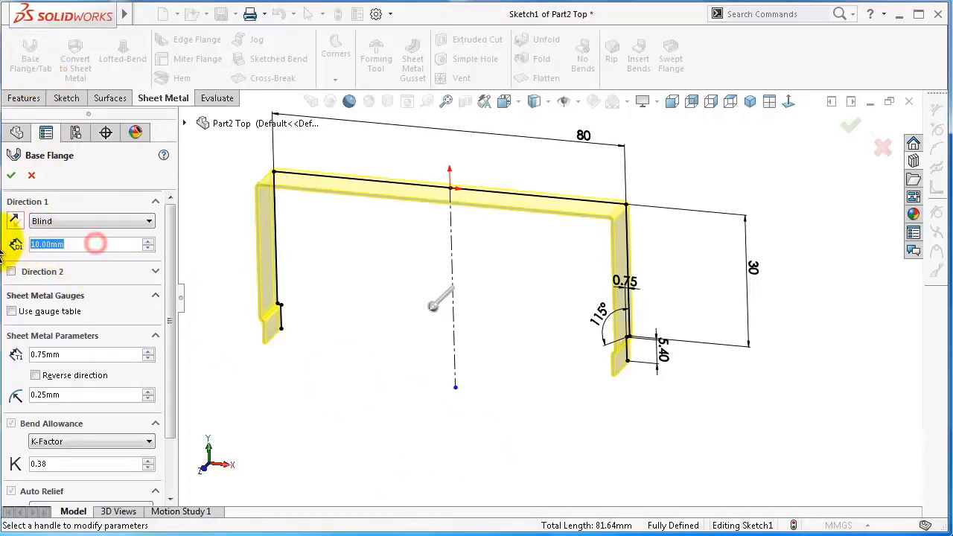
{"action": "type", "text": "150"}
{"action": "key", "text": "Return"}
{"action": "left_click", "coordinate": [13, 220]}
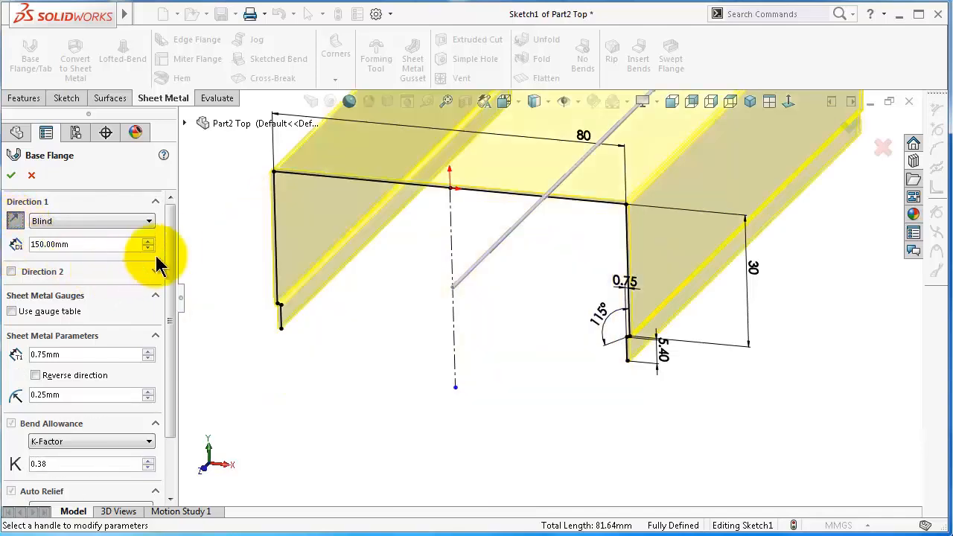
{"action": "left_click_drag", "start_coordinate": [171, 250], "coordinate": [170, 276]}
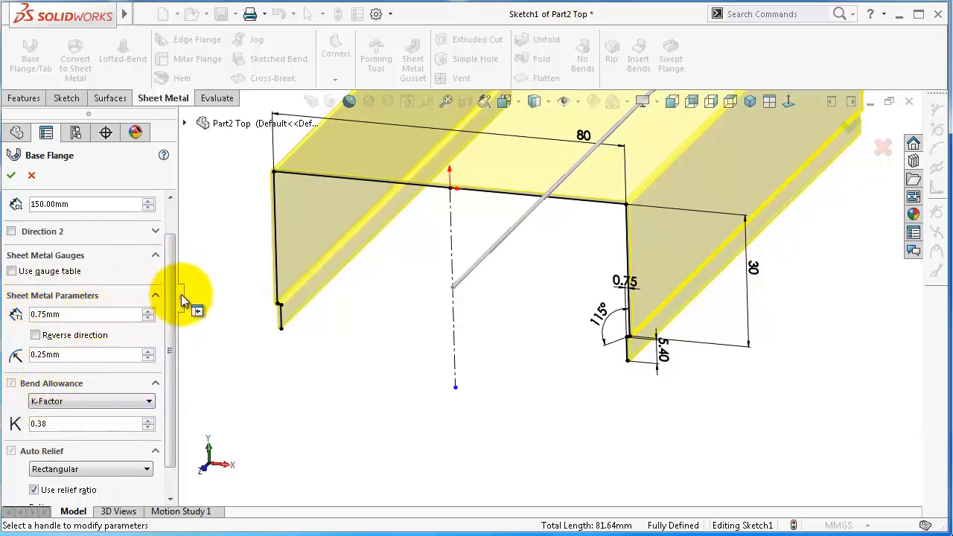
{"action": "left_click_drag", "start_coordinate": [171, 295], "coordinate": [172, 321]}
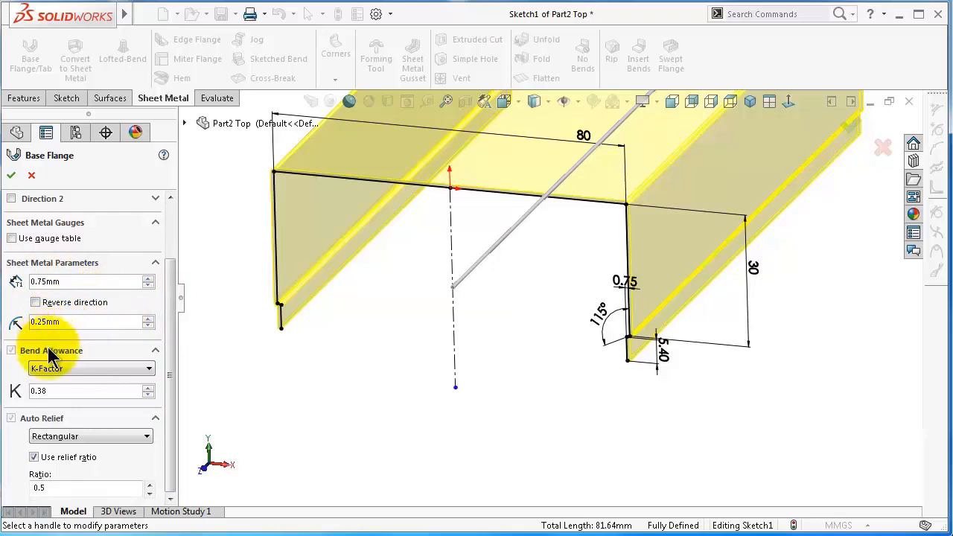
{"action": "left_click_drag", "start_coordinate": [168, 287], "coordinate": [171, 231]}
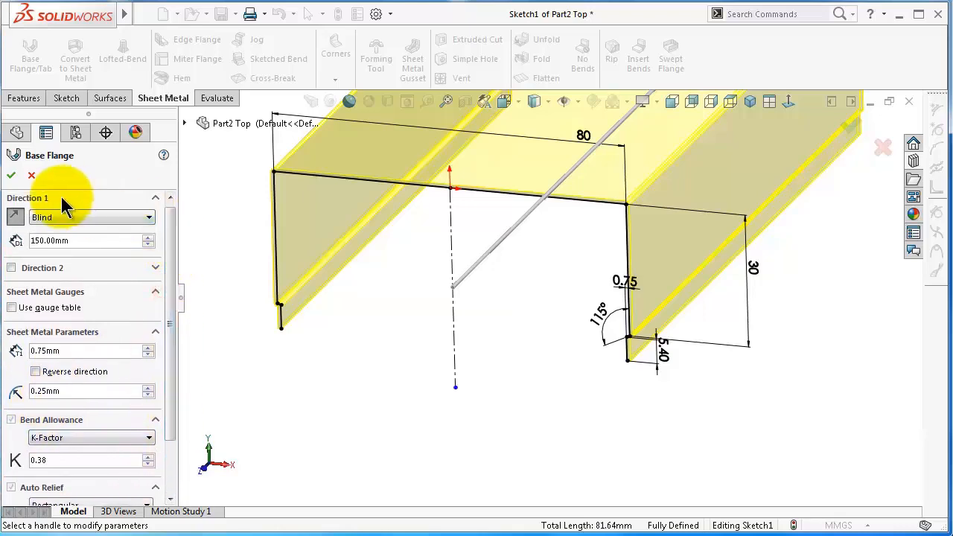
{"action": "left_click", "coordinate": [12, 176]}
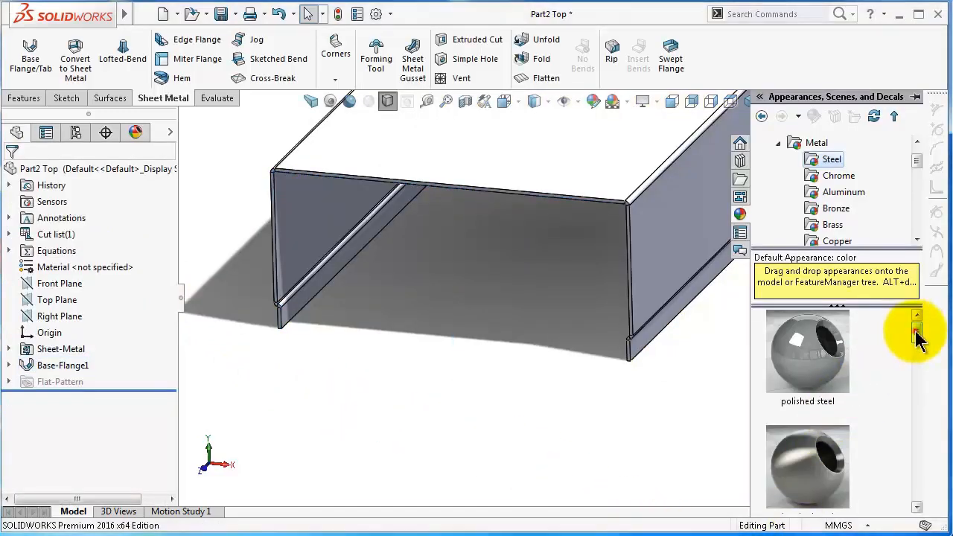
Apply a metal appearance from the Steel library to the part
{"action": "left_click_drag", "start_coordinate": [915, 330], "coordinate": [917, 336]}
{"action": "left_click_drag", "start_coordinate": [822, 413], "coordinate": [710, 412]}
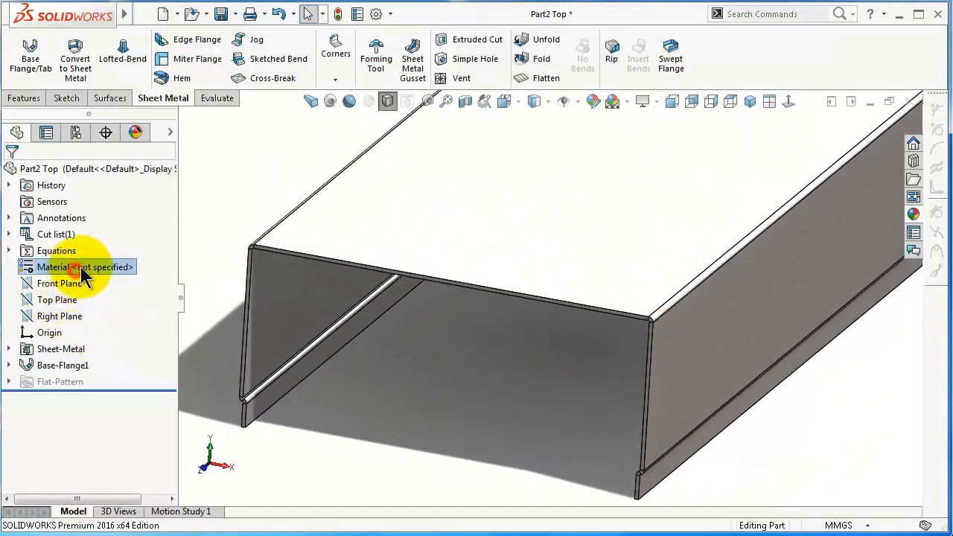
Assign the AISI 316 Stainless Steel Sheet (SS) material to the part and turn off the shadow display
{"action": "right_click", "coordinate": [86, 270]}
{"action": "left_click", "coordinate": [113, 280]}
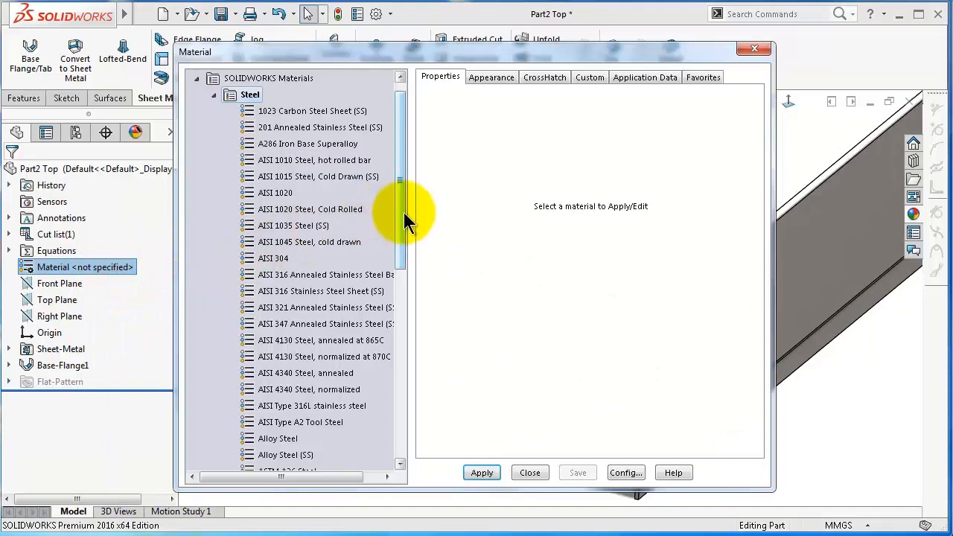
{"action": "left_click_drag", "start_coordinate": [403, 214], "coordinate": [405, 234]}
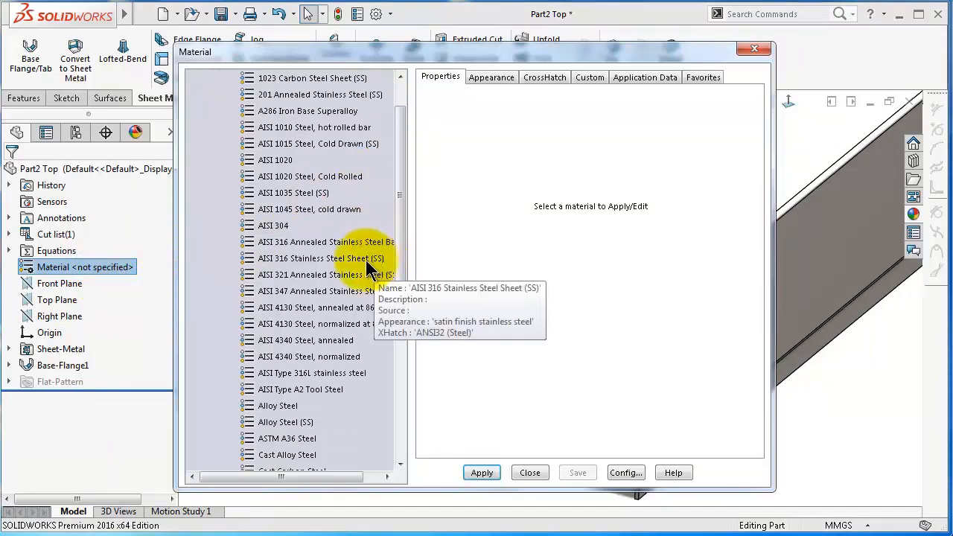
{"action": "left_click", "coordinate": [356, 258]}
{"action": "left_click", "coordinate": [482, 474]}
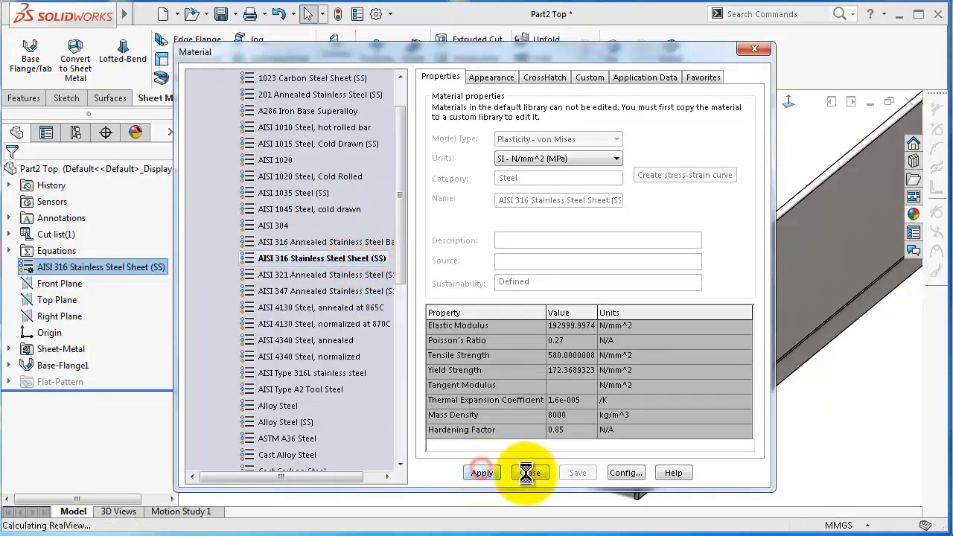
{"action": "left_click", "coordinate": [529, 473]}
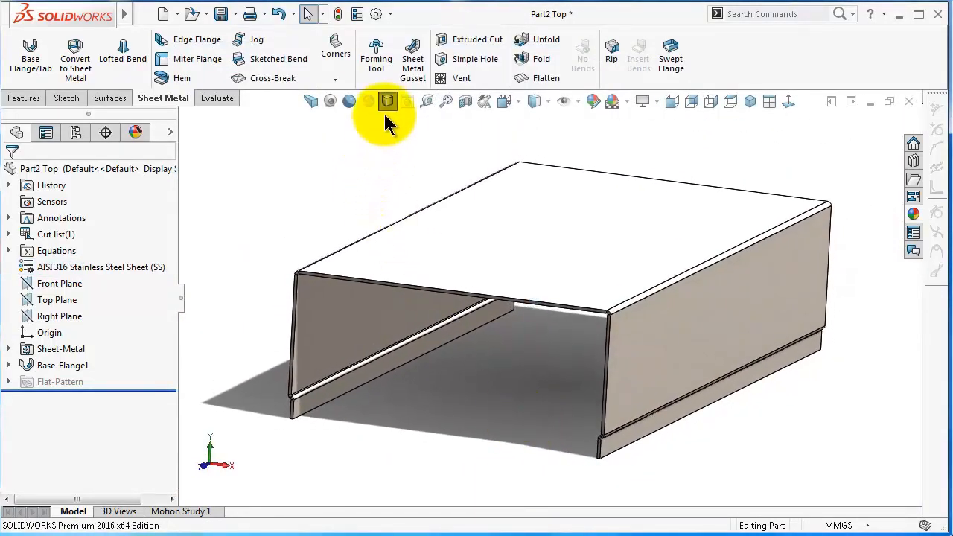
{"action": "left_click", "coordinate": [387, 101]}
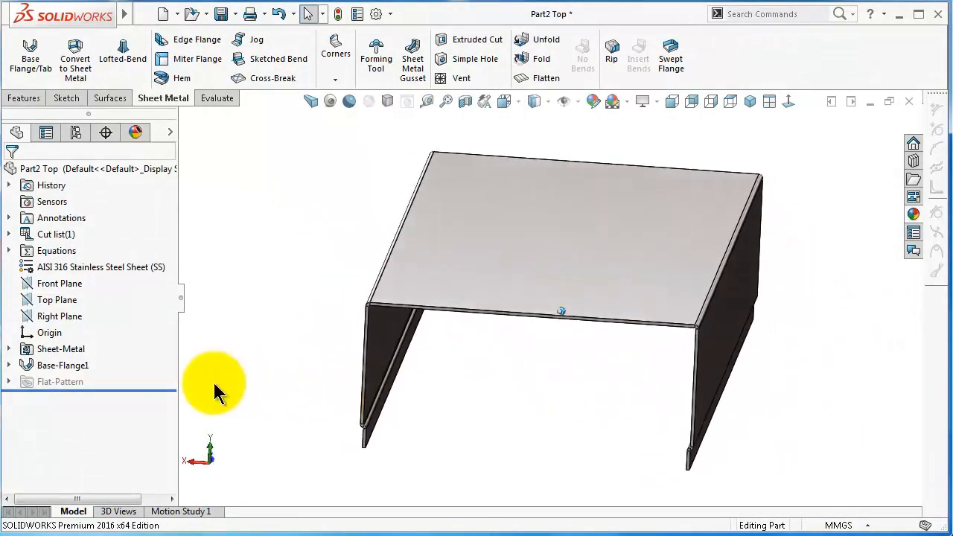
Examine the base flange's definition at the profile's upper corner to see which side of the sketch lines the thickness lies on
{"action": "left_click", "coordinate": [73, 367]}
{"action": "left_click", "coordinate": [90, 331]}
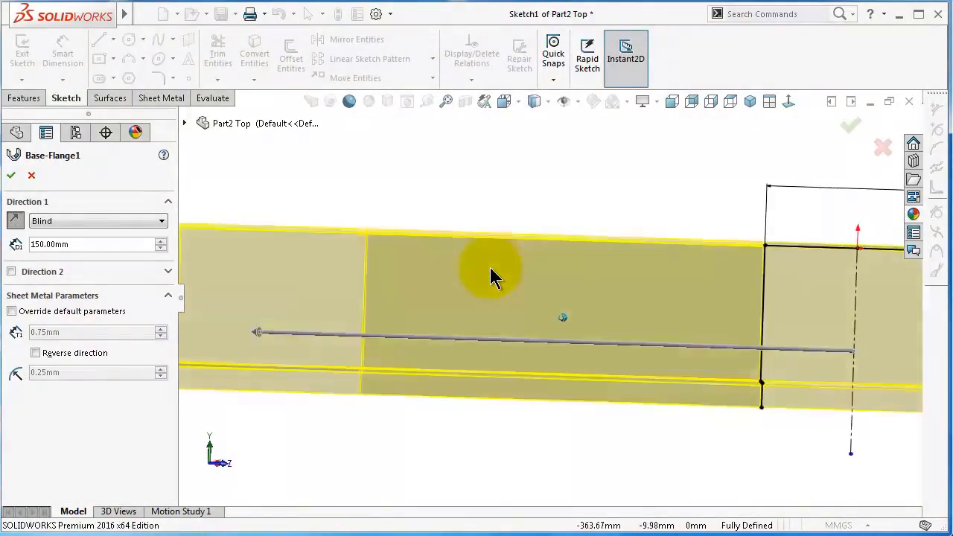
{"action": "scroll", "coordinate": [425, 245], "scroll_direction": "down", "scroll_amount": 3}
{"action": "scroll", "coordinate": [373, 264], "scroll_direction": "up", "scroll_amount": 1}
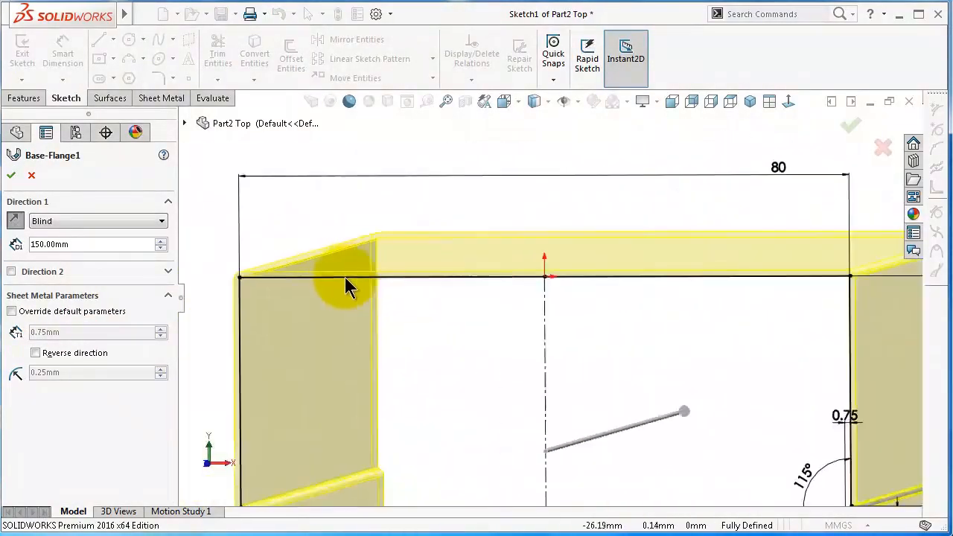
{"action": "scroll", "coordinate": [335, 278], "scroll_direction": "down", "scroll_amount": 3}
{"action": "scroll", "coordinate": [331, 280], "scroll_direction": "down", "scroll_amount": 2}
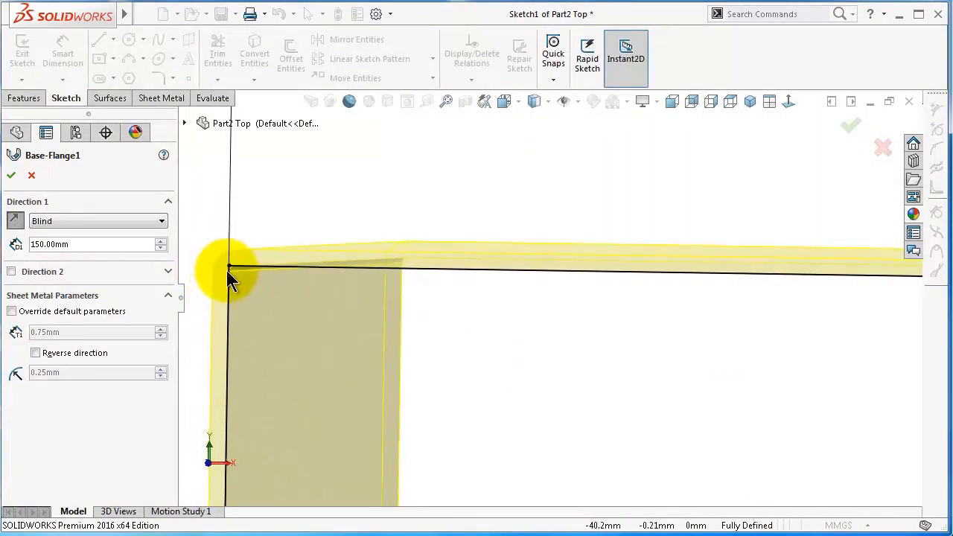
{"action": "left_click", "coordinate": [10, 174]}
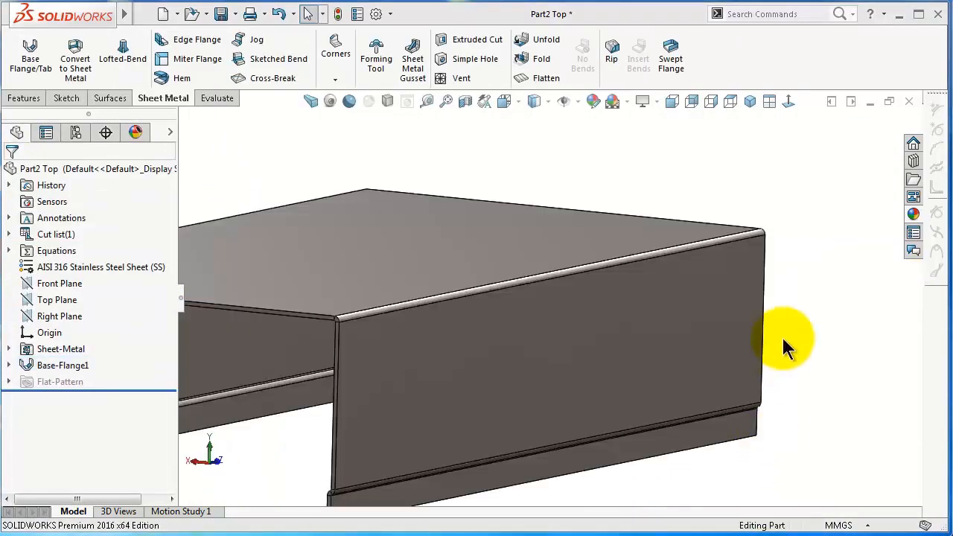
{"action": "middle_click_drag", "start_coordinate": [782, 338], "coordinate": [771, 308]}
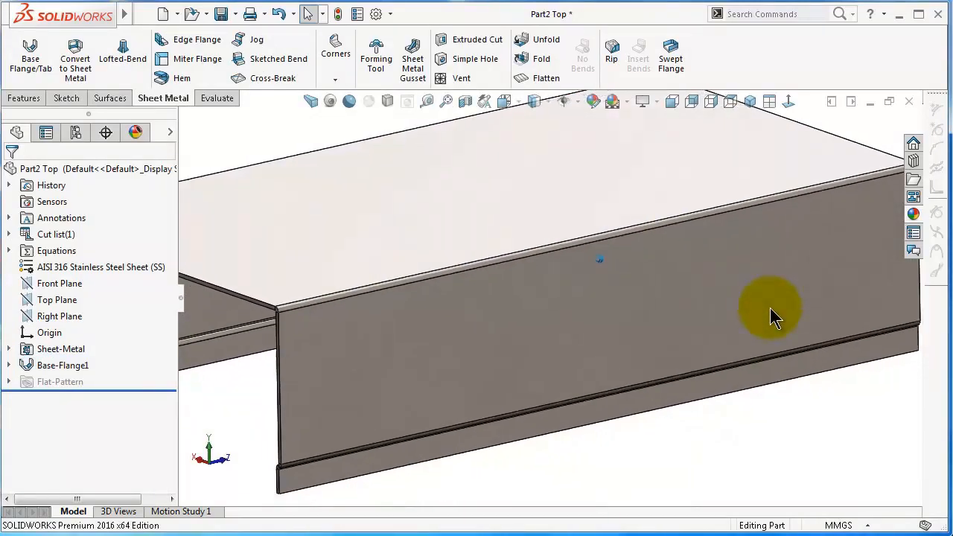
{"action": "scroll", "coordinate": [771, 308], "scroll_direction": "up", "scroll_amount": 1}
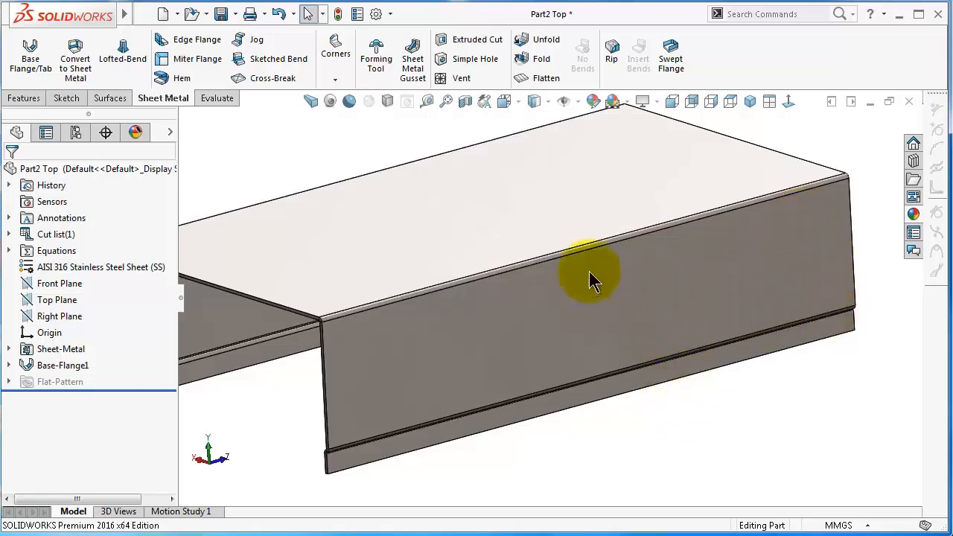
Start a new assembly document
{"action": "left_click", "coordinate": [151, 13]}
{"action": "left_click", "coordinate": [168, 37]}
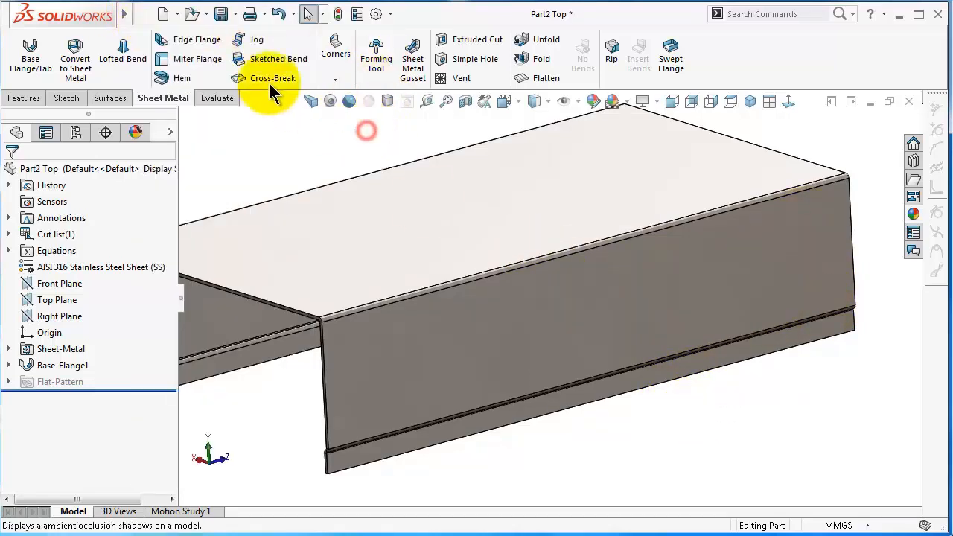
{"action": "left_click", "coordinate": [164, 15]}
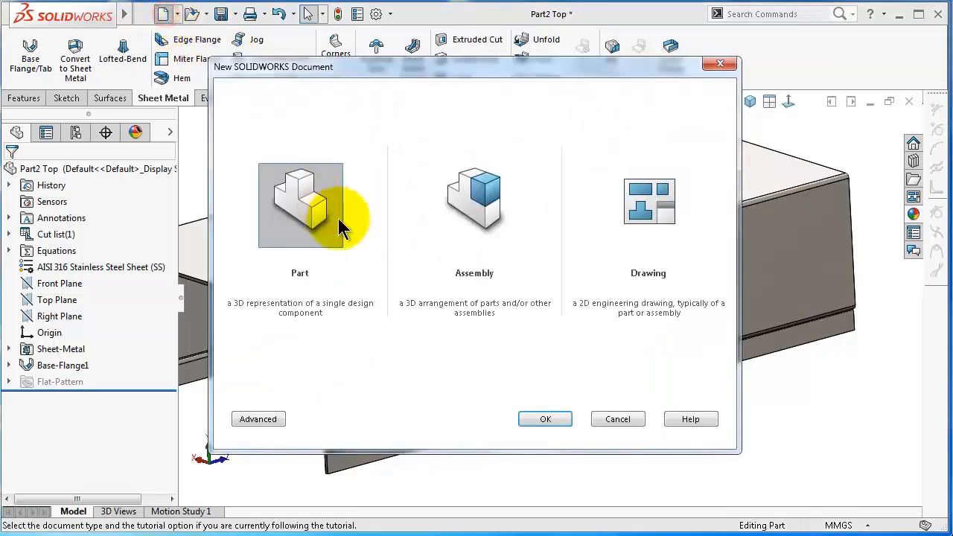
{"action": "left_click", "coordinate": [476, 207]}
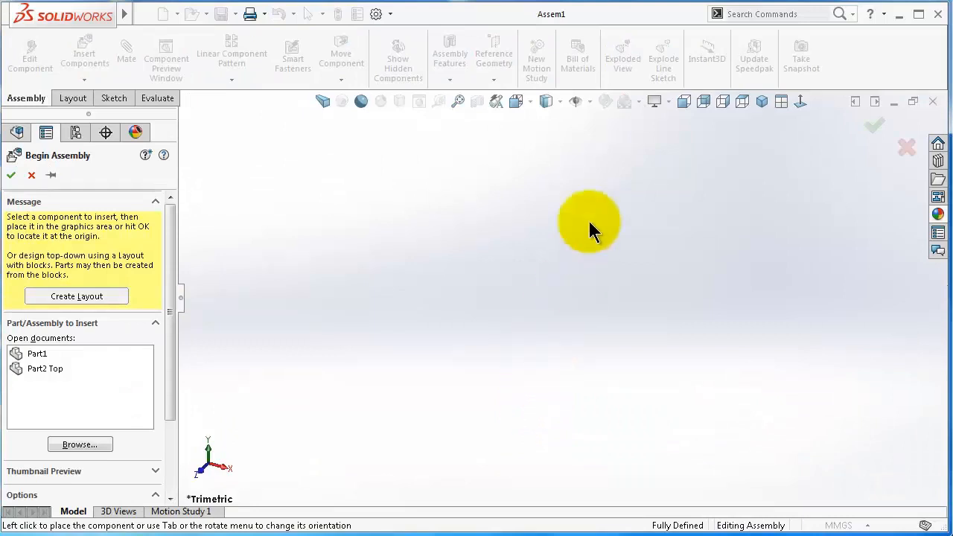
Show the origins and insert Part1 at the assembly origin
{"action": "left_click", "coordinate": [590, 103]}
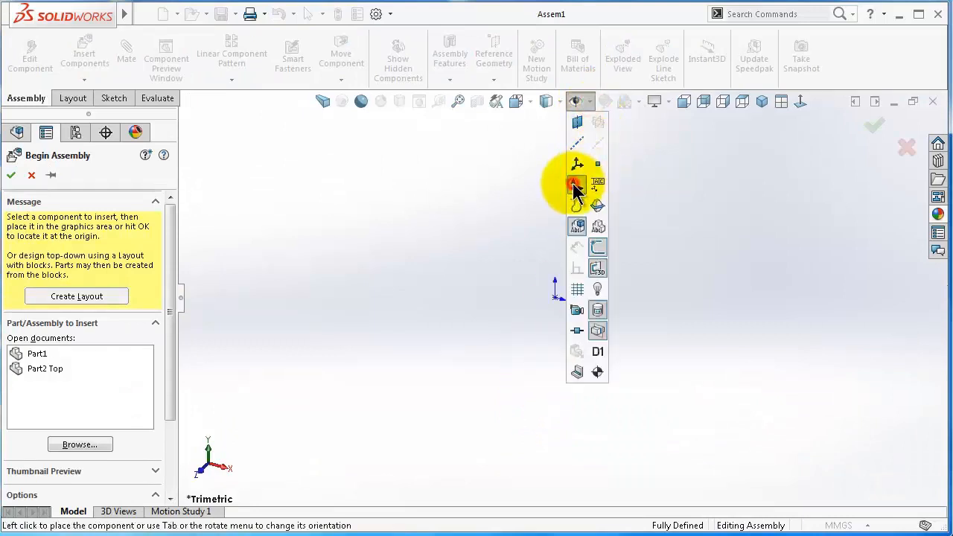
{"action": "left_click", "coordinate": [28, 356]}
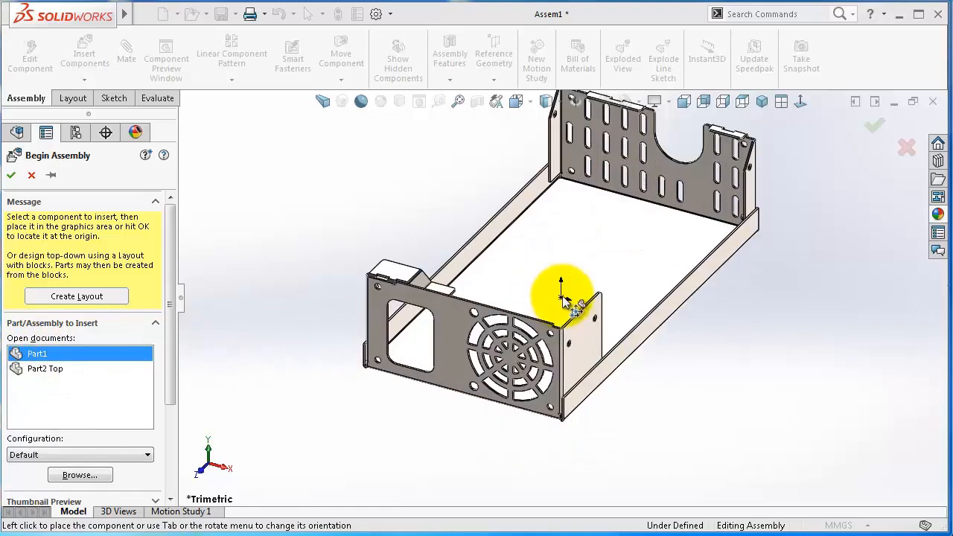
{"action": "left_click", "coordinate": [562, 297]}
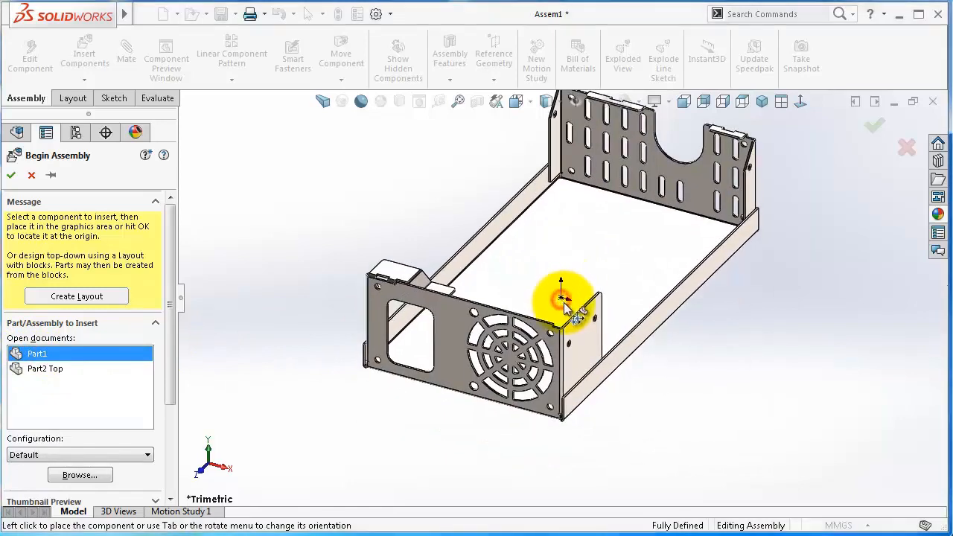
Hide the origins in the assembly
{"action": "middle_click_drag", "start_coordinate": [592, 303], "coordinate": [593, 303]}
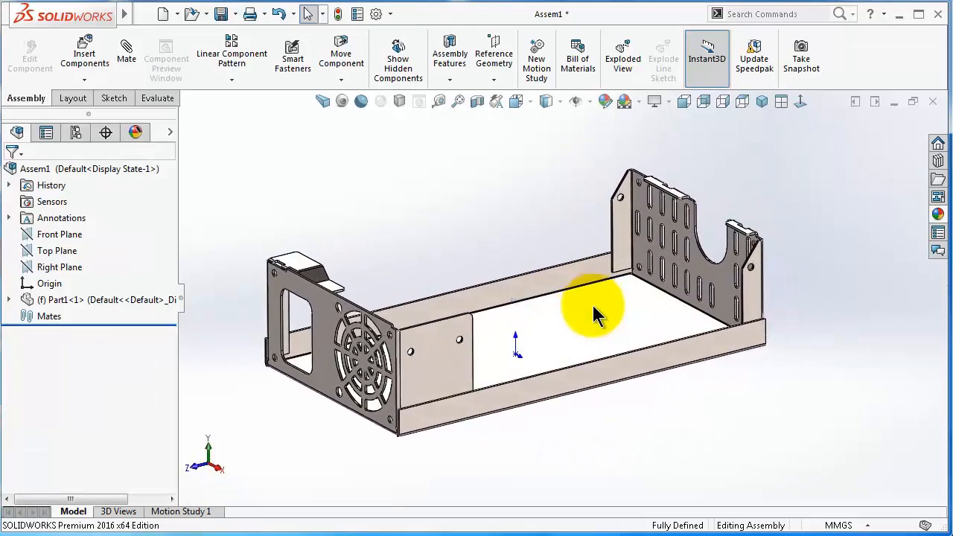
{"action": "left_click", "coordinate": [587, 100]}
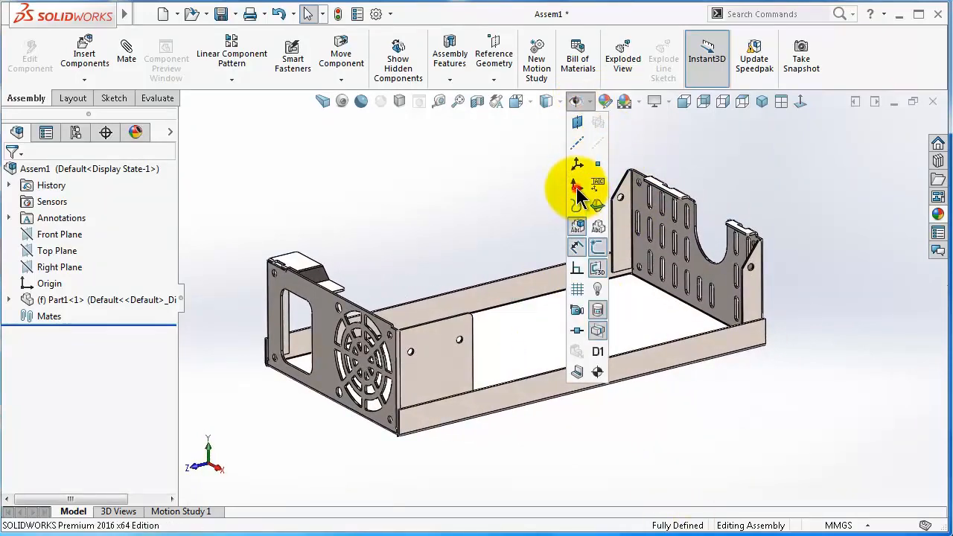
{"action": "left_click", "coordinate": [761, 473]}
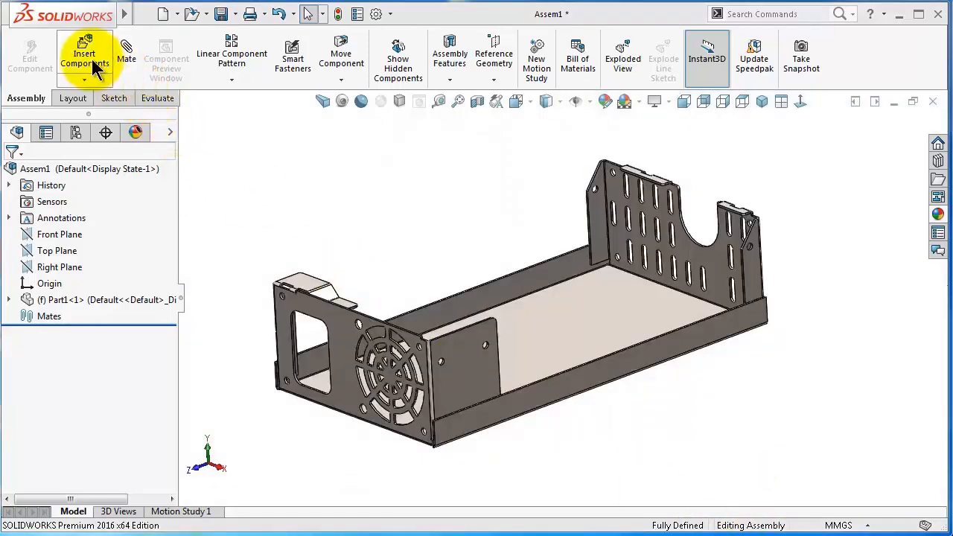
Insert Part2 Top into the assembly, placing it freely above Part1
{"action": "left_click", "coordinate": [89, 60]}
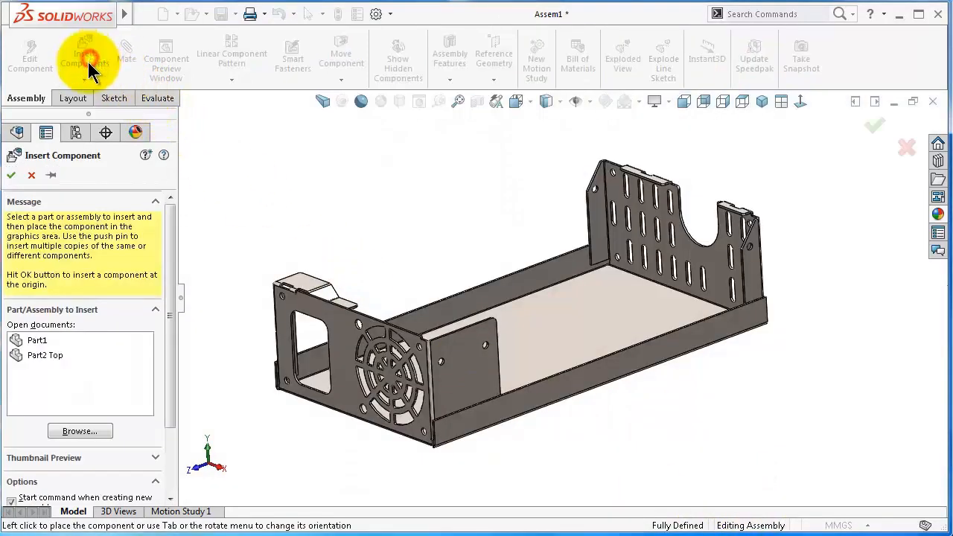
{"action": "left_click", "coordinate": [52, 359]}
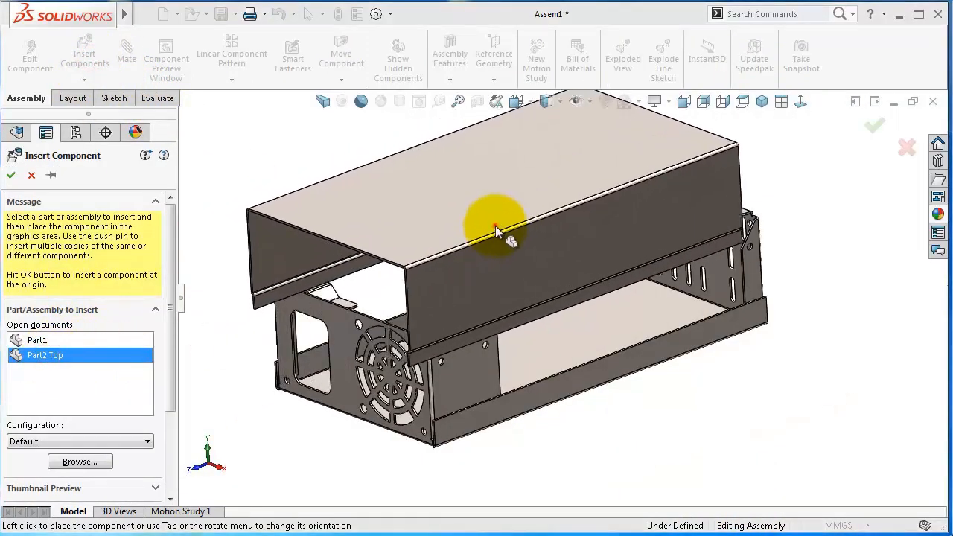
{"action": "left_click", "coordinate": [510, 233]}
Add a coincident mate between Part2 Top's side face and the matching side flange face of Part1
{"action": "scroll", "coordinate": [521, 260], "scroll_direction": "down", "scroll_amount": 2}
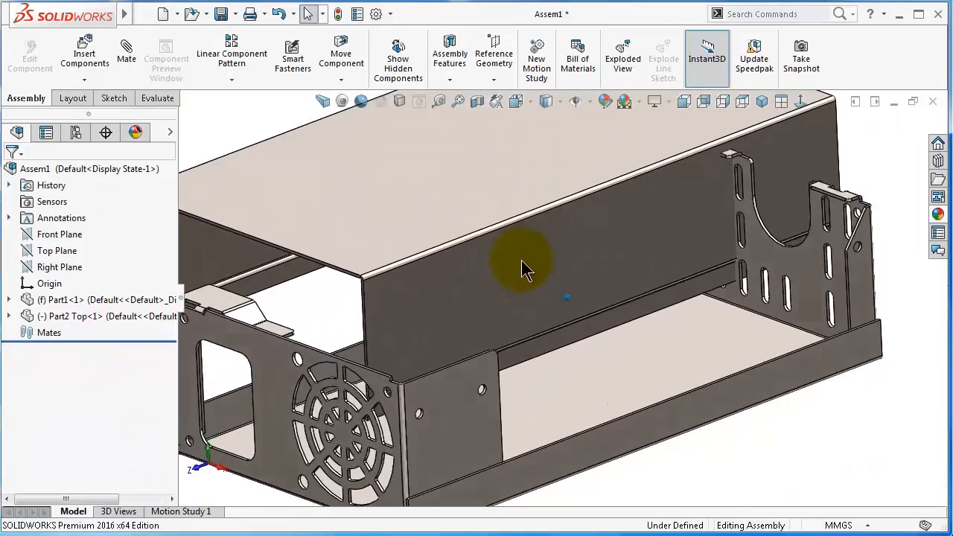
{"action": "middle_click_drag", "start_coordinate": [521, 260], "coordinate": [464, 272]}
{"action": "left_click", "coordinate": [464, 275]}
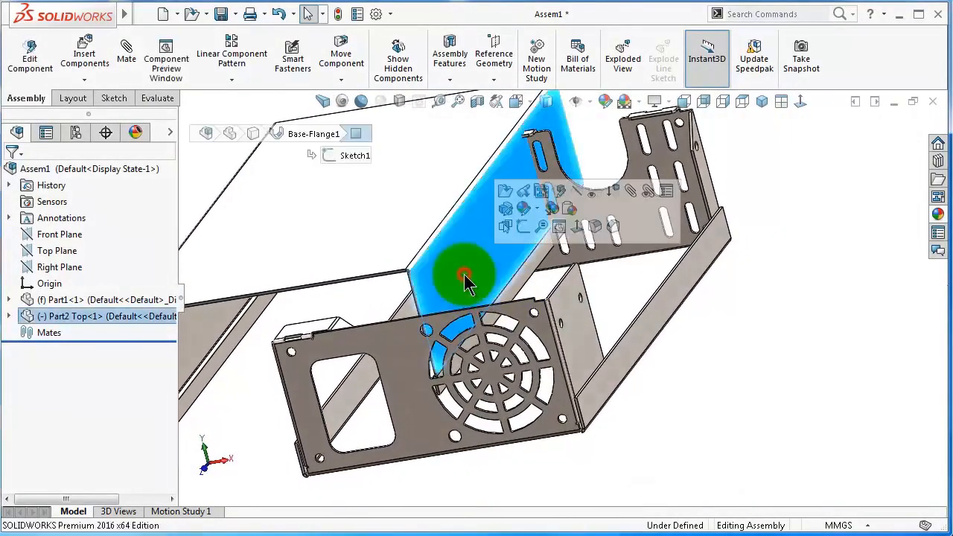
{"action": "left_click", "coordinate": [630, 191]}
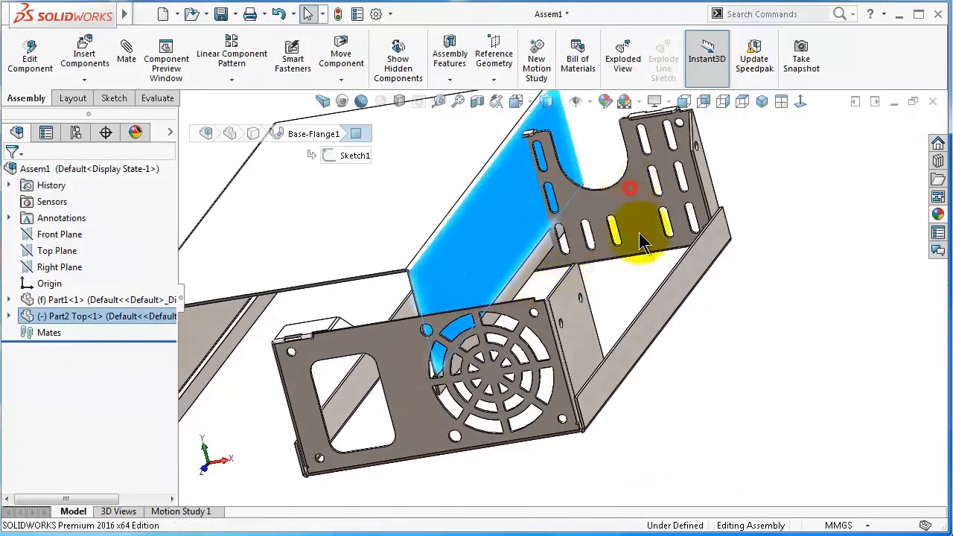
{"action": "left_click", "coordinate": [655, 320]}
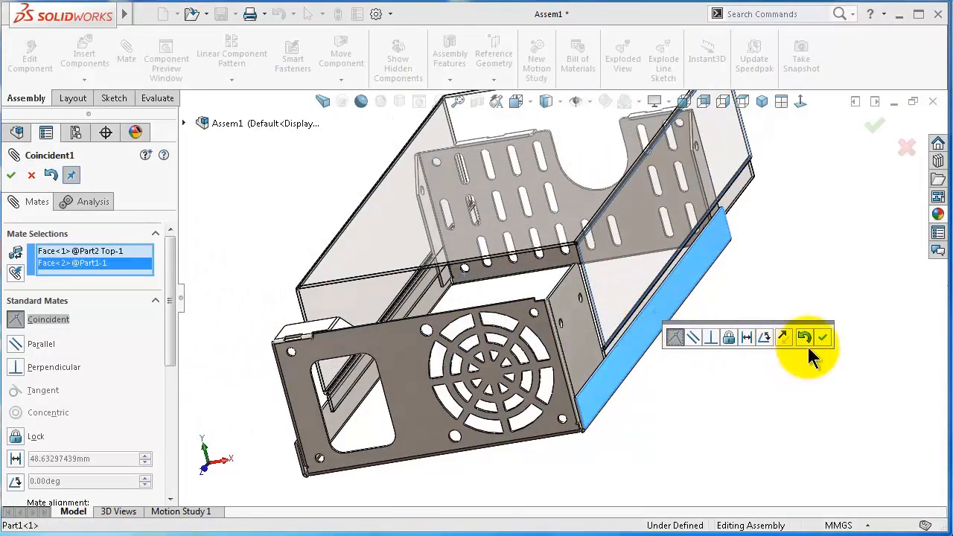
{"action": "left_click", "coordinate": [827, 336]}
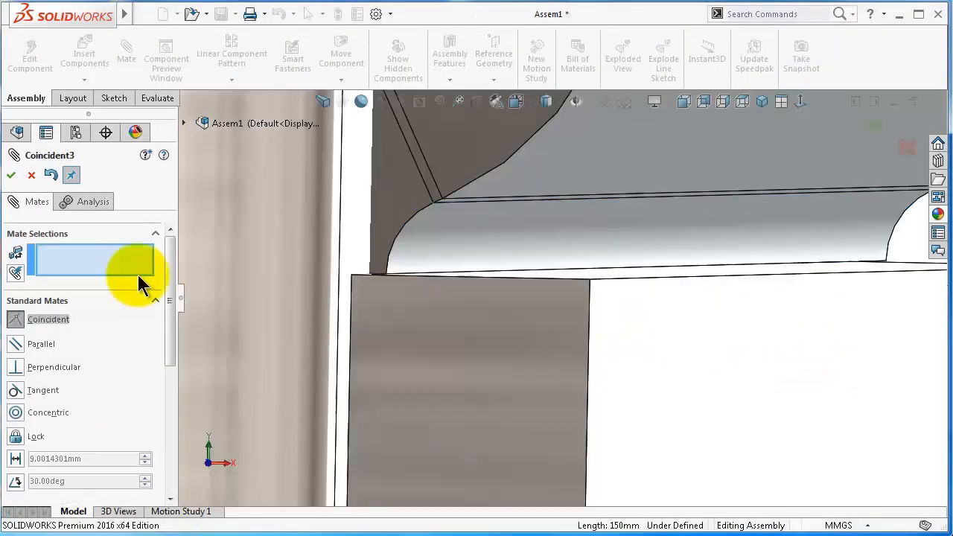
Mate the lower bend edge of Part2 Top's side wall coincident with the upper edge face of Part1's side flange
{"action": "left_click", "coordinate": [447, 206]}
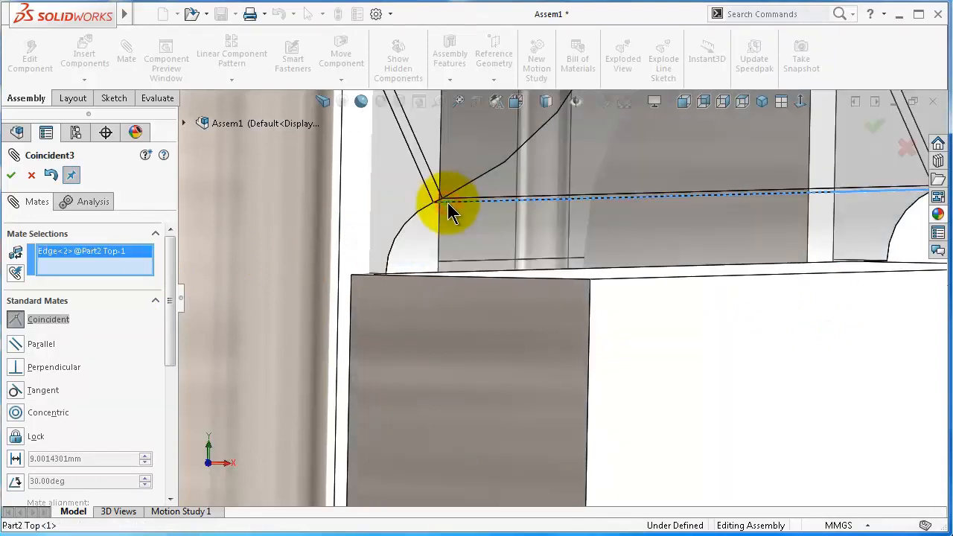
{"action": "left_click", "coordinate": [504, 241]}
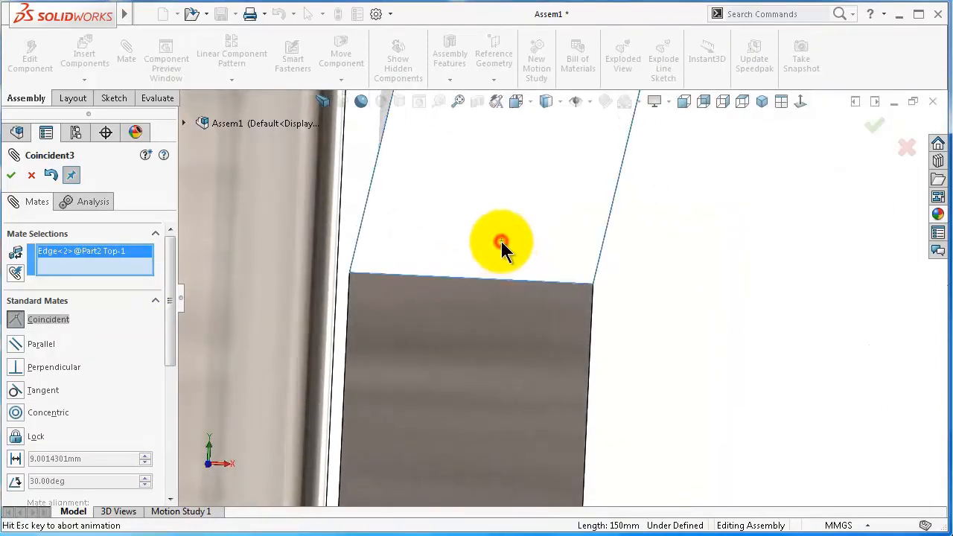
{"action": "middle_click_drag", "start_coordinate": [502, 242], "coordinate": [696, 234]}
{"action": "left_click", "coordinate": [634, 222]}
{"action": "scroll", "coordinate": [633, 240], "scroll_direction": "up", "scroll_amount": 5}
{"action": "scroll", "coordinate": [625, 287], "scroll_direction": "up", "scroll_amount": 3}
{"action": "scroll", "coordinate": [625, 289], "scroll_direction": "up", "scroll_amount": 3}
{"action": "left_click", "coordinate": [650, 233]}
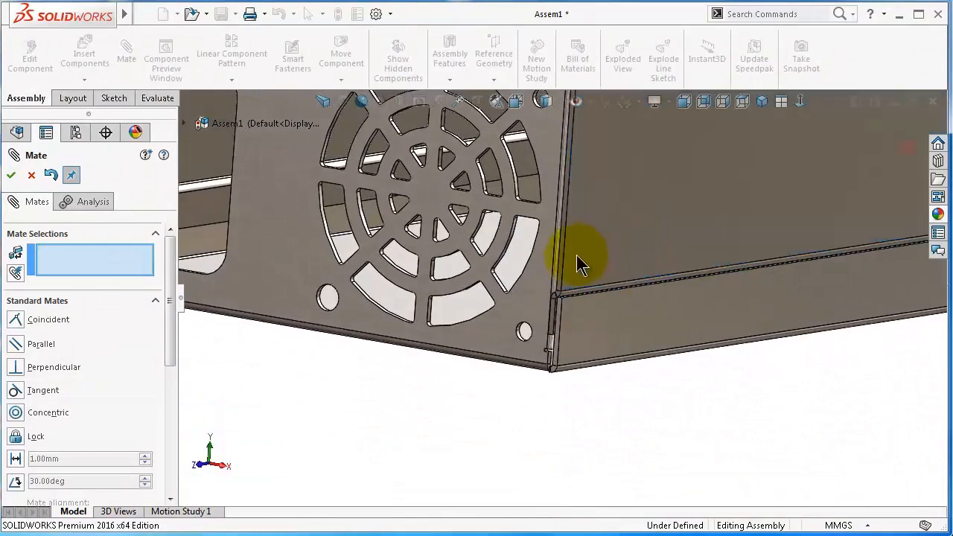
Mate Part2 Top's front end face coincident with the front edge face of Part1's side flange and finish mating
{"action": "scroll", "coordinate": [571, 271], "scroll_direction": "down", "scroll_amount": 5}
{"action": "middle_click_drag", "start_coordinate": [567, 298], "coordinate": [569, 278]}
{"action": "left_click", "coordinate": [570, 277]}
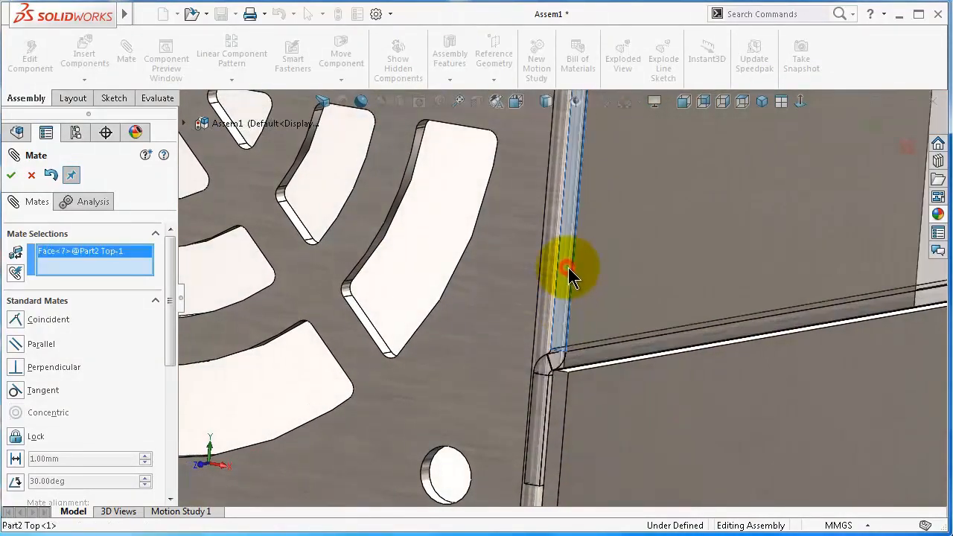
{"action": "left_click", "coordinate": [558, 412]}
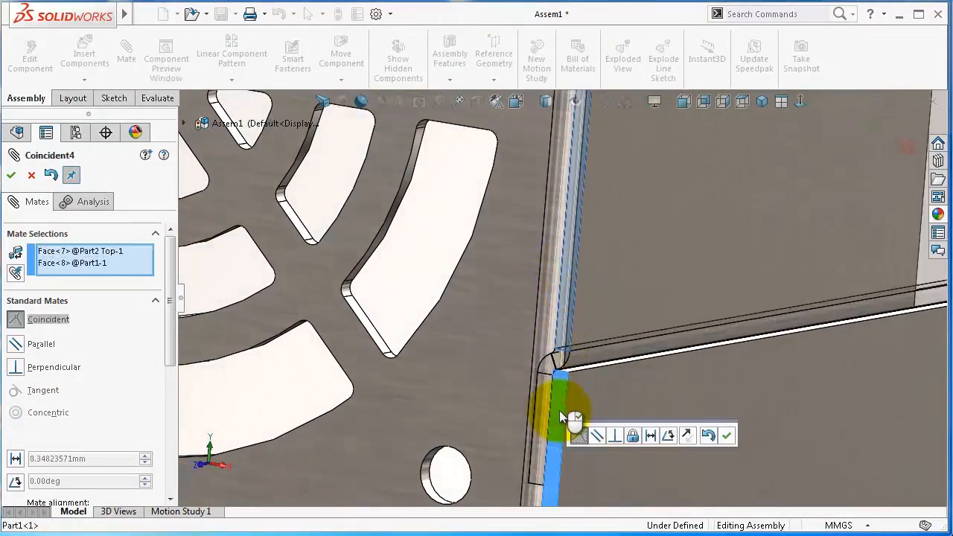
{"action": "left_click", "coordinate": [727, 437]}
{"action": "scroll", "coordinate": [711, 413], "scroll_direction": "up", "scroll_amount": 8}
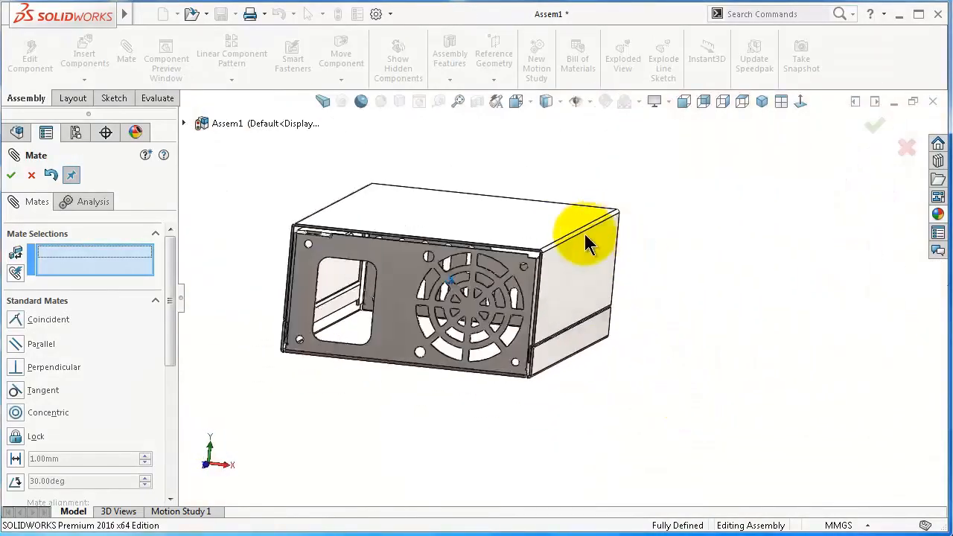
{"action": "scroll", "coordinate": [511, 271], "scroll_direction": "down", "scroll_amount": 6}
{"action": "mouse_move", "coordinate": [511, 276]}
{"action": "middle_mouse_down"}
{"action": "mouse_move", "coordinate": [420, 291]}
{"action": "mouse_move", "coordinate": [416, 283]}
{"action": "mouse_move", "coordinate": [433, 294]}
{"action": "middle_mouse_up"}
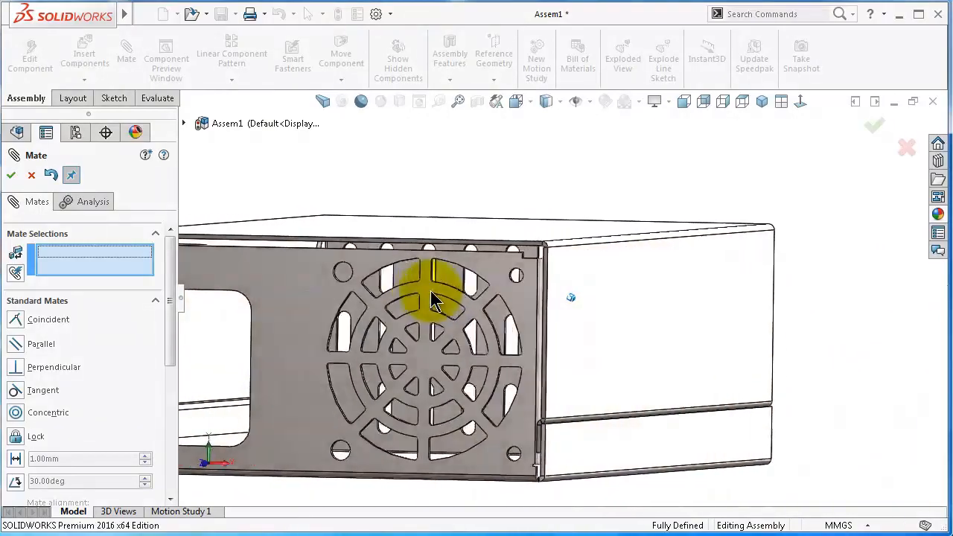
{"action": "scroll", "coordinate": [570, 241], "scroll_direction": "down", "scroll_amount": 3}
{"action": "middle_click_drag", "start_coordinate": [563, 255], "coordinate": [670, 242]}
{"action": "key", "text": "Escape"}
Apply a light cyan color (192, 255, 255) to Part1 at component level
{"action": "scroll", "coordinate": [684, 232], "scroll_direction": "down", "scroll_amount": 2}
{"action": "left_click", "coordinate": [94, 313]}
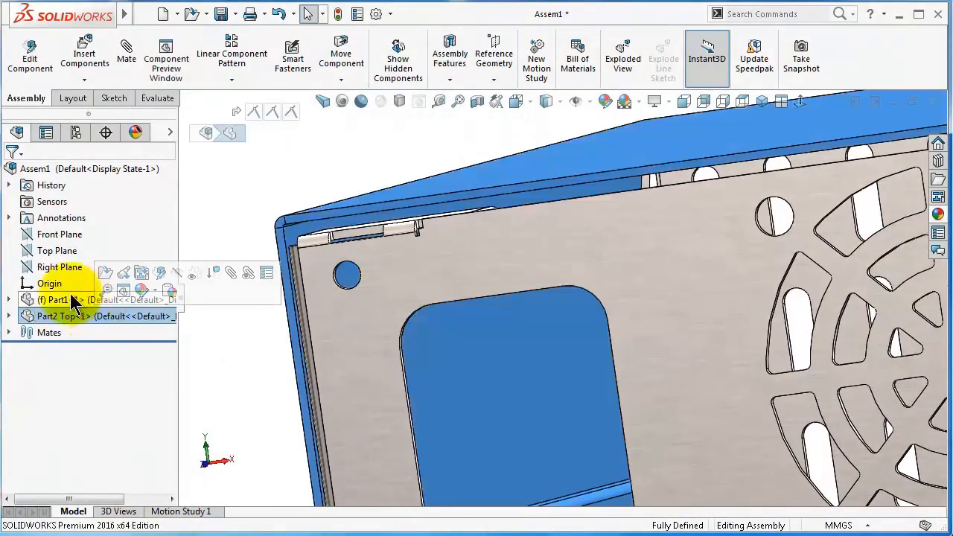
{"action": "left_click", "coordinate": [70, 298]}
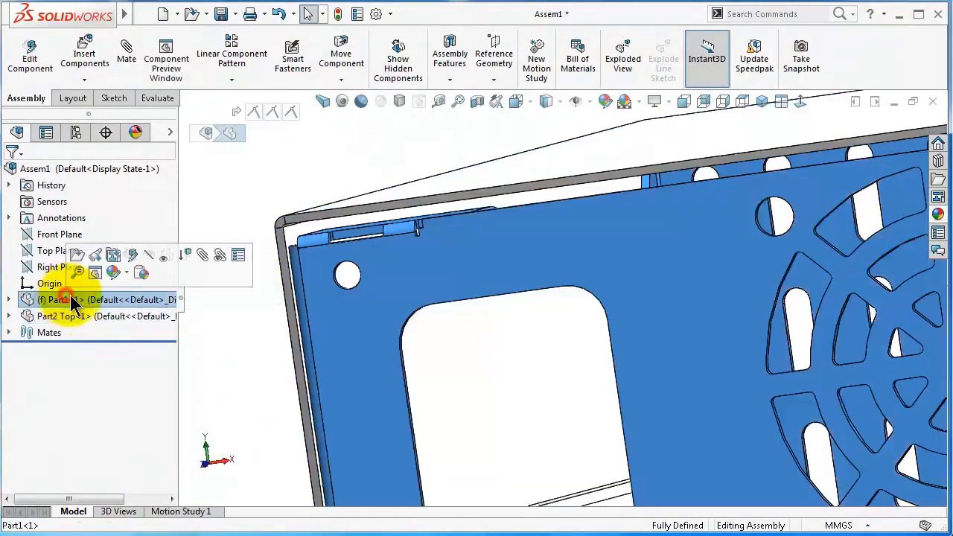
{"action": "left_click", "coordinate": [606, 101]}
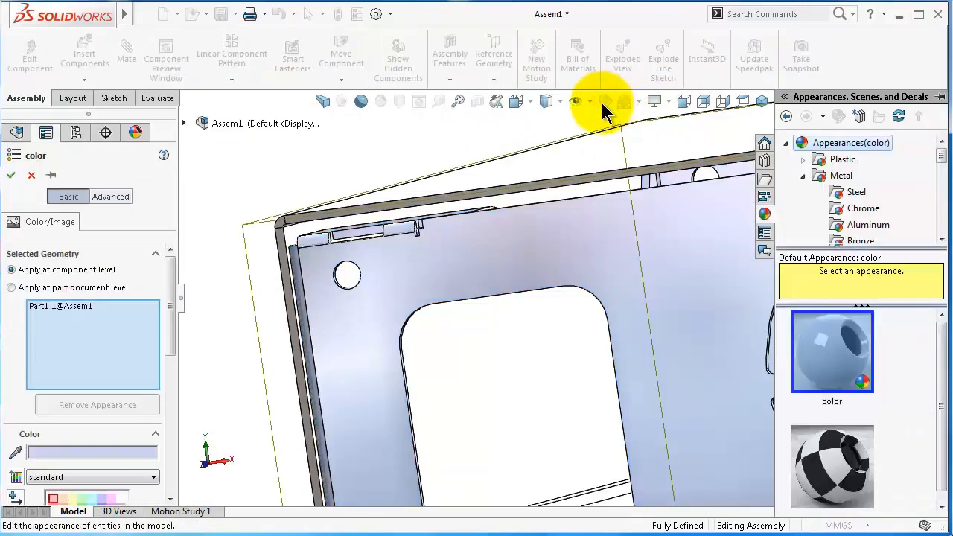
{"action": "left_click_drag", "start_coordinate": [169, 310], "coordinate": [169, 379]}
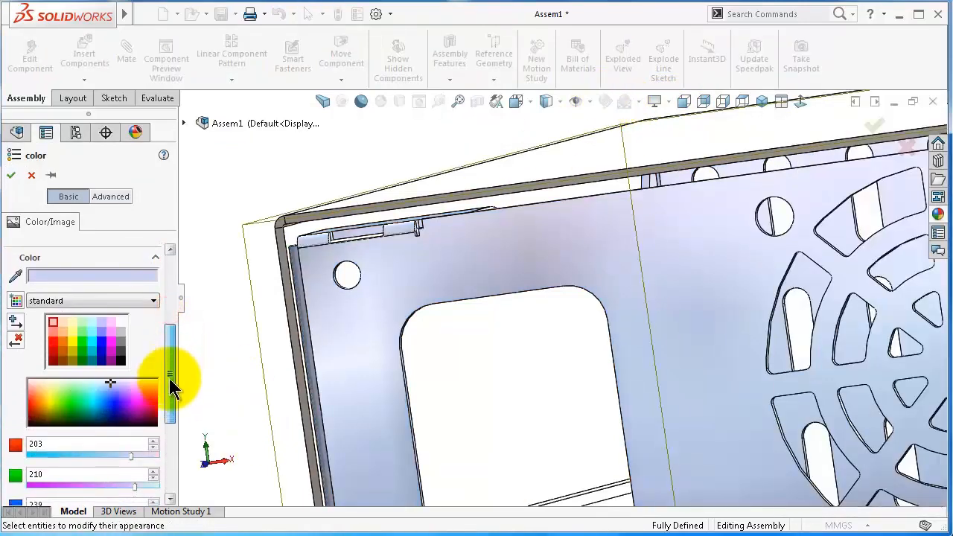
{"action": "left_click", "coordinate": [91, 321]}
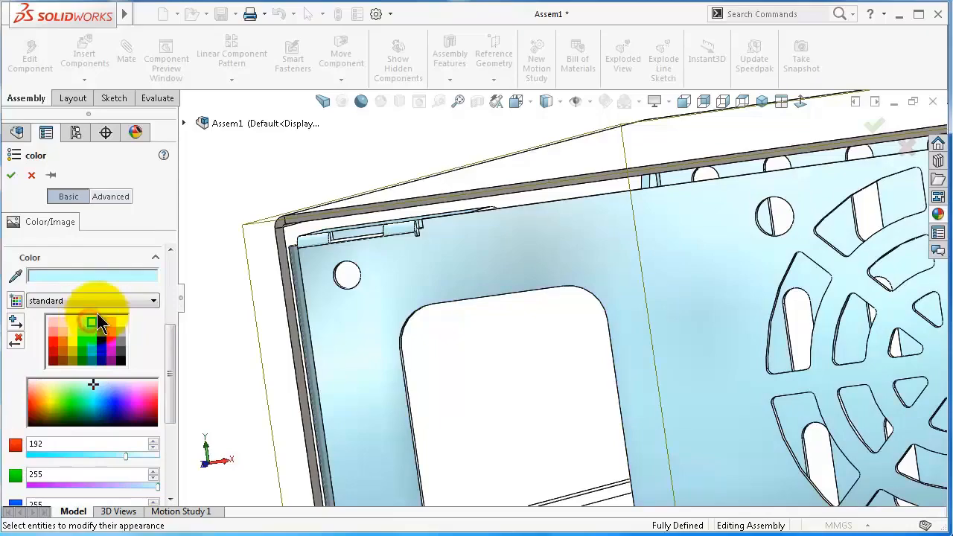
{"action": "left_click", "coordinate": [11, 178]}
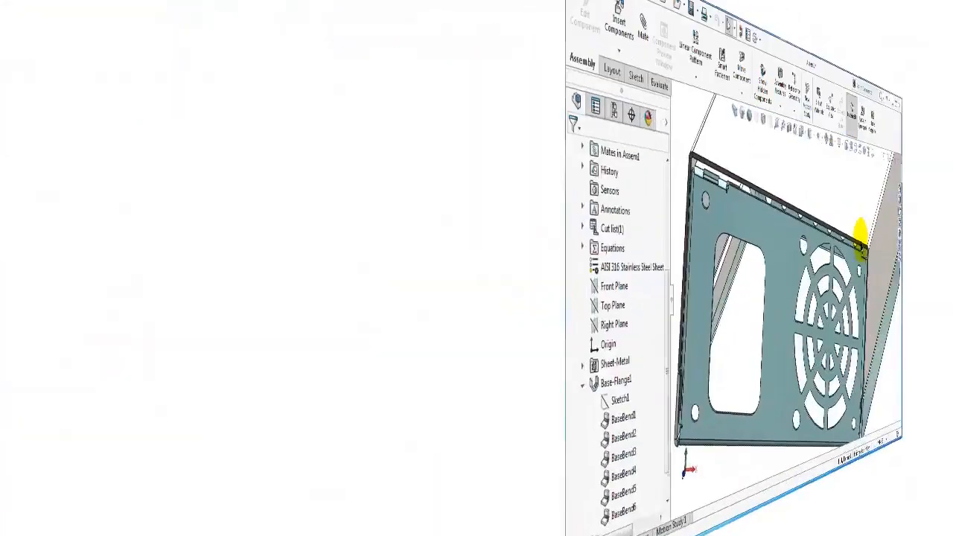
Examine the gap between the top cover and the base's upper flanges from the front and at the corners
{"action": "scroll", "coordinate": [745, 237], "scroll_direction": "up", "scroll_amount": 3}
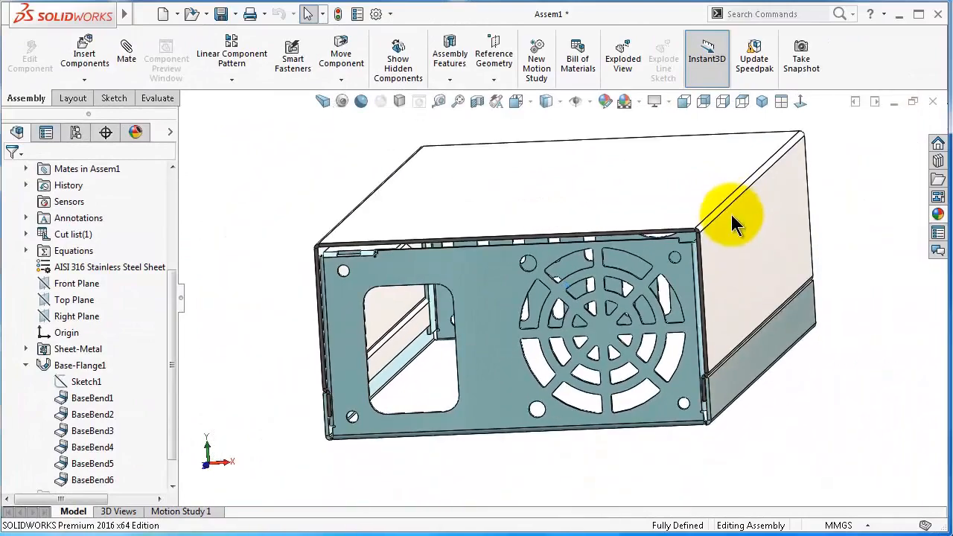
{"action": "scroll", "coordinate": [715, 224], "scroll_direction": "down", "scroll_amount": 6}
{"action": "middle_click_drag", "start_coordinate": [691, 248], "coordinate": [473, 372]}
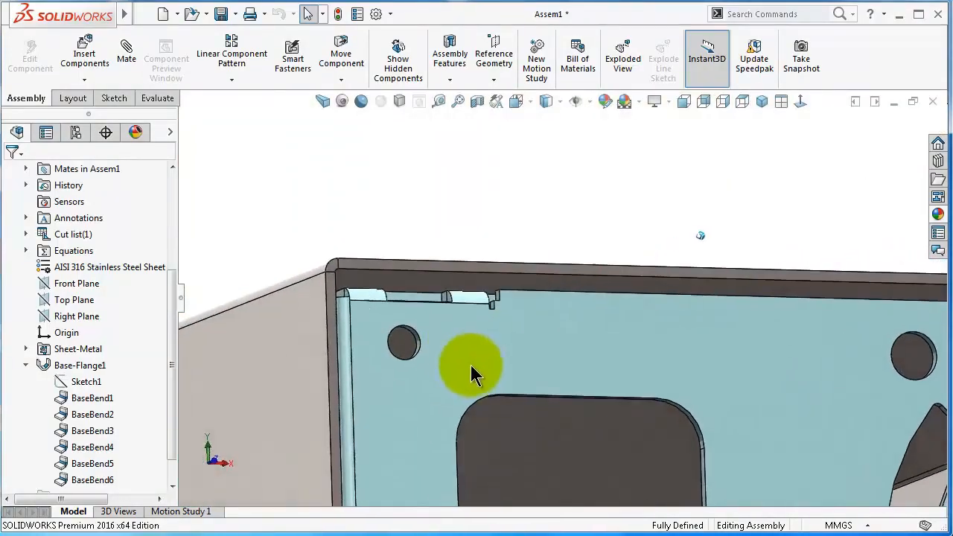
{"action": "left_click", "coordinate": [526, 336]}
{"action": "left_click", "coordinate": [608, 303]}
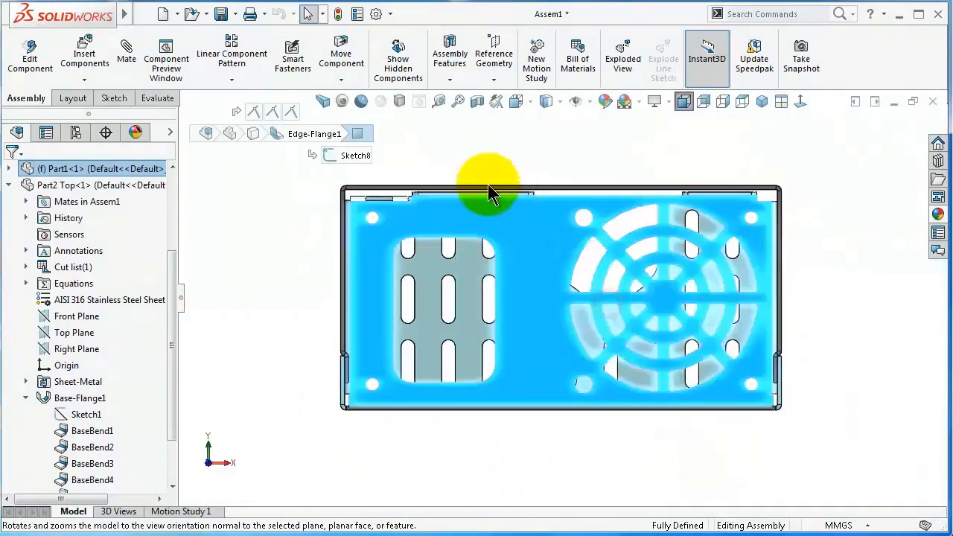
{"action": "left_click", "coordinate": [459, 157]}
{"action": "scroll", "coordinate": [558, 227], "scroll_direction": "down", "scroll_amount": 3}
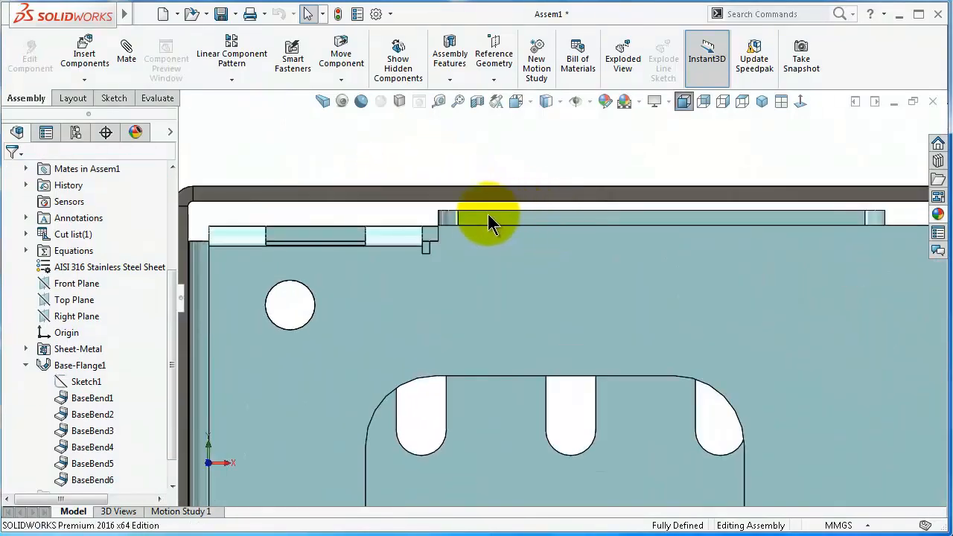
{"action": "scroll", "coordinate": [506, 219], "scroll_direction": "down", "scroll_amount": 1}
{"action": "scroll", "coordinate": [566, 233], "scroll_direction": "up", "scroll_amount": 1}
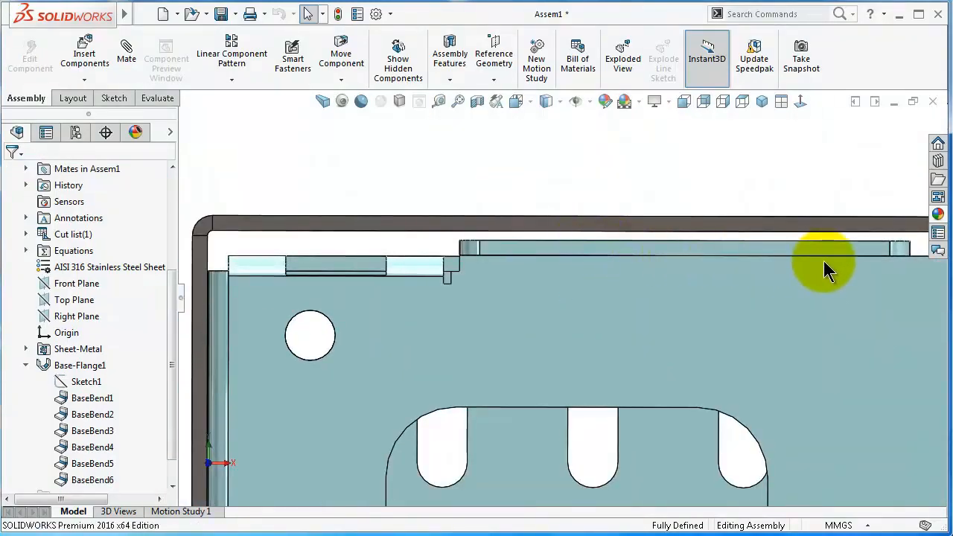
{"action": "middle_click_drag", "start_coordinate": [676, 260], "coordinate": [469, 220]}
Measure the normal distance between the upper face of Part1's corner flange and the inner face of Part2 Top
{"action": "left_click", "coordinate": [457, 197]}
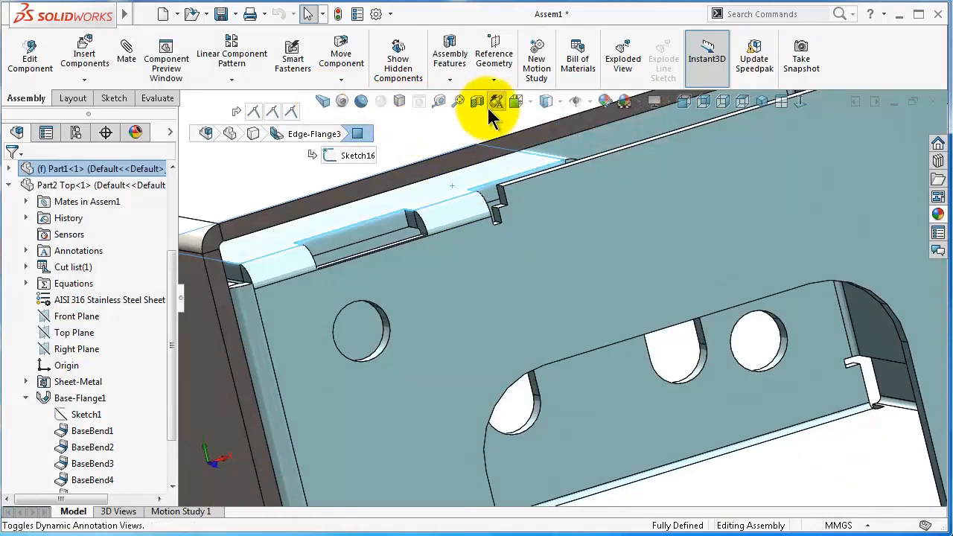
{"action": "left_click", "coordinate": [441, 104]}
{"action": "middle_click_drag", "start_coordinate": [457, 140], "coordinate": [501, 183]}
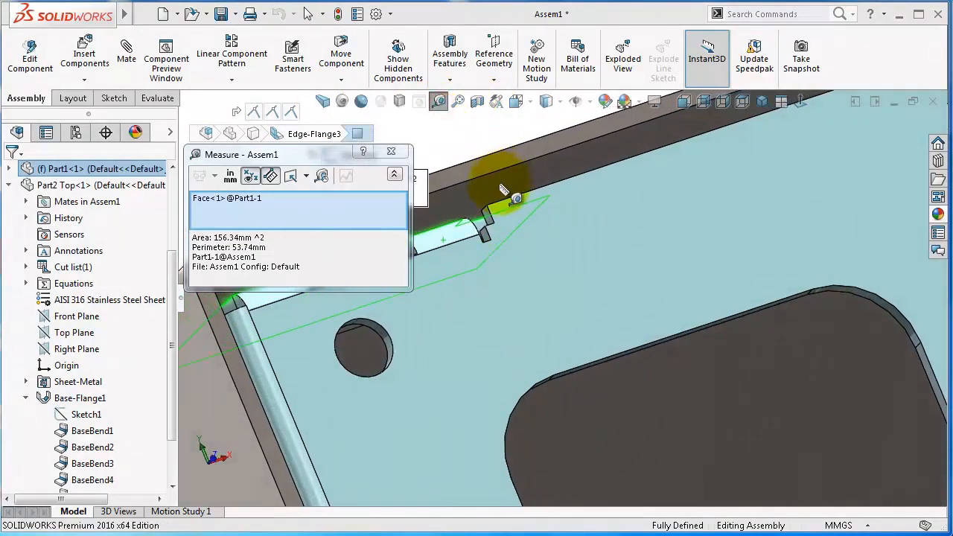
{"action": "left_click", "coordinate": [499, 179]}
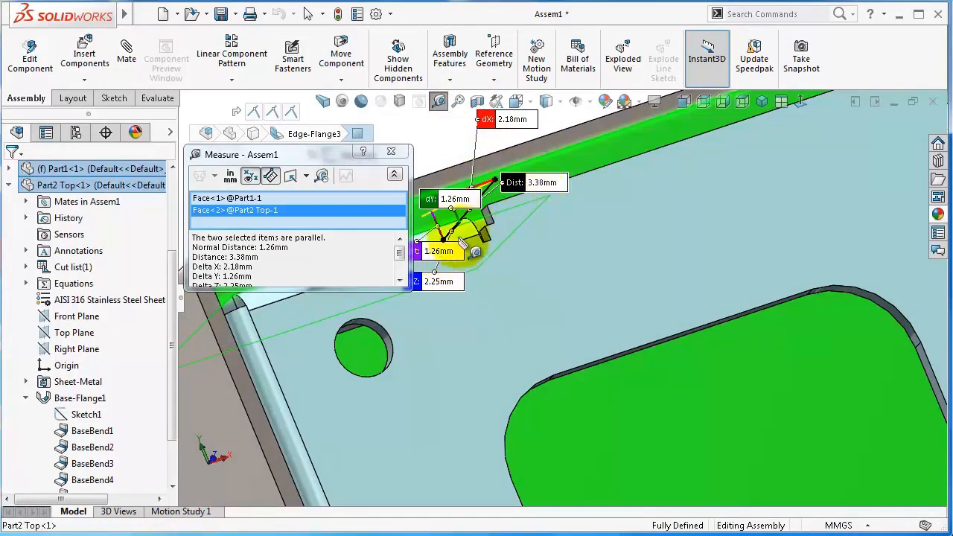
{"action": "middle_click_drag", "start_coordinate": [460, 240], "coordinate": [531, 273], "text": "ctrl"}
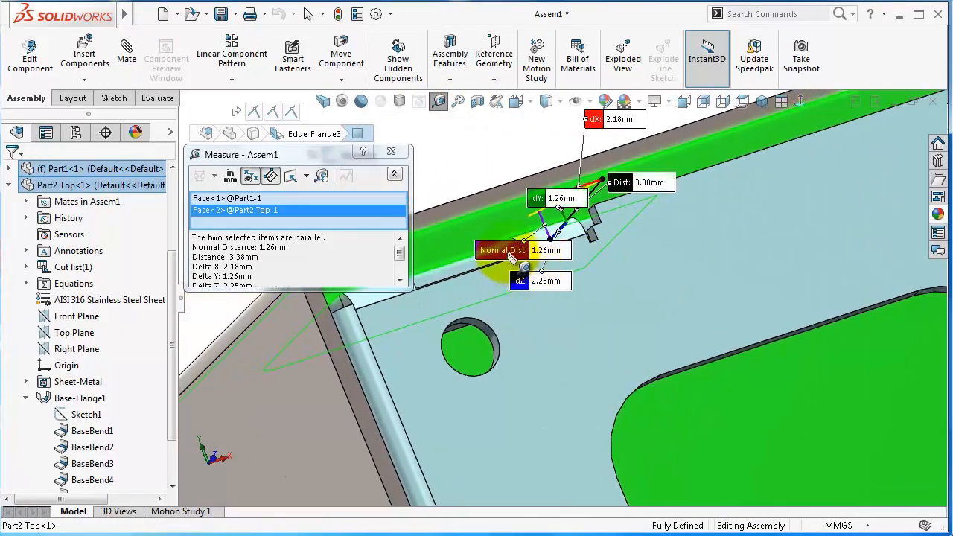
{"action": "left_click_drag", "start_coordinate": [592, 239], "coordinate": [683, 252]}
{"action": "mouse_move", "coordinate": [696, 264]}
{"action": "middle_mouse_down"}
{"action": "mouse_move", "coordinate": [704, 258]}
{"action": "mouse_move", "coordinate": [704, 270]}
{"action": "middle_mouse_up"}
{"action": "left_click", "coordinate": [392, 153]}
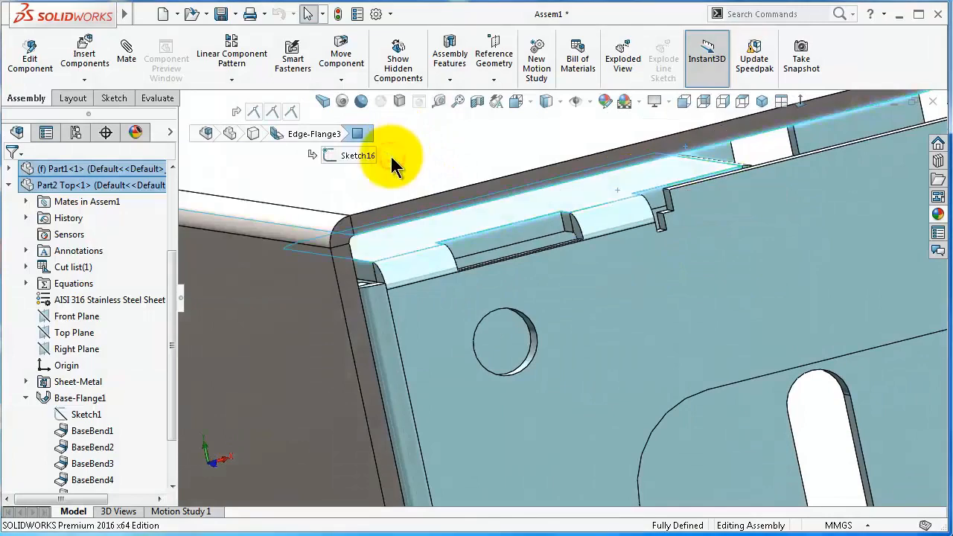
Edit Part2 Top in the assembly context and select its base flange's Sketch1 to display the dimensions
{"action": "scroll", "coordinate": [410, 316], "scroll_direction": "up", "scroll_amount": 8}
{"action": "left_click", "coordinate": [445, 225]}
{"action": "left_click", "coordinate": [314, 275]}
{"action": "scroll", "coordinate": [424, 286], "scroll_direction": "down", "scroll_amount": 3}
{"action": "left_click", "coordinate": [437, 275]}
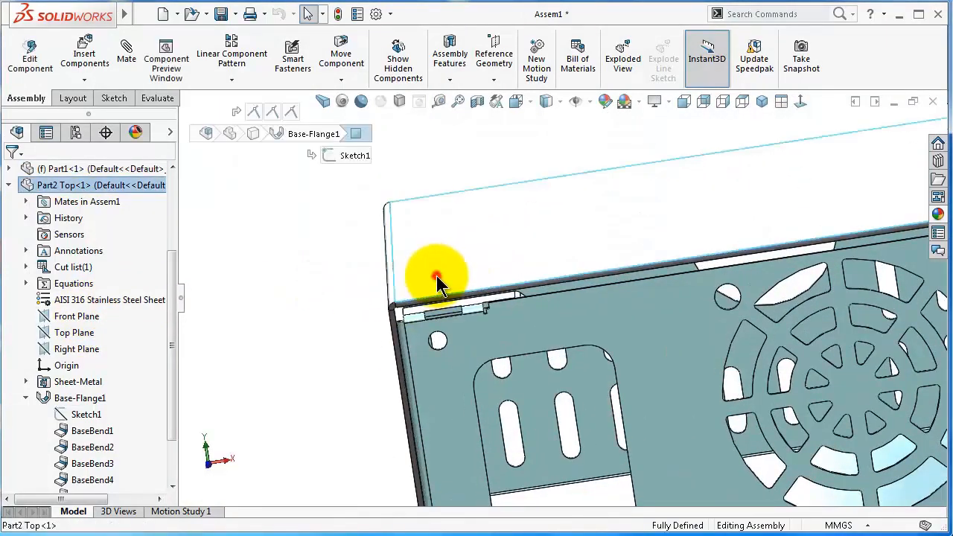
{"action": "left_click", "coordinate": [531, 194]}
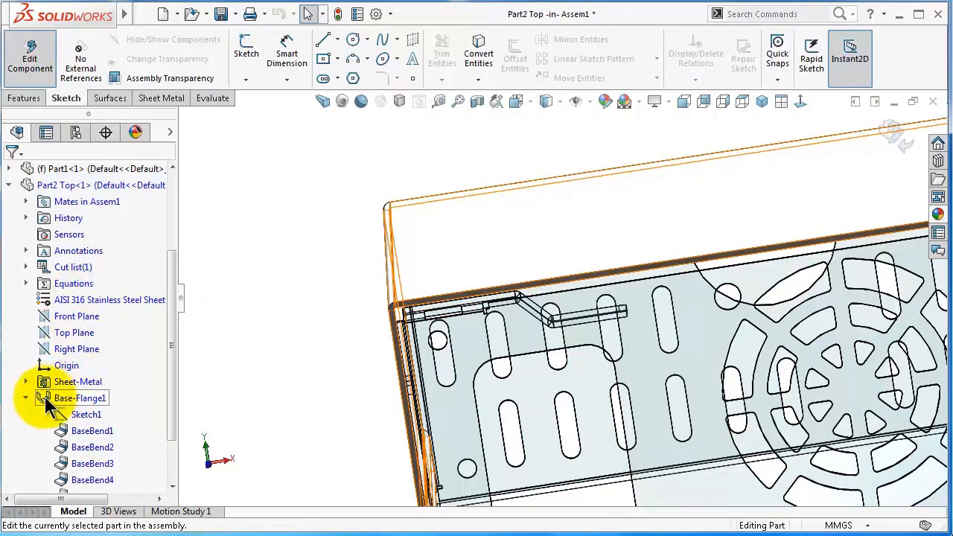
{"action": "left_click", "coordinate": [73, 414]}
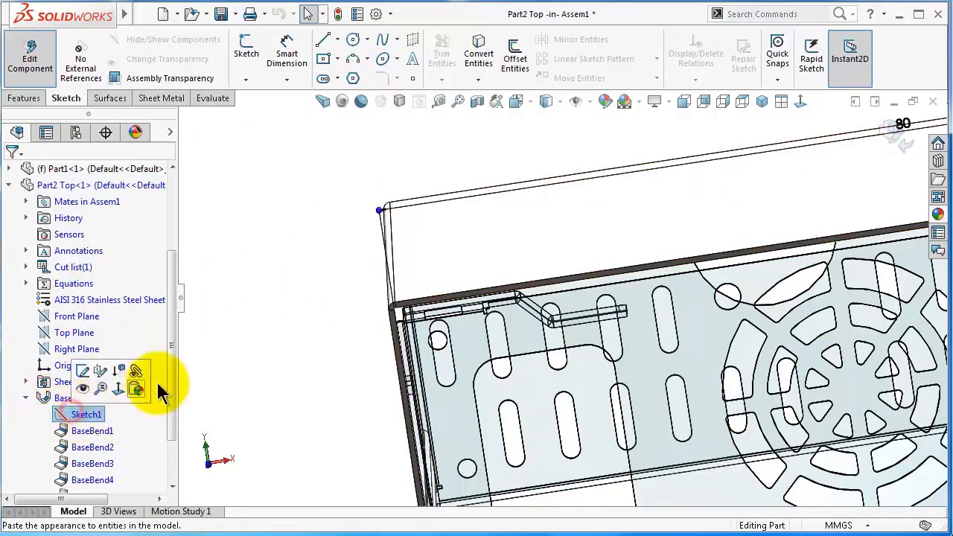
Reduce the vertical height dimension in Part2 Top's Sketch1 by 1.26 mm to 28.74 mm, rebuild, and return to the assembly
{"action": "left_click", "coordinate": [787, 103]}
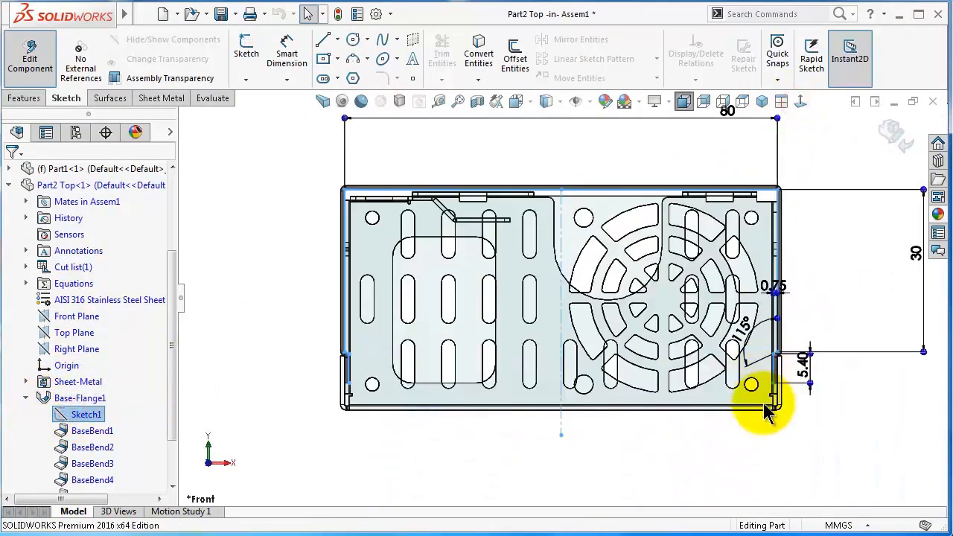
{"action": "double_click", "coordinate": [764, 256]}
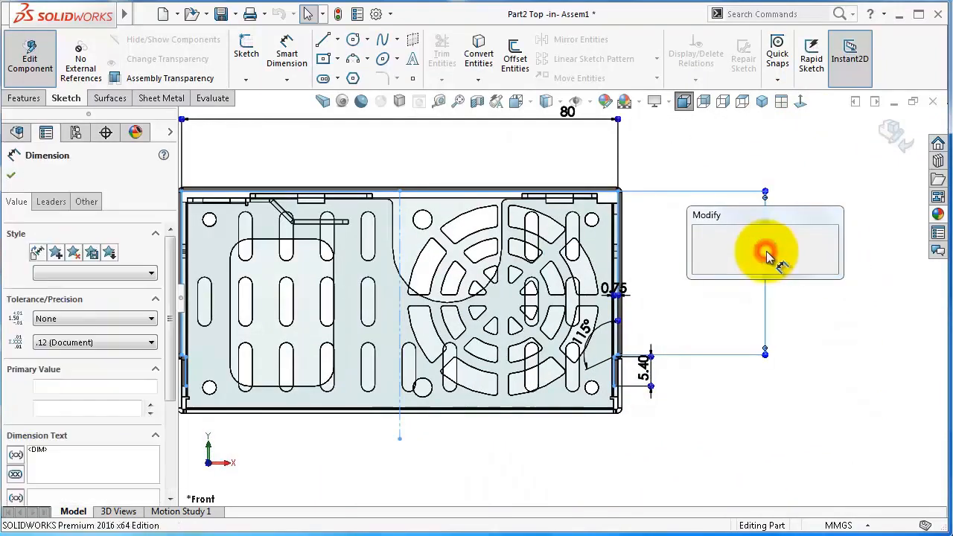
{"action": "key", "text": "End"}
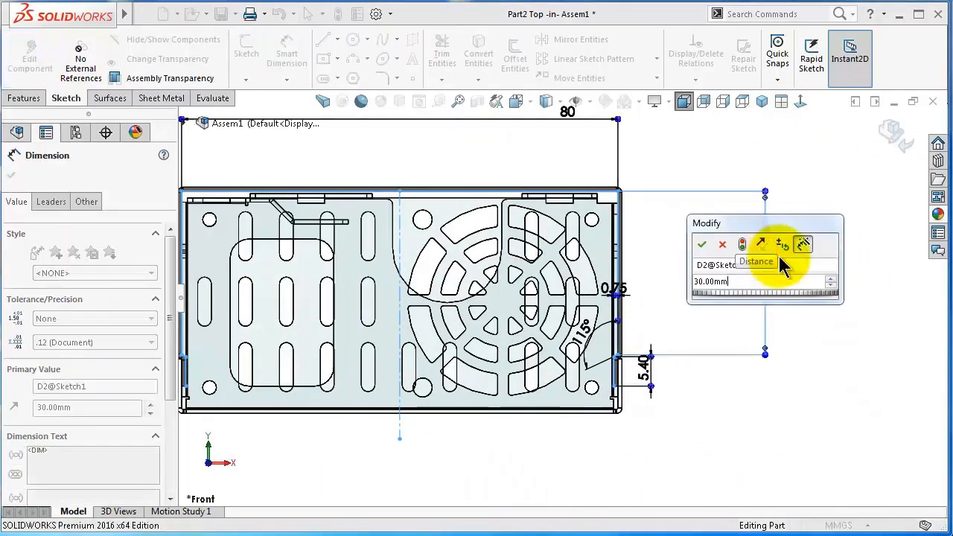
{"action": "type", "text": "-1.26"}
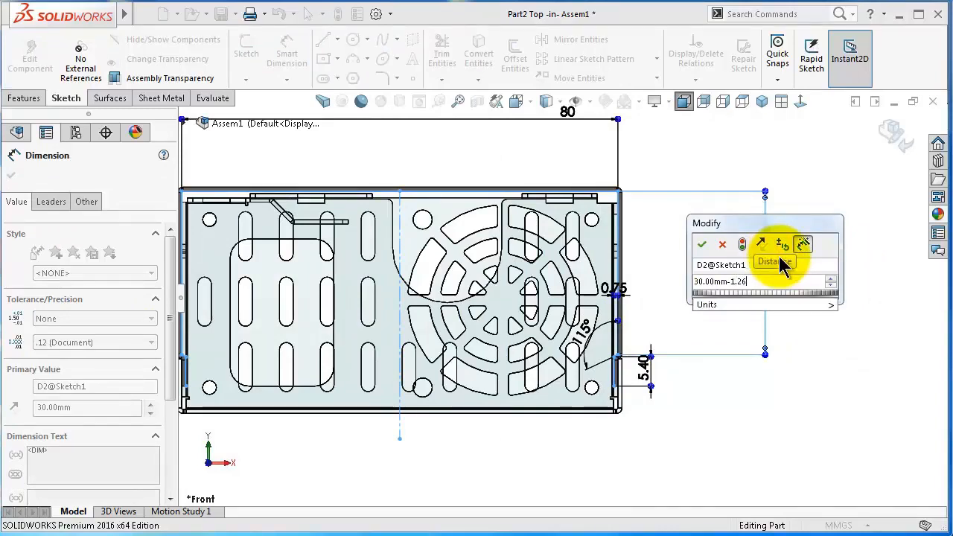
{"action": "key", "text": "Return"}
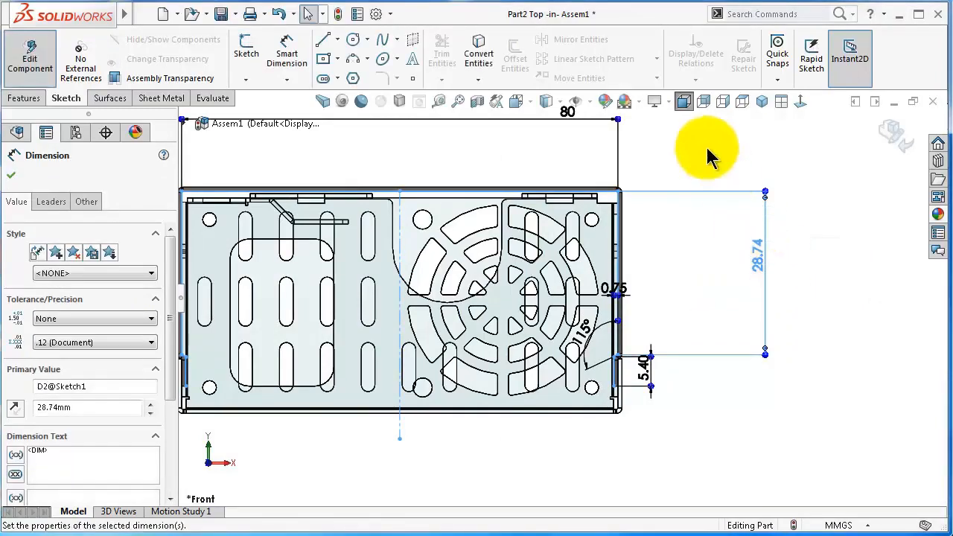
{"action": "left_click", "coordinate": [336, 9]}
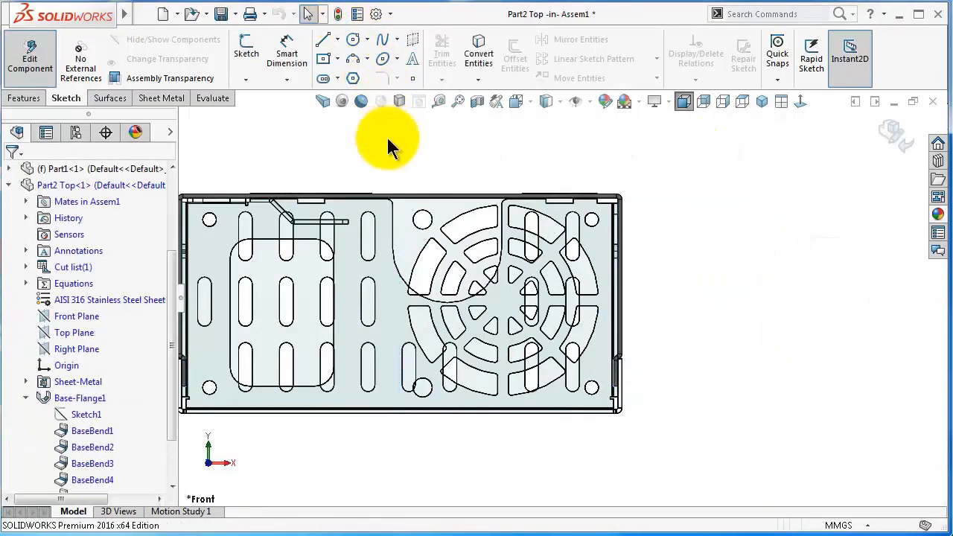
{"action": "left_click", "coordinate": [434, 136]}
{"action": "middle_click_drag", "start_coordinate": [600, 220], "coordinate": [385, 205]}
{"action": "scroll", "coordinate": [385, 205], "scroll_direction": "down", "scroll_amount": 2}
{"action": "scroll", "coordinate": [498, 312], "scroll_direction": "up", "scroll_amount": 2}
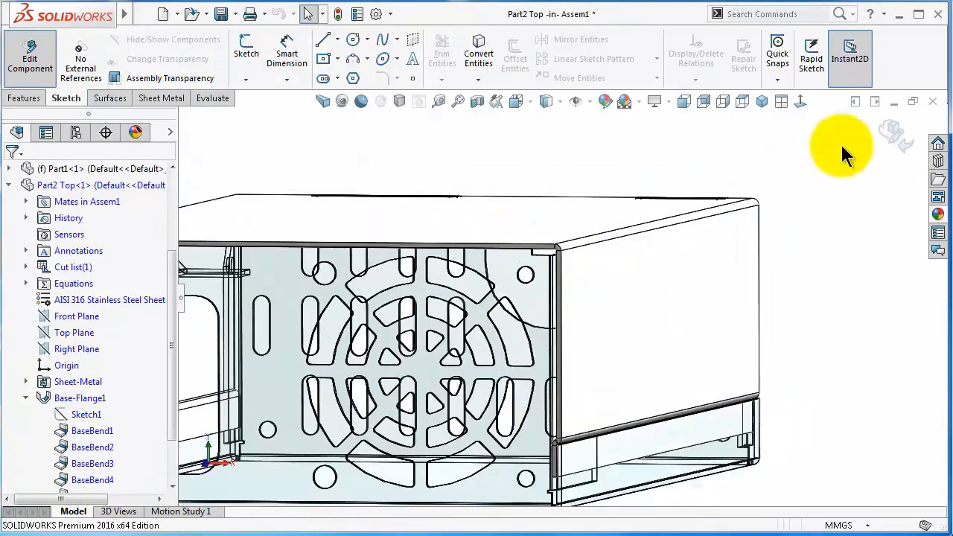
{"action": "left_click", "coordinate": [894, 132]}
Inspect the fit along the slotted end panel's upper edge and edit Part1 in the assembly context
{"action": "middle_click_drag", "start_coordinate": [745, 192], "coordinate": [549, 260]}
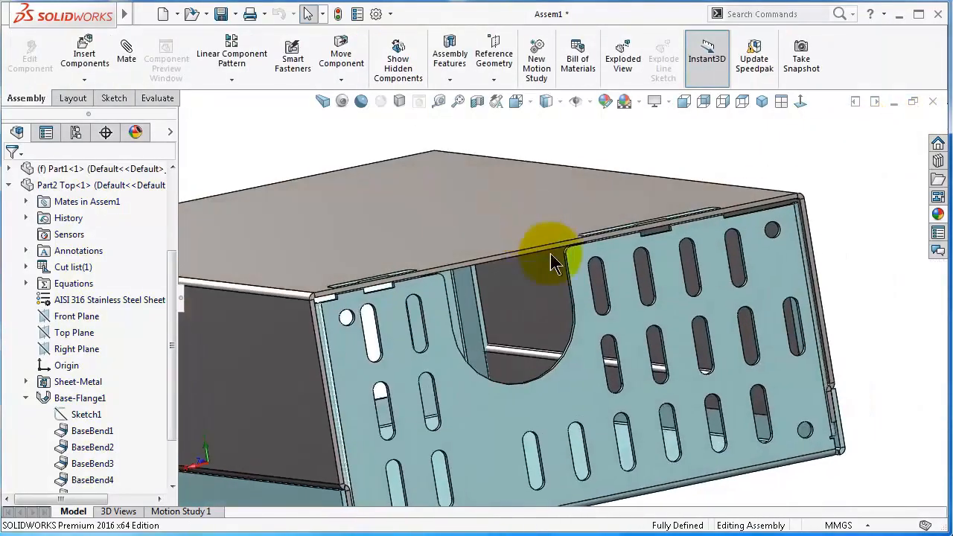
{"action": "scroll", "coordinate": [589, 279], "scroll_direction": "down", "scroll_amount": 3}
{"action": "left_click", "coordinate": [594, 258]}
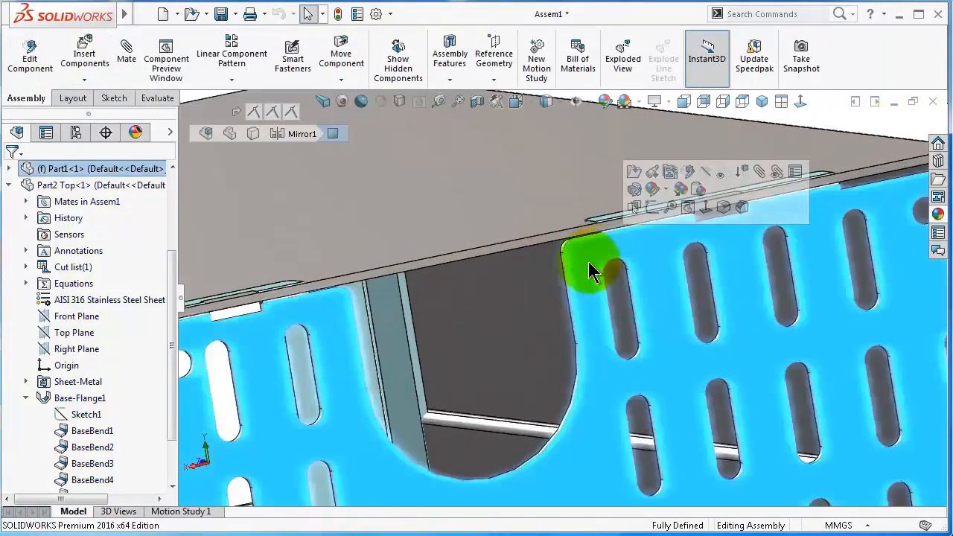
{"action": "middle_click_drag", "start_coordinate": [582, 261], "coordinate": [590, 238]}
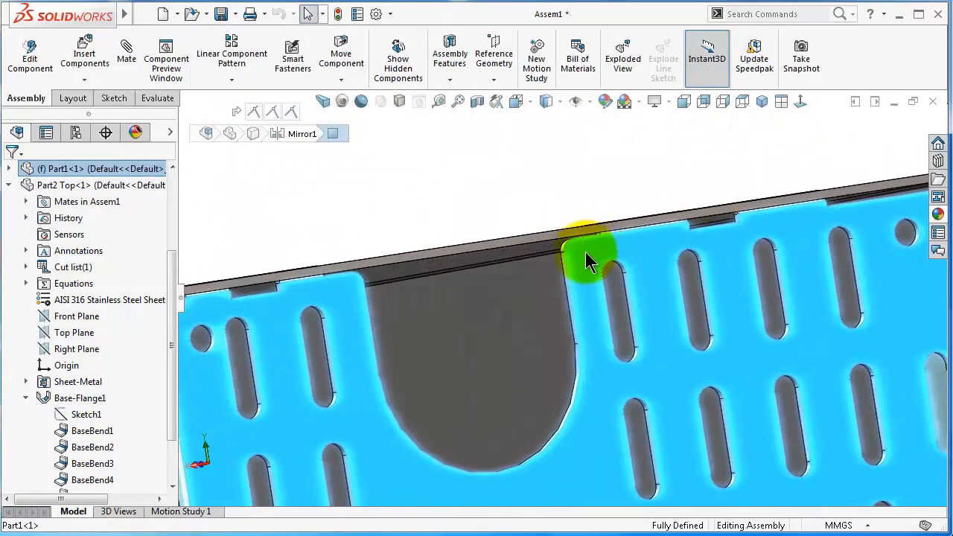
{"action": "left_click", "coordinate": [579, 254]}
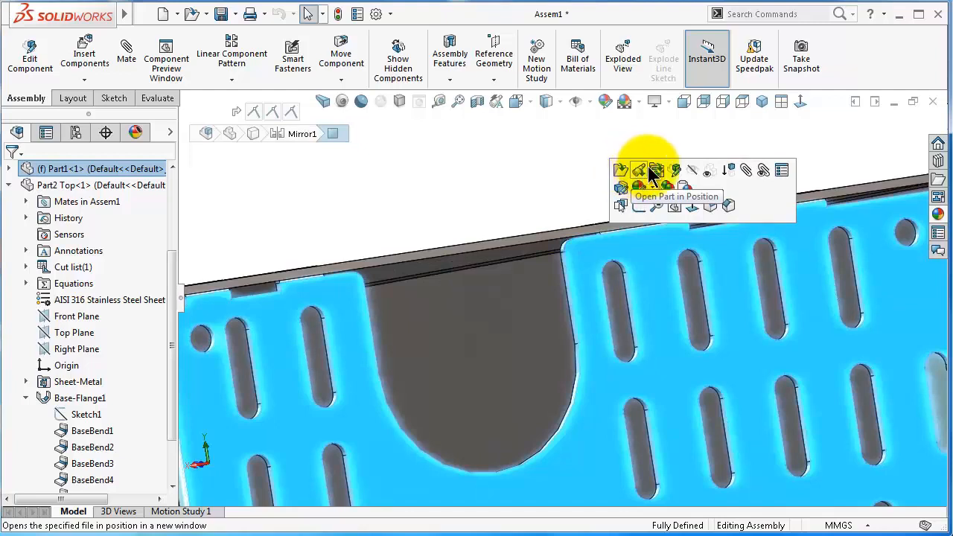
{"action": "left_click", "coordinate": [675, 171]}
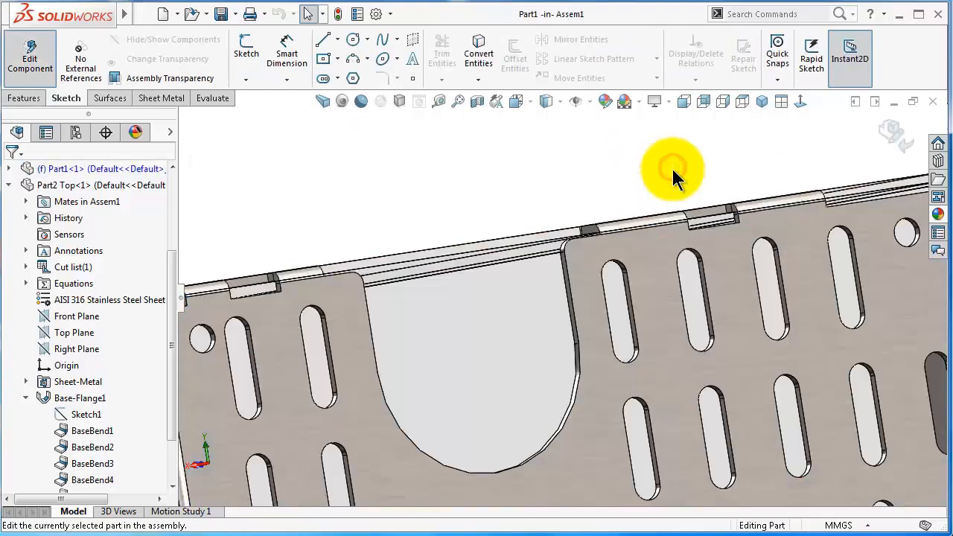
Identify which edge flange feature of Part1 forms the upper tabs by checking tree features and the corner tab face
{"action": "left_click", "coordinate": [644, 219]}
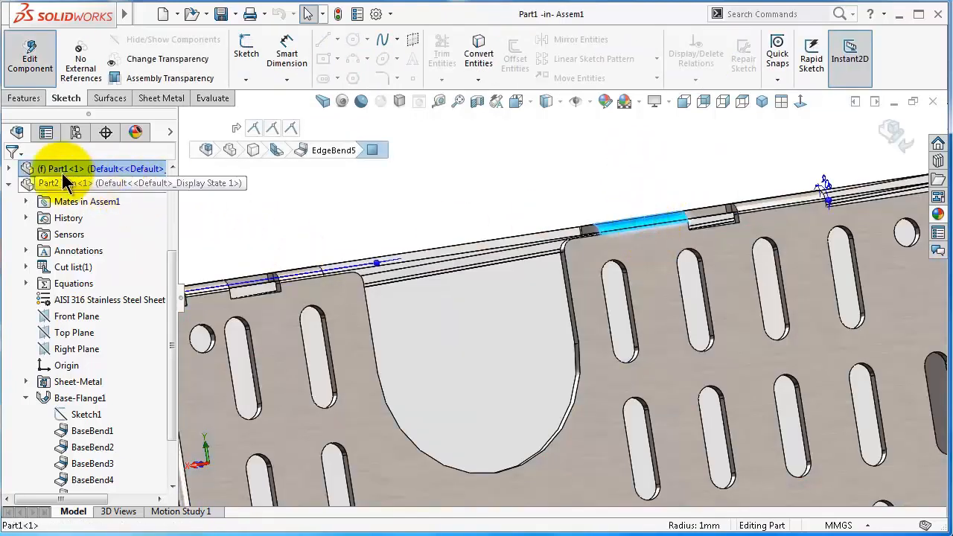
{"action": "left_click", "coordinate": [9, 169]}
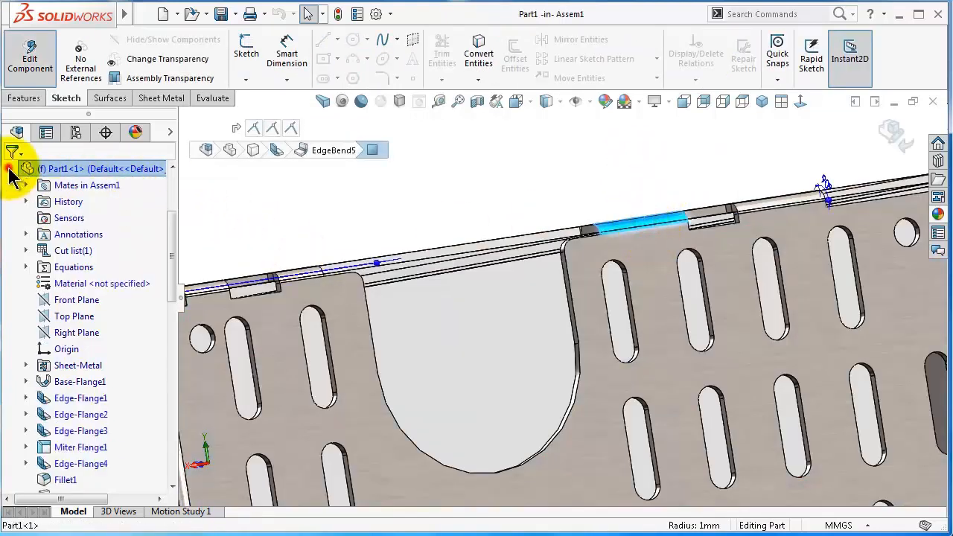
{"action": "left_click", "coordinate": [81, 398]}
{"action": "scroll", "coordinate": [153, 386], "scroll_direction": "down", "scroll_amount": 1}
{"action": "left_click", "coordinate": [70, 364]}
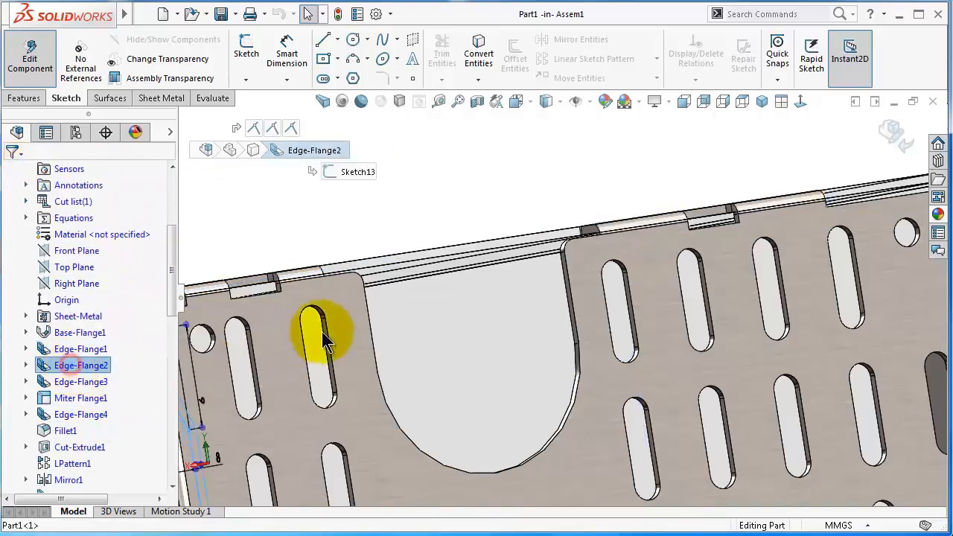
{"action": "scroll", "coordinate": [320, 330], "scroll_direction": "down", "scroll_amount": 5}
{"action": "scroll", "coordinate": [308, 239], "scroll_direction": "up", "scroll_amount": 3}
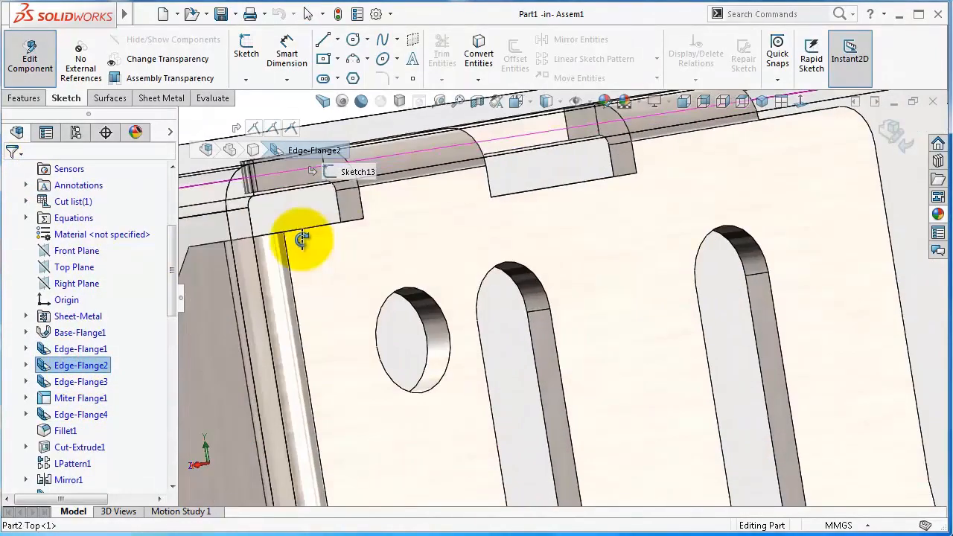
{"action": "scroll", "coordinate": [345, 213], "scroll_direction": "down", "scroll_amount": 5}
{"action": "left_click", "coordinate": [453, 206]}
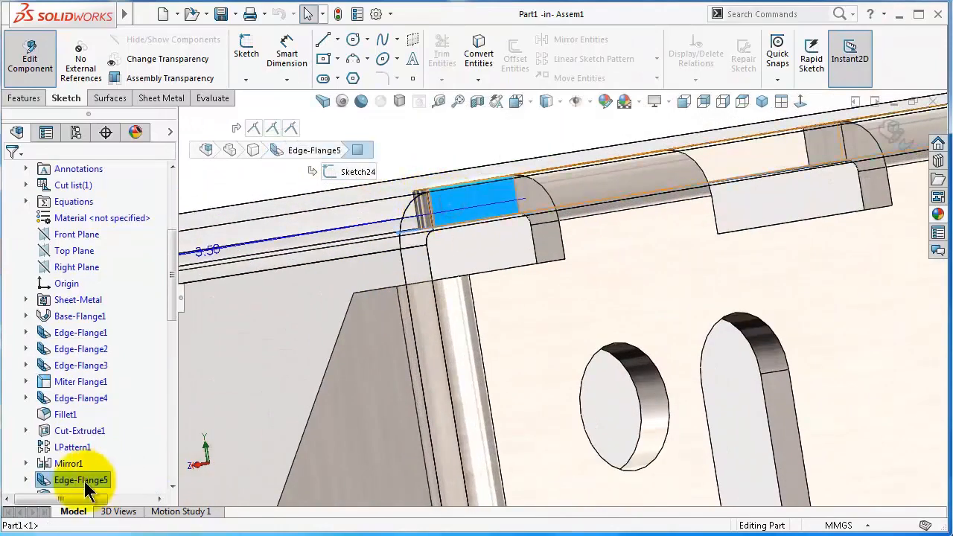
Change Edge-Flange5's flange position to Material Inside, dismiss the rebuild warning, and return to the assembly
{"action": "left_click", "coordinate": [52, 483]}
{"action": "left_click", "coordinate": [58, 441]}
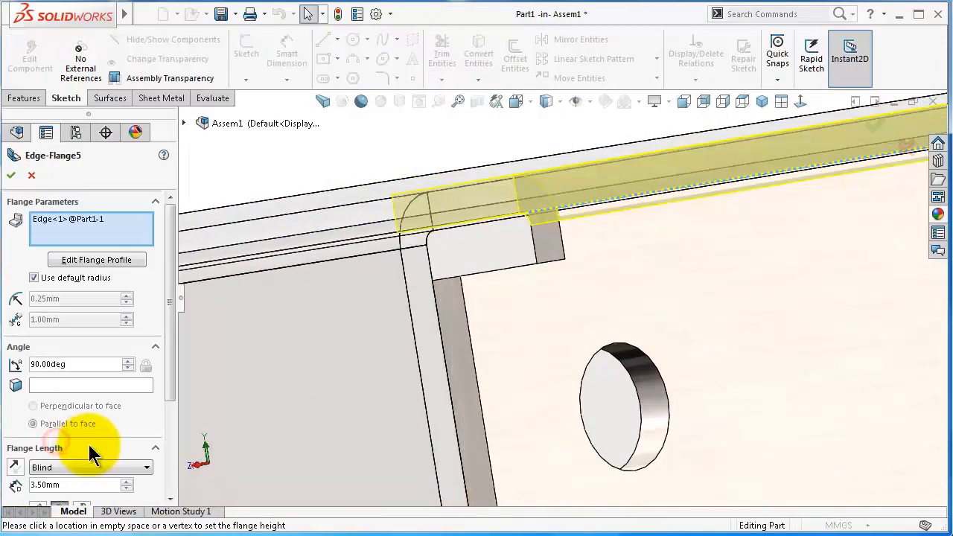
{"action": "scroll", "coordinate": [170, 305], "scroll_direction": "down", "scroll_amount": 4}
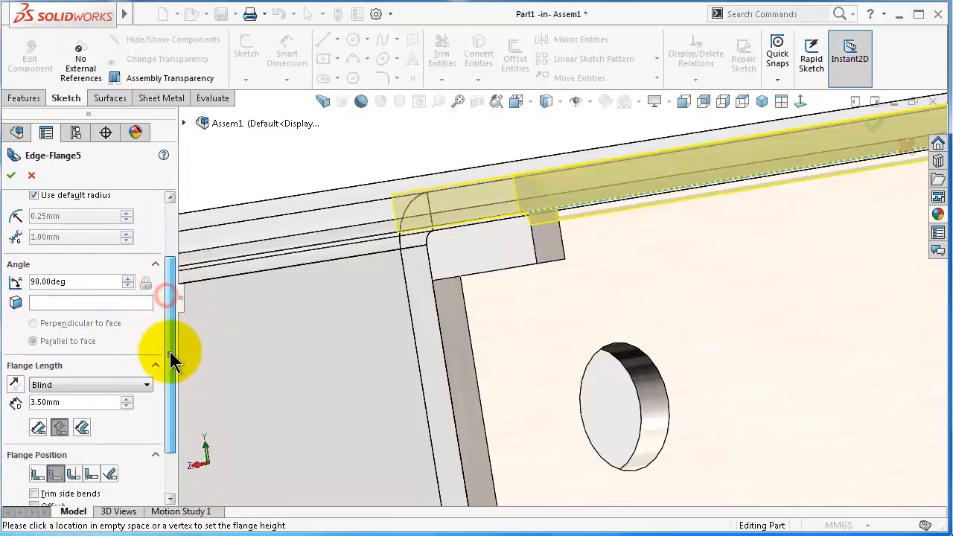
{"action": "left_click", "coordinate": [36, 444]}
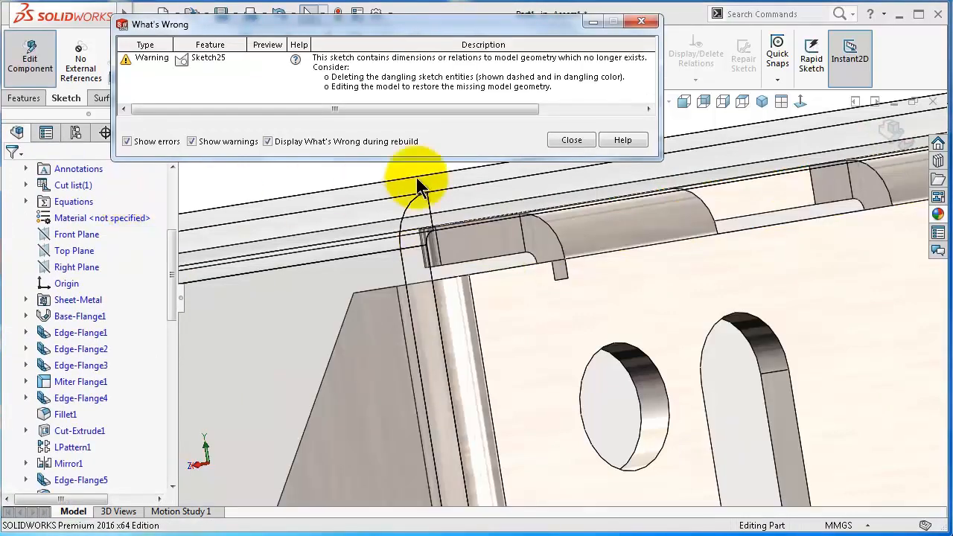
{"action": "left_click", "coordinate": [592, 141]}
{"action": "middle_click_drag", "start_coordinate": [660, 241], "coordinate": [604, 233]}
{"action": "left_click", "coordinate": [892, 131]}
Open Sketch25 of Part1's Cut-Extrude2 for editing and view it normal to the sketch plane
{"action": "middle_click_drag", "start_coordinate": [689, 224], "coordinate": [812, 229]}
{"action": "scroll", "coordinate": [780, 300], "scroll_direction": "up", "scroll_amount": 5}
{"action": "middle_click_drag", "start_coordinate": [813, 231], "coordinate": [809, 232]}
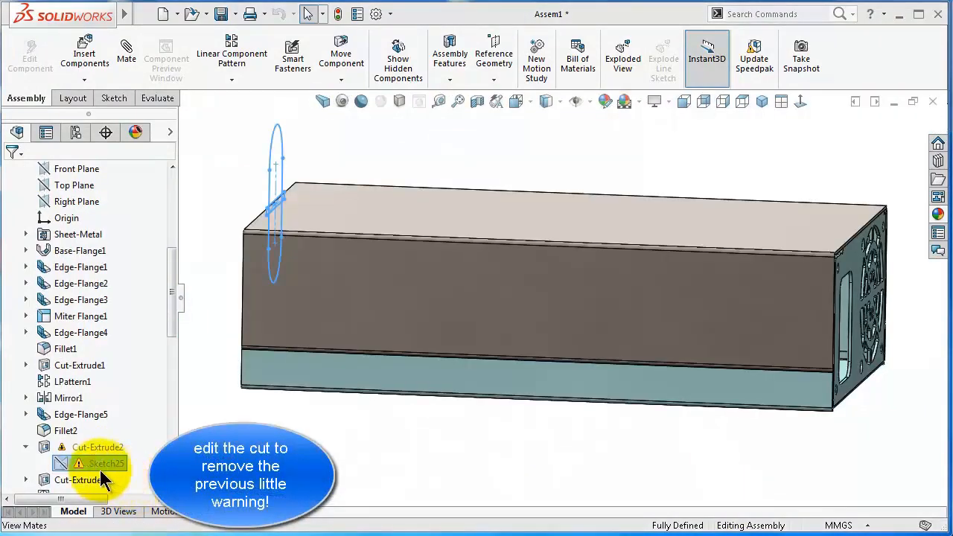
{"action": "left_click", "coordinate": [99, 464]}
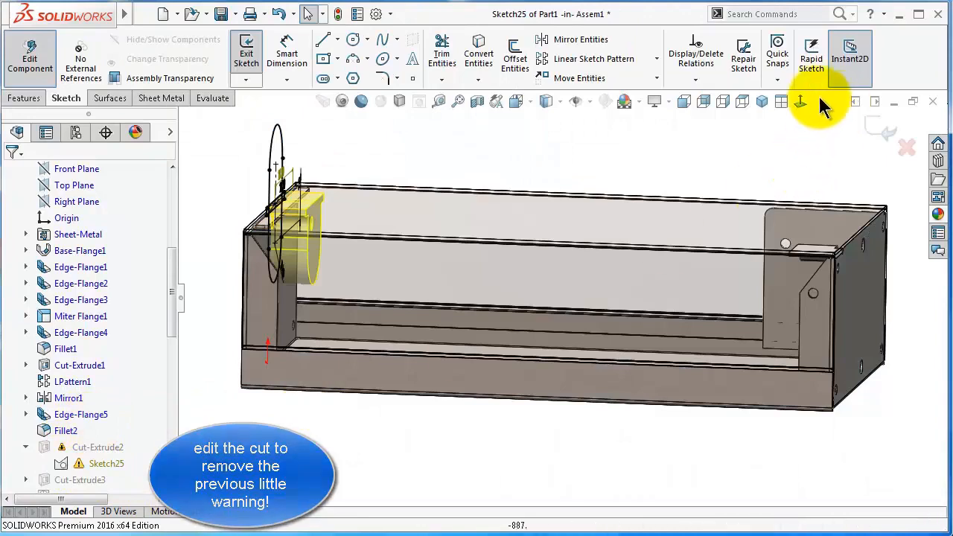
{"action": "left_click", "coordinate": [804, 102]}
{"action": "scroll", "coordinate": [564, 269], "scroll_direction": "down", "scroll_amount": 4}
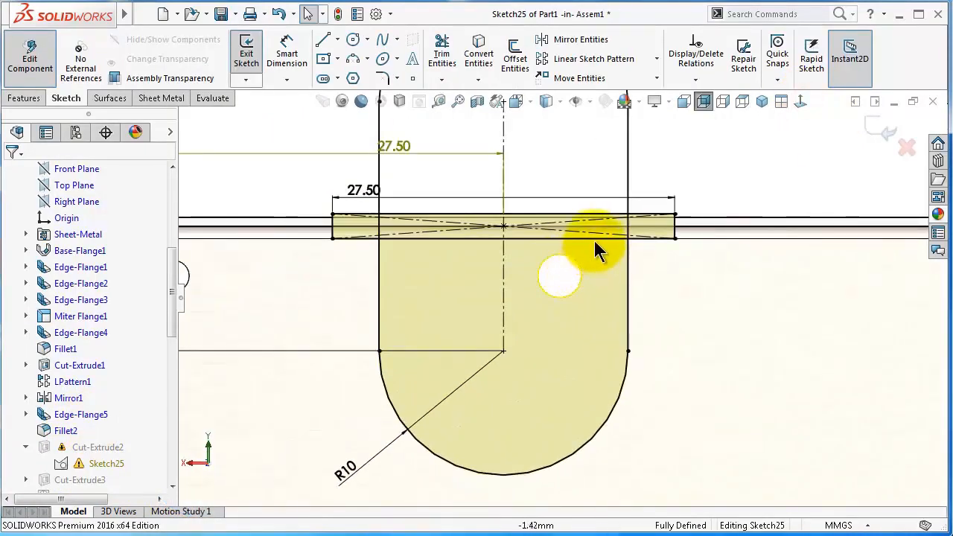
{"action": "scroll", "coordinate": [594, 235], "scroll_direction": "up", "scroll_amount": 3}
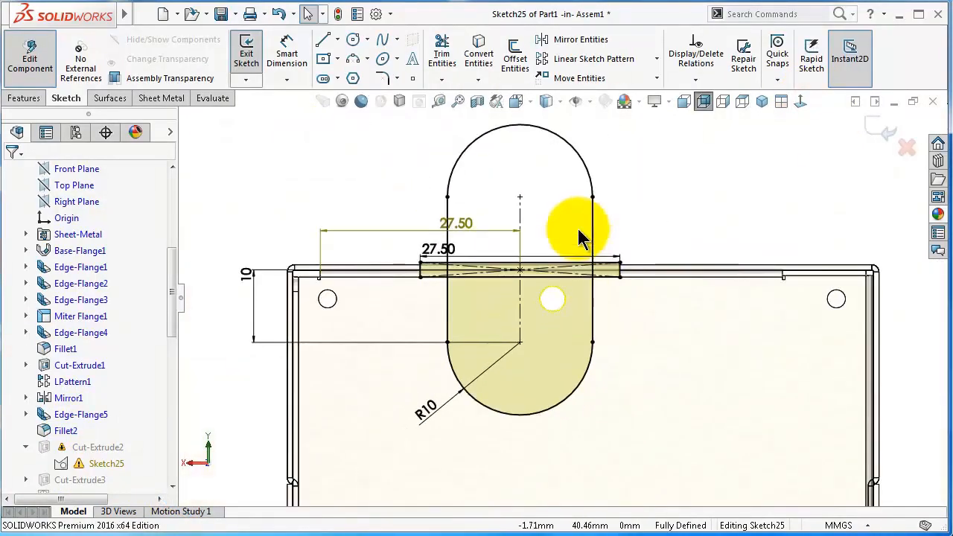
Delete the dangling horizontal 27.50 mm dimension that locates the cut profile's centre in Sketch25
{"action": "left_click", "coordinate": [474, 226]}
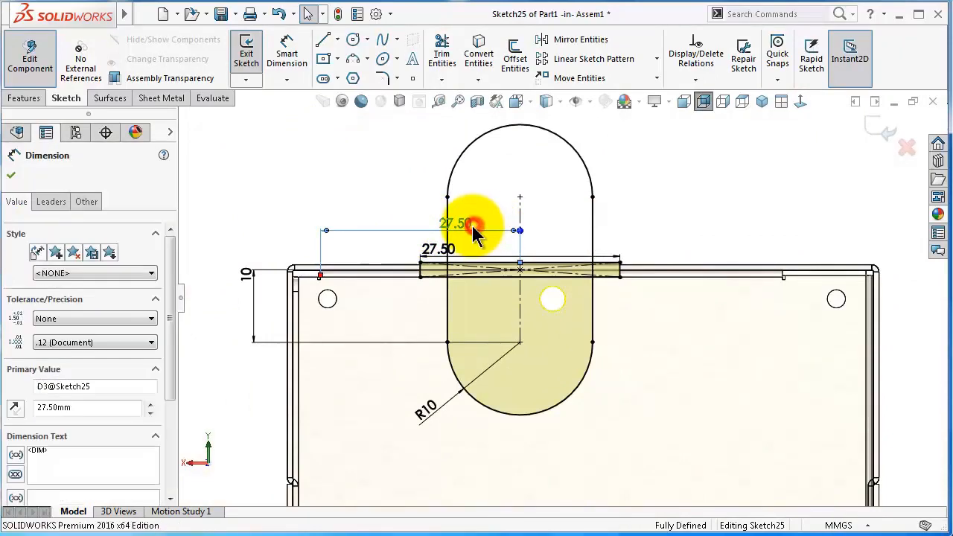
{"action": "double_click", "coordinate": [474, 227]}
{"action": "left_click", "coordinate": [431, 219]}
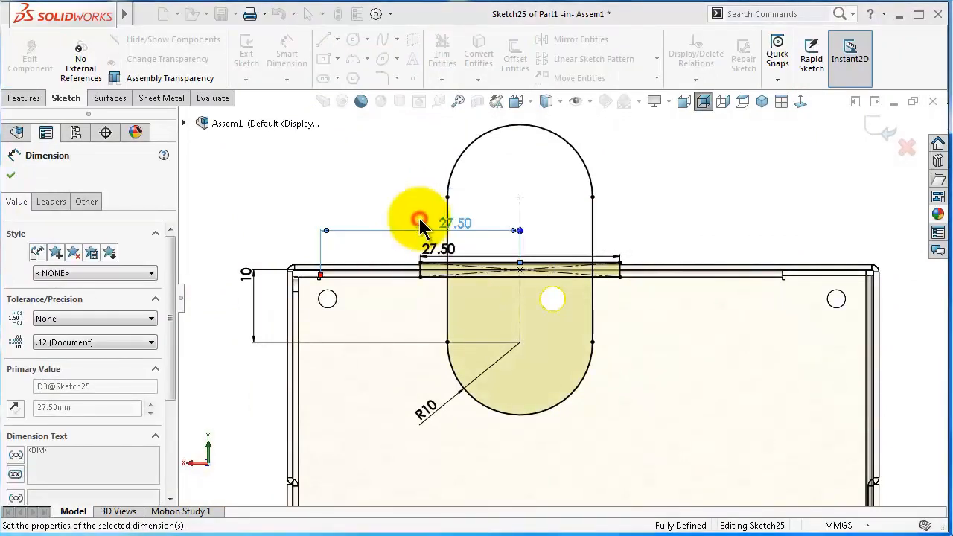
{"action": "left_click", "coordinate": [420, 231]}
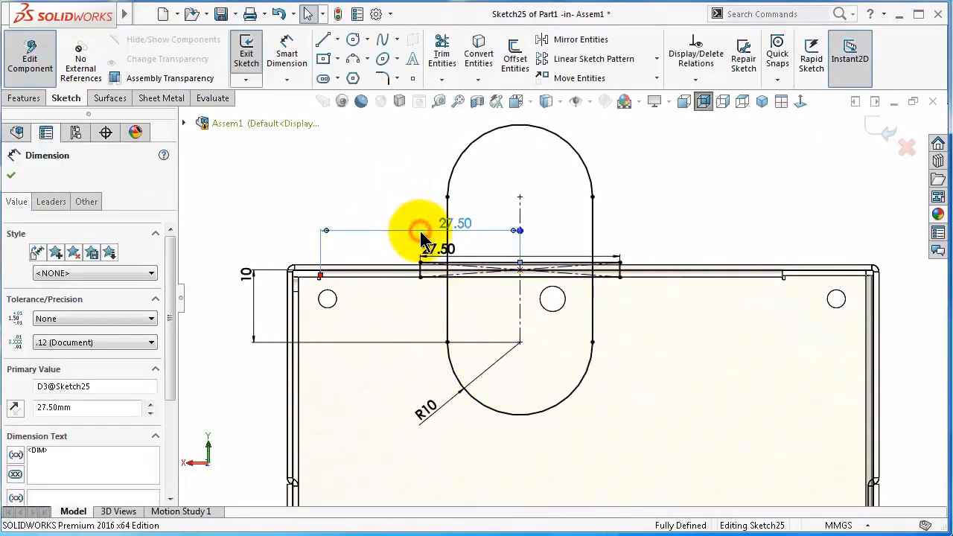
{"action": "key", "text": "Delete"}
{"action": "left_click", "coordinate": [363, 215]}
{"action": "scroll", "coordinate": [393, 240], "scroll_direction": "down", "scroll_amount": 2}
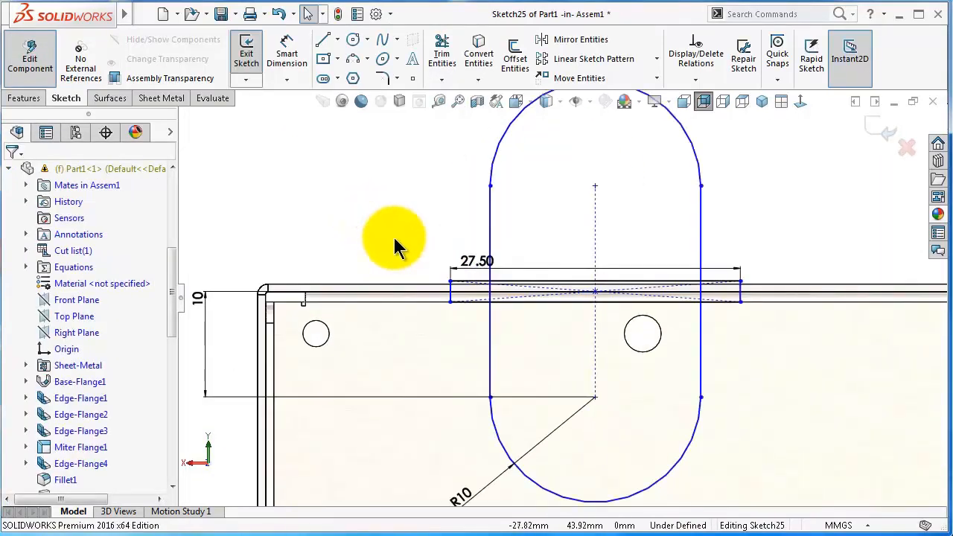
Dimension the rectangle's centre horizontally from the corner tab's bend edge, then leave the sketch and return to the assembly
{"action": "right_click_drag", "start_coordinate": [383, 246], "coordinate": [384, 179]}
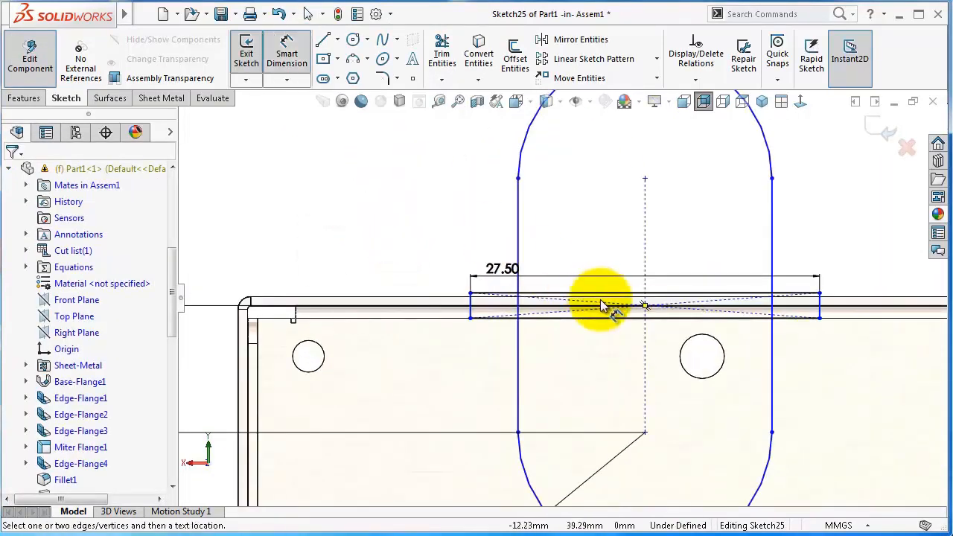
{"action": "left_click", "coordinate": [645, 307]}
{"action": "left_click", "coordinate": [297, 316]}
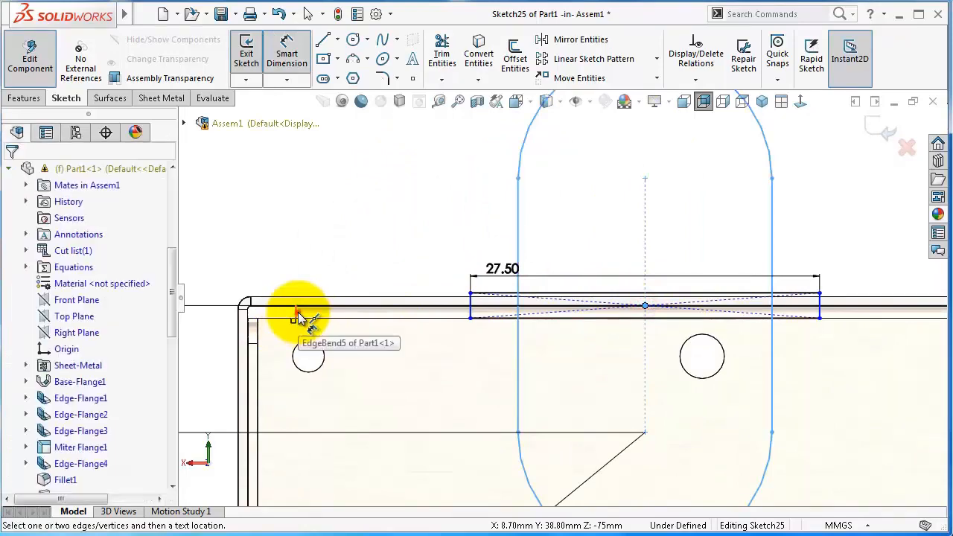
{"action": "left_click", "coordinate": [350, 242]}
{"action": "left_click", "coordinate": [302, 242]}
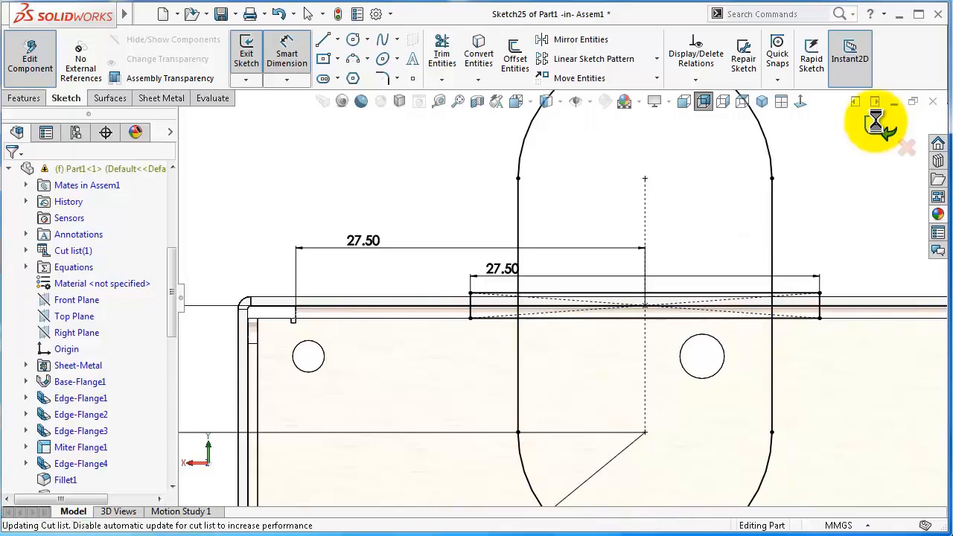
{"action": "left_click", "coordinate": [726, 178]}
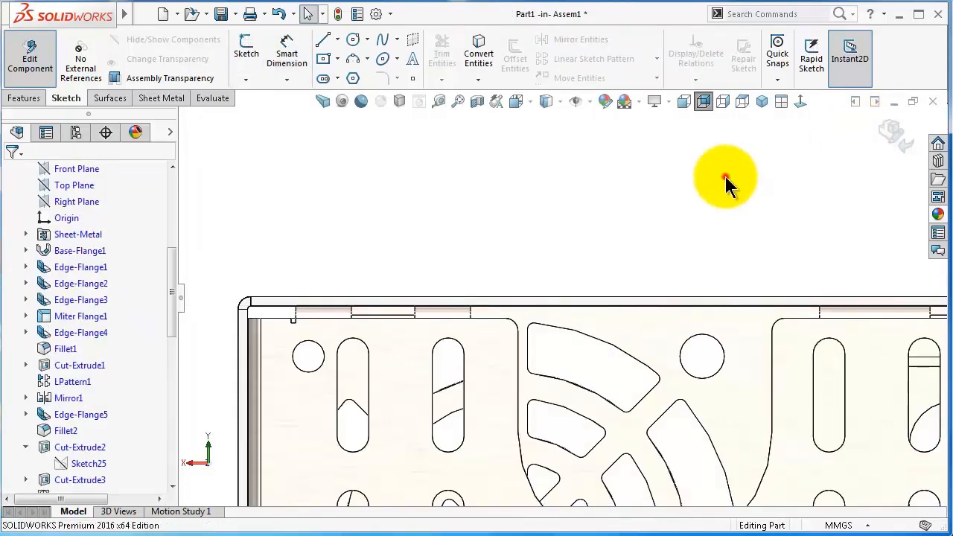
{"action": "left_click", "coordinate": [907, 148]}
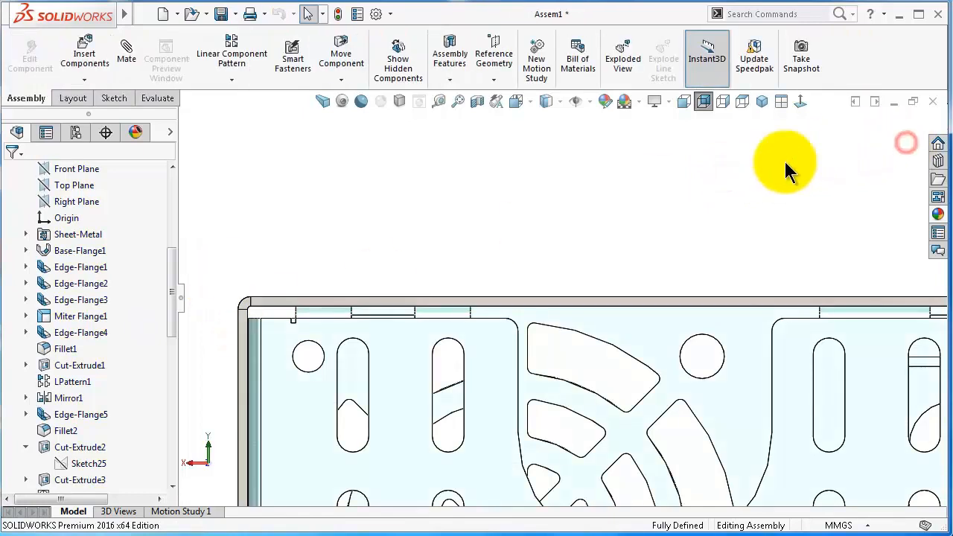
Examine the enclosure's side with Hidden Lines Visible, and return the display to Shaded With Edges
{"action": "mouse_move", "coordinate": [171, 294]}
{"action": "left_mouse_down"}
{"action": "mouse_move", "coordinate": [181, 237]}
{"action": "mouse_move", "coordinate": [168, 317]}
{"action": "mouse_move", "coordinate": [170, 438]}
{"action": "left_mouse_up"}
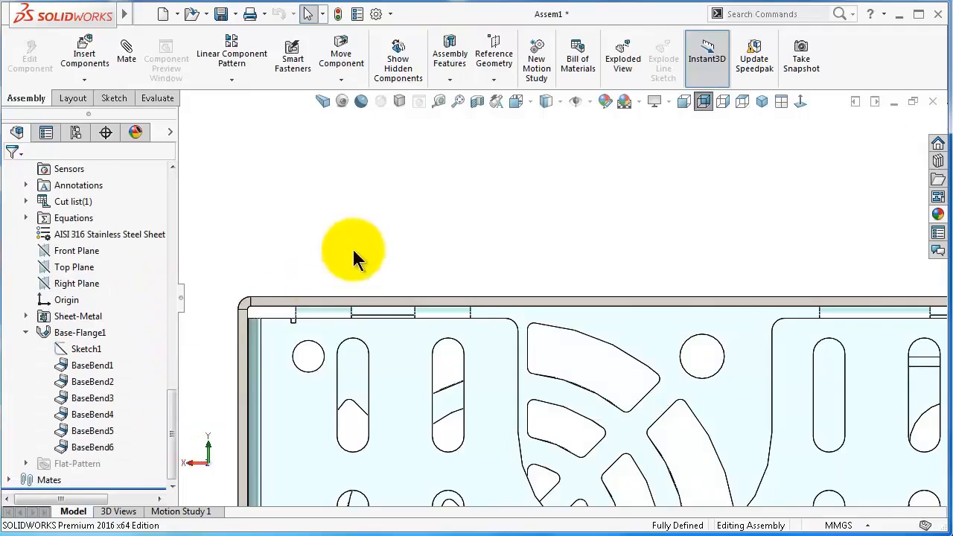
{"action": "scroll", "coordinate": [568, 234], "scroll_direction": "up", "scroll_amount": 4}
{"action": "middle_click_drag", "start_coordinate": [610, 239], "coordinate": [611, 328]}
{"action": "scroll", "coordinate": [631, 276], "scroll_direction": "up", "scroll_amount": 2}
{"action": "left_click", "coordinate": [546, 101]}
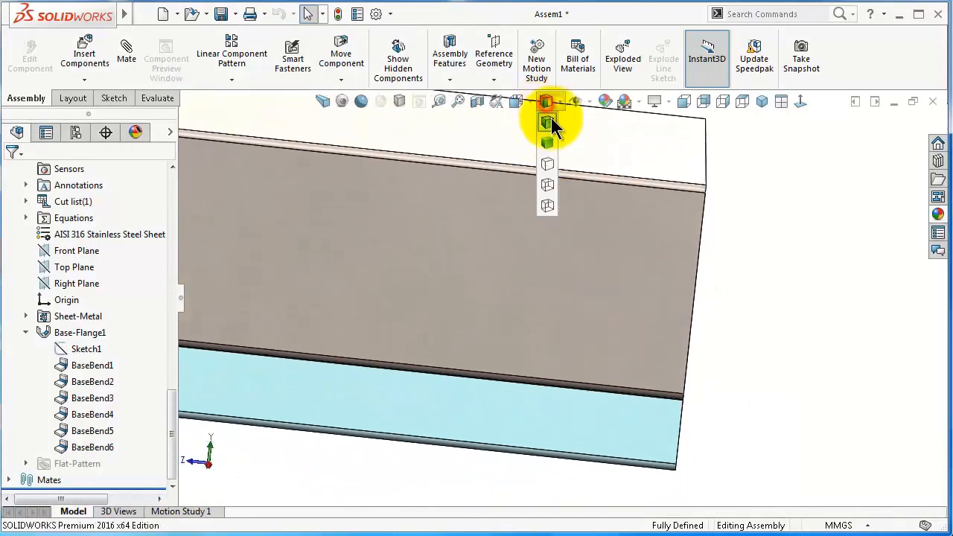
{"action": "left_click", "coordinate": [548, 186]}
{"action": "middle_click_drag", "start_coordinate": [677, 266], "coordinate": [759, 225]}
{"action": "left_click", "coordinate": [548, 103]}
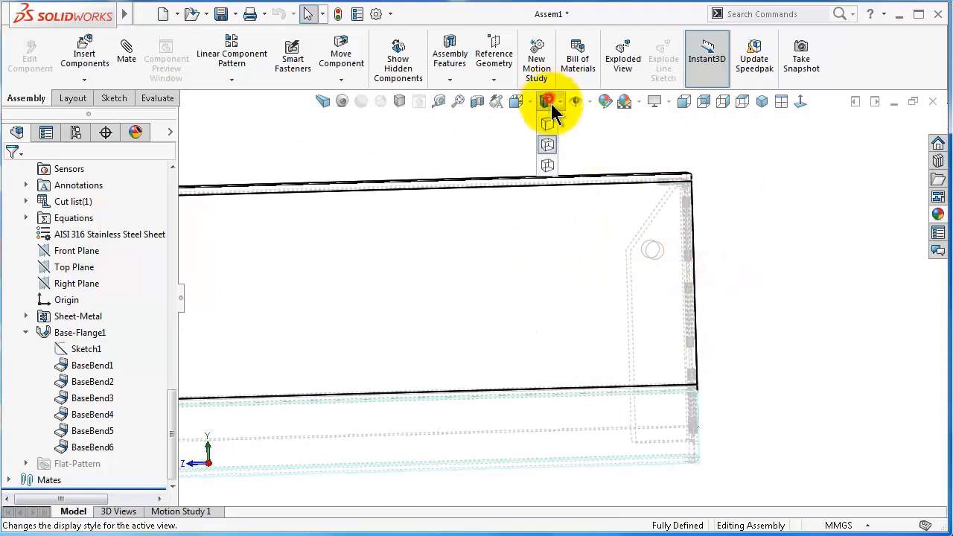
{"action": "left_click", "coordinate": [551, 121]}
Make Part2 Top transparent and inspect where its lower edges meet the base's corner flanges at both ends
{"action": "left_click", "coordinate": [553, 272]}
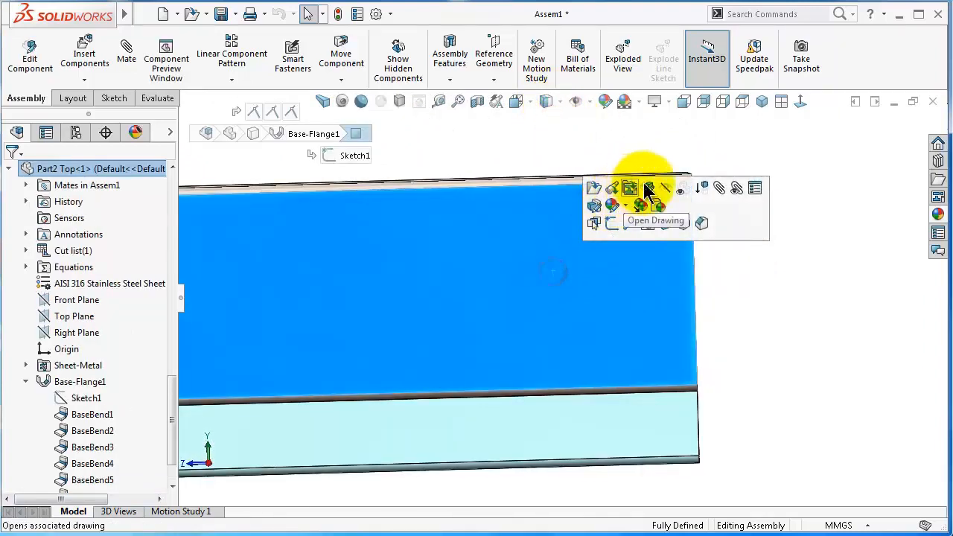
{"action": "left_click", "coordinate": [676, 192]}
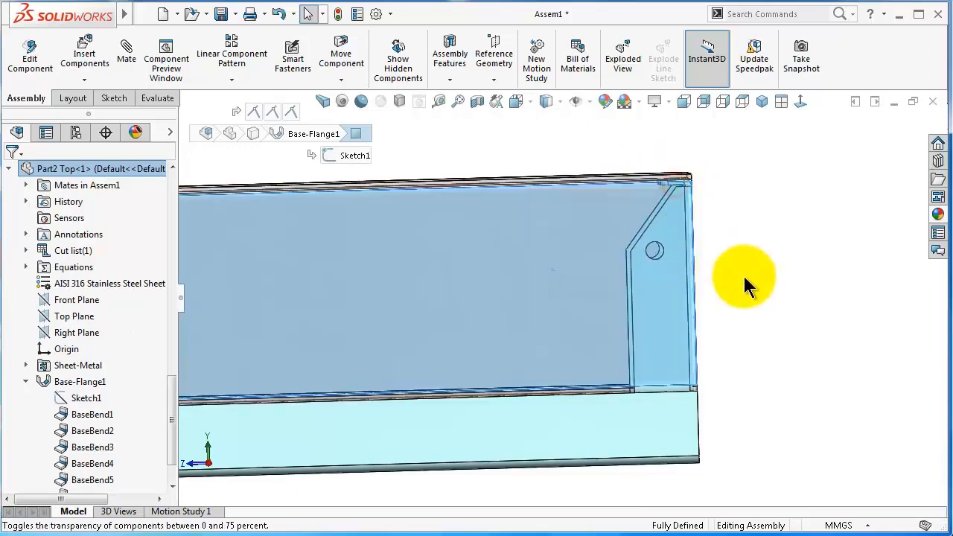
{"action": "scroll", "coordinate": [659, 380], "scroll_direction": "down", "scroll_amount": 2}
{"action": "scroll", "coordinate": [651, 387], "scroll_direction": "up", "scroll_amount": 1}
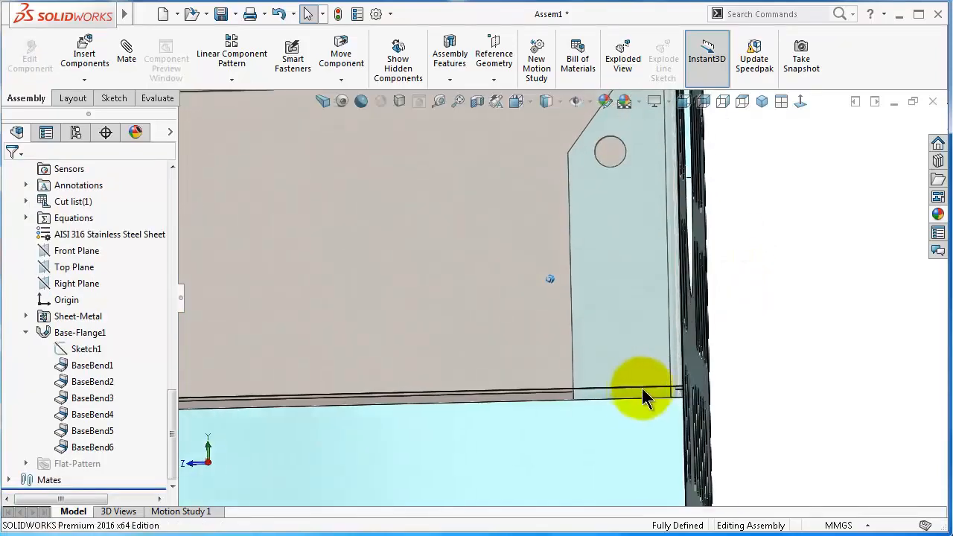
{"action": "scroll", "coordinate": [642, 388], "scroll_direction": "down", "scroll_amount": 2}
{"action": "middle_click_drag", "start_coordinate": [547, 386], "coordinate": [522, 371]}
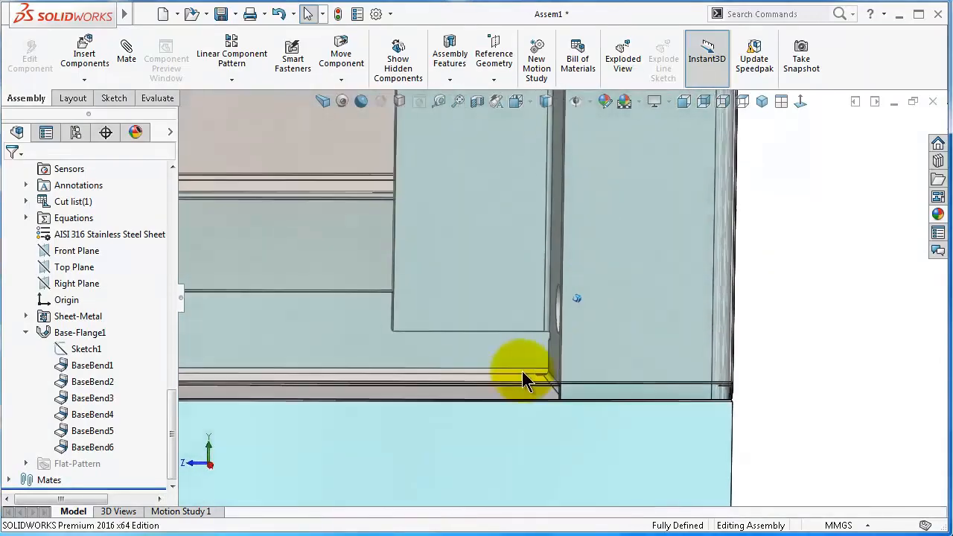
{"action": "scroll", "coordinate": [507, 368], "scroll_direction": "up", "scroll_amount": 5}
{"action": "scroll", "coordinate": [423, 336], "scroll_direction": "up", "scroll_amount": 4}
{"action": "scroll", "coordinate": [531, 334], "scroll_direction": "down", "scroll_amount": 5}
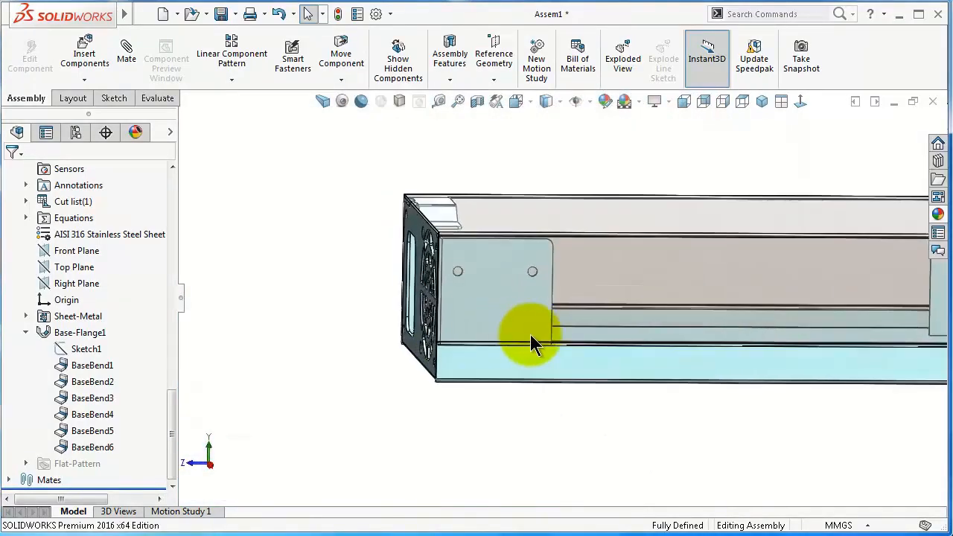
{"action": "middle_click_drag", "start_coordinate": [583, 334], "coordinate": [609, 257]}
Edit the Part2 Top component in the context of the assembly
{"action": "left_click", "coordinate": [608, 256]}
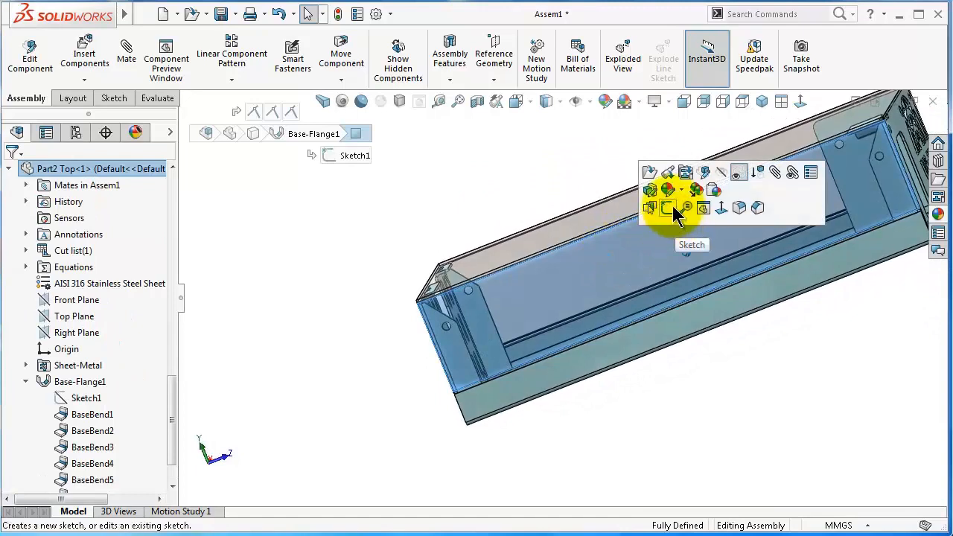
{"action": "left_click", "coordinate": [477, 208]}
{"action": "left_click", "coordinate": [553, 274]}
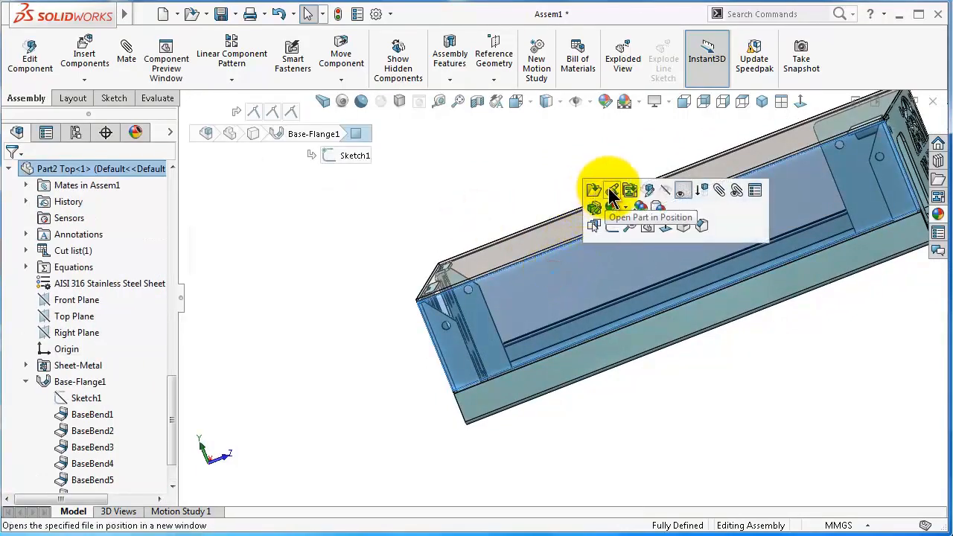
{"action": "left_click", "coordinate": [649, 192]}
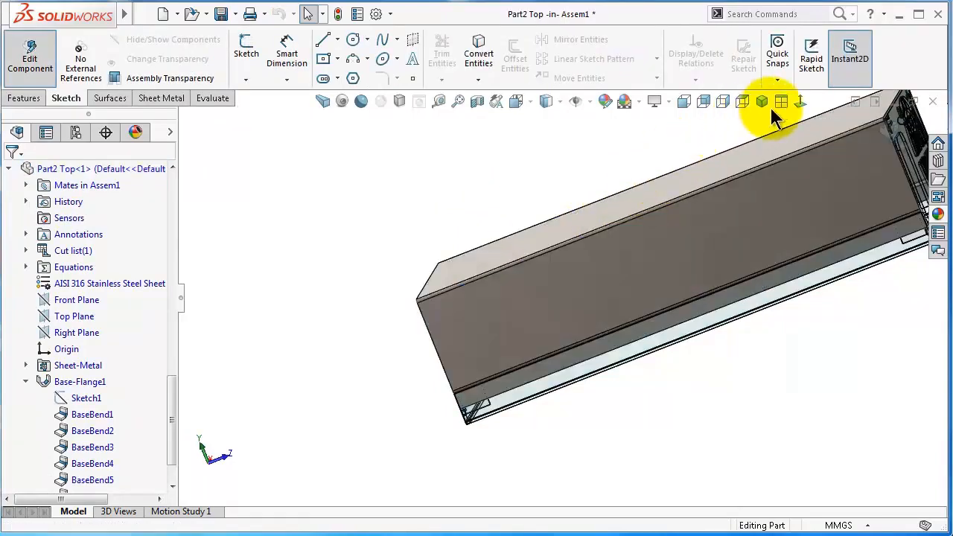
Start a sketch on the top's long outer side face and view it normal to the sketch plane
{"action": "scroll", "coordinate": [782, 280], "scroll_direction": "down", "scroll_amount": 2}
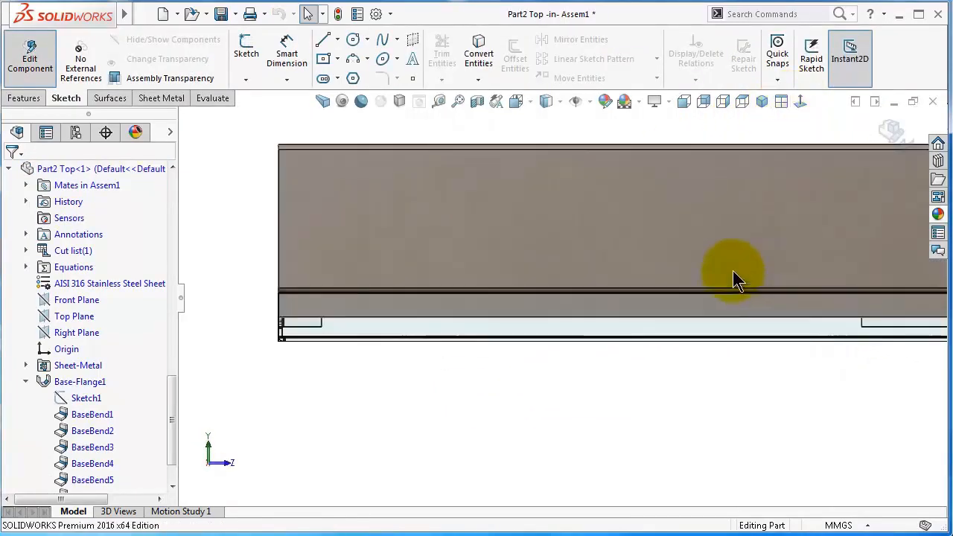
{"action": "scroll", "coordinate": [733, 270], "scroll_direction": "up", "scroll_amount": 1}
{"action": "middle_click_drag", "start_coordinate": [732, 271], "coordinate": [659, 247]}
{"action": "left_click", "coordinate": [659, 247]}
{"action": "left_click", "coordinate": [717, 199]}
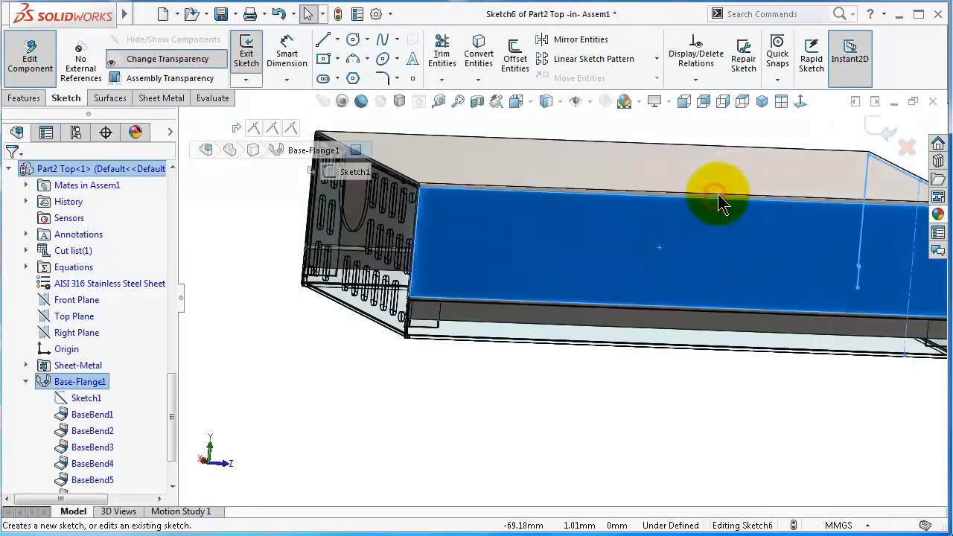
{"action": "left_click", "coordinate": [801, 100]}
{"action": "scroll", "coordinate": [404, 342], "scroll_direction": "down", "scroll_amount": 3}
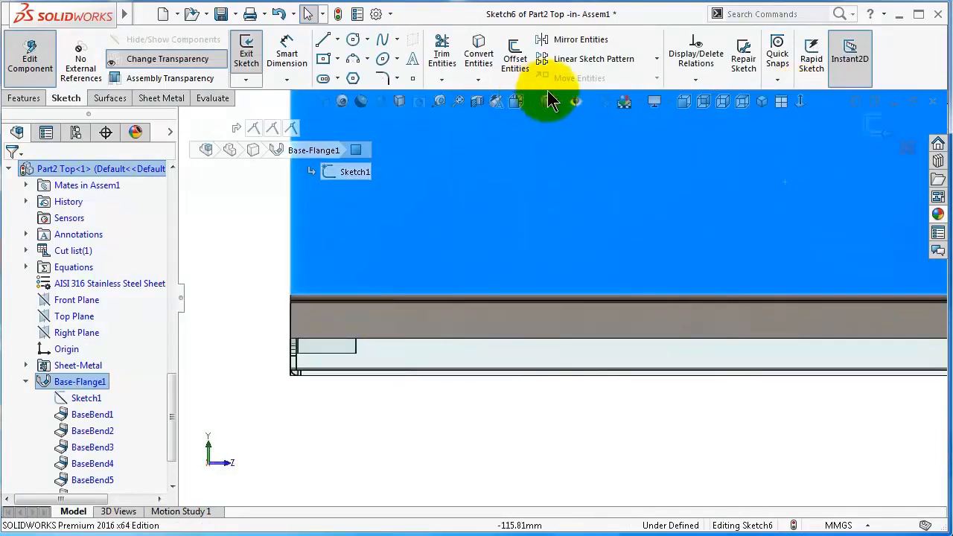
Draw a corner rectangle about 8.75 by 5.91 mm from the lower flange's outer corner to the bend edge, aligned with the base's corner tab
{"action": "left_click", "coordinate": [548, 186]}
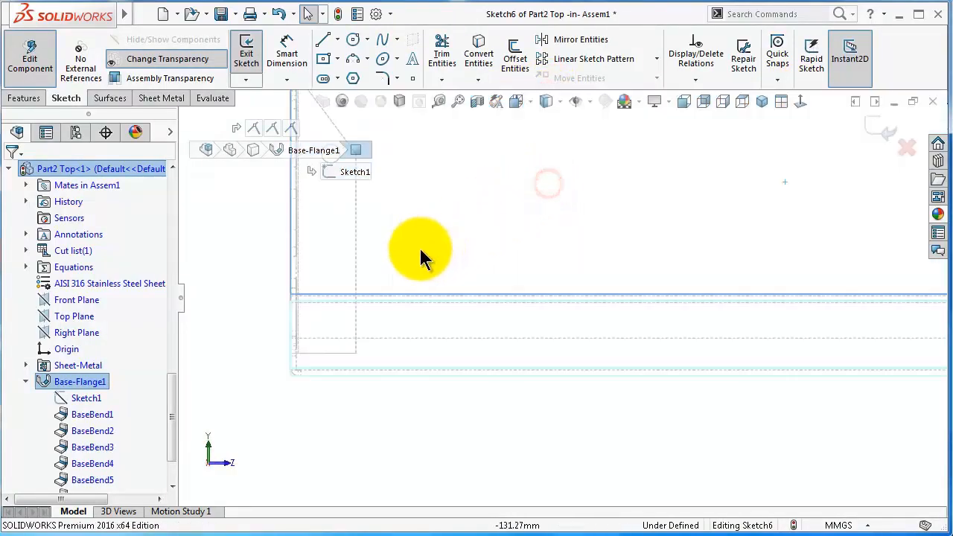
{"action": "scroll", "coordinate": [413, 315], "scroll_direction": "down", "scroll_amount": 2}
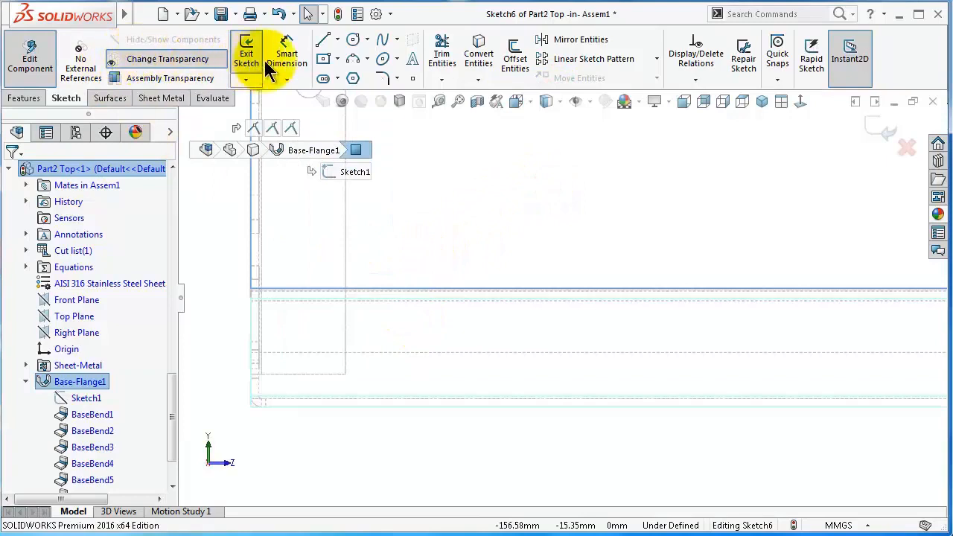
{"action": "left_click", "coordinate": [339, 59]}
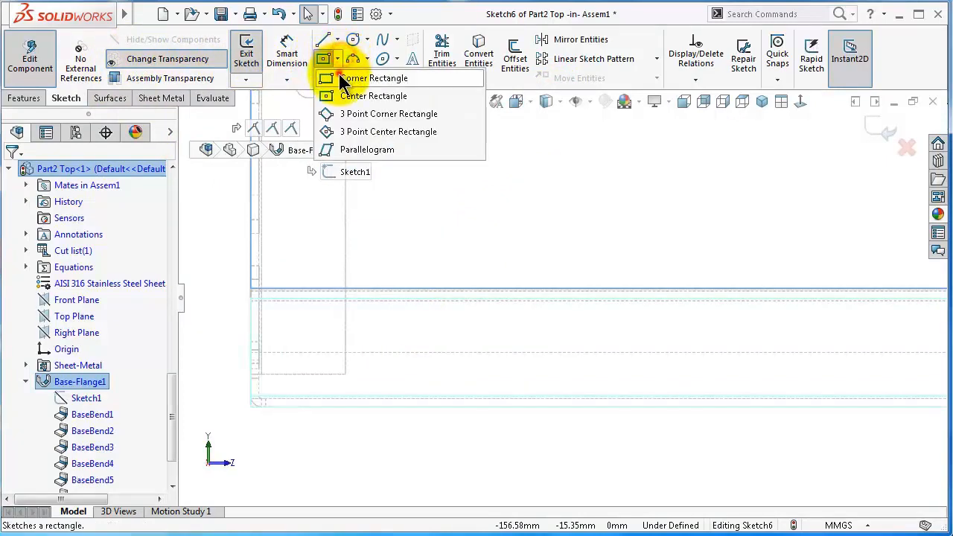
{"action": "left_click", "coordinate": [372, 78]}
{"action": "scroll", "coordinate": [380, 283], "scroll_direction": "down", "scroll_amount": 4}
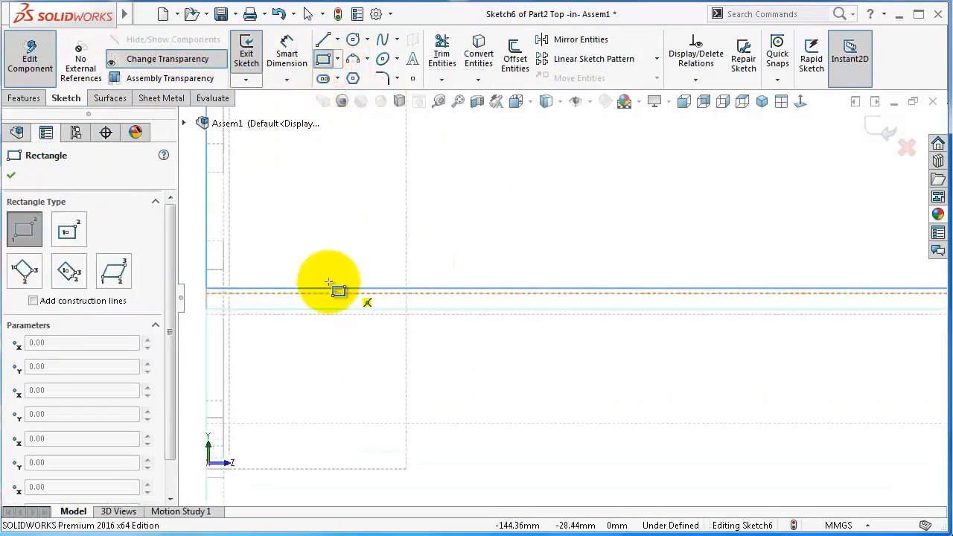
{"action": "left_click", "coordinate": [552, 122]}
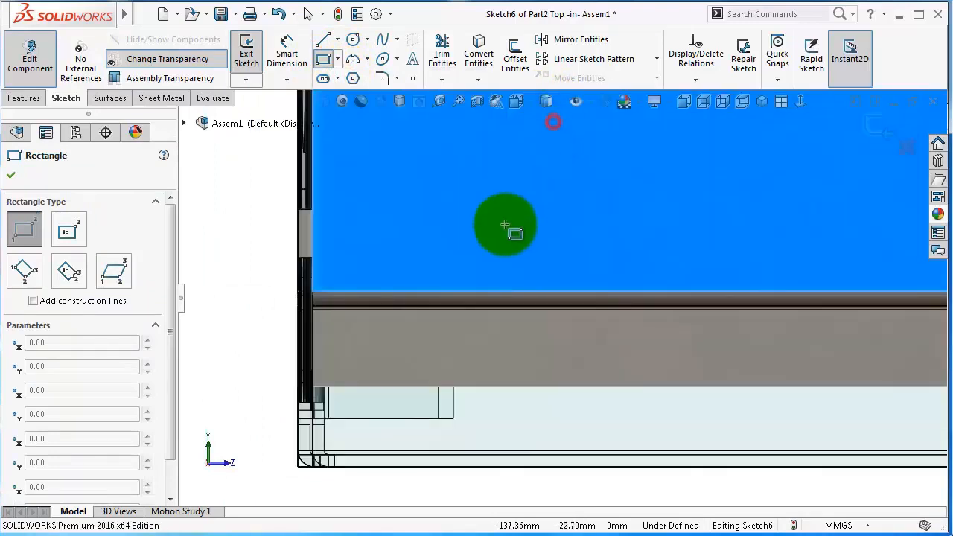
{"action": "scroll", "coordinate": [408, 309], "scroll_direction": "down", "scroll_amount": 1}
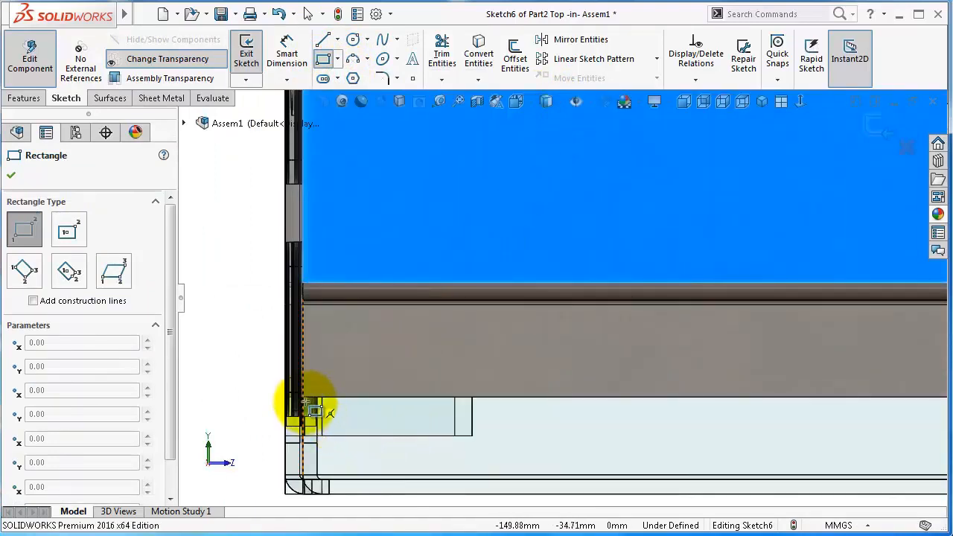
{"action": "middle_click_drag", "start_coordinate": [355, 409], "coordinate": [390, 379]}
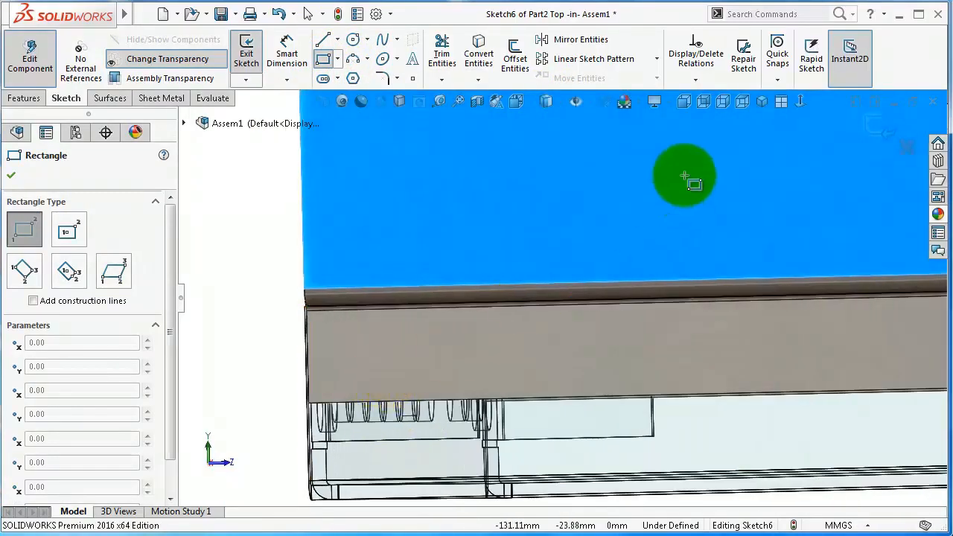
{"action": "left_click", "coordinate": [802, 103]}
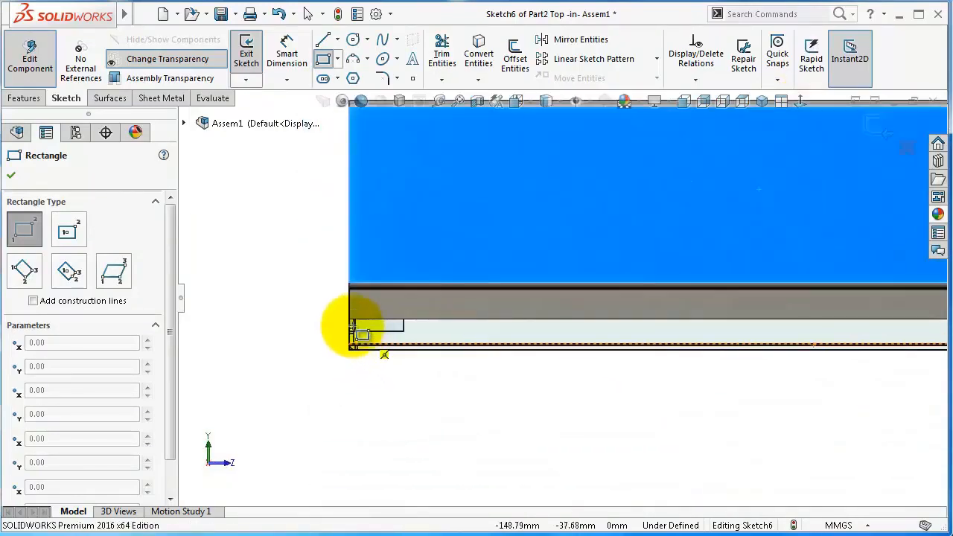
{"action": "scroll", "coordinate": [436, 292], "scroll_direction": "down", "scroll_amount": 5}
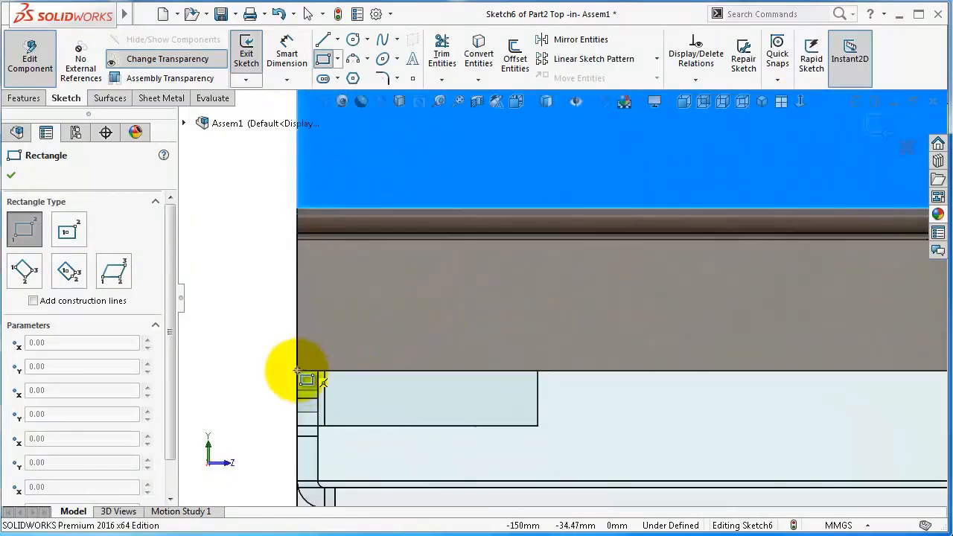
{"action": "left_click", "coordinate": [297, 371]}
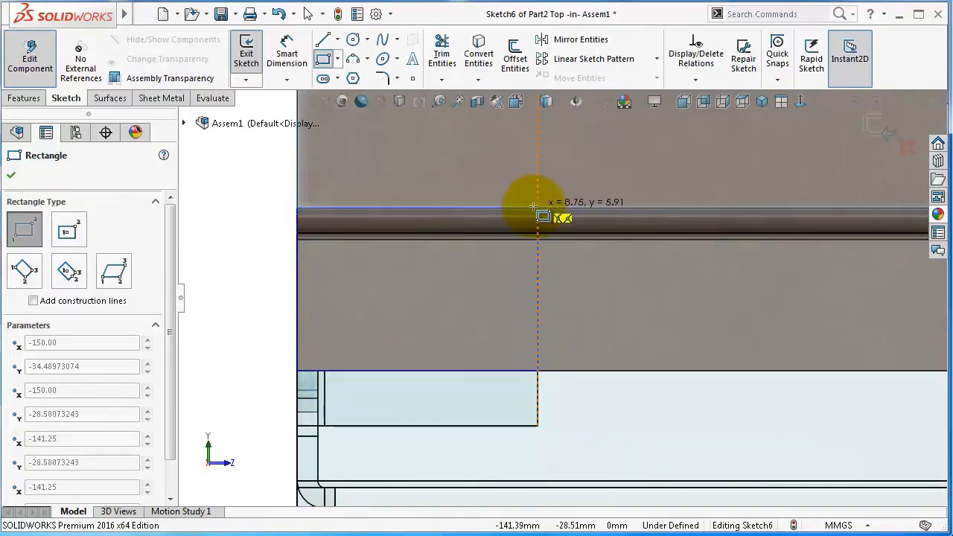
{"action": "left_click", "coordinate": [537, 208]}
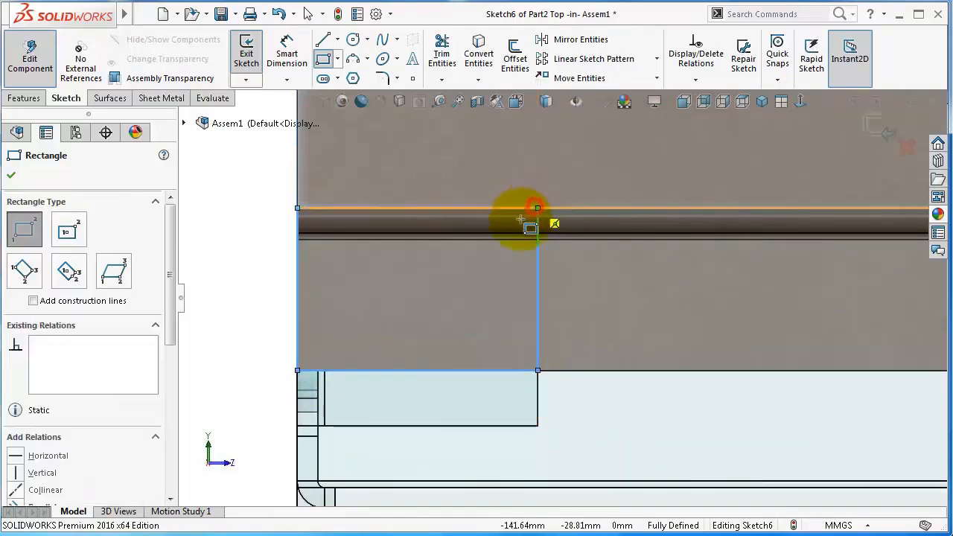
Draw a second corner rectangle at the face's opposite end, from the lower outer corner to the bend edge above the base's corner tab
{"action": "mouse_move", "coordinate": [524, 219]}
{"action": "middle_mouse_down"}
{"action": "mouse_move", "coordinate": [512, 230]}
{"action": "mouse_move", "coordinate": [616, 260]}
{"action": "mouse_move", "coordinate": [692, 127]}
{"action": "middle_mouse_up"}
{"action": "left_click", "coordinate": [800, 104]}
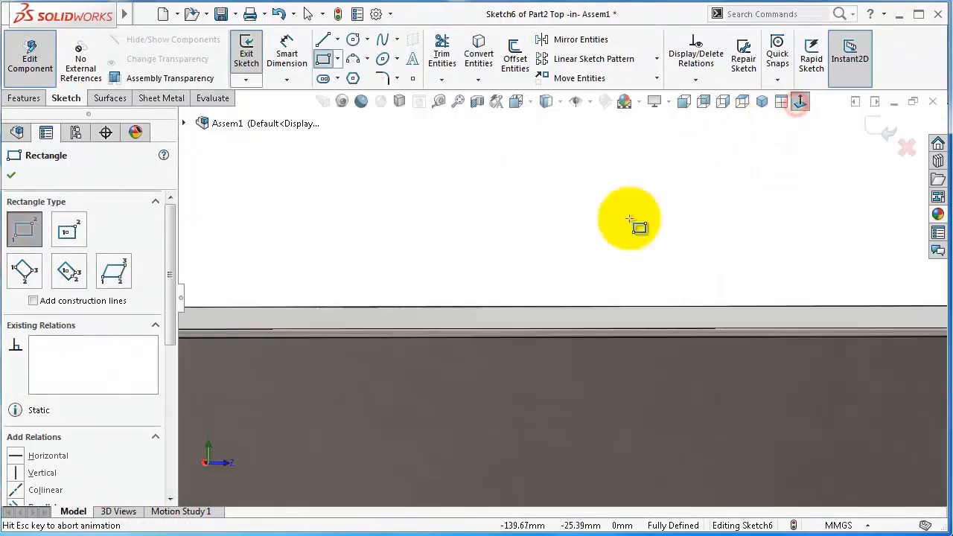
{"action": "scroll", "coordinate": [801, 298], "scroll_direction": "down", "scroll_amount": 6}
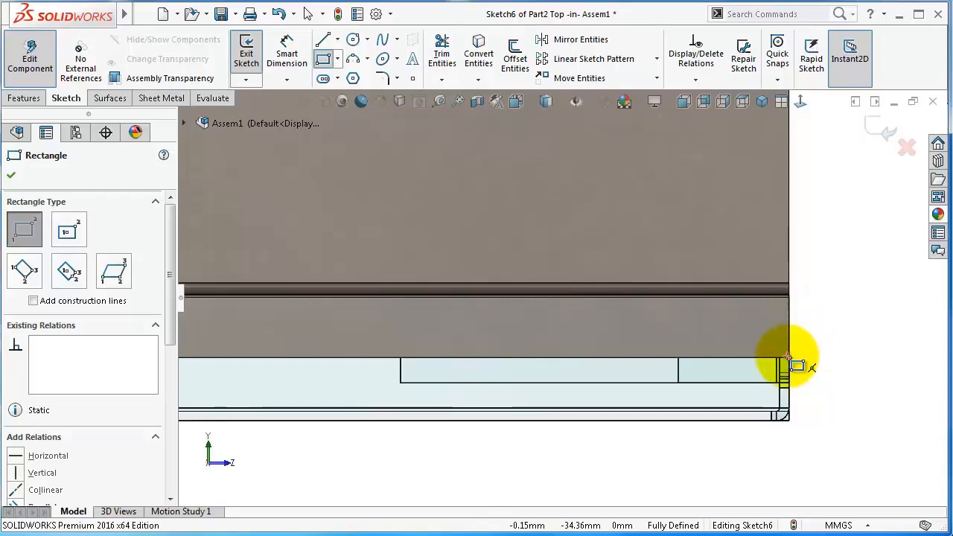
{"action": "left_click", "coordinate": [788, 357]}
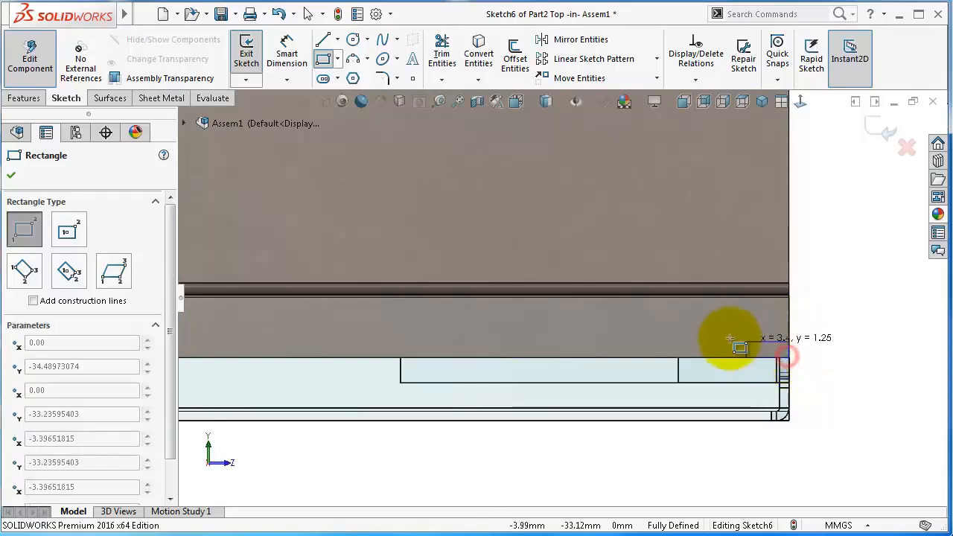
{"action": "left_click", "coordinate": [676, 283]}
Cut both rectangles through the top with an Extruded Cut set to Through All, and check the notched corners
{"action": "middle_click_drag", "start_coordinate": [858, 336], "coordinate": [826, 341]}
{"action": "key", "text": "ctrl+7"}
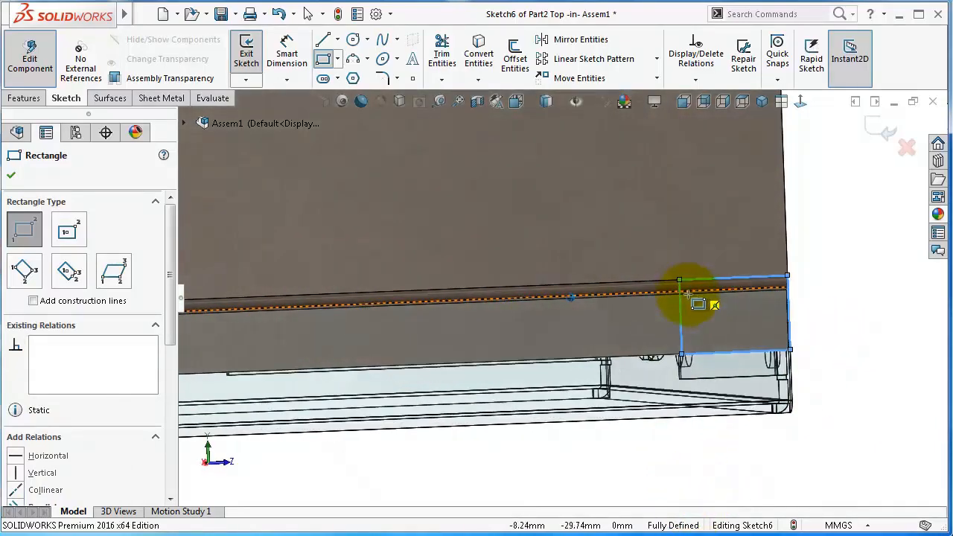
{"action": "left_click", "coordinate": [16, 99]}
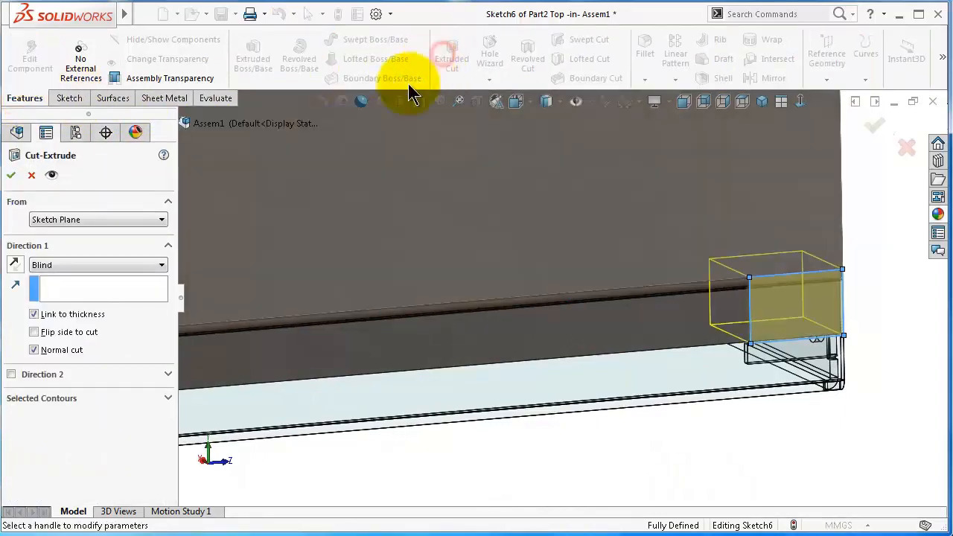
{"action": "left_click", "coordinate": [67, 289]}
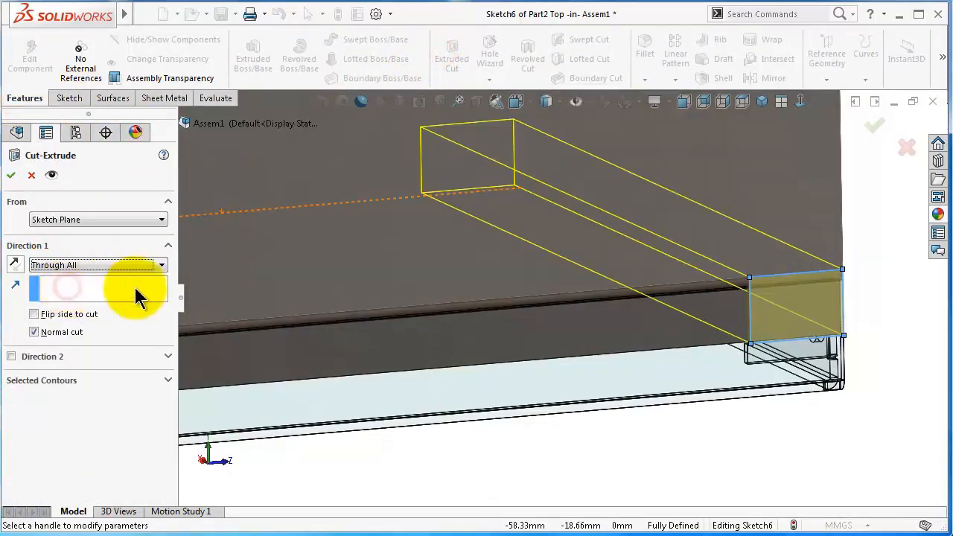
{"action": "scroll", "coordinate": [347, 260], "scroll_direction": "up", "scroll_amount": 6}
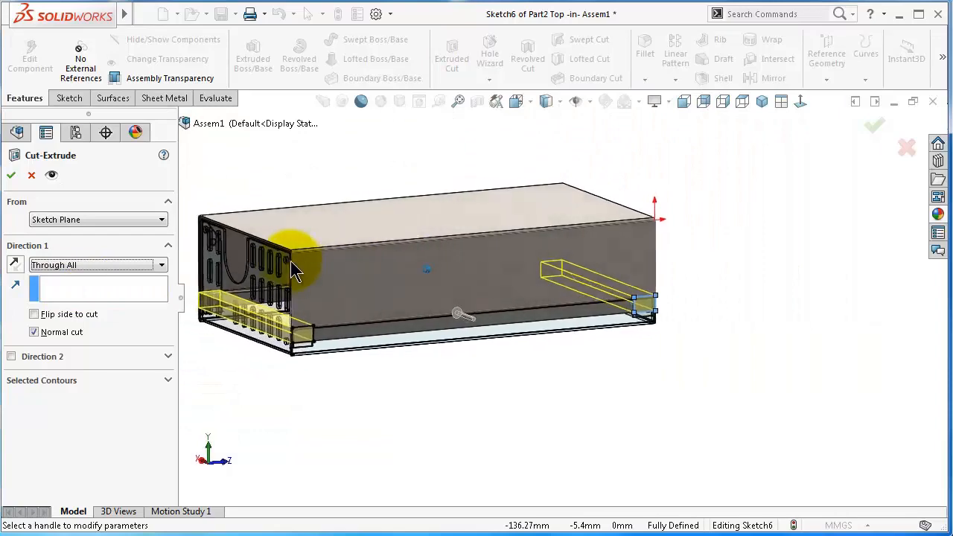
{"action": "middle_click_drag", "start_coordinate": [292, 262], "coordinate": [336, 263]}
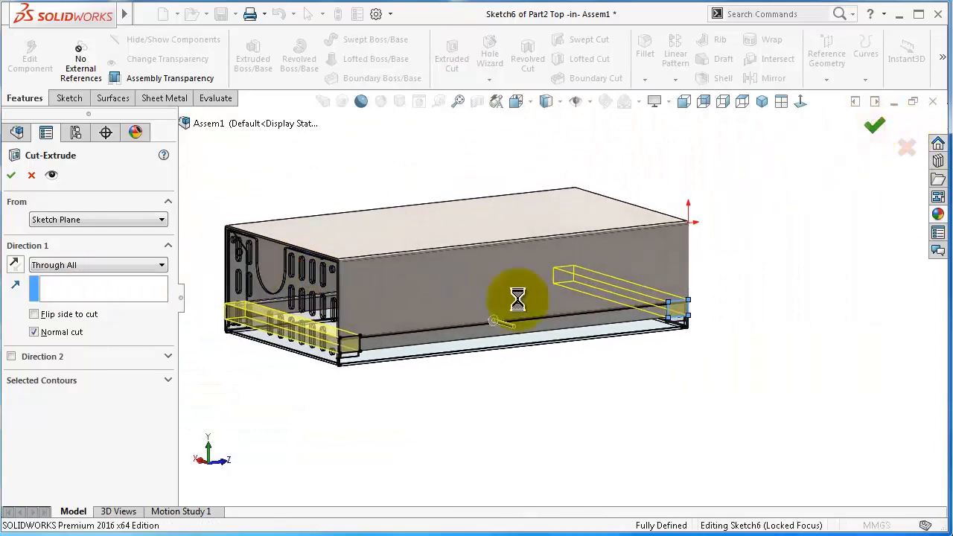
{"action": "left_click", "coordinate": [424, 422]}
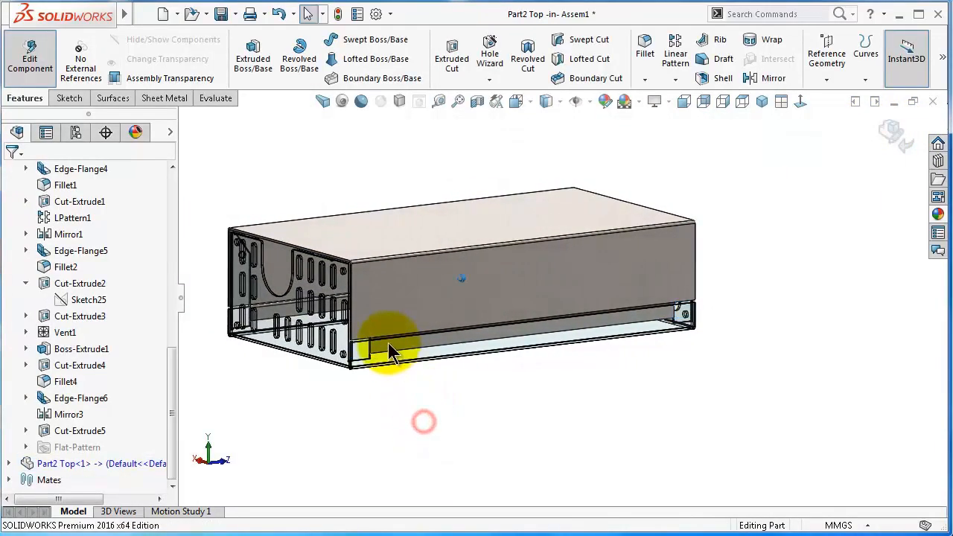
{"action": "scroll", "coordinate": [402, 341], "scroll_direction": "down", "scroll_amount": 6}
{"action": "middle_click_drag", "start_coordinate": [494, 346], "coordinate": [721, 374]}
{"action": "scroll", "coordinate": [287, 321], "scroll_direction": "up", "scroll_amount": 10}
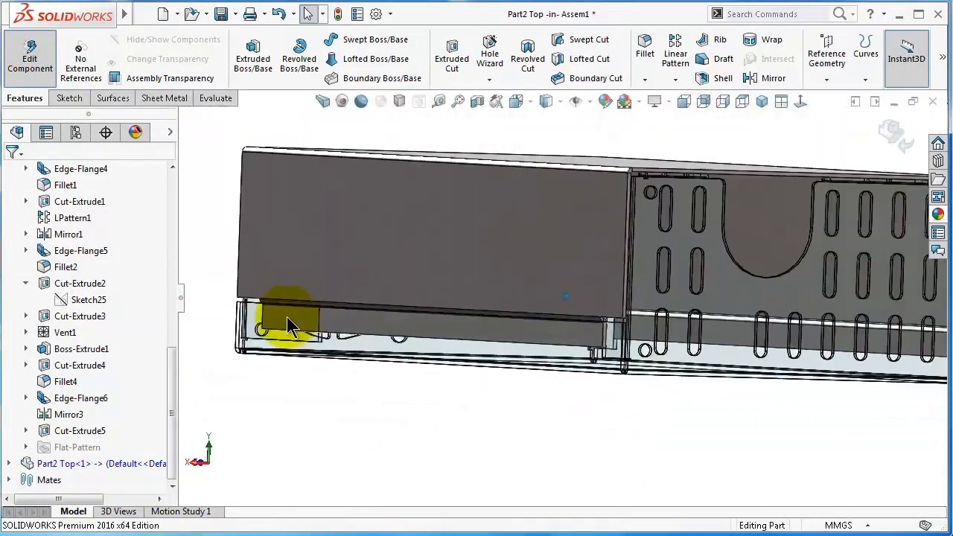
Start a sketch on the top's other side face, above the base's longer tab, and view it normal to the sketch plane
{"action": "scroll", "coordinate": [405, 320], "scroll_direction": "down", "scroll_amount": 5}
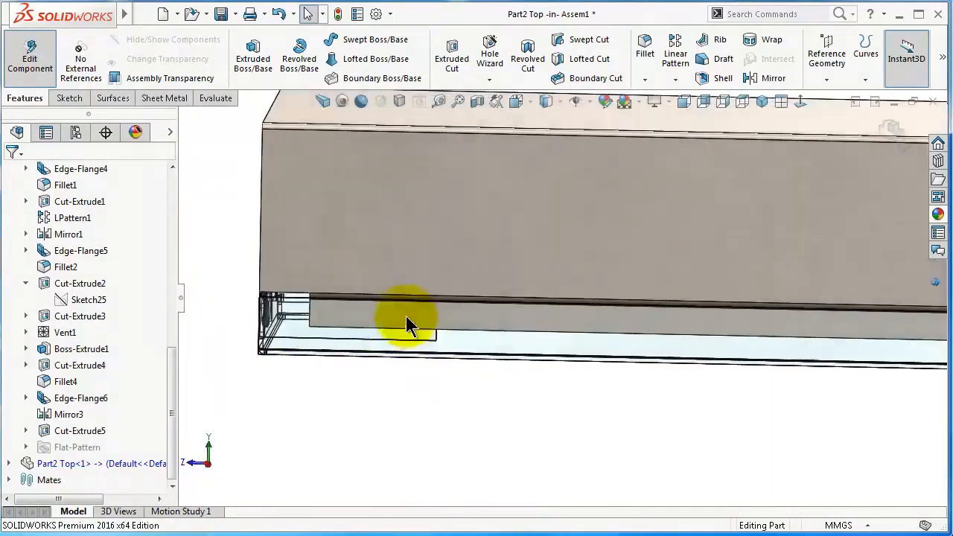
{"action": "middle_click_drag", "start_coordinate": [406, 320], "coordinate": [494, 329]}
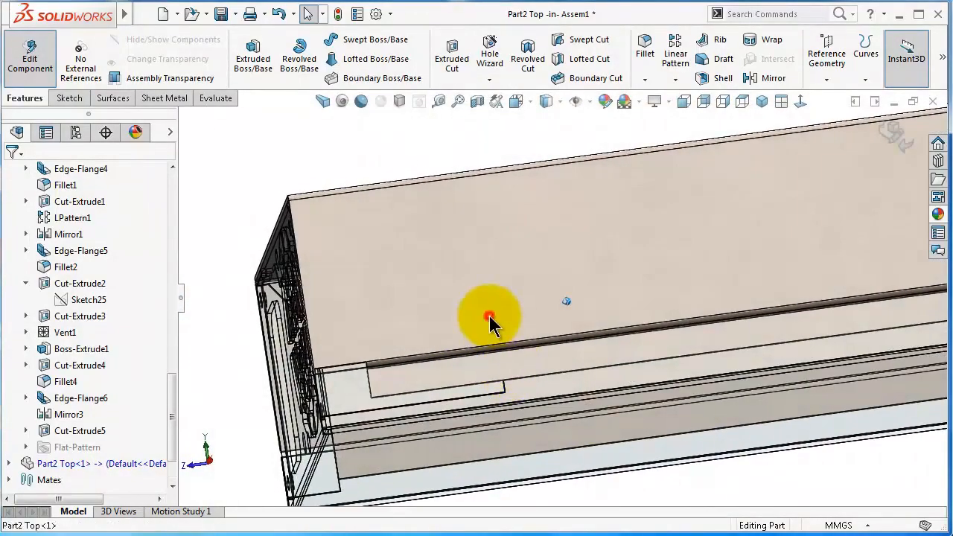
{"action": "left_click", "coordinate": [489, 318]}
{"action": "left_click", "coordinate": [549, 270]}
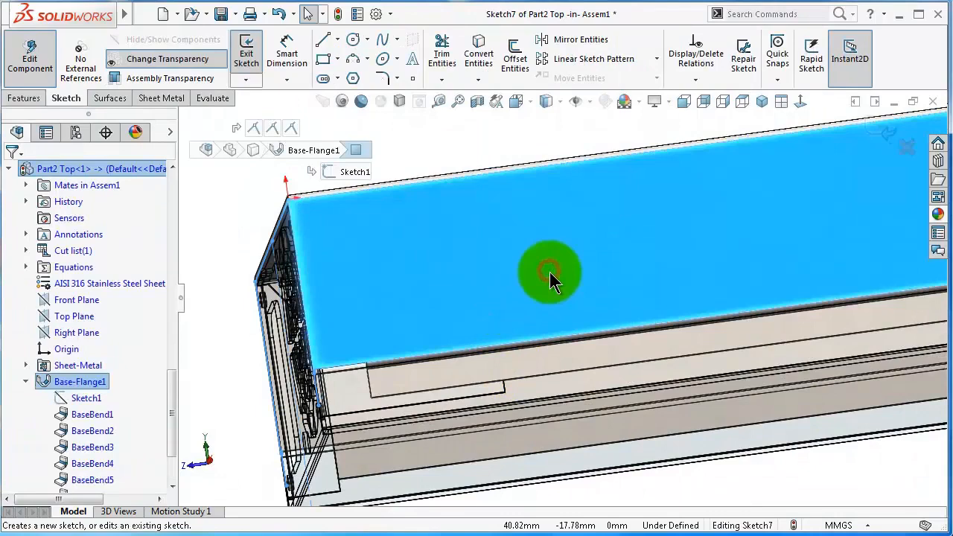
{"action": "left_click", "coordinate": [796, 106]}
{"action": "scroll", "coordinate": [405, 330], "scroll_direction": "down", "scroll_amount": 5}
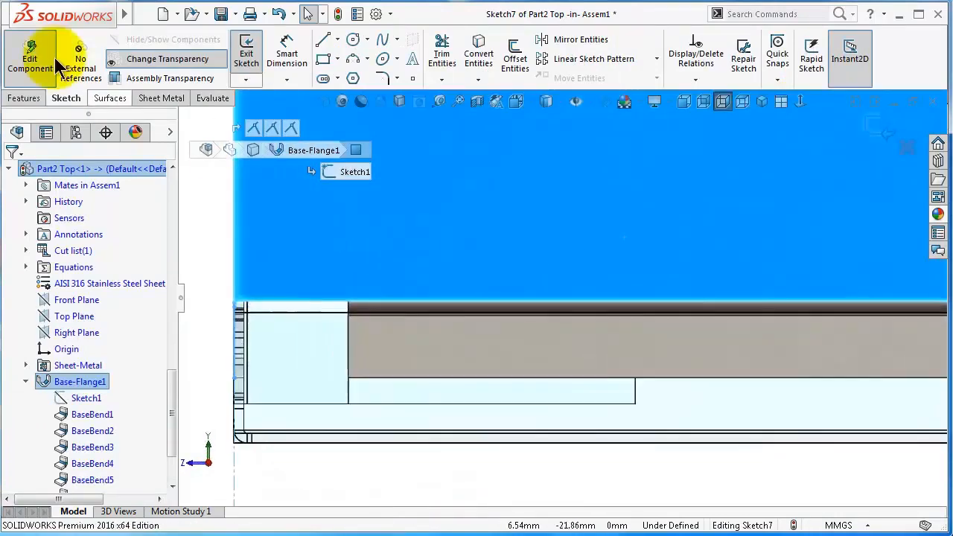
Draw a corner rectangle from the notched flange's lower corner up to the bend edge, about 5.91 mm high and roughly as long as the base's tab
{"action": "left_click", "coordinate": [328, 61]}
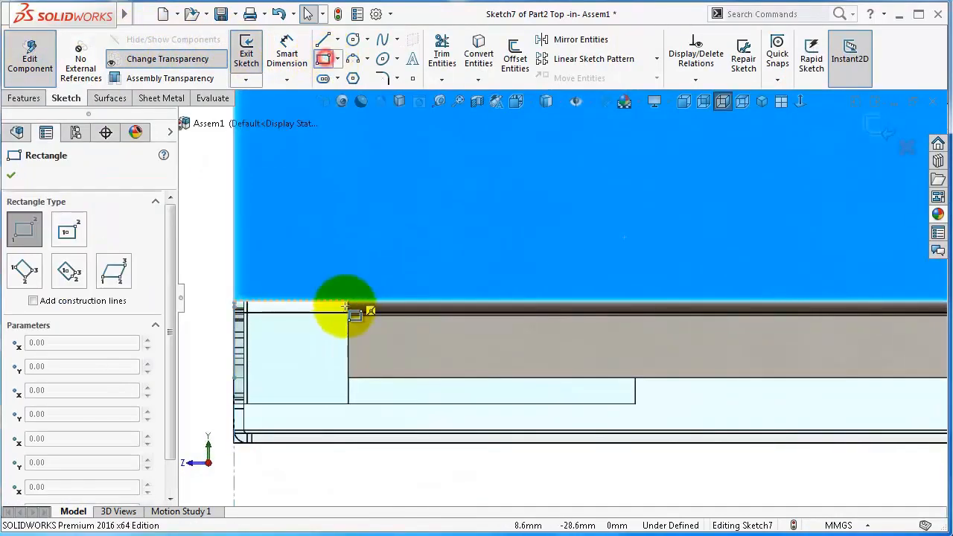
{"action": "left_click", "coordinate": [349, 379]}
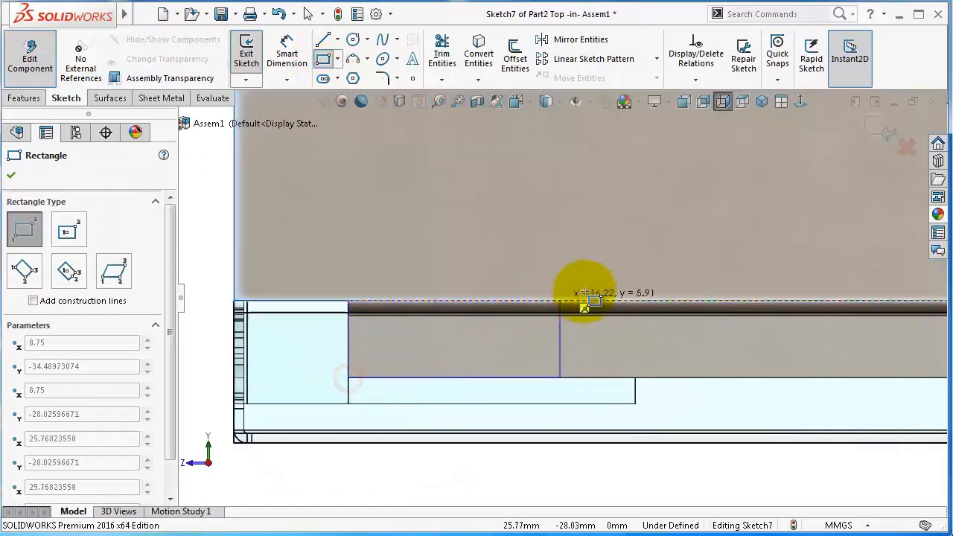
{"action": "left_click", "coordinate": [638, 300]}
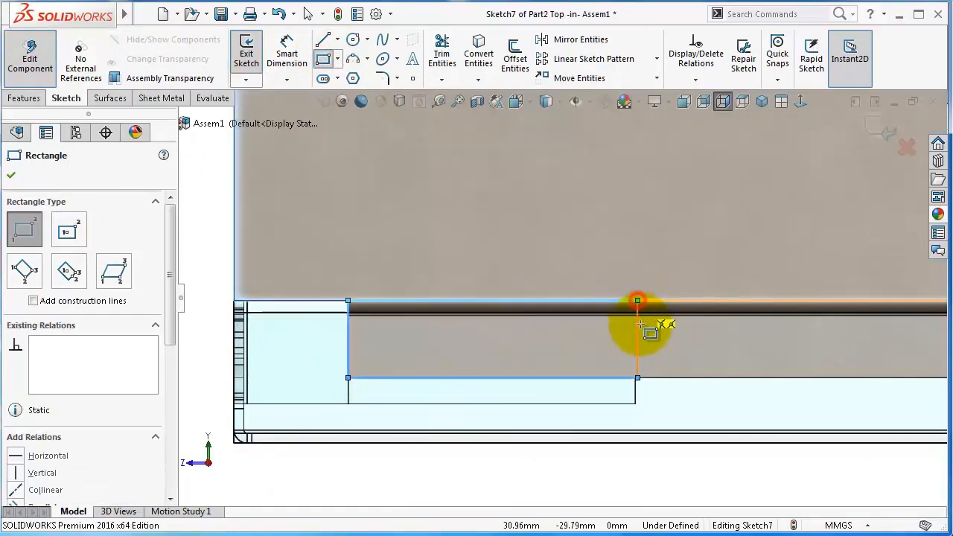
{"action": "key", "text": "Escape"}
Make the rectangle's free vertical side collinear with the end edge of the base's tab
{"action": "scroll", "coordinate": [643, 347], "scroll_direction": "down", "scroll_amount": 5}
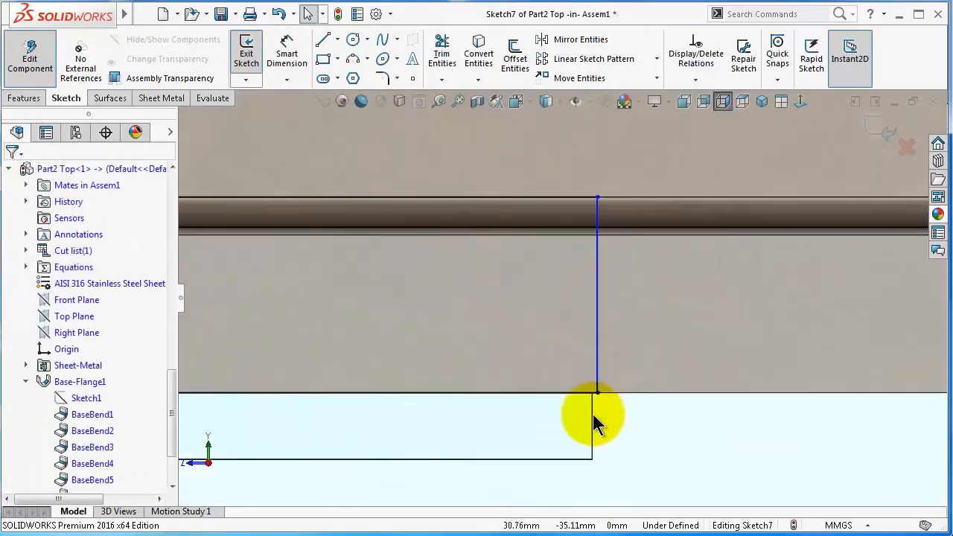
{"action": "left_click", "coordinate": [598, 365]}
{"action": "left_click", "coordinate": [594, 372], "text": "ctrl"}
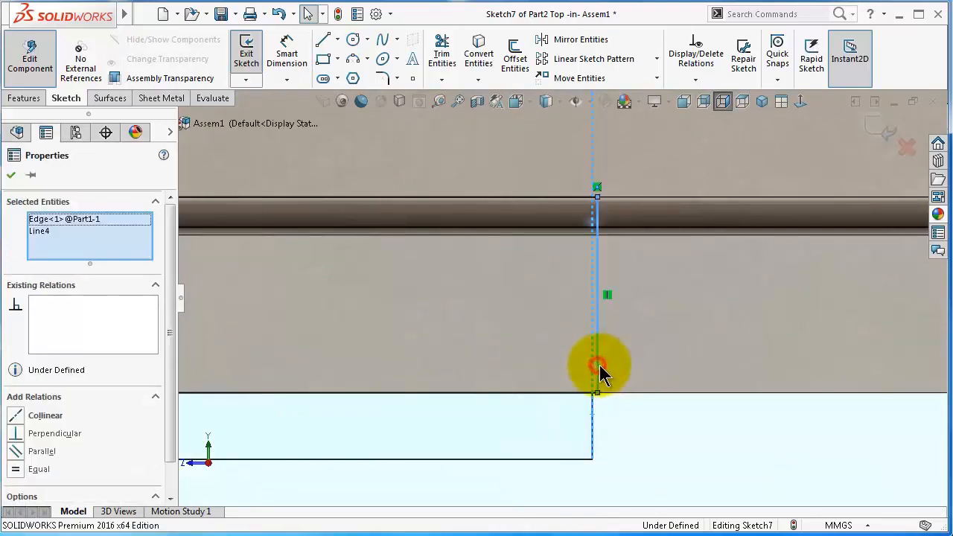
{"action": "left_click", "coordinate": [642, 303]}
{"action": "scroll", "coordinate": [589, 301], "scroll_direction": "up", "scroll_amount": 3}
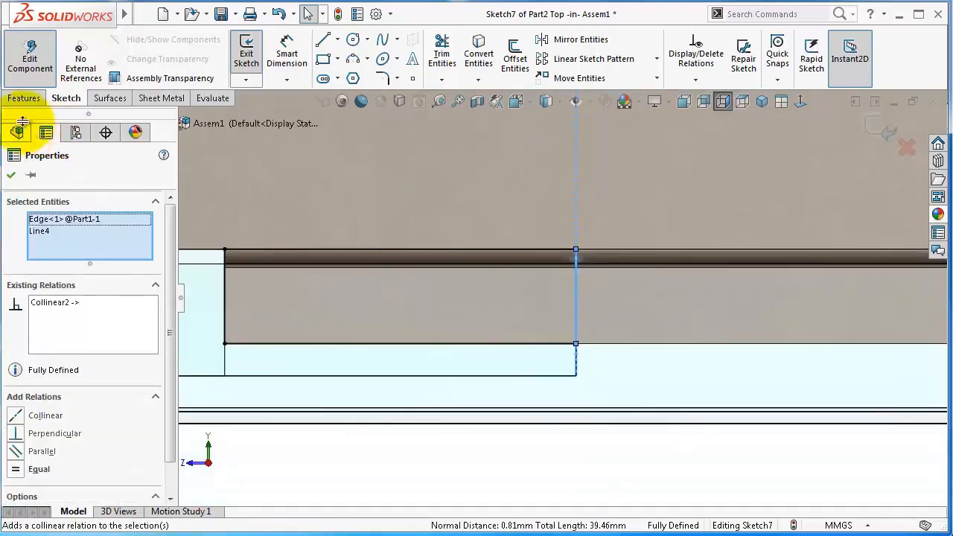
Cut the rectangle through the side flange with an Extruded Cut set to Up To Next
{"action": "left_click", "coordinate": [24, 99]}
{"action": "left_click", "coordinate": [450, 60]}
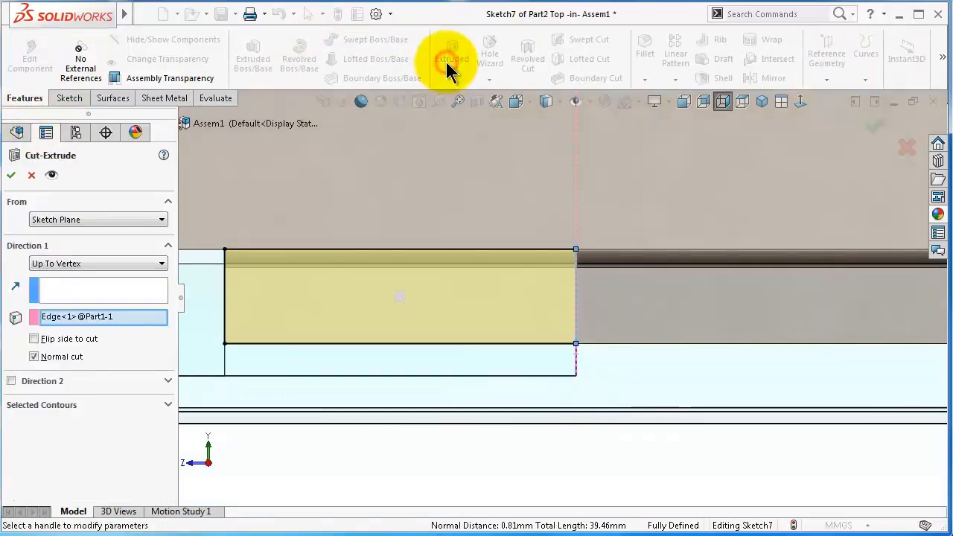
{"action": "left_click", "coordinate": [71, 265]}
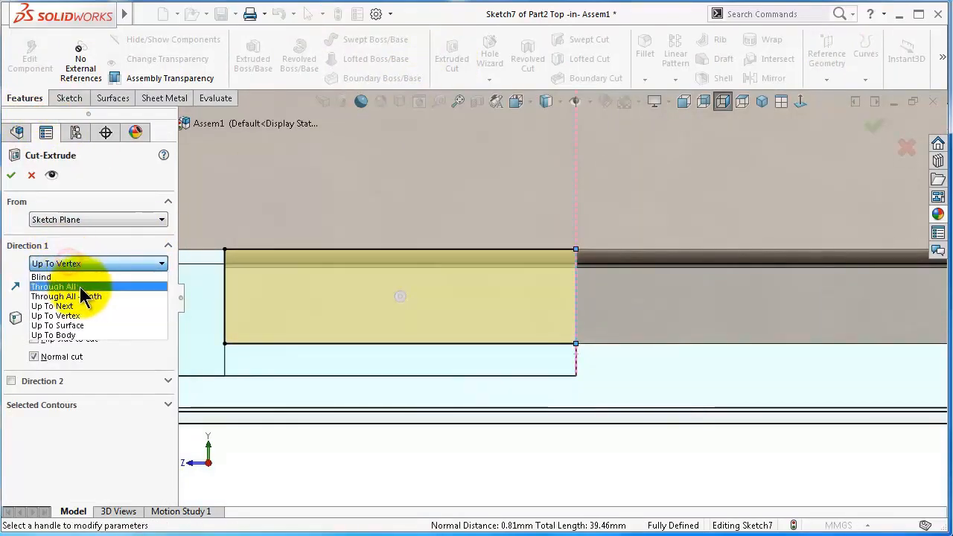
{"action": "left_click", "coordinate": [81, 306]}
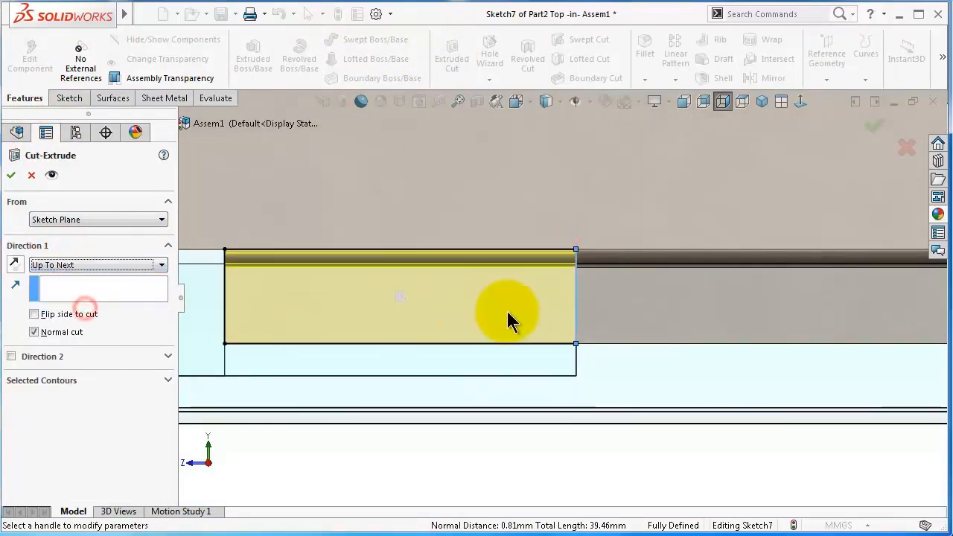
{"action": "middle_click_drag", "start_coordinate": [507, 311], "coordinate": [670, 298]}
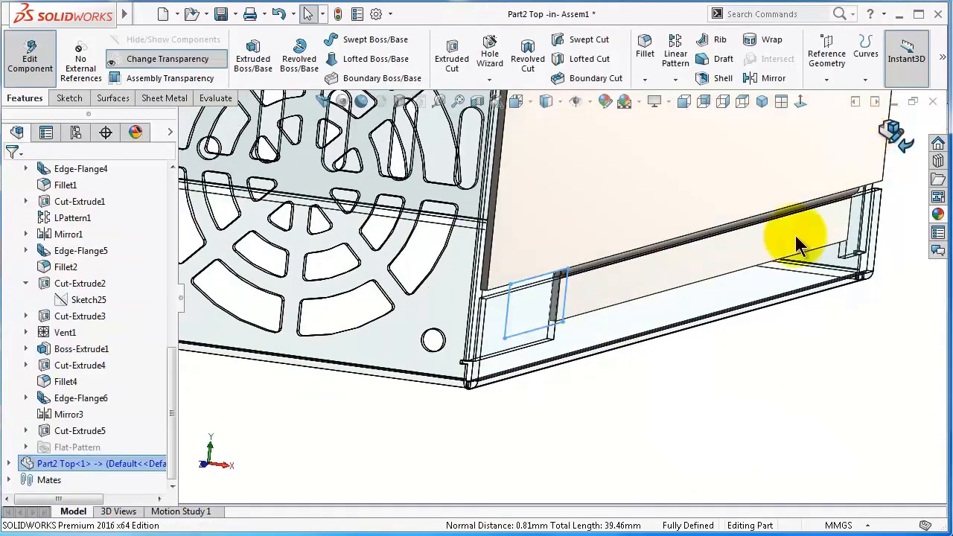
{"action": "left_click", "coordinate": [662, 410]}
Examine the notched lower corners around the base's tabs and the fit of the base's upper tabs beneath the top's end edge
{"action": "middle_click_drag", "start_coordinate": [662, 409], "coordinate": [606, 361]}
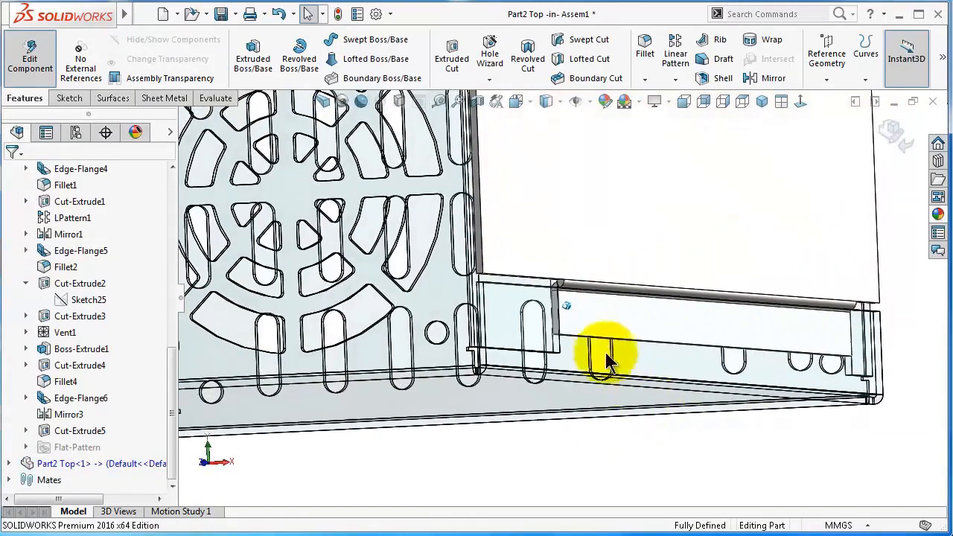
{"action": "scroll", "coordinate": [588, 328], "scroll_direction": "down", "scroll_amount": 3}
{"action": "scroll", "coordinate": [579, 318], "scroll_direction": "down", "scroll_amount": 1}
{"action": "middle_click_drag", "start_coordinate": [579, 319], "coordinate": [578, 315]}
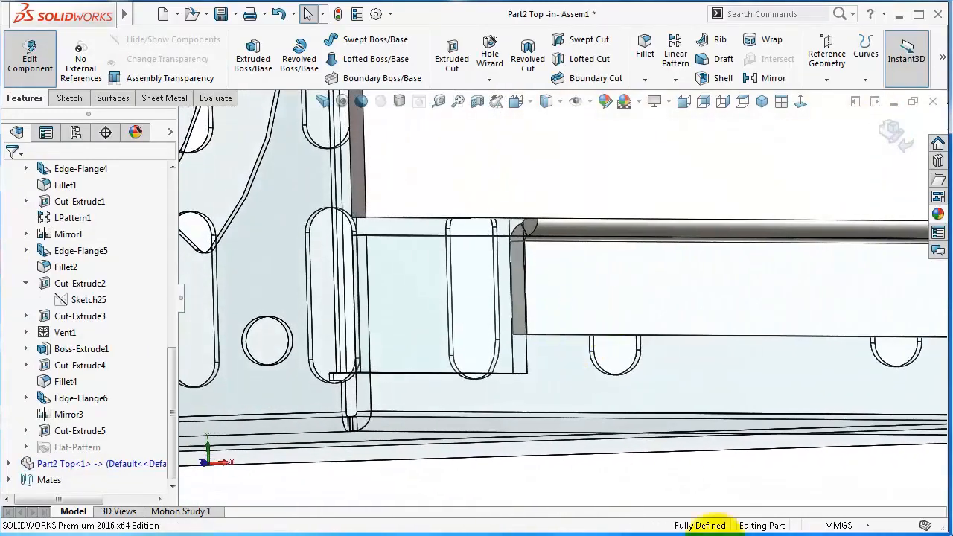
{"action": "scroll", "coordinate": [566, 432], "scroll_direction": "up", "scroll_amount": 5}
{"action": "middle_click_drag", "start_coordinate": [622, 417], "coordinate": [660, 270]}
{"action": "scroll", "coordinate": [655, 287], "scroll_direction": "down", "scroll_amount": 6}
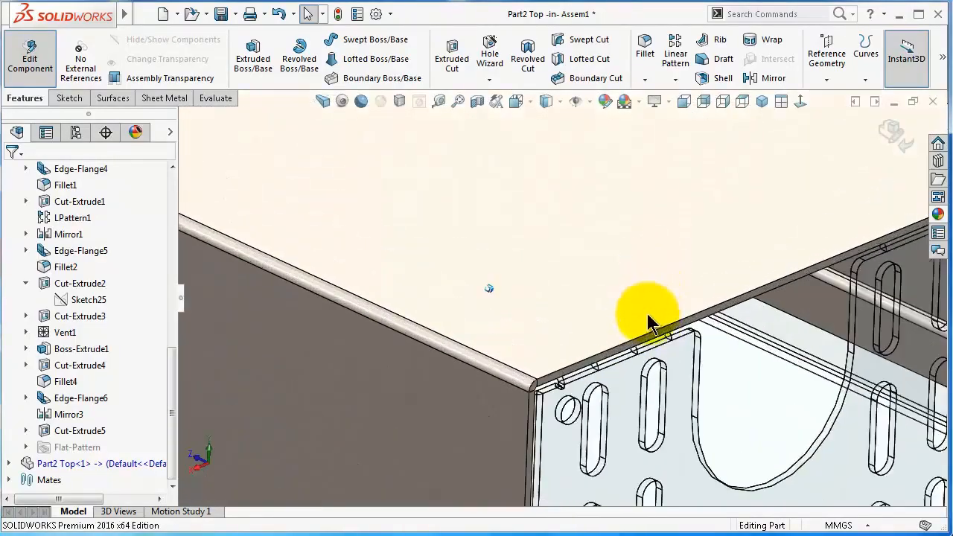
{"action": "scroll", "coordinate": [595, 363], "scroll_direction": "up", "scroll_amount": 2}
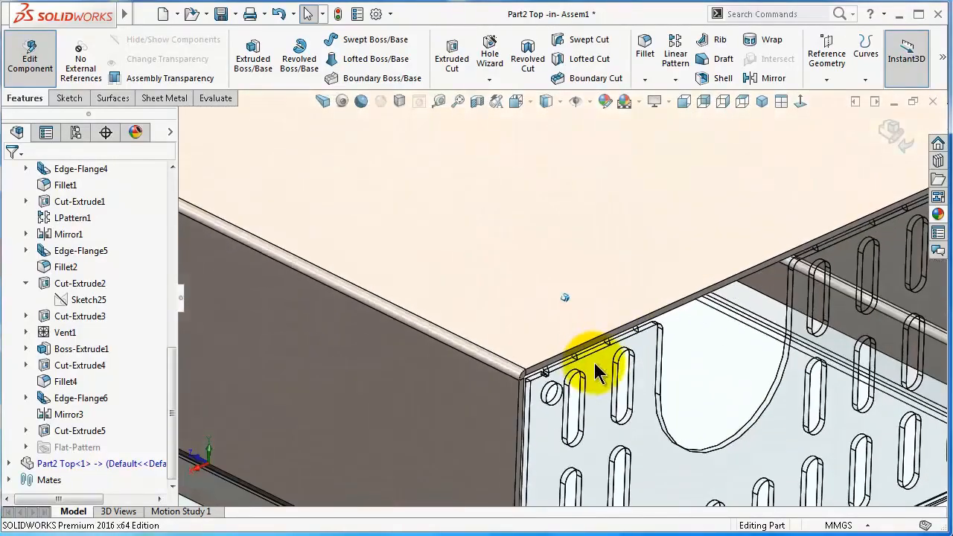
{"action": "middle_click_drag", "start_coordinate": [596, 364], "coordinate": [562, 301]}
{"action": "scroll", "coordinate": [558, 298], "scroll_direction": "down", "scroll_amount": 3}
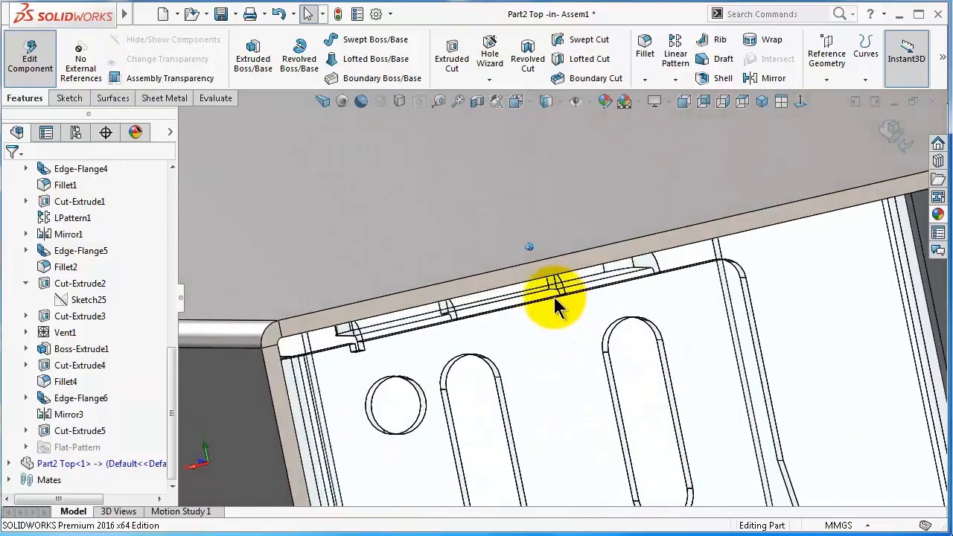
{"action": "mouse_move", "coordinate": [522, 273]}
{"action": "middle_mouse_down"}
{"action": "mouse_move", "coordinate": [529, 311]}
{"action": "mouse_move", "coordinate": [571, 245]}
{"action": "middle_mouse_up"}
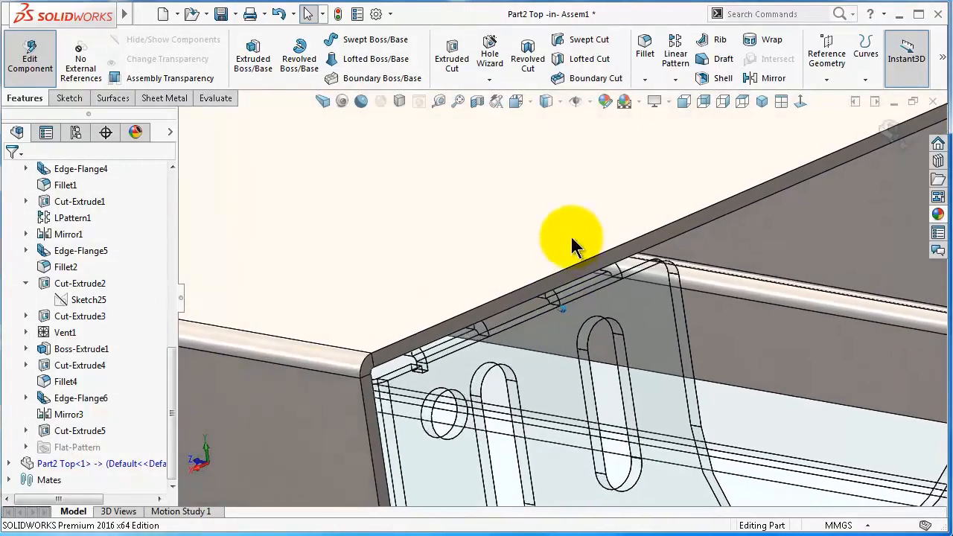
{"action": "left_click", "coordinate": [571, 241]}
{"action": "mouse_move", "coordinate": [657, 237]}
{"action": "middle_mouse_down"}
{"action": "mouse_move", "coordinate": [745, 332]}
{"action": "mouse_move", "coordinate": [737, 361]}
{"action": "mouse_move", "coordinate": [817, 435]}
{"action": "middle_mouse_up"}
{"action": "left_click", "coordinate": [815, 437]}
{"action": "middle_click_drag", "start_coordinate": [669, 261], "coordinate": [632, 248]}
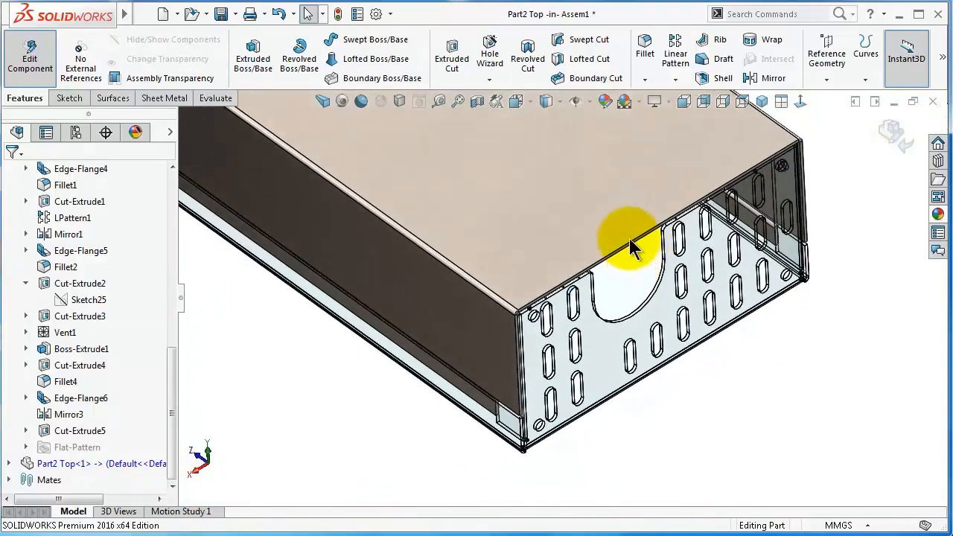
Start a sketch on the top's large upper face, view it normal to the sketch plane, and set the display to Hidden Lines Visible
{"action": "left_click", "coordinate": [623, 240]}
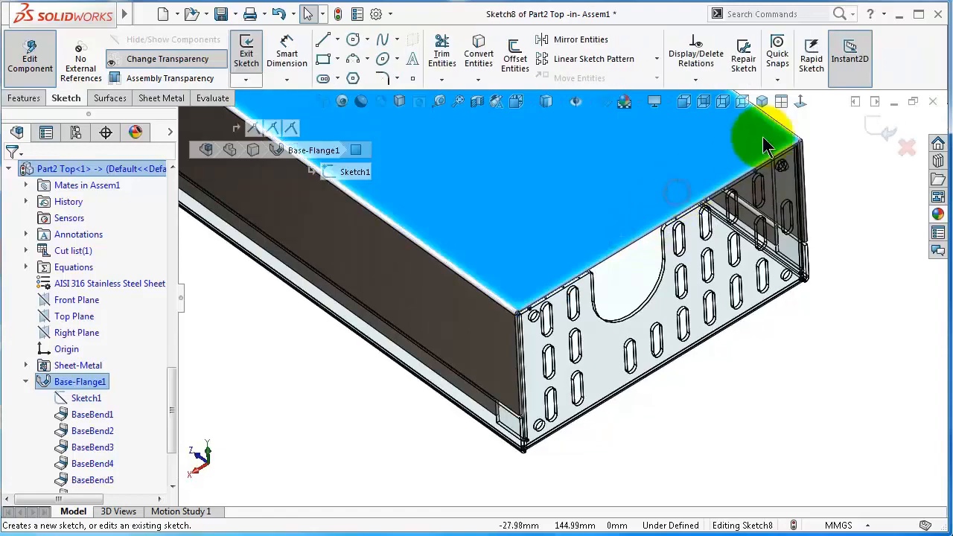
{"action": "left_click", "coordinate": [799, 104]}
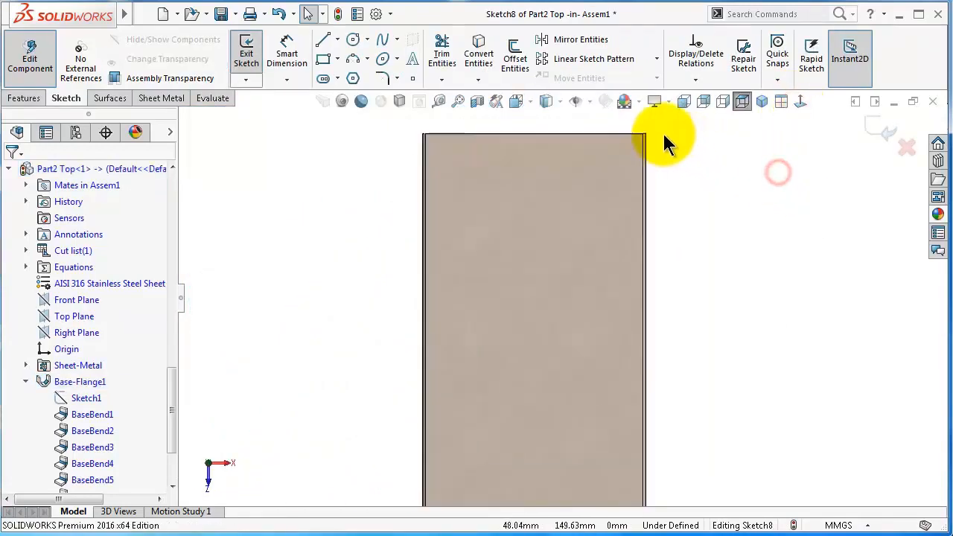
{"action": "scroll", "coordinate": [599, 140], "scroll_direction": "down", "scroll_amount": 3}
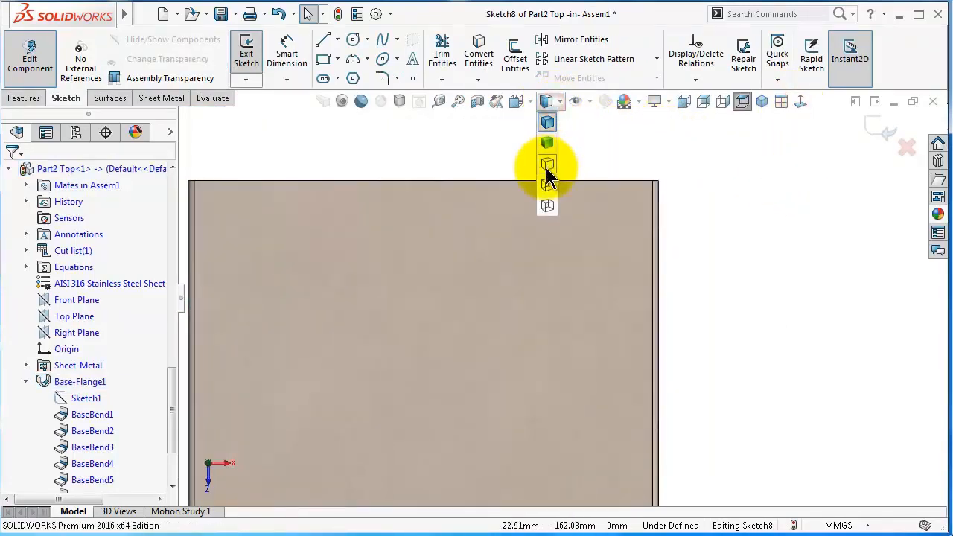
{"action": "left_click", "coordinate": [548, 166]}
{"action": "scroll", "coordinate": [595, 170], "scroll_direction": "down", "scroll_amount": 3}
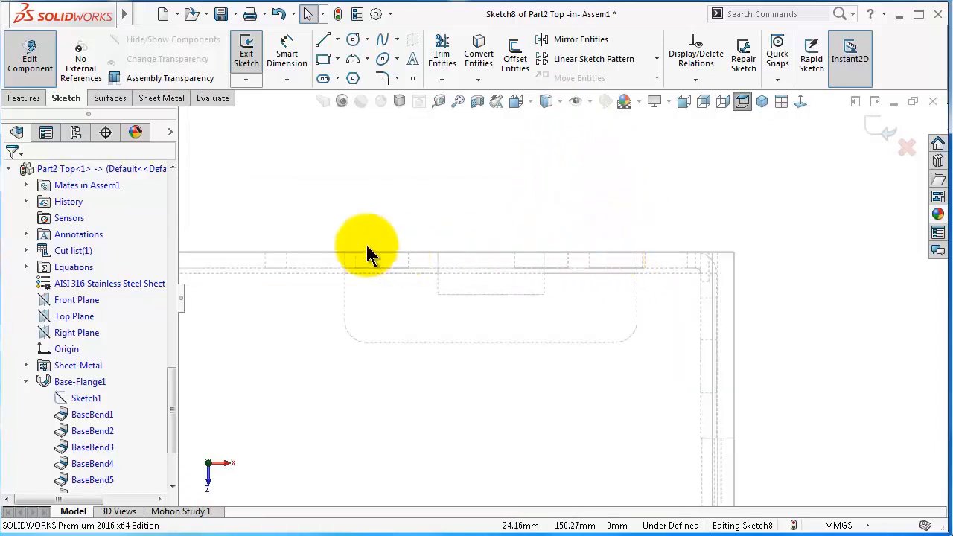
Draw a 2 mm deep corner rectangle over the hidden rectangular outline near the corner of the end edge that carries the sketch origin
{"action": "left_click", "coordinate": [325, 60]}
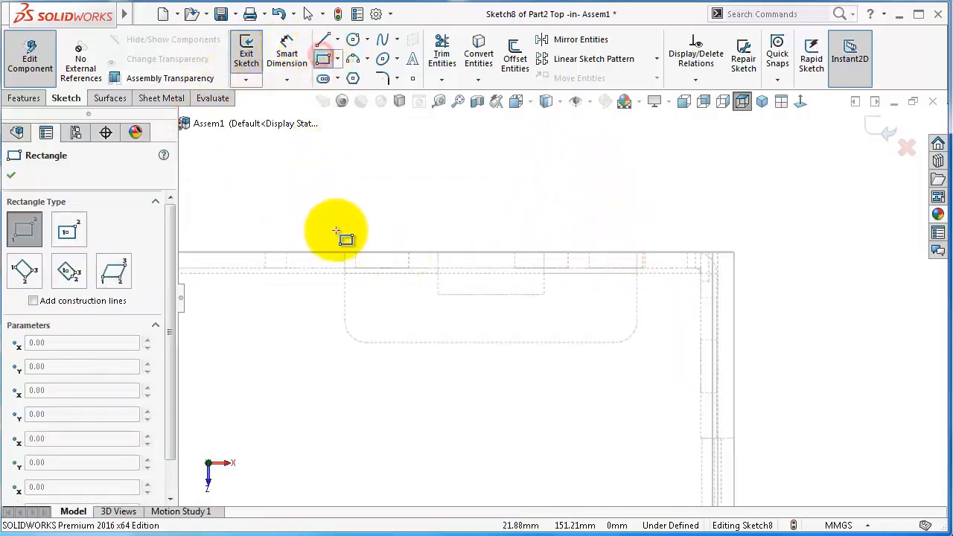
{"action": "scroll", "coordinate": [414, 326], "scroll_direction": "up", "scroll_amount": 2}
{"action": "left_click", "coordinate": [413, 324]}
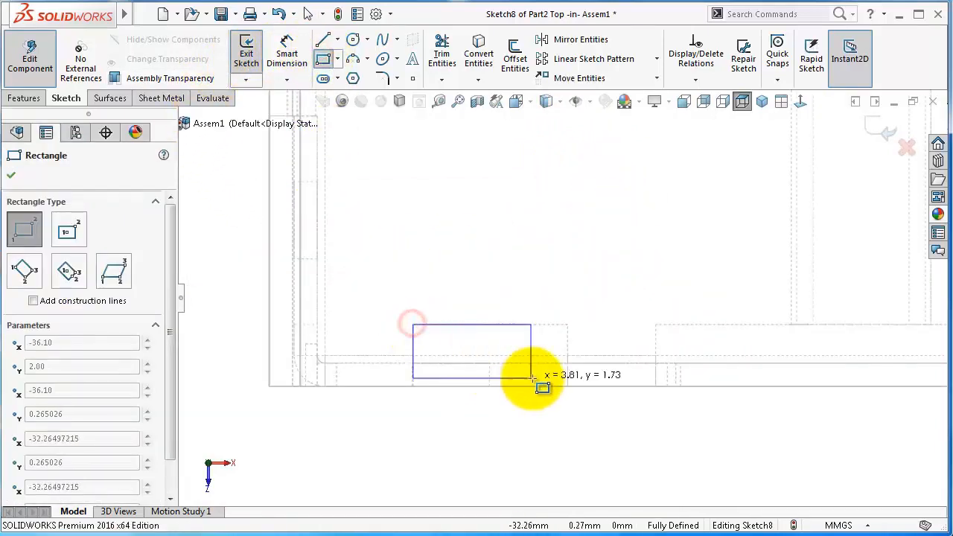
{"action": "left_click", "coordinate": [569, 386]}
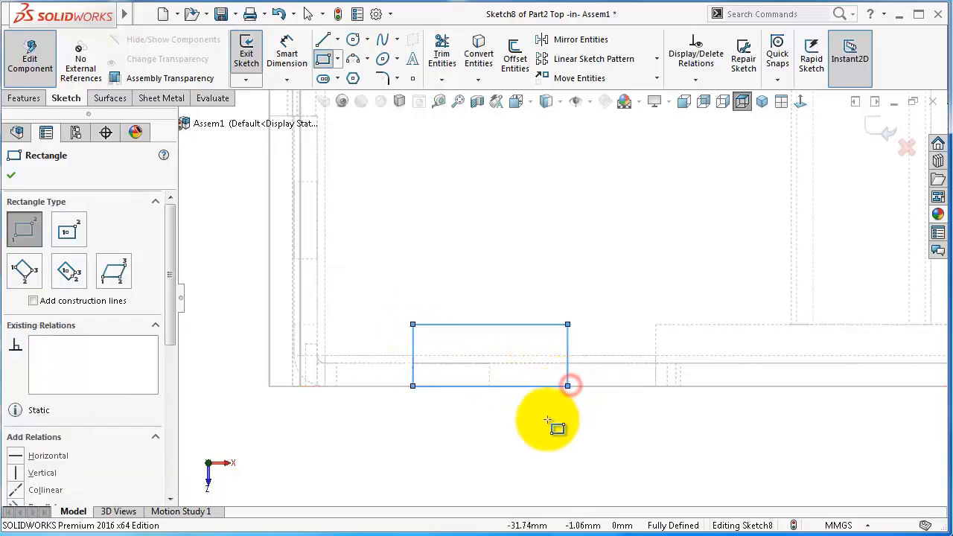
{"action": "key", "text": "Escape"}
Draw a 2 mm deep corner rectangle on the opposite end edge, over the hidden rectangular outline starting at X -18.75
{"action": "scroll", "coordinate": [601, 316], "scroll_direction": "up", "scroll_amount": 6}
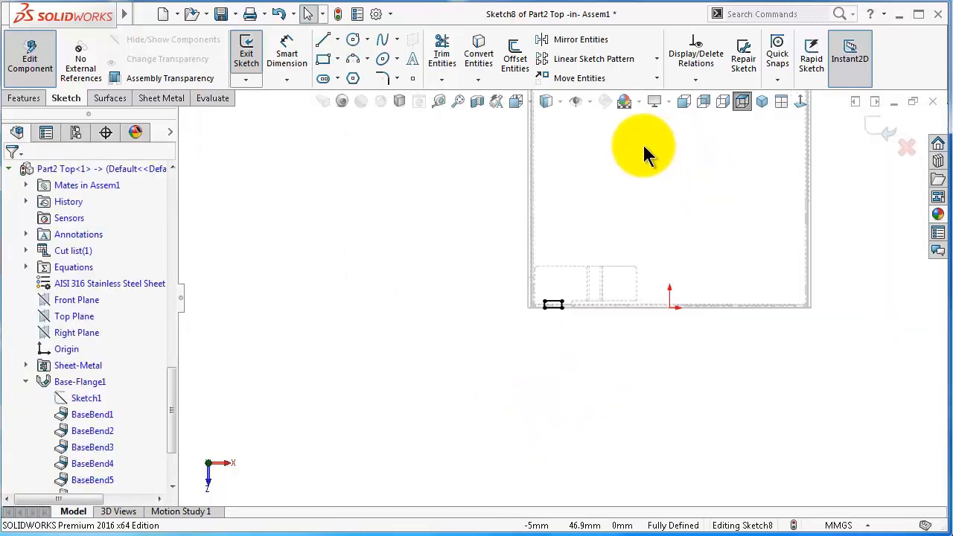
{"action": "scroll", "coordinate": [644, 145], "scroll_direction": "down", "scroll_amount": 4}
{"action": "left_click", "coordinate": [322, 60]}
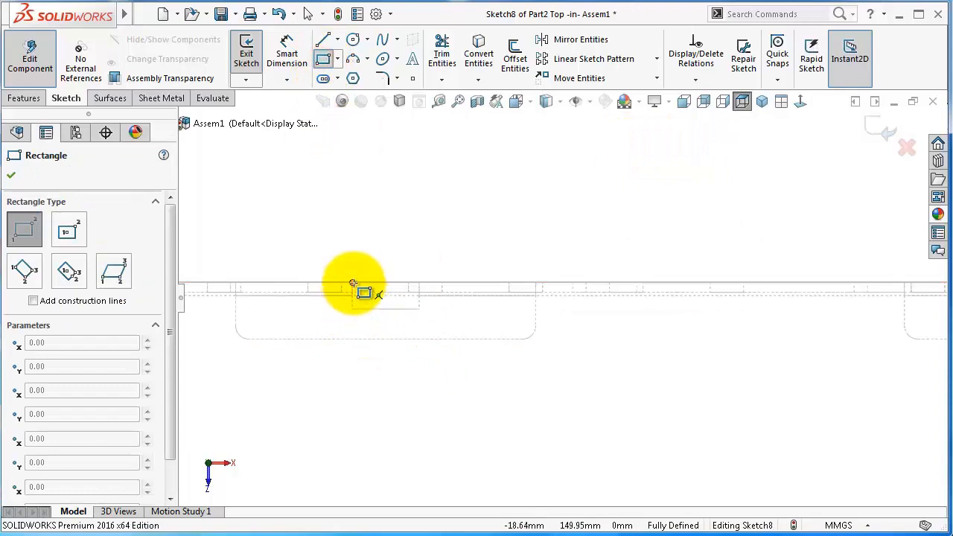
{"action": "left_click", "coordinate": [354, 284]}
{"action": "scroll", "coordinate": [408, 305], "scroll_direction": "down", "scroll_amount": 3}
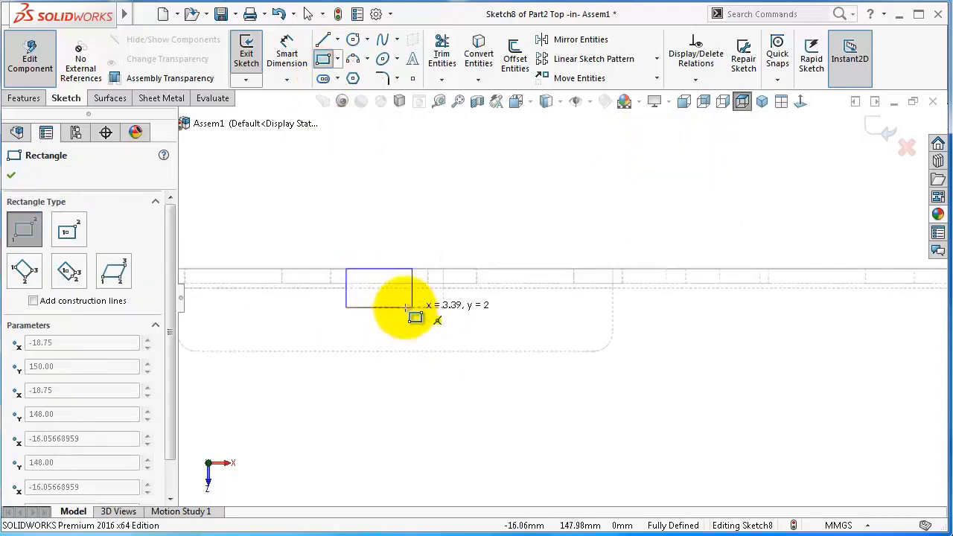
{"action": "left_click", "coordinate": [479, 306]}
Draw another 2 mm deep corner rectangle on the same end edge, over the hidden rectangular outline starting at X 26.825
{"action": "scroll", "coordinate": [777, 287], "scroll_direction": "up", "scroll_amount": 5}
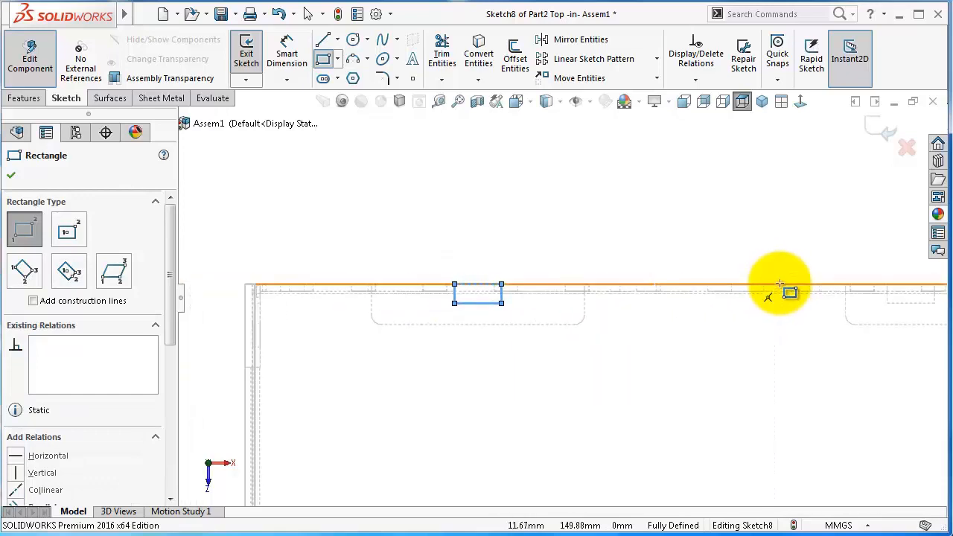
{"action": "scroll", "coordinate": [749, 281], "scroll_direction": "down", "scroll_amount": 3}
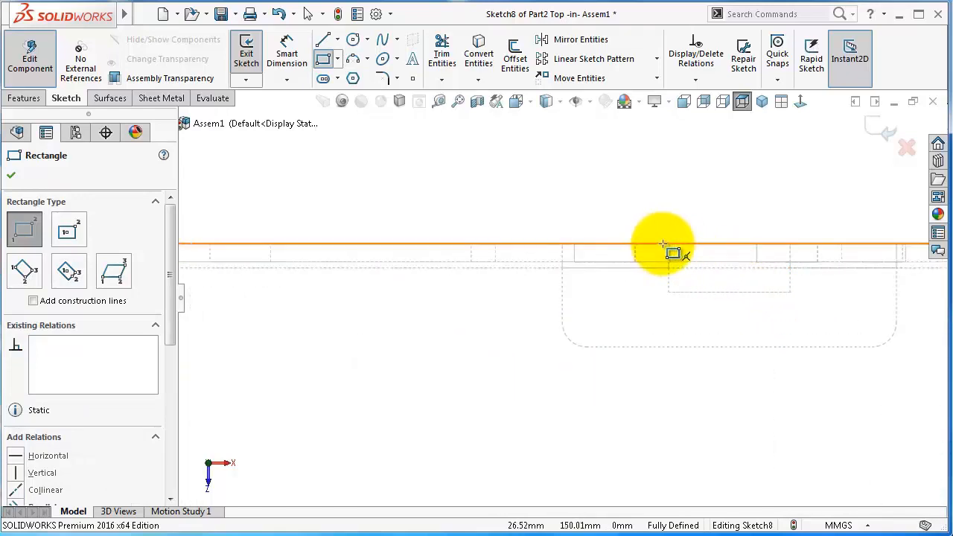
{"action": "left_click", "coordinate": [668, 243]}
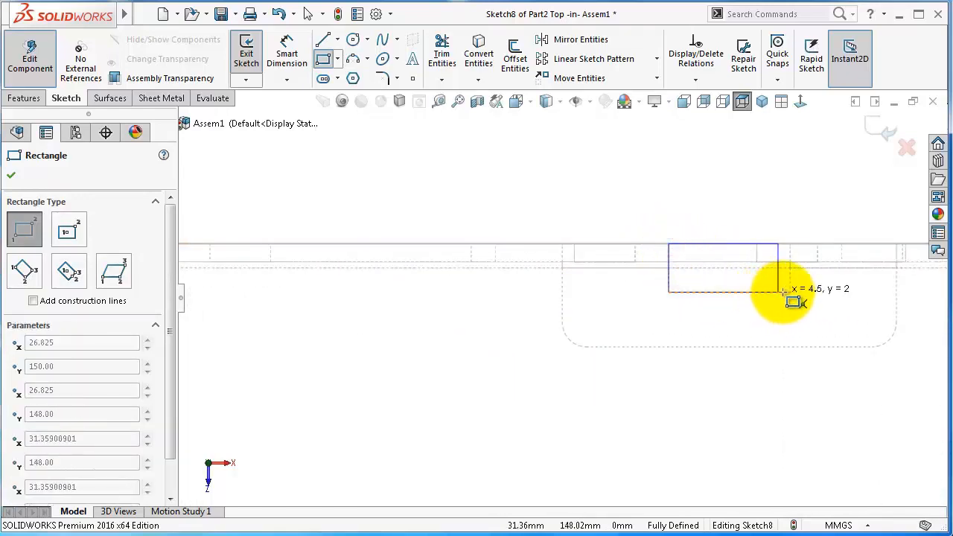
{"action": "left_click", "coordinate": [791, 291]}
{"action": "scroll", "coordinate": [767, 315], "scroll_direction": "up", "scroll_amount": 4}
{"action": "key", "text": "Escape"}
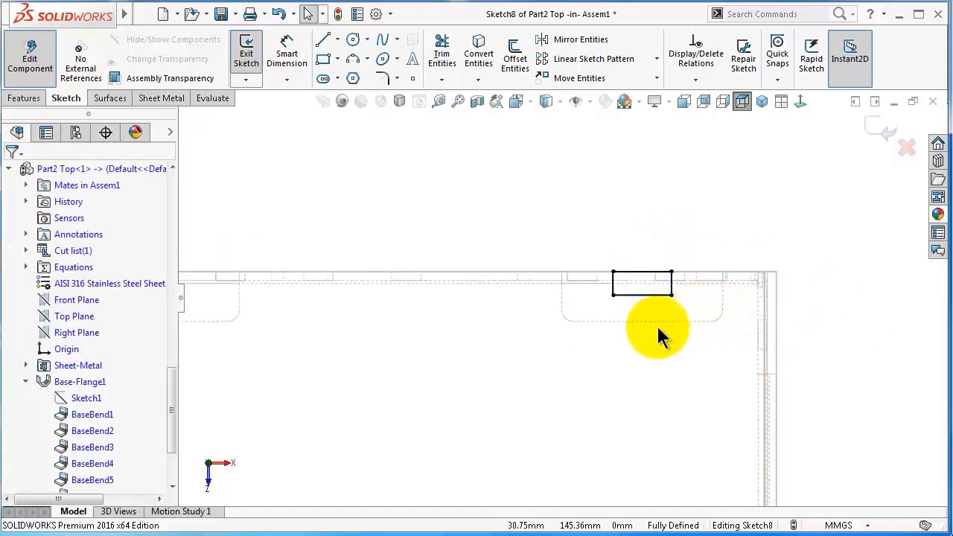
Cut-extrude the rectangle sketch through the top's end flanges with the end condition Up To Next
{"action": "scroll", "coordinate": [559, 376], "scroll_direction": "up", "scroll_amount": 7}
{"action": "scroll", "coordinate": [511, 461], "scroll_direction": "down", "scroll_amount": 6}
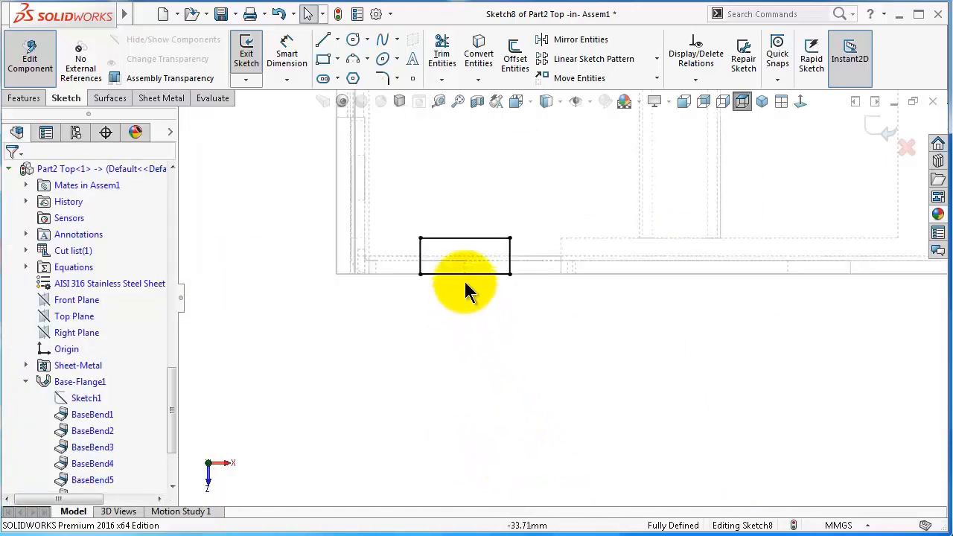
{"action": "scroll", "coordinate": [550, 248], "scroll_direction": "up", "scroll_amount": 3}
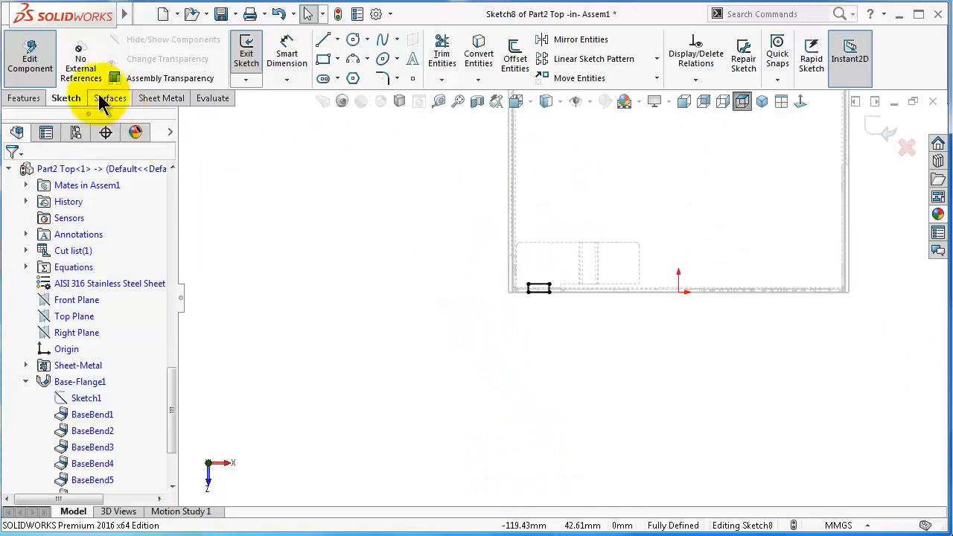
{"action": "left_click", "coordinate": [25, 98]}
{"action": "left_click", "coordinate": [451, 74]}
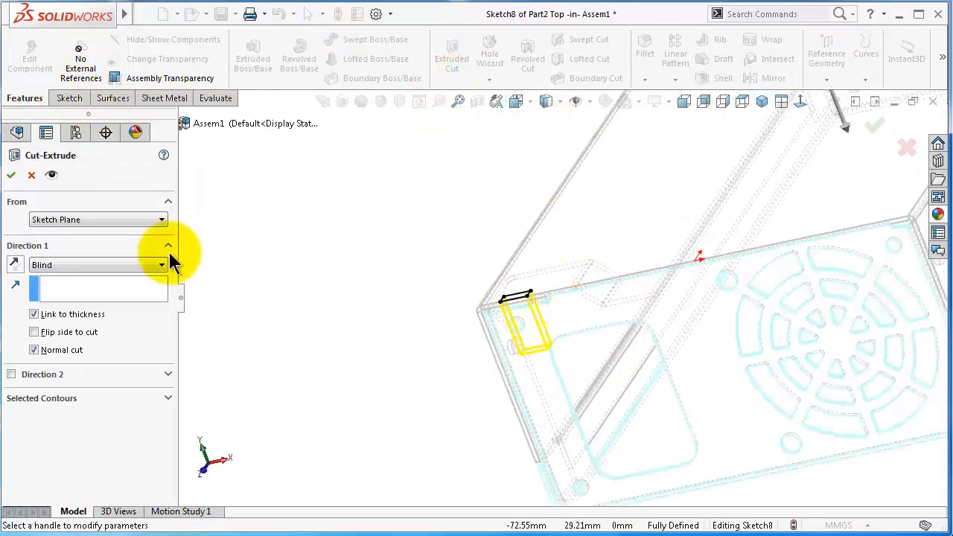
{"action": "left_click", "coordinate": [73, 265]}
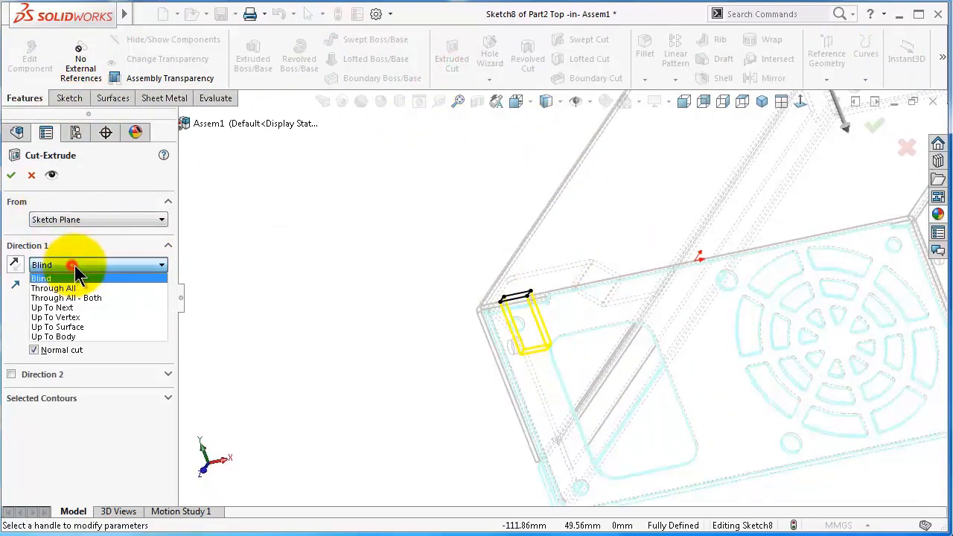
{"action": "left_click", "coordinate": [91, 308]}
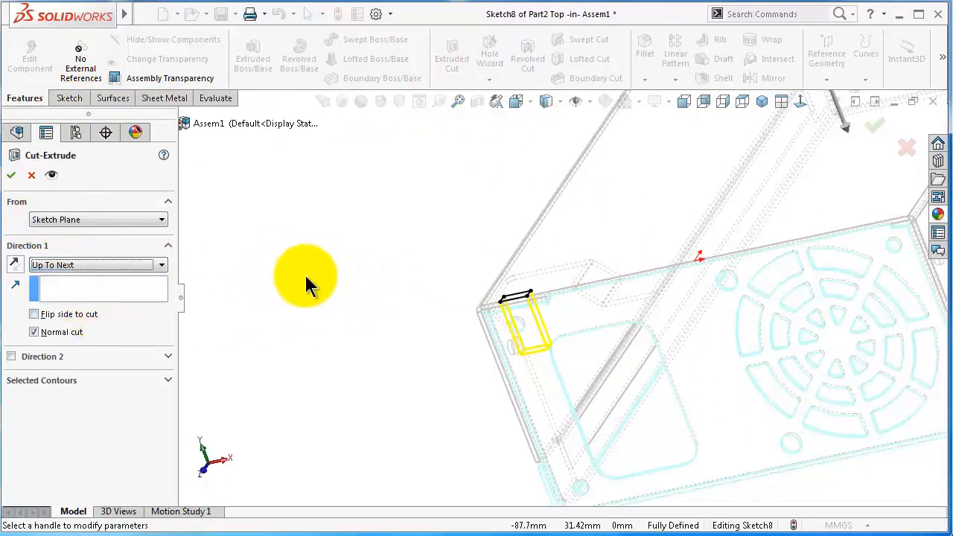
{"action": "middle_click_drag", "start_coordinate": [310, 285], "coordinate": [492, 228]}
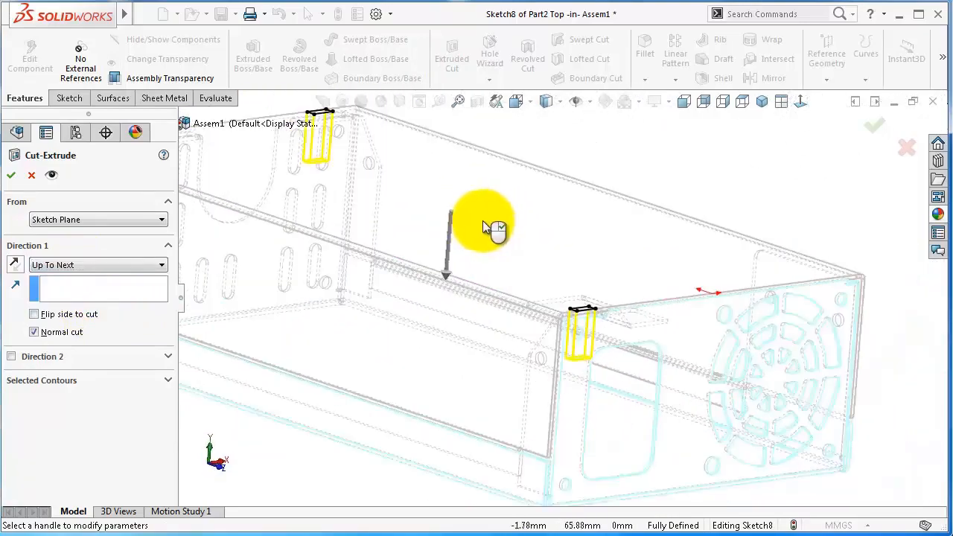
{"action": "scroll", "coordinate": [623, 372], "scroll_direction": "down", "scroll_amount": 8}
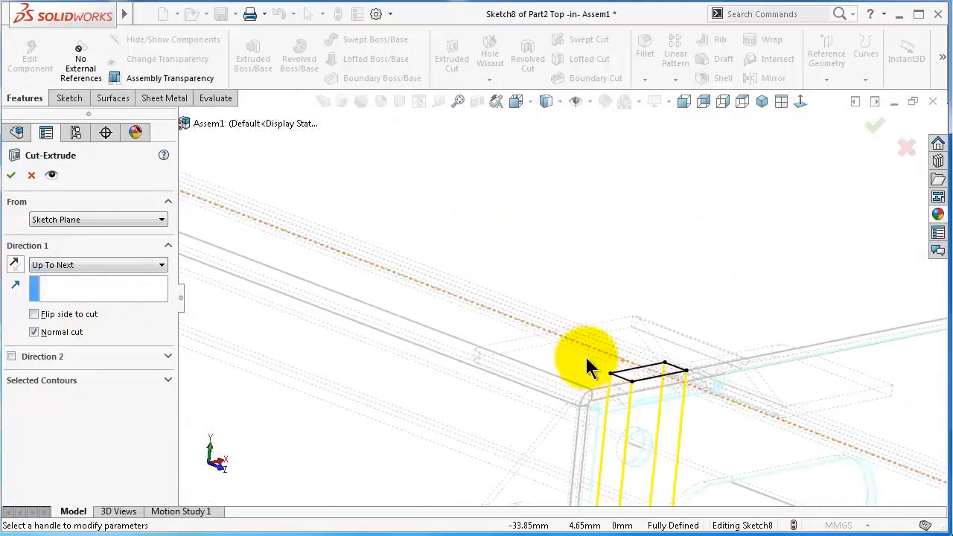
{"action": "scroll", "coordinate": [587, 359], "scroll_direction": "up", "scroll_amount": 6}
{"action": "scroll", "coordinate": [302, 228], "scroll_direction": "down", "scroll_amount": 4}
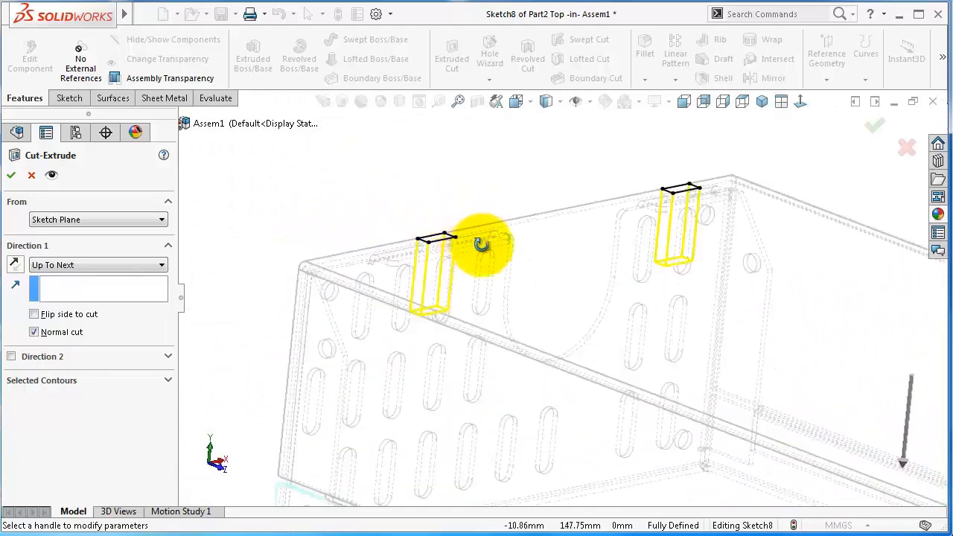
{"action": "middle_click_drag", "start_coordinate": [482, 244], "coordinate": [879, 190]}
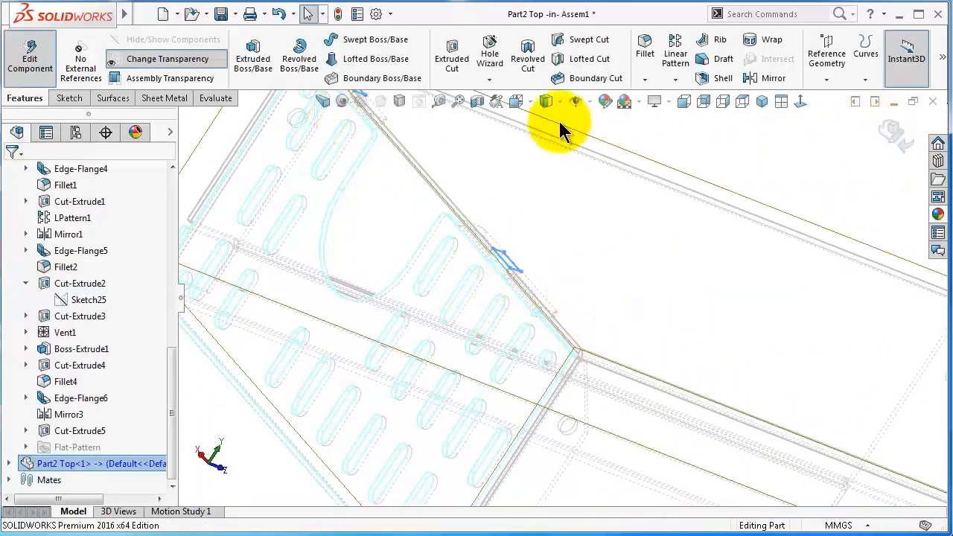
Display the model shaded with edges and examine the new notches around the base's tabs on the slotted end
{"action": "left_click", "coordinate": [548, 125]}
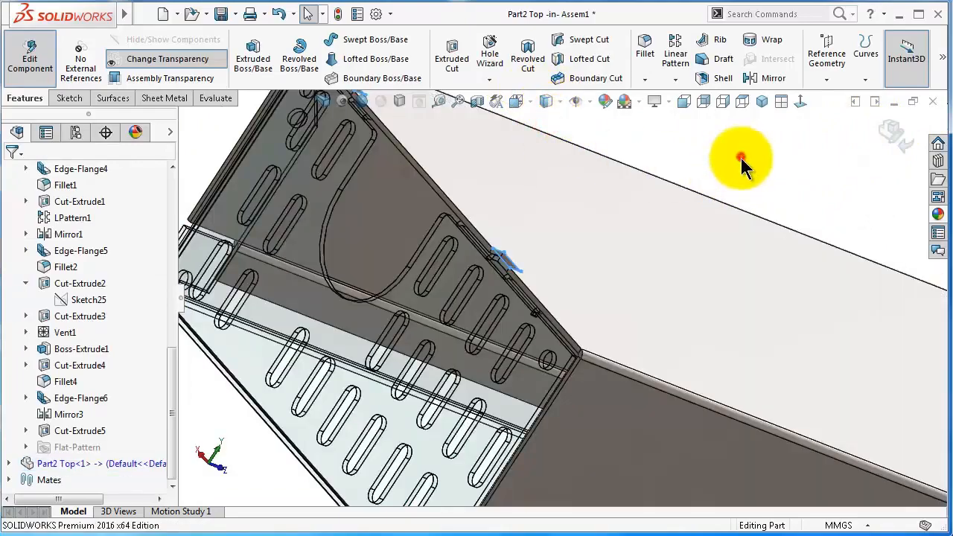
{"action": "middle_click_drag", "start_coordinate": [568, 310], "coordinate": [504, 310]}
{"action": "scroll", "coordinate": [486, 241], "scroll_direction": "down", "scroll_amount": 5}
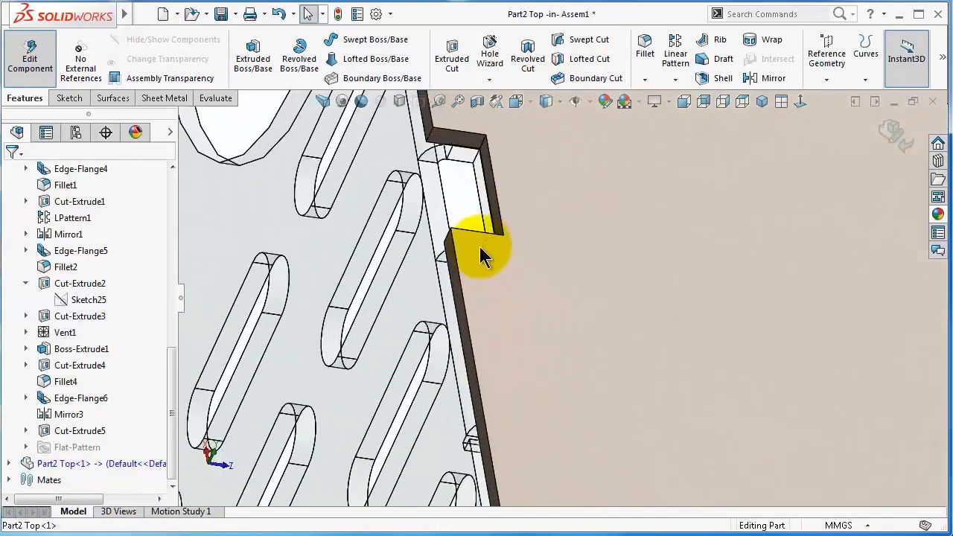
{"action": "middle_click_drag", "start_coordinate": [481, 255], "coordinate": [494, 233]}
{"action": "scroll", "coordinate": [488, 157], "scroll_direction": "up", "scroll_amount": 6}
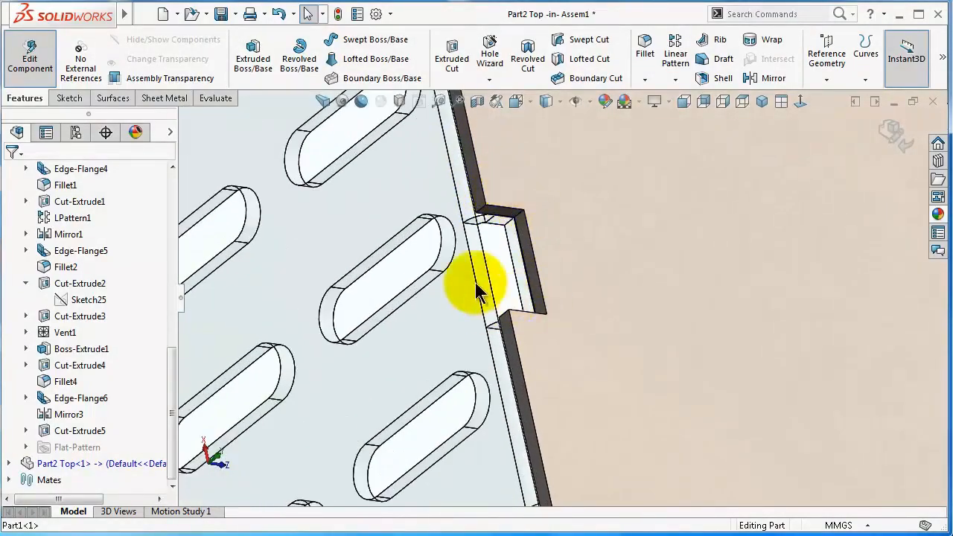
{"action": "scroll", "coordinate": [549, 146], "scroll_direction": "up", "scroll_amount": 1}
{"action": "scroll", "coordinate": [546, 148], "scroll_direction": "down", "scroll_amount": 2}
{"action": "scroll", "coordinate": [544, 149], "scroll_direction": "up", "scroll_amount": 2}
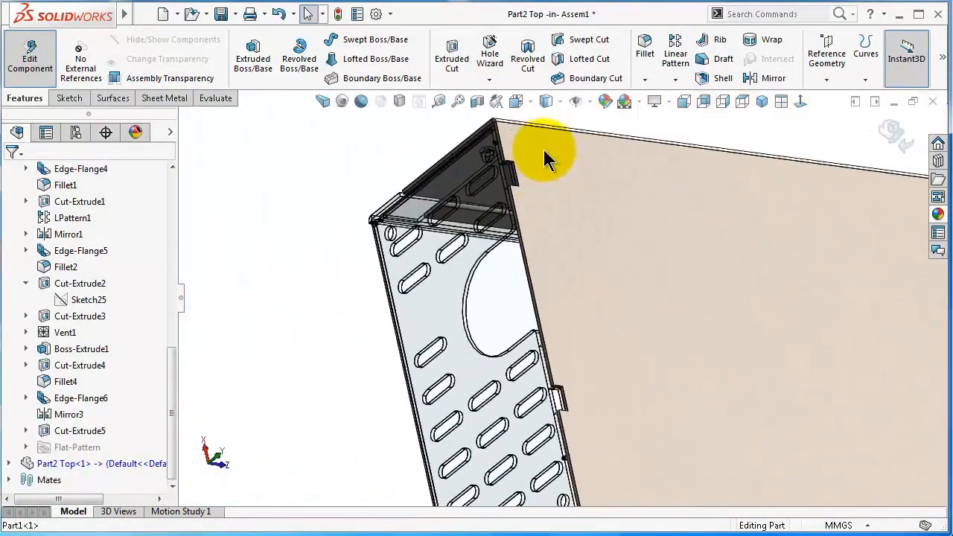
{"action": "scroll", "coordinate": [521, 174], "scroll_direction": "down", "scroll_amount": 6}
{"action": "scroll", "coordinate": [514, 225], "scroll_direction": "down", "scroll_amount": 2}
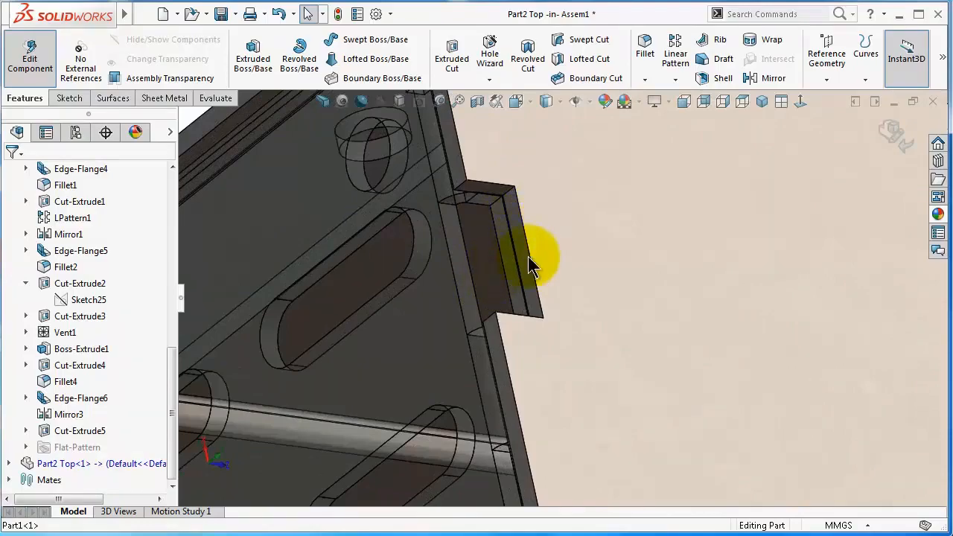
Start an edge flange on the inner edge of the notch nearest the corner on the slotted end
{"action": "scroll", "coordinate": [531, 259], "scroll_direction": "up", "scroll_amount": 2}
{"action": "middle_click_drag", "start_coordinate": [539, 282], "coordinate": [521, 262]}
{"action": "left_click", "coordinate": [171, 99]}
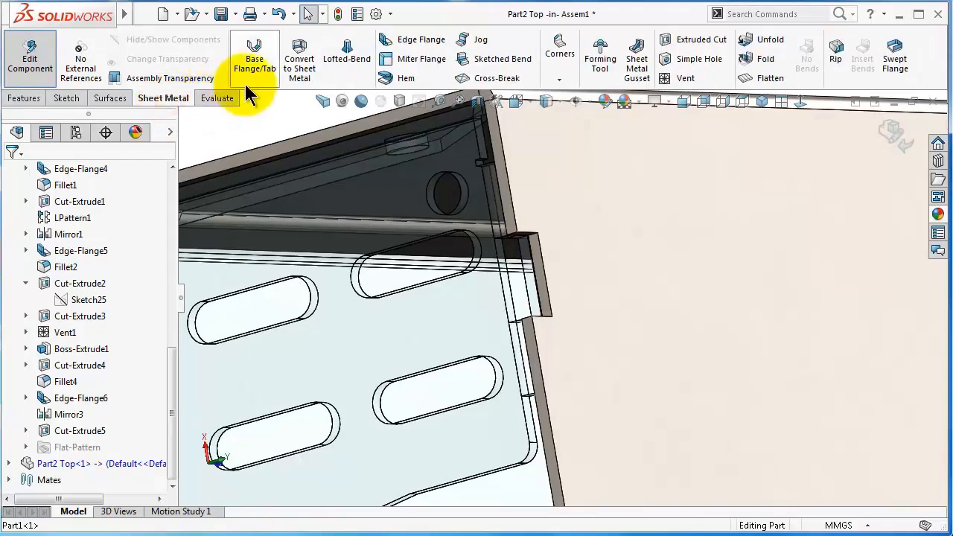
{"action": "left_click", "coordinate": [414, 40]}
{"action": "left_click", "coordinate": [546, 266]}
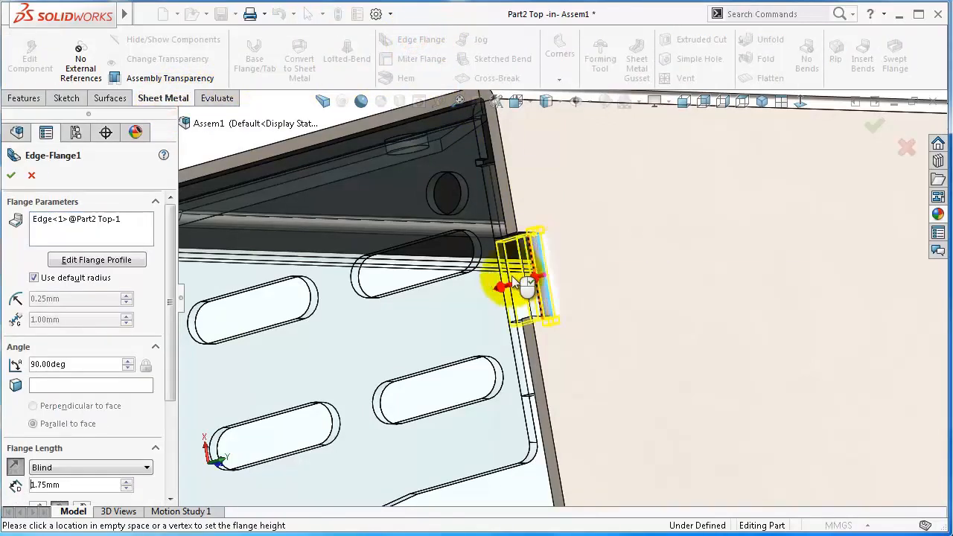
{"action": "scroll", "coordinate": [504, 297], "scroll_direction": "down", "scroll_amount": 6}
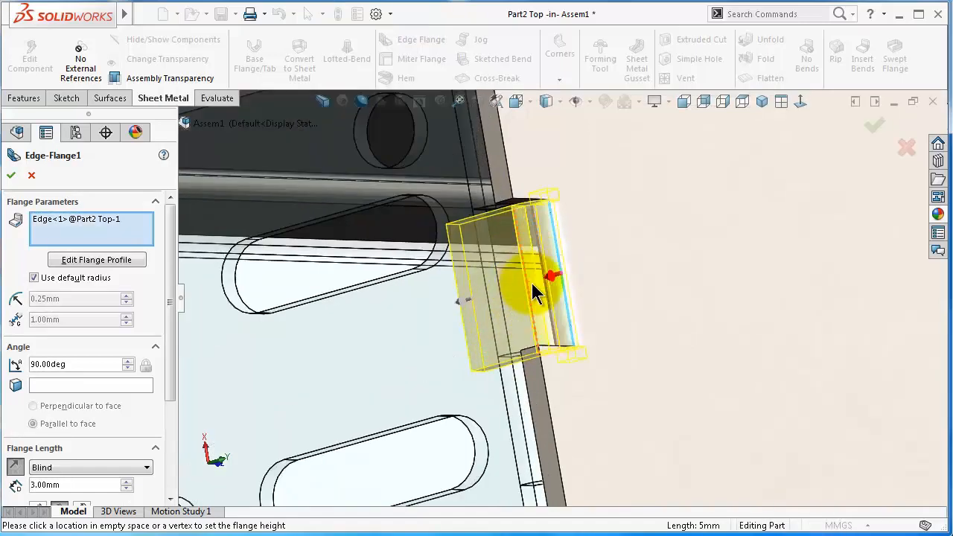
Set the edge flange's length to 2 mm and its position to Bend Outside
{"action": "middle_click_drag", "start_coordinate": [555, 343], "coordinate": [577, 346]}
{"action": "left_click_drag", "start_coordinate": [171, 299], "coordinate": [162, 364]}
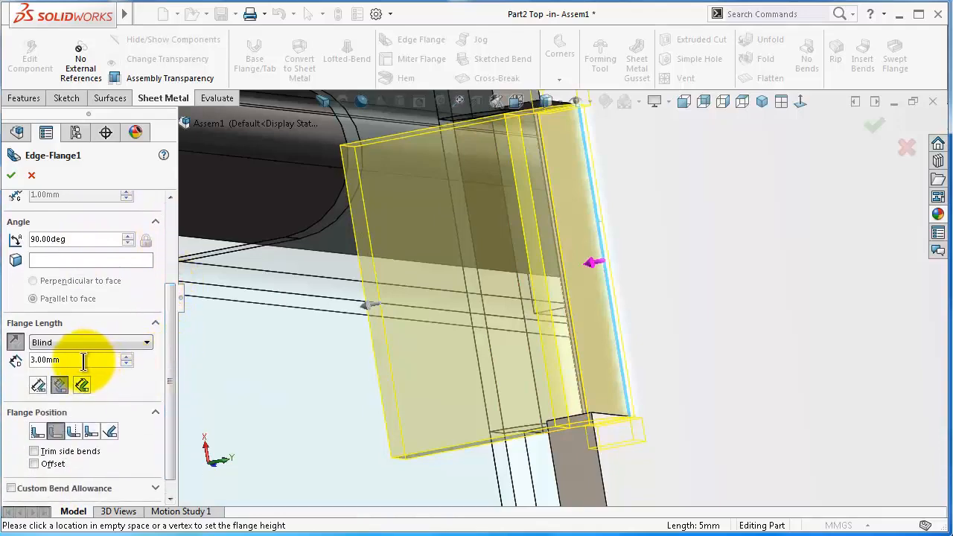
{"action": "middle_click_drag", "start_coordinate": [454, 303], "coordinate": [482, 296]}
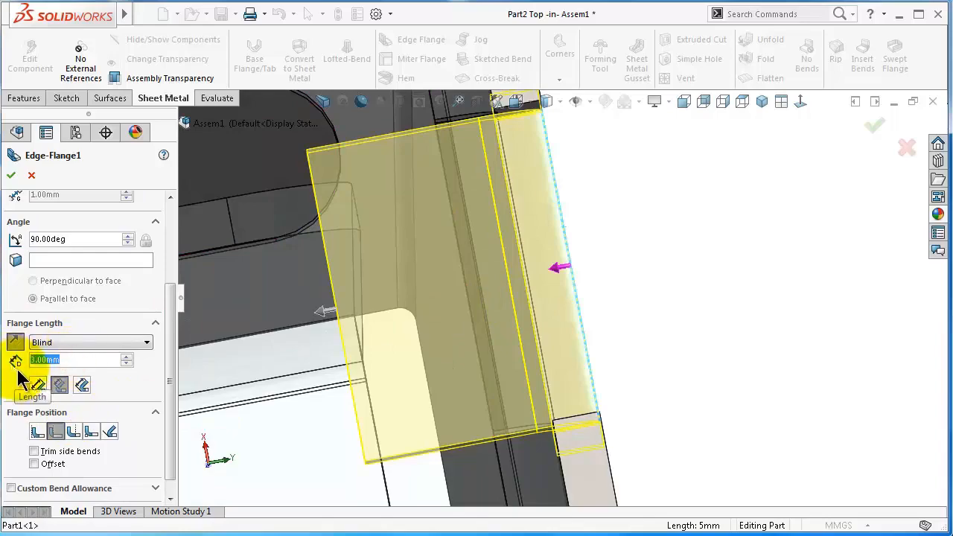
{"action": "left_click", "coordinate": [12, 441]}
{"action": "middle_click_drag", "start_coordinate": [439, 379], "coordinate": [373, 243]}
{"action": "left_click", "coordinate": [74, 433]}
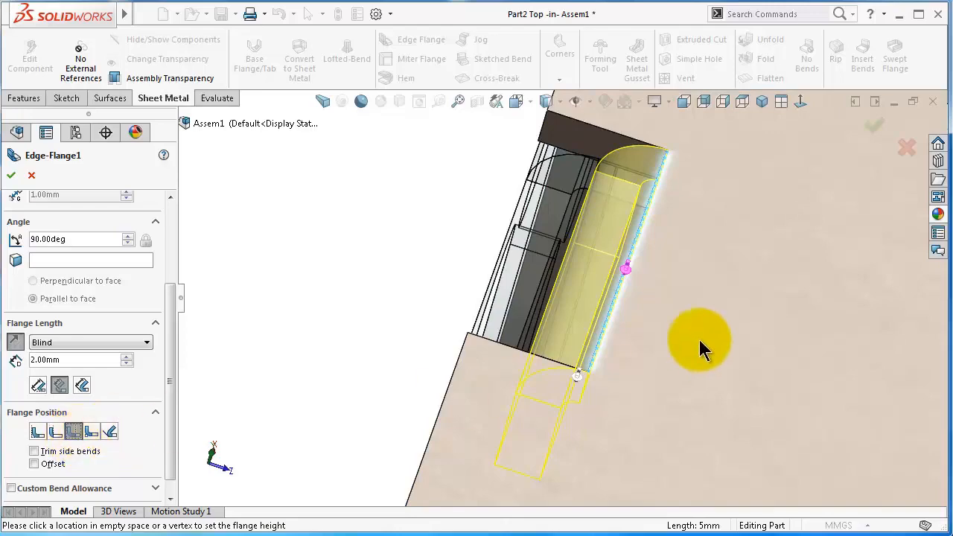
Add the inner edge of the other notch on the slotted end to the edge flange
{"action": "scroll", "coordinate": [581, 331], "scroll_direction": "down", "scroll_amount": 2}
{"action": "scroll", "coordinate": [590, 338], "scroll_direction": "up", "scroll_amount": 4}
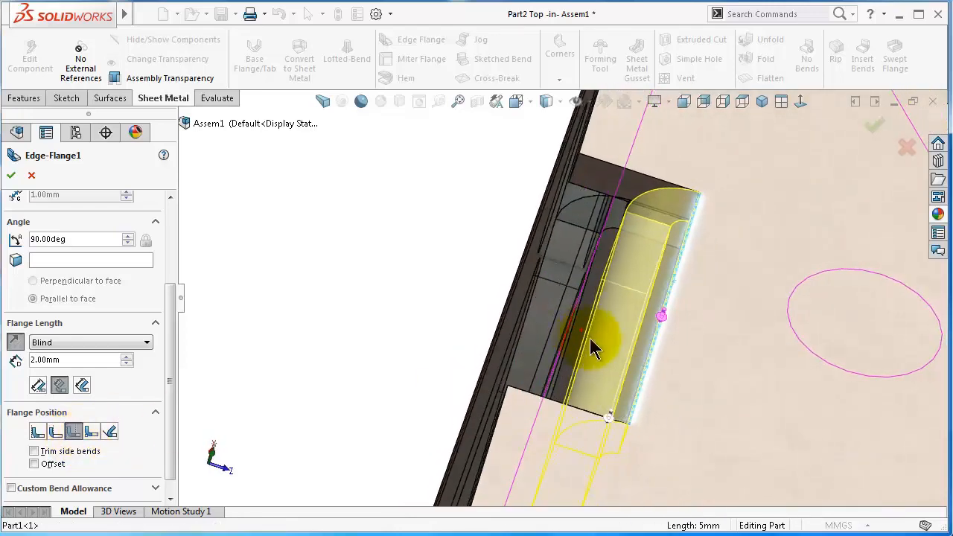
{"action": "scroll", "coordinate": [562, 457], "scroll_direction": "up", "scroll_amount": 5}
{"action": "scroll", "coordinate": [540, 464], "scroll_direction": "down", "scroll_amount": 3}
{"action": "scroll", "coordinate": [541, 464], "scroll_direction": "up", "scroll_amount": 3}
{"action": "scroll", "coordinate": [540, 464], "scroll_direction": "down", "scroll_amount": 4}
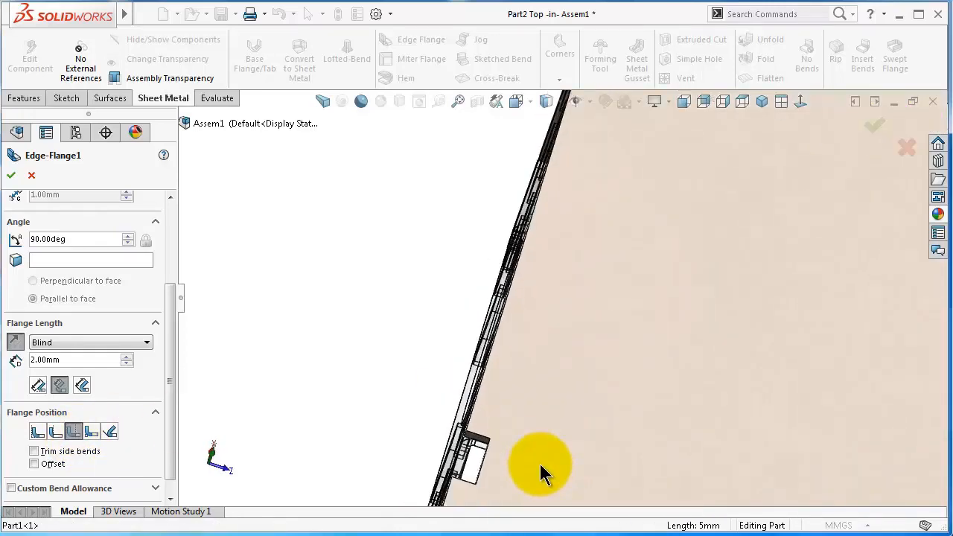
{"action": "scroll", "coordinate": [492, 395], "scroll_direction": "down", "scroll_amount": 1}
{"action": "left_click", "coordinate": [467, 341]}
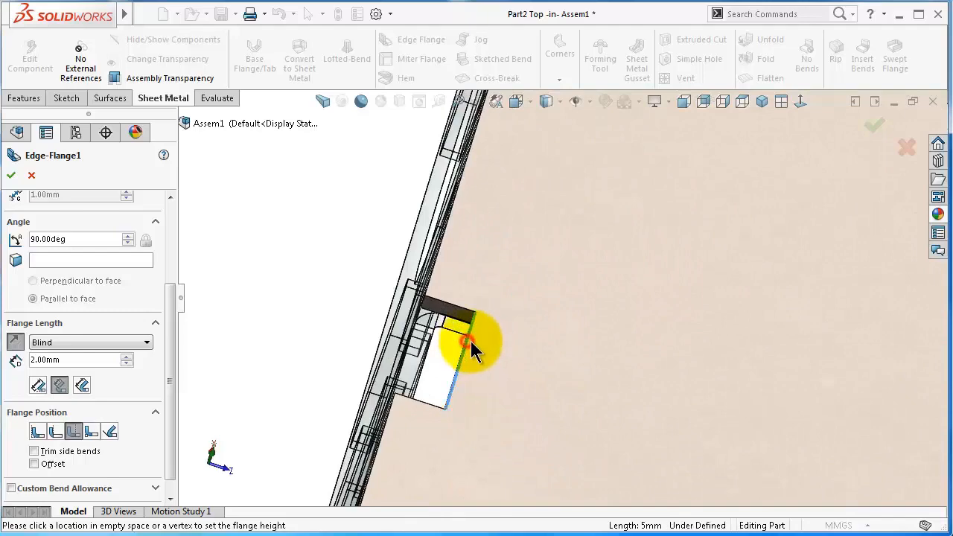
Add the inner edge of the notch on the vent end to the edge flange and finish the feature
{"action": "scroll", "coordinate": [813, 389], "scroll_direction": "up", "scroll_amount": 3}
{"action": "middle_click_drag", "start_coordinate": [885, 403], "coordinate": [767, 477]}
{"action": "scroll", "coordinate": [764, 471], "scroll_direction": "down", "scroll_amount": 5}
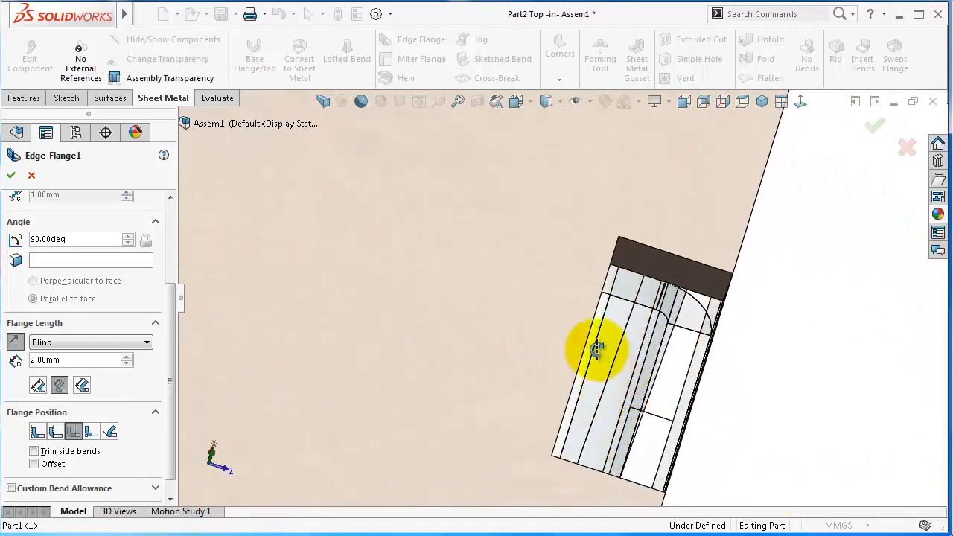
{"action": "middle_click_drag", "start_coordinate": [597, 349], "coordinate": [592, 347]}
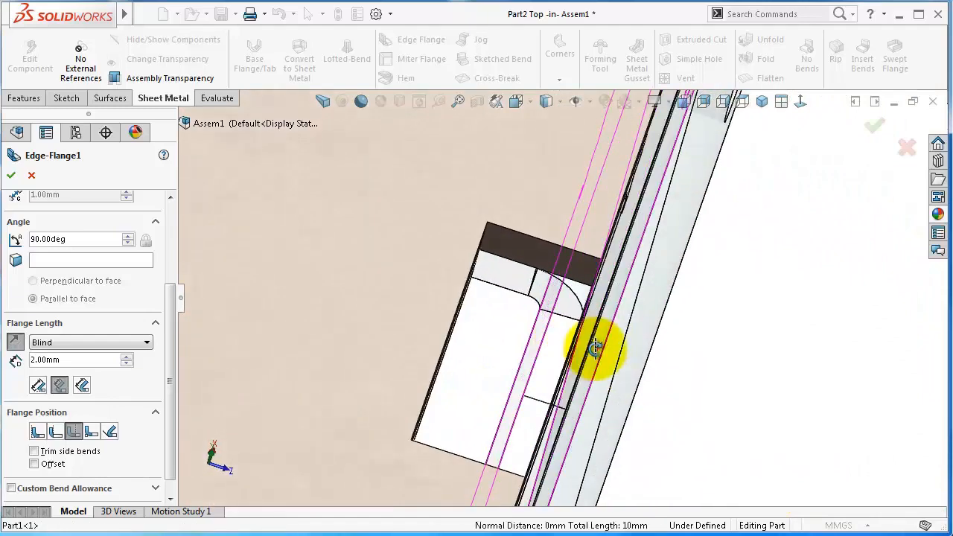
{"action": "left_click", "coordinate": [467, 297]}
{"action": "middle_click_drag", "start_coordinate": [484, 301], "coordinate": [563, 210]}
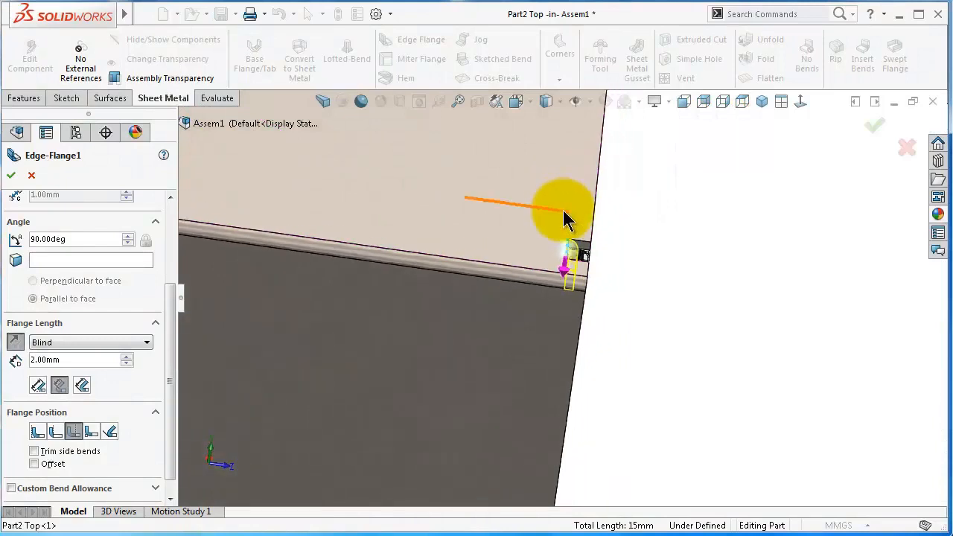
{"action": "scroll", "coordinate": [558, 220], "scroll_direction": "up", "scroll_amount": 2}
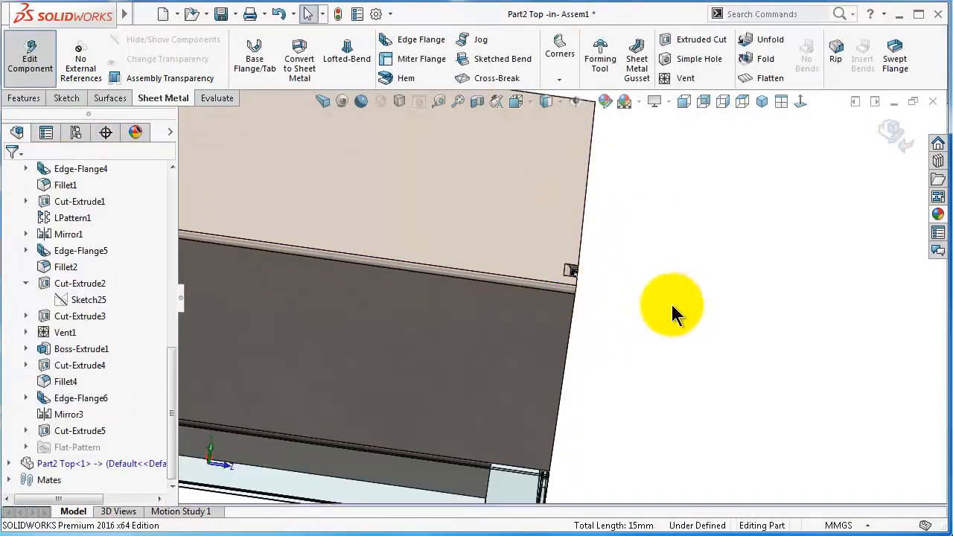
Start a sketch on the top's long side face, view it normal to the plane, and show Hidden Lines Visible
{"action": "middle_click_drag", "start_coordinate": [639, 300], "coordinate": [570, 299]}
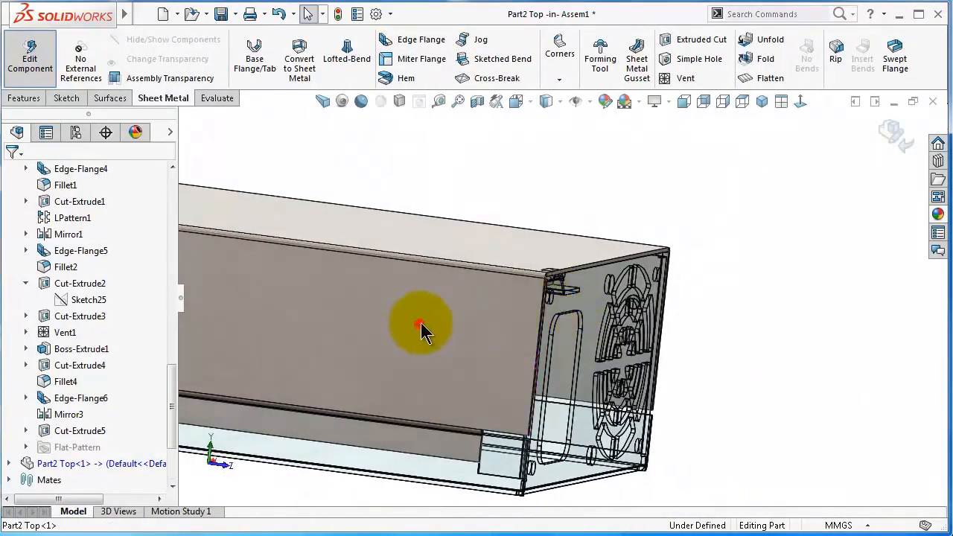
{"action": "left_click", "coordinate": [419, 326]}
{"action": "left_click", "coordinate": [479, 282]}
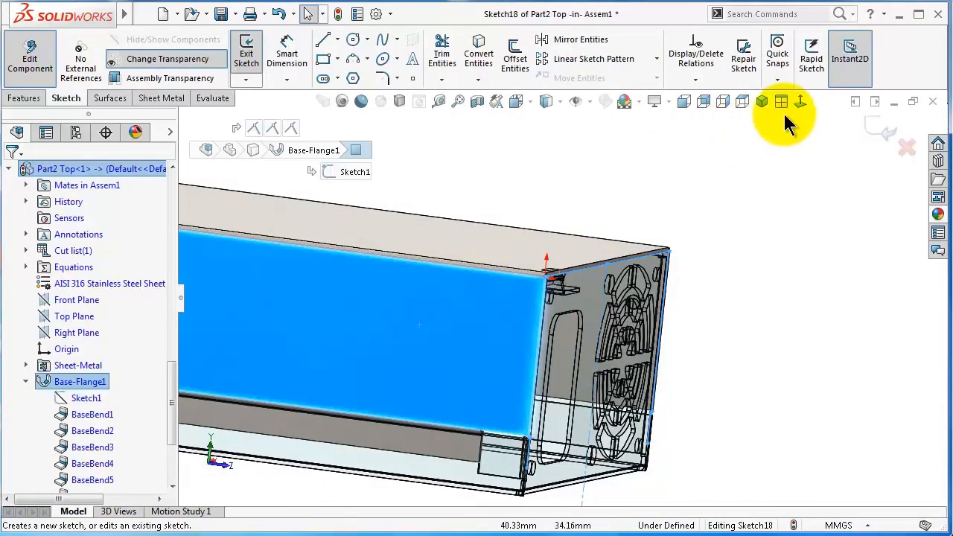
{"action": "left_click", "coordinate": [797, 102]}
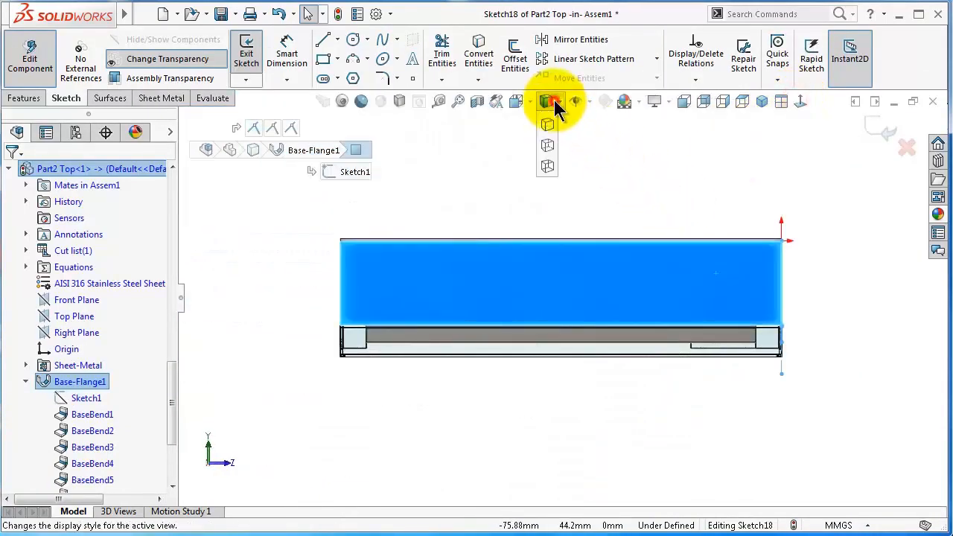
{"action": "left_click", "coordinate": [547, 185]}
{"action": "scroll", "coordinate": [745, 276], "scroll_direction": "down", "scroll_amount": 3}
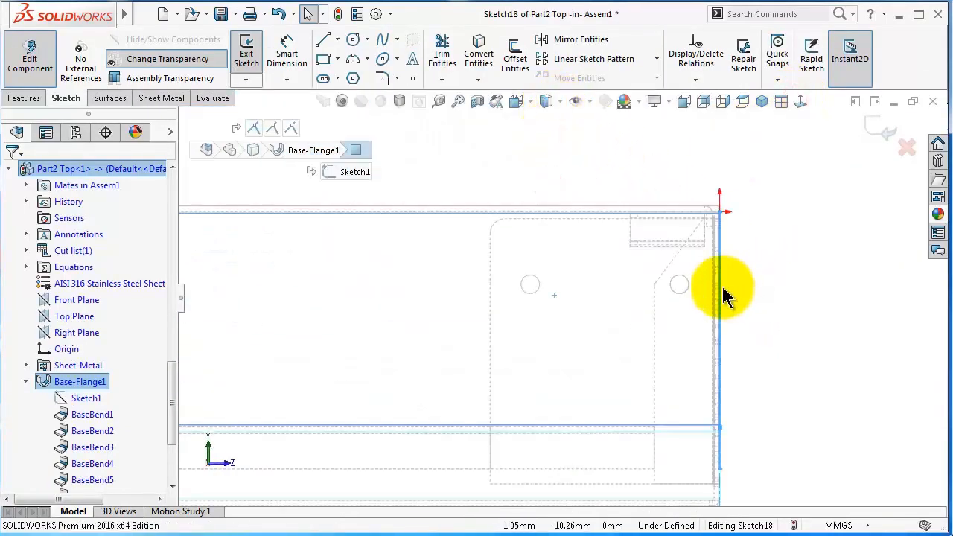
Draw a circle of about 1.2 mm radius over the base hole nearest the end edge that carries the sketch origin
{"action": "left_click", "coordinate": [355, 42]}
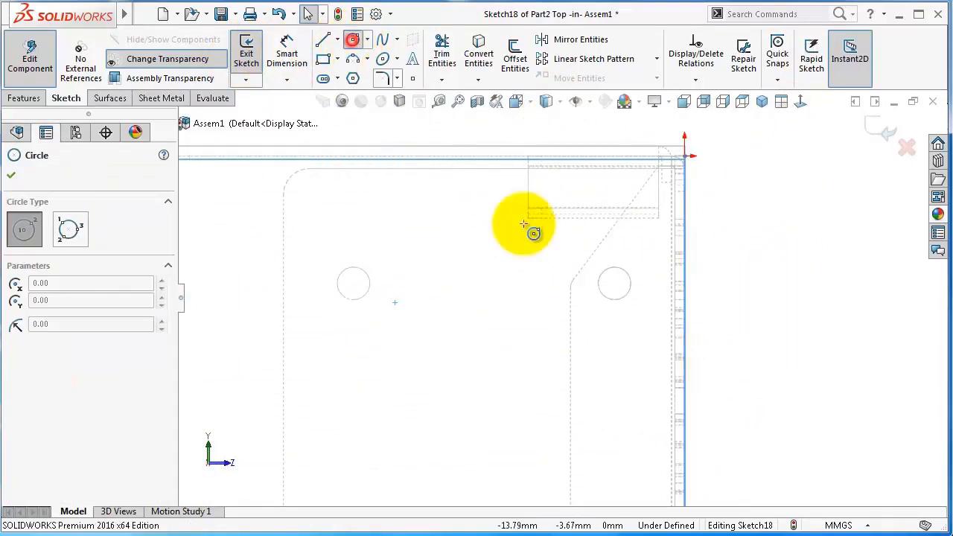
{"action": "left_click", "coordinate": [614, 283]}
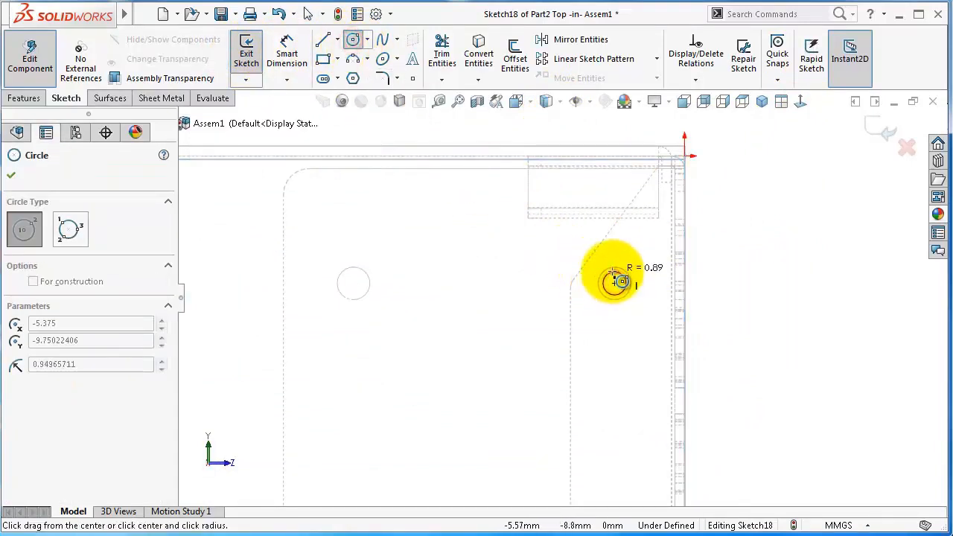
{"action": "scroll", "coordinate": [611, 271], "scroll_direction": "down", "scroll_amount": 2}
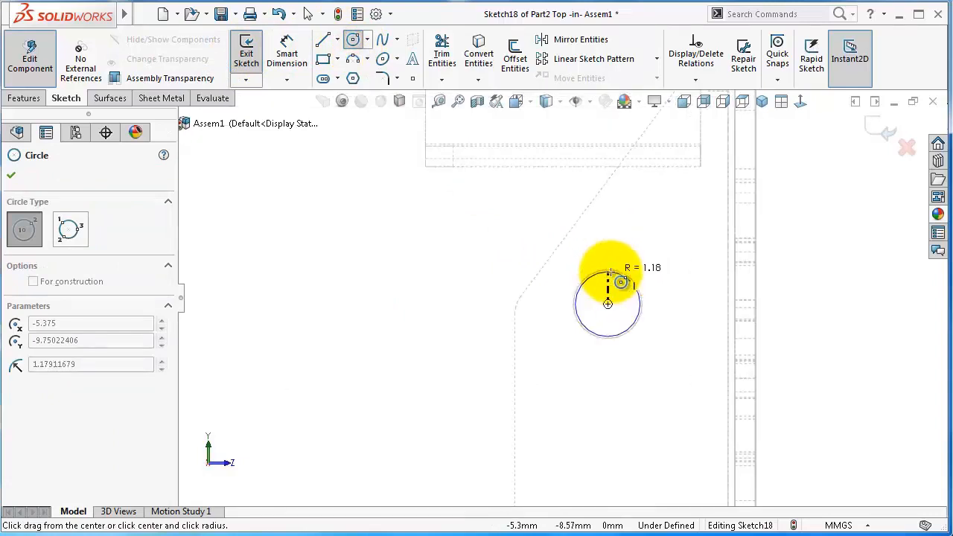
{"action": "left_click", "coordinate": [597, 270]}
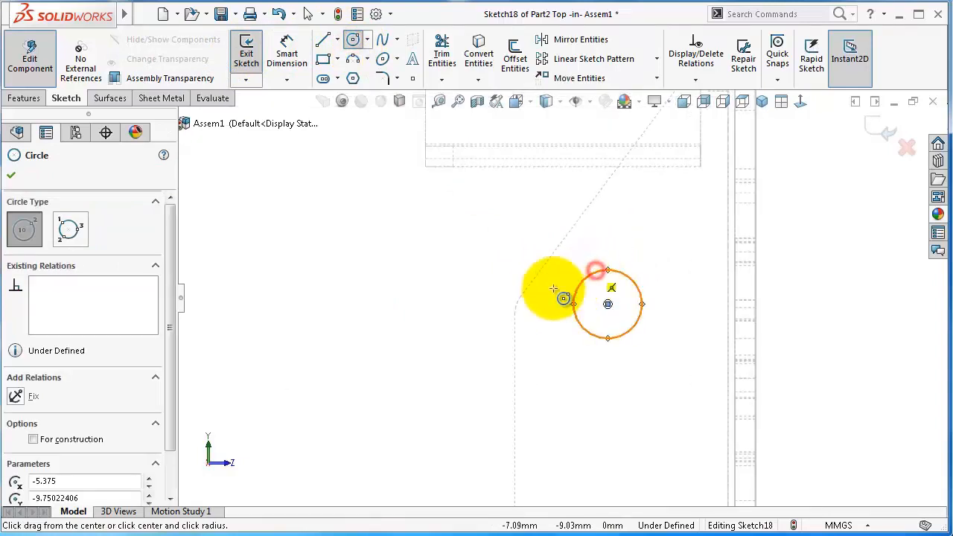
Draw a matching circle over the base's second hole, 20 mm further in from the end edge carrying the sketch origin
{"action": "scroll", "coordinate": [454, 291], "scroll_direction": "up", "scroll_amount": 3}
{"action": "left_click", "coordinate": [403, 311]}
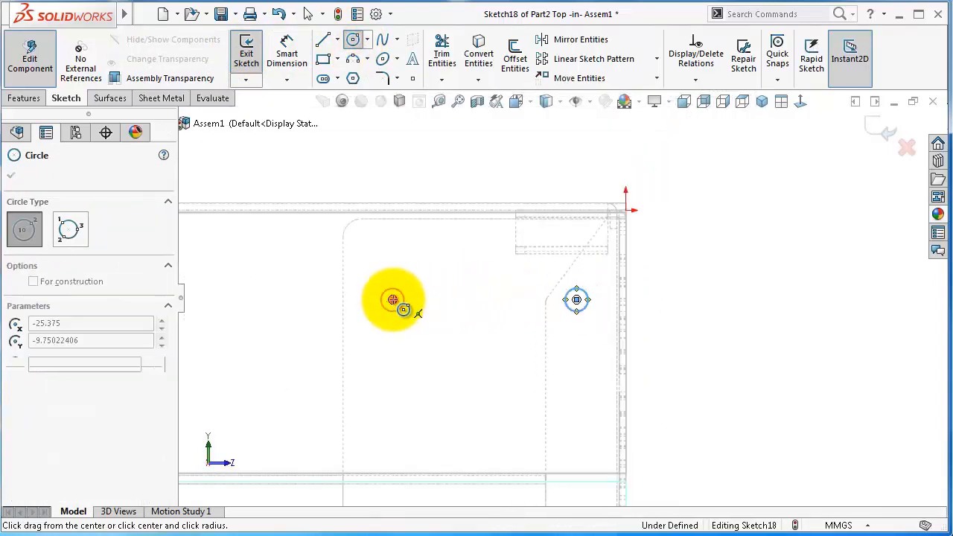
{"action": "left_click", "coordinate": [386, 289]}
Draw a circle over the base hole near the opposite end of the side face and finish the Circle tool
{"action": "scroll", "coordinate": [373, 342], "scroll_direction": "up", "scroll_amount": 5}
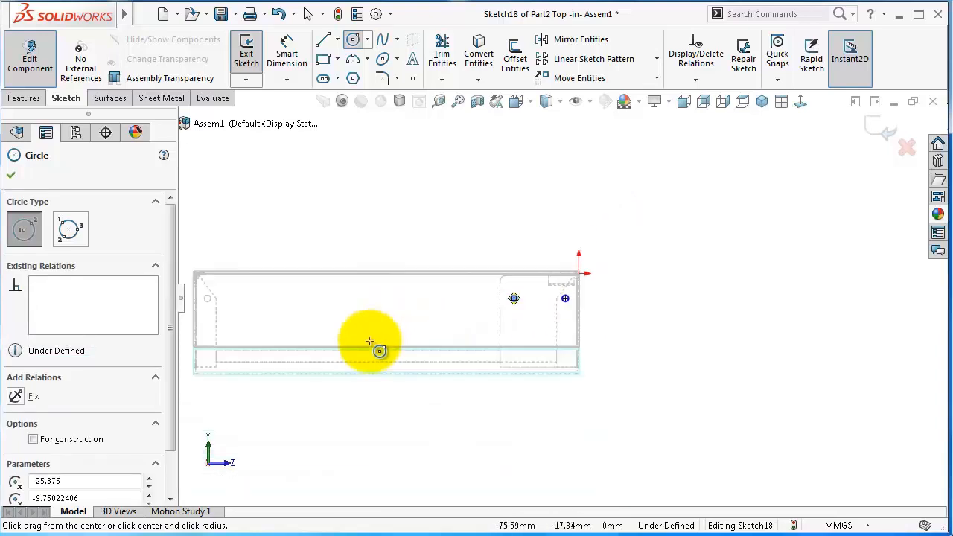
{"action": "scroll", "coordinate": [344, 311], "scroll_direction": "down", "scroll_amount": 6}
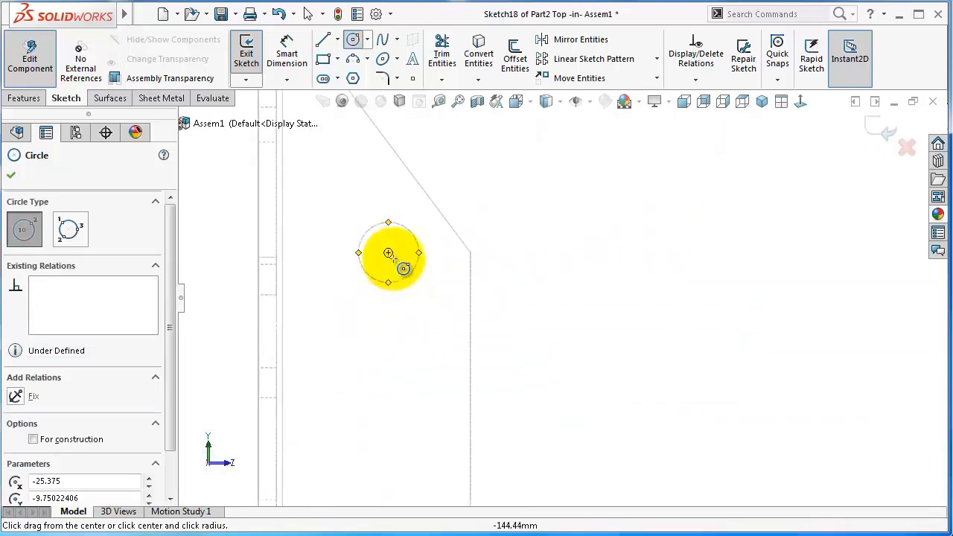
{"action": "left_click", "coordinate": [385, 248]}
{"action": "left_click", "coordinate": [370, 225]}
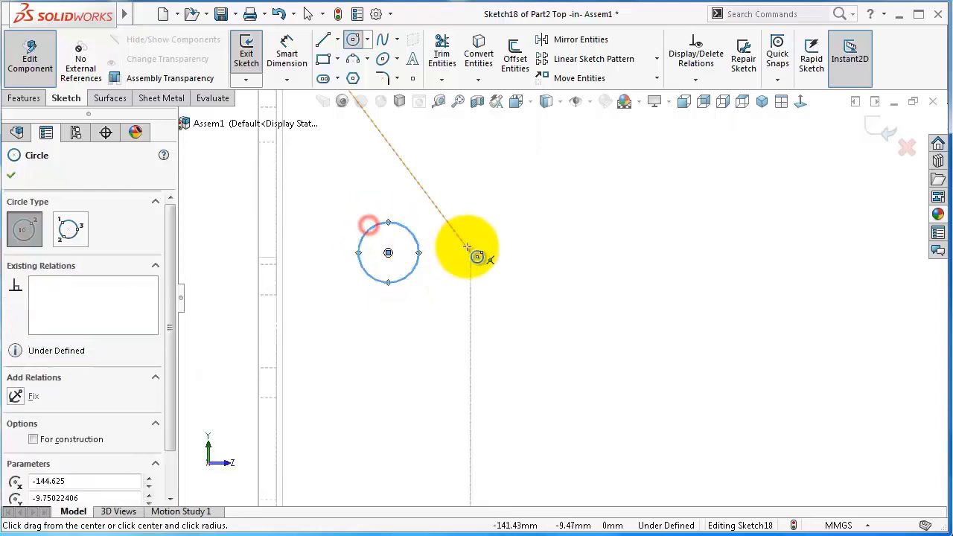
{"action": "key", "text": "Escape"}
Apply Fully Define Sketch to all entities, calculating both relations and dimensions for the three circles
{"action": "scroll", "coordinate": [422, 253], "scroll_direction": "down", "scroll_amount": 2}
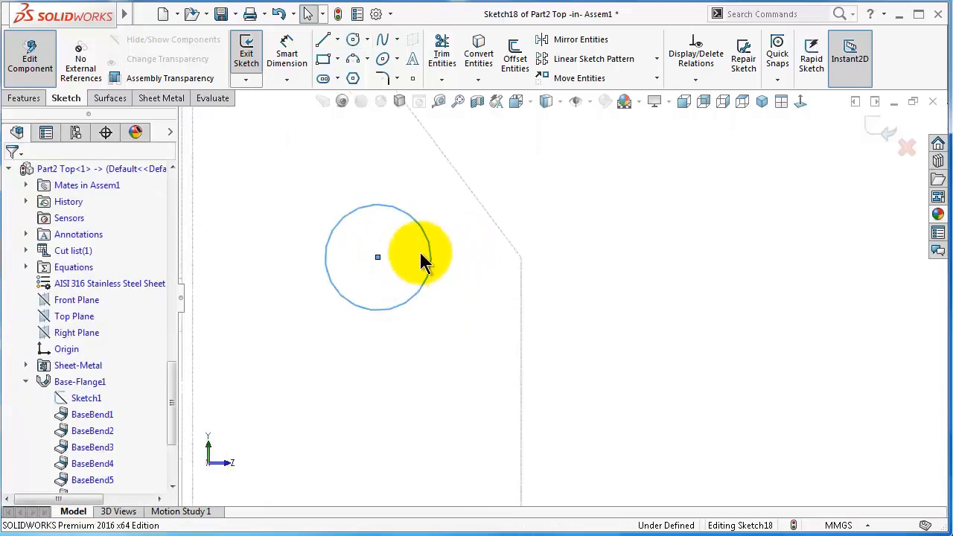
{"action": "scroll", "coordinate": [404, 255], "scroll_direction": "up", "scroll_amount": 4}
{"action": "left_click", "coordinate": [347, 264]}
{"action": "scroll", "coordinate": [418, 261], "scroll_direction": "down", "scroll_amount": 2}
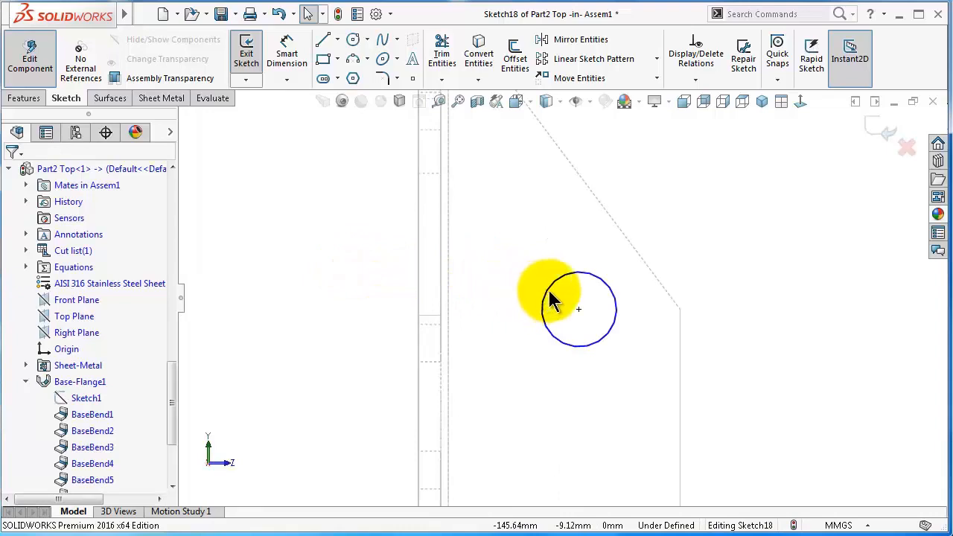
{"action": "left_click", "coordinate": [548, 296]}
{"action": "left_click", "coordinate": [354, 284]}
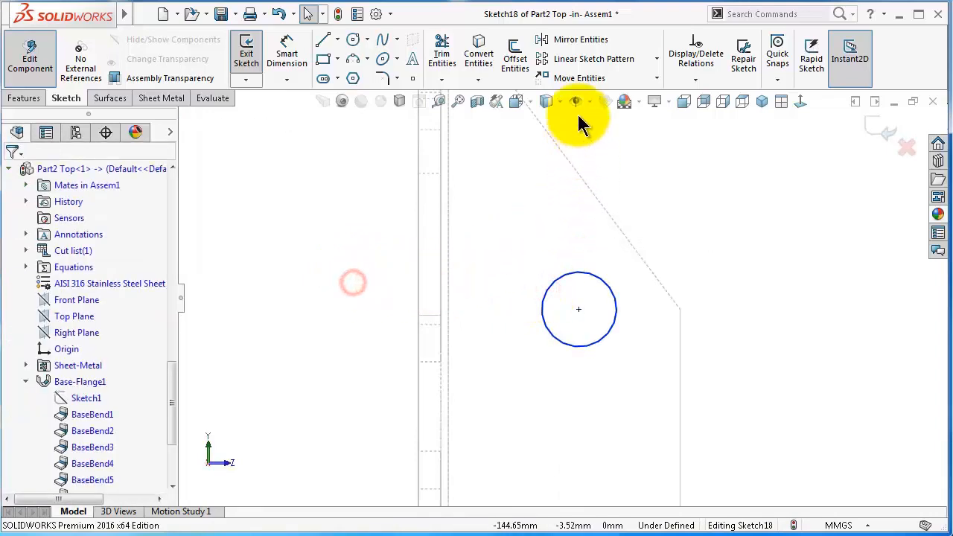
{"action": "left_click", "coordinate": [696, 80]}
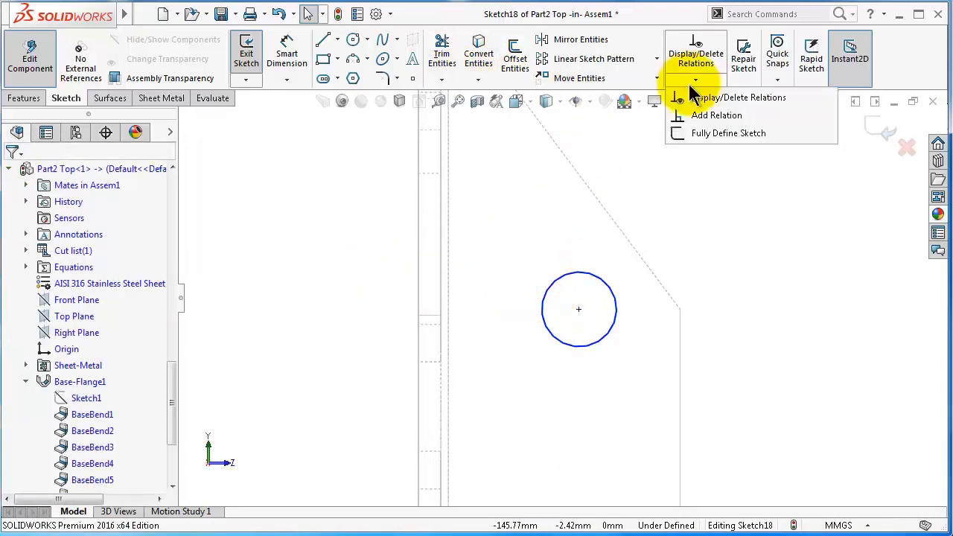
{"action": "left_click", "coordinate": [692, 133]}
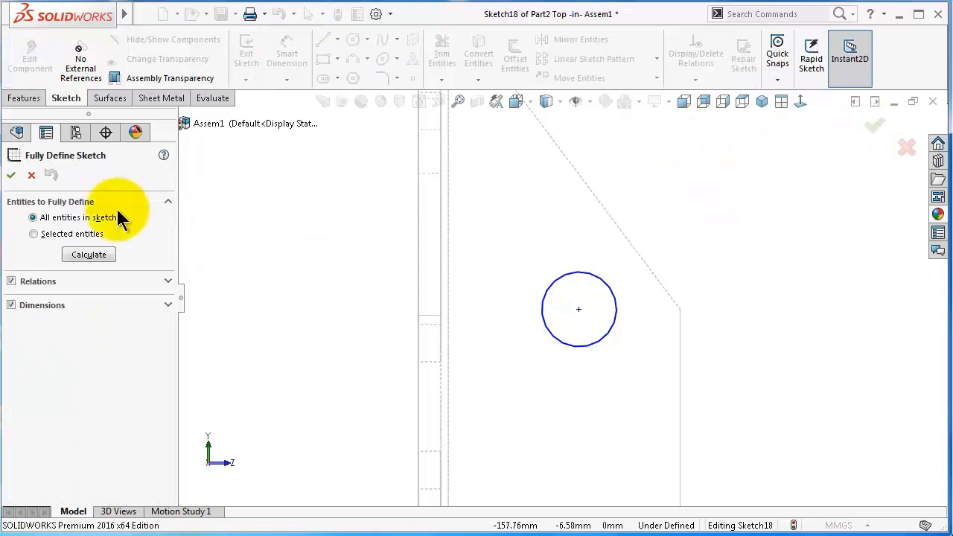
{"action": "left_click", "coordinate": [87, 256]}
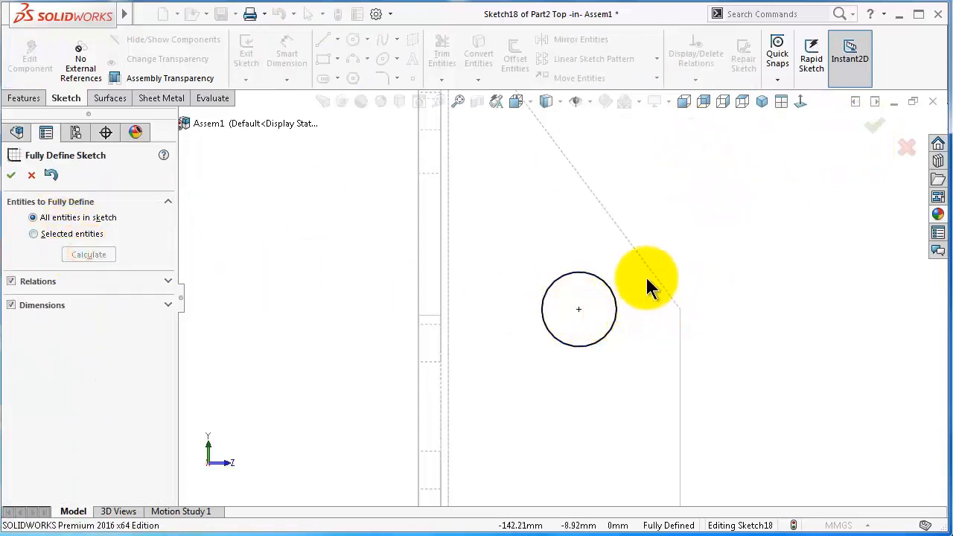
{"action": "left_click", "coordinate": [873, 129]}
Extrude-cut the three circles Through All to make the side holes in the sheet metal top
{"action": "scroll", "coordinate": [830, 195], "scroll_direction": "up", "scroll_amount": 9}
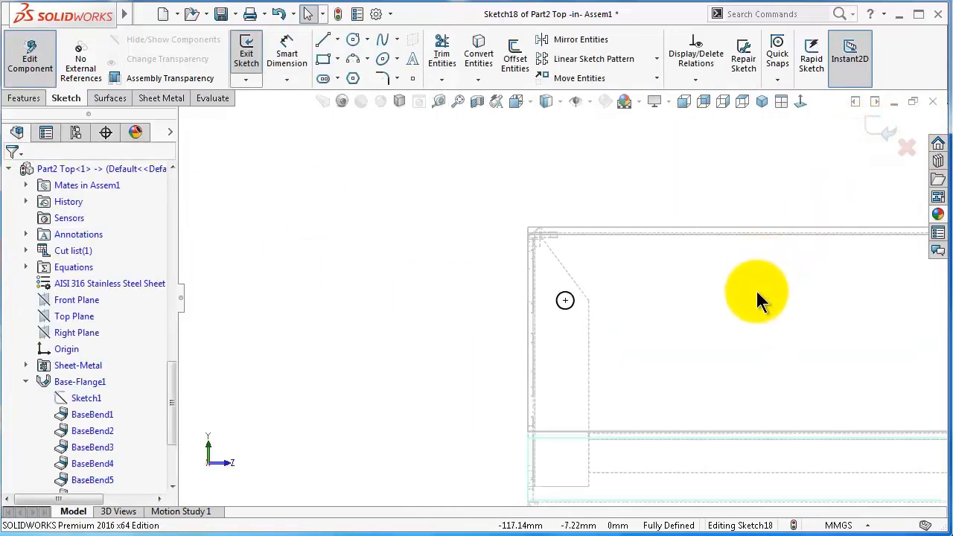
{"action": "scroll", "coordinate": [799, 316], "scroll_direction": "down", "scroll_amount": 6}
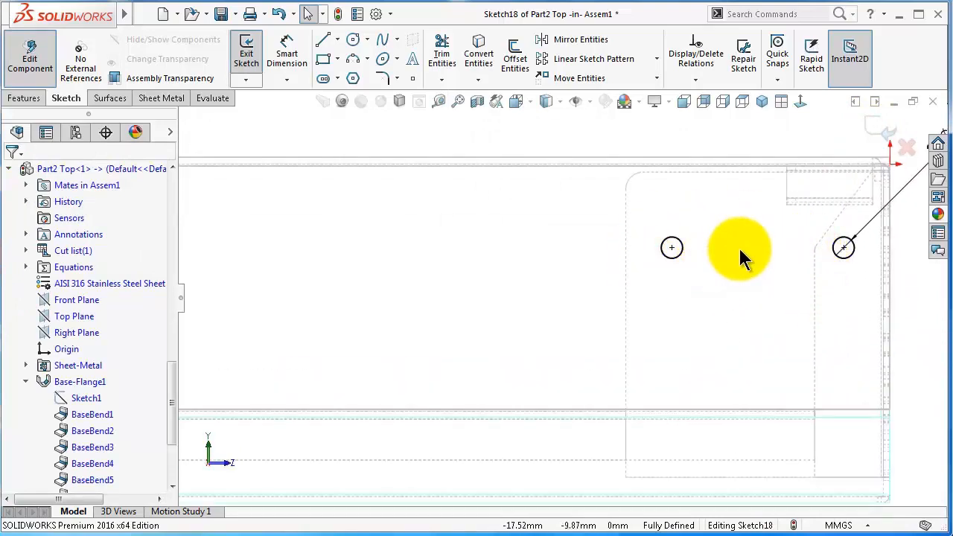
{"action": "scroll", "coordinate": [740, 255], "scroll_direction": "up", "scroll_amount": 2}
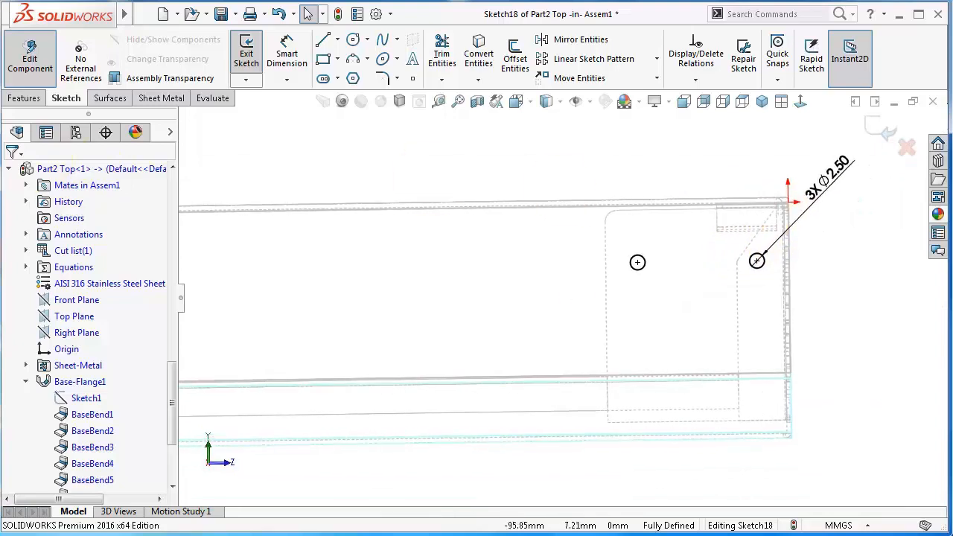
{"action": "left_click", "coordinate": [23, 98]}
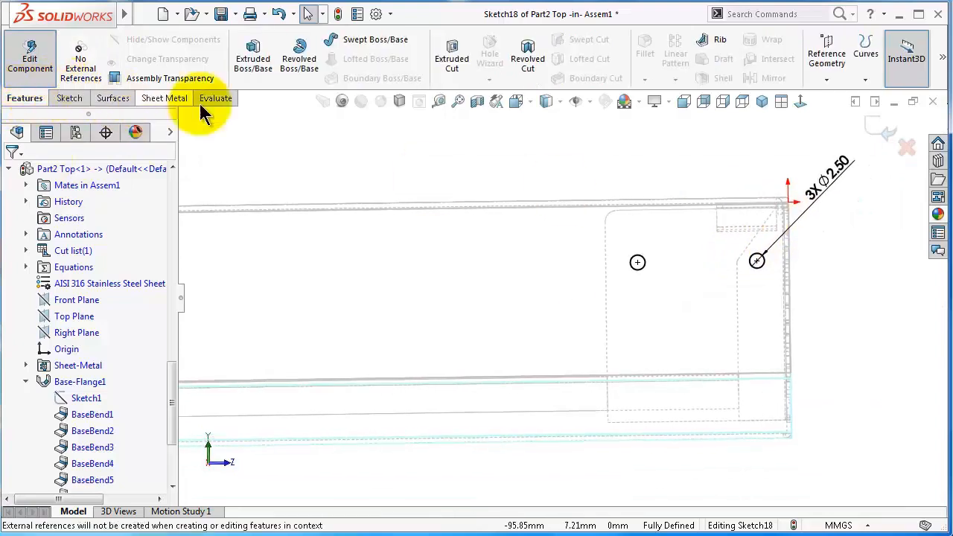
{"action": "left_click", "coordinate": [450, 59]}
{"action": "left_click", "coordinate": [54, 266]}
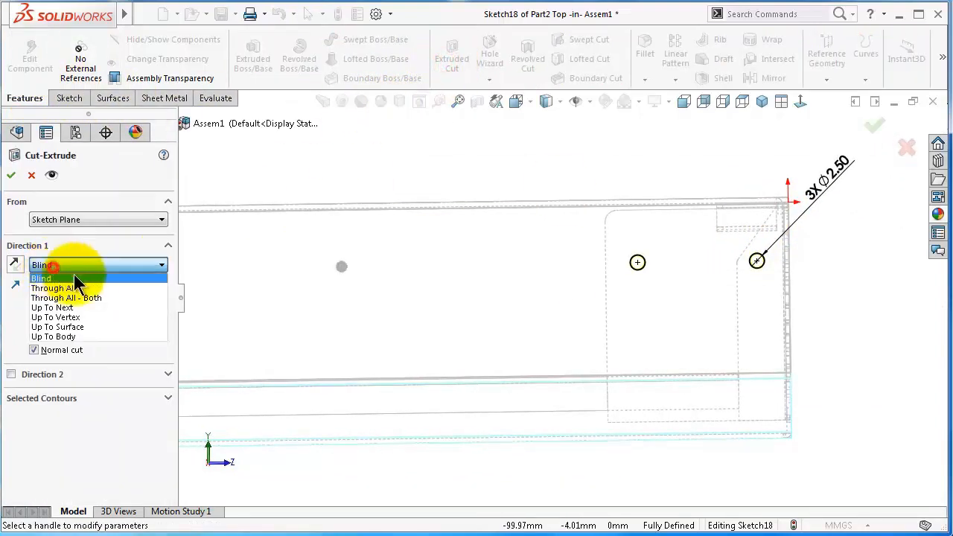
{"action": "left_click", "coordinate": [85, 289]}
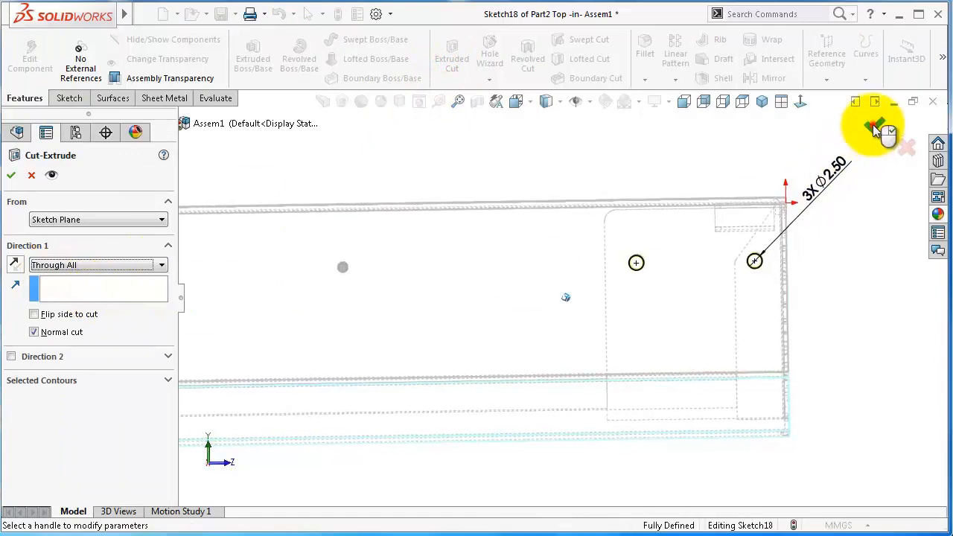
{"action": "left_click", "coordinate": [871, 128]}
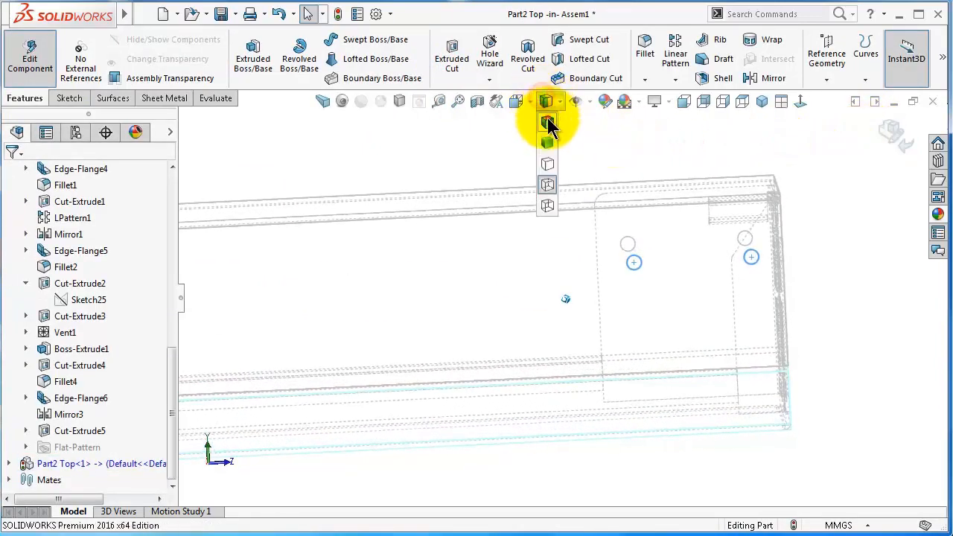
Set the display style back to Shaded With Edges and inspect the new side holes against the base
{"action": "left_click", "coordinate": [547, 123]}
{"action": "middle_click_drag", "start_coordinate": [781, 283], "coordinate": [764, 243]}
{"action": "scroll", "coordinate": [765, 243], "scroll_direction": "down", "scroll_amount": 3}
{"action": "middle_click_drag", "start_coordinate": [696, 255], "coordinate": [607, 291]}
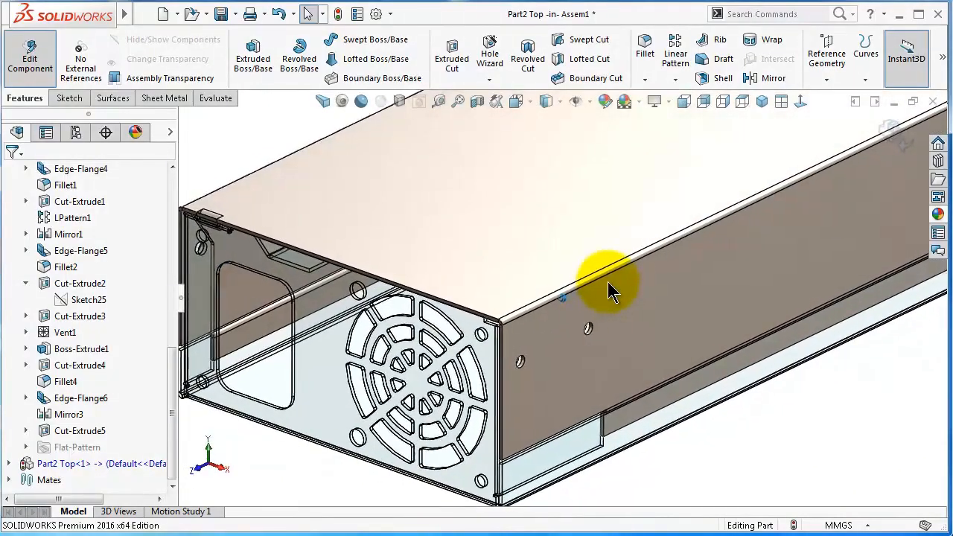
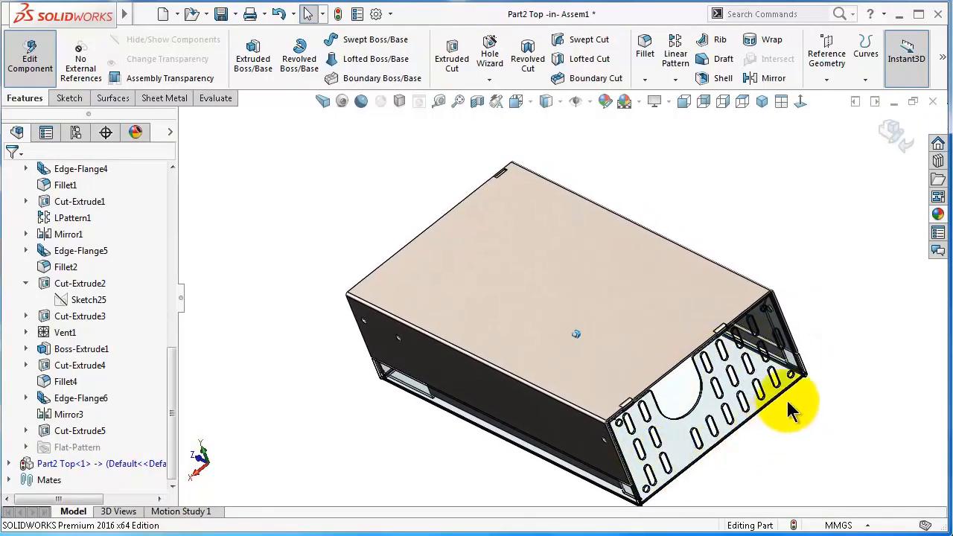
Start a sketch on the large outer face of the sheet metal top and view it normal to the plane
{"action": "left_click", "coordinate": [654, 336]}
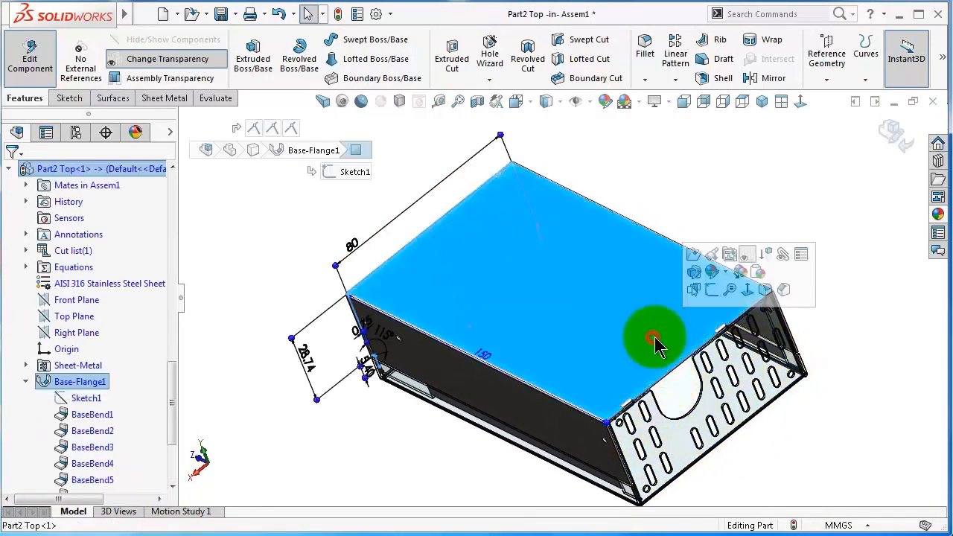
{"action": "left_click", "coordinate": [710, 292]}
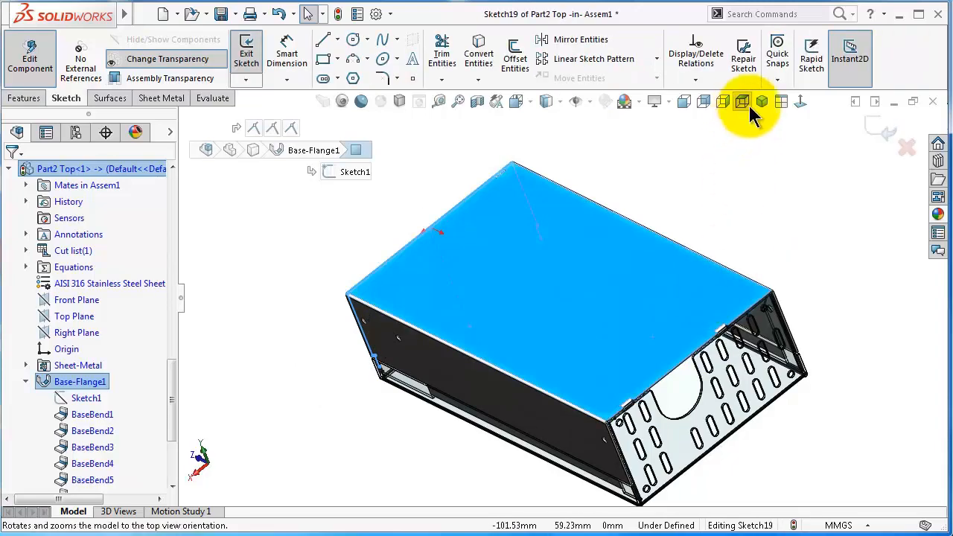
{"action": "left_click", "coordinate": [799, 102]}
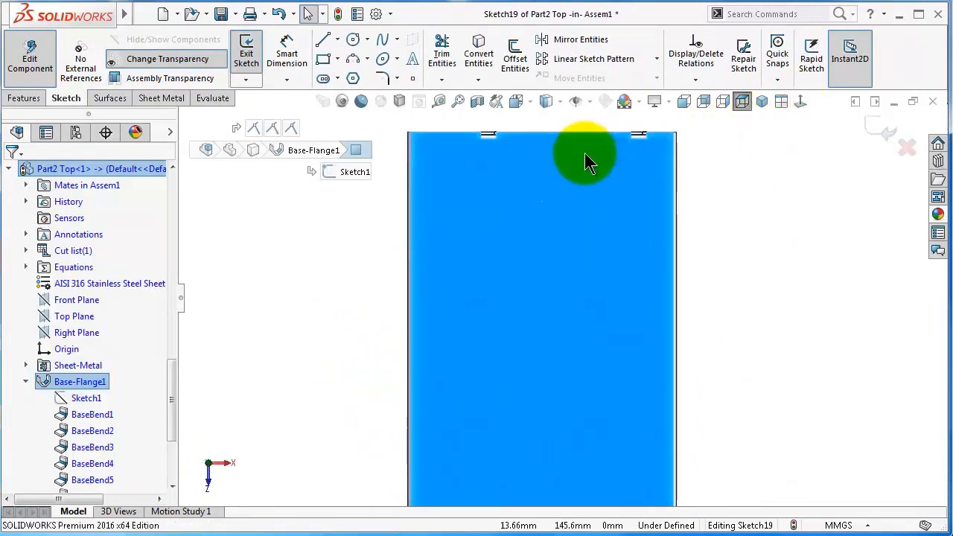
Draw a vertical centerline about 221 mm long through the sketch origin, running lengthwise past the slotted end of the face
{"action": "left_click", "coordinate": [333, 41]}
{"action": "left_click", "coordinate": [345, 76]}
{"action": "scroll", "coordinate": [570, 328], "scroll_direction": "up", "scroll_amount": 2}
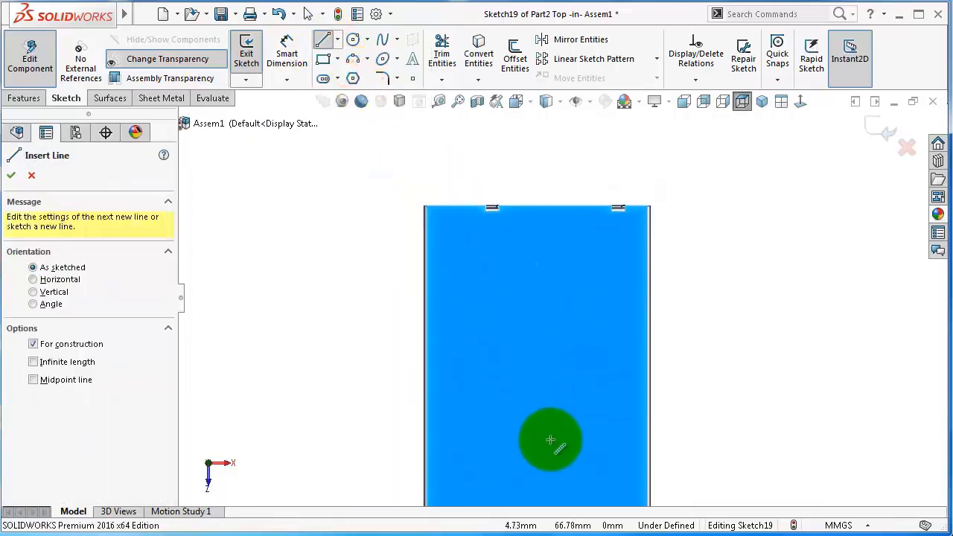
{"action": "scroll", "coordinate": [551, 440], "scroll_direction": "up", "scroll_amount": 6}
{"action": "left_click_drag", "start_coordinate": [550, 423], "coordinate": [550, 212]}
{"action": "left_click", "coordinate": [487, 214]}
Sketch a vertical centerpoint straight slot about 17.6 mm between centers and 7.5 mm wide beside the centerline near the slotted end
{"action": "scroll", "coordinate": [527, 320], "scroll_direction": "down", "scroll_amount": 8}
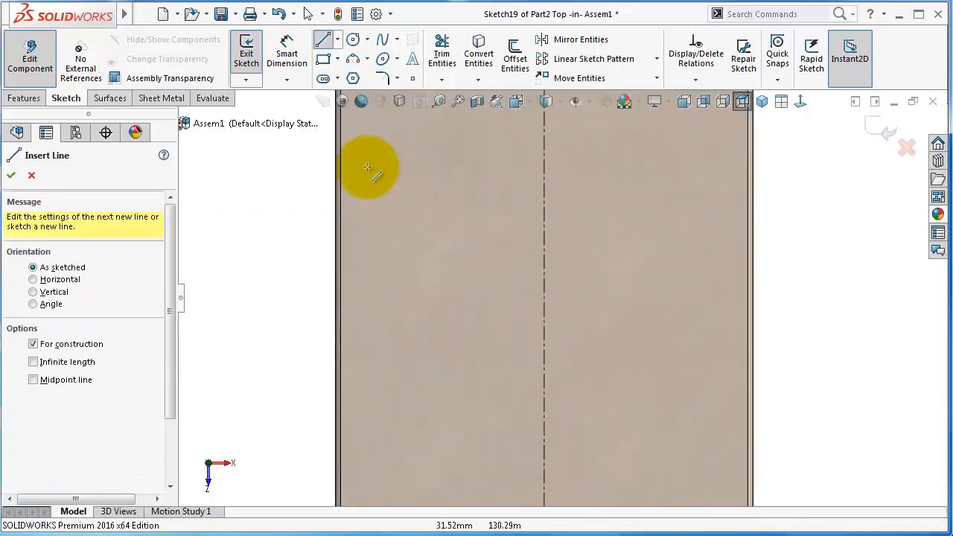
{"action": "left_click", "coordinate": [325, 79]}
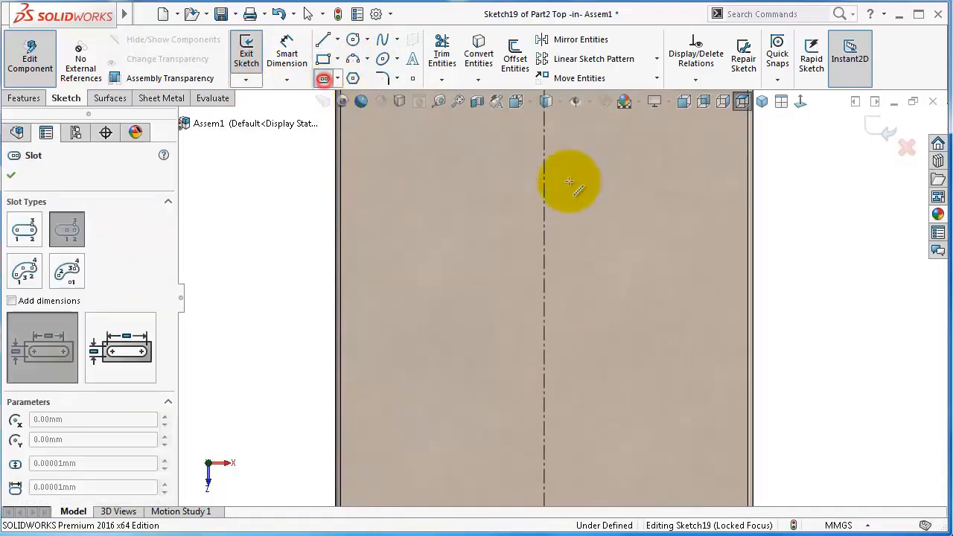
{"action": "scroll", "coordinate": [567, 187], "scroll_direction": "up", "scroll_amount": 3}
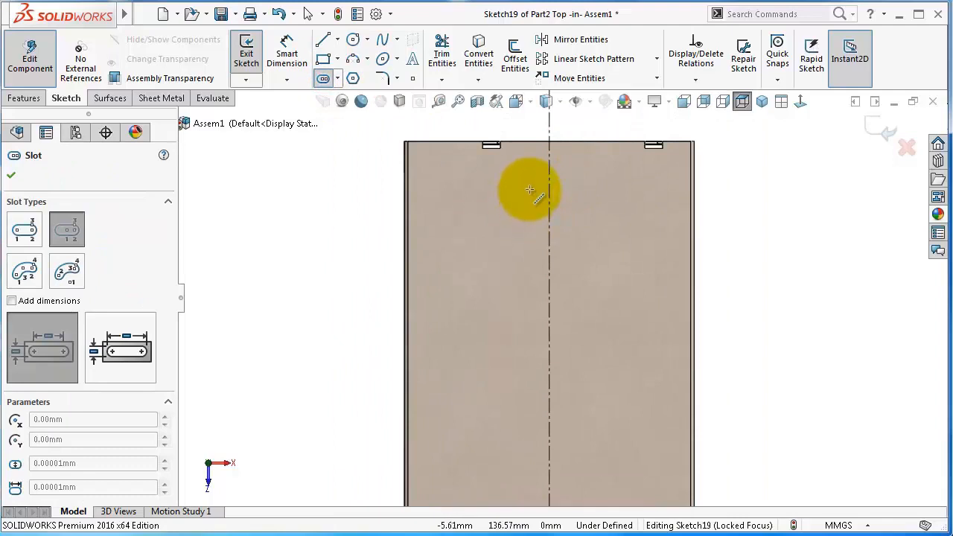
{"action": "left_click", "coordinate": [530, 190]}
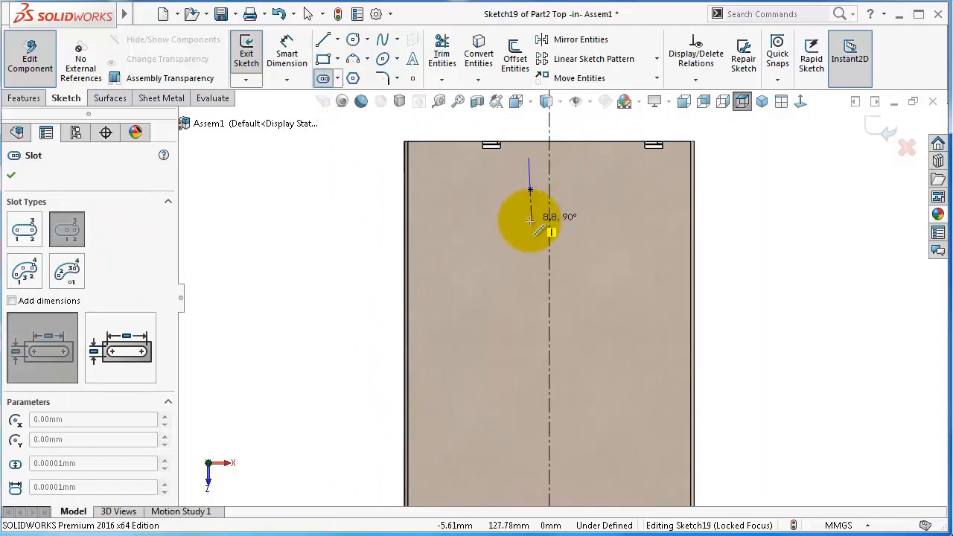
{"action": "left_click", "coordinate": [528, 221]}
{"action": "left_click", "coordinate": [515, 216]}
Dimension the slot's center-to-center length as 10 mm
{"action": "right_click", "coordinate": [481, 285]}
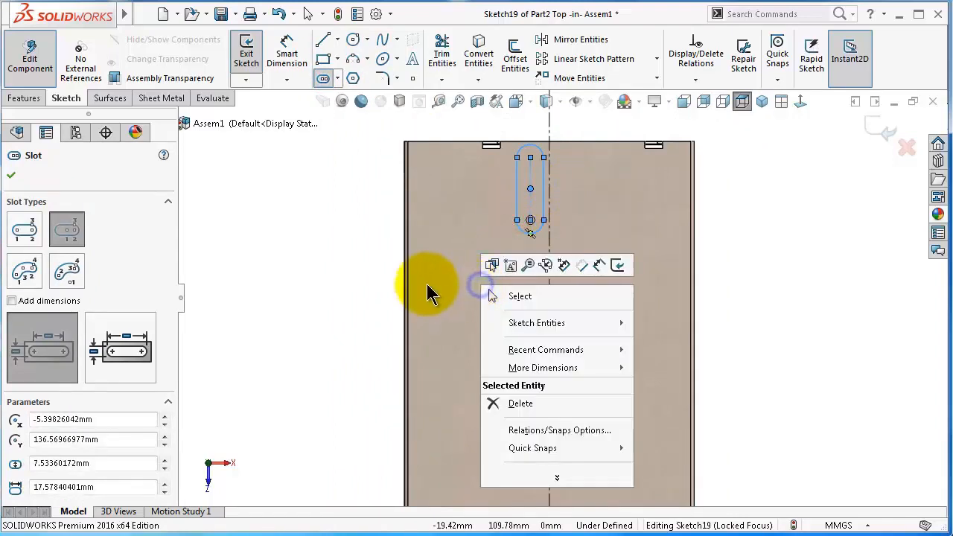
{"action": "left_click", "coordinate": [600, 265]}
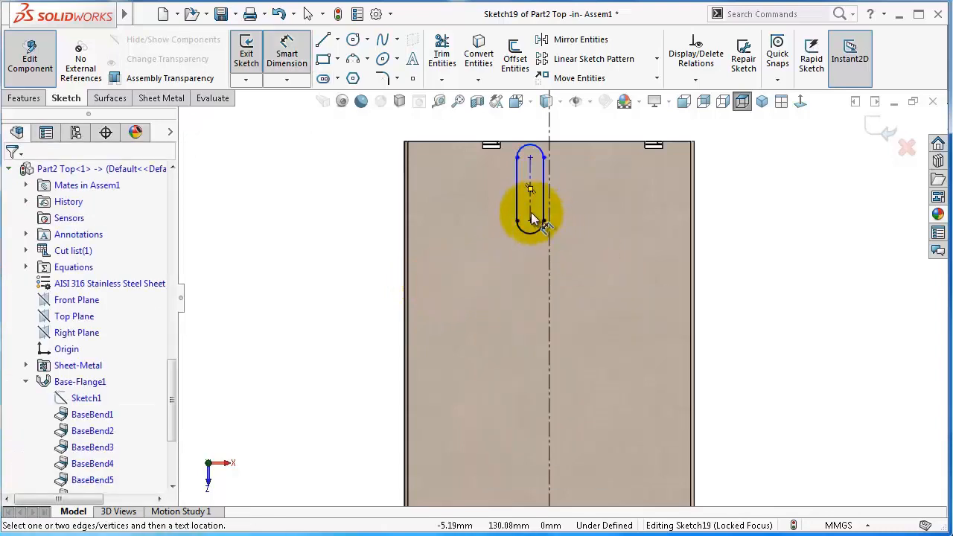
{"action": "left_click", "coordinate": [530, 217]}
{"action": "left_click", "coordinate": [448, 215]}
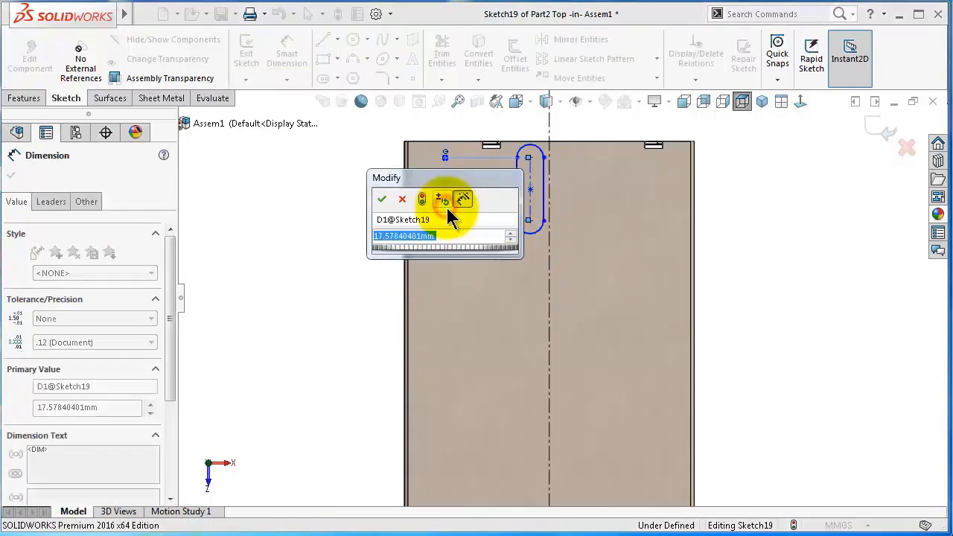
{"action": "key", "text": "Return"}
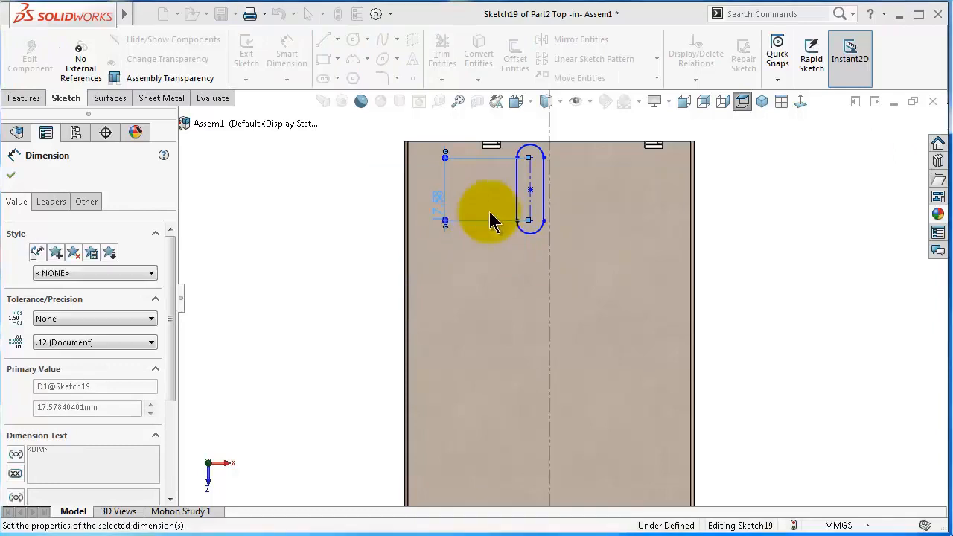
Dimension the distance from the slot's center point to the vertical centerline as 5 mm
{"action": "scroll", "coordinate": [559, 183], "scroll_direction": "down", "scroll_amount": 1}
{"action": "left_click", "coordinate": [546, 213]}
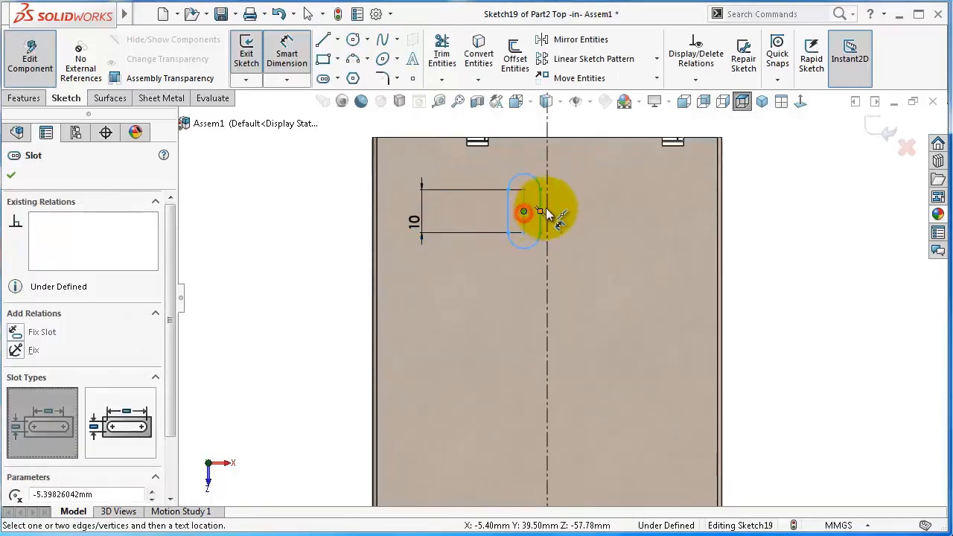
{"action": "left_click", "coordinate": [548, 210]}
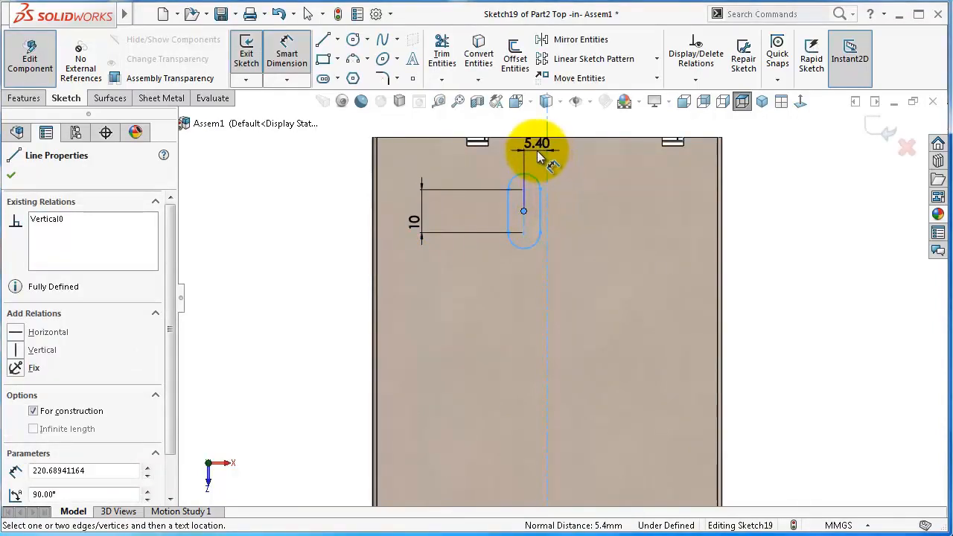
{"action": "left_click", "coordinate": [535, 153]}
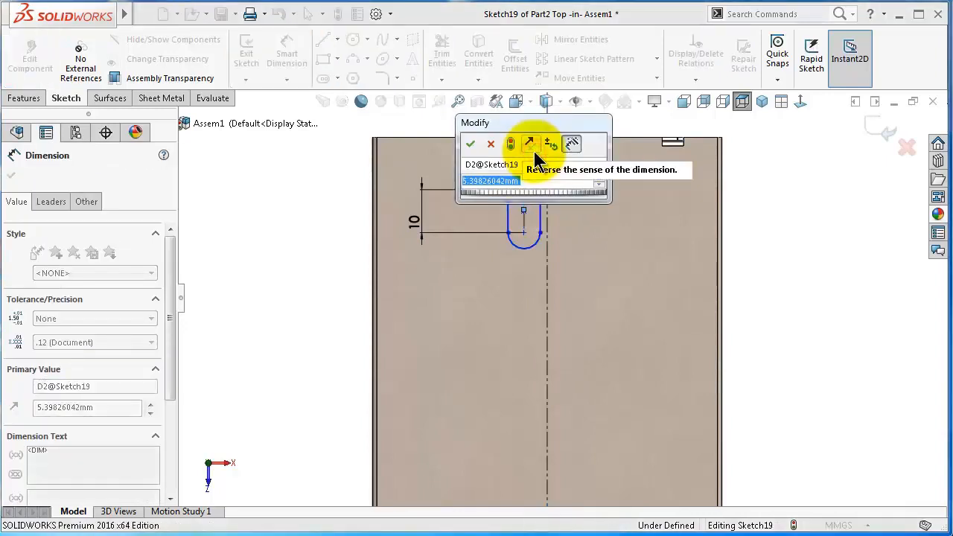
{"action": "type", "text": "5"}
{"action": "key", "text": "Return"}
{"action": "scroll", "coordinate": [563, 207], "scroll_direction": "up", "scroll_amount": 3}
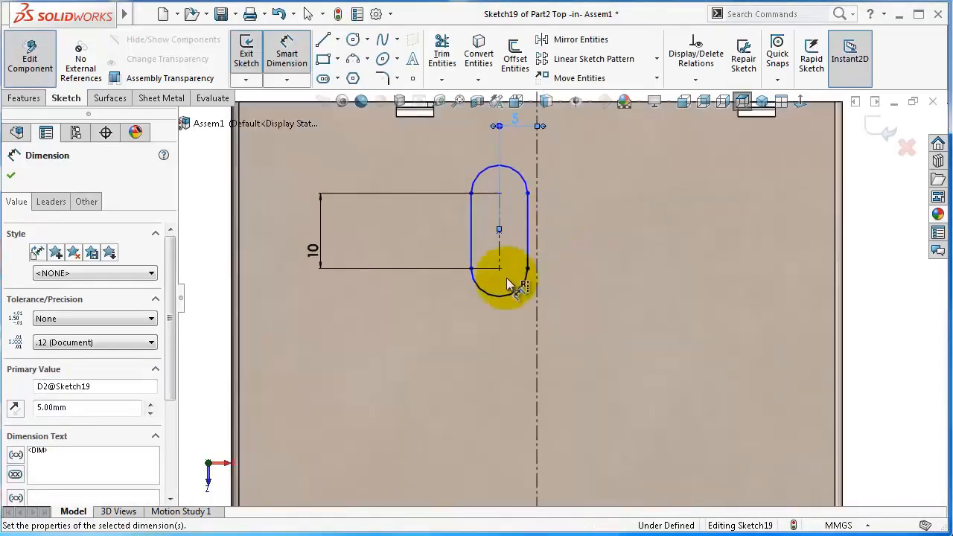
Dimension the slot's end arc radius as 1.25 mm
{"action": "left_click", "coordinate": [513, 294]}
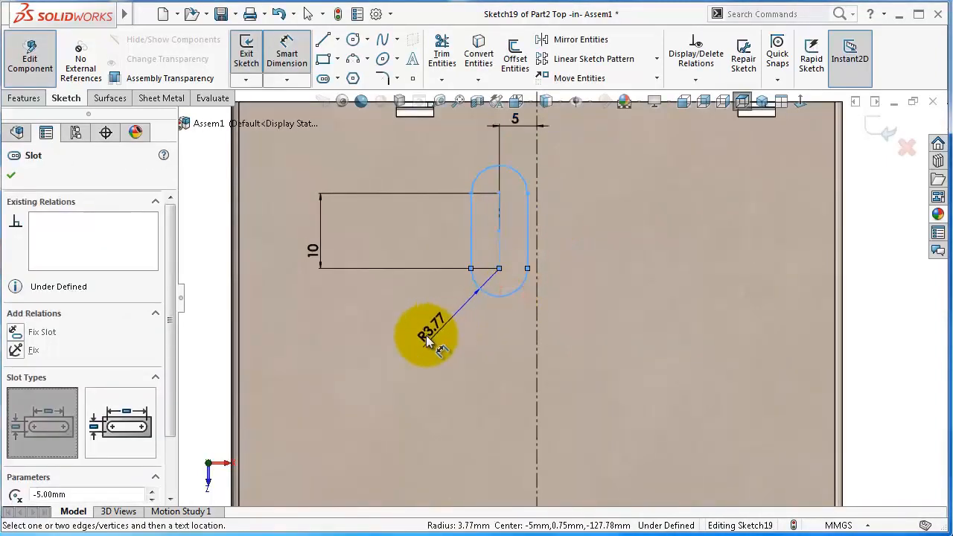
{"action": "left_click", "coordinate": [426, 335]}
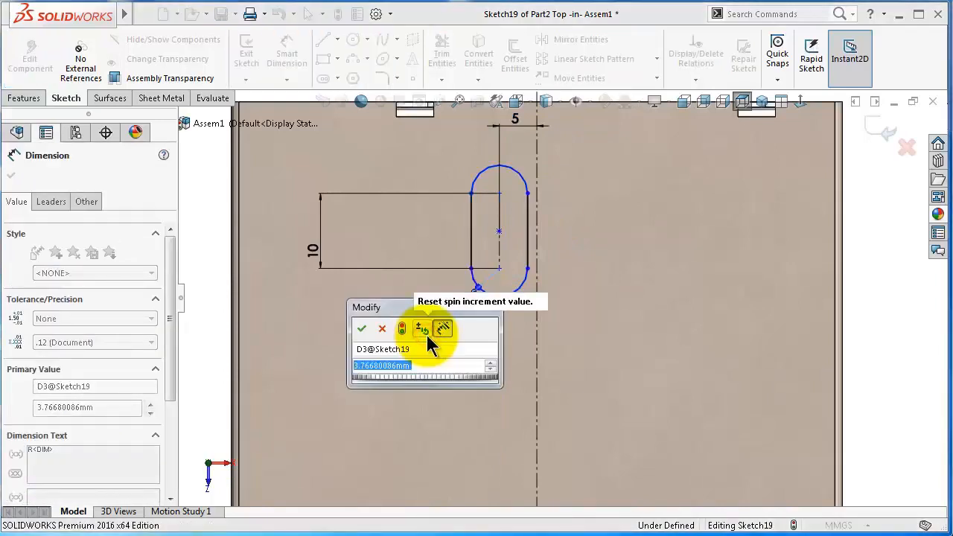
{"action": "type", "text": "2.5"}
{"action": "key", "text": "Return"}
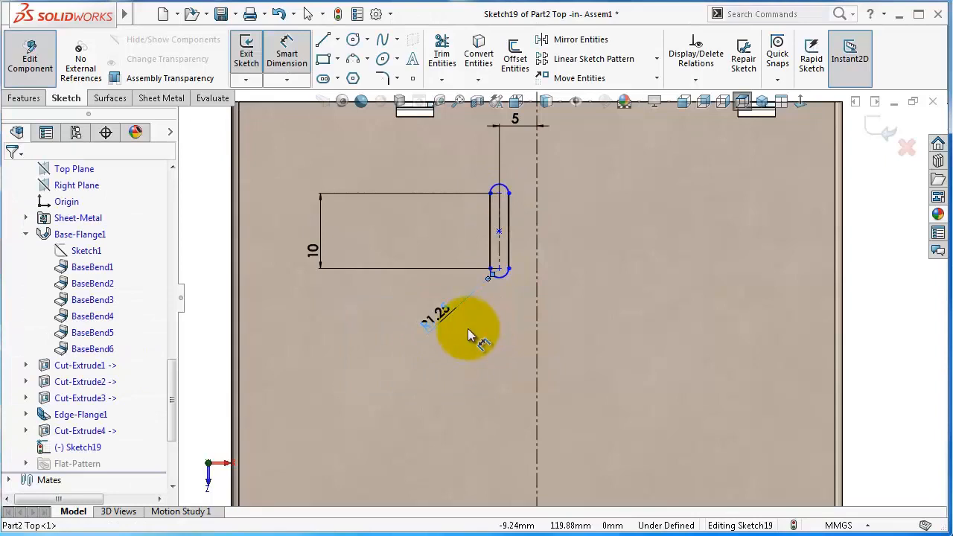
{"action": "left_click", "coordinate": [467, 327]}
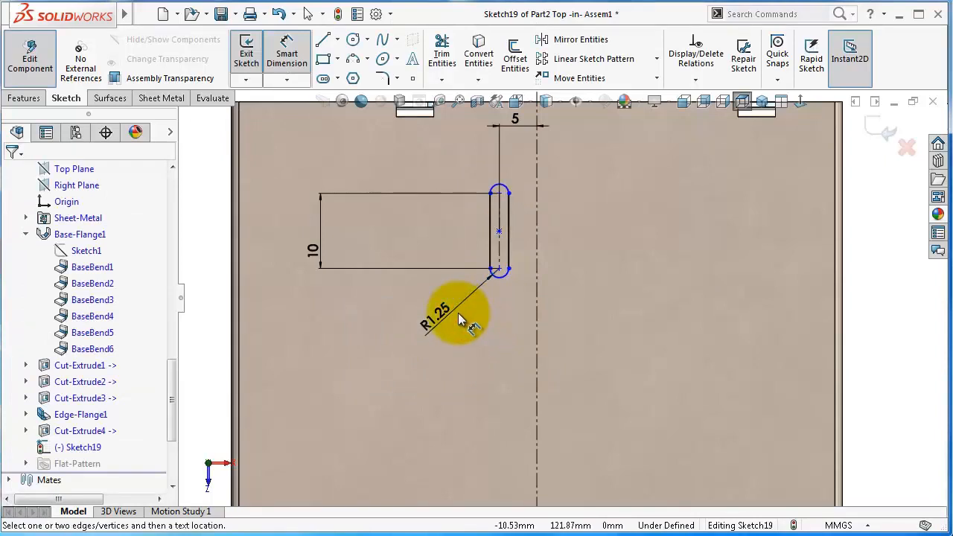
Dimension the distance from the slot's center point to the slotted end edge of the face as 21.5 mm
{"action": "key", "text": "z"}
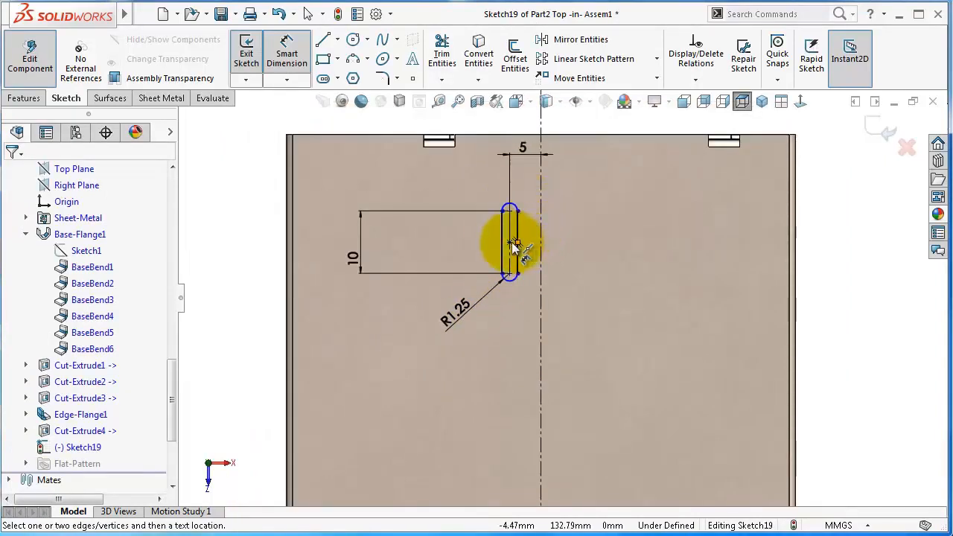
{"action": "left_click", "coordinate": [510, 249]}
{"action": "left_click", "coordinate": [513, 136]}
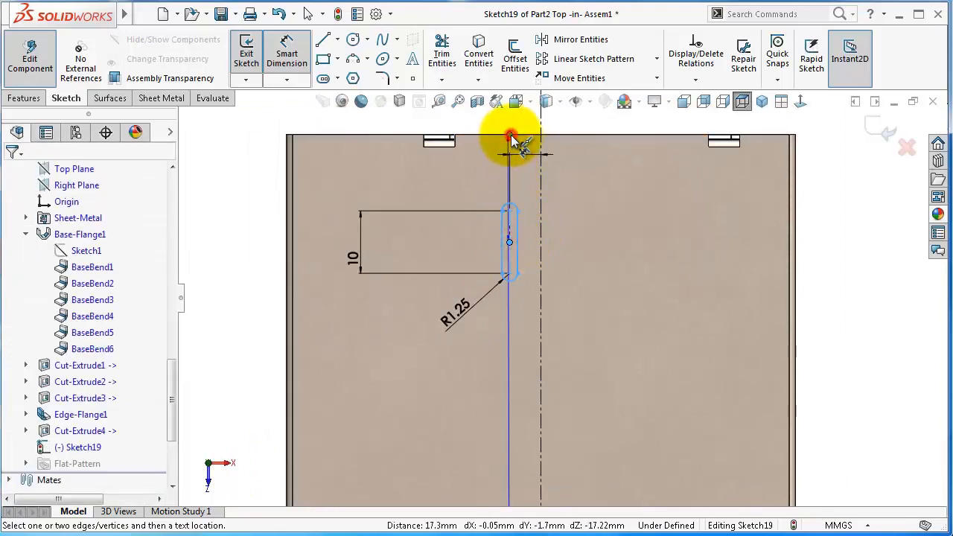
{"action": "left_click", "coordinate": [382, 163]}
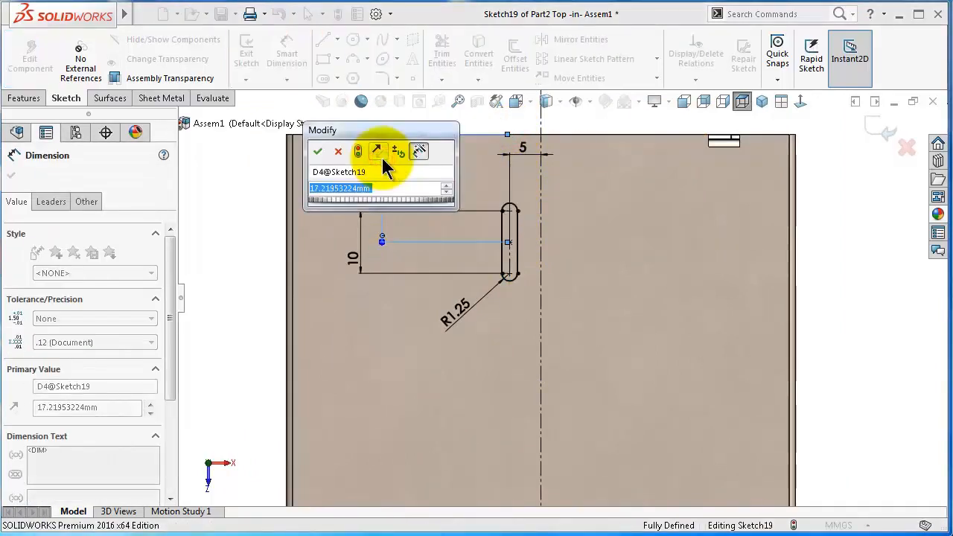
{"action": "type", "text": "21.5"}
{"action": "key", "text": "Return"}
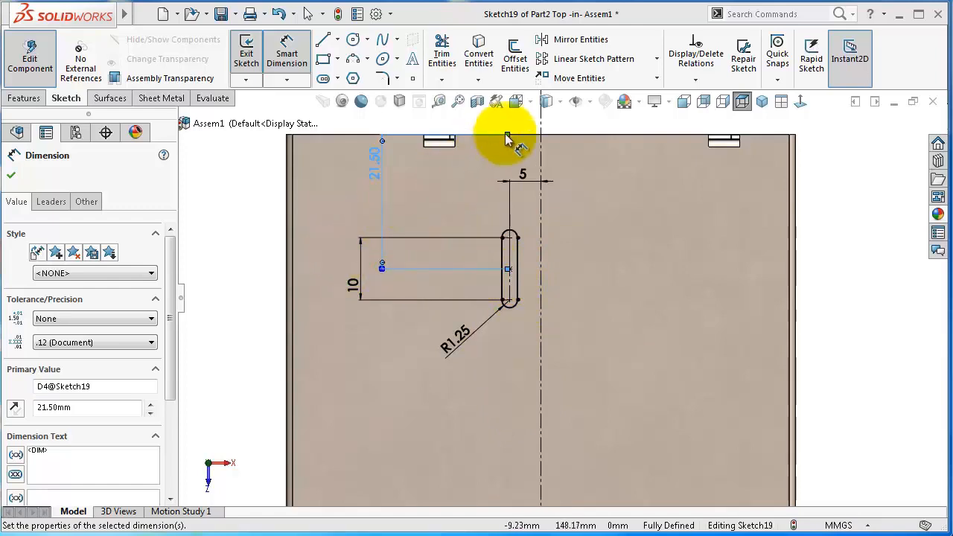
Set up a linear sketch pattern with 7 instances at 5 mm along X and 3 instances at 16 mm along Y
{"action": "left_click", "coordinate": [586, 58]}
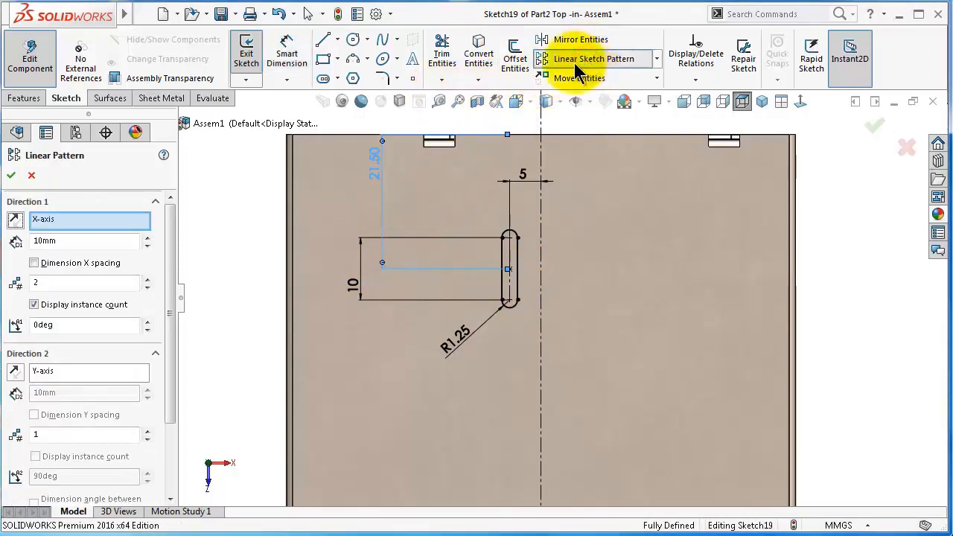
{"action": "double_click", "coordinate": [123, 283]}
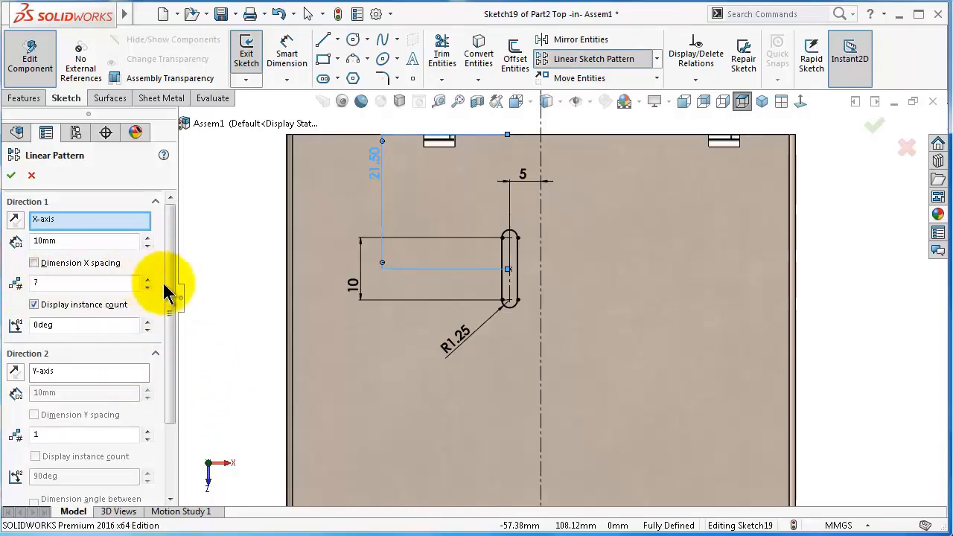
{"action": "scroll", "coordinate": [164, 283], "scroll_direction": "down", "scroll_amount": 3}
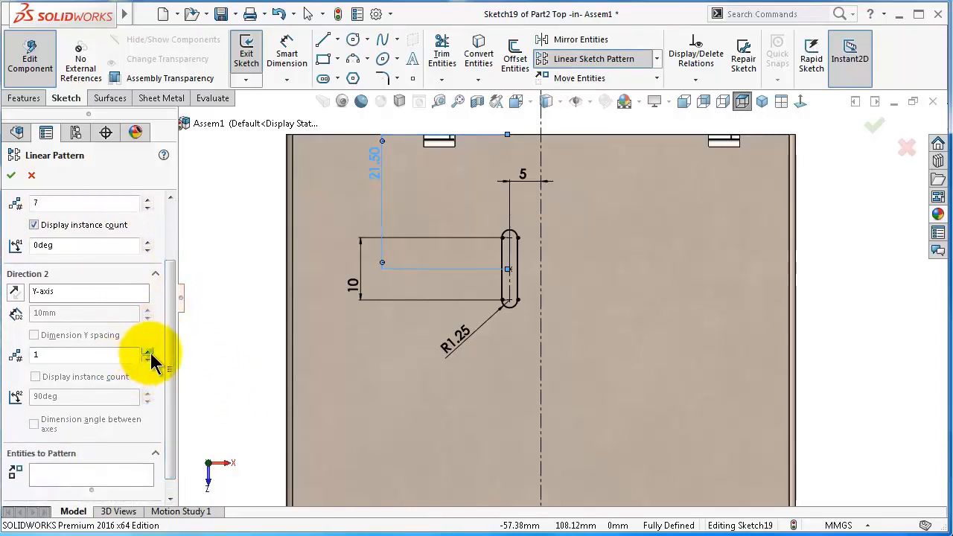
{"action": "scroll", "coordinate": [171, 288], "scroll_direction": "up", "scroll_amount": 3}
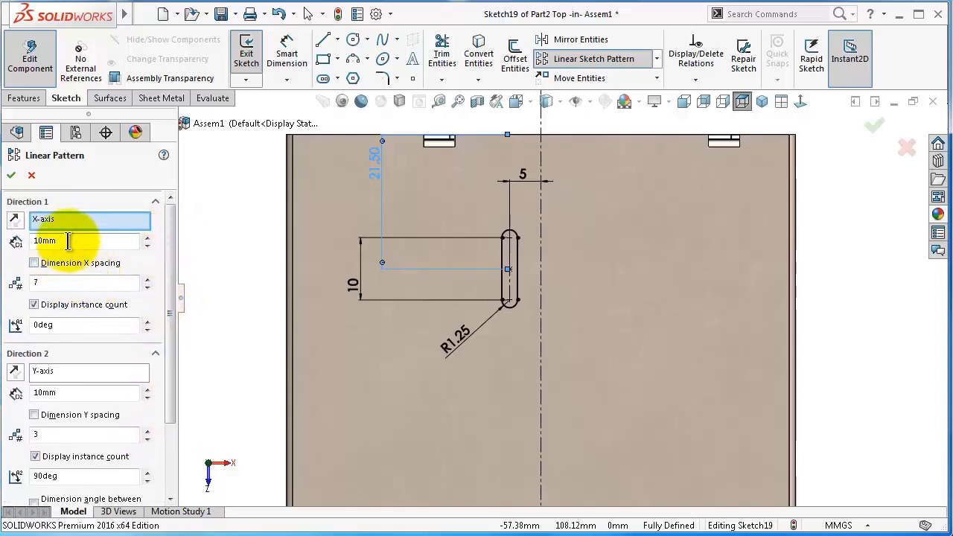
{"action": "double_click", "coordinate": [68, 243]}
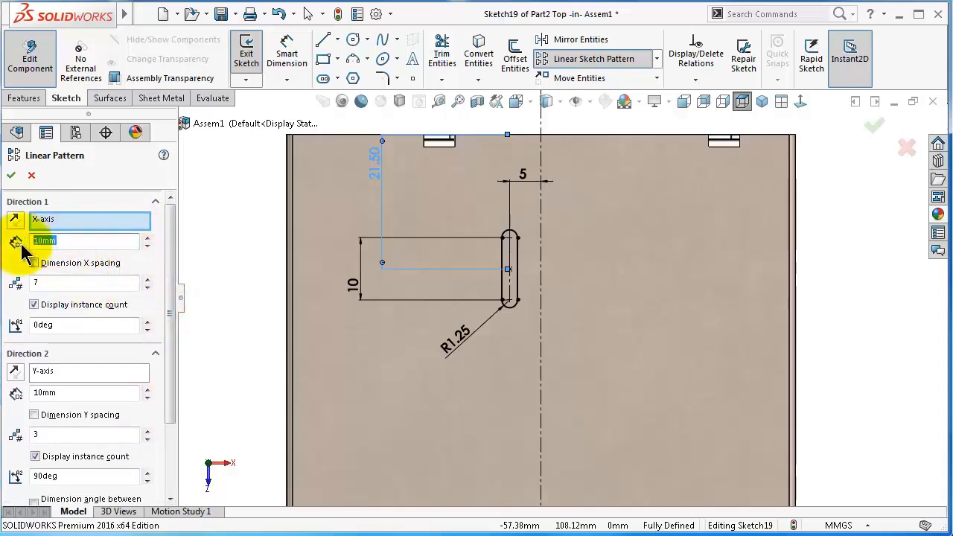
{"action": "type", "text": "5"}
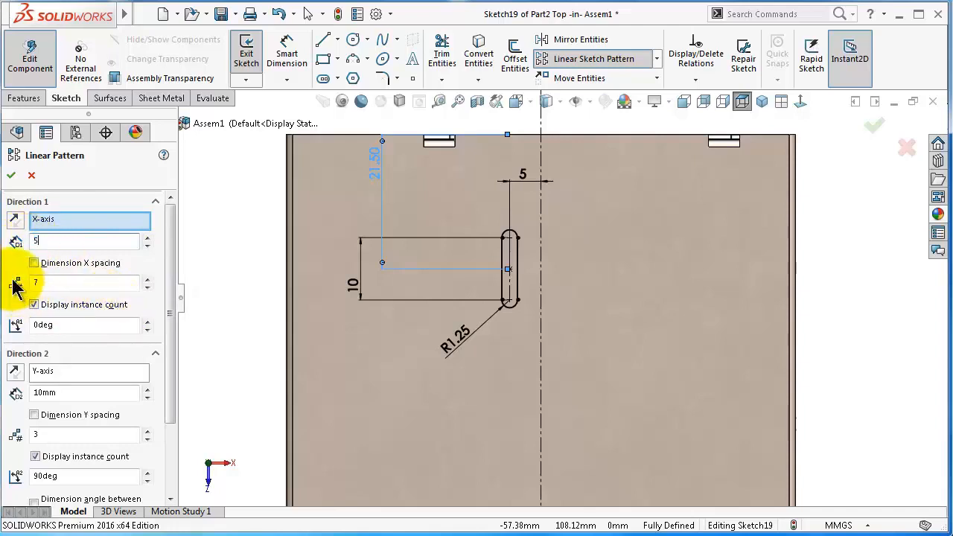
{"action": "left_click_drag", "start_coordinate": [168, 294], "coordinate": [171, 366]}
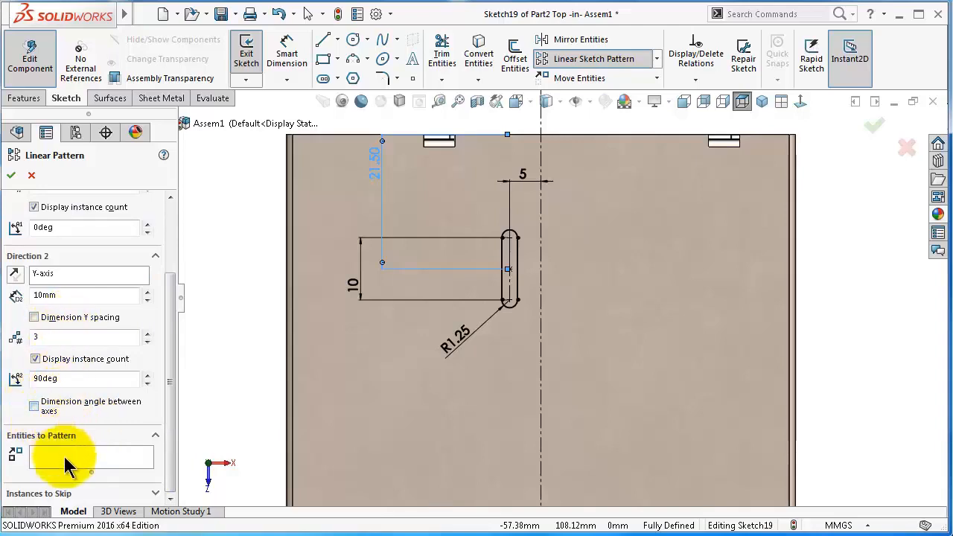
{"action": "left_click_drag", "start_coordinate": [69, 296], "coordinate": [17, 295]}
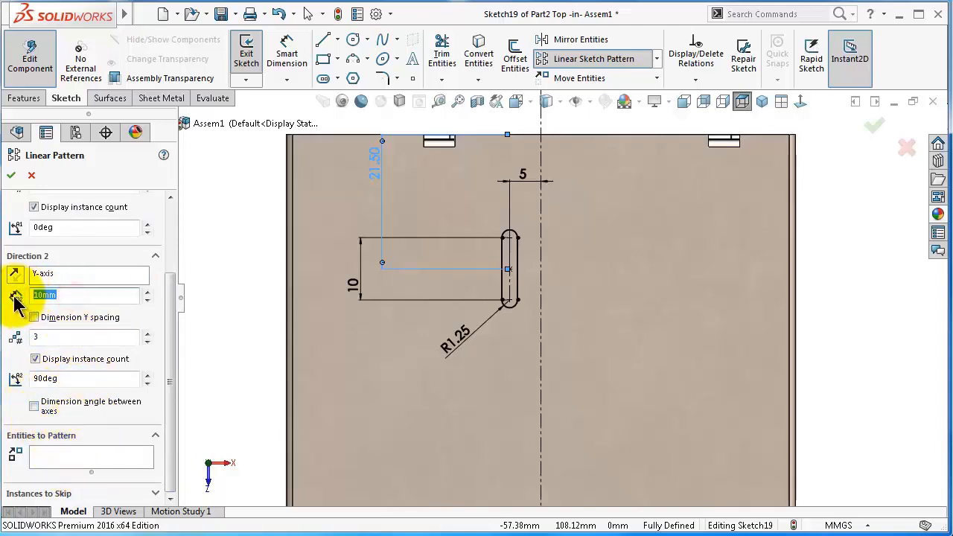
{"action": "type", "text": "16"}
{"action": "key", "text": "Return"}
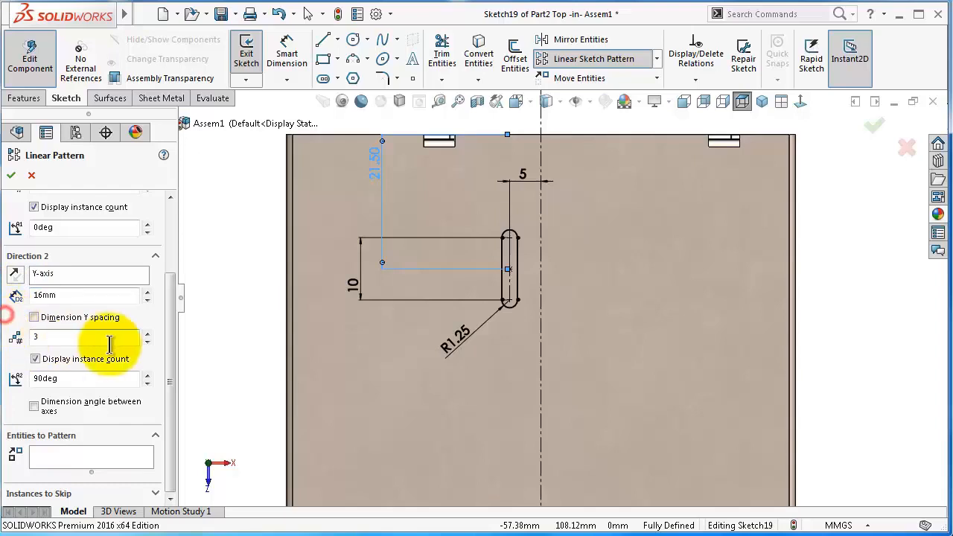
Pattern the slot with both directions reversed so the grid runs away from the centerline and down into the face
{"action": "left_click", "coordinate": [112, 456]}
{"action": "left_click", "coordinate": [515, 306]}
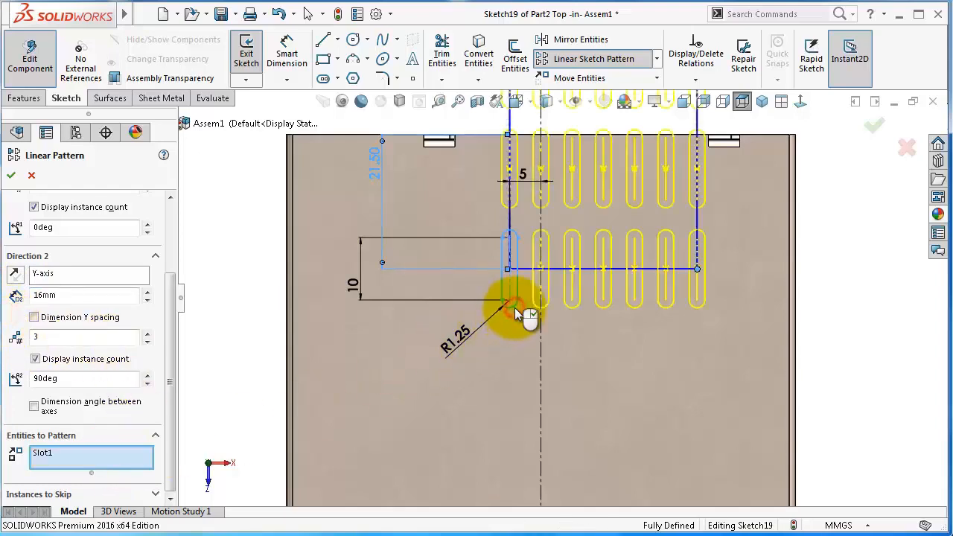
{"action": "scroll", "coordinate": [546, 213], "scroll_direction": "up", "scroll_amount": 1}
{"action": "scroll", "coordinate": [550, 203], "scroll_direction": "up", "scroll_amount": 1}
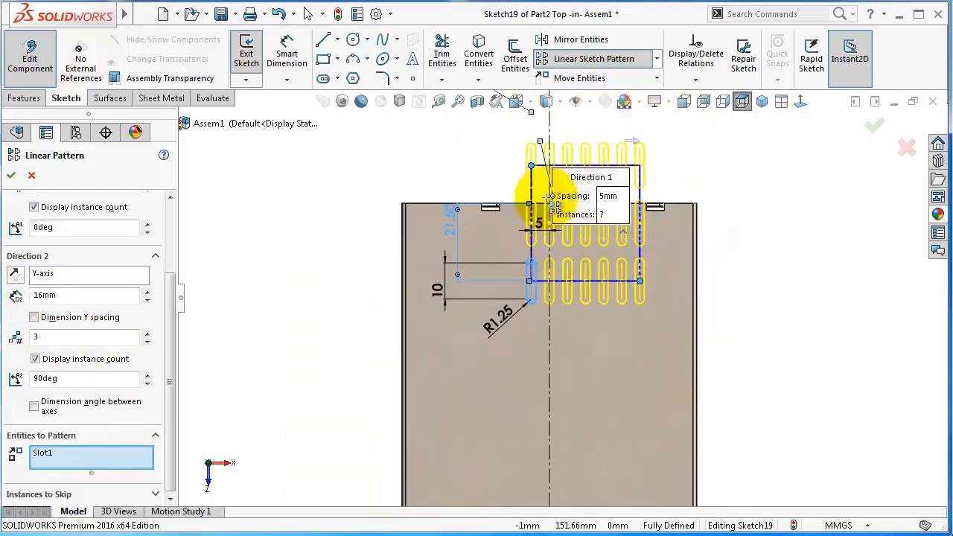
{"action": "left_click_drag", "start_coordinate": [169, 298], "coordinate": [171, 213]}
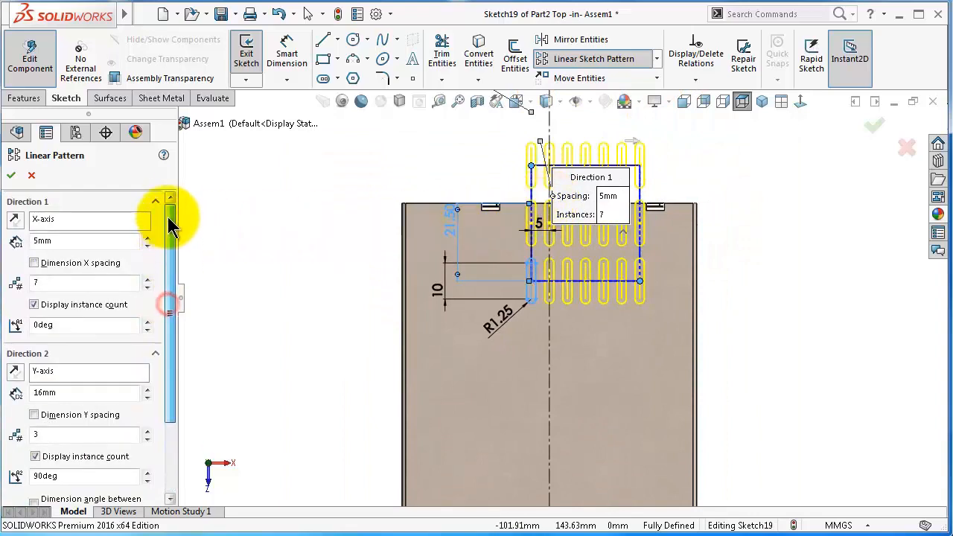
{"action": "left_click", "coordinate": [18, 222]}
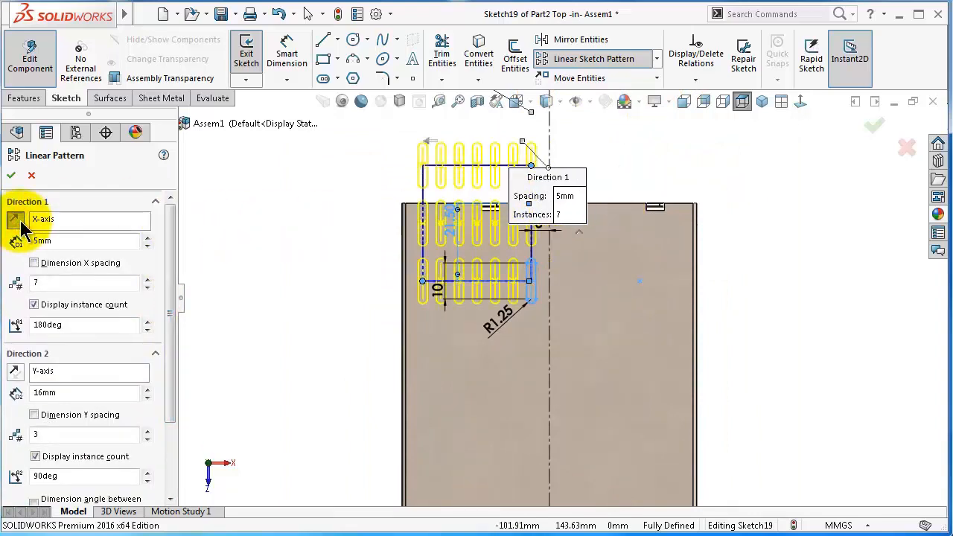
{"action": "left_click", "coordinate": [16, 374]}
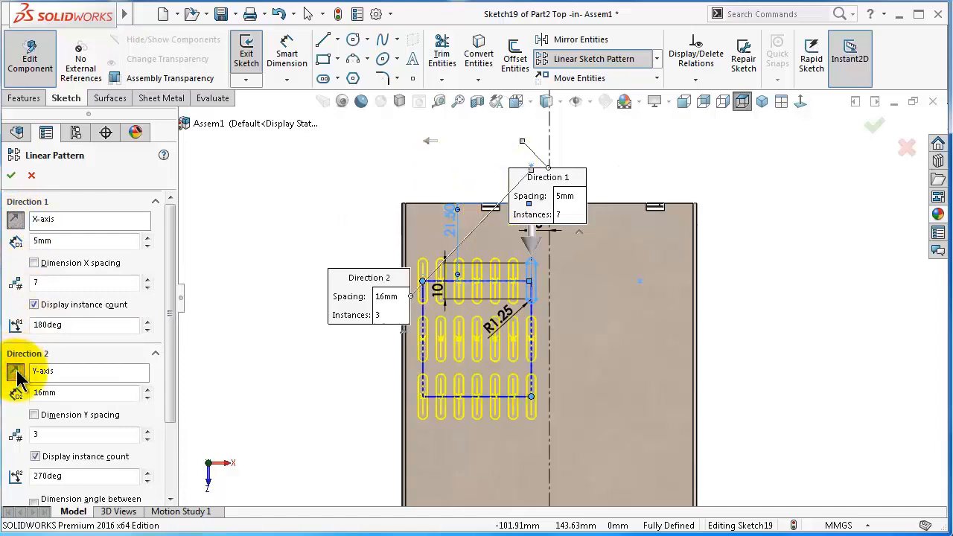
{"action": "left_click", "coordinate": [15, 182]}
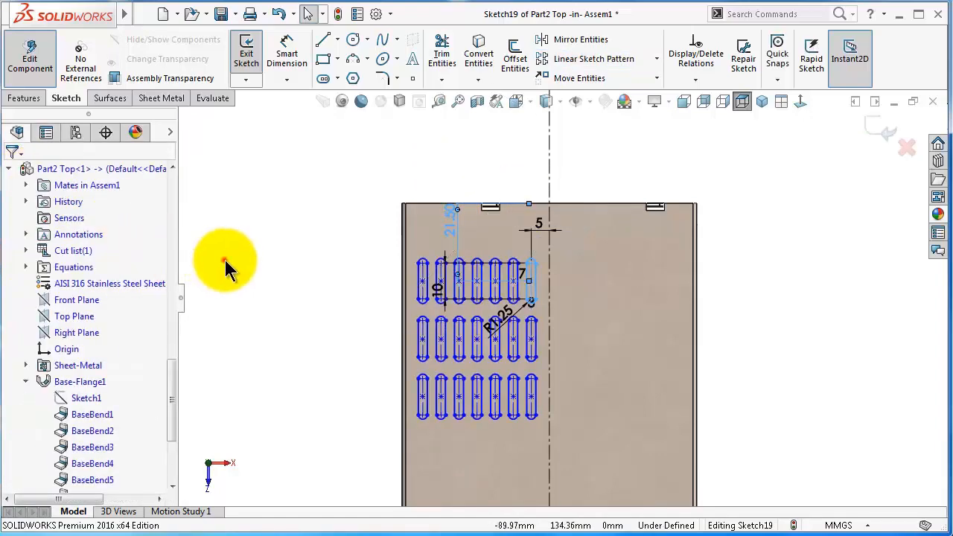
{"action": "scroll", "coordinate": [549, 308], "scroll_direction": "down", "scroll_amount": 3}
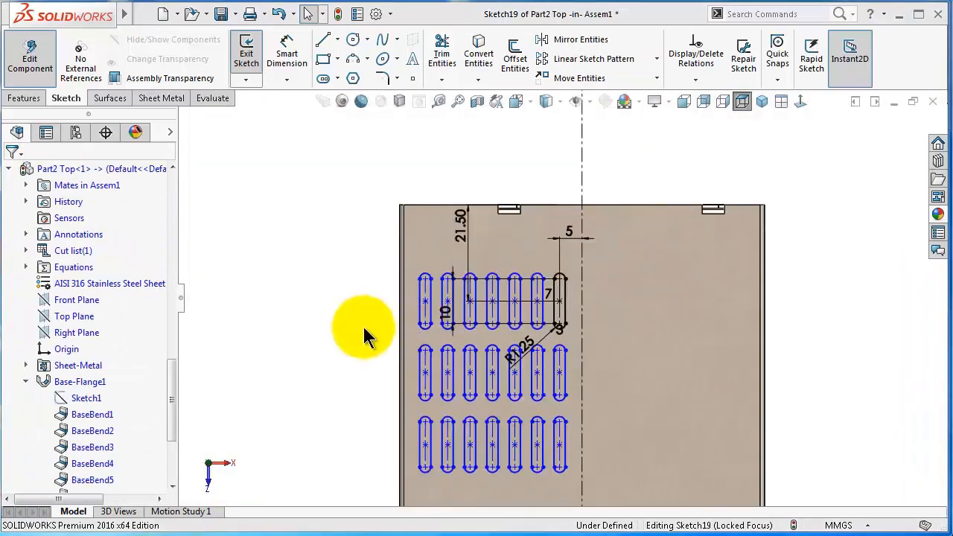
{"action": "left_click", "coordinate": [362, 325]}
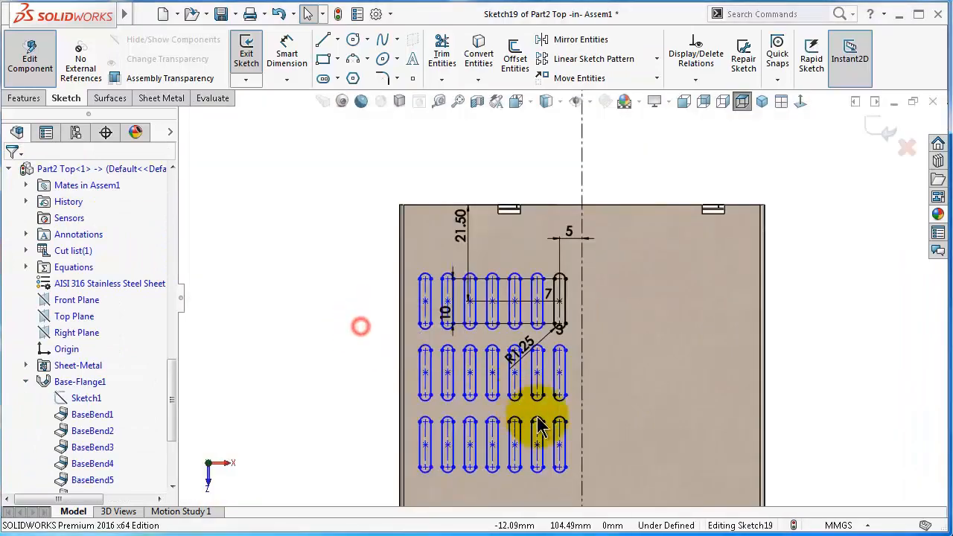
Fully define all entities in the slot sketch with calculated dimensions, leaving automatic relations off
{"action": "scroll", "coordinate": [547, 422], "scroll_direction": "down", "scroll_amount": 2}
{"action": "left_click", "coordinate": [695, 80]}
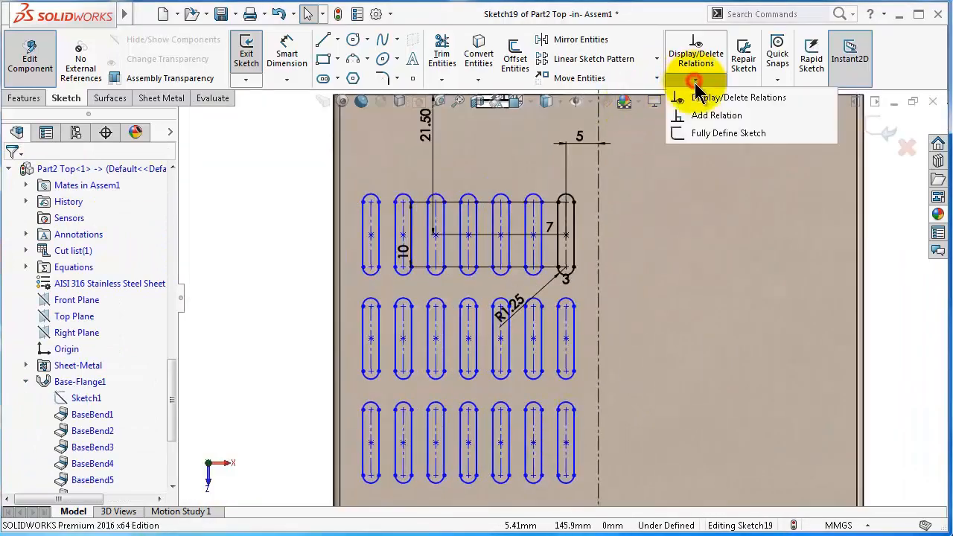
{"action": "left_click", "coordinate": [701, 132]}
{"action": "left_click", "coordinate": [89, 255]}
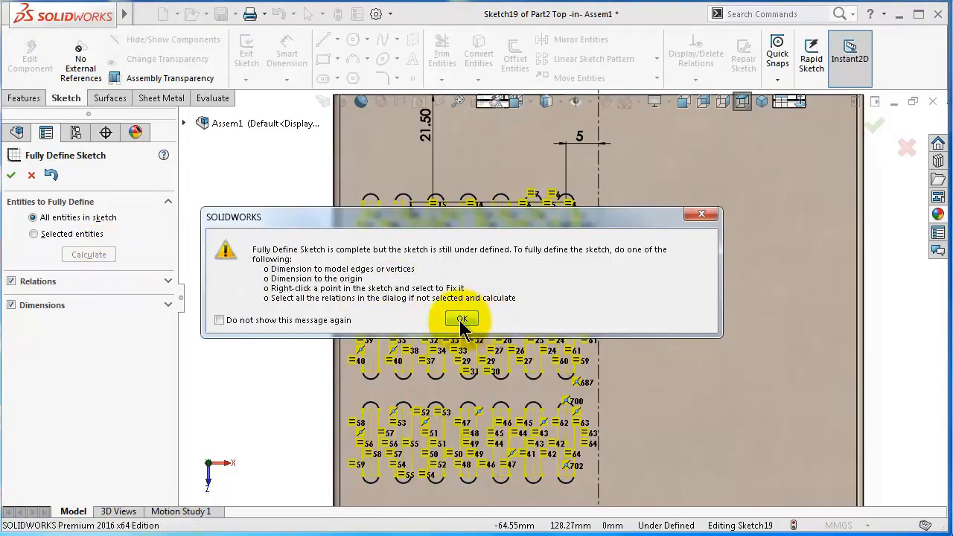
{"action": "left_click", "coordinate": [461, 318]}
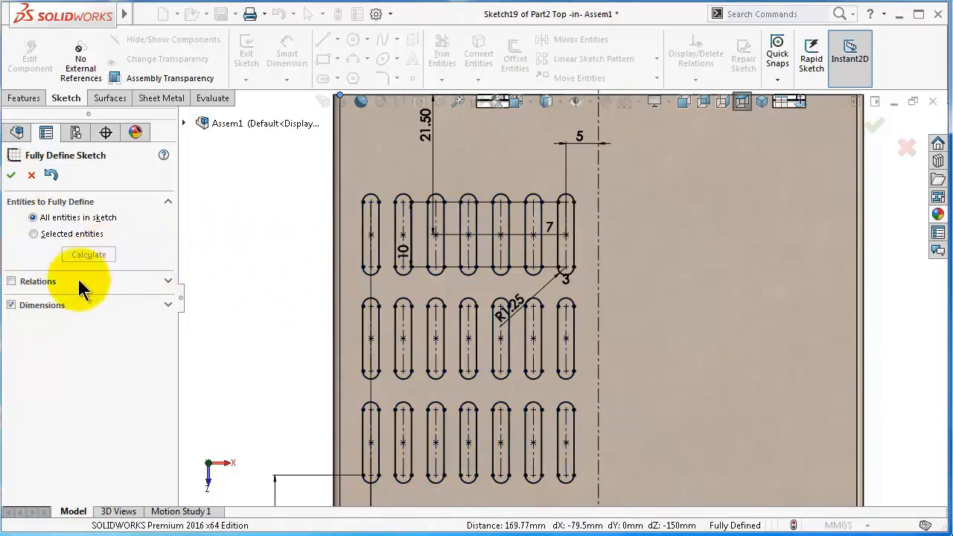
{"action": "scroll", "coordinate": [411, 309], "scroll_direction": "up", "scroll_amount": 4}
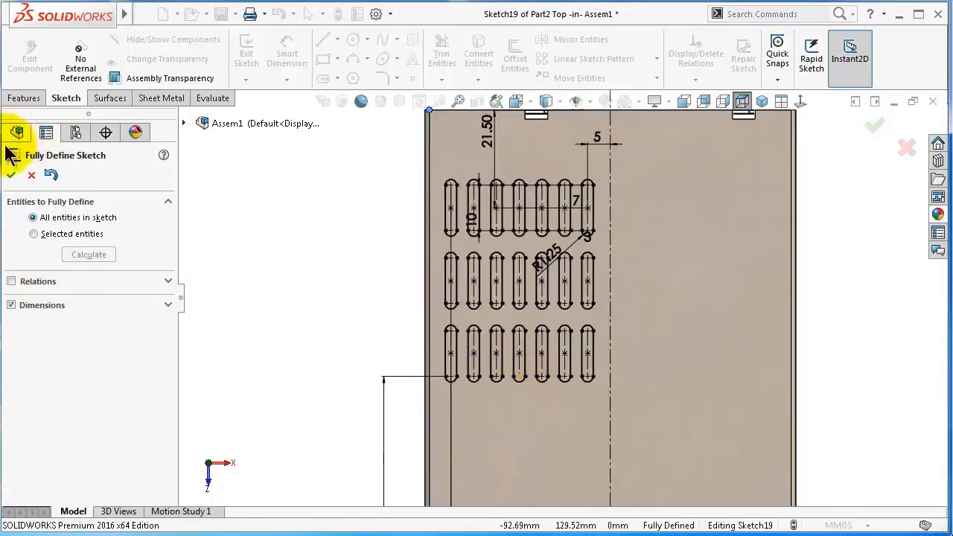
{"action": "left_click", "coordinate": [11, 176]}
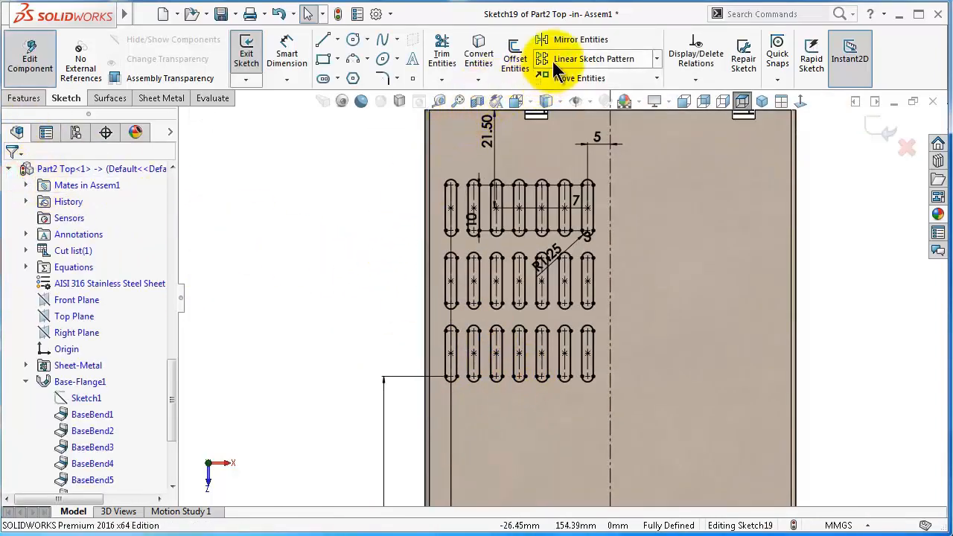
Mirror all the patterned slots about the vertical centerline to the other half of the face
{"action": "left_click", "coordinate": [566, 42]}
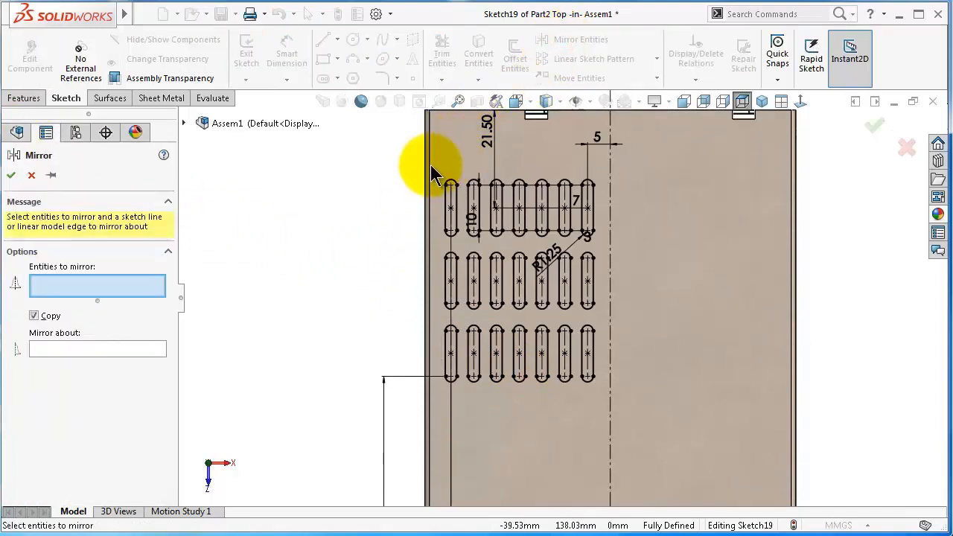
{"action": "left_click_drag", "start_coordinate": [431, 166], "coordinate": [595, 392]}
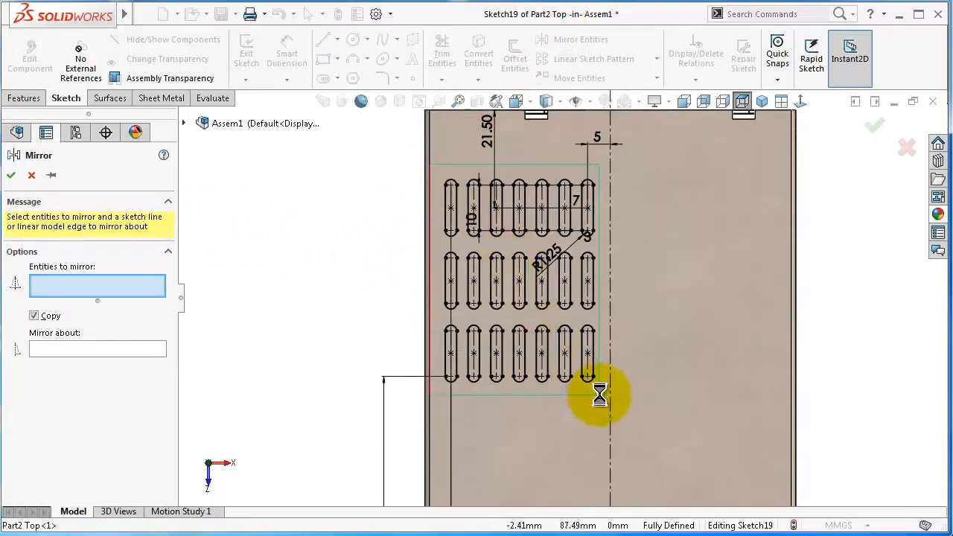
{"action": "right_click", "coordinate": [606, 397]}
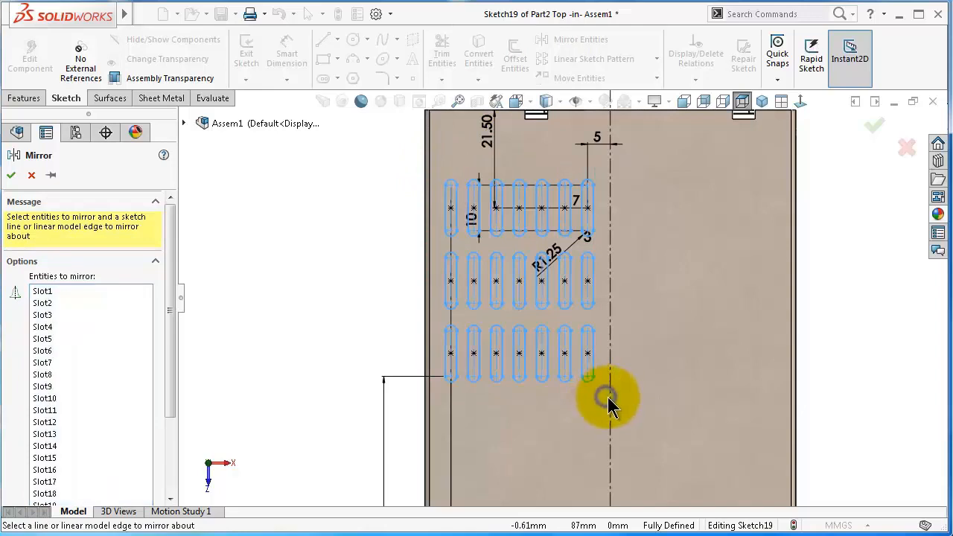
{"action": "left_click", "coordinate": [610, 398]}
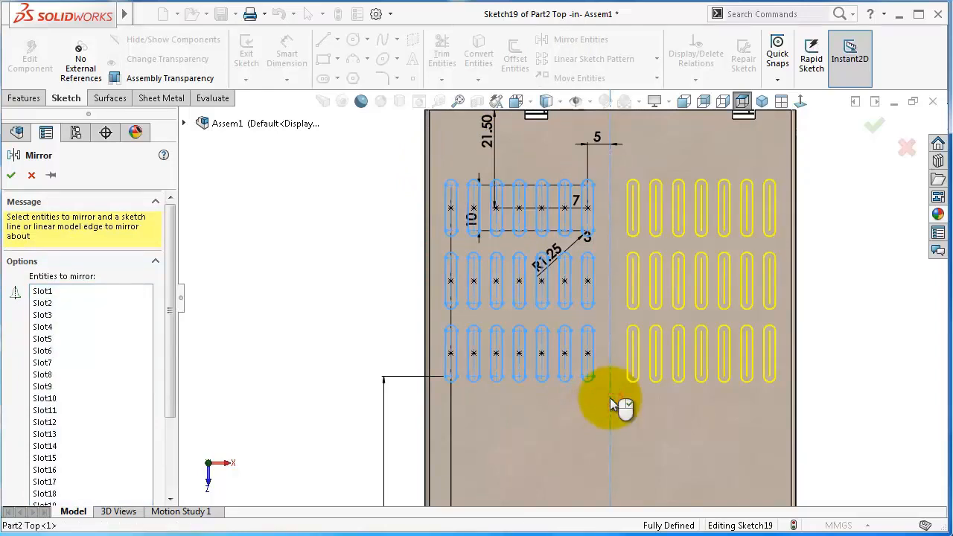
{"action": "right_click", "coordinate": [610, 397]}
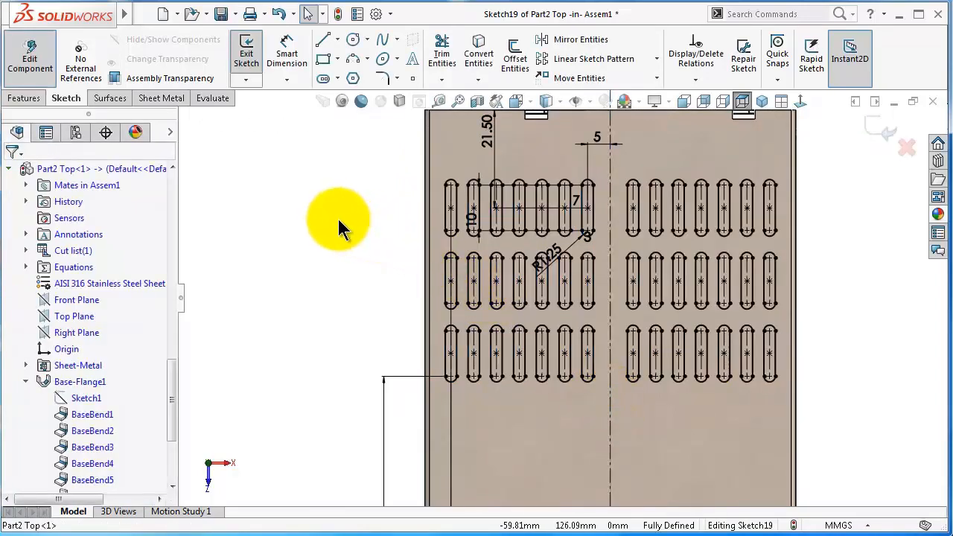
Cut the full grid of sketched slots through the top's large face with a blind extruded cut linked to the sheet thickness
{"action": "left_click", "coordinate": [183, 98]}
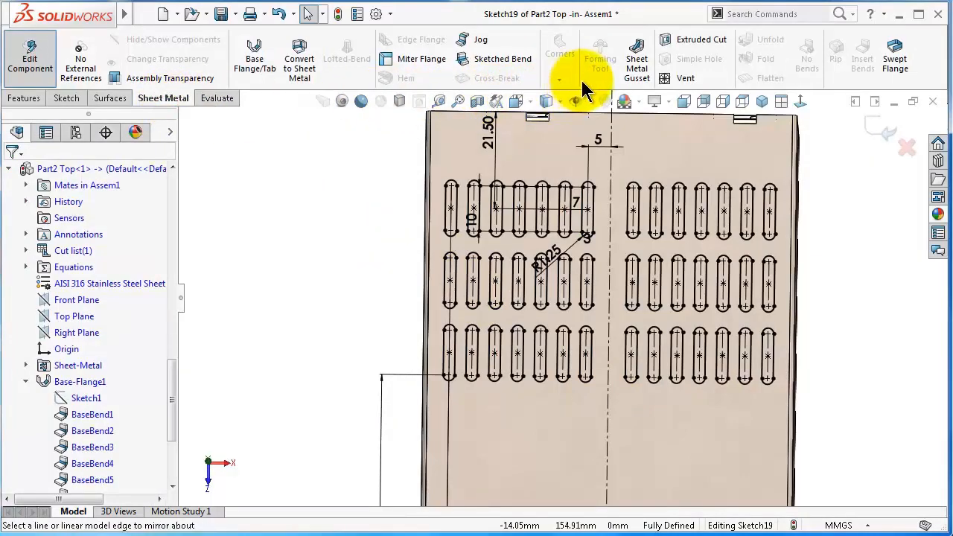
{"action": "left_click", "coordinate": [669, 41]}
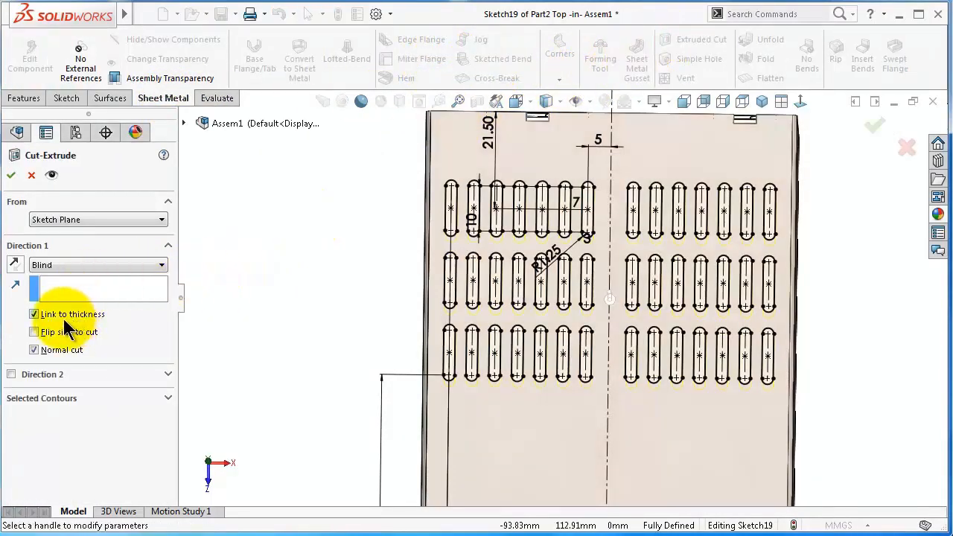
{"action": "left_click", "coordinate": [12, 176]}
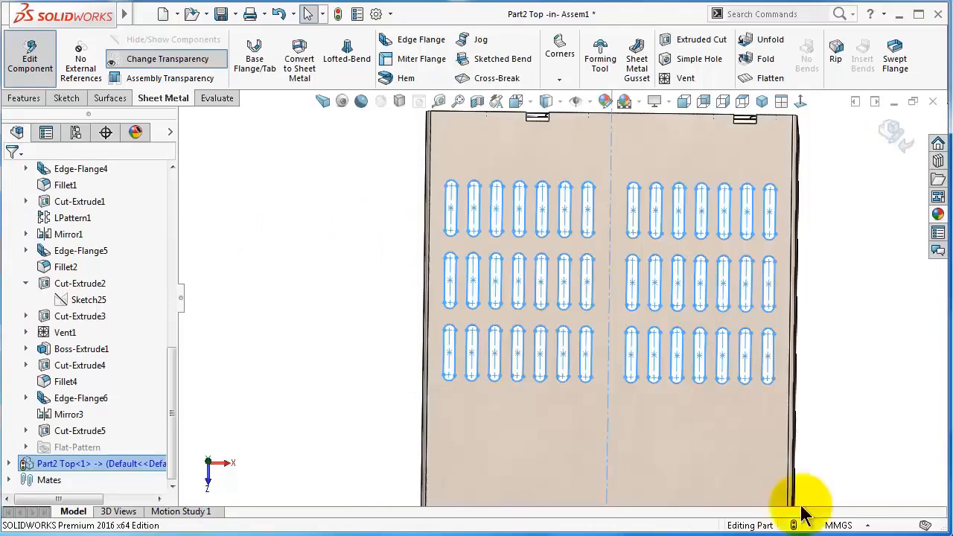
{"action": "left_click", "coordinate": [866, 356]}
Finish editing the top within the assembly and turn off its transparency so it displays as opaque
{"action": "middle_click_drag", "start_coordinate": [782, 294], "coordinate": [745, 280]}
{"action": "key", "text": "ctrl+7"}
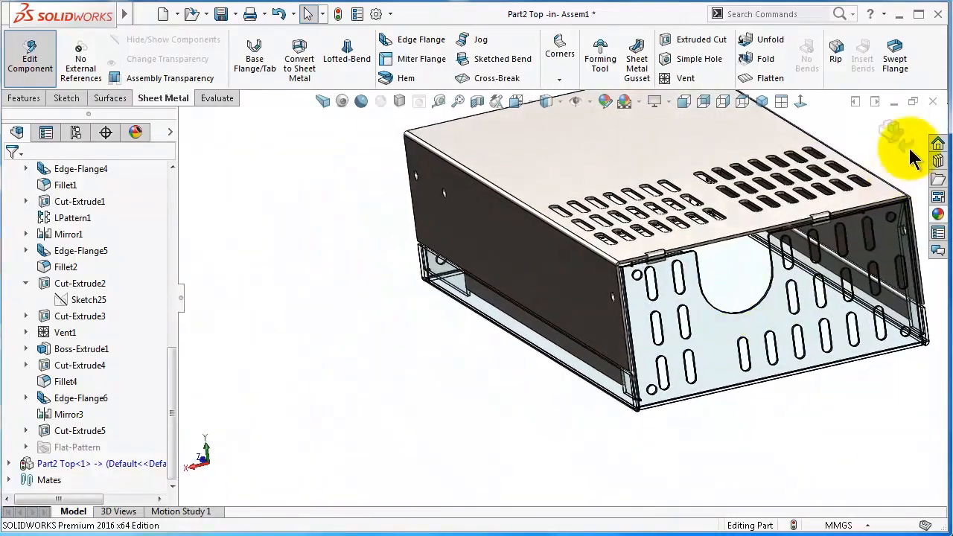
{"action": "left_click", "coordinate": [905, 142]}
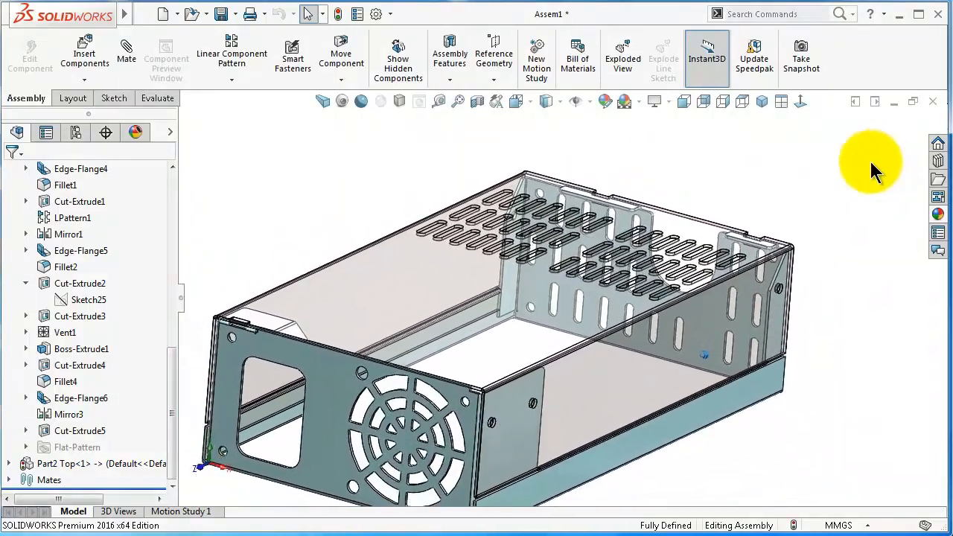
{"action": "left_click", "coordinate": [409, 277]}
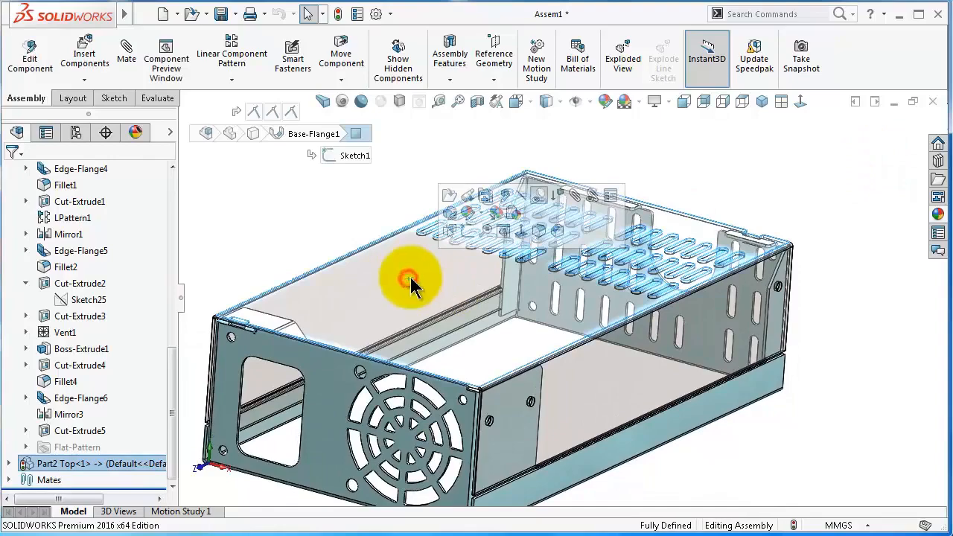
{"action": "left_click", "coordinate": [539, 200]}
{"action": "left_click", "coordinate": [342, 214]}
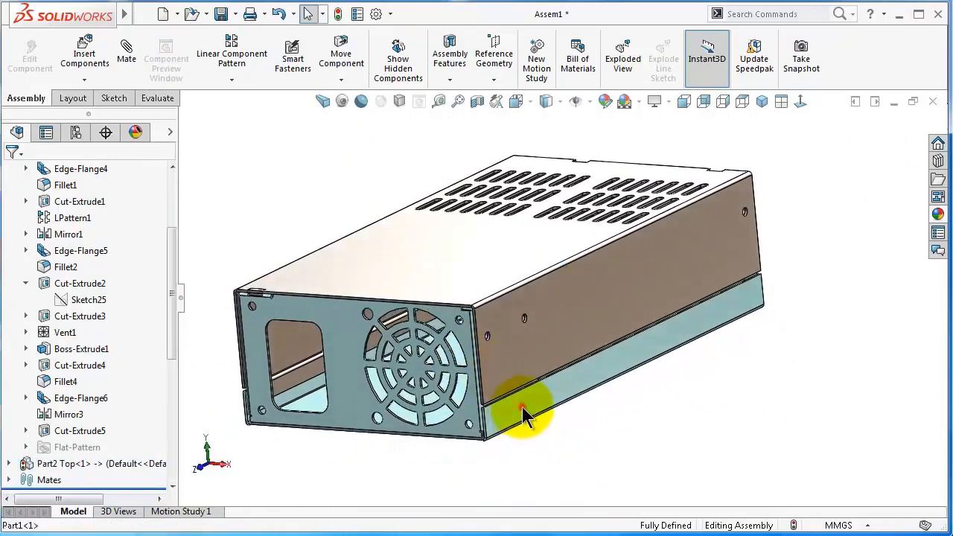
Apply the brushed steel appearance to the base part of the enclosure
{"action": "left_click", "coordinate": [530, 423]}
{"action": "left_click", "coordinate": [362, 406]}
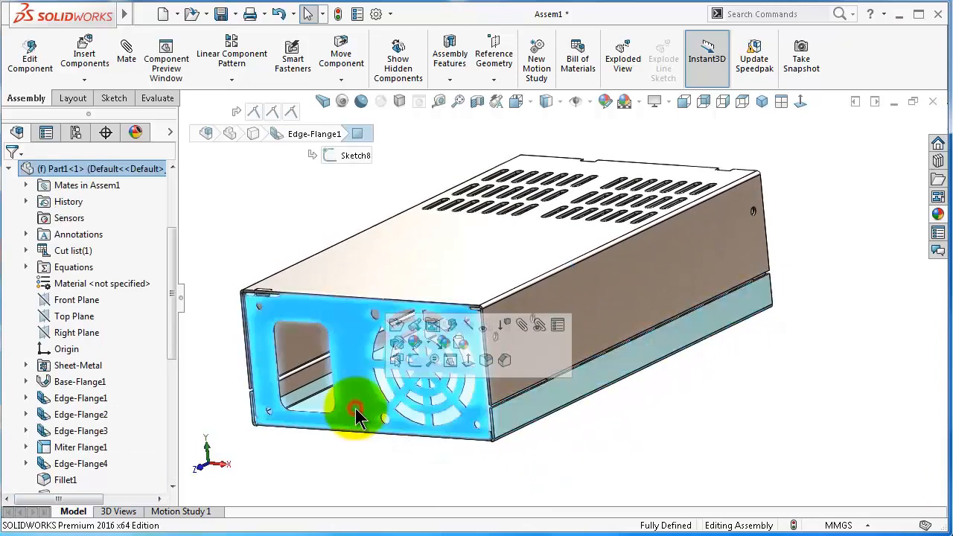
{"action": "left_click", "coordinate": [937, 215]}
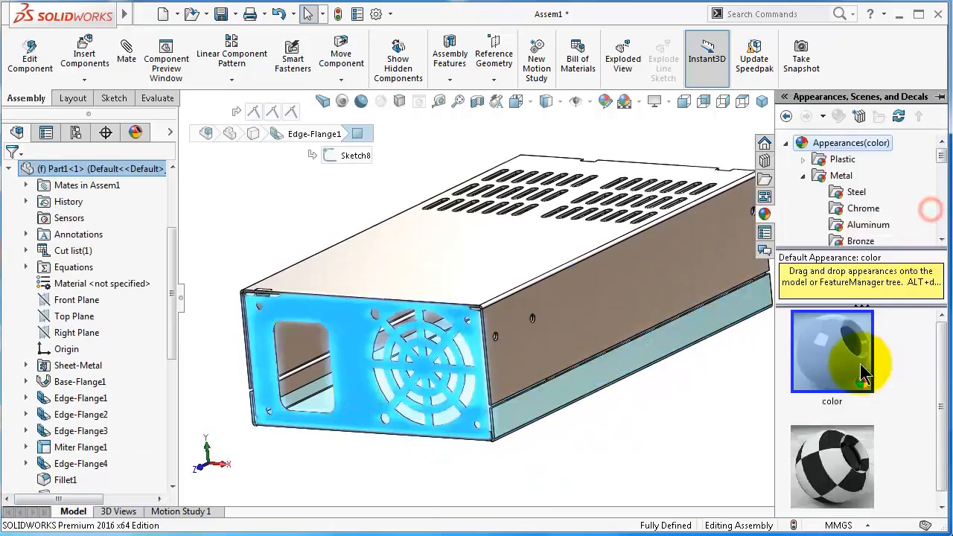
{"action": "left_click", "coordinate": [850, 195]}
{"action": "double_click", "coordinate": [841, 454]}
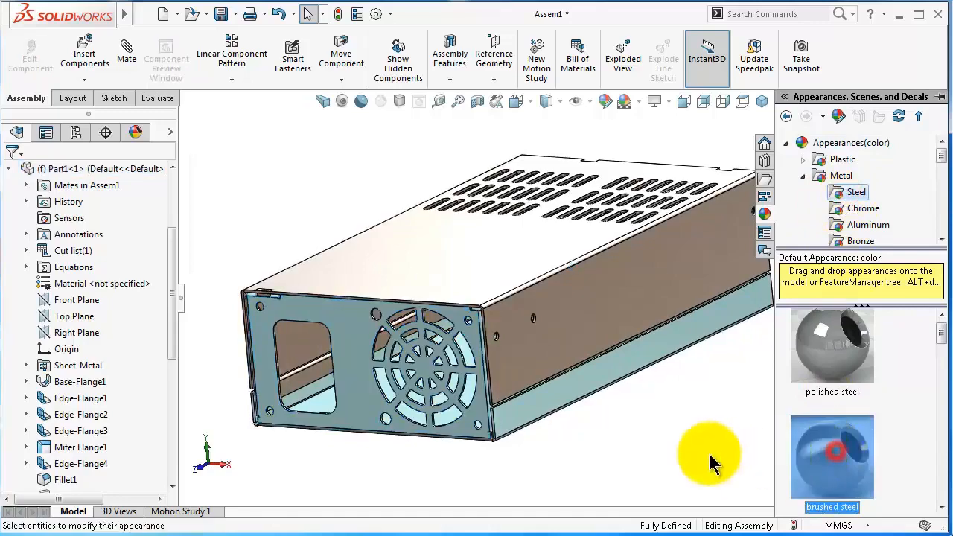
{"action": "left_click", "coordinate": [733, 431]}
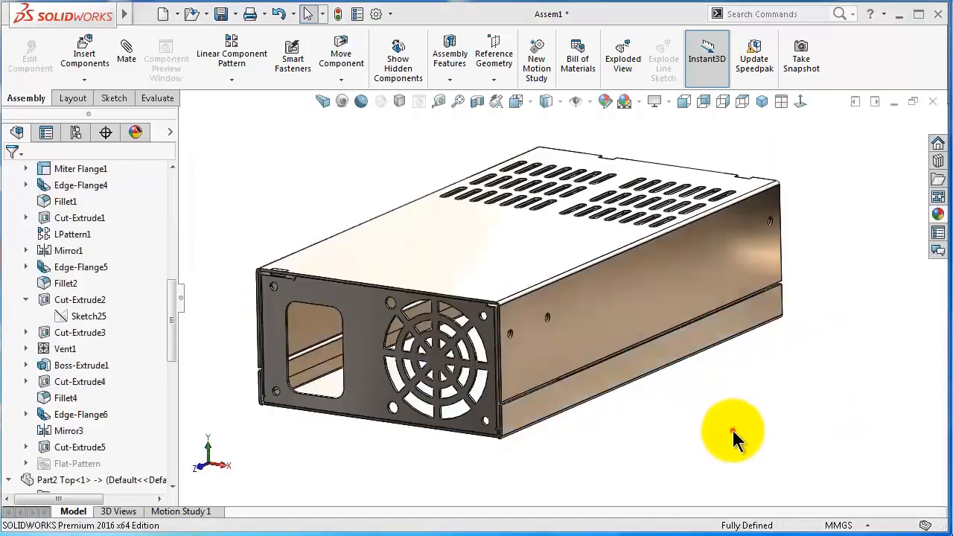
Save the assembly together with its modified parts
{"action": "middle_click_drag", "start_coordinate": [733, 430], "coordinate": [373, 74]}
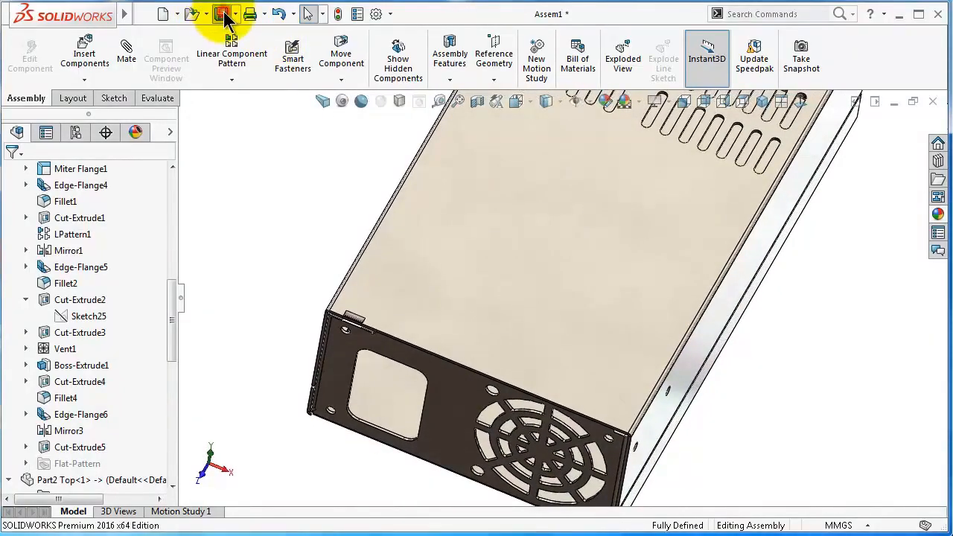
{"action": "left_click", "coordinate": [223, 13]}
{"action": "left_click", "coordinate": [179, 229]}
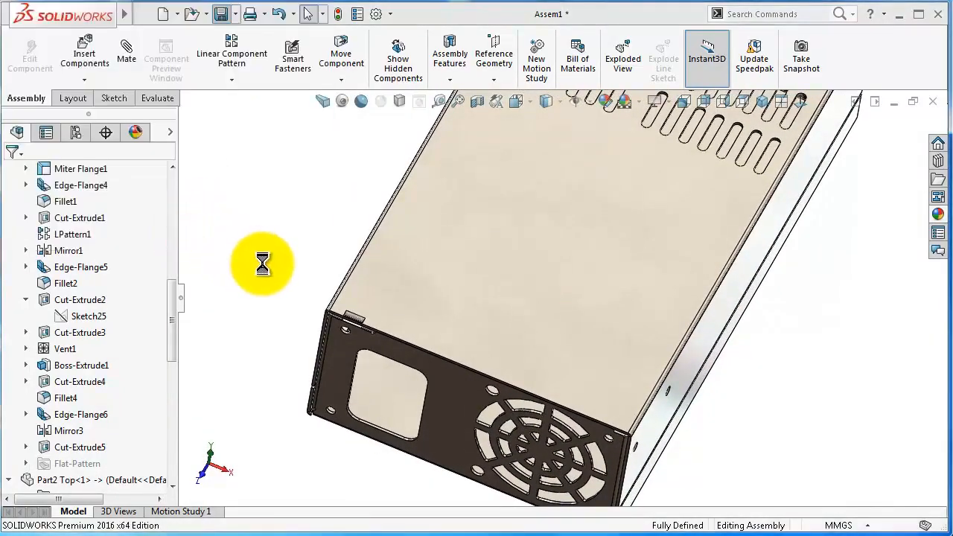
Open the top part in its own window and flatten it to inspect the flat pattern from the Top view
{"action": "middle_click_drag", "start_coordinate": [268, 264], "coordinate": [426, 304]}
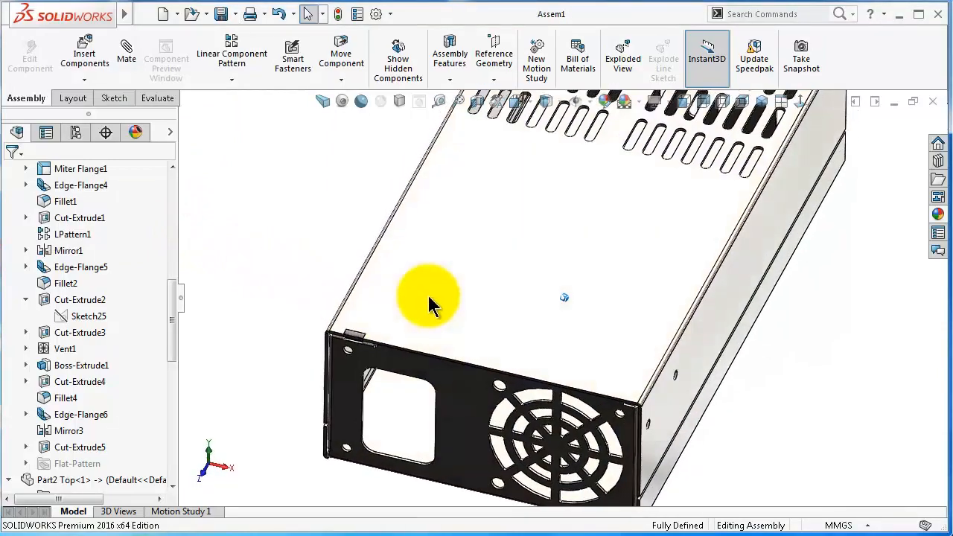
{"action": "left_click", "coordinate": [436, 298]}
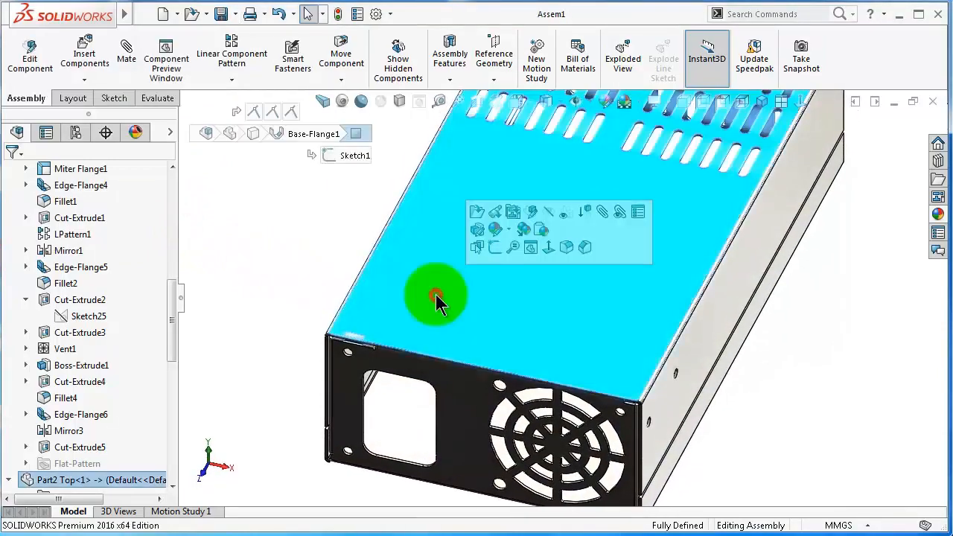
{"action": "left_click", "coordinate": [477, 214]}
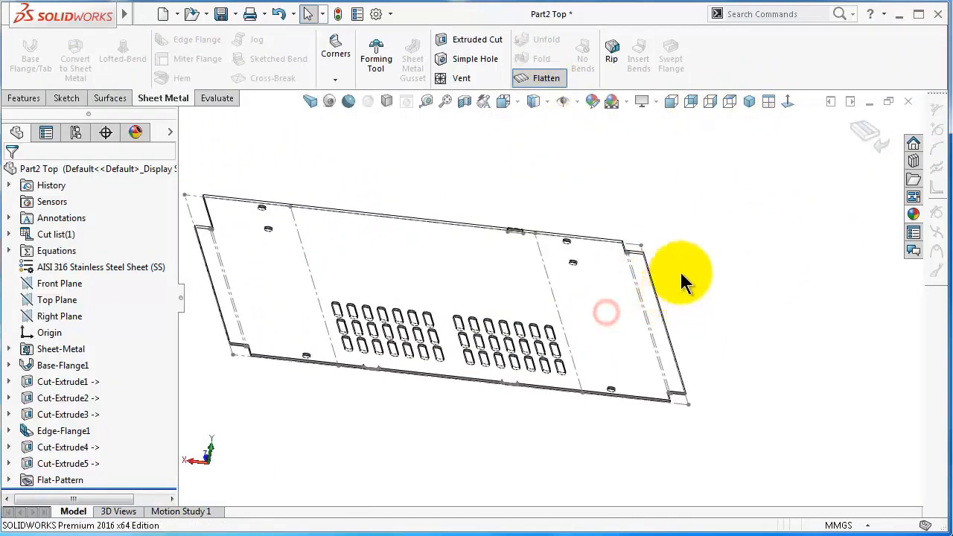
{"action": "left_click", "coordinate": [788, 103]}
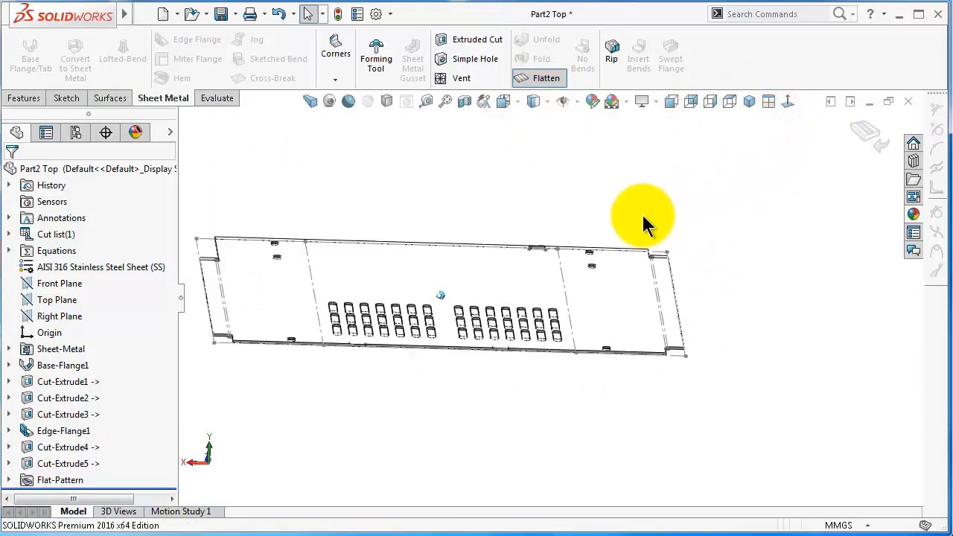
{"action": "scroll", "coordinate": [532, 253], "scroll_direction": "down", "scroll_amount": 3}
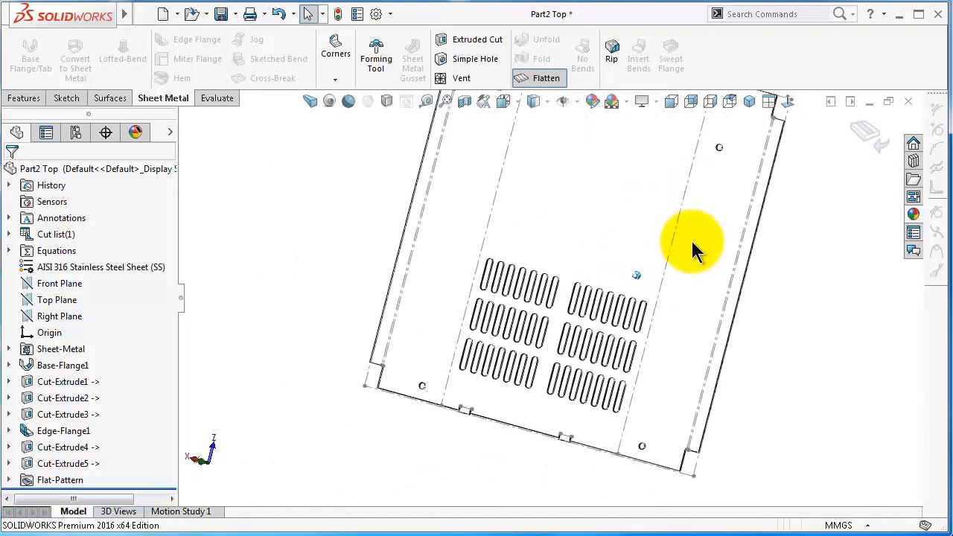
{"action": "middle_click_drag", "start_coordinate": [692, 253], "coordinate": [580, 203]}
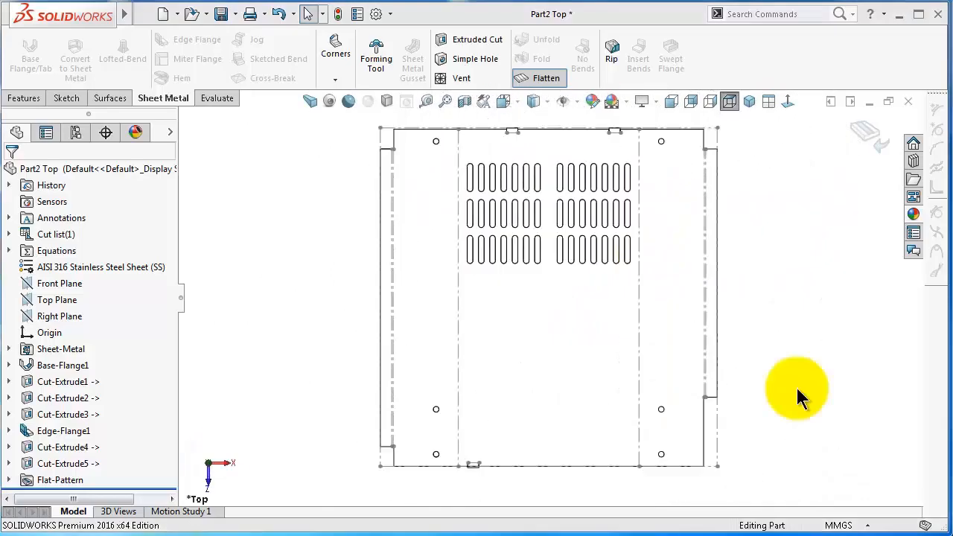
{"action": "left_click", "coordinate": [797, 388]}
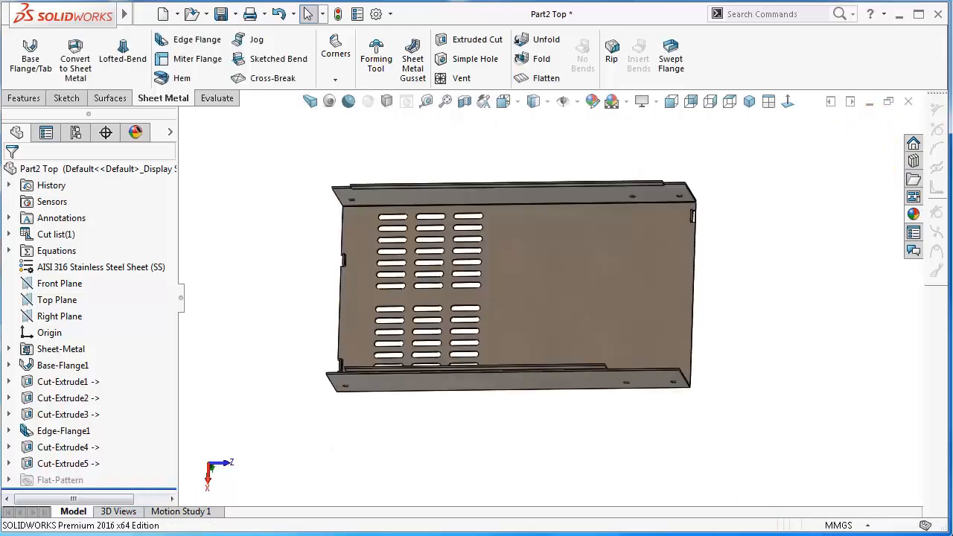
Return to the assembly and temporarily move the top cover up off the base to inspect the two parts separately
{"action": "key", "text": "ctrl+Tab"}
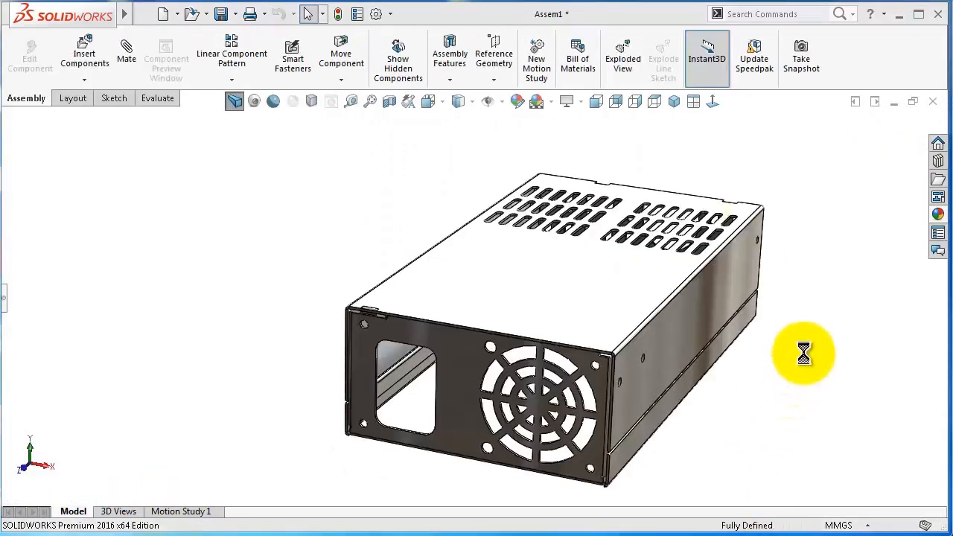
{"action": "left_click", "coordinate": [805, 356]}
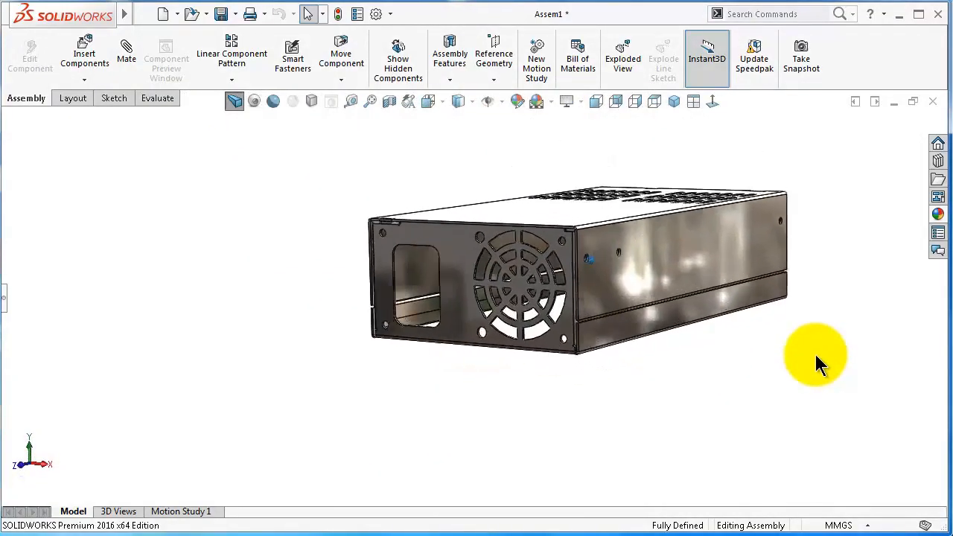
{"action": "left_click", "coordinate": [592, 319]}
{"action": "left_click_drag", "start_coordinate": [556, 205], "coordinate": [493, 9]}
{"action": "scroll", "coordinate": [513, 261], "scroll_direction": "up", "scroll_amount": 5}
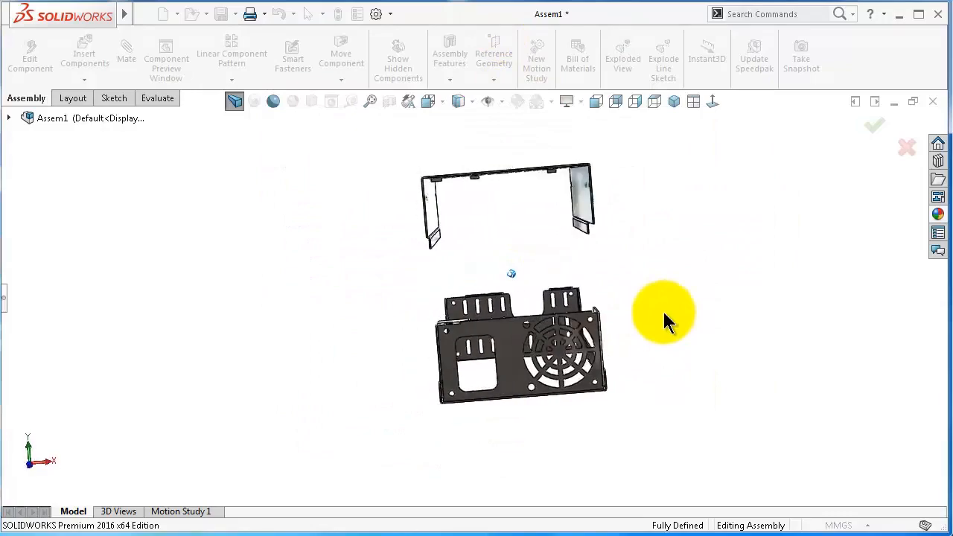
{"action": "middle_click_drag", "start_coordinate": [664, 312], "coordinate": [737, 365]}
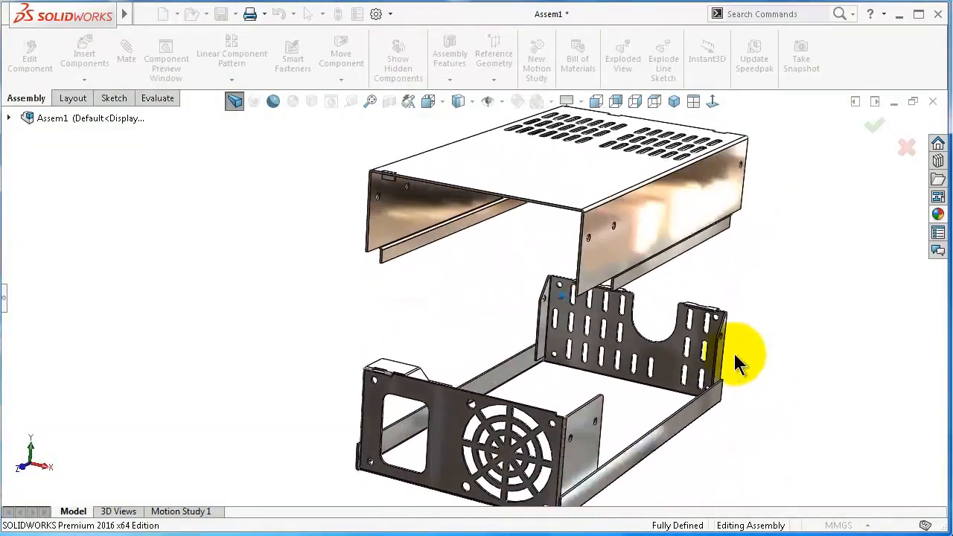
{"action": "left_click", "coordinate": [909, 149]}
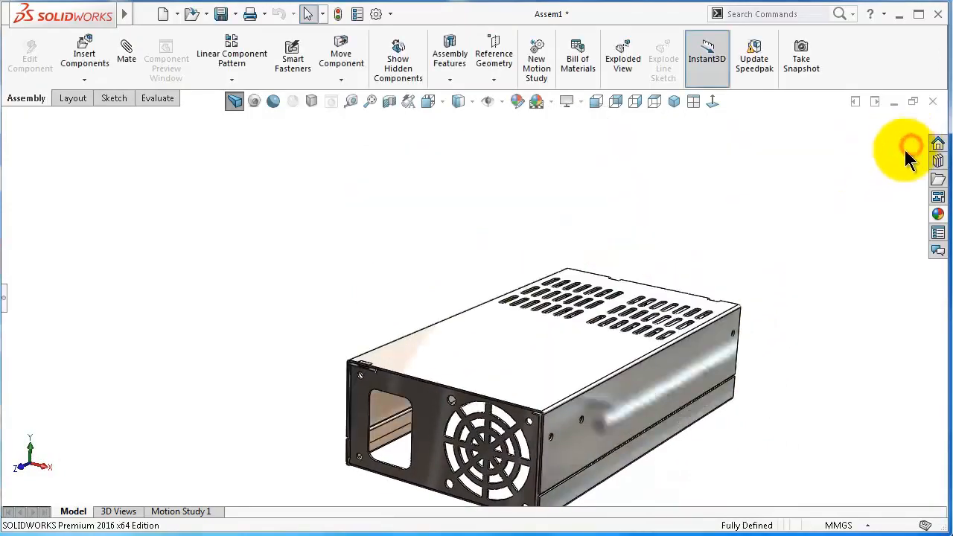